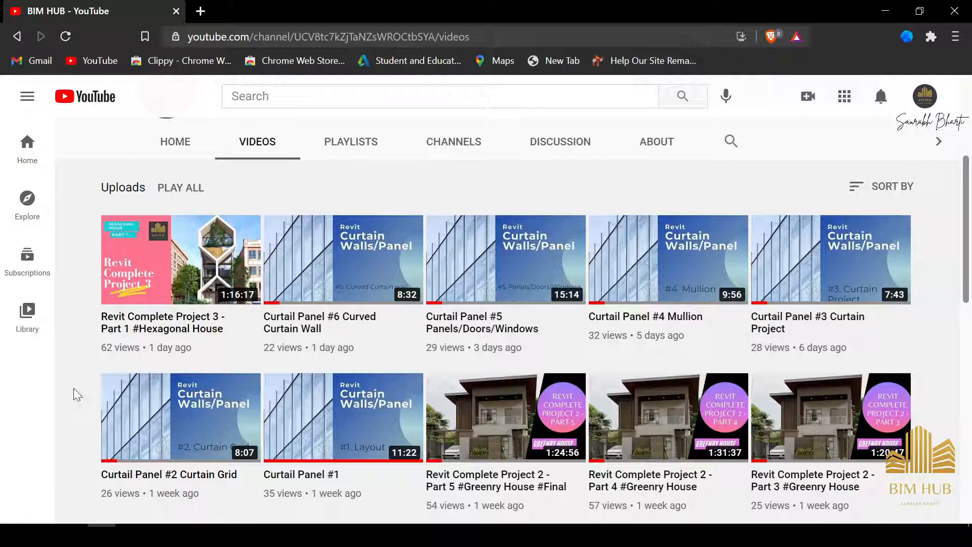
# Step: Switch from the browser to Revit and open the recent model Pentagonal house
pyautogui.scroll(2, 133, 344)
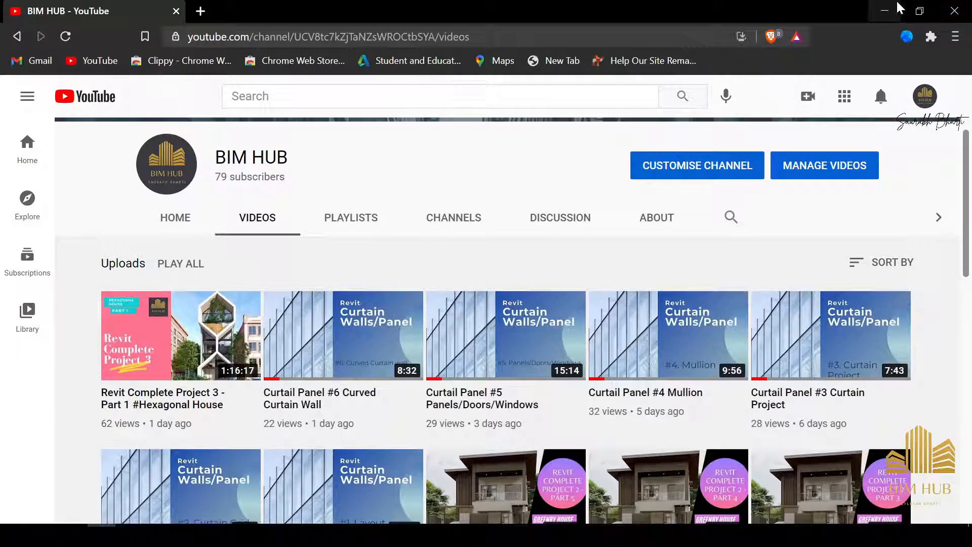
pyautogui.click(884, 11)
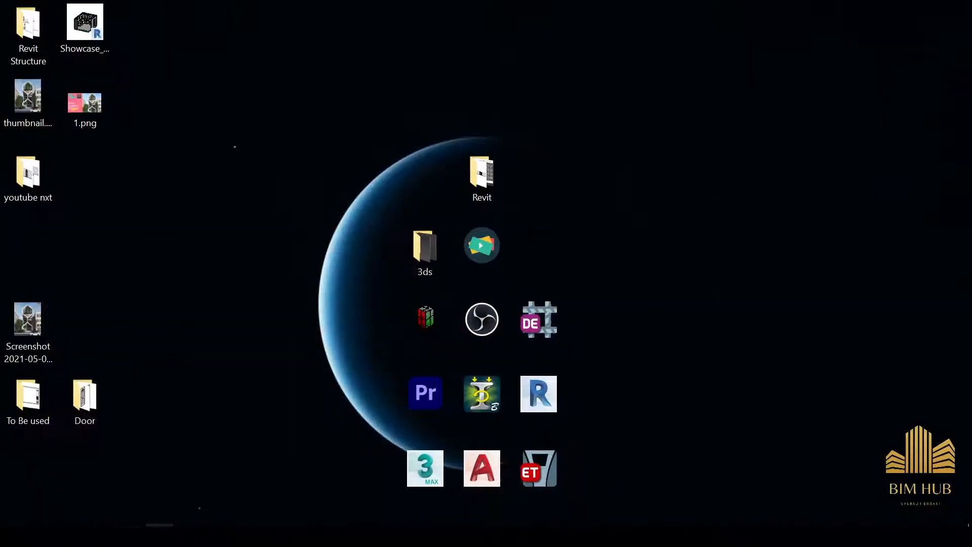
pyautogui.hotkey('alt', 'Tab')
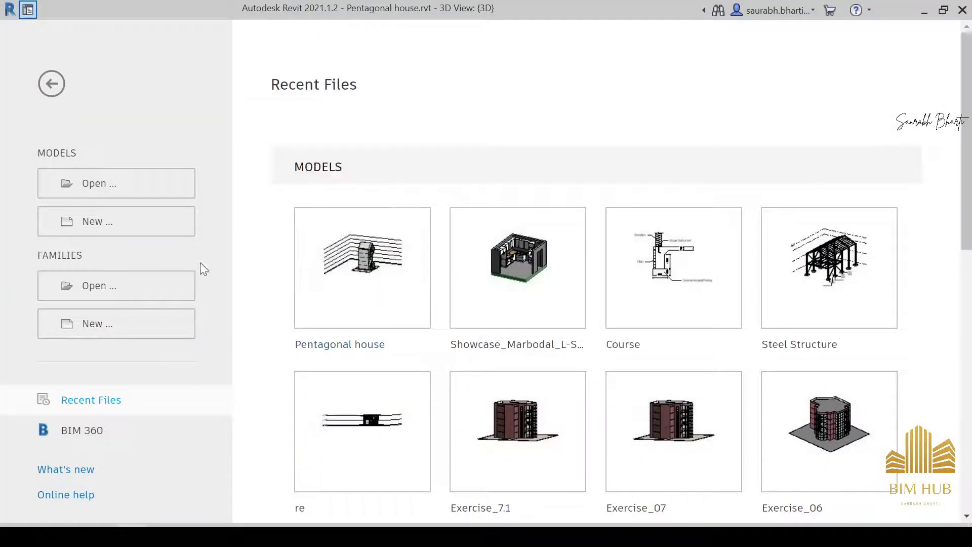
pyautogui.click(358, 273)
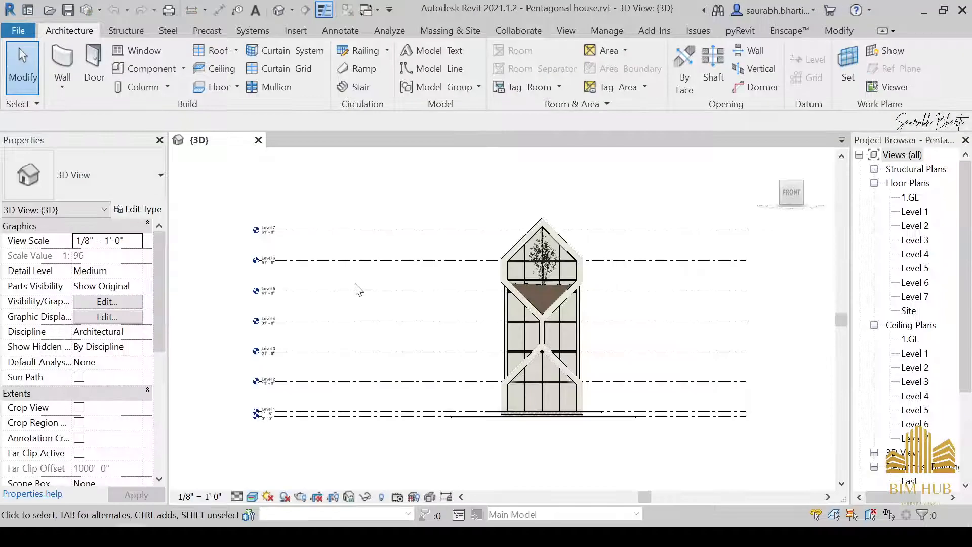
# Step: Examine the house in the 3D view from several angles, including the front facade and entrance steps
pyautogui.scroll(5, 561, 334)
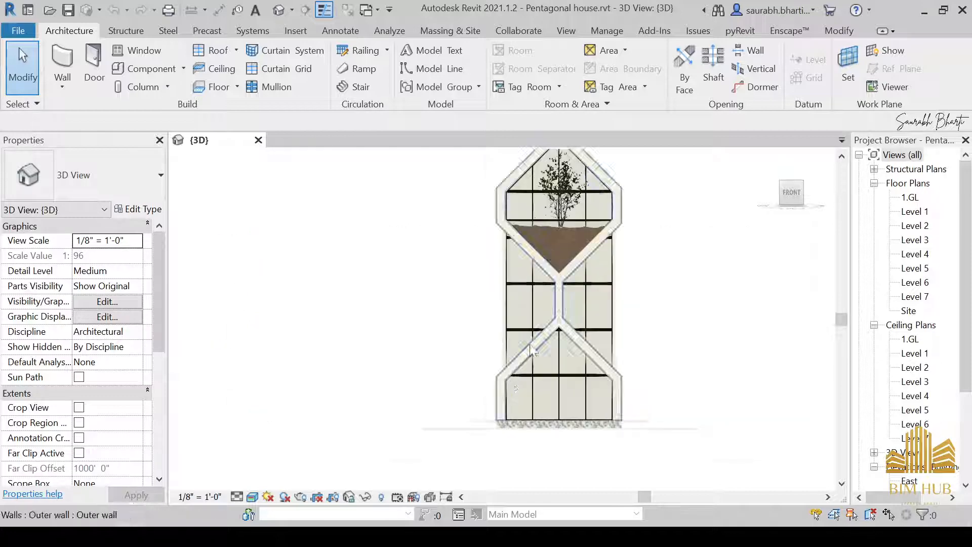
pyautogui.scroll(-3, 561, 358)
pyautogui.keyDown('shift'); pyautogui.moveTo(560, 357); pyautogui.dragTo(462, 395, button='middle'); pyautogui.keyUp('shift')
pyautogui.scroll(5, 476, 395)
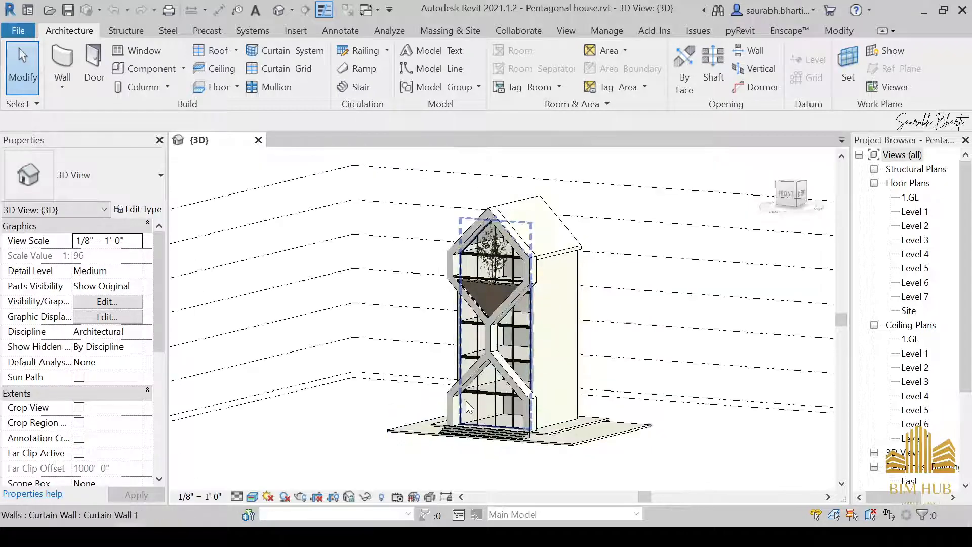
pyautogui.scroll(-5, 479, 377)
pyautogui.keyDown('shift'); pyautogui.moveTo(538, 462); pyautogui.dragTo(554, 424, button='middle'); pyautogui.keyUp('shift')
pyautogui.scroll(3, 537, 375)
pyautogui.keyDown('shift'); pyautogui.moveTo(468, 427); pyautogui.dragTo(501, 372, button='middle'); pyautogui.keyUp('shift')
pyautogui.click(263, 340)
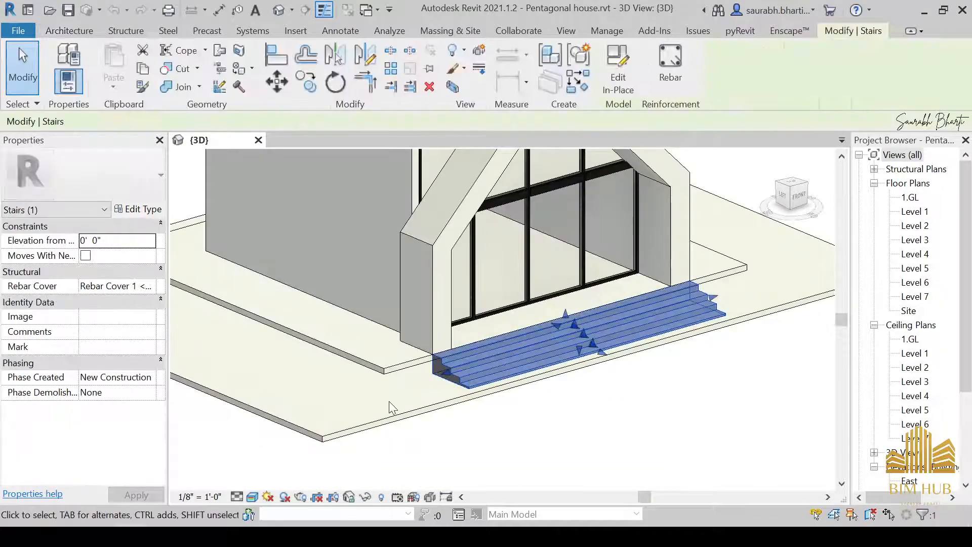
pyautogui.keyDown('shift'); pyautogui.moveTo(263, 340); pyautogui.dragTo(230, 520, button='middle'); pyautogui.keyUp('shift')
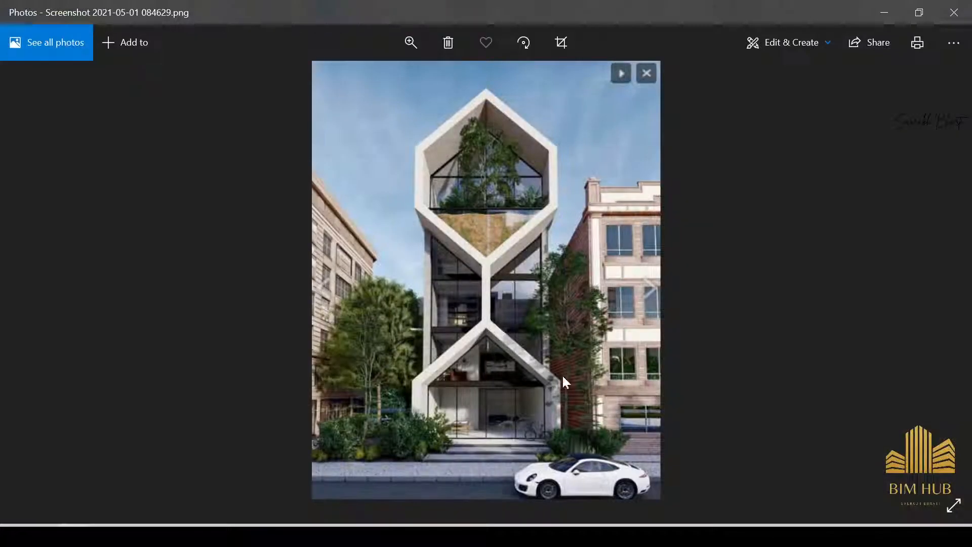
# Step: Study the facade and entrance in the reference photo of the house, then return to the Revit model
pyautogui.scroll(3, 566, 438)
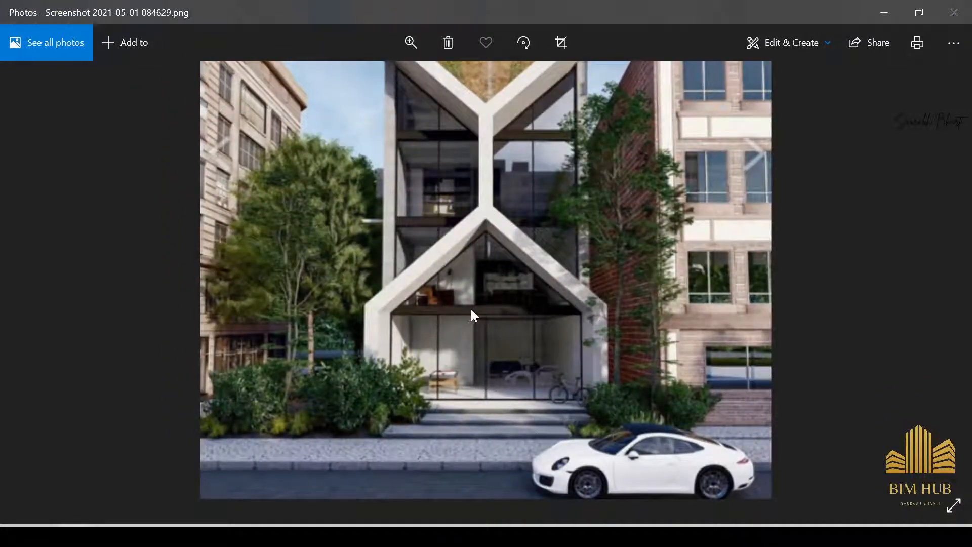
pyautogui.scroll(-3, 617, 285)
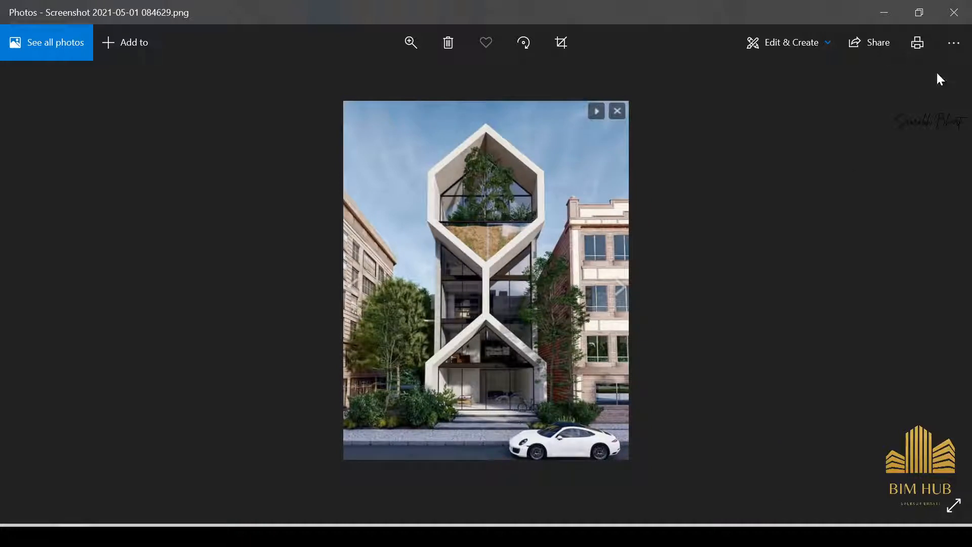
pyautogui.scroll(2, 529, 391)
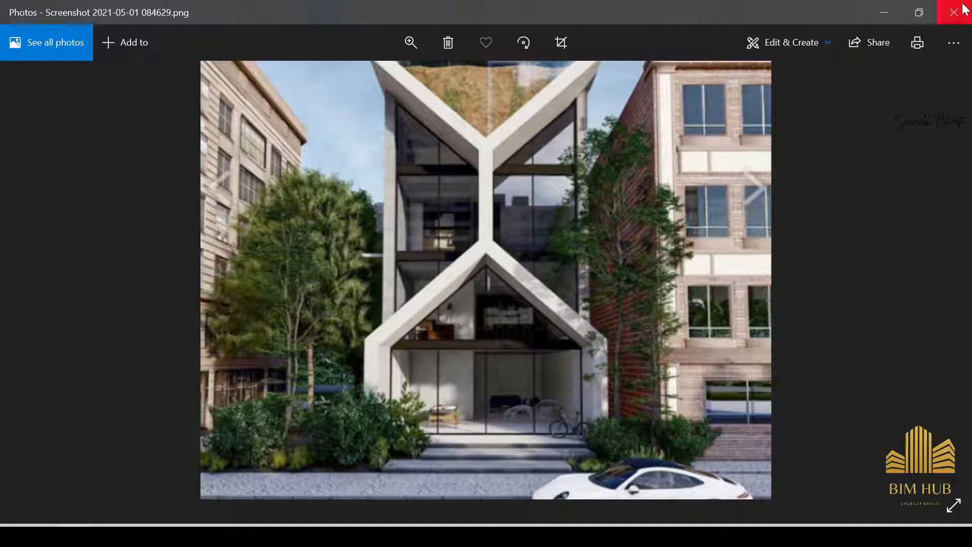
pyautogui.click(876, 12)
pyautogui.click(664, 302)
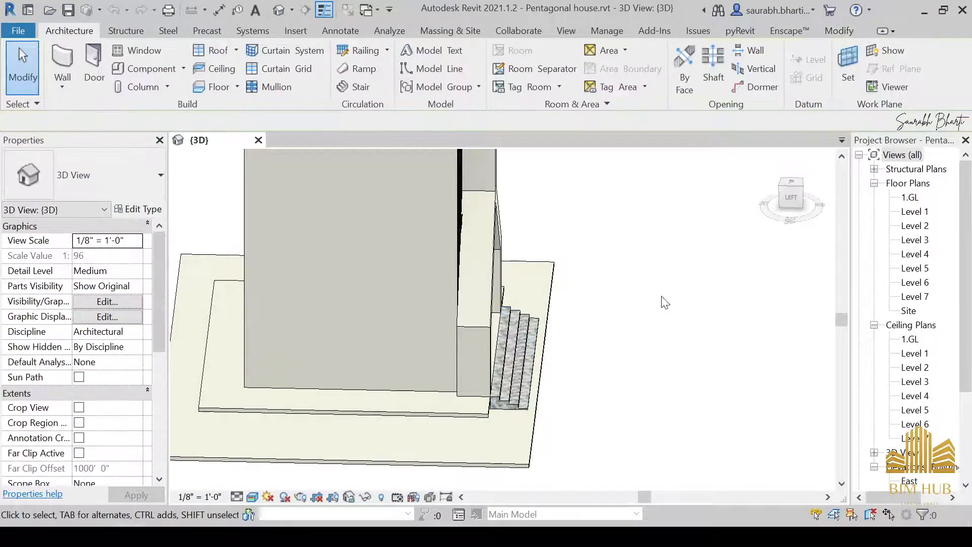
# Step: Open the Level 1 floor plan and start a new stair from Level 1 to Level 2
pyautogui.doubleClick(917, 211)
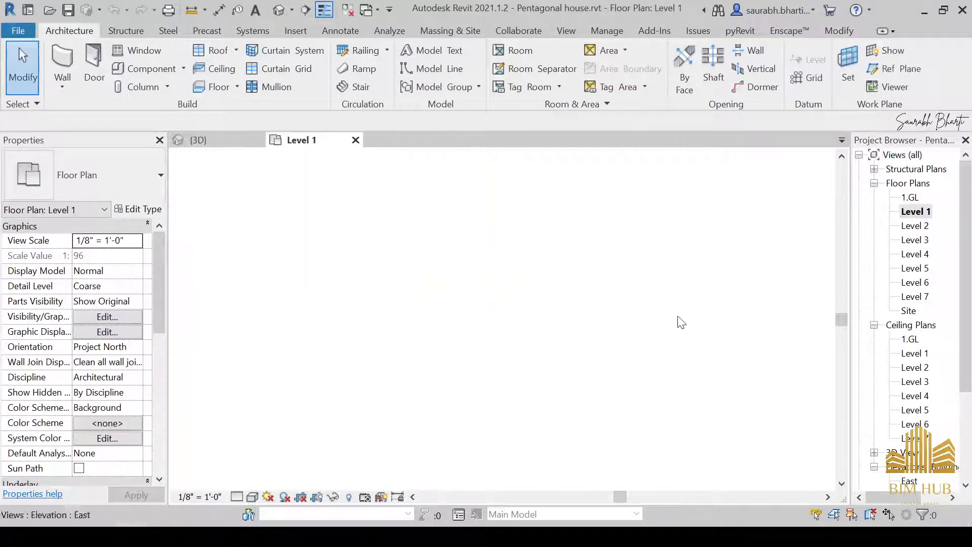
pyautogui.scroll(1, 533, 299)
pyautogui.moveTo(532, 300); pyautogui.dragTo(495, 316, button='middle')
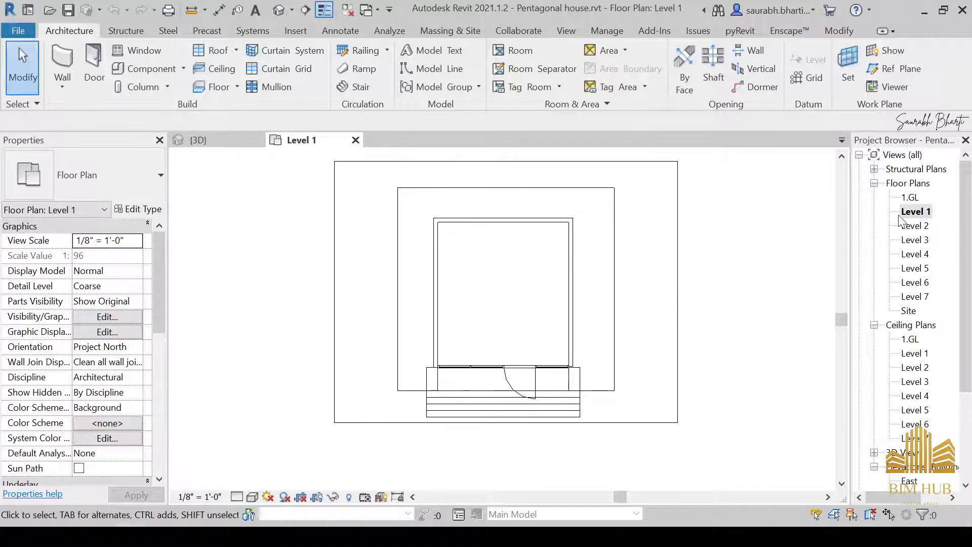
pyautogui.moveTo(468, 279); pyautogui.dragTo(454, 318, button='middle')
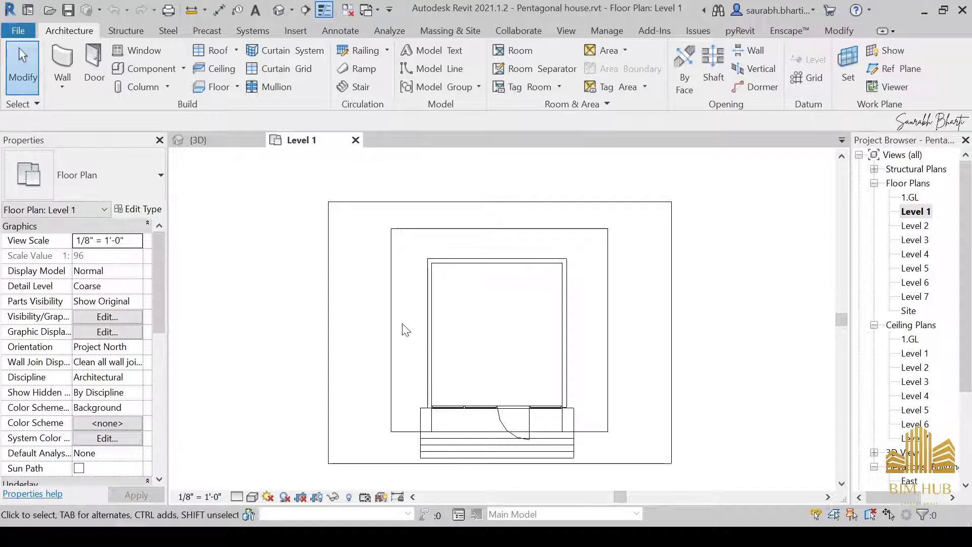
pyautogui.scroll(3, 495, 316)
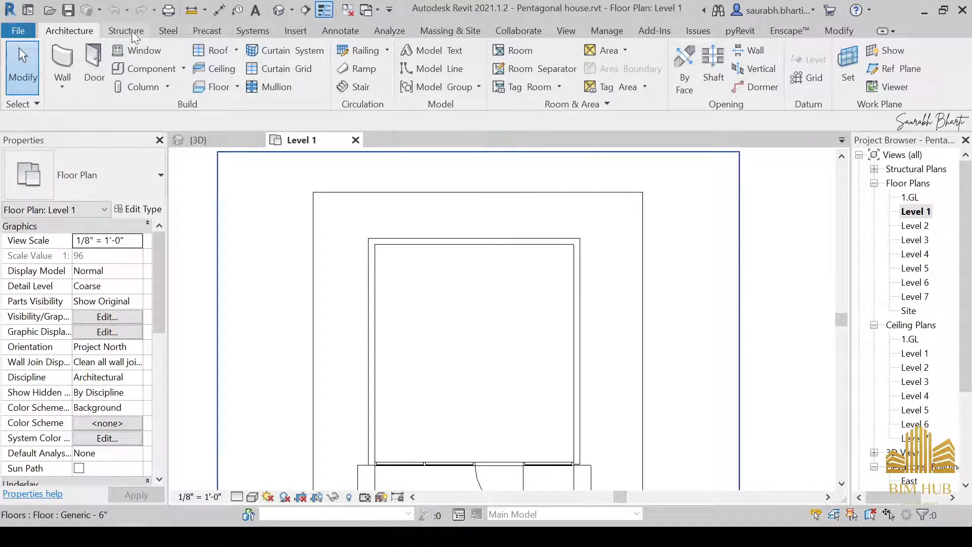
pyautogui.click(344, 86)
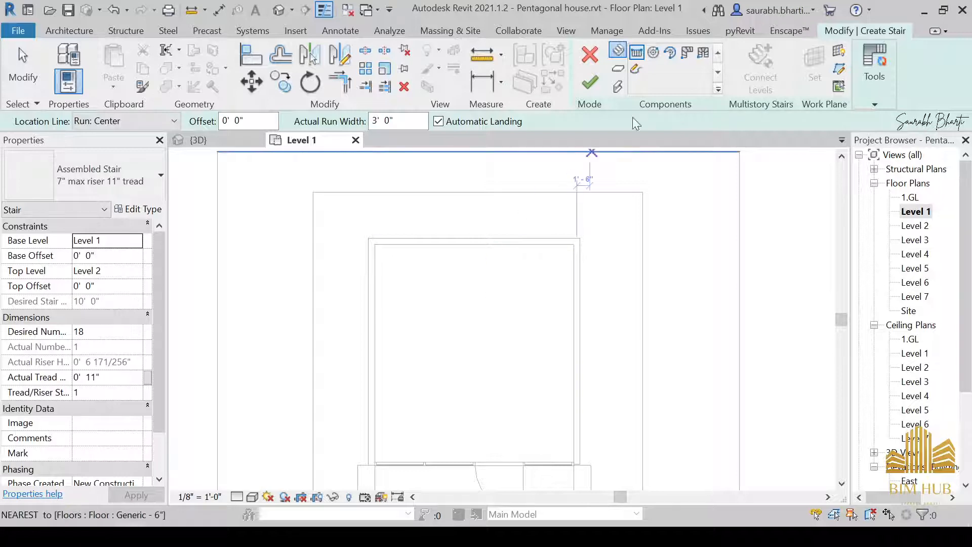
pyautogui.click(704, 52)
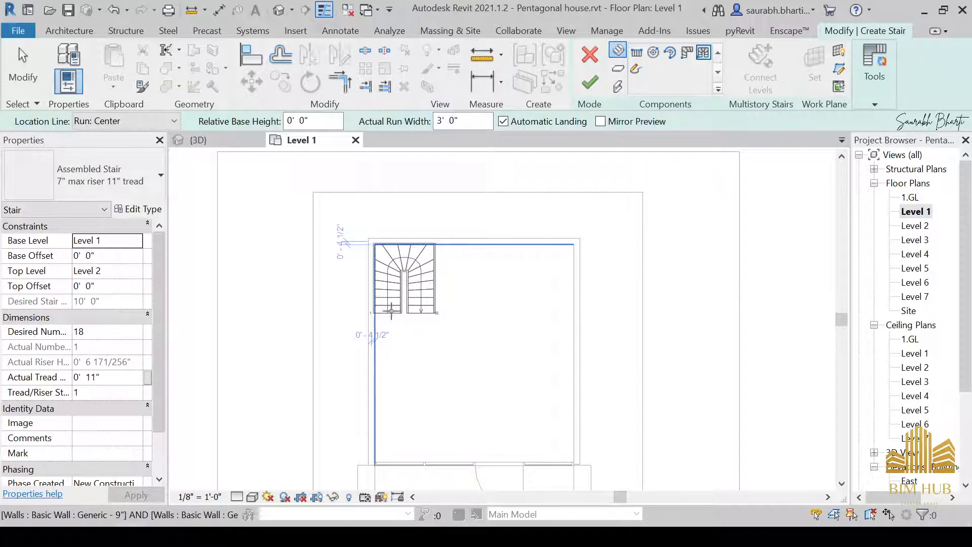
pyautogui.press('space')
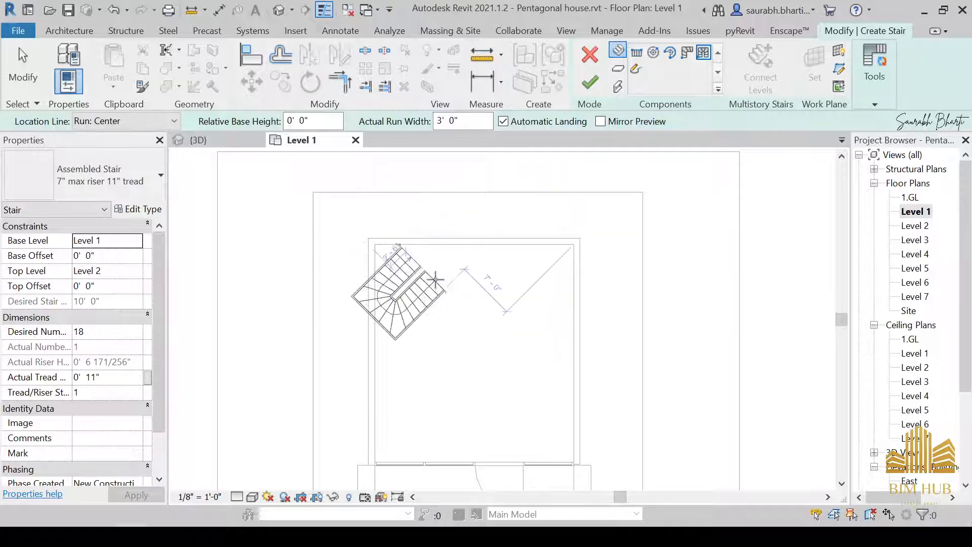
pyautogui.press('space')
pyautogui.press('Escape')
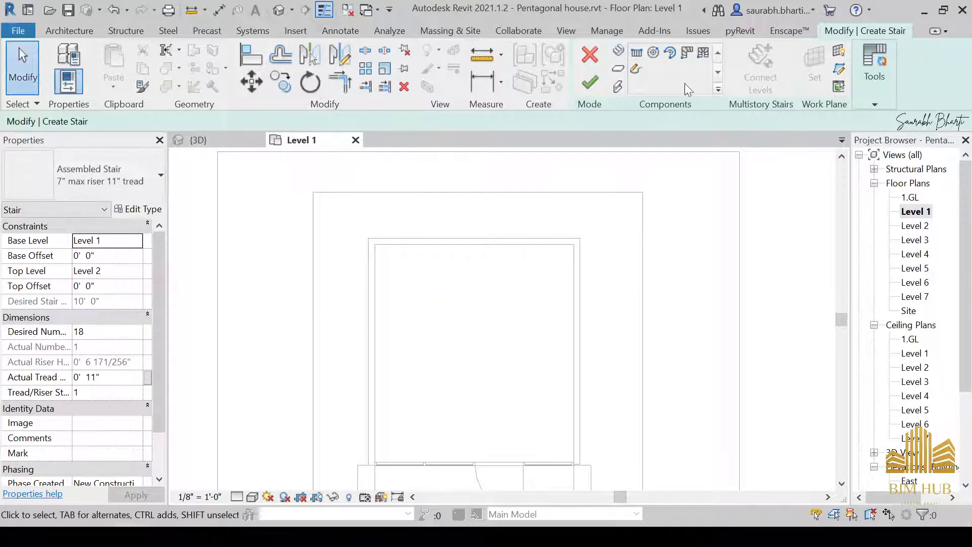
# Step: Place a U-shaped winder stair in the room's rear-left corner, rotated so its open end faces the right wall
pyautogui.click(704, 53)
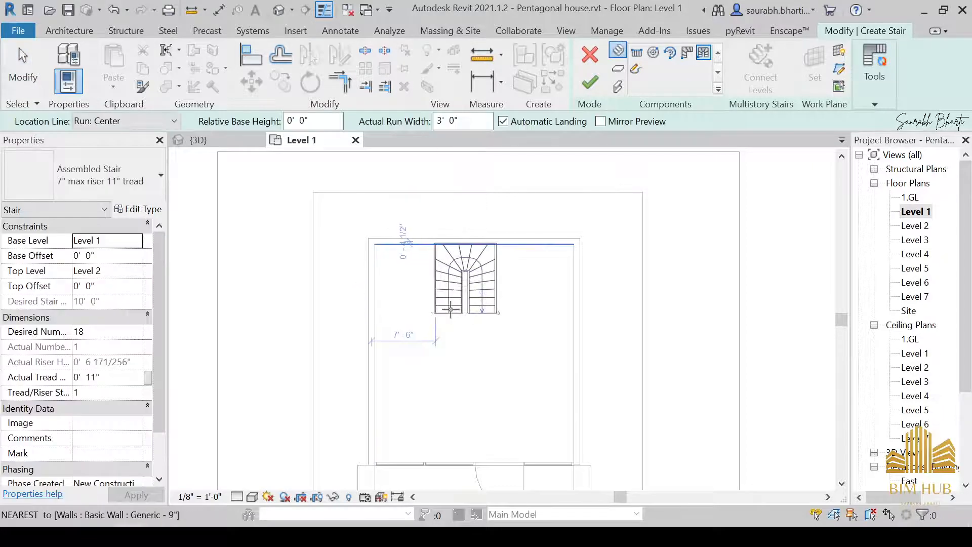
pyautogui.press('space')
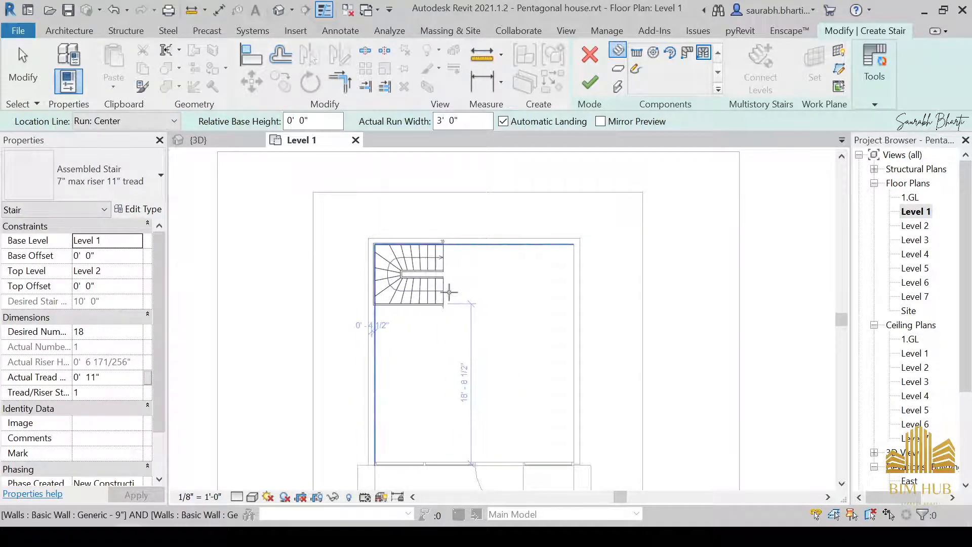
pyautogui.click(449, 292)
# Step: Align the stair's outer stringers with the inner faces of the rear and left walls, and finish the stair
pyautogui.scroll(5, 413, 248)
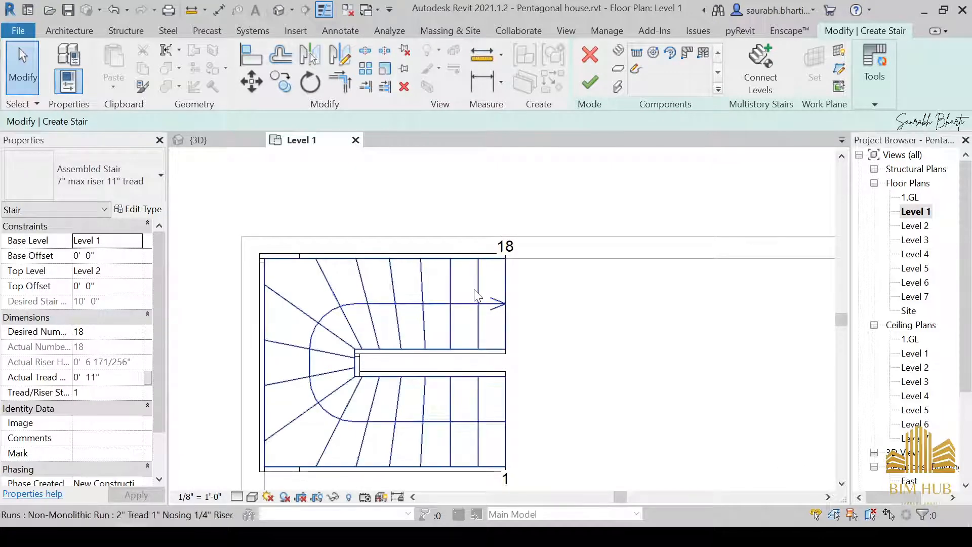
pyautogui.click(249, 60)
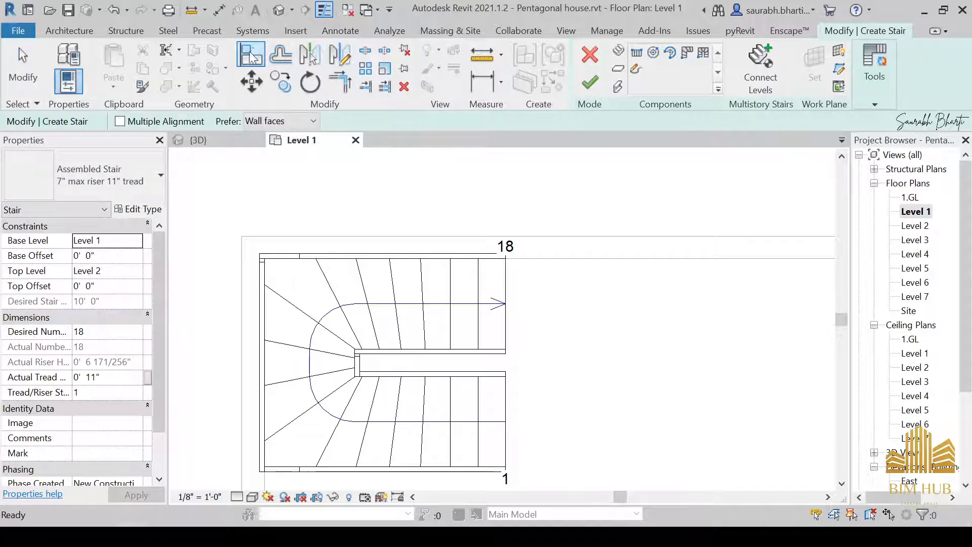
pyautogui.click(561, 261)
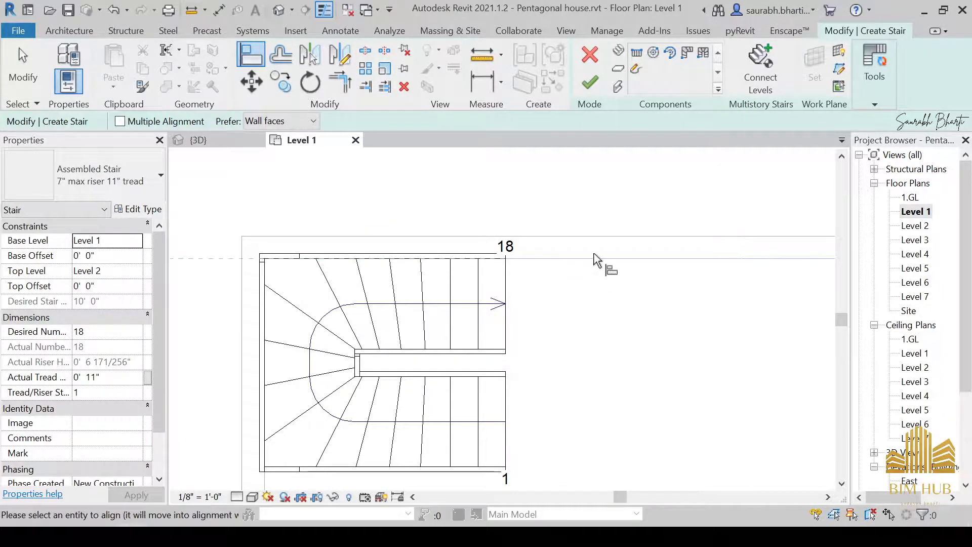
pyautogui.click(297, 254)
pyautogui.moveTo(500, 320); pyautogui.dragTo(506, 261, button='middle')
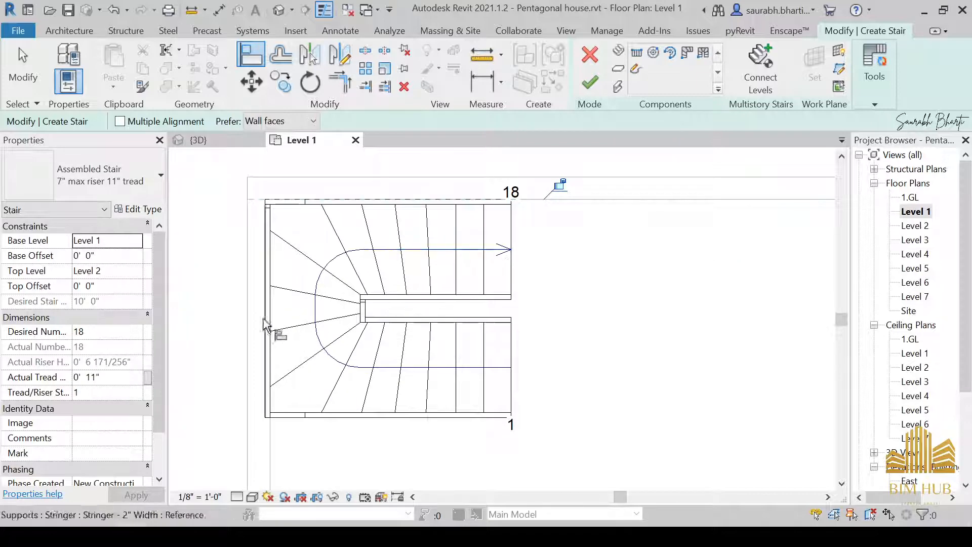
pyautogui.scroll(2, 275, 440)
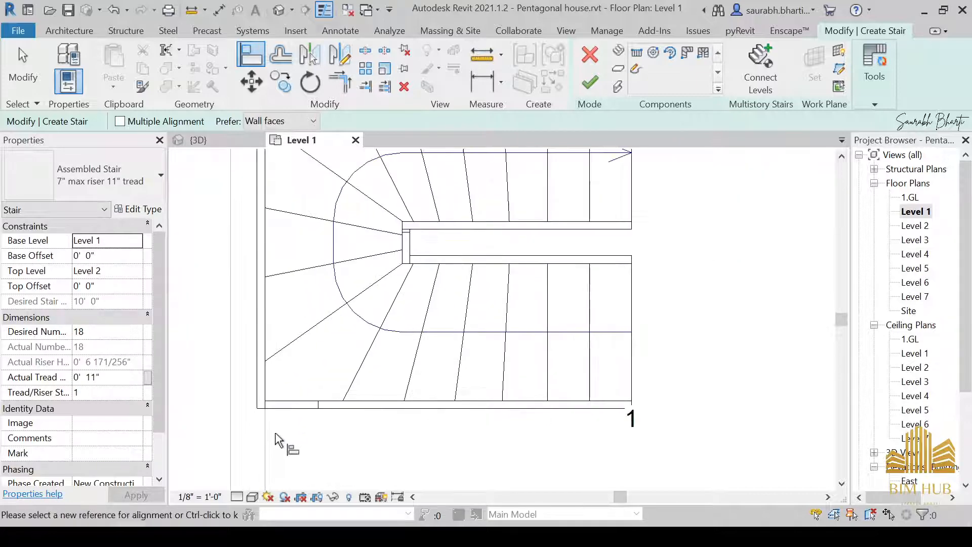
pyautogui.click(266, 421)
pyautogui.click(260, 396)
pyautogui.scroll(-1, 298, 383)
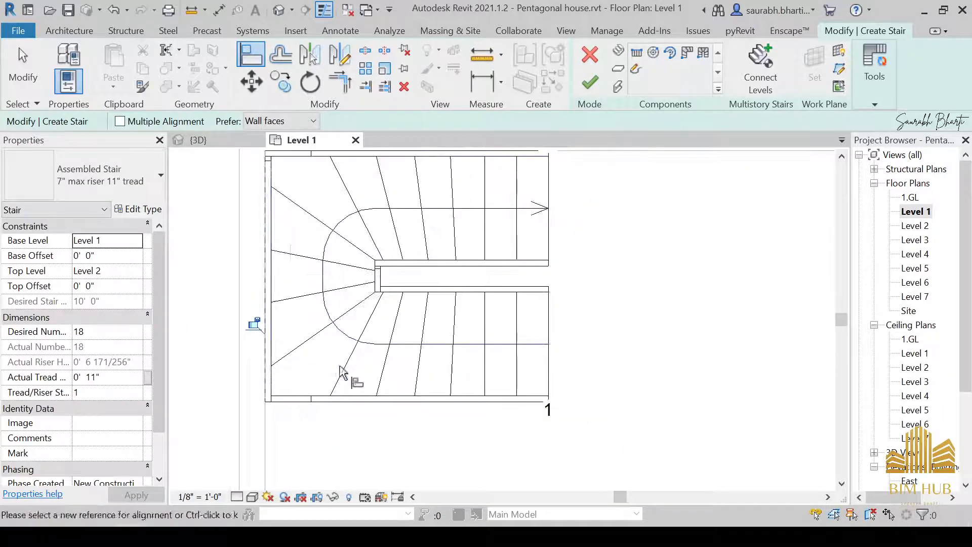
pyautogui.scroll(-2, 340, 373)
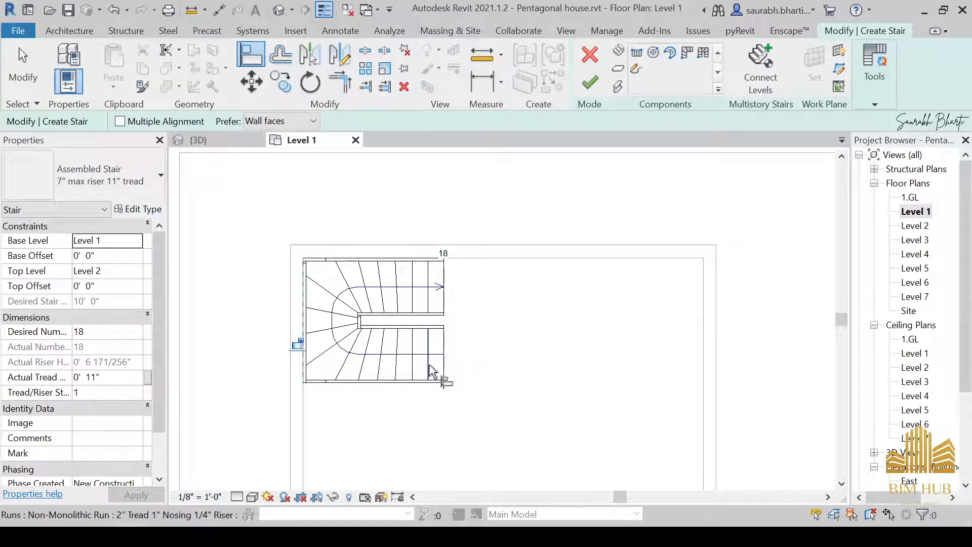
pyautogui.click(582, 84)
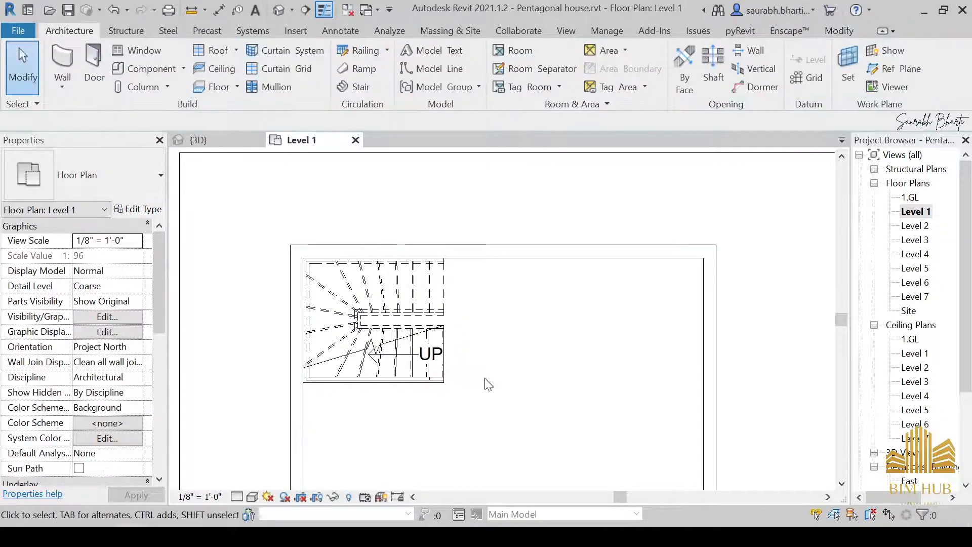
# Step: Return to the 3D view and examine the house with its new stair from the front and at an angle
pyautogui.click(280, 11)
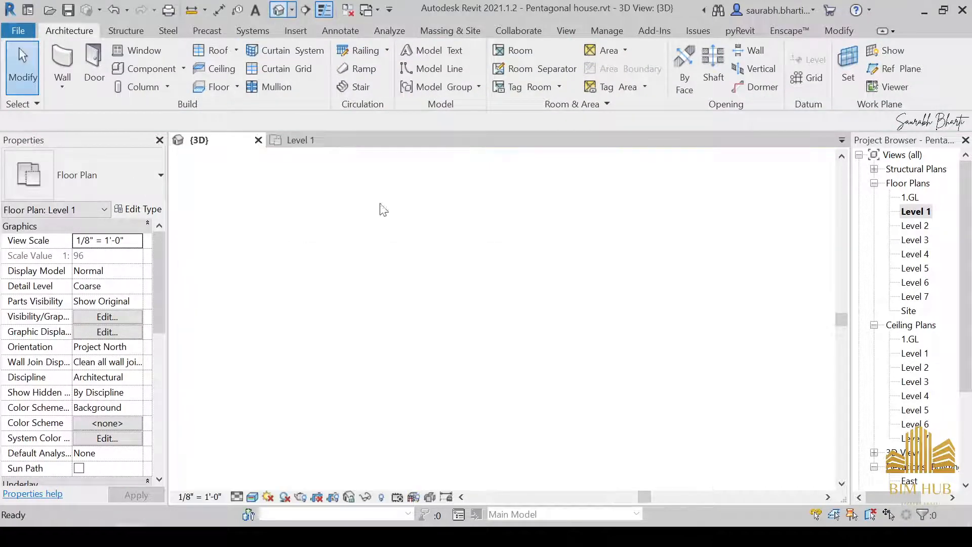
pyautogui.keyDown('shift'); pyautogui.moveTo(379, 208); pyautogui.dragTo(682, 265, button='middle'); pyautogui.keyUp('shift')
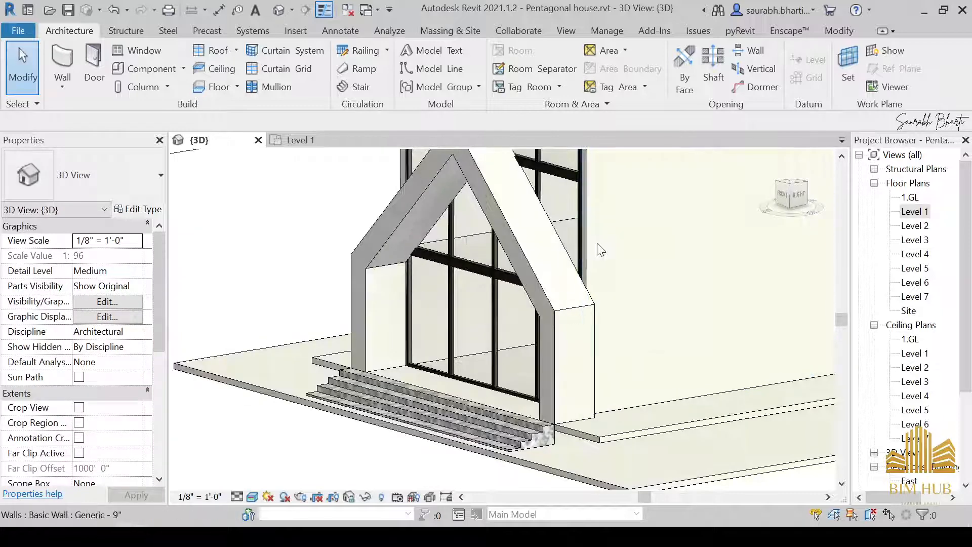
pyautogui.keyDown('shift'); pyautogui.moveTo(595, 248); pyautogui.dragTo(805, 220, button='middle'); pyautogui.keyUp('shift')
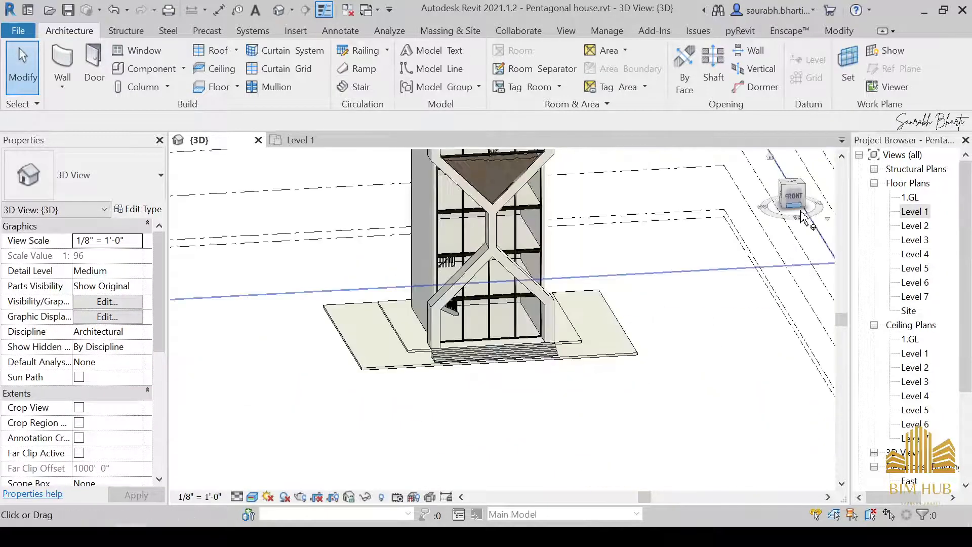
pyautogui.click(794, 197)
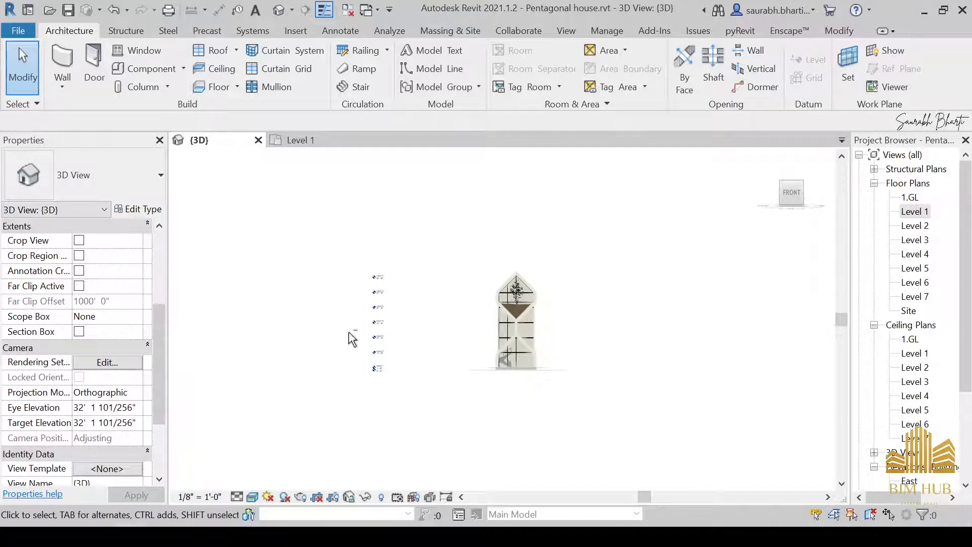
pyautogui.keyDown('shift'); pyautogui.moveTo(352, 339); pyautogui.dragTo(481, 435, button='middle'); pyautogui.keyUp('shift')
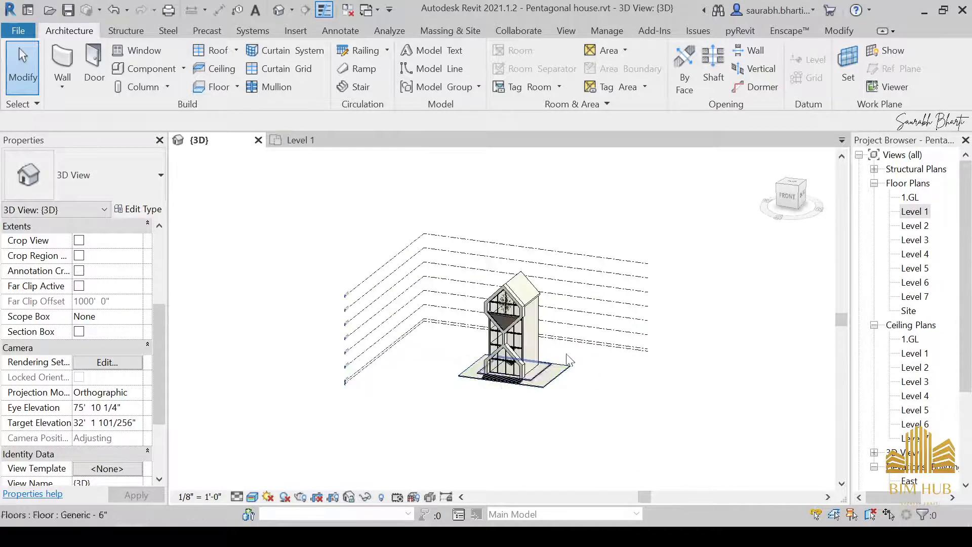
# Step: Face the house from the front and enable the section box for the 3D view
pyautogui.click(779, 206)
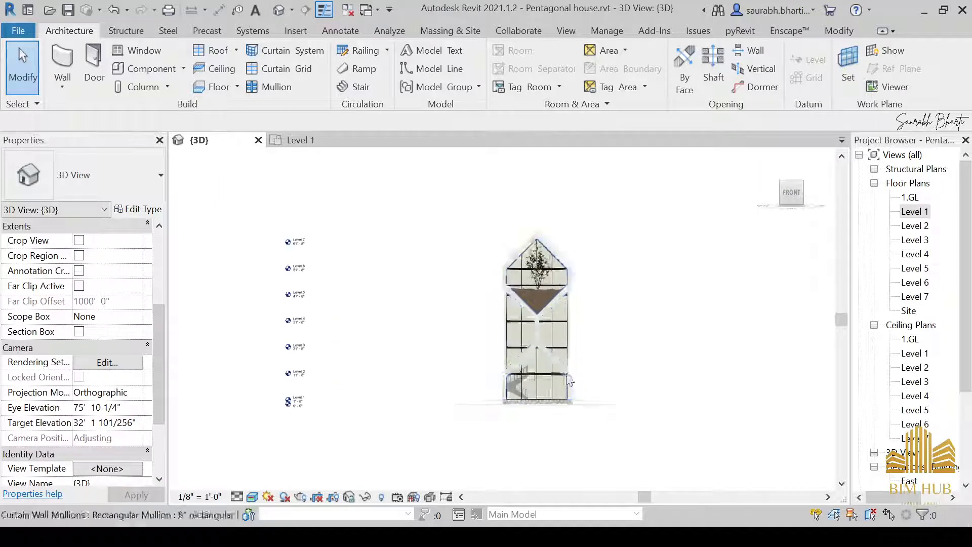
pyautogui.scroll(-3, 73, 423)
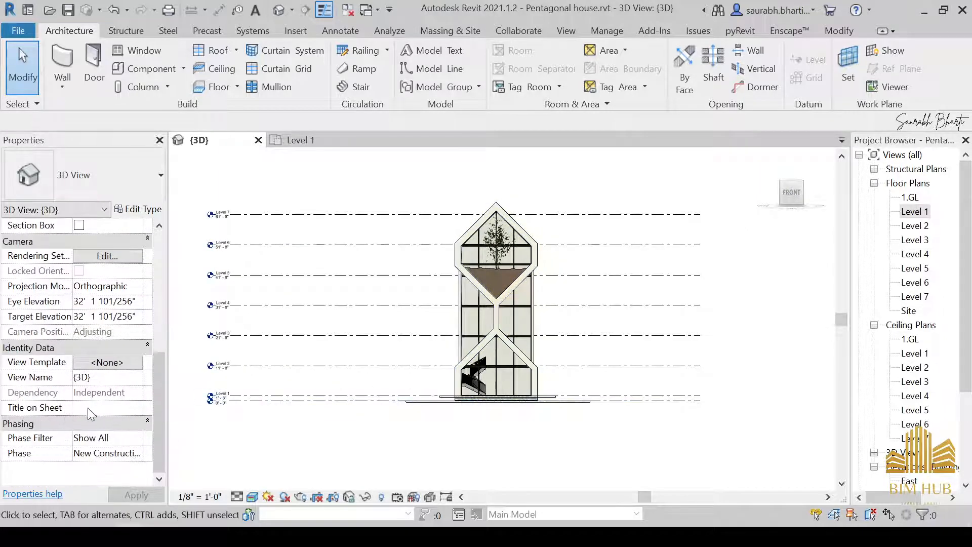
pyautogui.click(79, 225)
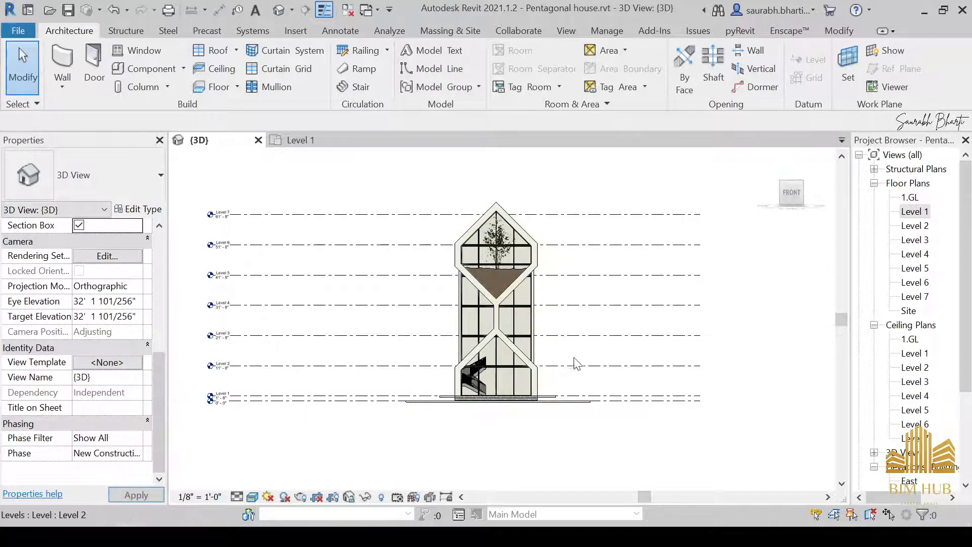
# Step: Move the section box's east face in to about the middle of the house, exposing the interior stair
pyautogui.scroll(-2, 633, 343)
pyautogui.keyDown('shift'); pyautogui.moveTo(633, 342); pyautogui.dragTo(780, 232, button='middle'); pyautogui.keyUp('shift')
pyautogui.click(791, 185)
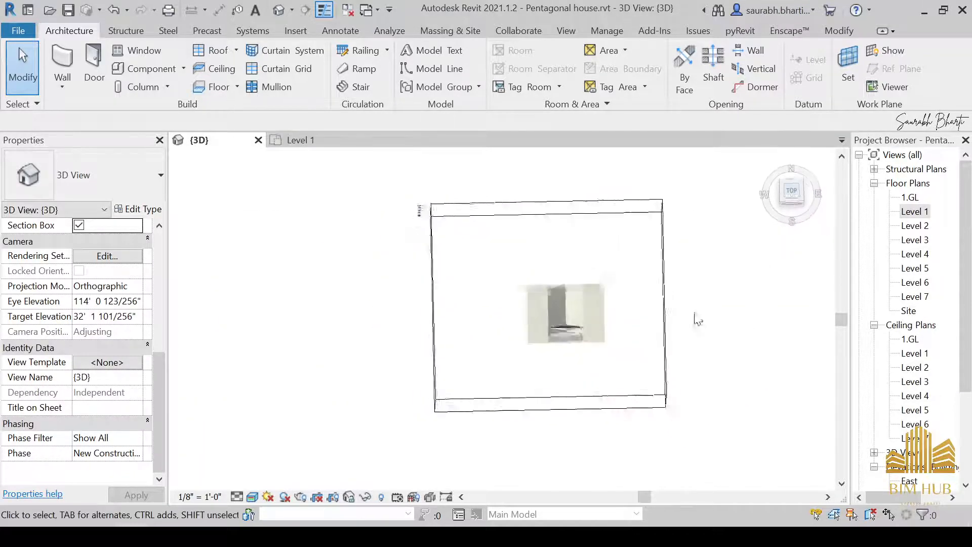
pyautogui.click(615, 322)
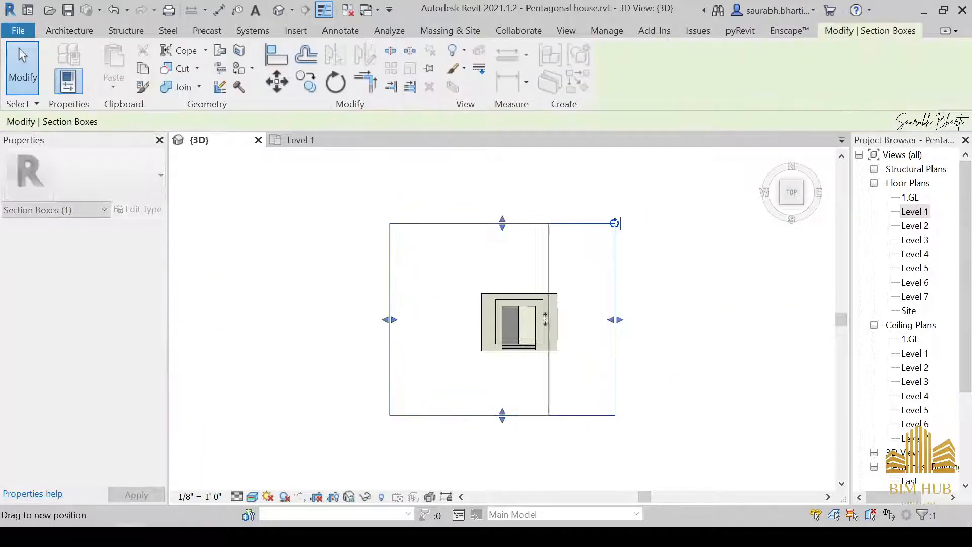
pyautogui.moveTo(618, 319); pyautogui.dragTo(527, 320)
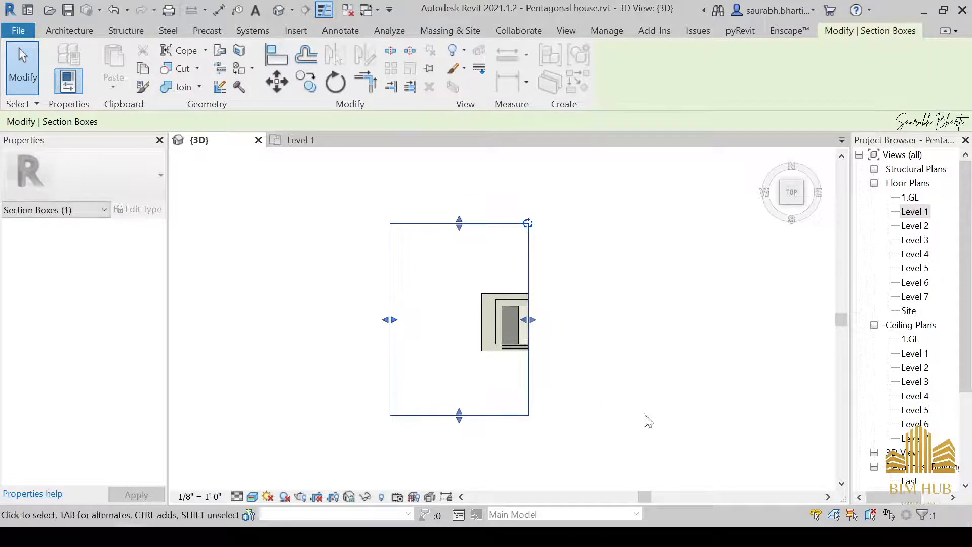
pyautogui.keyDown('shift'); pyautogui.moveTo(644, 419); pyautogui.dragTo(529, 360, button='middle'); pyautogui.keyUp('shift')
pyautogui.scroll(3, 550, 329)
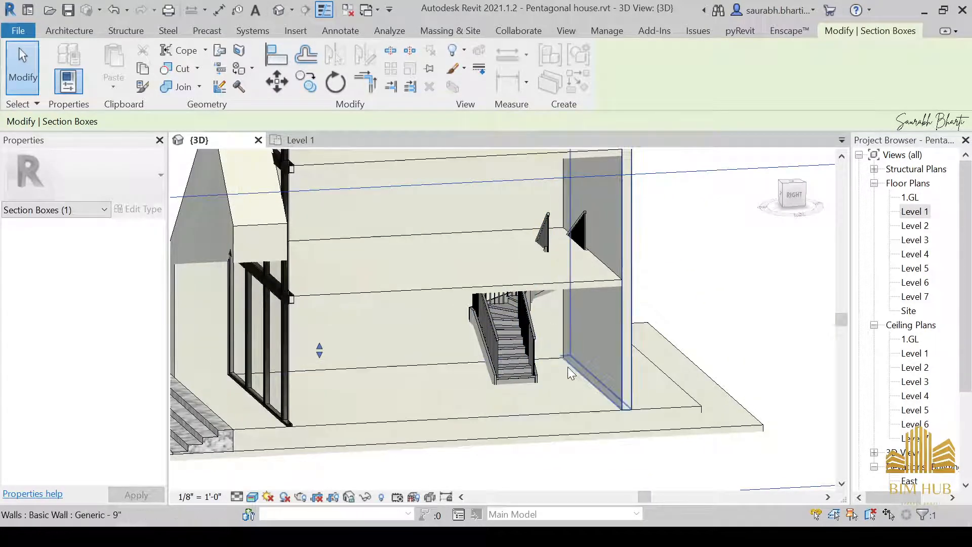
# Step: Edit the interior stair, flip its direction of travel, and finish the stair edit
pyautogui.click(516, 361)
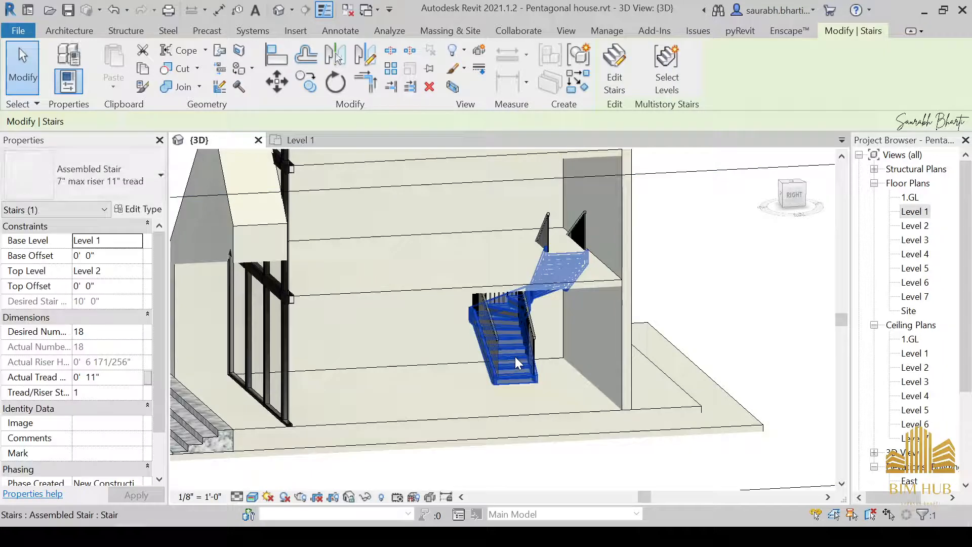
pyautogui.click(624, 84)
pyautogui.click(874, 76)
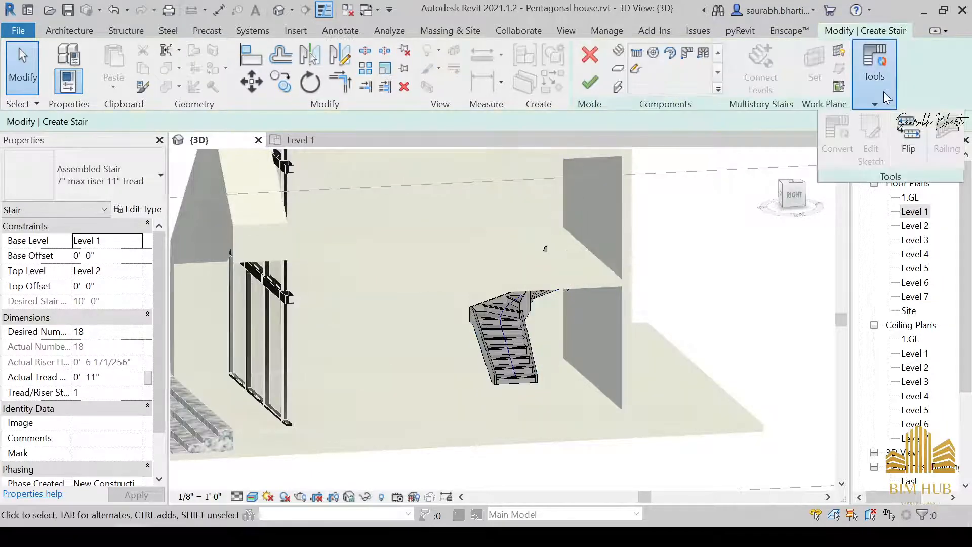
pyautogui.click(900, 138)
pyautogui.keyDown('shift'); pyautogui.moveTo(645, 397); pyautogui.dragTo(627, 436, button='middle'); pyautogui.keyUp('shift')
pyautogui.click(590, 81)
pyautogui.scroll(-5, 454, 356)
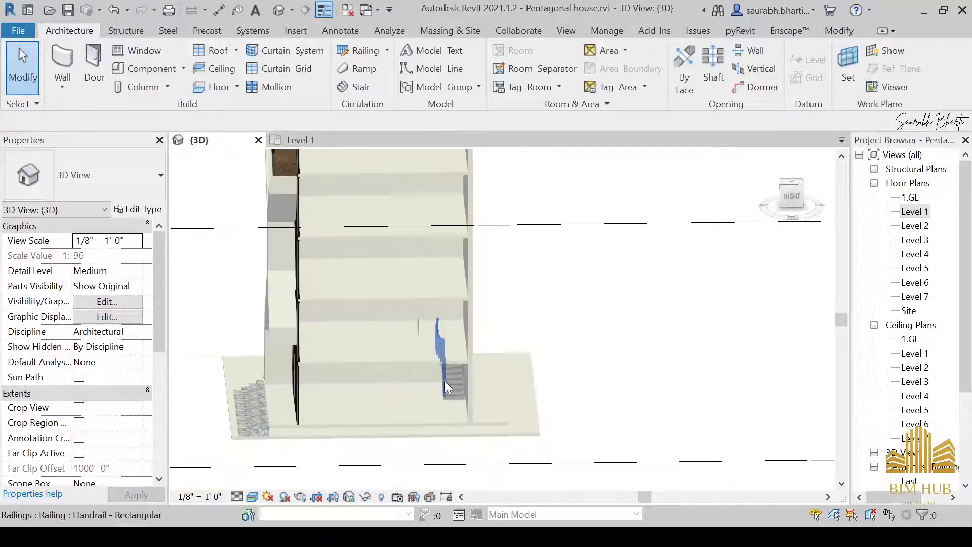
# Step: Check the flipped stair in the Level 1 floor plan and in the sectioned 3D view
pyautogui.keyDown('shift'); pyautogui.moveTo(445, 381); pyautogui.dragTo(918, 246, button='middle'); pyautogui.keyUp('shift')
pyautogui.doubleClick(924, 212)
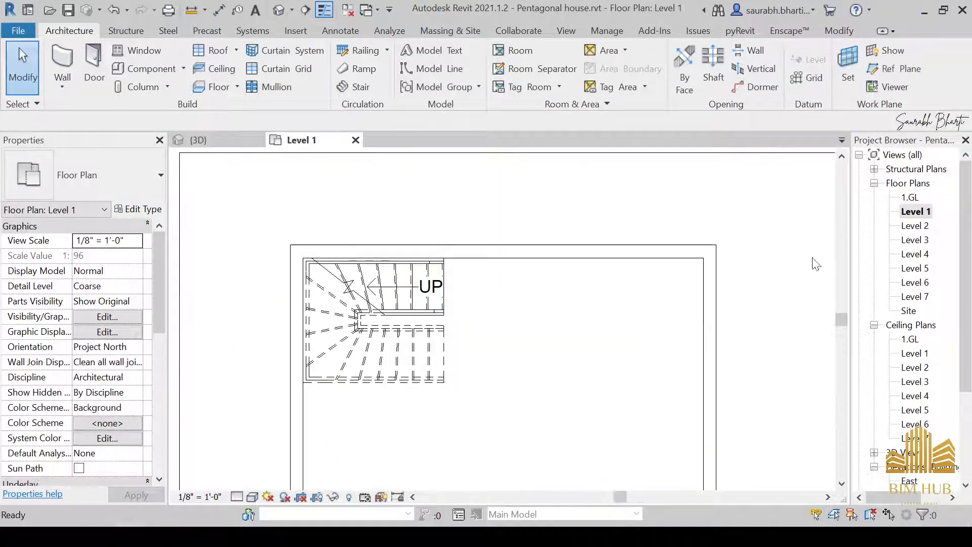
pyautogui.moveTo(462, 281); pyautogui.dragTo(481, 311, button='middle')
pyautogui.scroll(4, 481, 310)
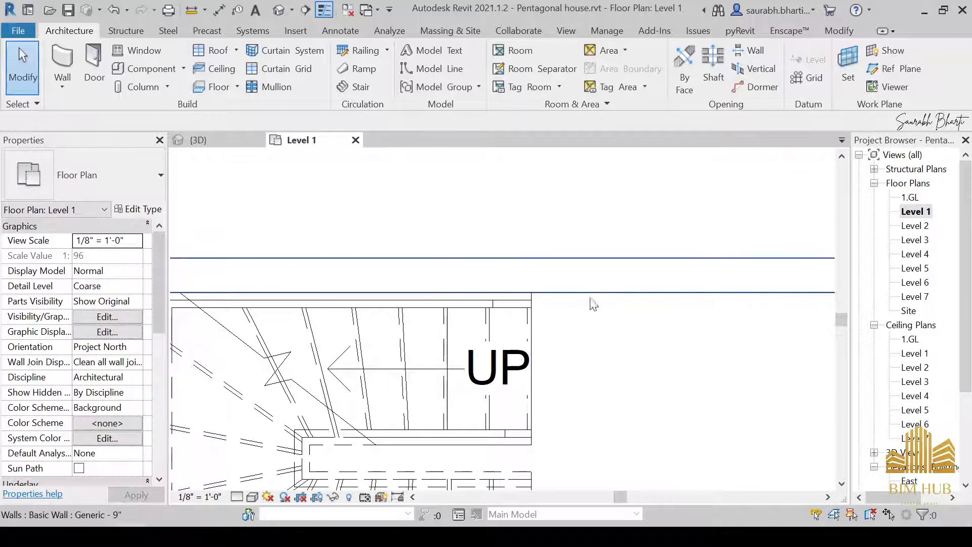
pyautogui.scroll(-2, 527, 298)
pyautogui.click(284, 14)
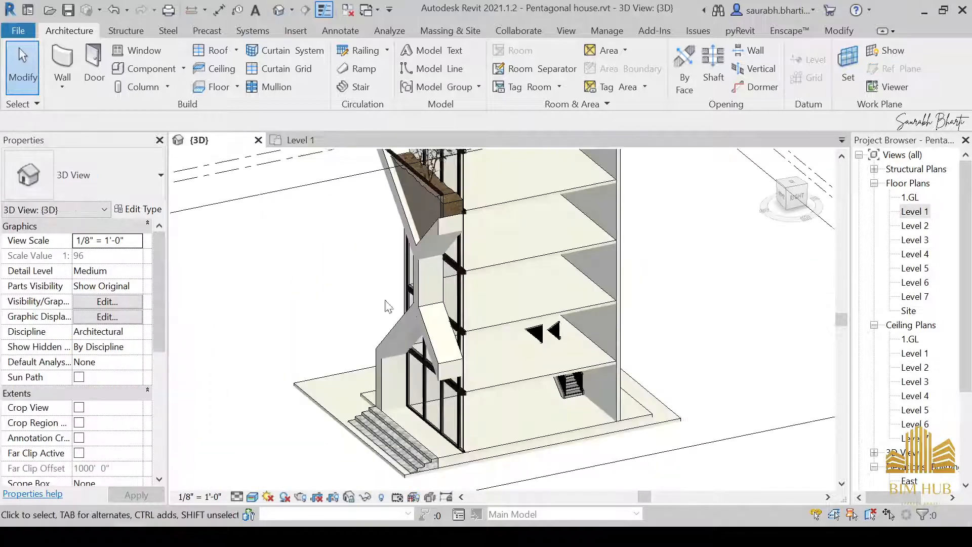
pyautogui.keyDown('shift'); pyautogui.moveTo(455, 304); pyautogui.dragTo(516, 351, button='middle'); pyautogui.keyUp('shift')
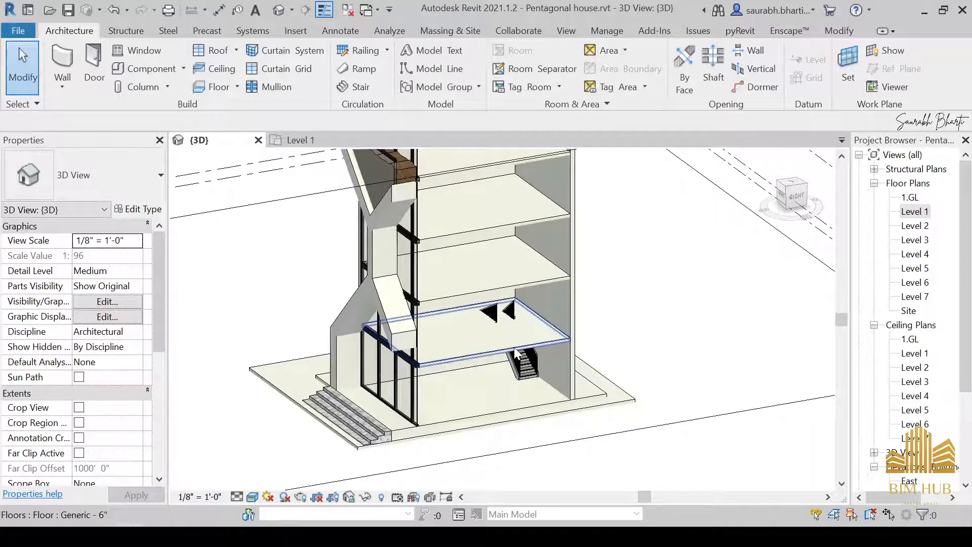
# Step: Select the Level 2 floor slab above the stair in 3D and open the Level 2 floor plan
pyautogui.click(514, 345)
pyautogui.keyDown('shift'); pyautogui.moveTo(549, 365); pyautogui.dragTo(849, 216, button='middle'); pyautogui.keyUp('shift')
pyautogui.doubleClick(914, 211)
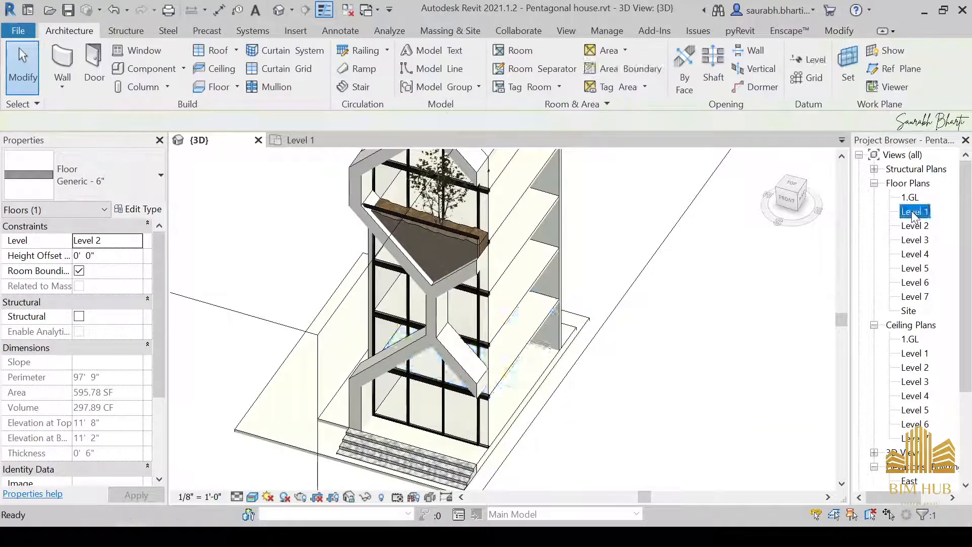
pyautogui.moveTo(582, 310); pyautogui.dragTo(521, 328, button='middle')
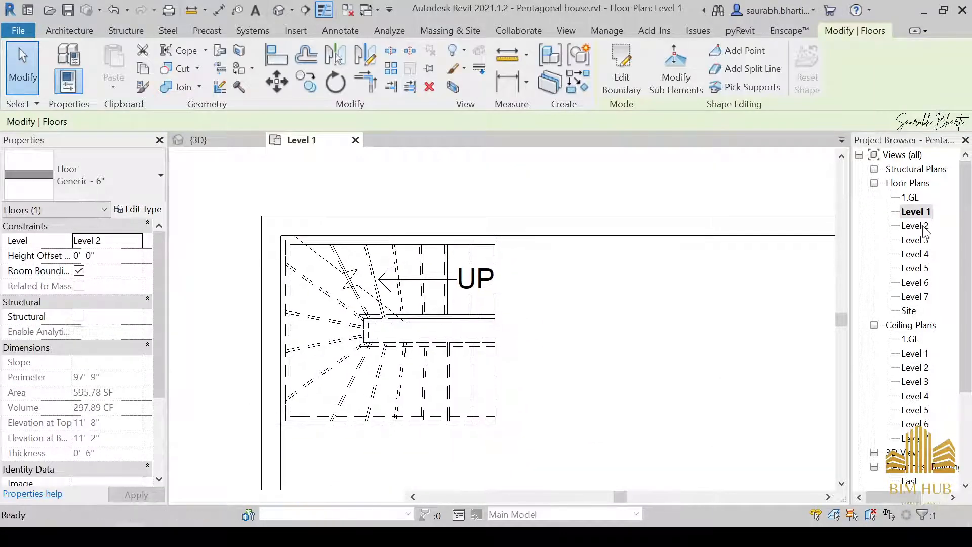
pyautogui.doubleClick(915, 226)
# Step: Select the Generic - 6" floor in the Level 2 plan and start editing its boundary
pyautogui.click(501, 413)
pyautogui.scroll(3, 566, 333)
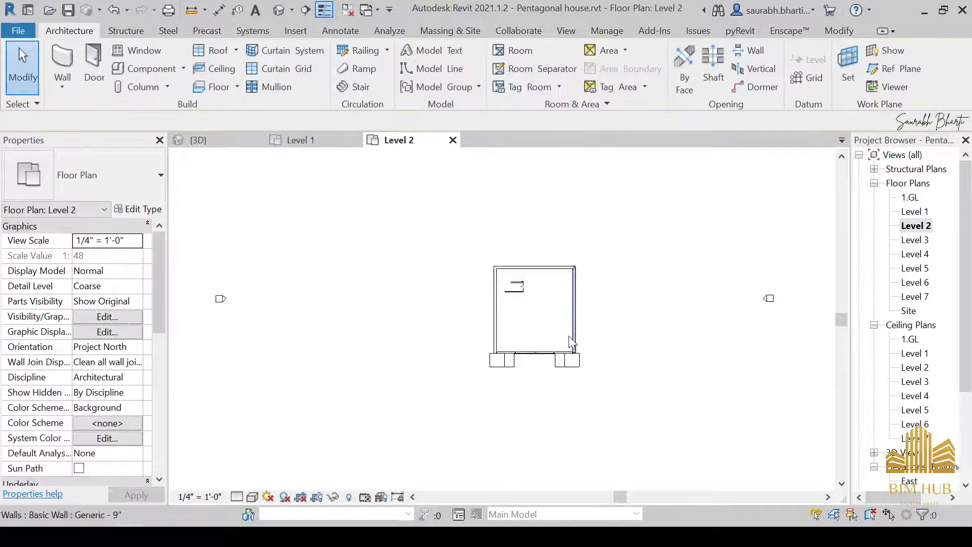
pyautogui.press('Tab')
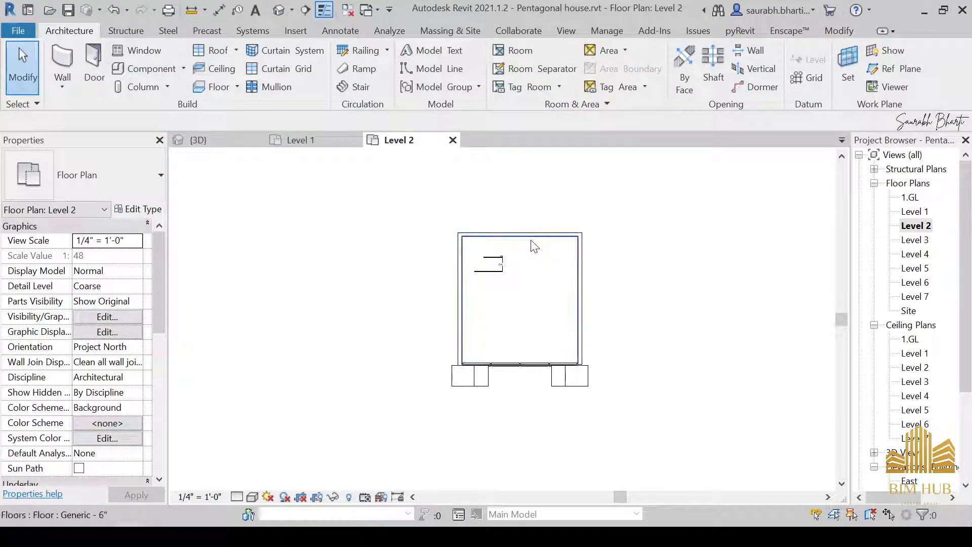
pyautogui.click(530, 244)
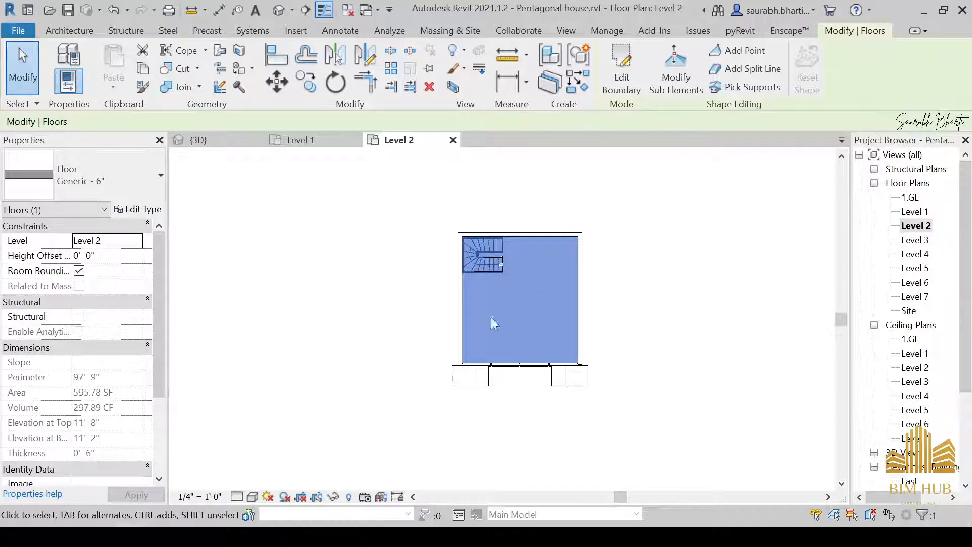
pyautogui.press('Escape')
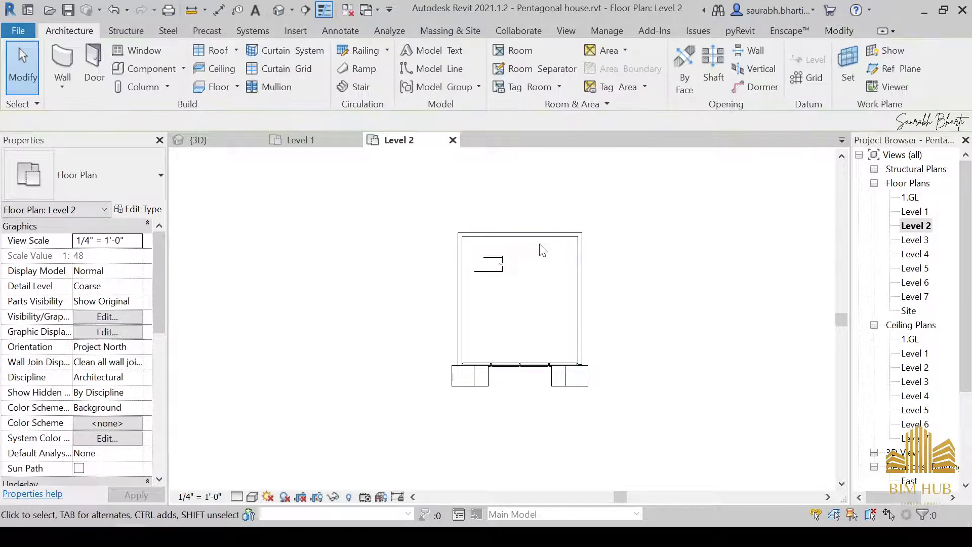
pyautogui.press('Tab')
pyautogui.press('Tab')
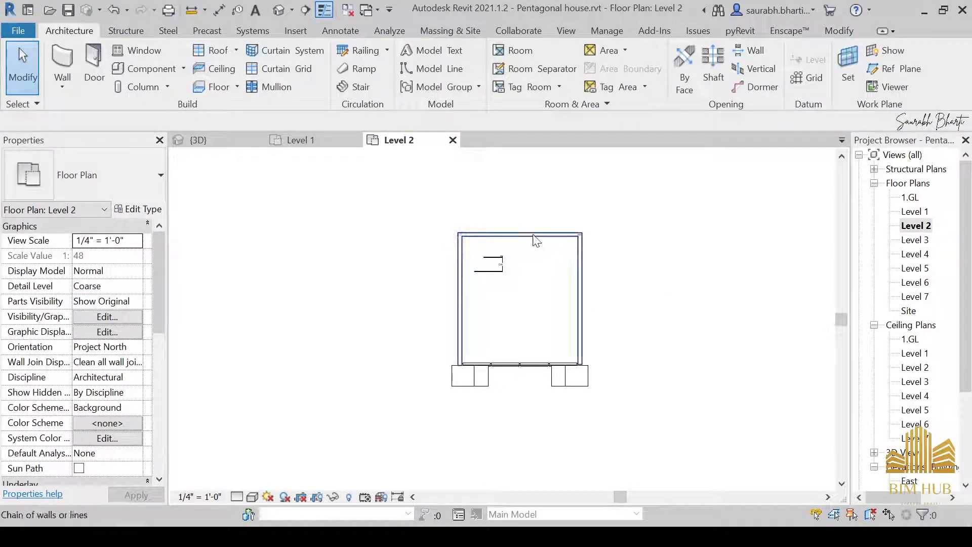
pyautogui.click(535, 240)
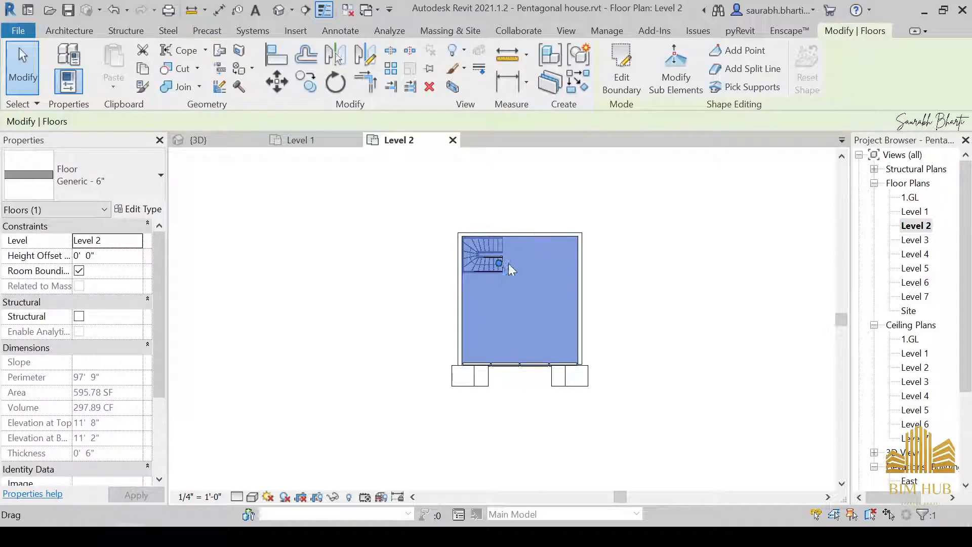
pyautogui.scroll(2, 532, 297)
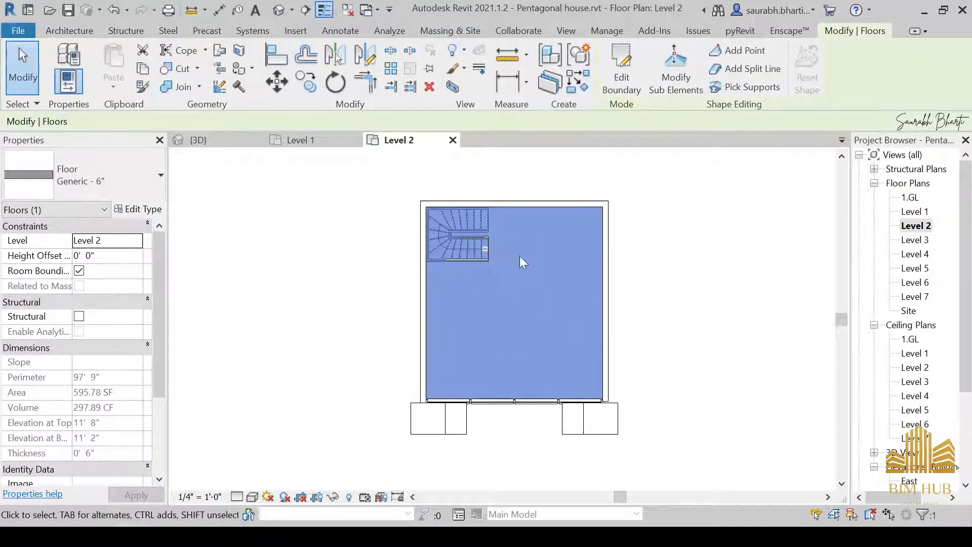
pyautogui.click(624, 60)
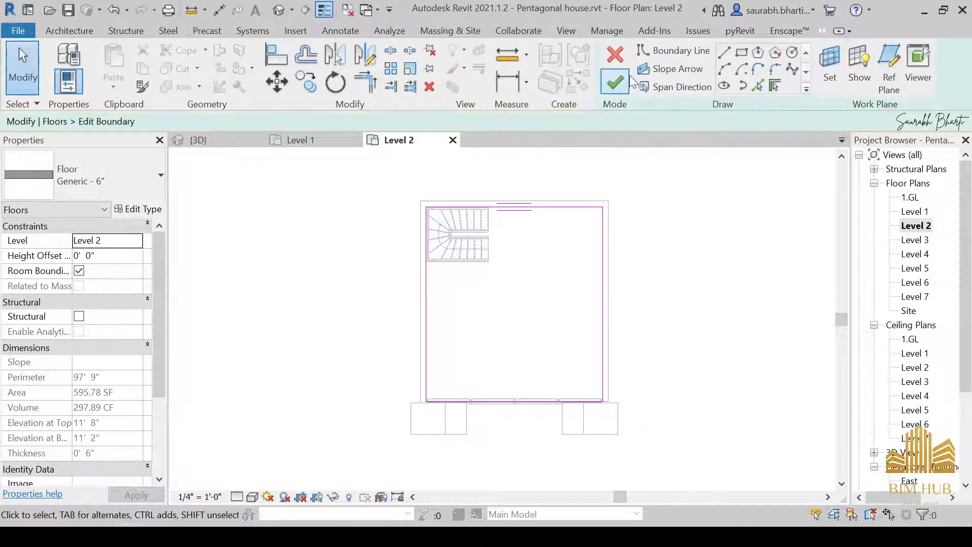
# Step: Draw straight boundary lines along the stair's open east end and its front edge, ending at the left wall
pyautogui.click(724, 53)
pyautogui.scroll(5, 488, 192)
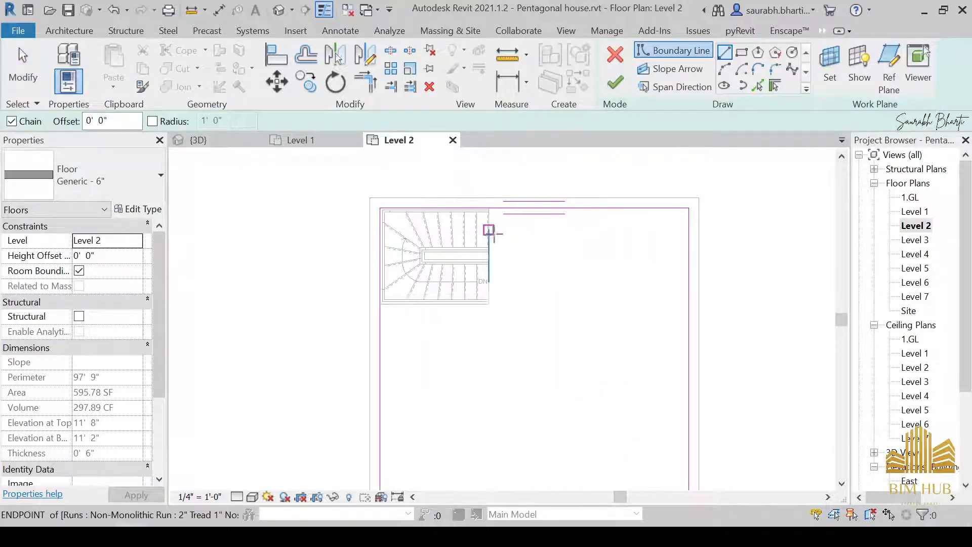
pyautogui.click(485, 191)
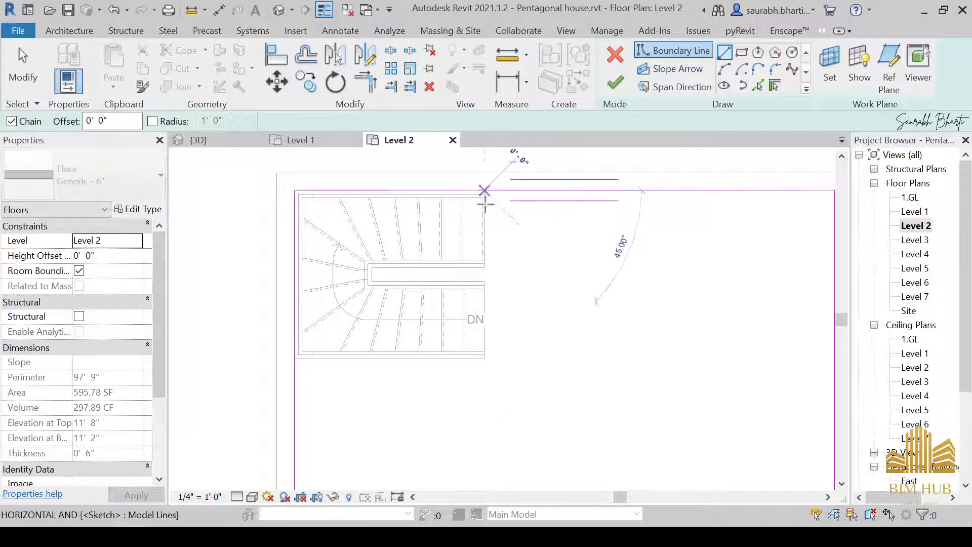
pyautogui.click(484, 358)
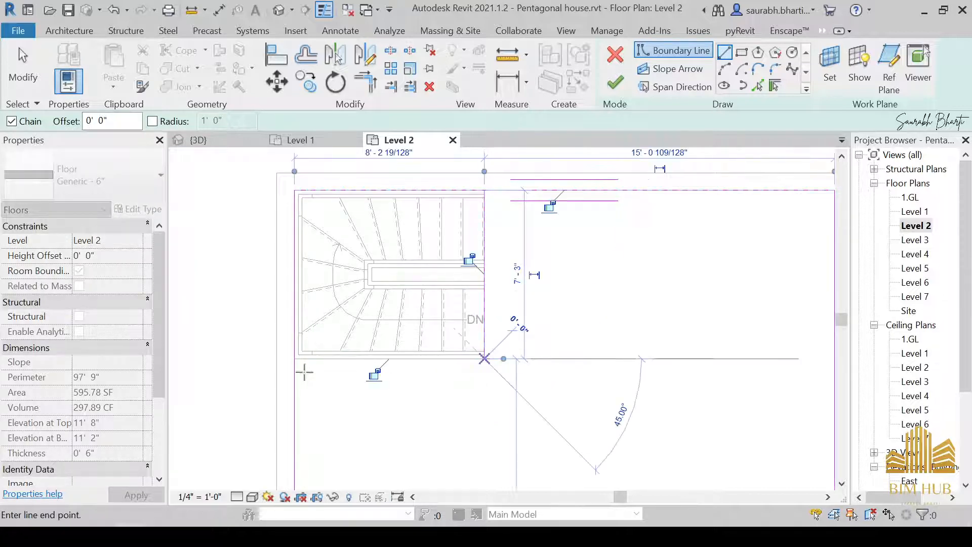
pyautogui.press('Escape')
pyautogui.press('Escape')
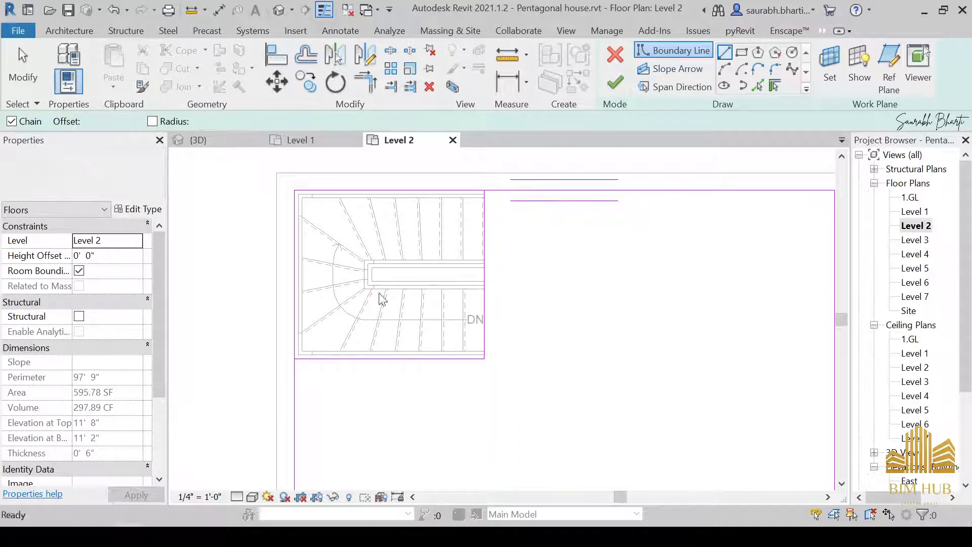
# Step: Trim the floor boundary lines to corners so the outline wraps around the stairwell, and finish the boundary edit
pyautogui.press('t')
pyautogui.press('r')
pyautogui.click(391, 87)
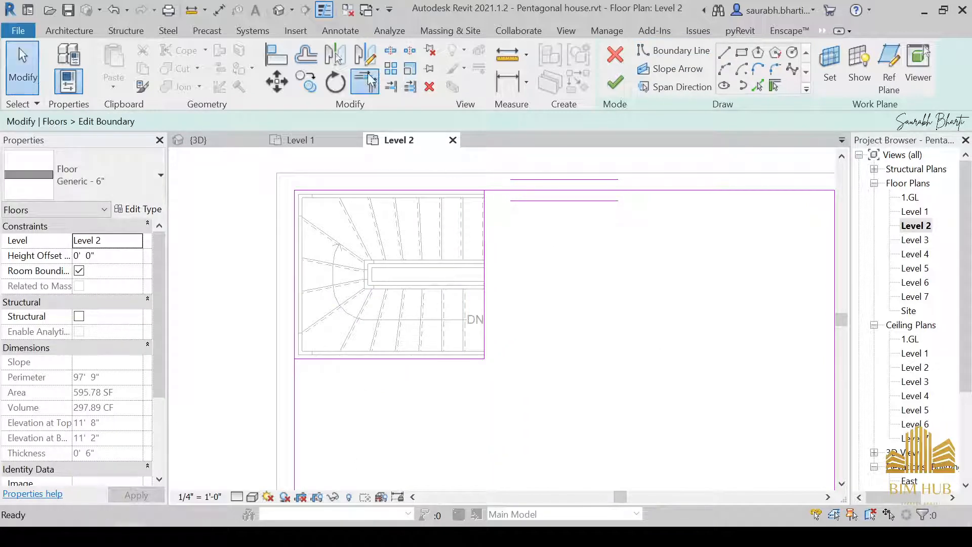
pyautogui.click(514, 191)
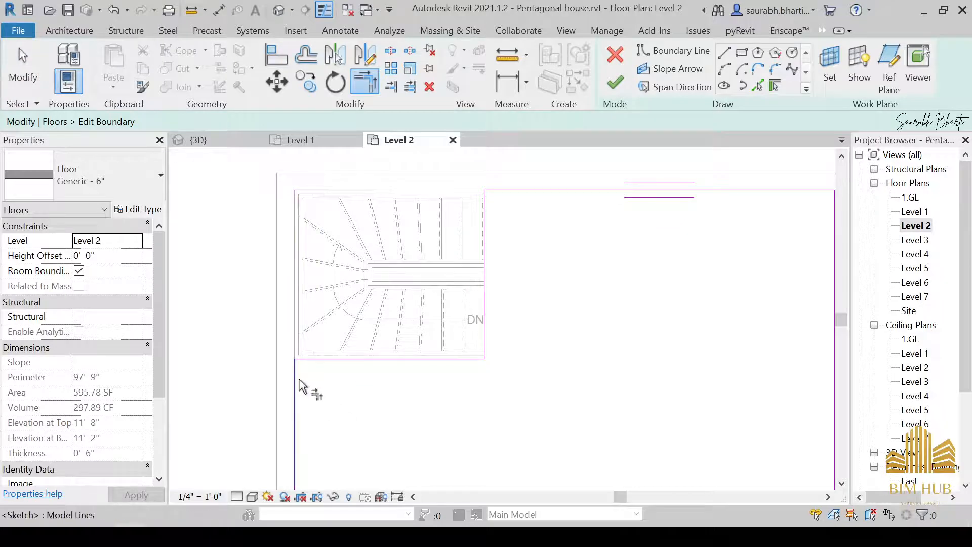
pyautogui.click(615, 83)
pyautogui.scroll(-3, 501, 273)
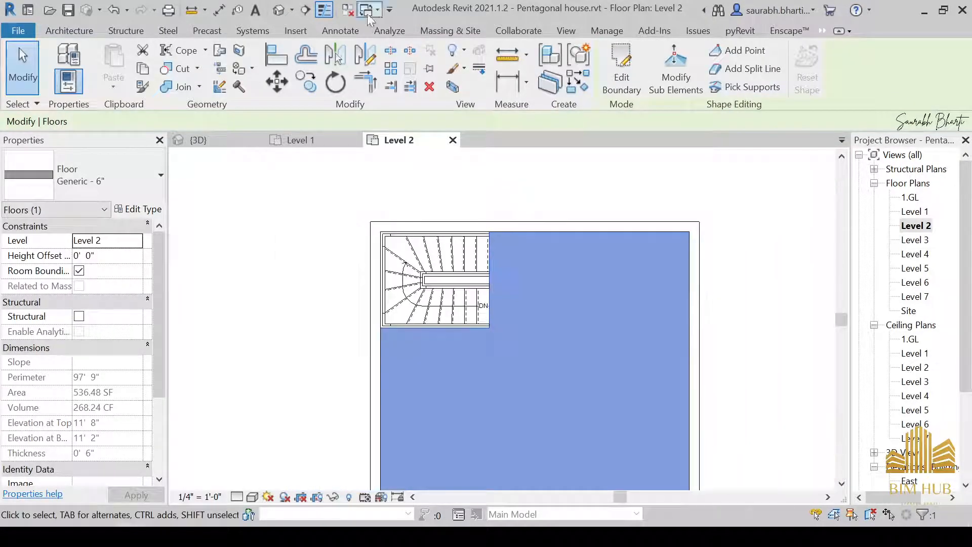
# Step: Examine the stair opening in the Level 2 floor and the stair railings from several angles in 3D
pyautogui.click(280, 11)
pyautogui.keyDown('shift'); pyautogui.moveTo(531, 393); pyautogui.dragTo(430, 294, button='middle'); pyautogui.keyUp('shift')
pyautogui.scroll(3, 488, 334)
pyautogui.scroll(4, 429, 291)
pyautogui.keyDown('shift'); pyautogui.moveTo(549, 297); pyautogui.dragTo(521, 231, button='middle'); pyautogui.keyUp('shift')
pyautogui.scroll(-3, 484, 299)
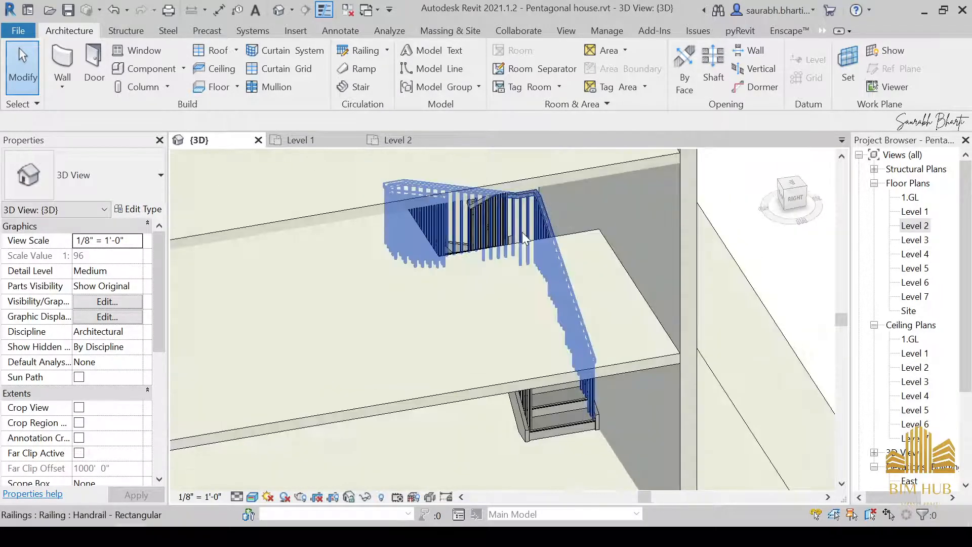
pyautogui.scroll(-3, 511, 256)
# Step: In the Level 2 plan, edit the floor's boundary to remove the stairwell notch, restore the full rectangular outline, and finish the edit
pyautogui.doubleClick(918, 226)
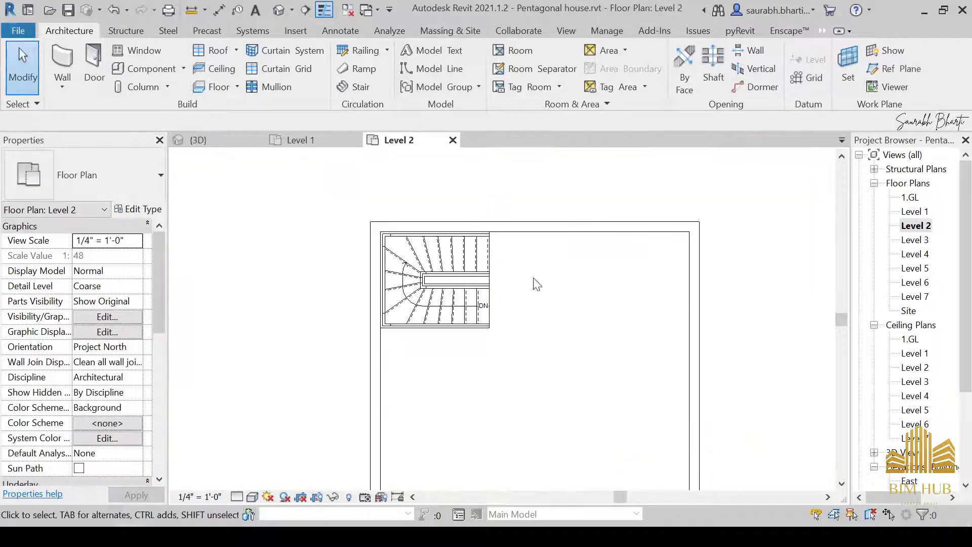
pyautogui.doubleClick(522, 298)
pyautogui.scroll(3, 501, 284)
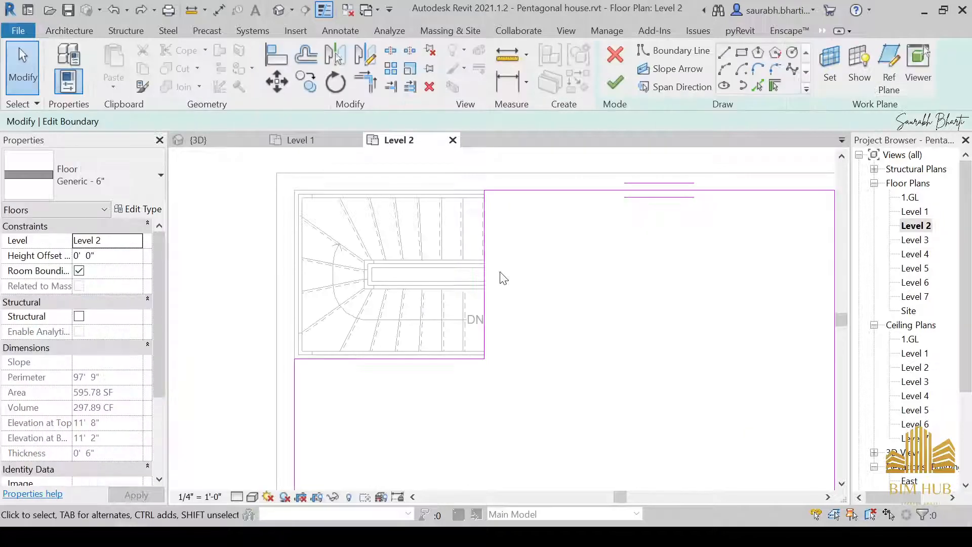
pyautogui.scroll(-3, 500, 282)
pyautogui.scroll(3, 500, 281)
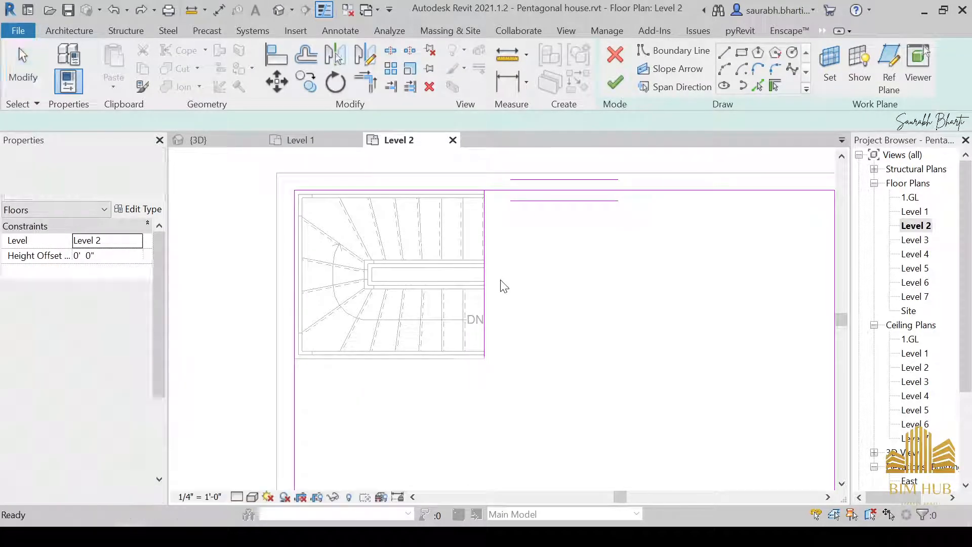
pyautogui.scroll(-2, 509, 268)
pyautogui.scroll(-1, 513, 291)
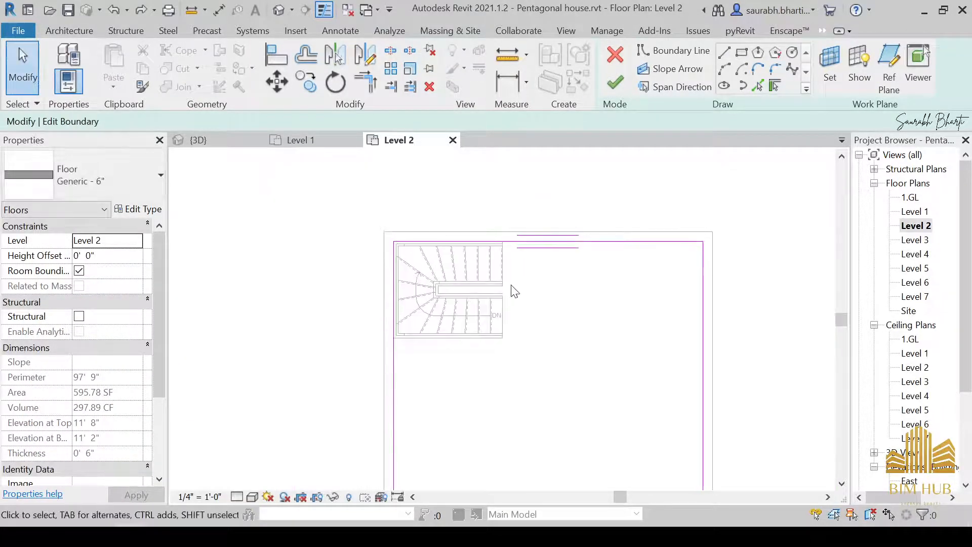
pyautogui.click(615, 82)
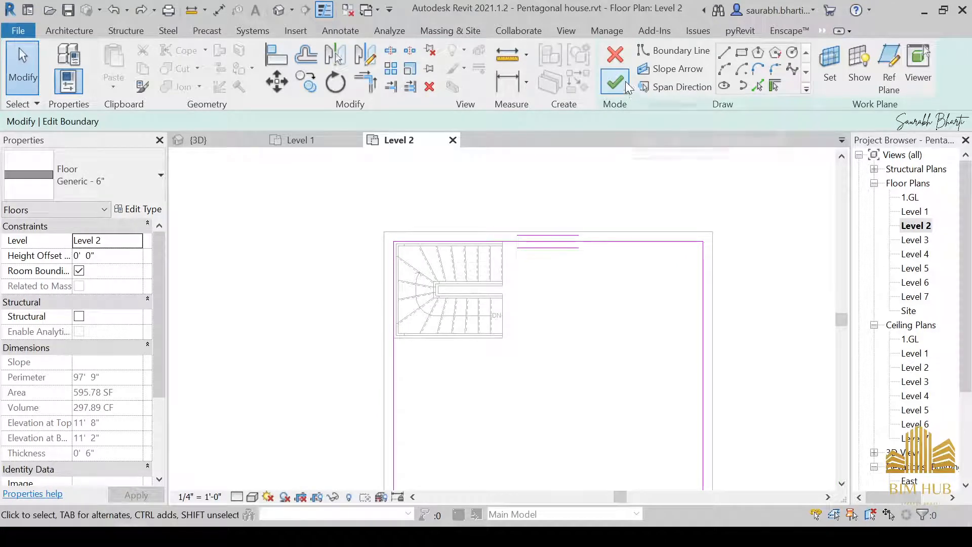
# Step: Start a Shaft opening sketch from the Level 2 plan
pyautogui.click(87, 30)
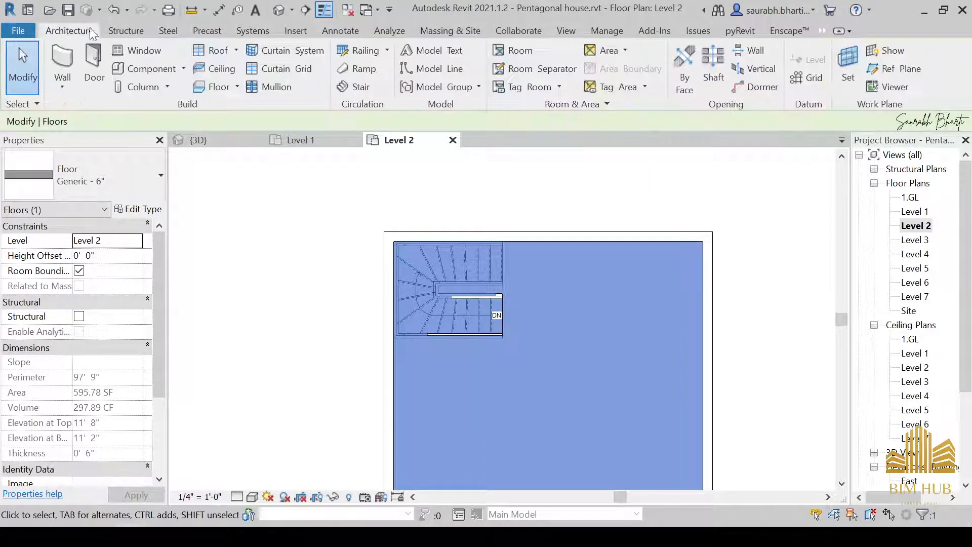
pyautogui.click(713, 76)
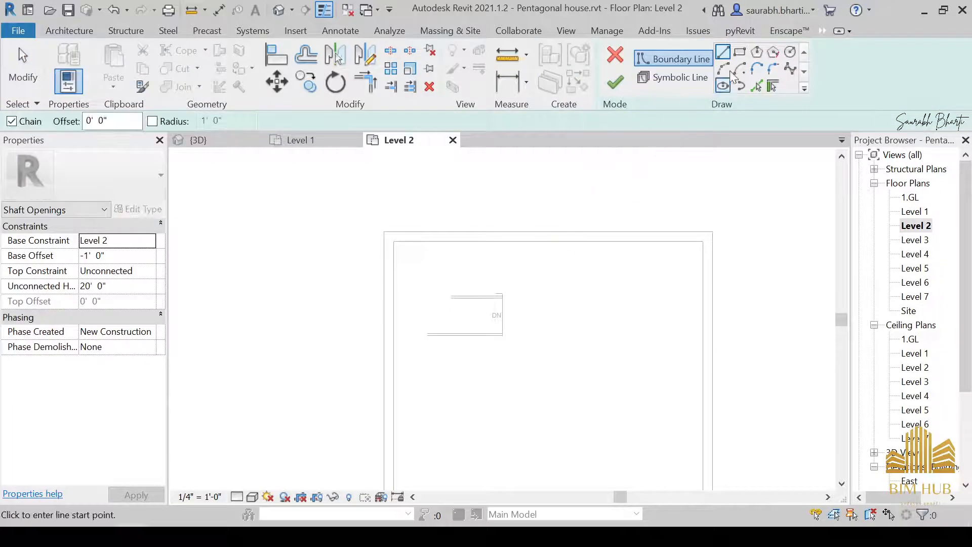
pyautogui.click(739, 53)
pyautogui.scroll(2, 527, 284)
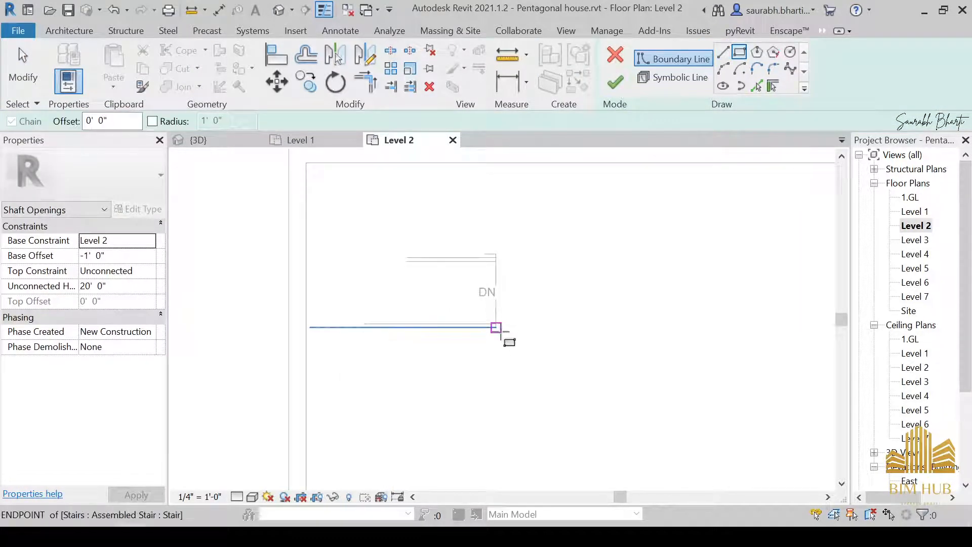
pyautogui.click(496, 327)
pyautogui.moveTo(380, 202)
pyautogui.mouseDown(button='middle')
pyautogui.moveTo(410, 277)
pyautogui.moveTo(418, 263)
pyautogui.mouseUp(button='middle')
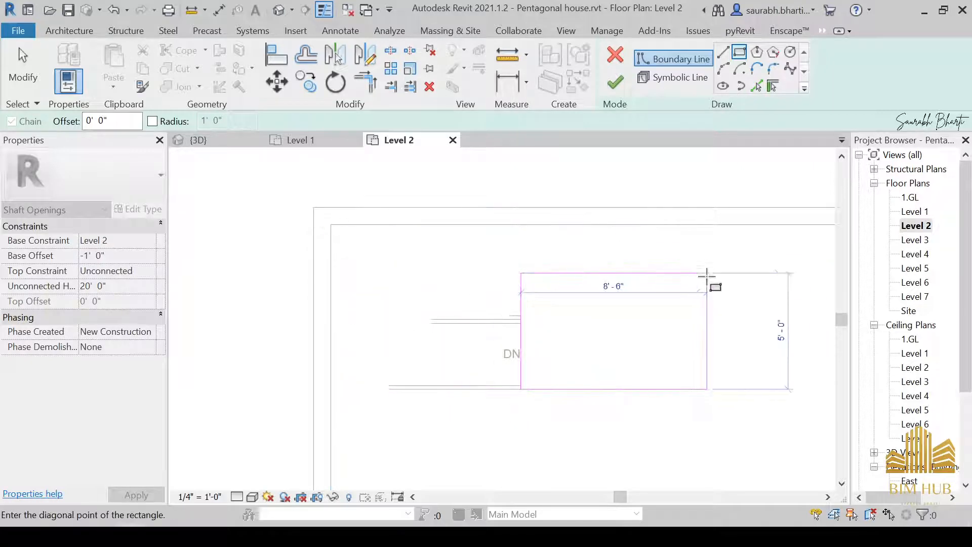
pyautogui.press('Escape')
pyautogui.press('Escape')
pyautogui.moveTo(707, 277); pyautogui.dragTo(682, 218, button='middle')
# Step: In the Level 1 plan, draw the shaft's rectangular boundary around the stair's outer corners and finish the sketch
pyautogui.doubleClick(919, 212)
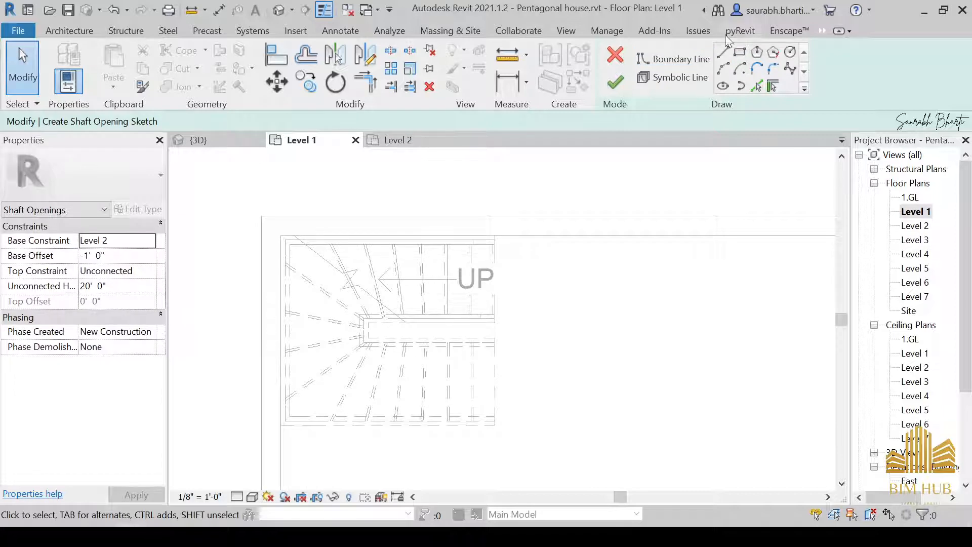
pyautogui.click(746, 56)
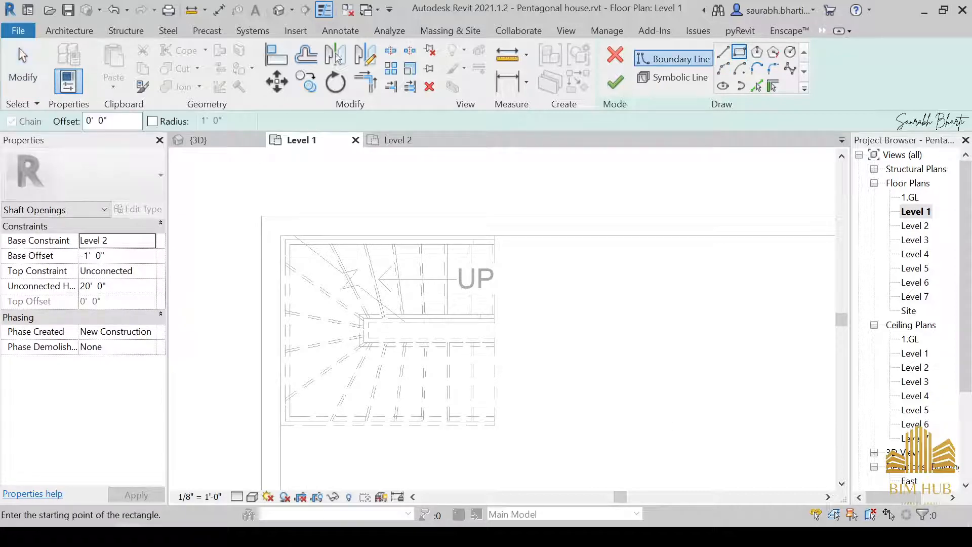
pyautogui.click(494, 425)
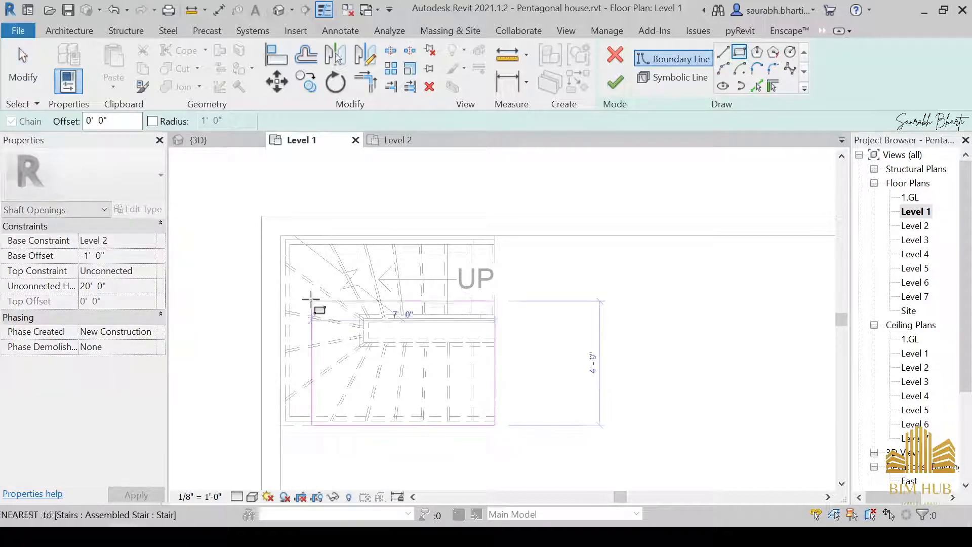
pyautogui.click(279, 236)
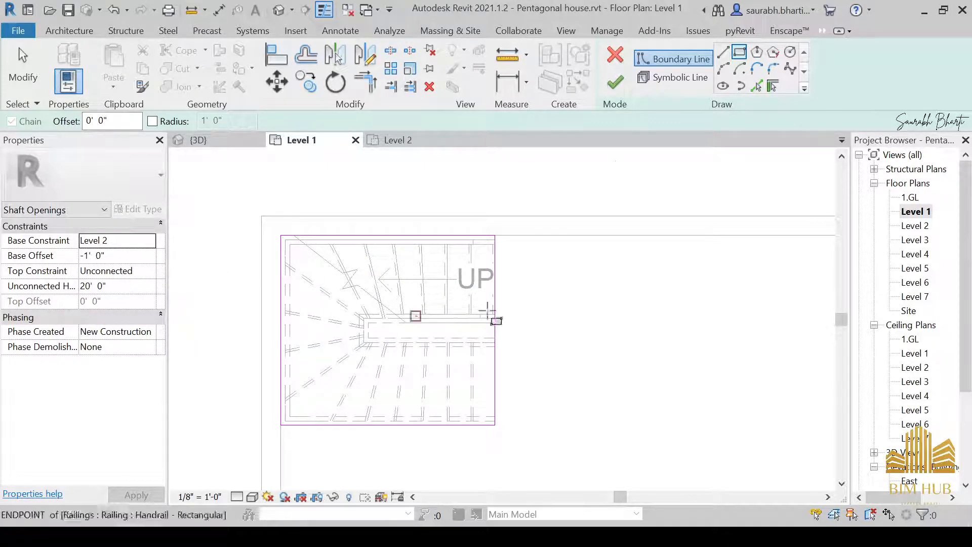
pyautogui.click(616, 87)
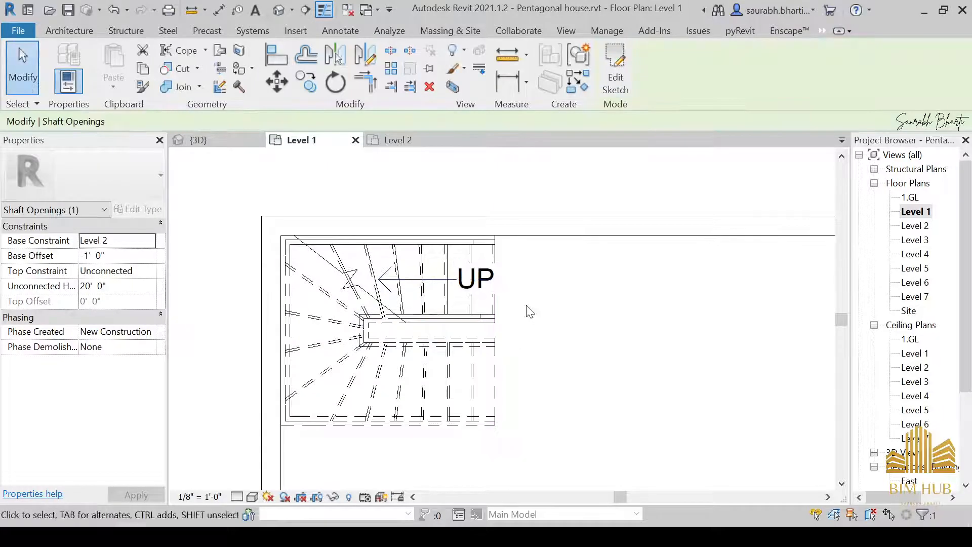
# Step: Examine in 3D how the new shaft opening cuts the floors above the stair
pyautogui.click(278, 9)
pyautogui.keyDown('shift'); pyautogui.moveTo(451, 354); pyautogui.dragTo(503, 332, button='middle'); pyautogui.keyUp('shift')
pyautogui.scroll(3, 476, 281)
pyautogui.scroll(-3, 462, 278)
pyautogui.keyDown('shift'); pyautogui.moveTo(462, 278); pyautogui.dragTo(474, 243, button='middle'); pyautogui.keyUp('shift')
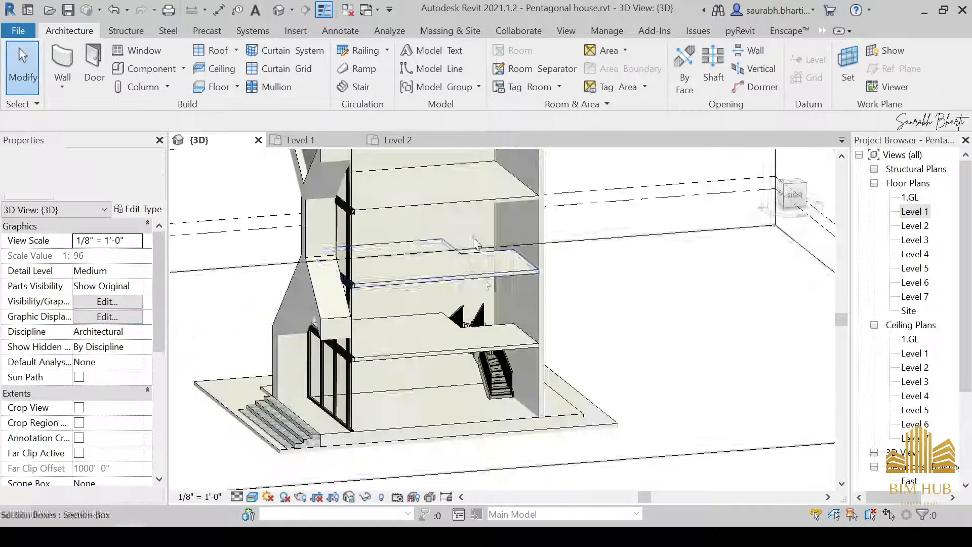
pyautogui.scroll(2, 480, 255)
pyautogui.scroll(-3, 486, 284)
pyautogui.keyDown('shift'); pyautogui.moveTo(486, 284); pyautogui.dragTo(489, 255, button='middle'); pyautogui.keyUp('shift')
pyautogui.doubleClick(482, 305)
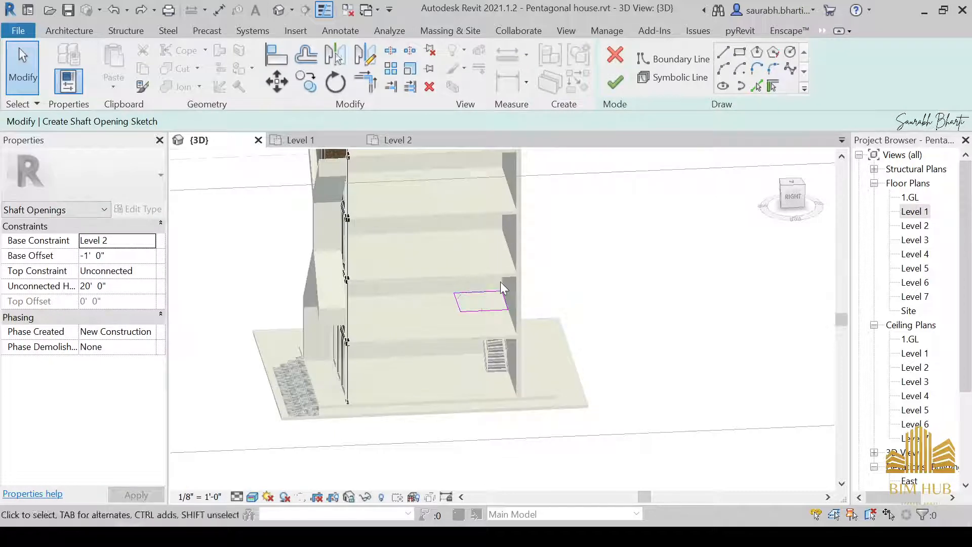
pyautogui.press('f')
pyautogui.press('f')
pyautogui.press('Escape')
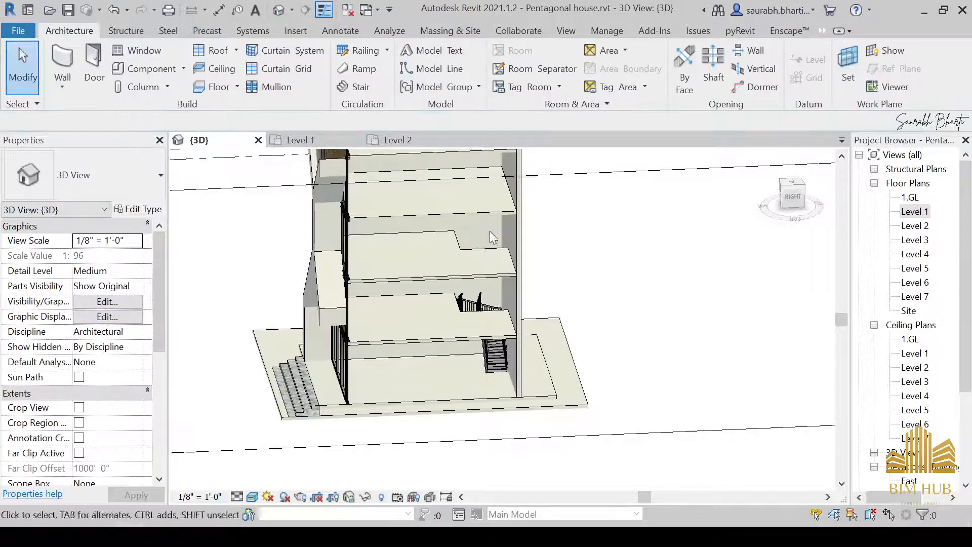
# Step: Examine the shaft's vertical extent against the building's levels from several angles in 3D
pyautogui.keyDown('shift'); pyautogui.moveTo(490, 231); pyautogui.dragTo(457, 288, button='middle'); pyautogui.keyUp('shift')
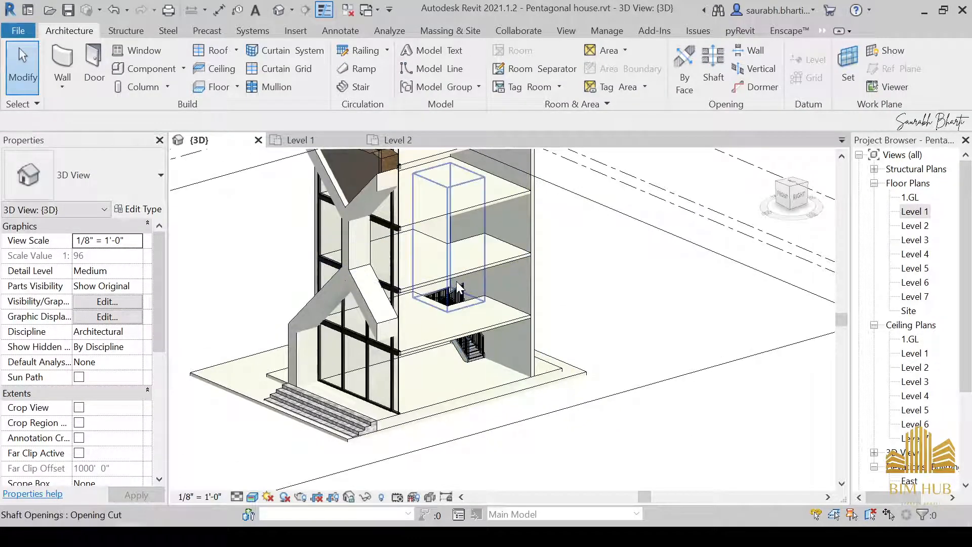
pyautogui.keyDown('shift'); pyautogui.moveTo(454, 290); pyautogui.dragTo(450, 299, button='middle'); pyautogui.keyUp('shift')
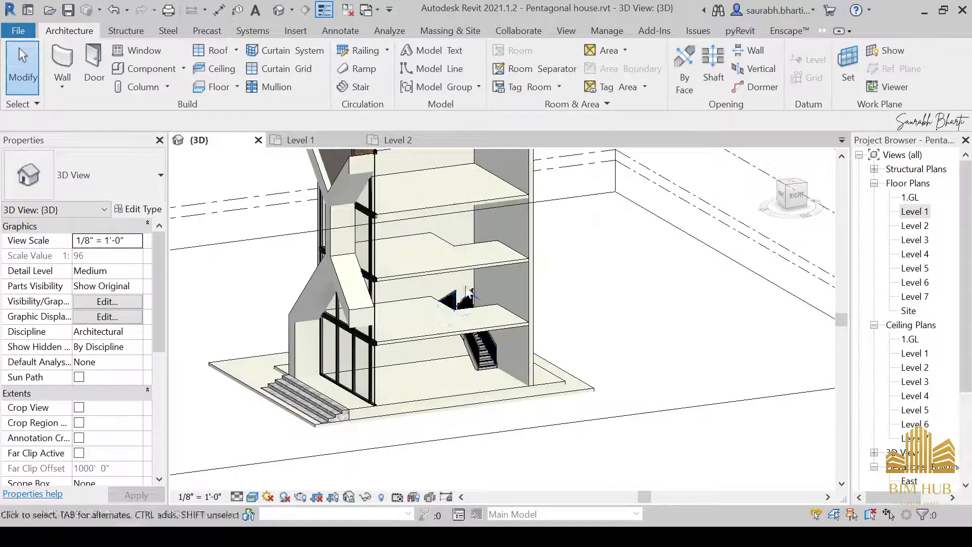
pyautogui.keyDown('shift'); pyautogui.moveTo(422, 350); pyautogui.dragTo(429, 353, button='middle'); pyautogui.keyUp('shift')
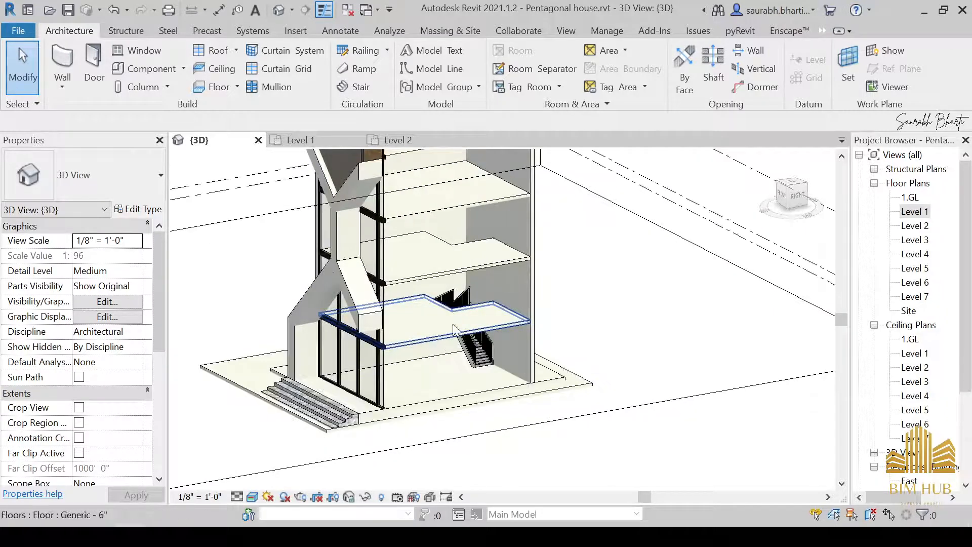
pyautogui.scroll(-3, 634, 442)
pyautogui.moveTo(506, 385)
pyautogui.keyDown('shift'); pyautogui.mouseDown(button='middle')
pyautogui.moveTo(462, 386)
pyautogui.moveTo(455, 313)
pyautogui.moveTo(466, 344)
pyautogui.moveTo(536, 333)
pyautogui.moveTo(568, 353)
pyautogui.moveTo(533, 360)
pyautogui.moveTo(575, 321)
pyautogui.moveTo(527, 309)
pyautogui.moveTo(484, 341)
pyautogui.moveTo(511, 329)
pyautogui.moveTo(510, 365)
pyautogui.moveTo(494, 380)
pyautogui.mouseUp(button='middle'); pyautogui.keyUp('shift')
pyautogui.scroll(-3, 533, 321)
pyautogui.scroll(4, 478, 314)
pyautogui.scroll(2, 510, 329)
# Step: Select the shaft opening and check the building's storeys and upper terrace in the reference image in Photos
pyautogui.click(510, 329)
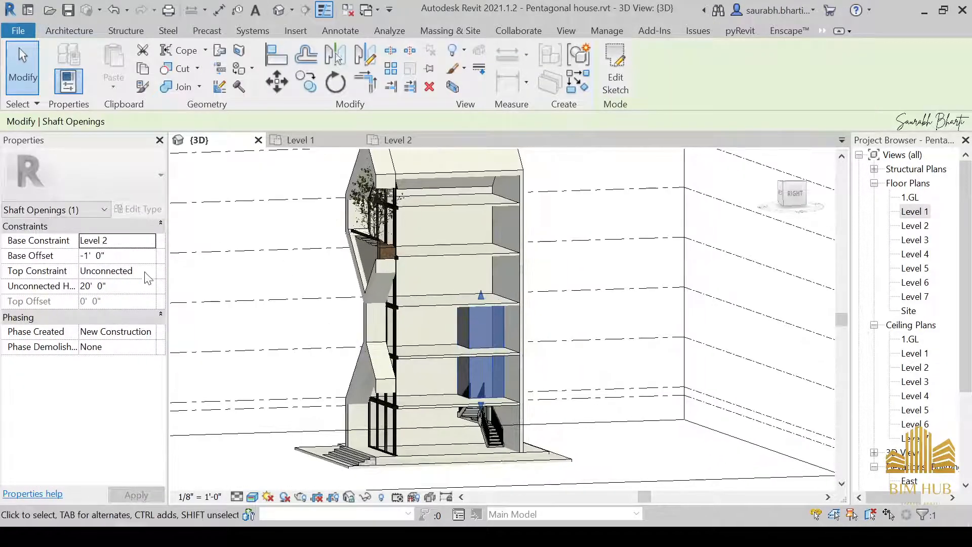
pyautogui.click(157, 272)
pyautogui.scroll(-2, 143, 334)
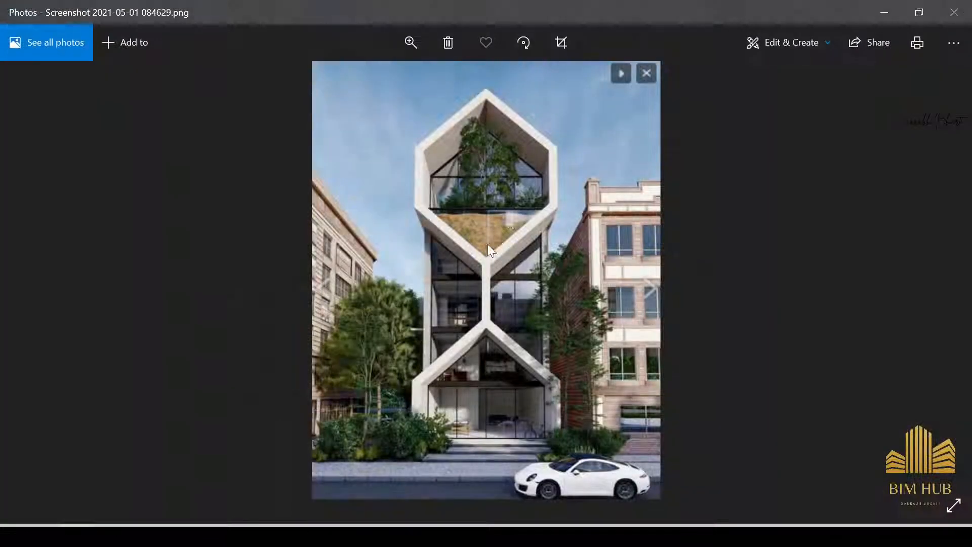
pyautogui.scroll(3, 488, 244)
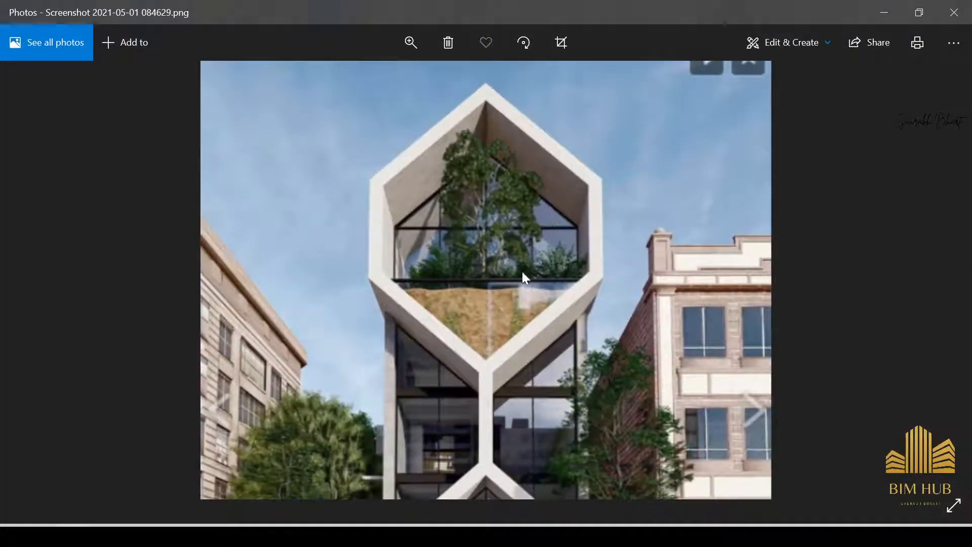
pyautogui.click(884, 13)
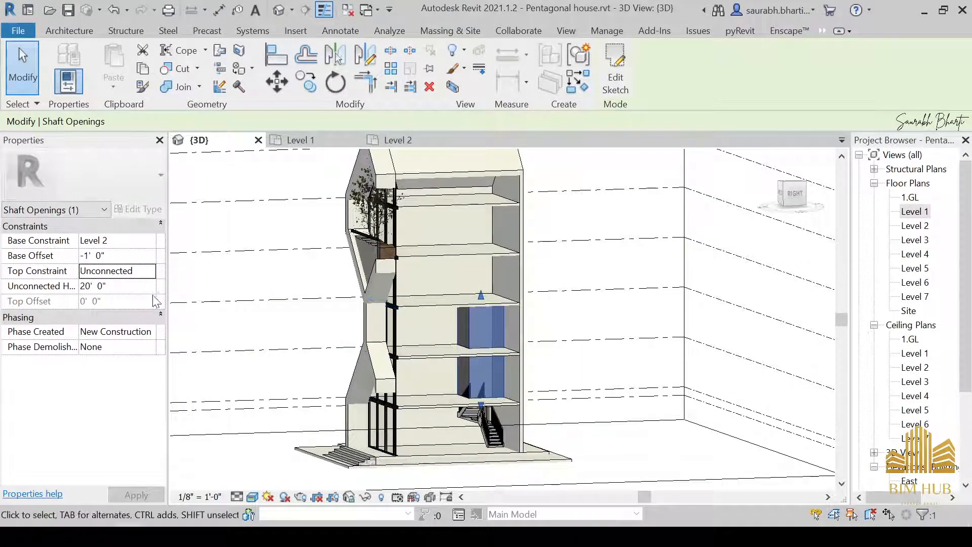
# Step: Back in Revit, set the shaft opening's top constraint to Up to level: Level 5
pyautogui.click(149, 270)
pyautogui.scroll(-1, 148, 320)
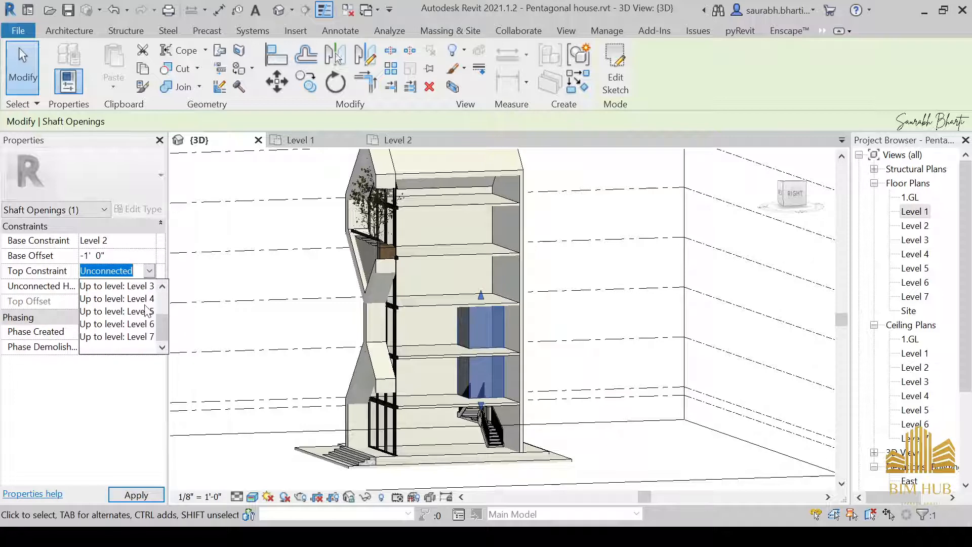
pyautogui.click(146, 310)
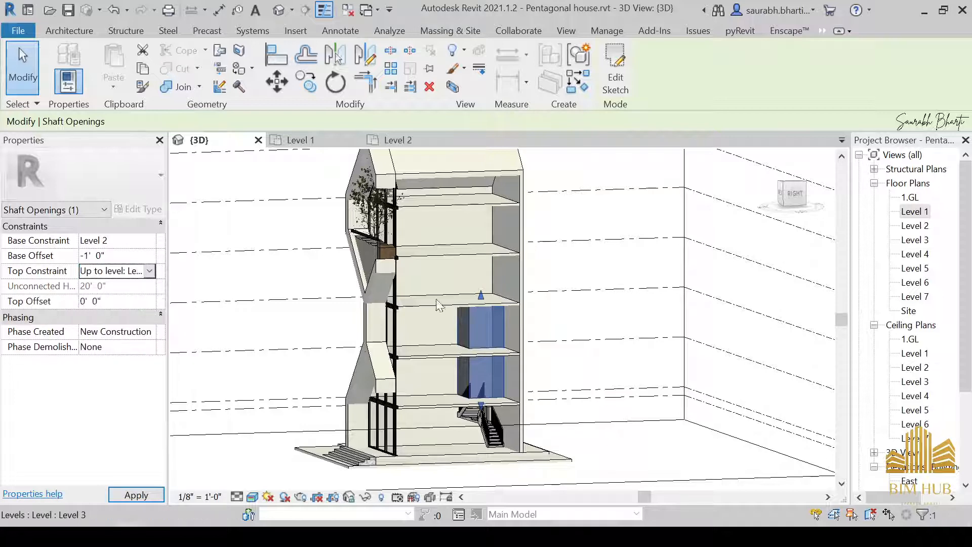
pyautogui.click(151, 271)
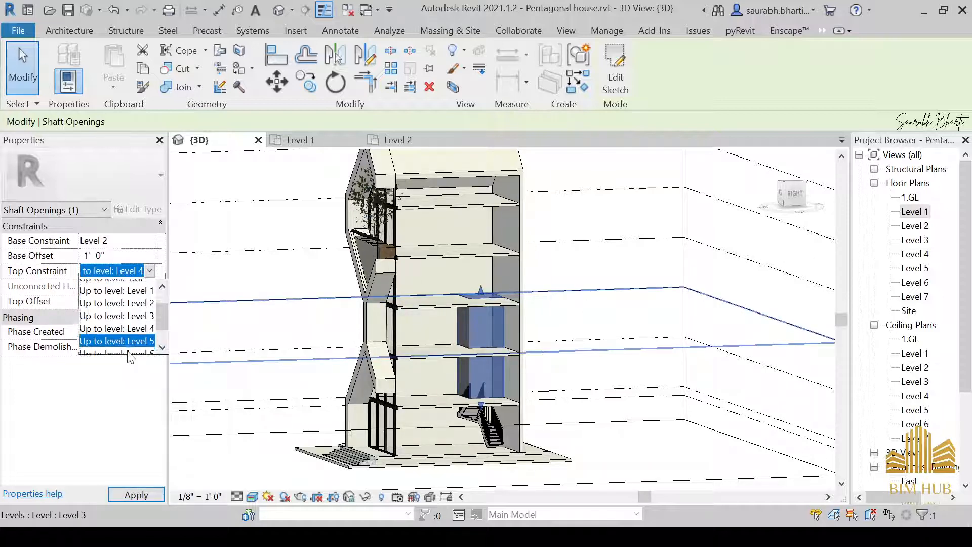
pyautogui.click(130, 349)
pyautogui.press('Escape')
# Step: Inspect the stair openings in the stacked floors and check the Level 6 floor in 3D
pyautogui.keyDown('shift'); pyautogui.moveTo(499, 275); pyautogui.dragTo(473, 329, button='middle'); pyautogui.keyUp('shift')
pyautogui.click(445, 210)
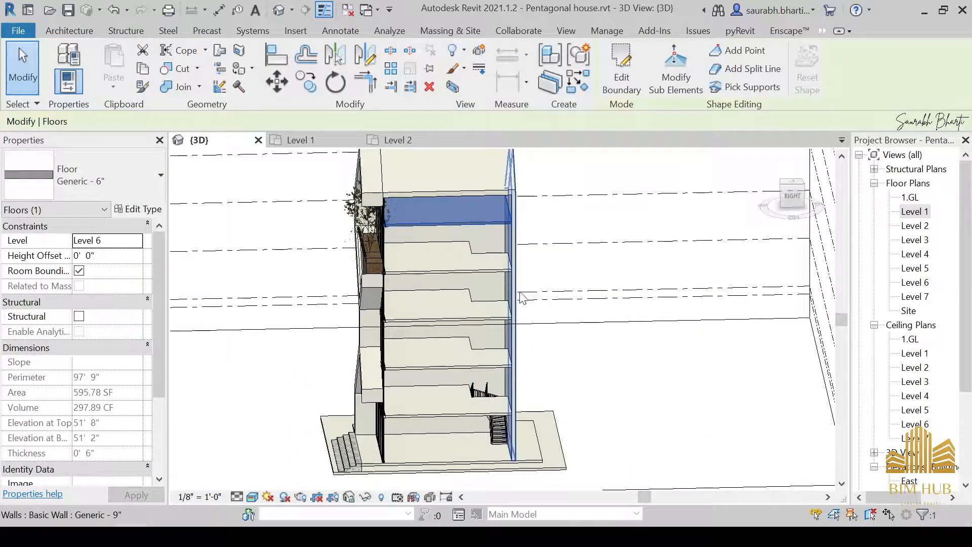
pyautogui.click(522, 297)
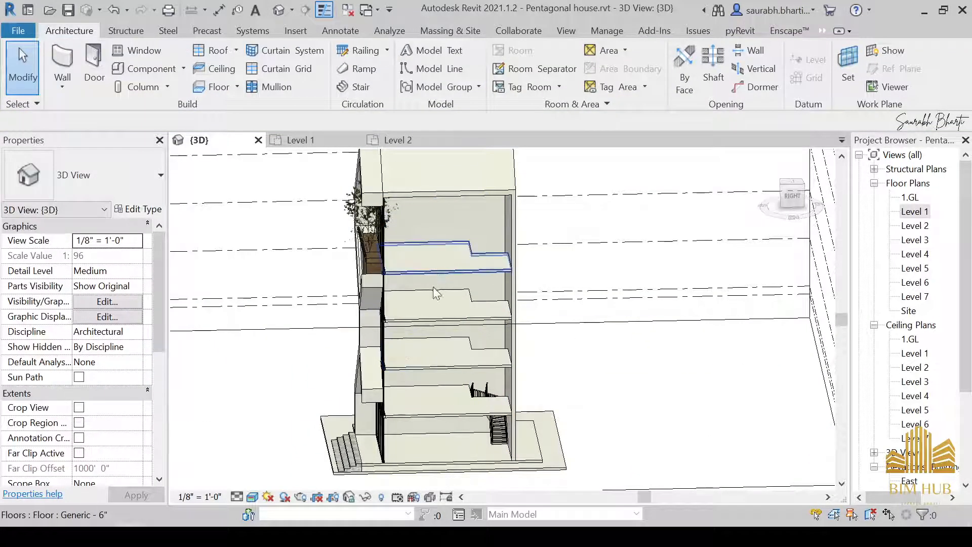
pyautogui.keyDown('shift'); pyautogui.moveTo(433, 287); pyautogui.dragTo(496, 373, button='middle'); pyautogui.keyUp('shift')
pyautogui.scroll(-5, 663, 319)
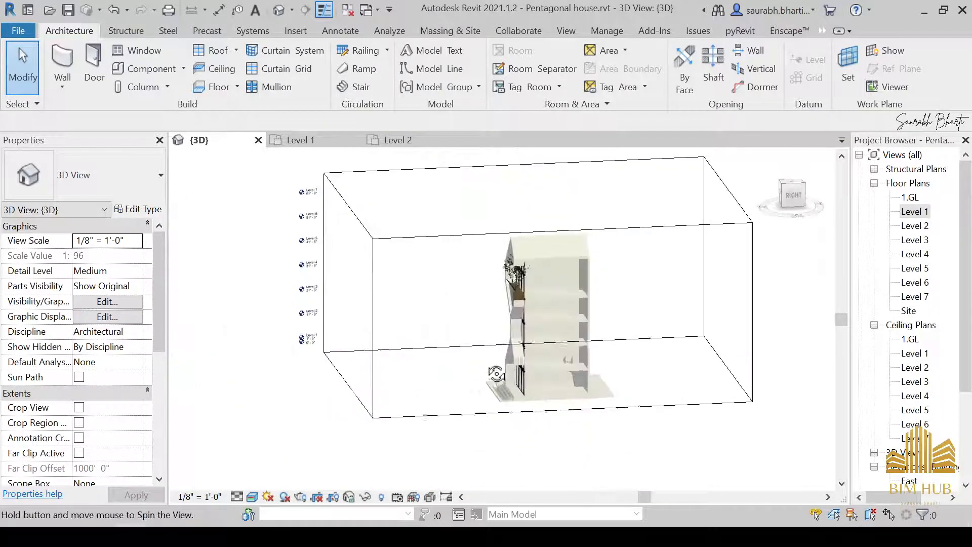
# Step: Examine the winder stair and its handrails between Level 1 and Level 2 up close from several angles
pyautogui.scroll(6, 496, 373)
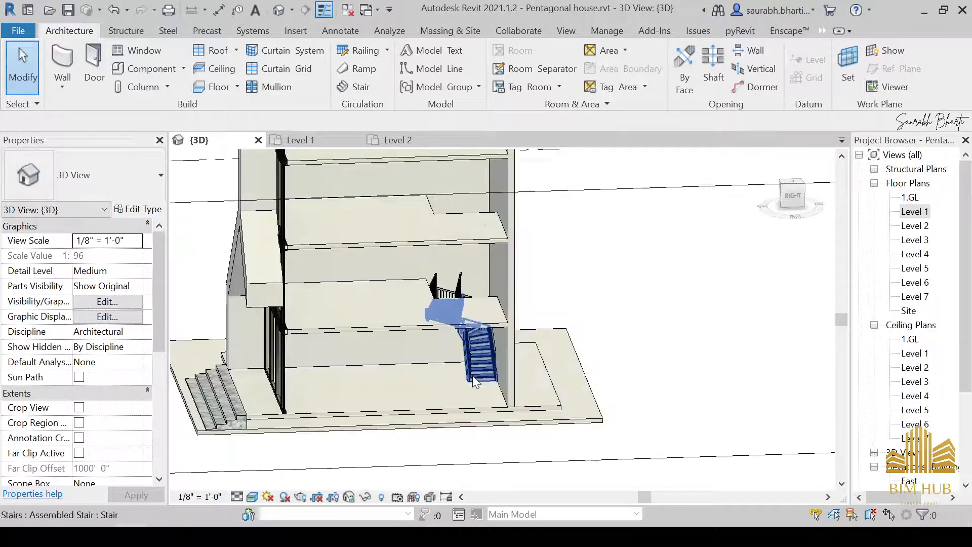
pyautogui.scroll(3, 473, 375)
pyautogui.keyDown('shift'); pyautogui.moveTo(477, 356); pyautogui.dragTo(440, 301, button='middle'); pyautogui.keyUp('shift')
pyautogui.scroll(-5, 473, 339)
pyautogui.scroll(5, 471, 364)
pyautogui.scroll(2, 519, 377)
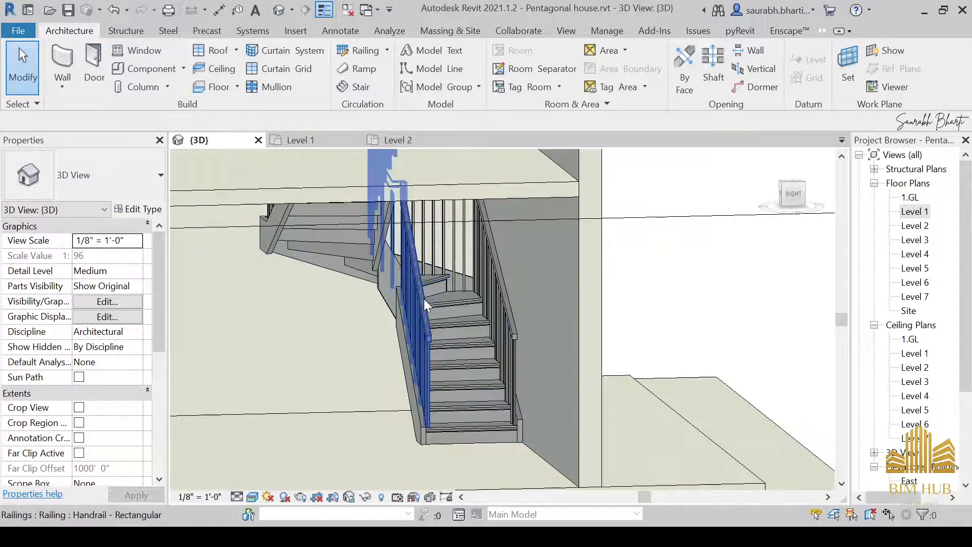
pyautogui.click(423, 299)
pyautogui.scroll(-3, 494, 333)
pyautogui.keyDown('shift'); pyautogui.moveTo(445, 385); pyautogui.dragTo(500, 367, button='middle'); pyautogui.keyUp('shift')
pyautogui.press('Escape')
# Step: Duplicate the winder stair's 7" max riser 11" tread type under the name My Stair
pyautogui.click(493, 366)
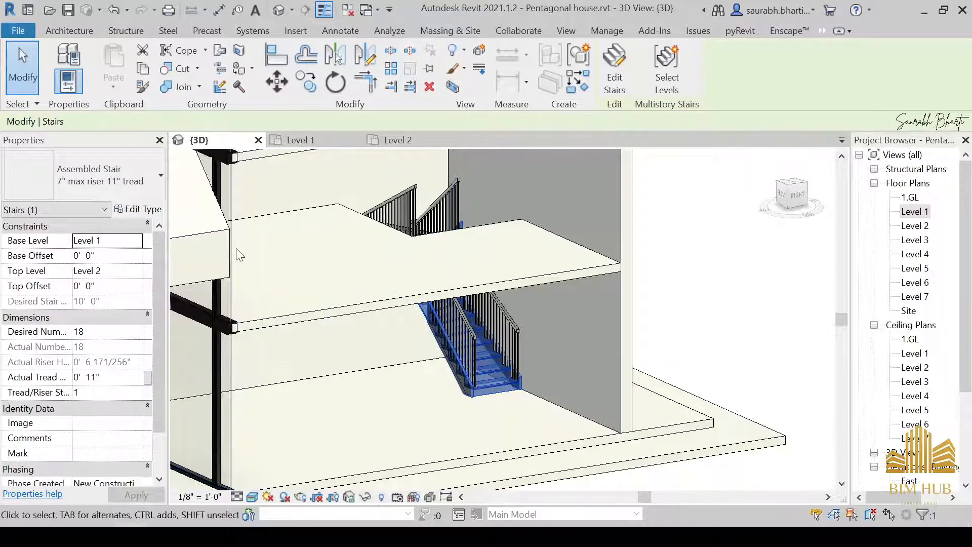
pyautogui.click(134, 208)
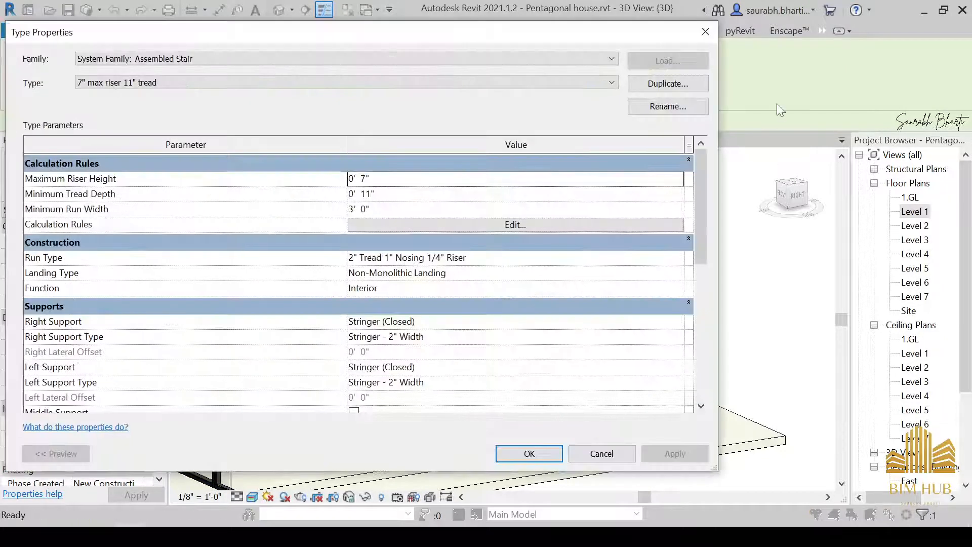
pyautogui.click(658, 89)
pyautogui.write('M')
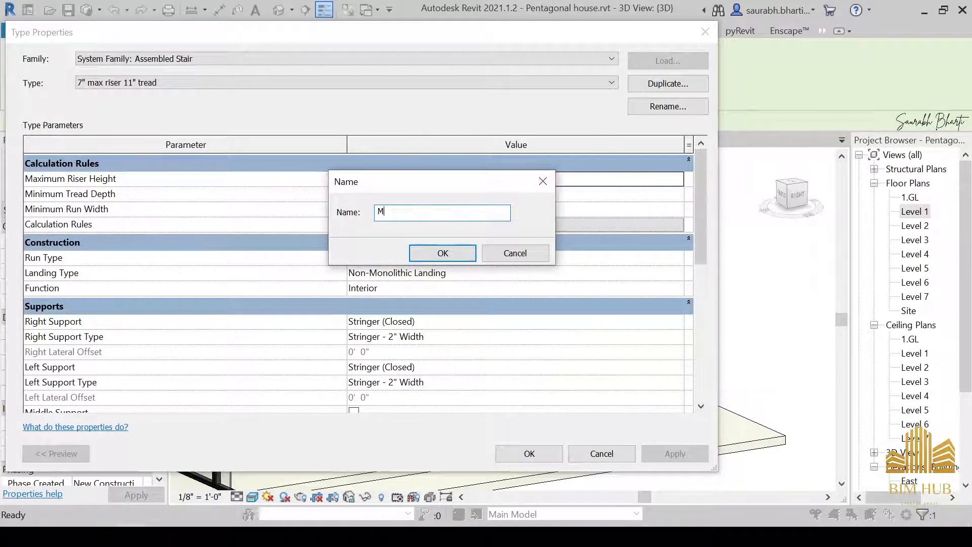
pyautogui.write('y S')
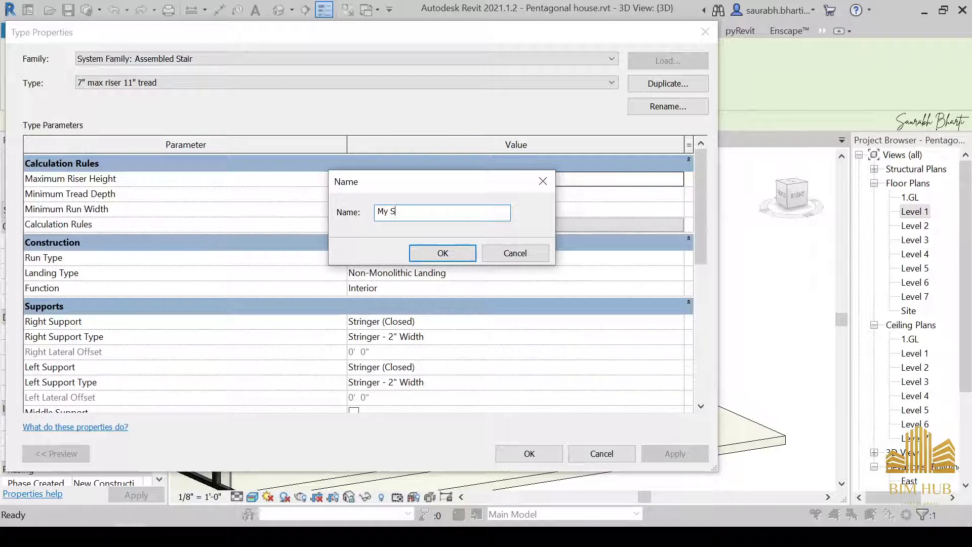
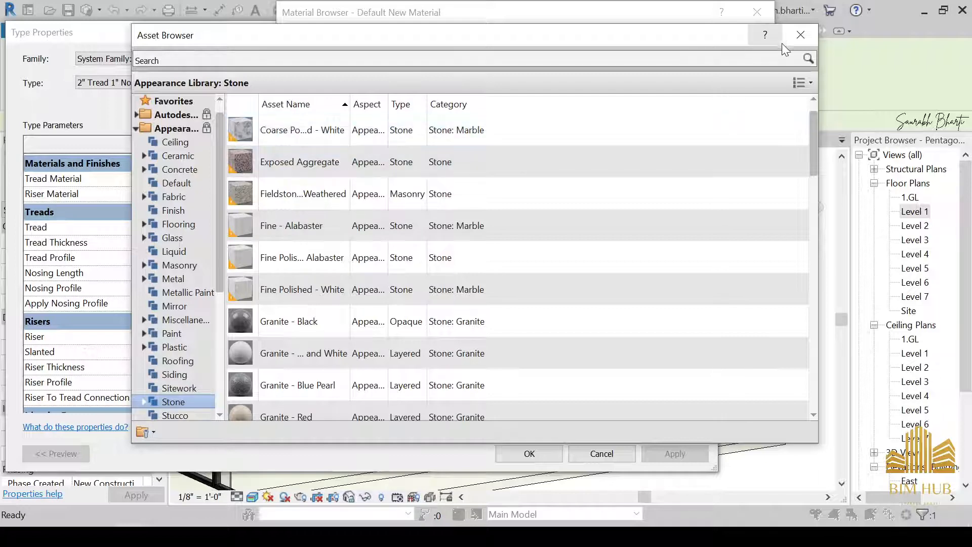
# Step: Give the 1.In Stair material the Coarse Polished - White appearance and assign it to the treads of My Stair's run type
pyautogui.click(800, 34)
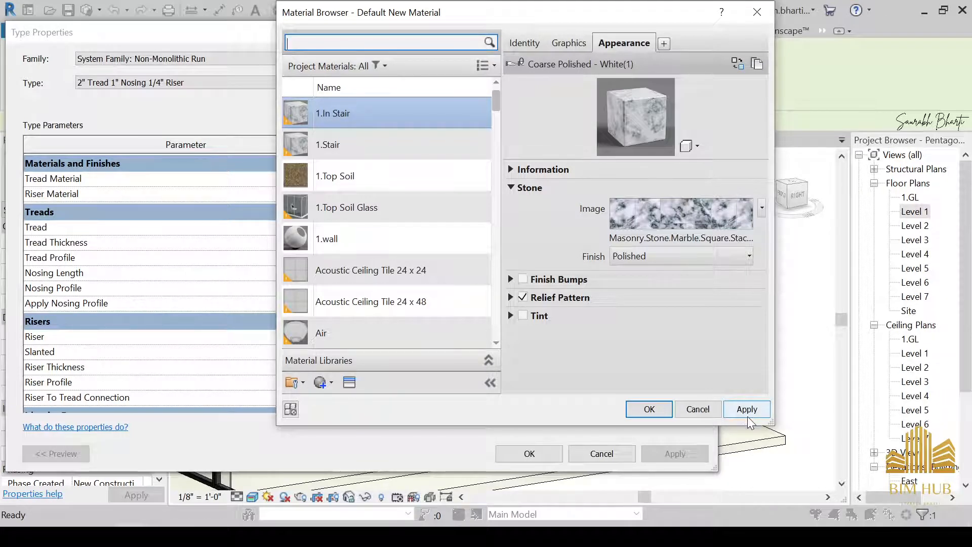
pyautogui.click(747, 409)
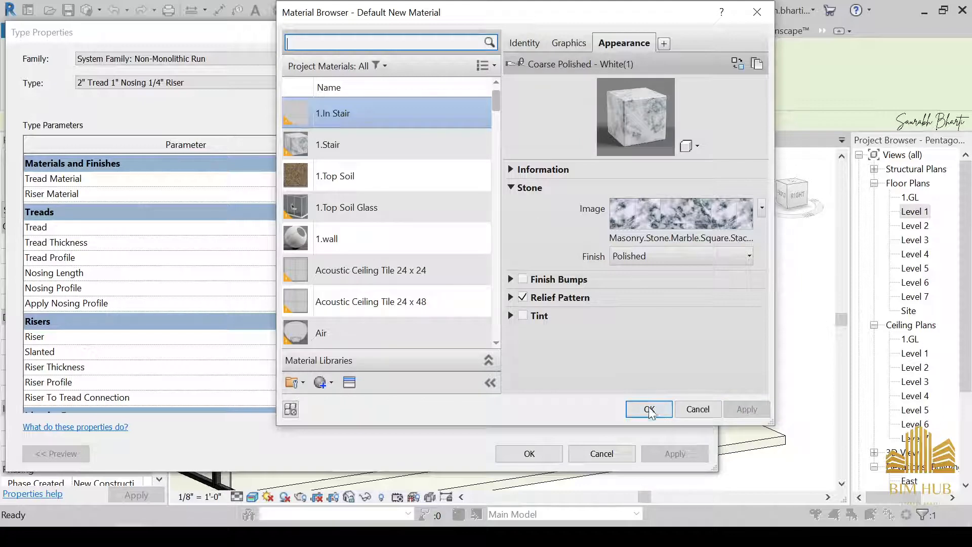
pyautogui.click(650, 410)
pyautogui.click(529, 453)
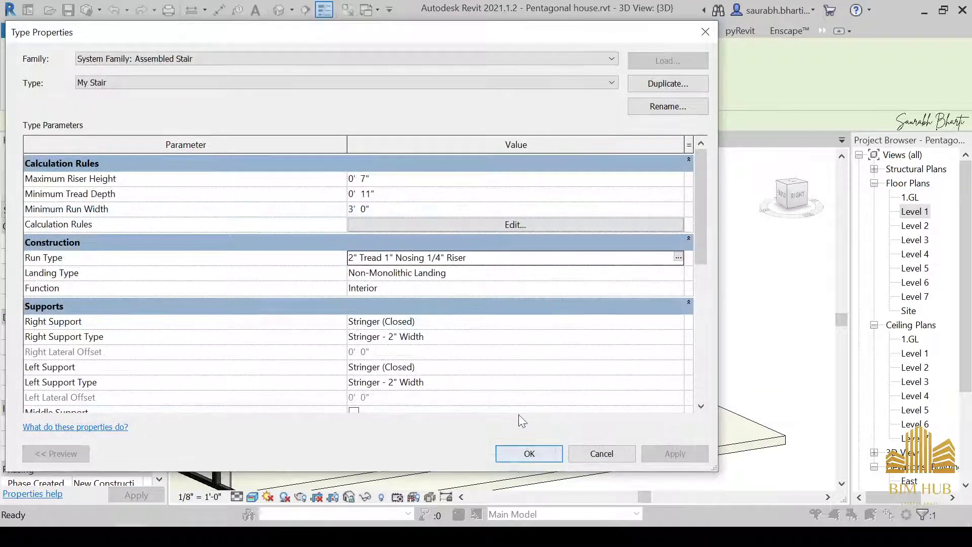
pyautogui.click(524, 459)
pyautogui.press('Escape')
pyautogui.scroll(5, 474, 414)
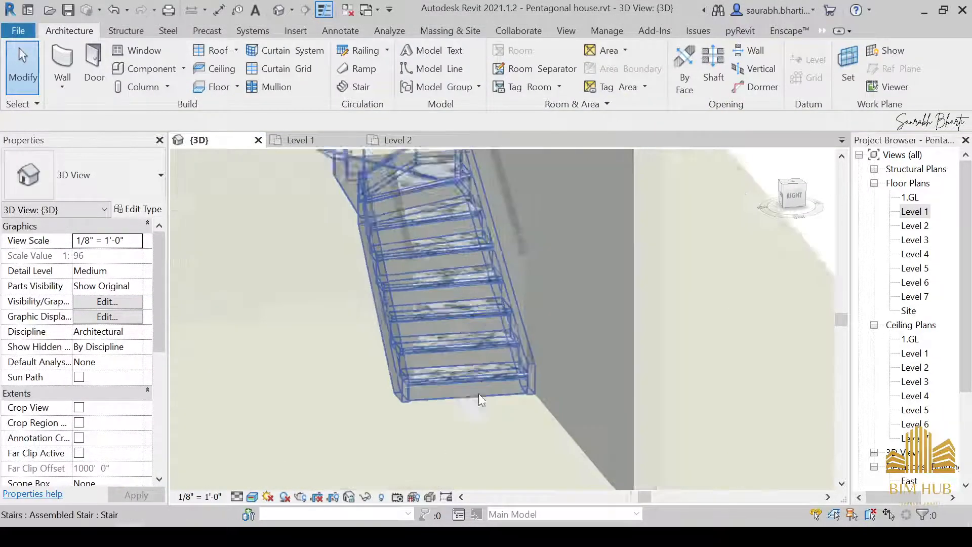
pyautogui.scroll(5, 478, 394)
pyautogui.scroll(-2, 438, 258)
pyautogui.keyDown('shift'); pyautogui.moveTo(412, 217); pyautogui.dragTo(432, 272, button='middle'); pyautogui.keyUp('shift')
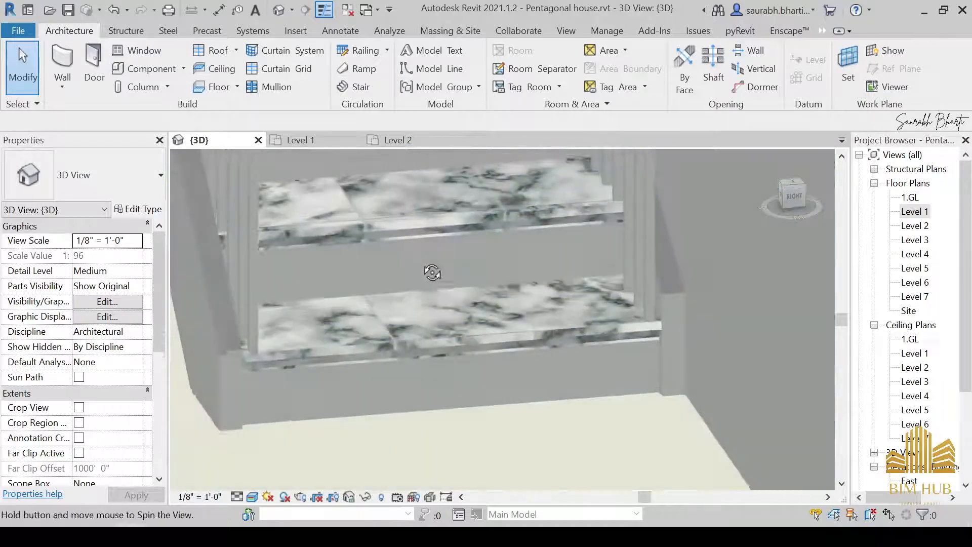
# Step: Set the riser material of My Stair's run type to 1.In Stair and accept the type changes
pyautogui.click(416, 421)
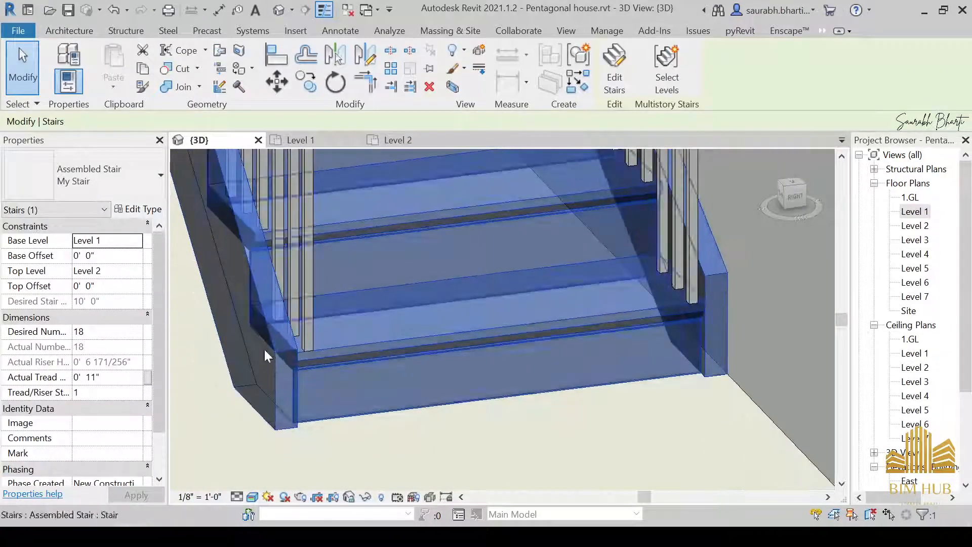
pyautogui.click(134, 209)
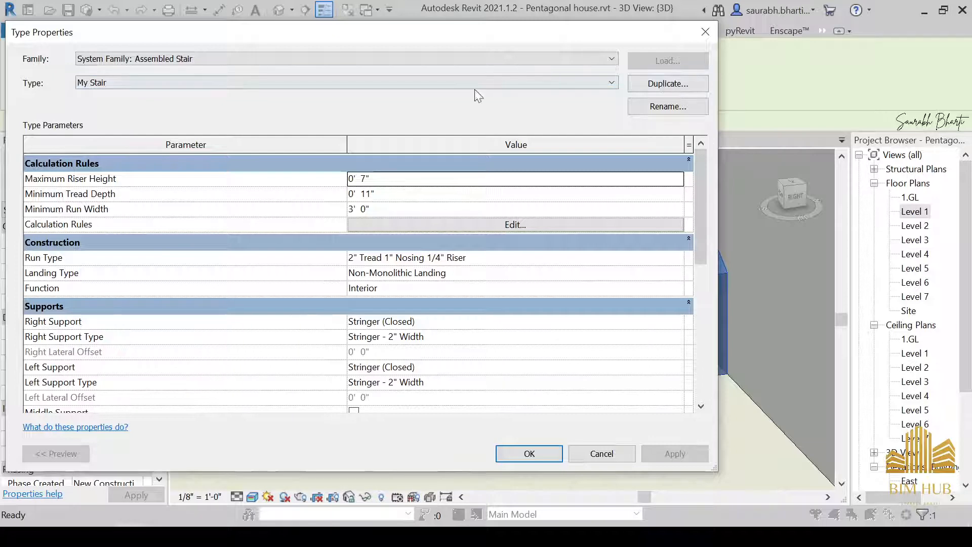
pyautogui.click(681, 258)
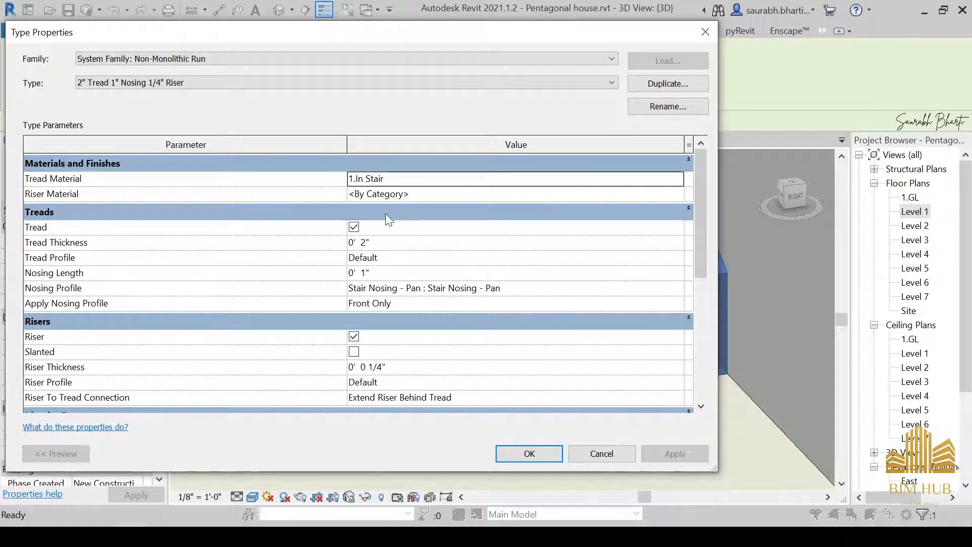
pyautogui.click(677, 179)
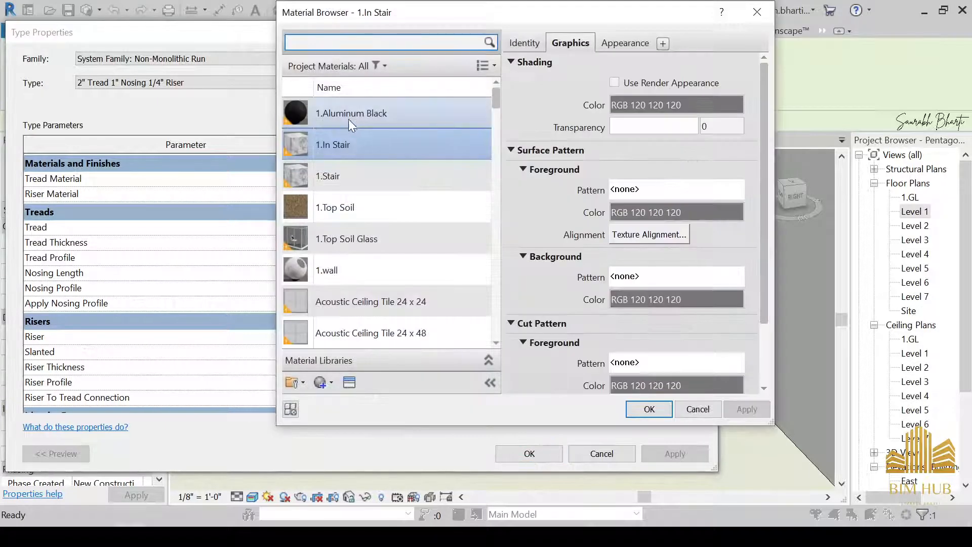
pyautogui.click(333, 174)
pyautogui.click(348, 148)
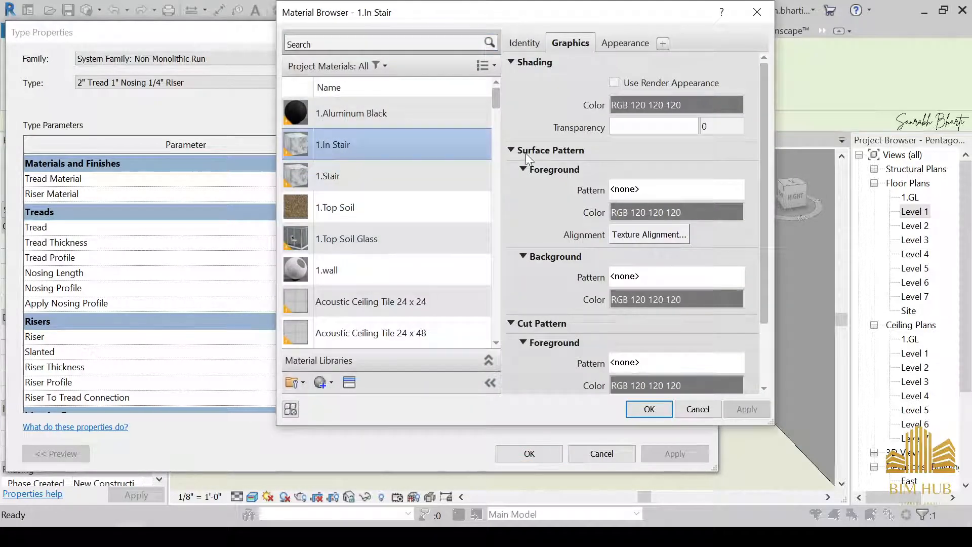
pyautogui.moveTo(578, 12); pyautogui.dragTo(627, 254)
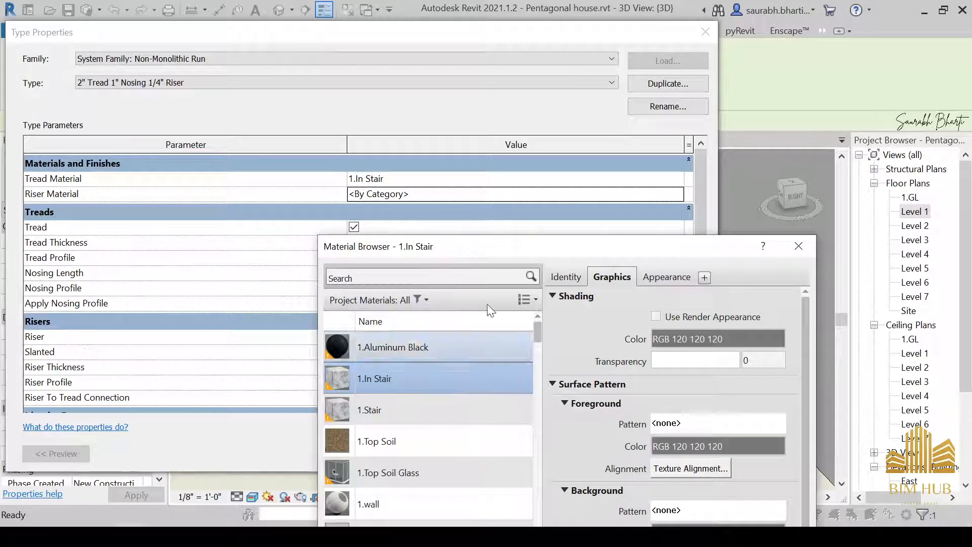
pyautogui.moveTo(489, 249); pyautogui.dragTo(416, 96)
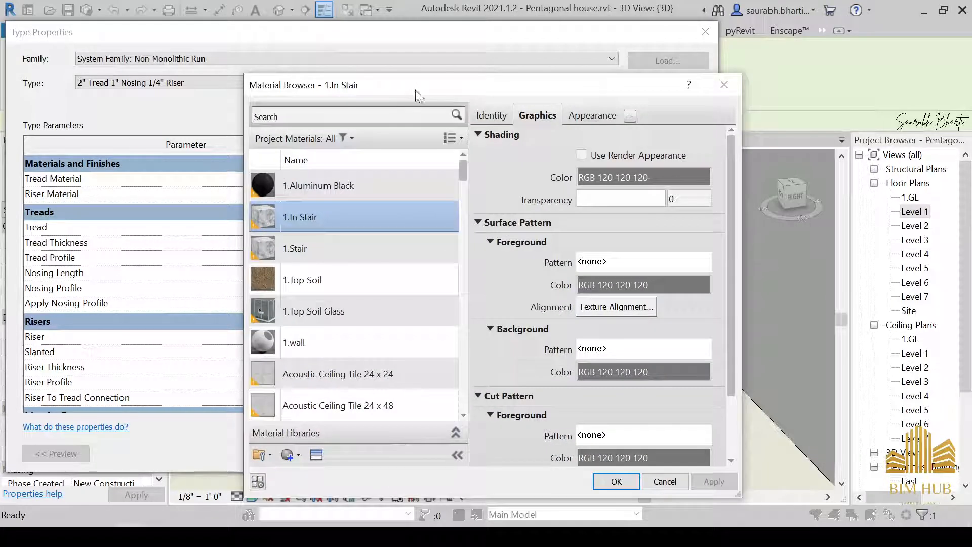
pyautogui.click(614, 481)
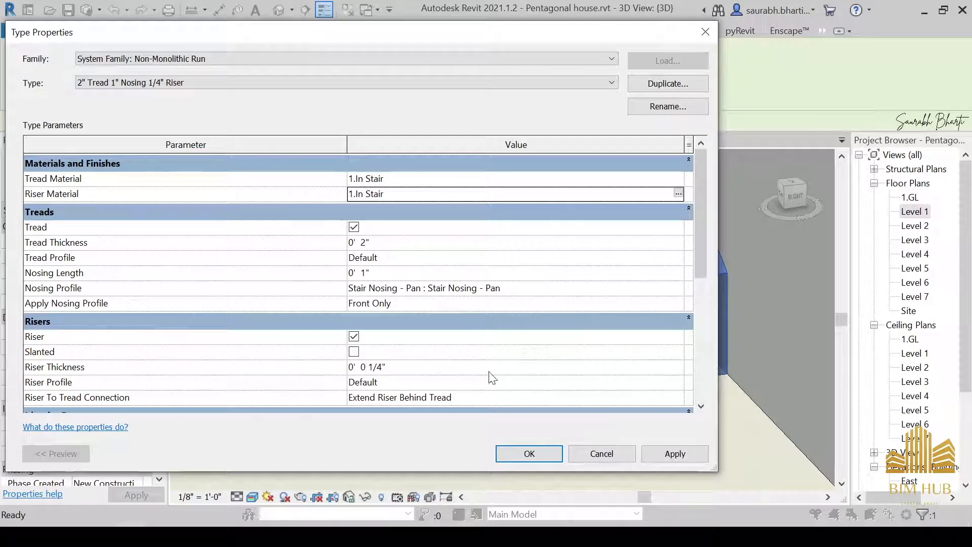
pyautogui.click(668, 456)
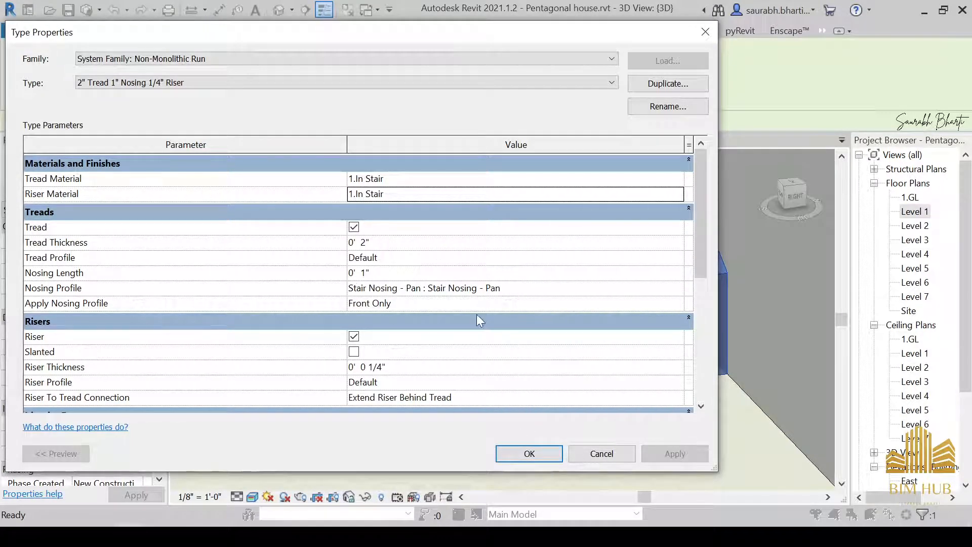
pyautogui.click(588, 291)
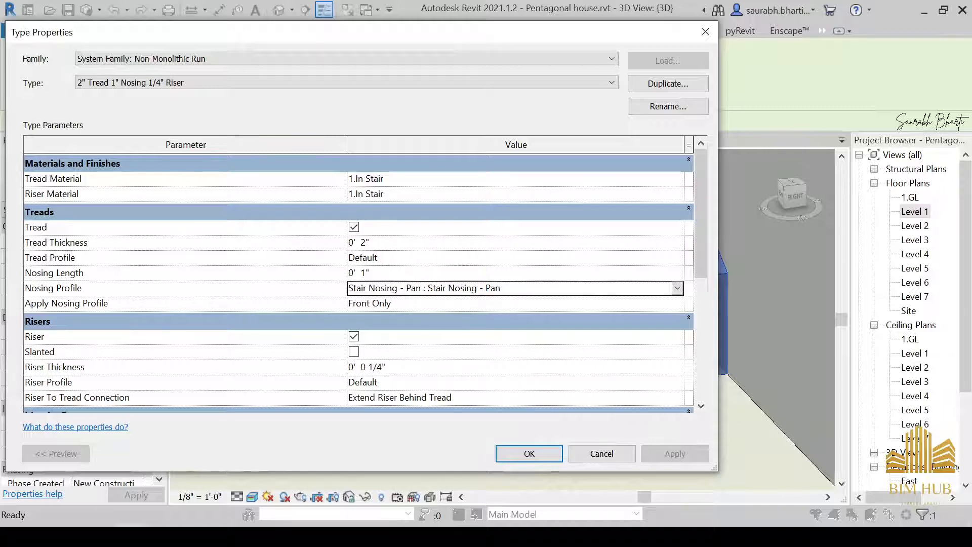
pyautogui.click(529, 455)
pyautogui.click(517, 460)
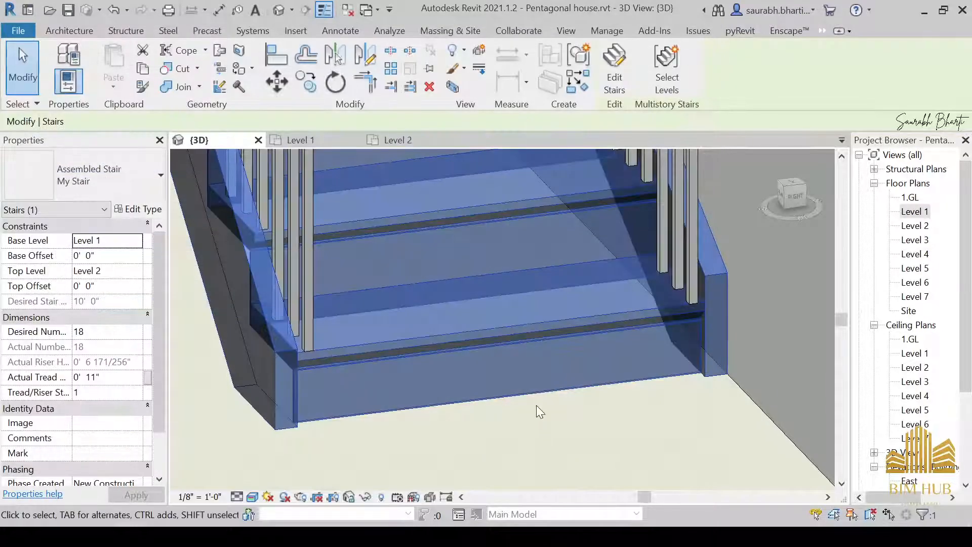
# Step: Try the C Shapes-Profile : C9X15 nosing profile with a 2" nosing length on My Stair's run type
pyautogui.scroll(3, 535, 408)
pyautogui.press('Escape')
pyautogui.keyDown('shift'); pyautogui.moveTo(507, 460); pyautogui.dragTo(628, 306, button='middle'); pyautogui.keyUp('shift')
pyautogui.click(566, 240)
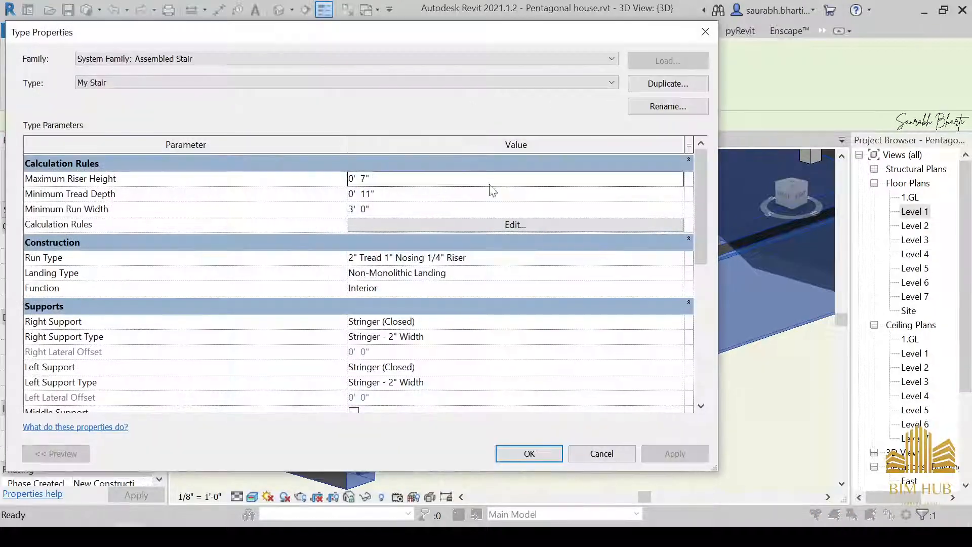
pyautogui.click(504, 257)
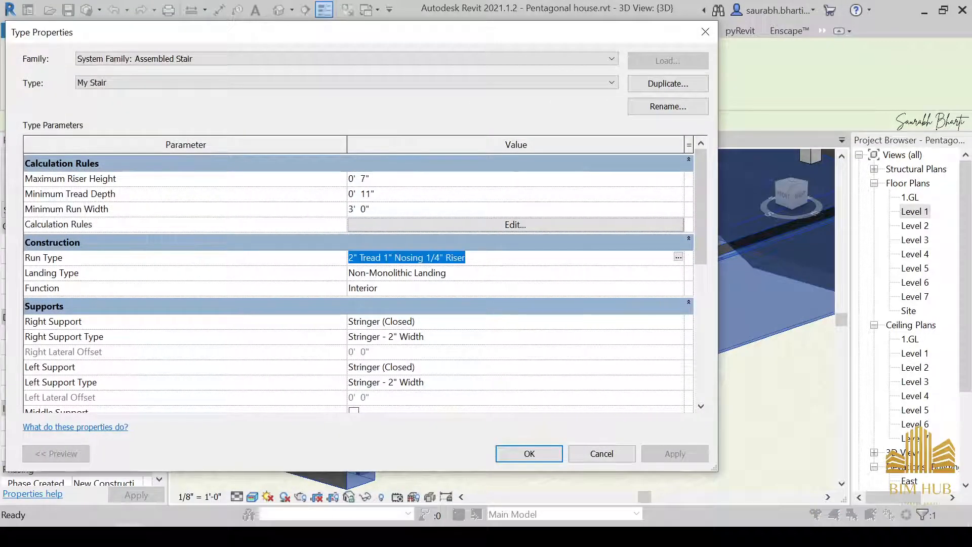
pyautogui.click(677, 257)
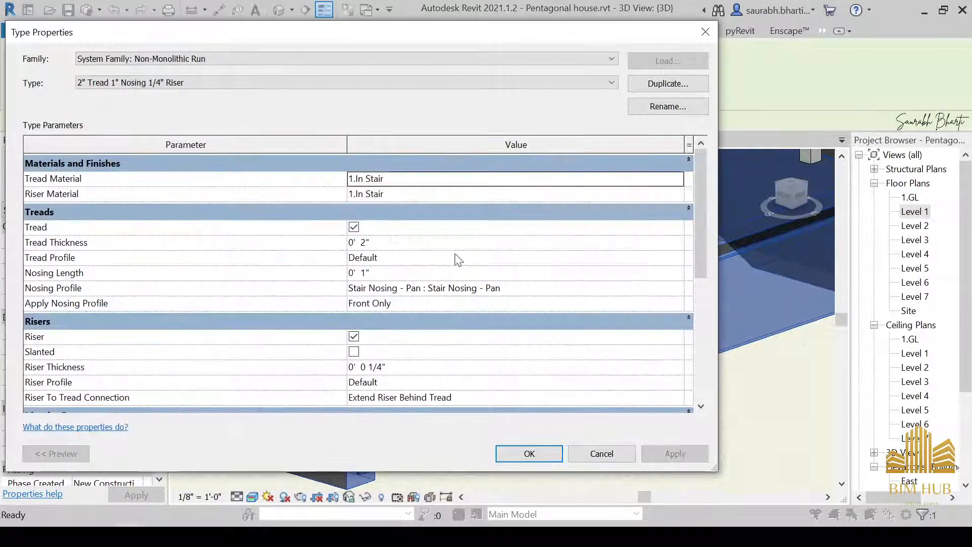
pyautogui.click(404, 261)
pyautogui.click(468, 275)
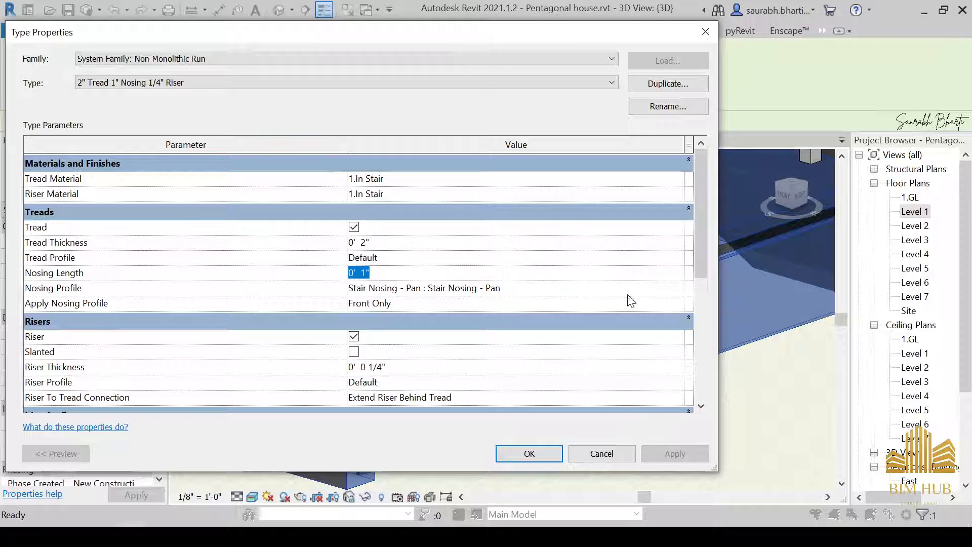
pyautogui.click(677, 288)
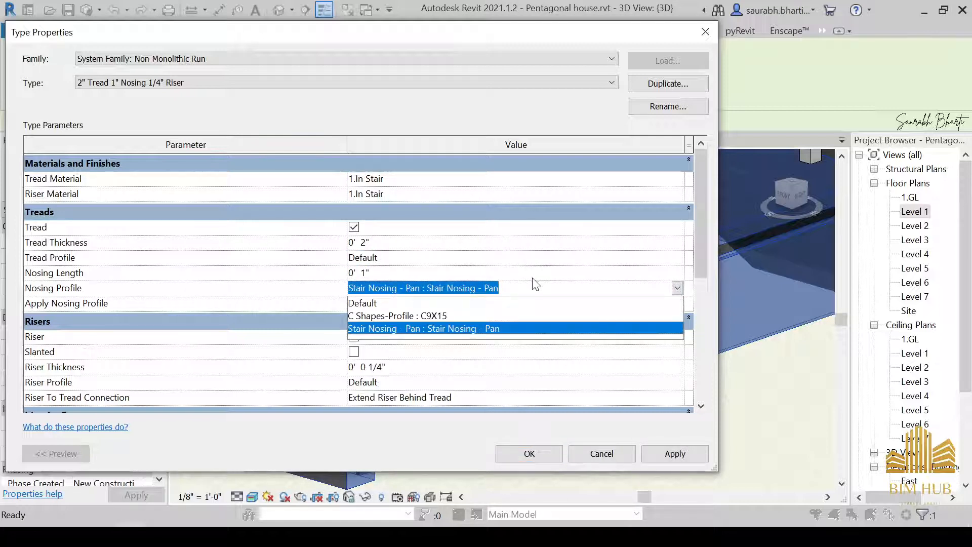
pyautogui.click(445, 316)
pyautogui.click(401, 274)
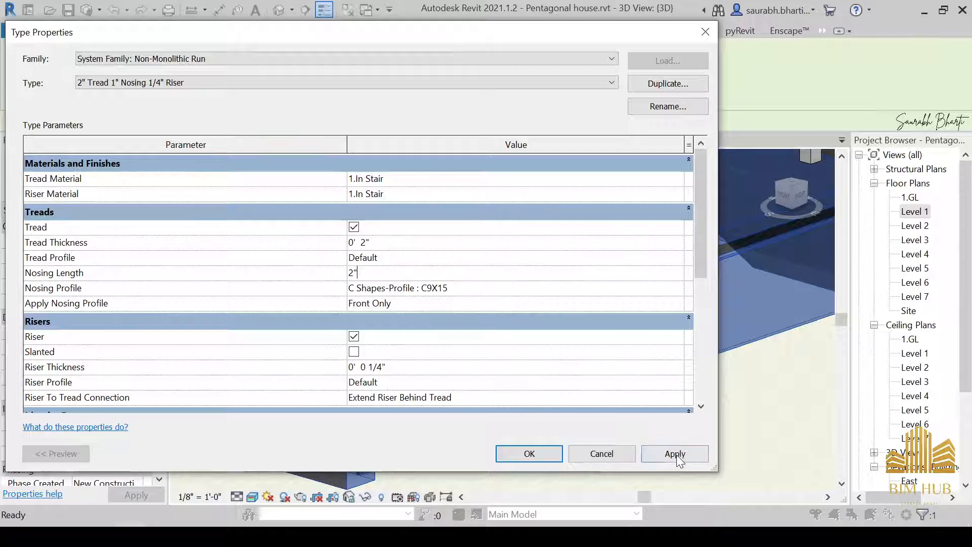
pyautogui.click(537, 455)
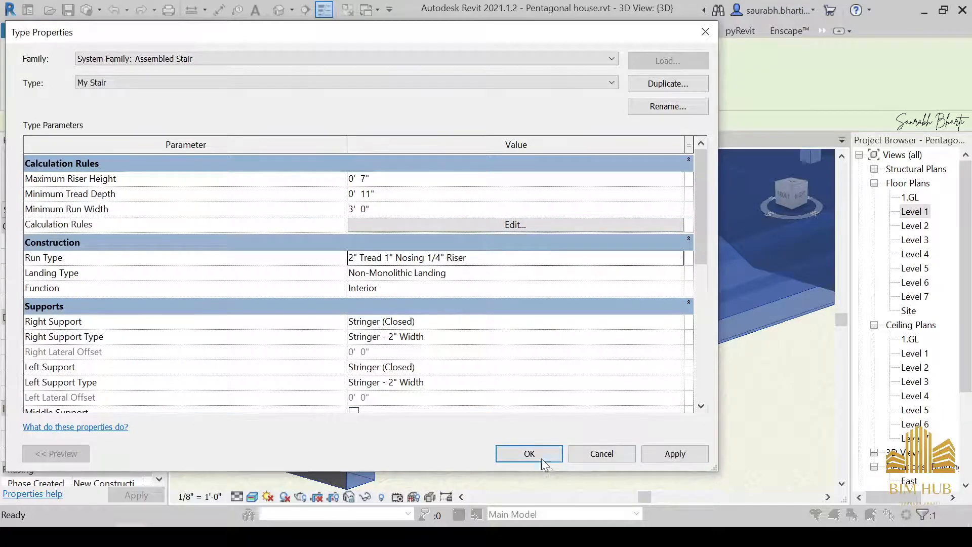
pyautogui.click(539, 457)
pyautogui.click(592, 455)
pyautogui.keyDown('shift'); pyautogui.moveTo(527, 425); pyautogui.dragTo(523, 353, button='middle'); pyautogui.keyUp('shift')
pyautogui.scroll(5, 508, 377)
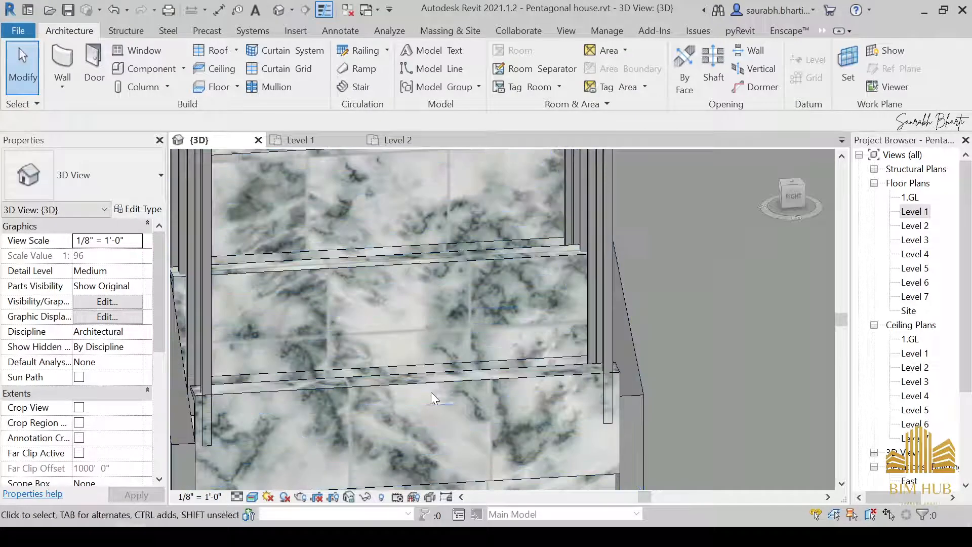
# Step: Set the nosing profile of My Stair's 2" Tread 1" Nosing 1/4" Riser run type to Default and accept the type changes
pyautogui.scroll(-6, 433, 391)
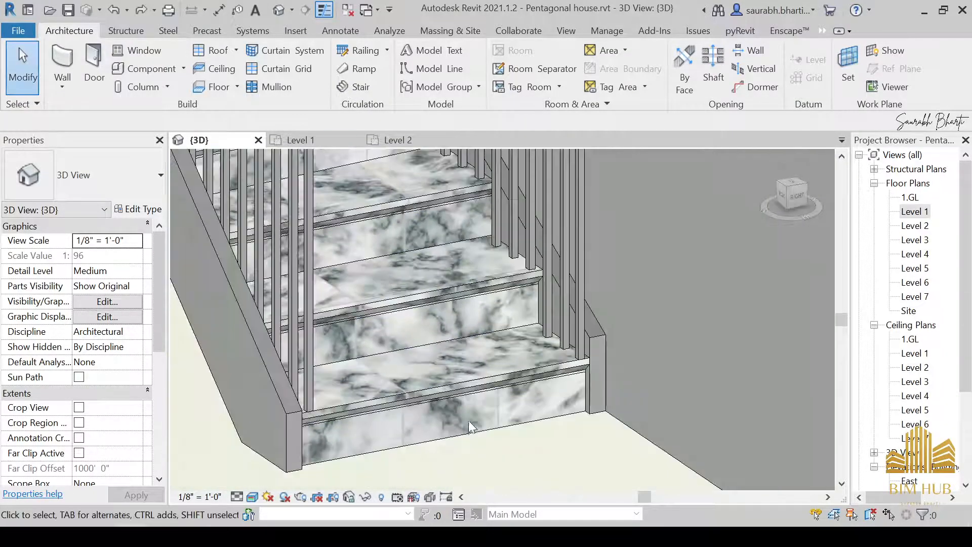
pyautogui.scroll(4, 469, 420)
pyautogui.click(460, 388)
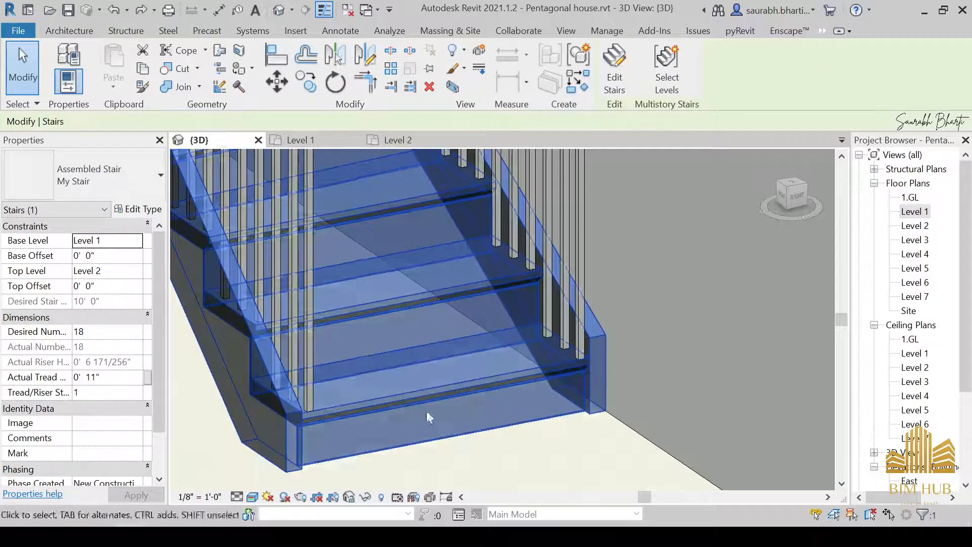
pyautogui.click(137, 209)
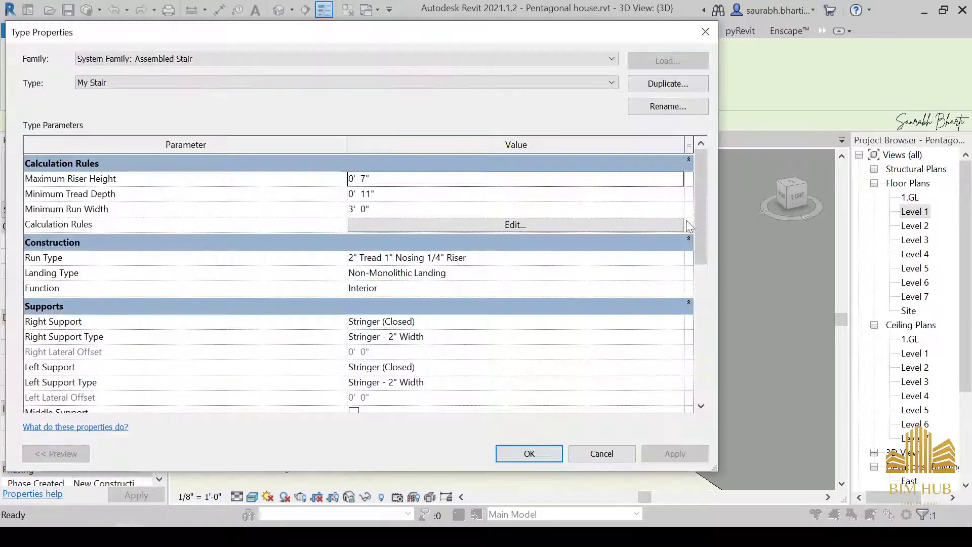
pyautogui.click(682, 259)
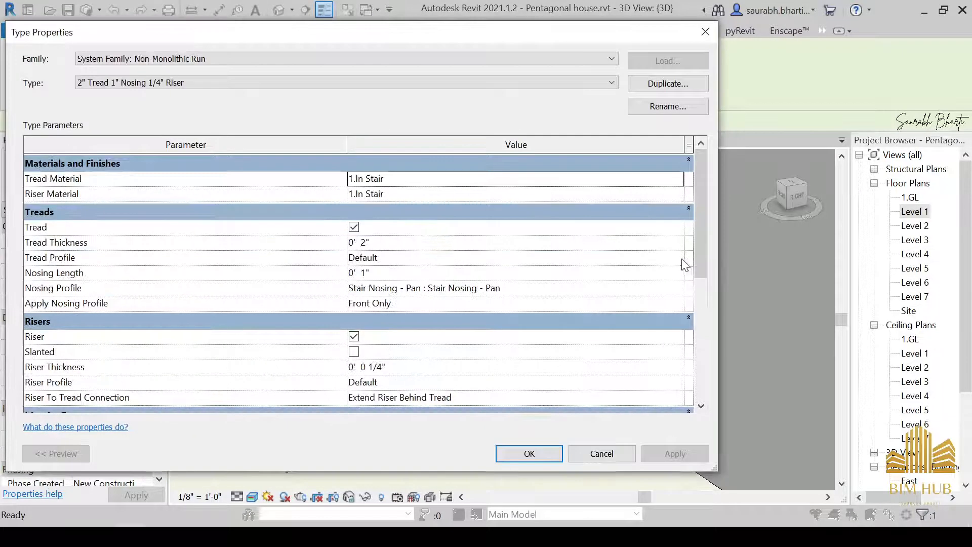
pyautogui.click(683, 289)
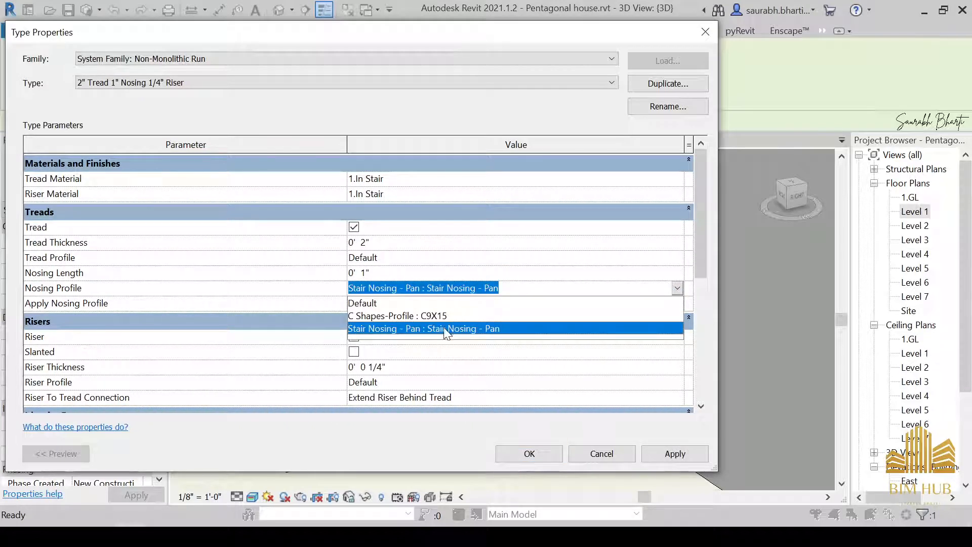
pyautogui.click(426, 303)
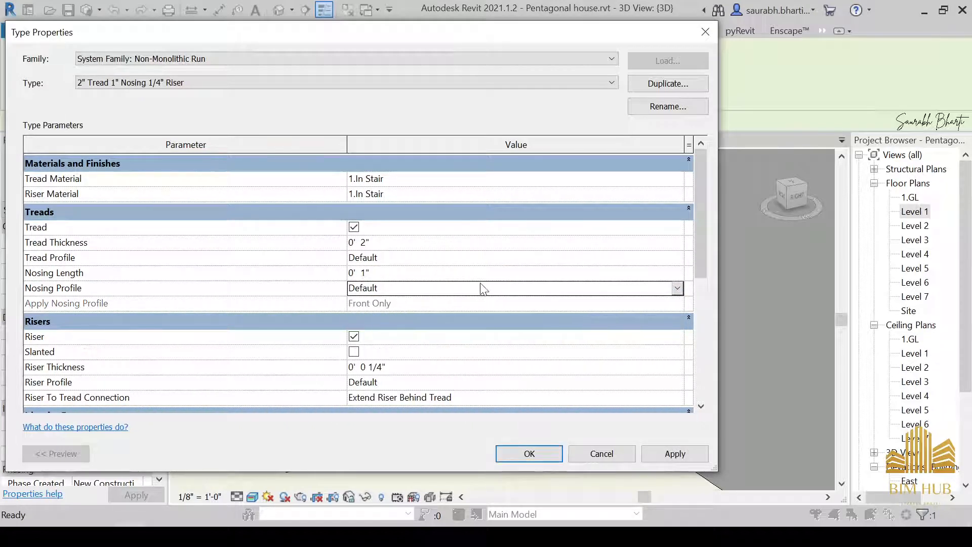
pyautogui.click(691, 456)
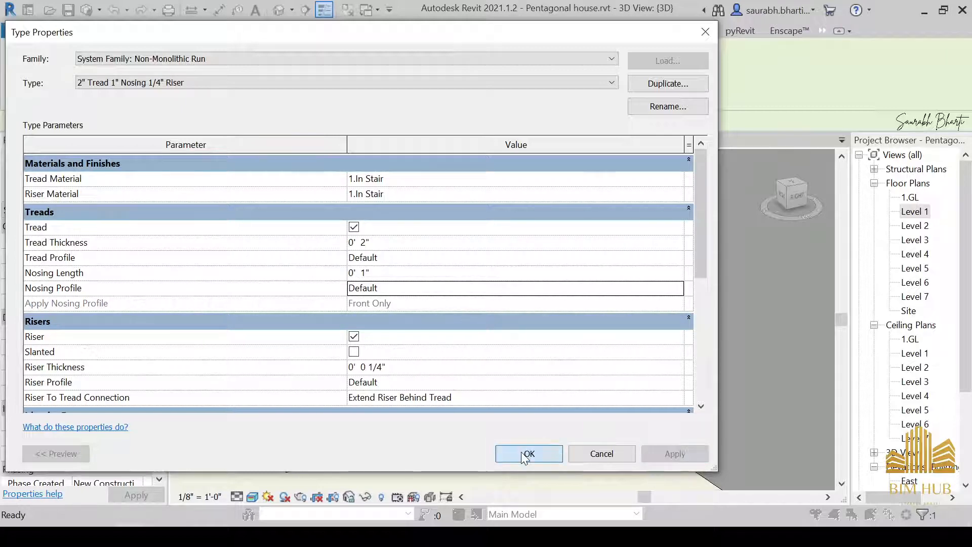
pyautogui.click(521, 451)
pyautogui.click(521, 453)
pyautogui.click(506, 455)
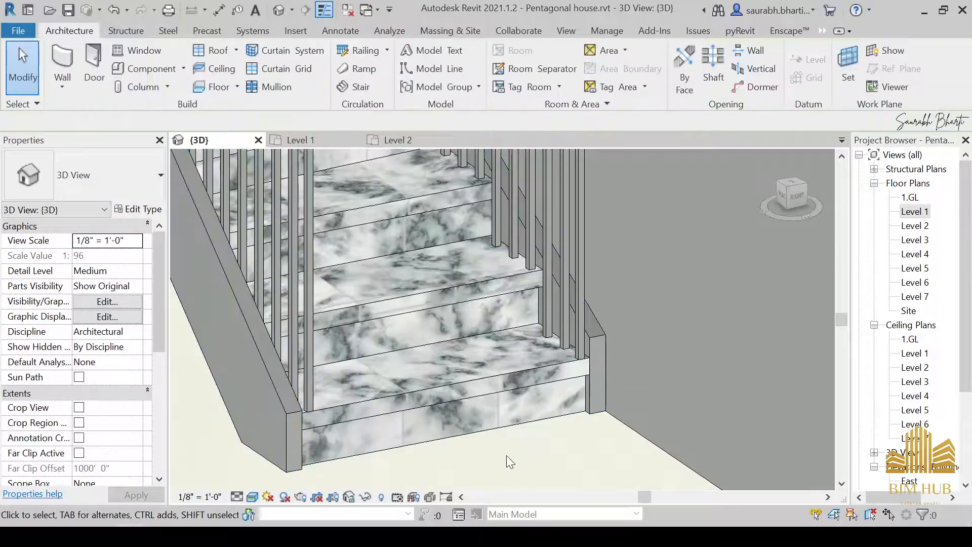
# Step: Try Carriage (Open) as the right support of the My Stair type
pyautogui.keyDown('shift'); pyautogui.moveTo(506, 431); pyautogui.dragTo(523, 398, button='middle'); pyautogui.keyUp('shift')
pyautogui.keyDown('shift'); pyautogui.moveTo(511, 357); pyautogui.dragTo(446, 362, button='middle'); pyautogui.keyUp('shift')
pyautogui.click(505, 375)
pyautogui.press('Escape')
pyautogui.click(429, 406)
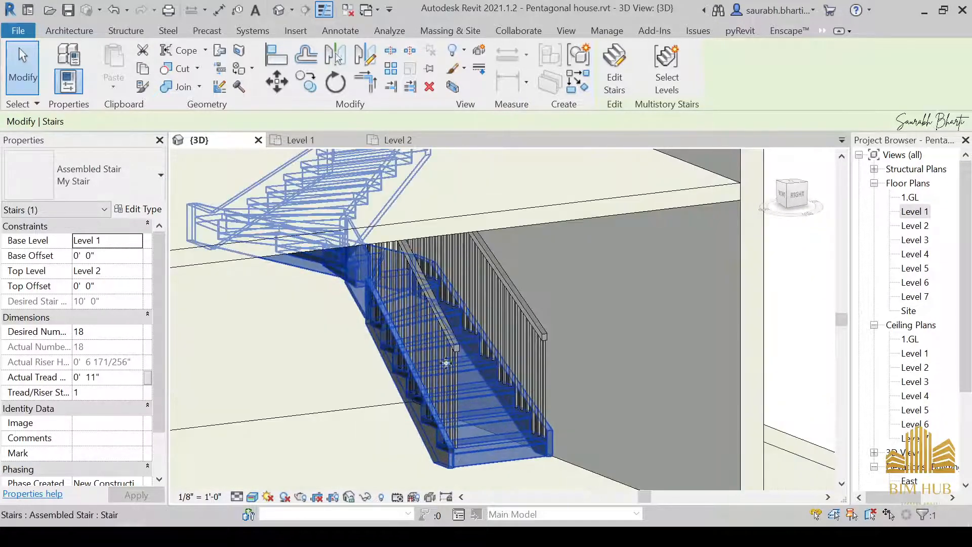
pyautogui.click(134, 208)
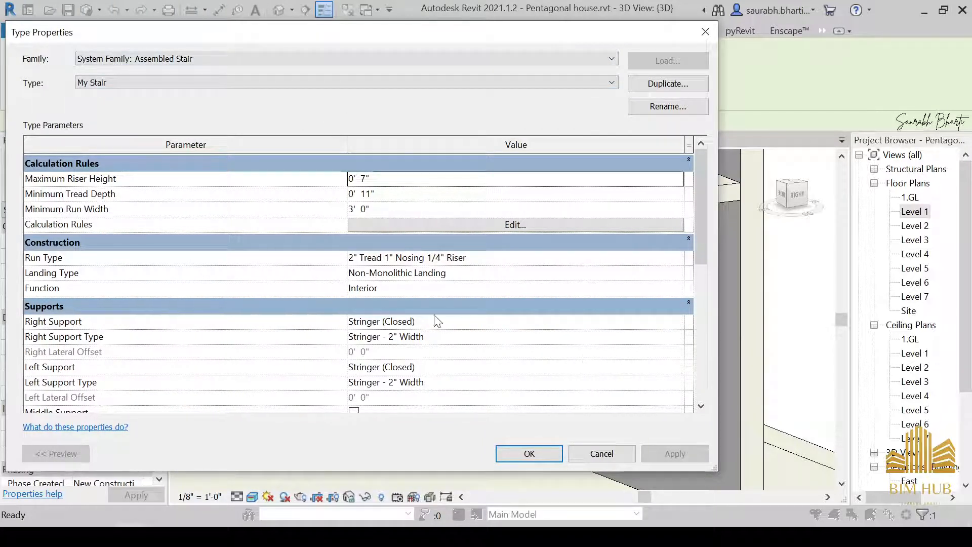
pyautogui.click(682, 324)
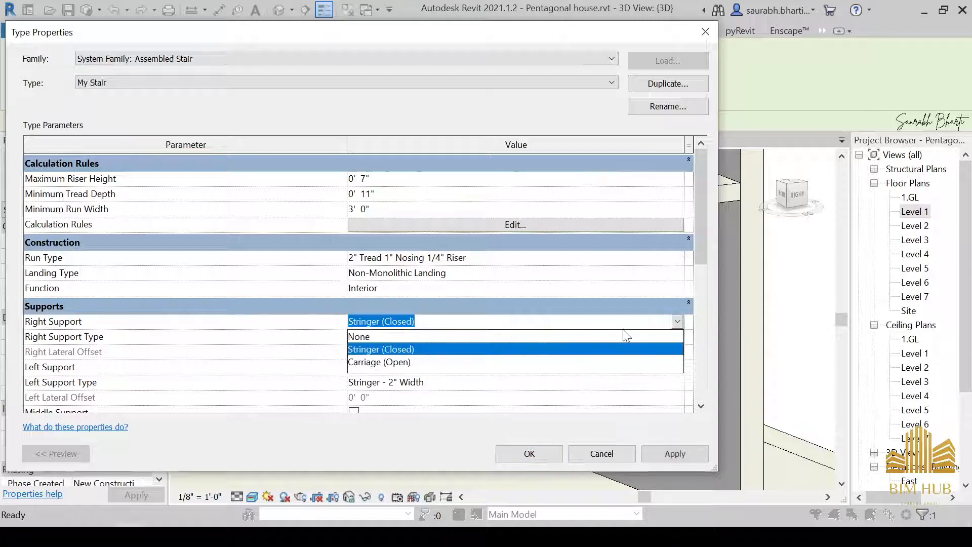
pyautogui.click(373, 363)
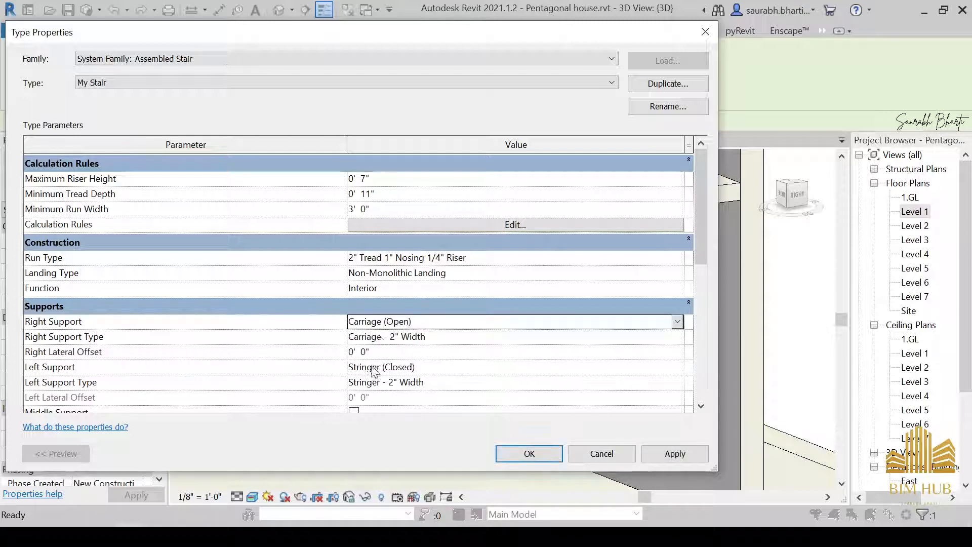
pyautogui.click(674, 457)
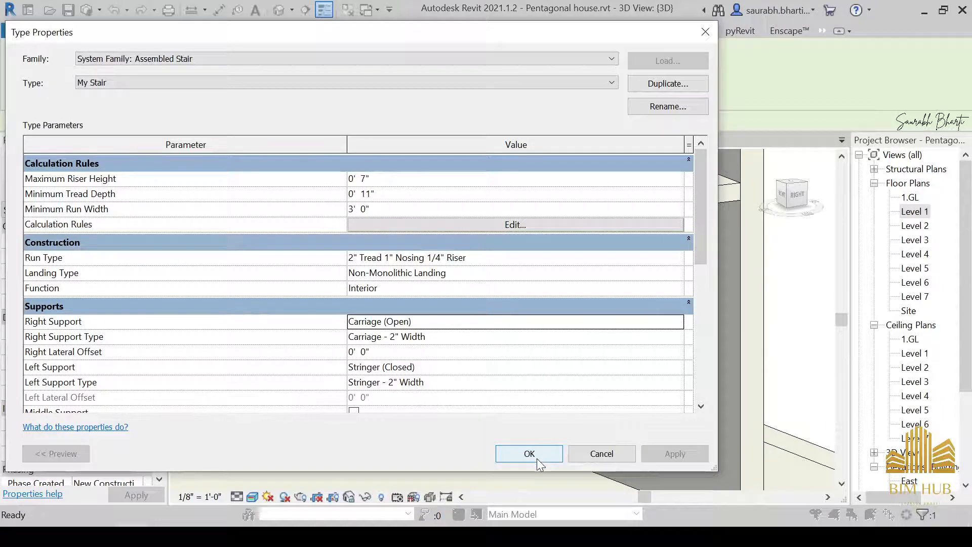
pyautogui.click(536, 458)
pyautogui.press('Escape')
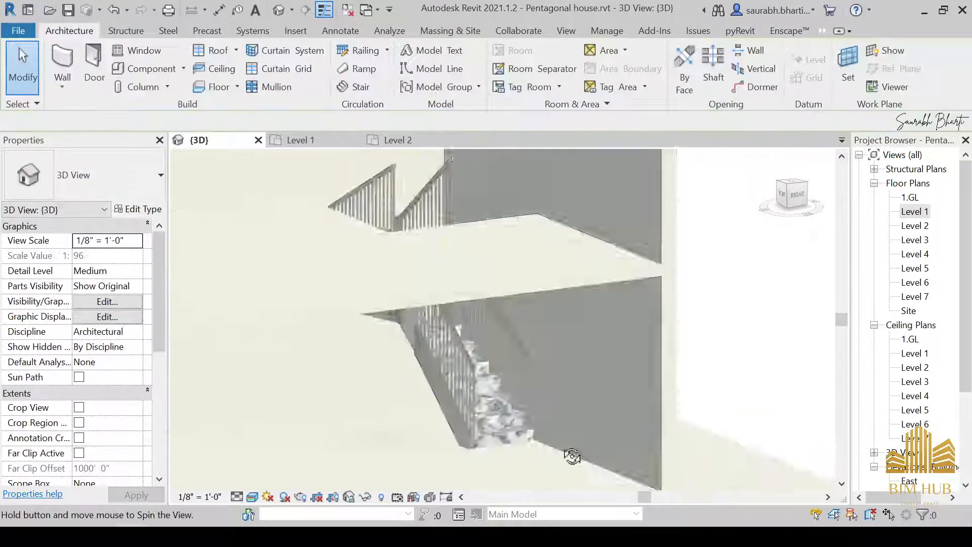
# Step: Temporarily hide the wall beside the stair in the 3D view and examine the stair's side
pyautogui.keyDown('shift'); pyautogui.moveTo(569, 455); pyautogui.dragTo(462, 364, button='middle'); pyautogui.keyUp('shift')
pyautogui.click(525, 387)
pyautogui.press('h')
pyautogui.press('h')
pyautogui.scroll(5, 445, 362)
pyautogui.scroll(-5, 491, 336)
pyautogui.scroll(2, 454, 347)
pyautogui.keyDown('shift'); pyautogui.moveTo(501, 334); pyautogui.dragTo(374, 292, button='middle'); pyautogui.keyUp('shift')
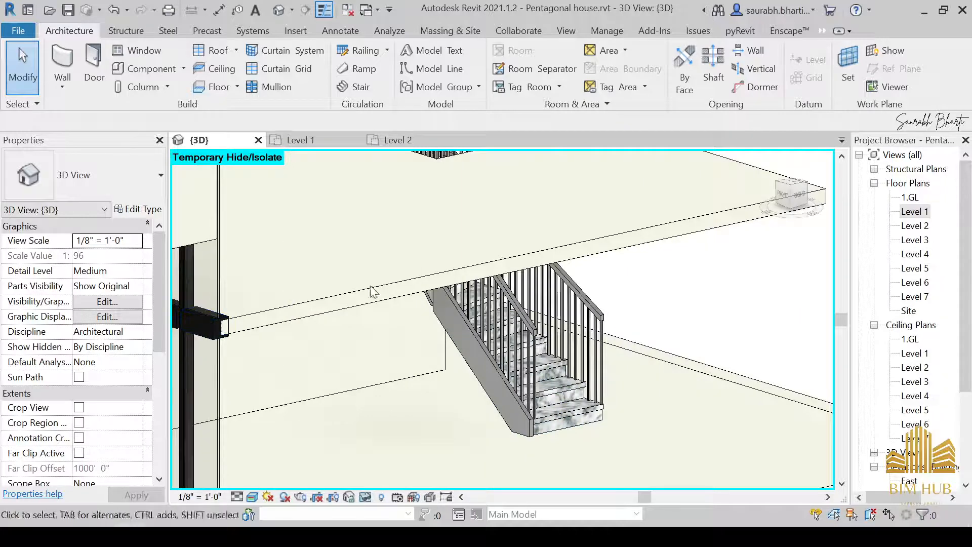
# Step: Set both the right support and the left support of the My Stair type to None
pyautogui.click(481, 370)
pyautogui.click(149, 210)
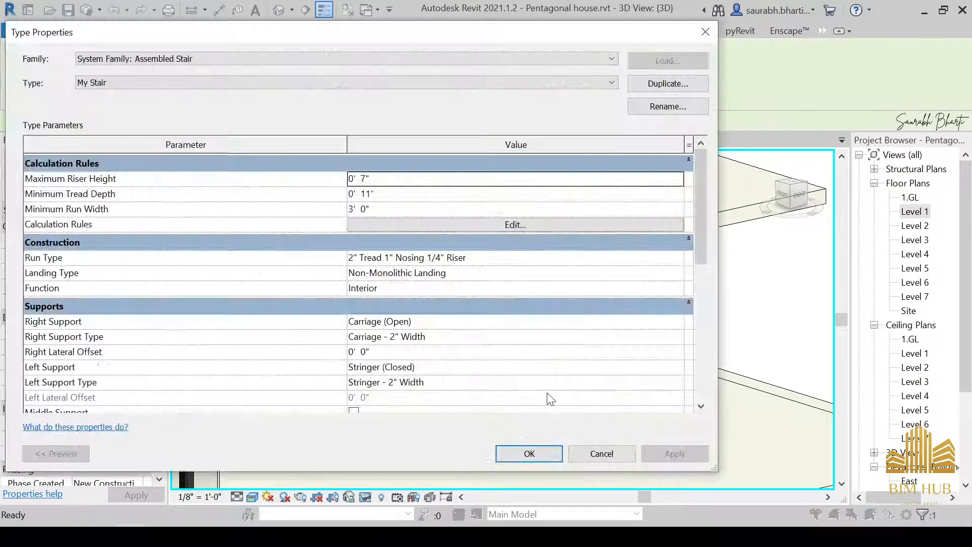
pyautogui.click(670, 324)
pyautogui.click(676, 321)
pyautogui.click(490, 339)
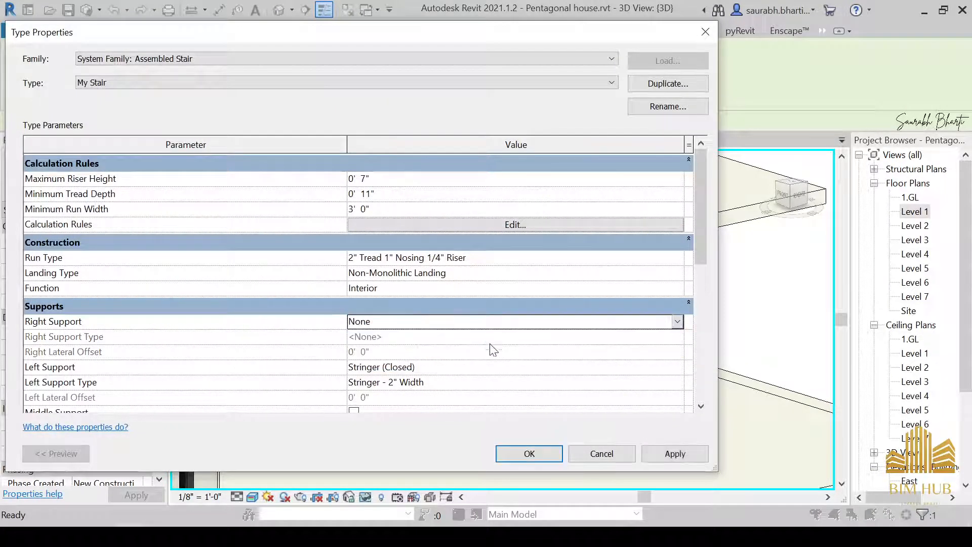
pyautogui.click(557, 383)
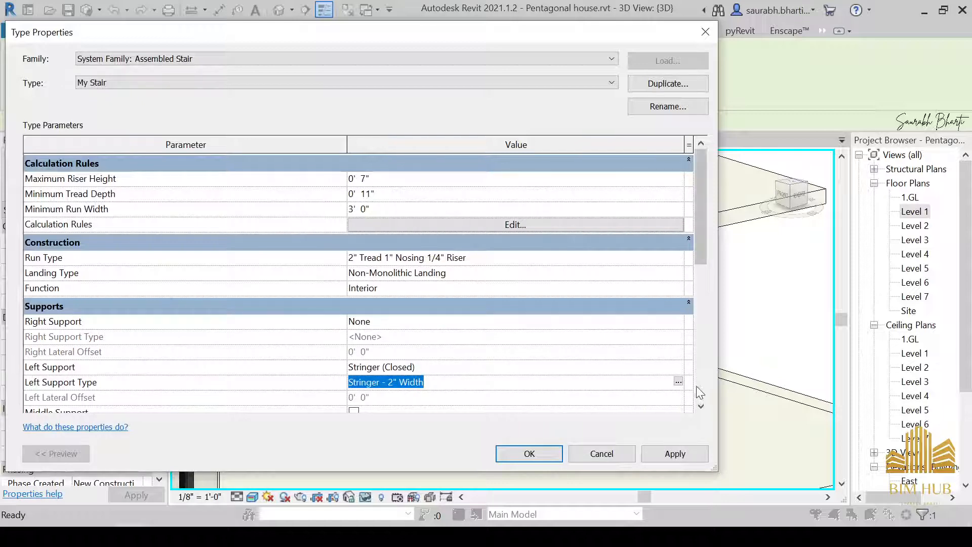
pyautogui.click(677, 369)
pyautogui.click(550, 379)
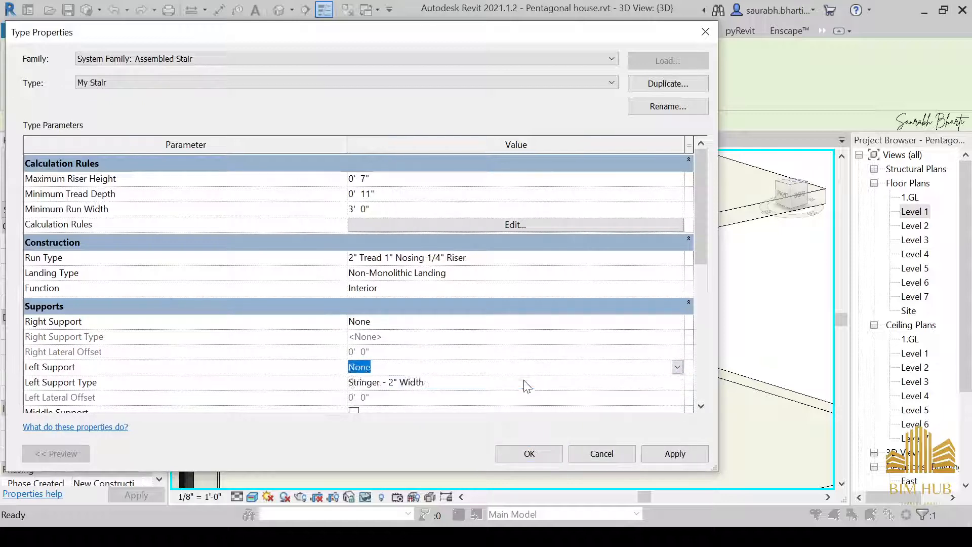
pyautogui.click(683, 452)
pyautogui.click(529, 453)
pyautogui.click(712, 452)
# Step: Enable the middle support in the My Stair type
pyautogui.scroll(5, 711, 451)
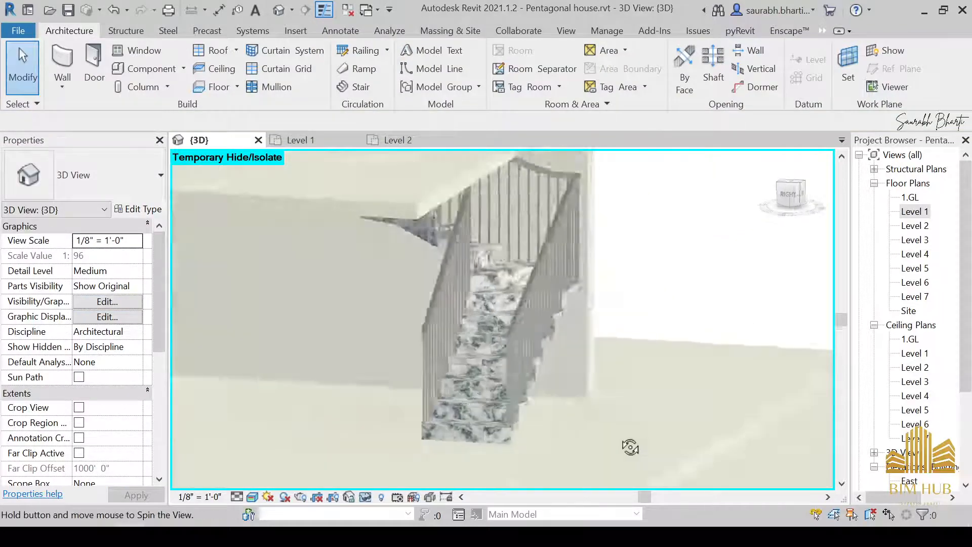
pyautogui.moveTo(629, 446); pyautogui.dragTo(566, 441, button='middle')
pyautogui.scroll(-3, 565, 440)
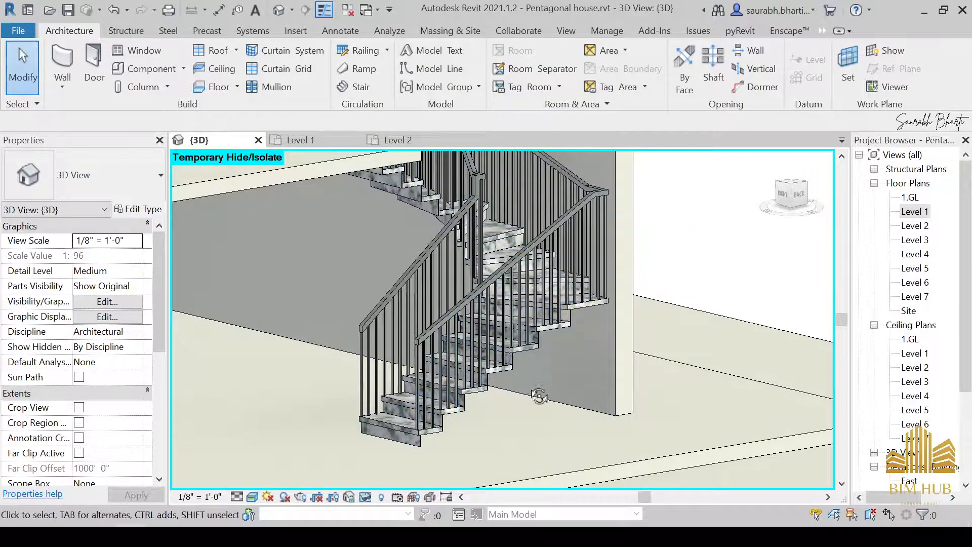
pyautogui.keyDown('shift'); pyautogui.moveTo(527, 383); pyautogui.dragTo(470, 375, button='middle'); pyautogui.keyUp('shift')
pyautogui.click(386, 189)
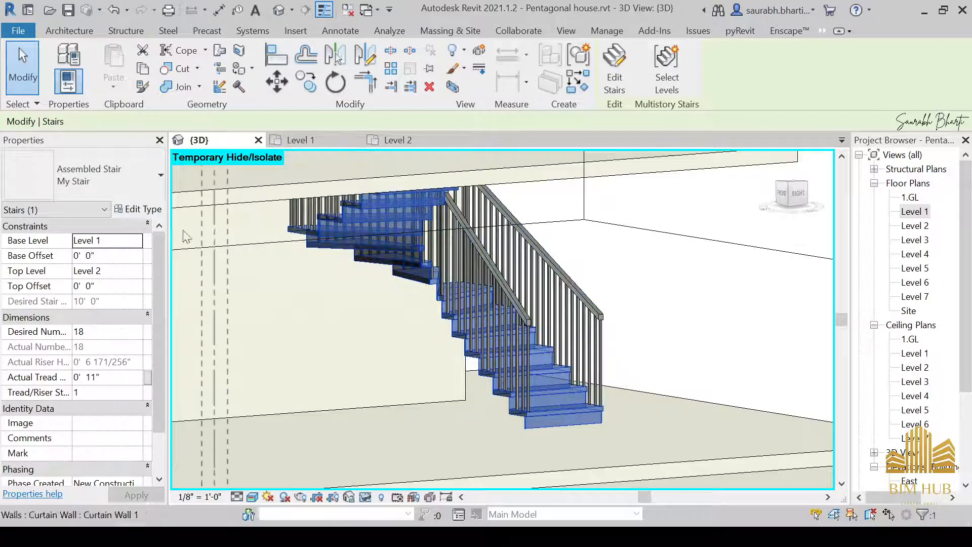
pyautogui.click(150, 211)
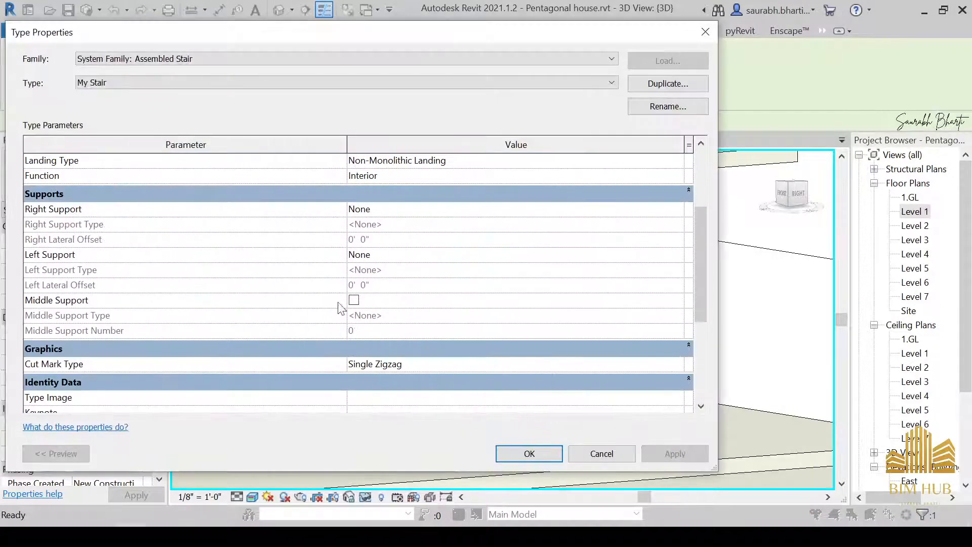
pyautogui.click(354, 300)
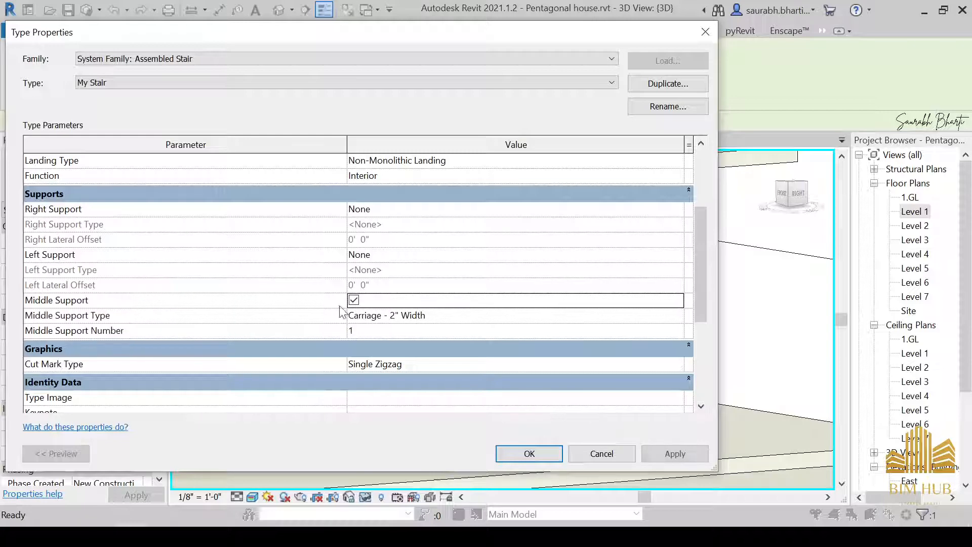
# Step: Assign the Gypsum Wall Board material to My Stair's Carriage - 2" Width middle support type and accept the type changes
pyautogui.click(471, 315)
pyautogui.click(677, 316)
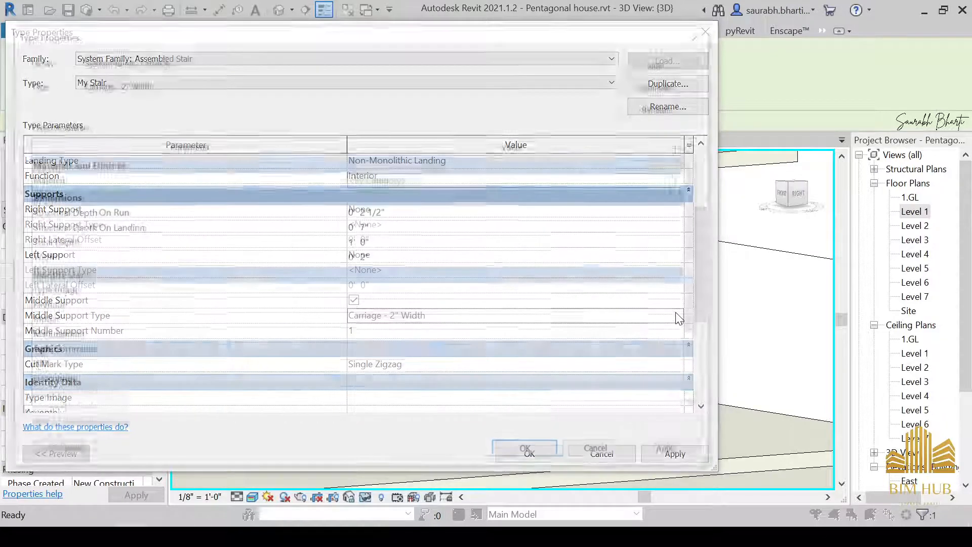
pyautogui.click(676, 182)
pyautogui.click(678, 178)
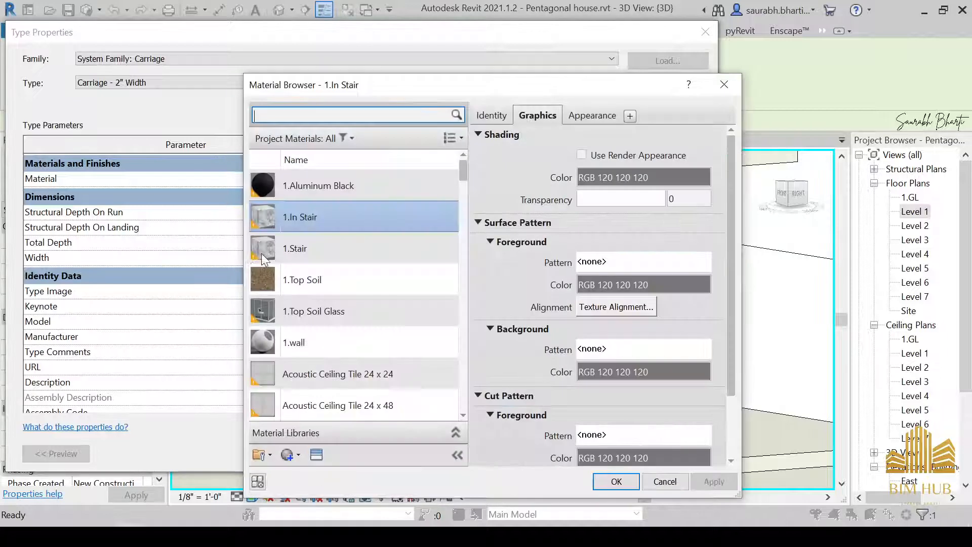
pyautogui.scroll(-10, 304, 304)
pyautogui.scroll(-7, 309, 349)
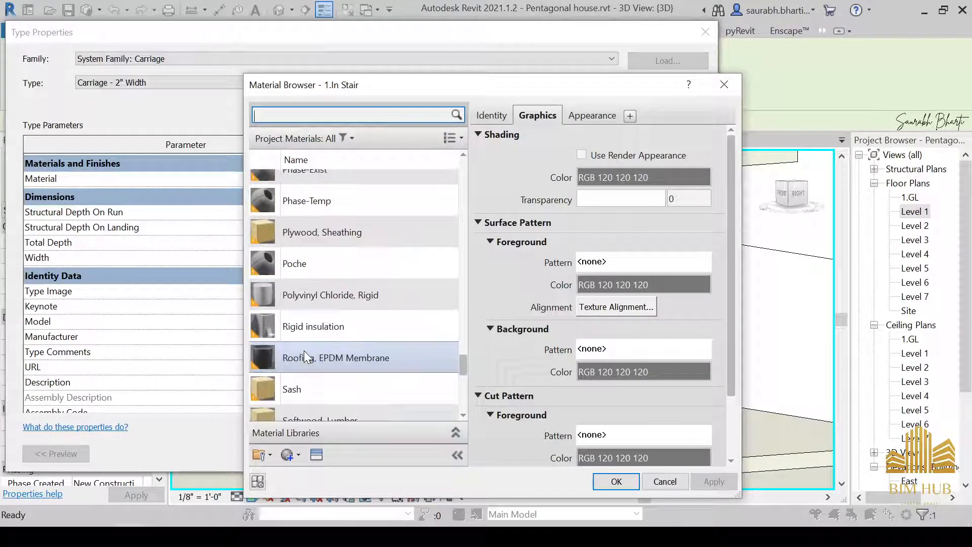
pyautogui.scroll(6, 315, 312)
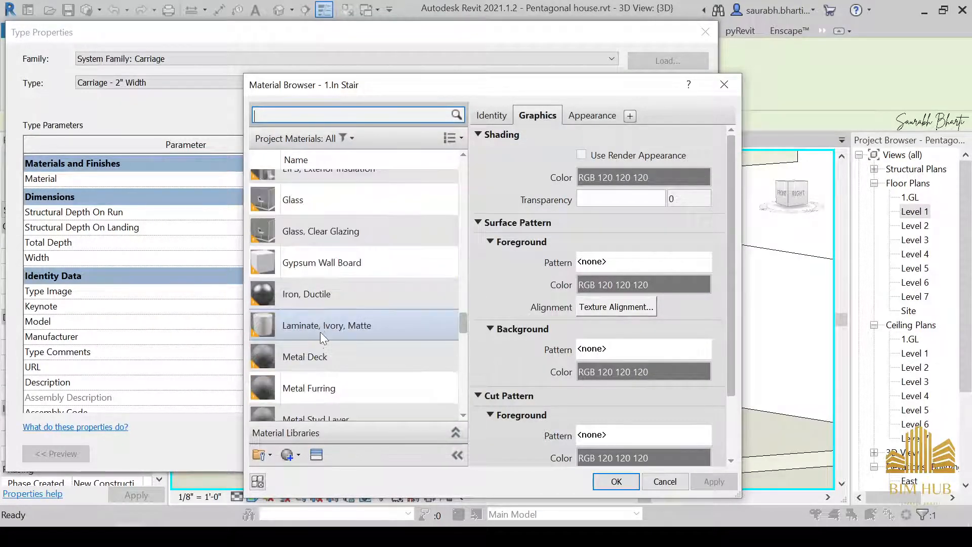
pyautogui.doubleClick(332, 266)
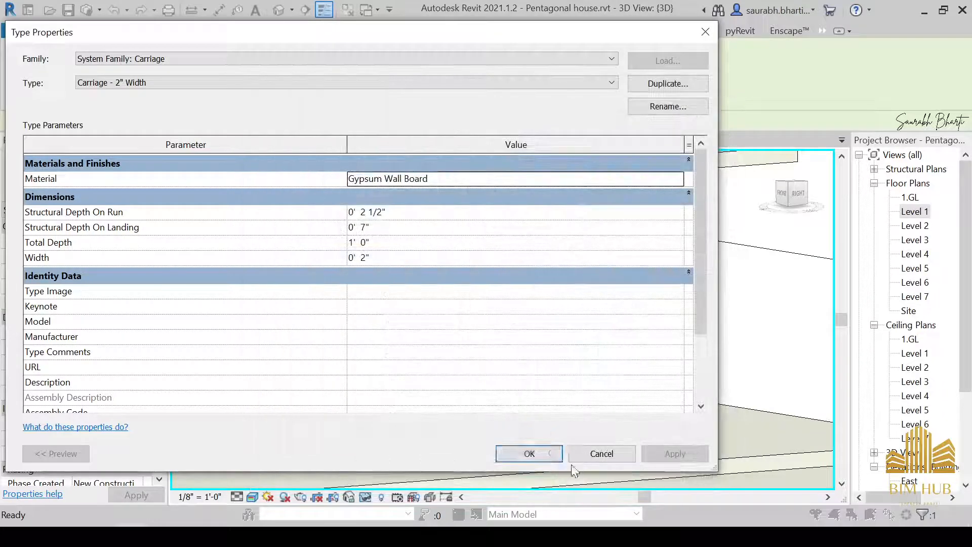
pyautogui.click(548, 452)
pyautogui.click(545, 454)
pyautogui.press('Escape')
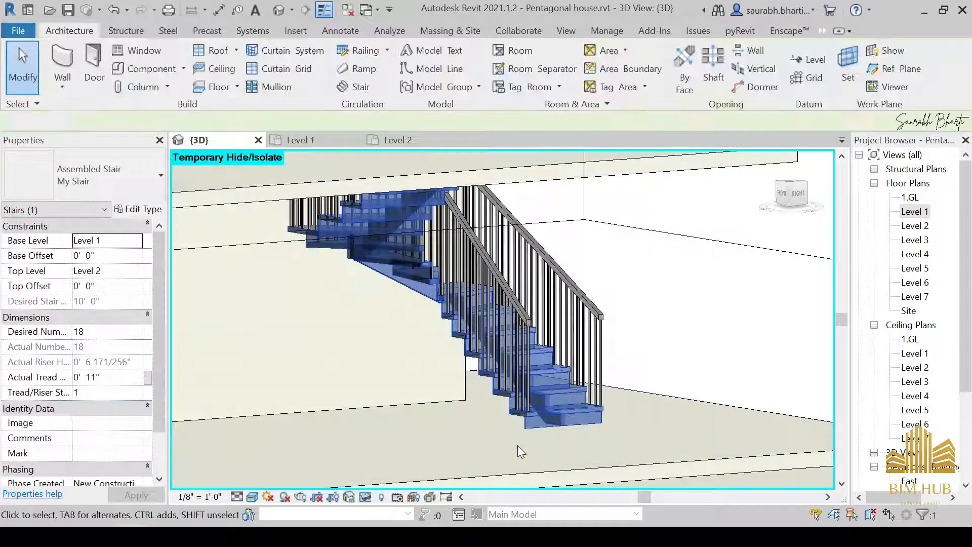
# Step: Examine the stair from the side in 3D and open the Level 1 floor plan
pyautogui.keyDown('shift'); pyautogui.moveTo(517, 445); pyautogui.dragTo(663, 354, button='middle'); pyautogui.keyUp('shift')
pyautogui.click(536, 248)
pyautogui.press('Escape')
pyautogui.click(510, 416)
pyautogui.doubleClick(914, 213)
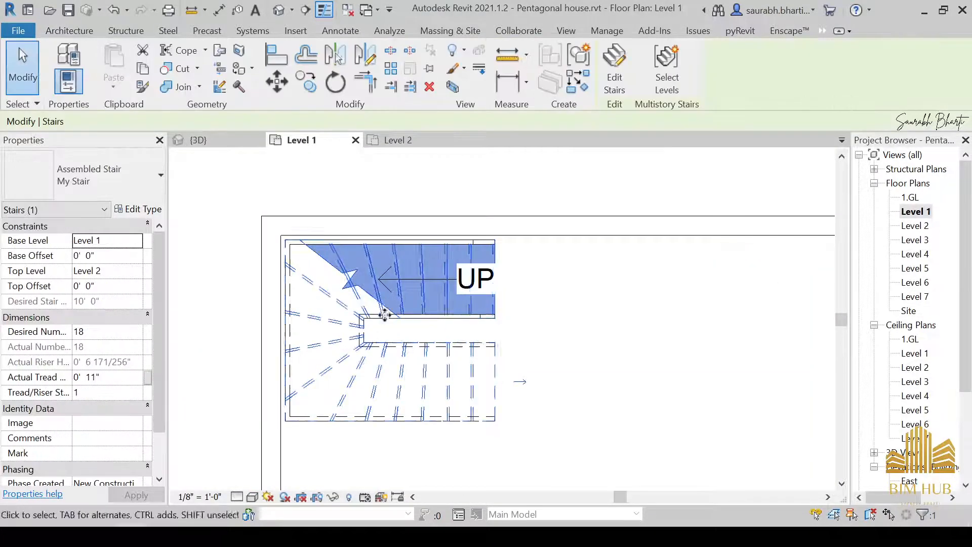
pyautogui.press('Escape')
# Step: Align the outer edge of the stair's UP flight with the inner face of the adjacent wall
pyautogui.scroll(4, 492, 281)
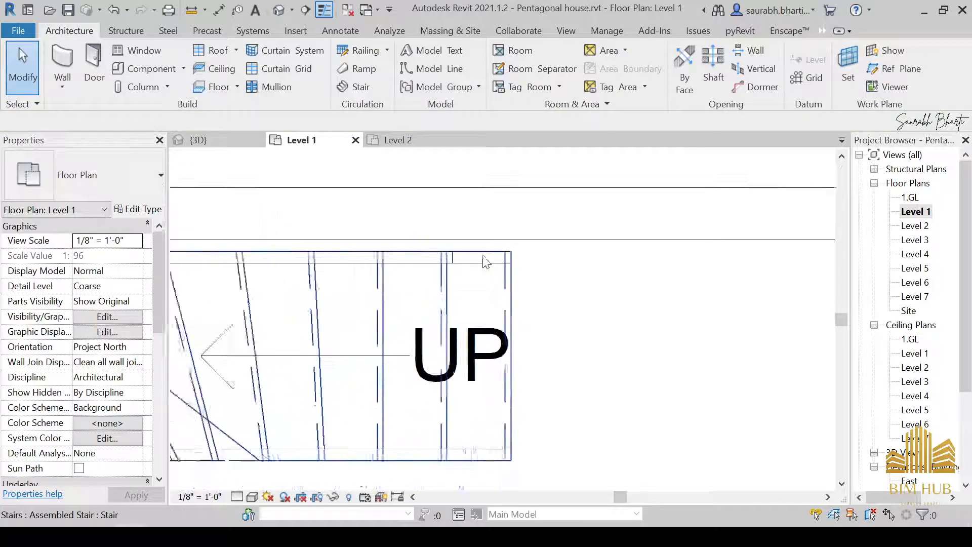
pyautogui.press('a')
pyautogui.press('l')
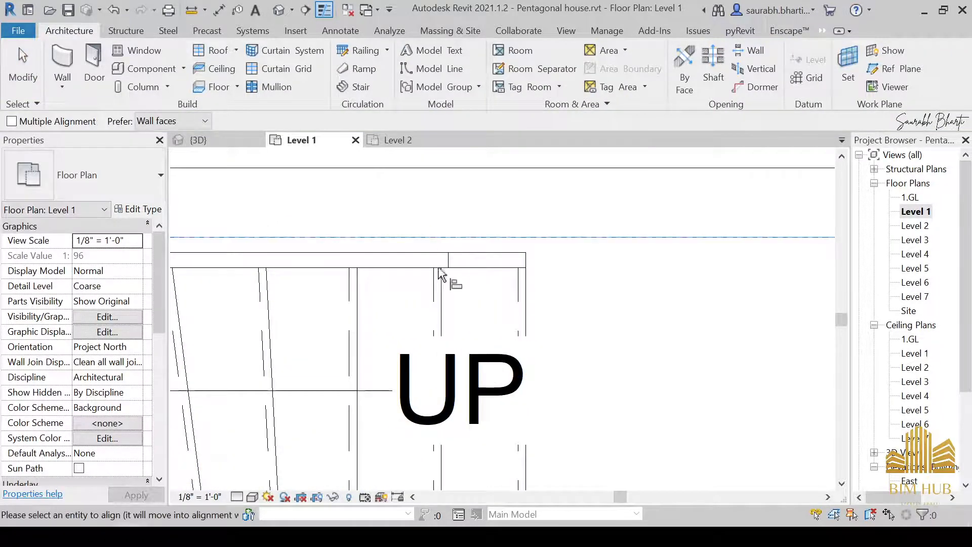
pyautogui.scroll(-3, 443, 254)
pyautogui.moveTo(479, 287); pyautogui.dragTo(556, 332, button='middle')
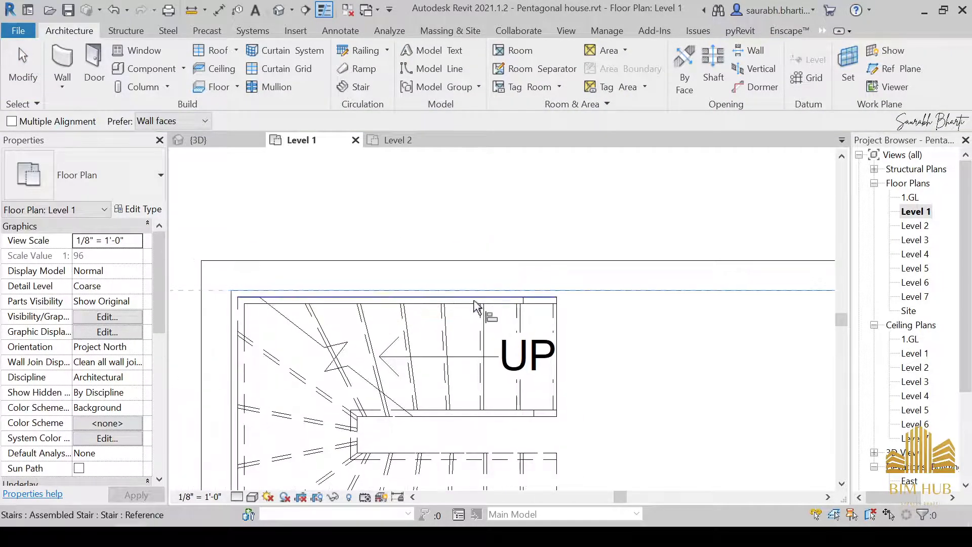
pyautogui.click(474, 302)
# Step: Align the outer edge of the stair's winder side with the inner face of the adjoining side wall in the Level 1 plan
pyautogui.scroll(-3, 435, 319)
pyautogui.scroll(5, 339, 405)
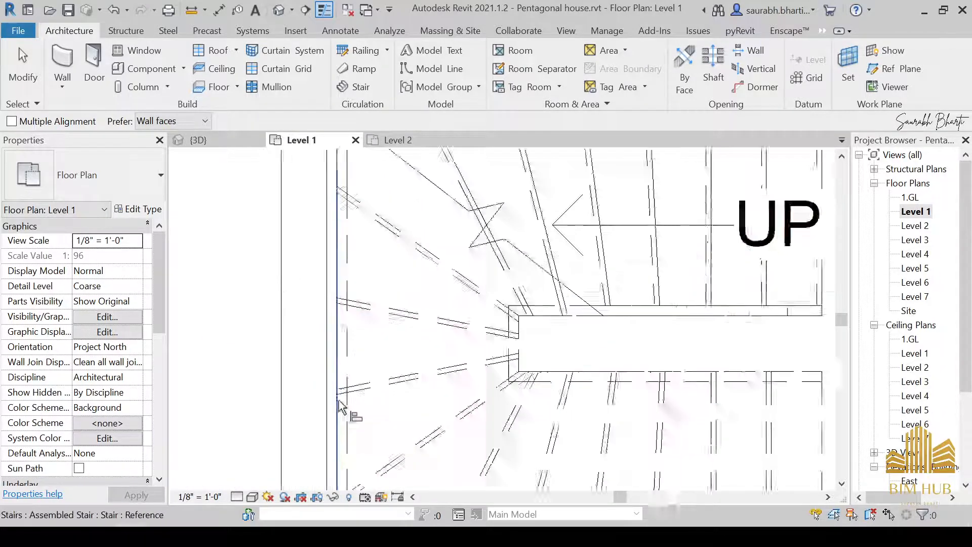
pyautogui.scroll(1, 340, 405)
pyautogui.scroll(-3, 338, 375)
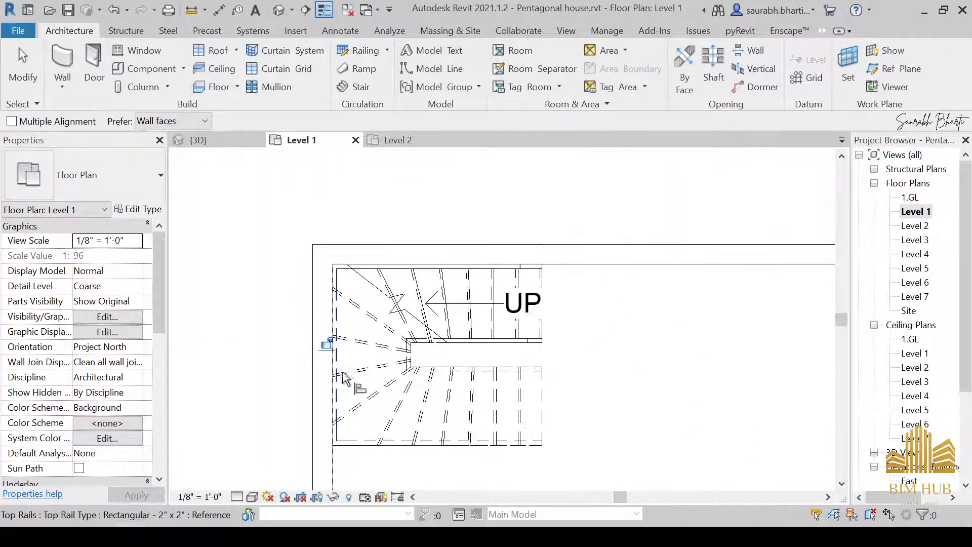
# Step: Open the 3D view, look up the stair flight, and try the Guardrail - Pipe type on the wall-side railing
pyautogui.click(286, 8)
pyautogui.scroll(-2, 481, 427)
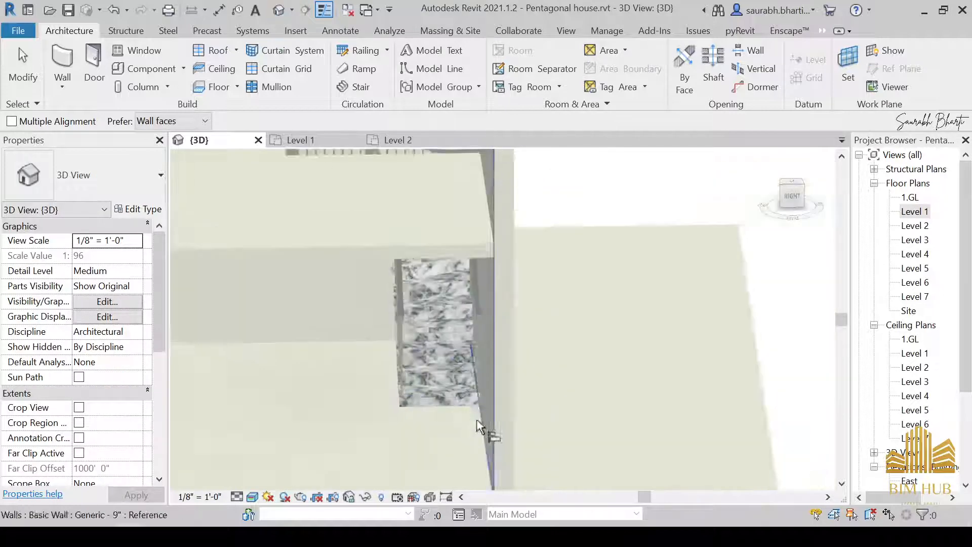
pyautogui.keyDown('shift'); pyautogui.moveTo(481, 427); pyautogui.dragTo(514, 375, button='middle'); pyautogui.keyUp('shift')
pyautogui.scroll(4, 496, 329)
pyautogui.keyDown('shift'); pyautogui.moveTo(485, 306); pyautogui.dragTo(527, 381, button='middle'); pyautogui.keyUp('shift')
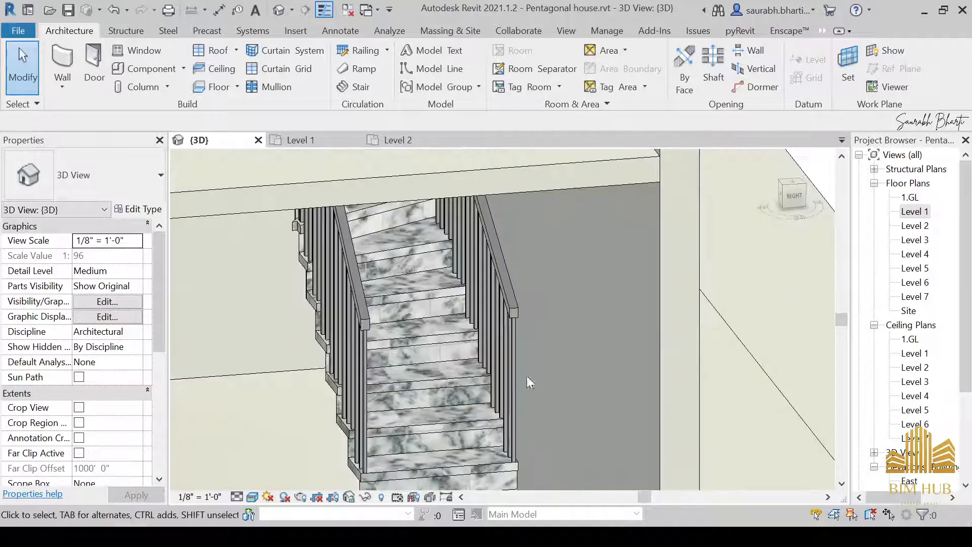
pyautogui.click(520, 306)
pyautogui.keyDown('shift'); pyautogui.moveTo(520, 305); pyautogui.dragTo(546, 362, button='middle'); pyautogui.keyUp('shift')
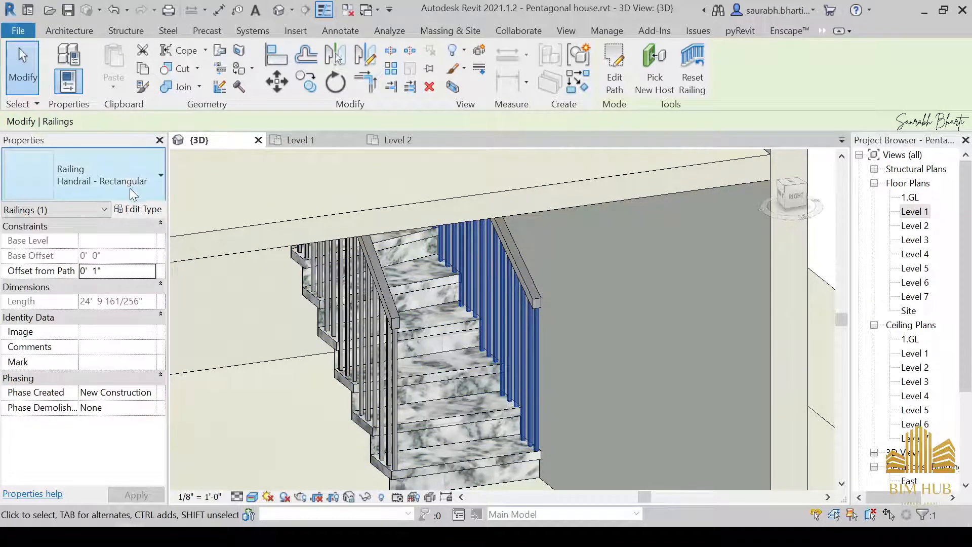
pyautogui.click(471, 390)
pyautogui.click(531, 344)
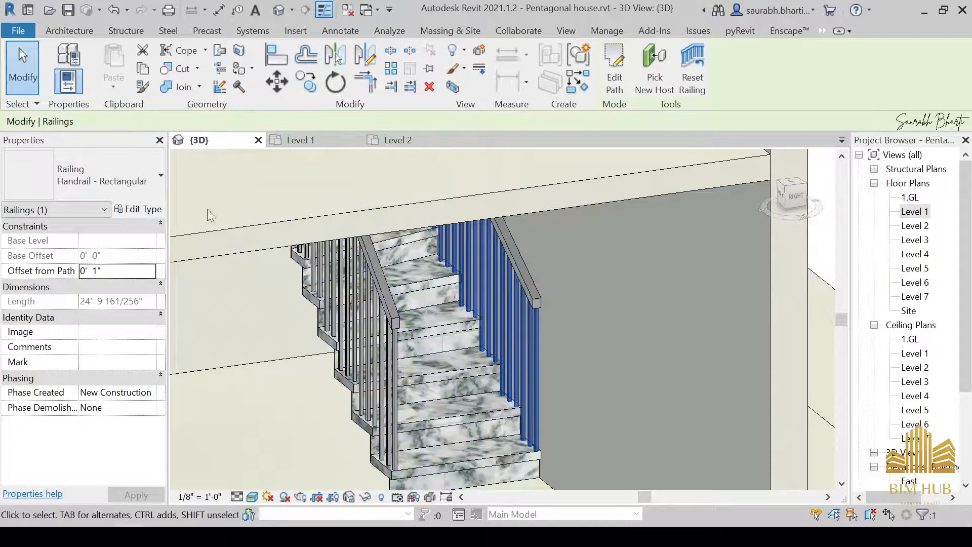
pyautogui.click(145, 194)
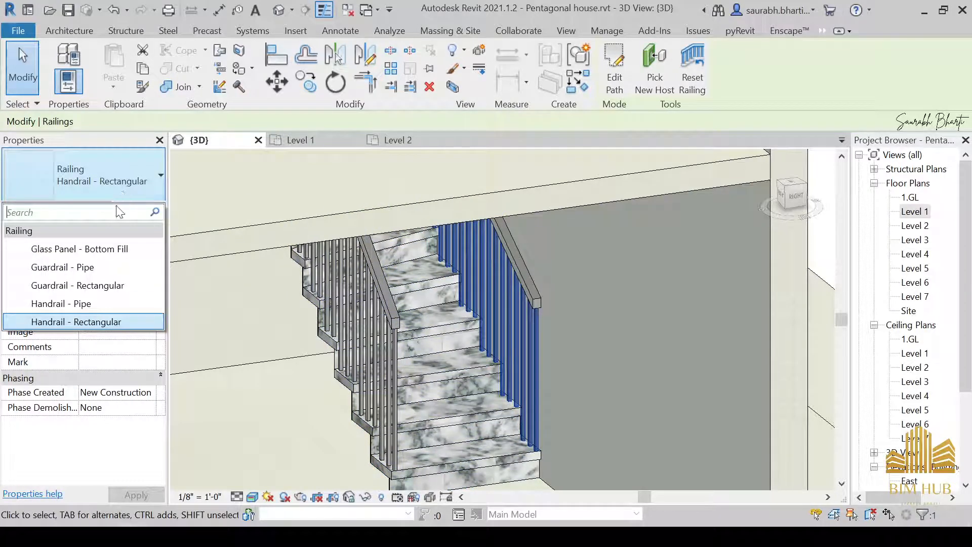
pyautogui.click(103, 273)
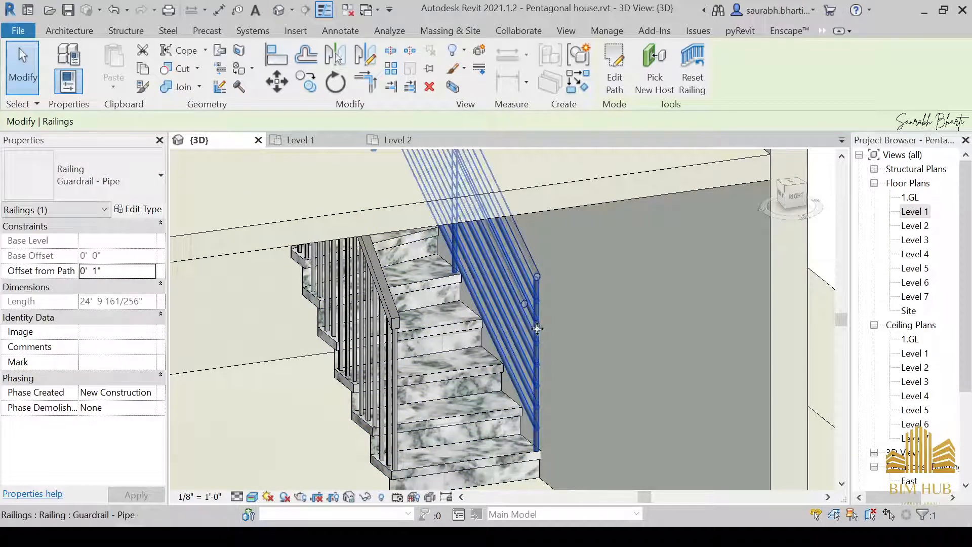
# Step: Try the Guardrail - Rectangular and Handrail - Pipe types on the wall-side railing
pyautogui.keyDown('shift'); pyautogui.moveTo(518, 359); pyautogui.dragTo(496, 393, button='middle'); pyautogui.keyUp('shift')
pyautogui.click(143, 195)
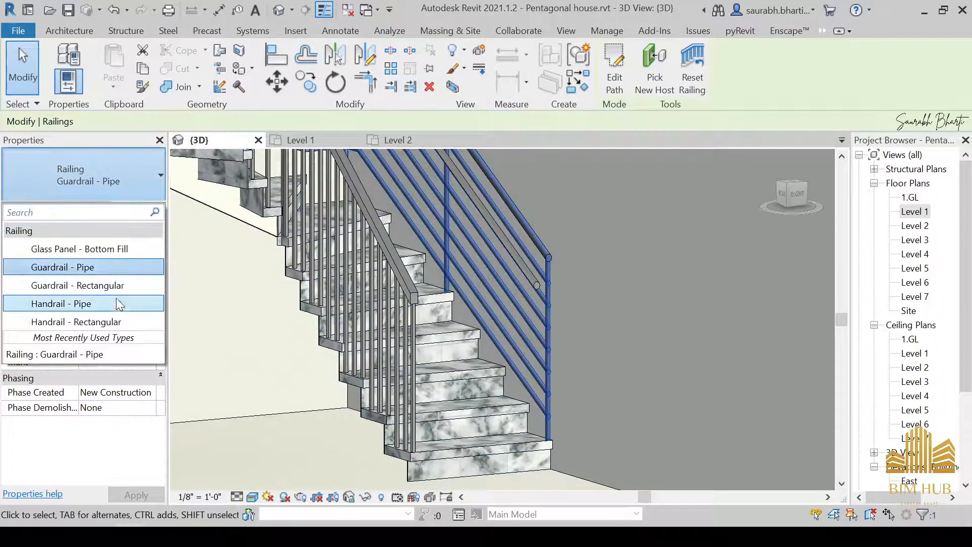
pyautogui.click(116, 290)
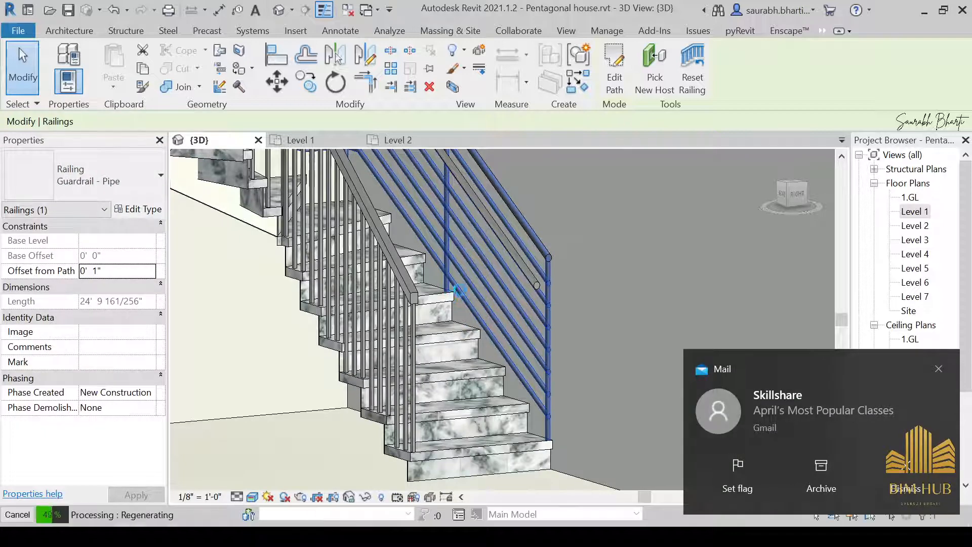
pyautogui.keyDown('shift'); pyautogui.moveTo(514, 317); pyautogui.dragTo(481, 249, button='middle'); pyautogui.keyUp('shift')
pyautogui.click(101, 175)
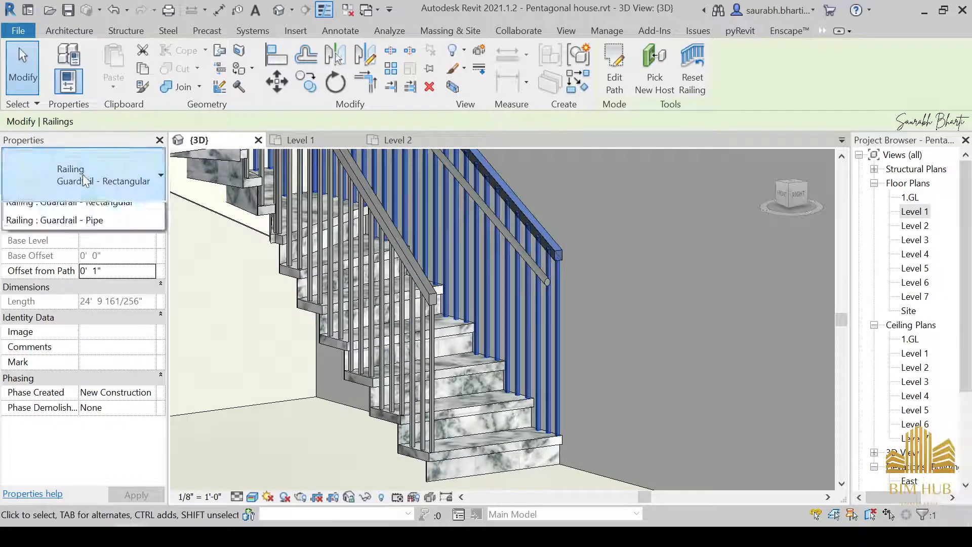
pyautogui.click(96, 304)
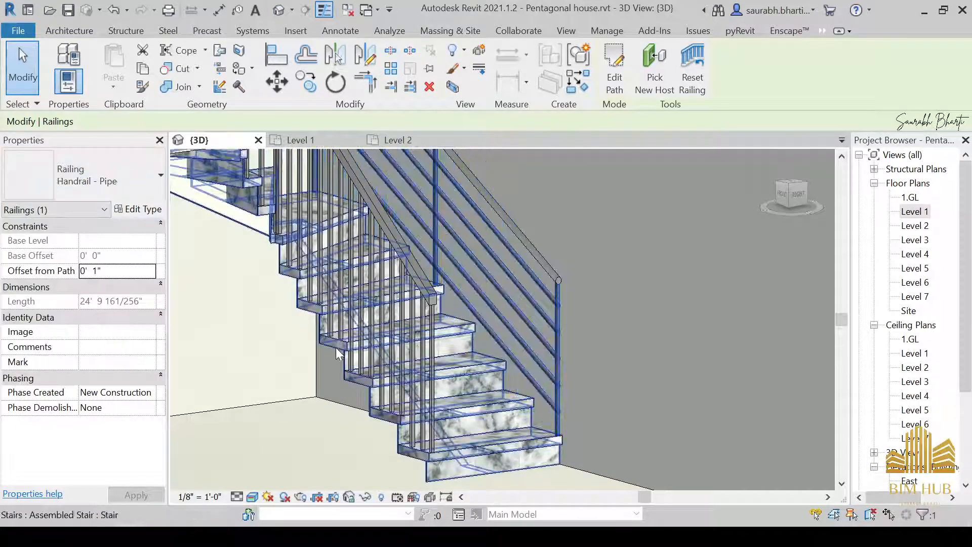
# Step: Try Guardrail - Pipe again and Glass Panel - Bottom Fill on the wall-side railing, and clear the selection
pyautogui.click(101, 174)
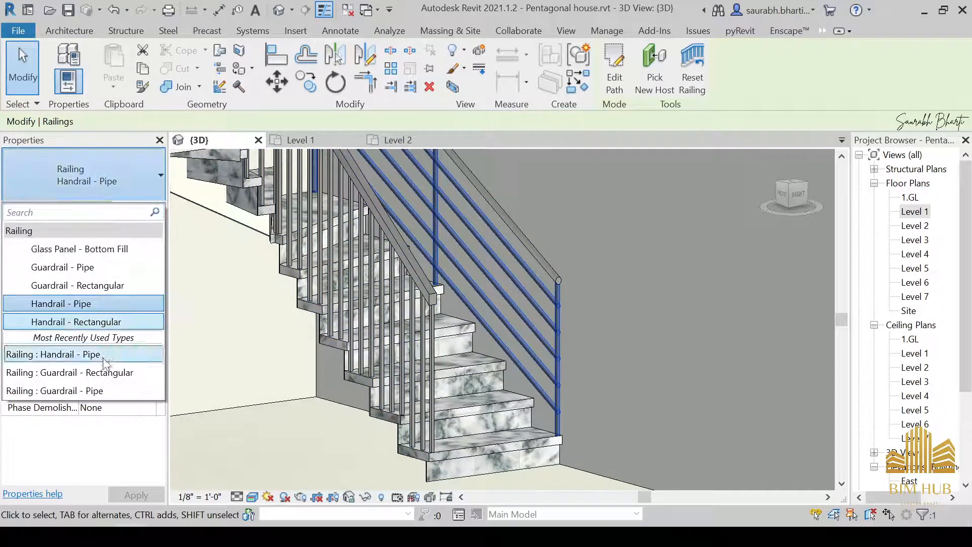
pyautogui.click(90, 272)
pyautogui.keyDown('shift'); pyautogui.moveTo(509, 289); pyautogui.dragTo(567, 327, button='middle'); pyautogui.keyUp('shift')
pyautogui.click(104, 179)
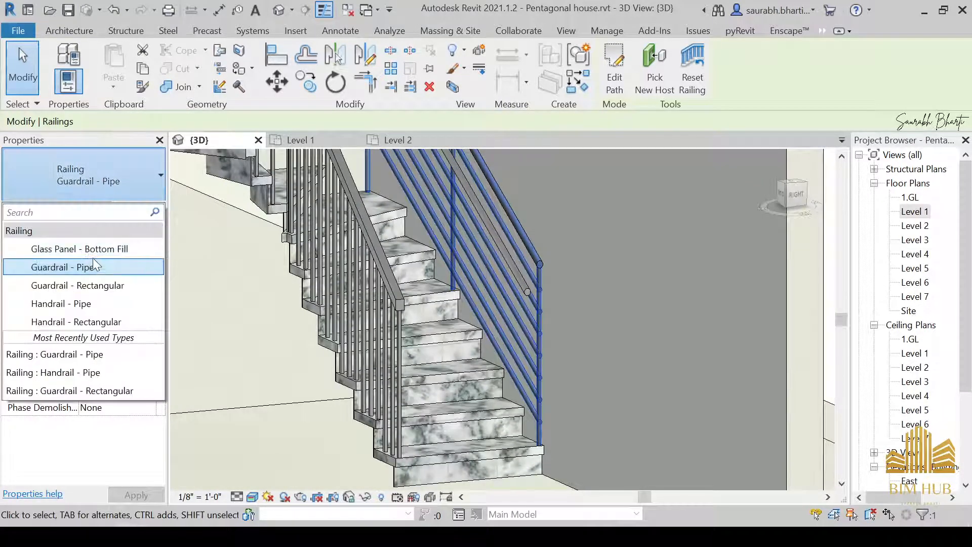
pyautogui.click(248, 335)
pyautogui.press('Escape')
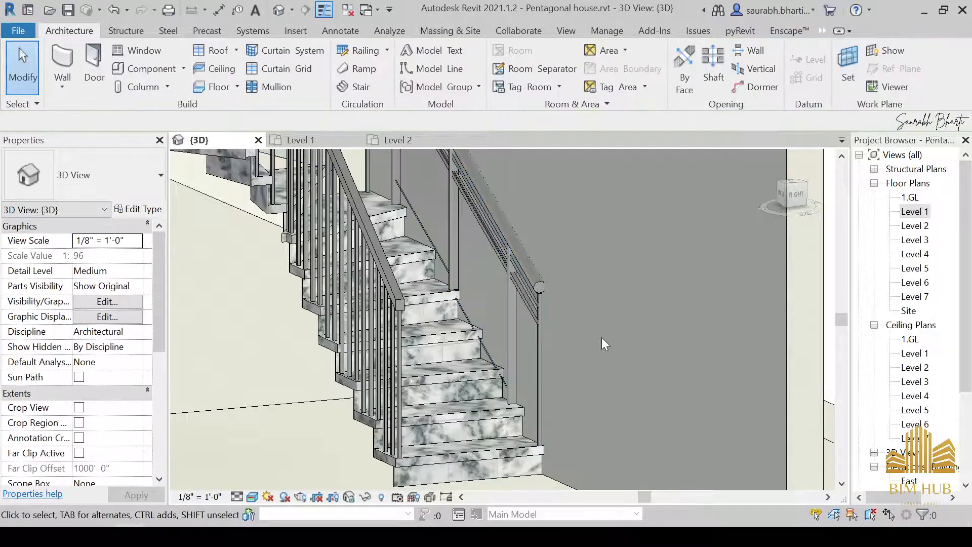
# Step: Delete the glass panel railing on the wall side of the stair
pyautogui.keyDown('shift'); pyautogui.moveTo(601, 337); pyautogui.dragTo(607, 380, button='middle'); pyautogui.keyUp('shift')
pyautogui.keyDown('shift'); pyautogui.moveTo(381, 340); pyautogui.dragTo(367, 322, button='middle'); pyautogui.keyUp('shift')
pyautogui.click(345, 257)
pyautogui.press('Escape')
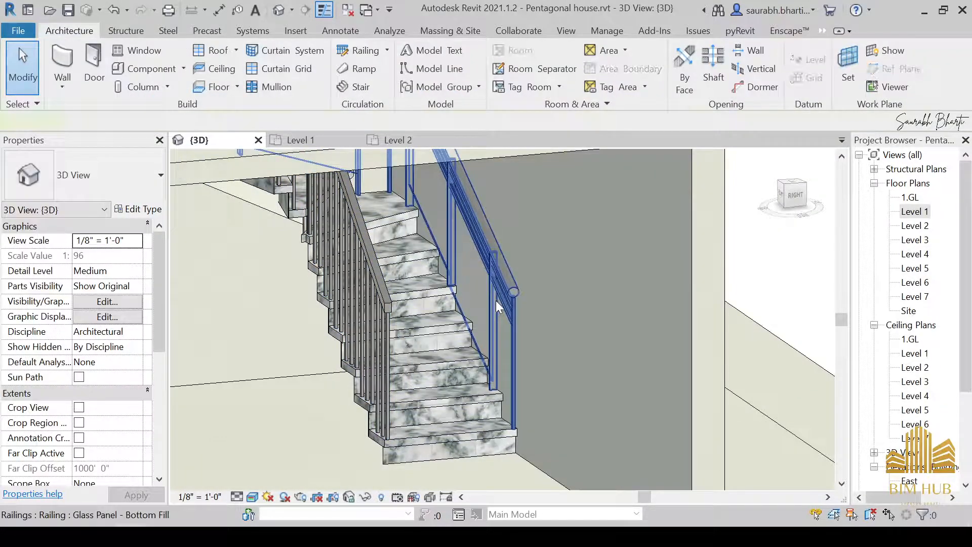
pyautogui.click(496, 300)
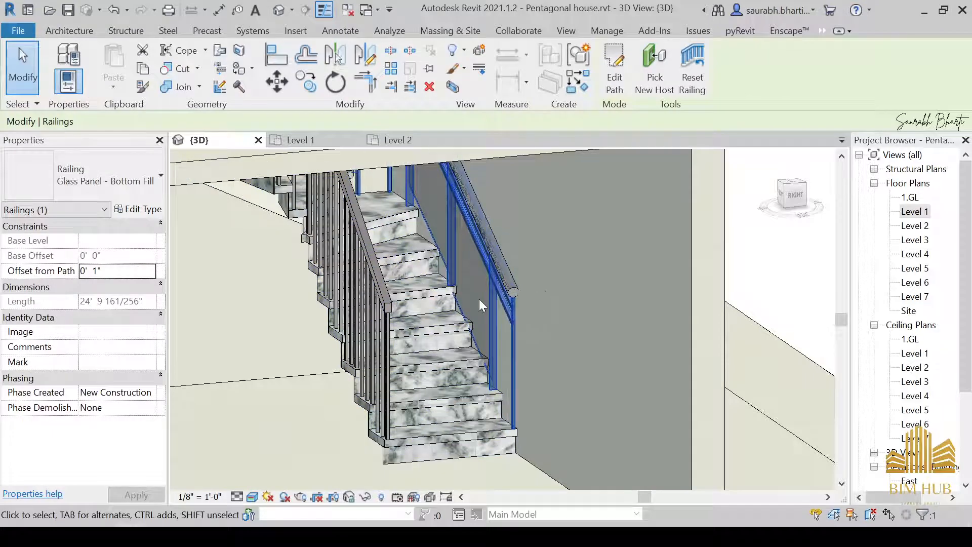
pyautogui.press('Delete')
# Step: Change the stair's remaining inner railing to the Glass Panel - Bottom Fill type
pyautogui.keyDown('shift'); pyautogui.moveTo(494, 312); pyautogui.dragTo(577, 298, button='middle'); pyautogui.keyUp('shift')
pyautogui.click(363, 239)
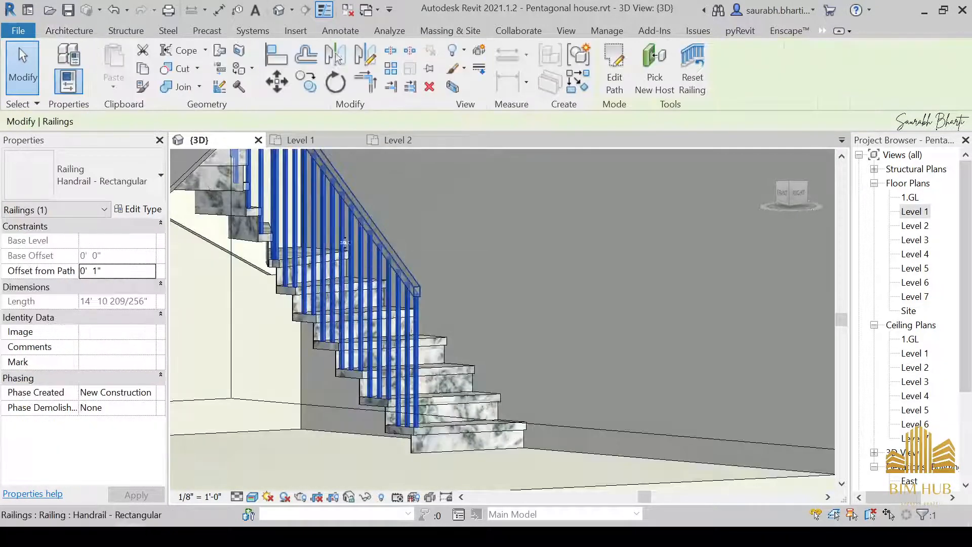
pyautogui.click(81, 178)
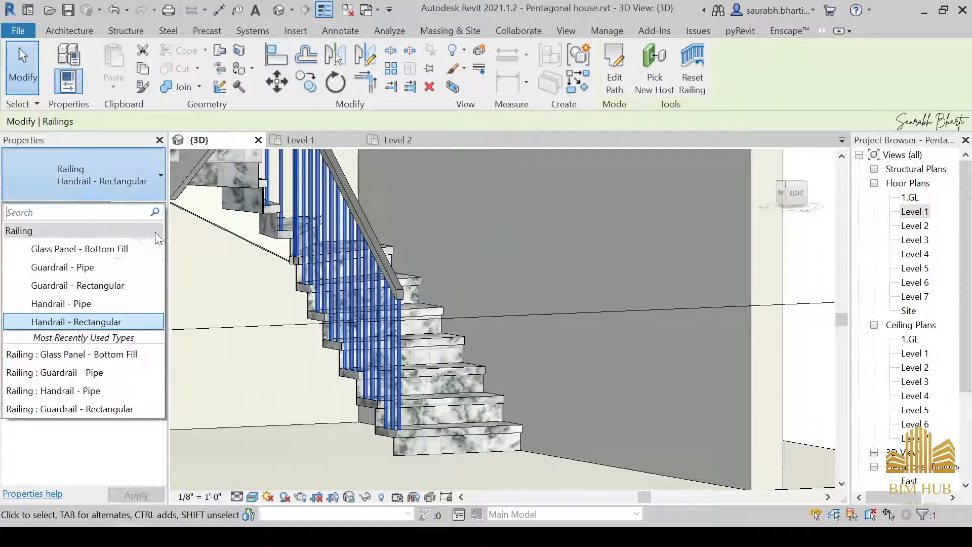
pyautogui.click(98, 257)
pyautogui.click(260, 372)
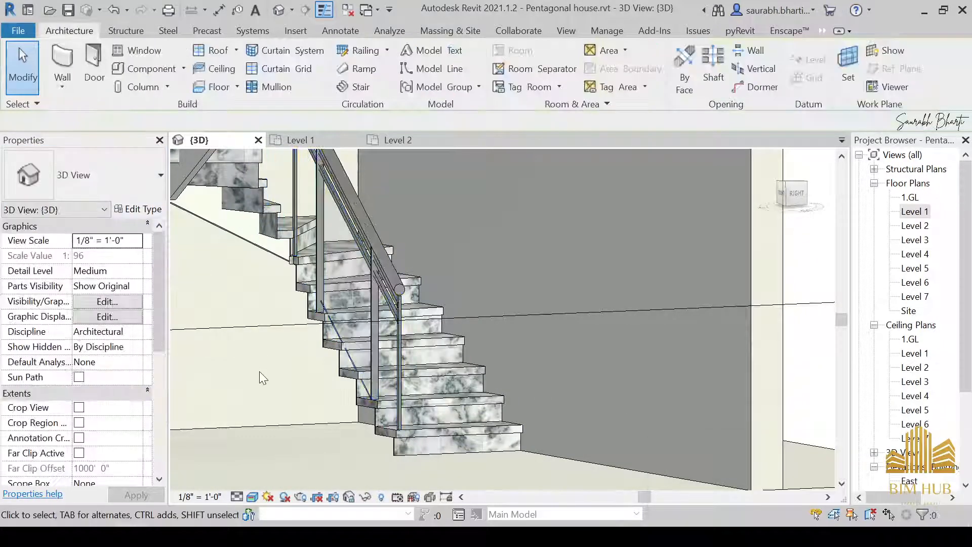
# Step: Examine the Level 2 floor around the stair in 3D and in the Level 2 floor plan
pyautogui.keyDown('shift'); pyautogui.moveTo(259, 372); pyautogui.dragTo(352, 317, button='middle'); pyautogui.keyUp('shift')
pyautogui.scroll(-3, 341, 328)
pyautogui.click(354, 315)
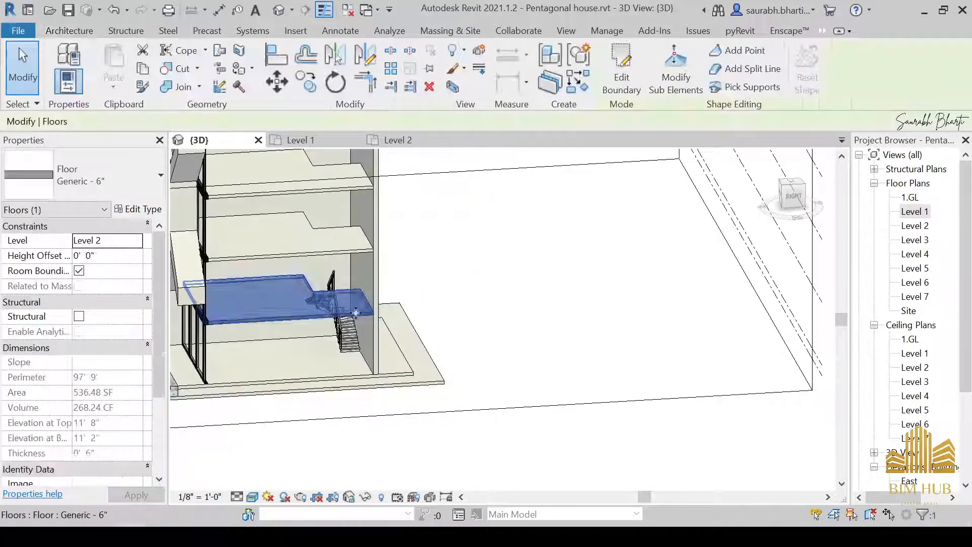
pyautogui.doubleClick(915, 226)
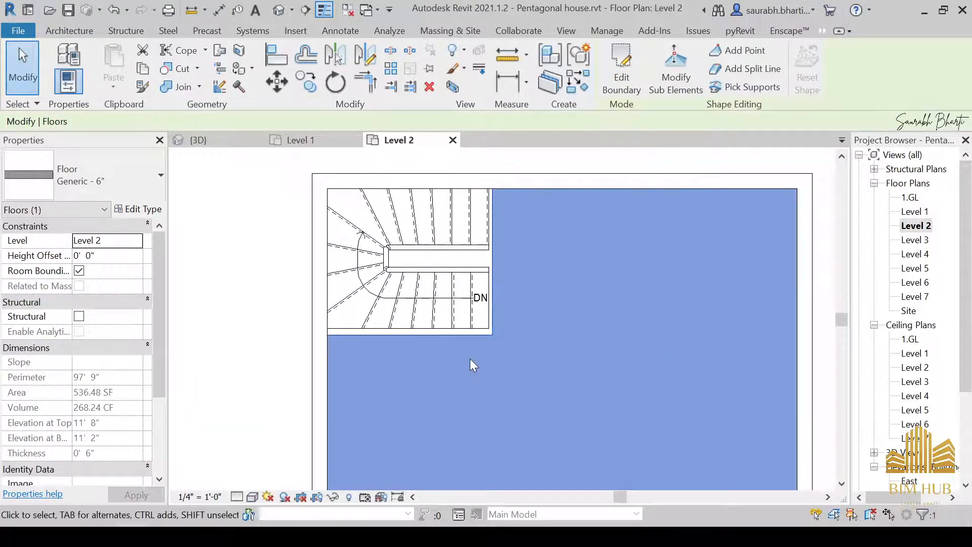
pyautogui.press('Escape')
pyautogui.scroll(3, 463, 332)
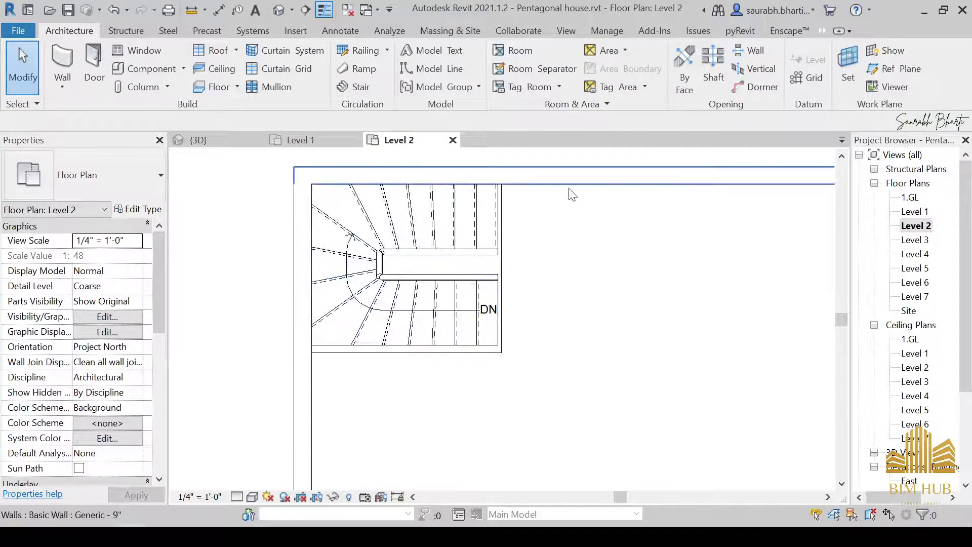
pyautogui.click(557, 221)
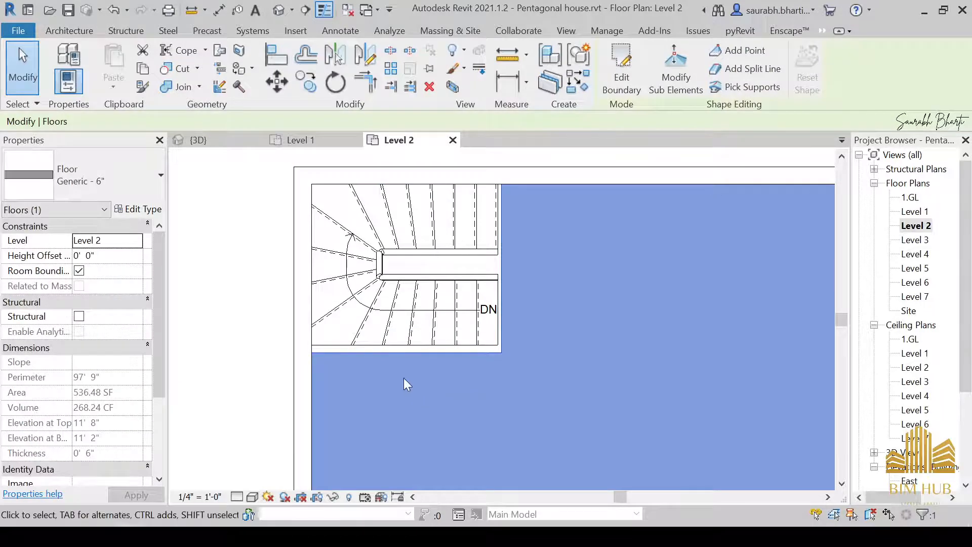
# Step: Open the Level 3 floor plan, start editing the stair shaft opening's sketch, and show that sketch in the Level 1 floor plan
pyautogui.doubleClick(916, 240)
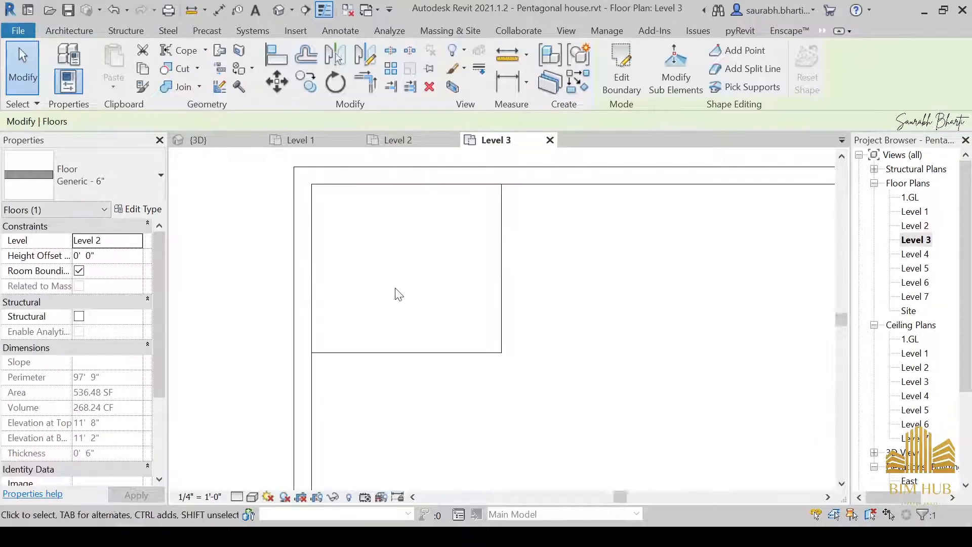
pyautogui.press('Escape')
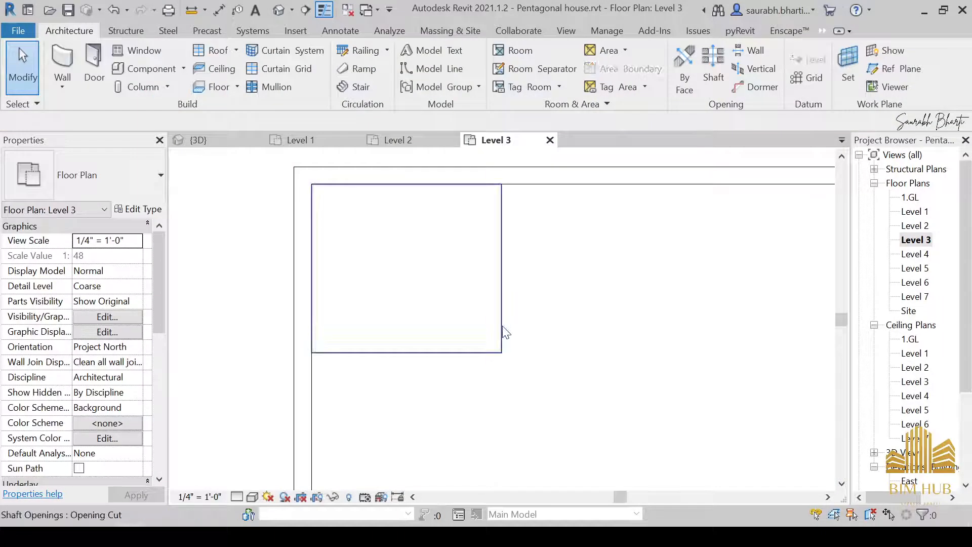
pyautogui.click(502, 326)
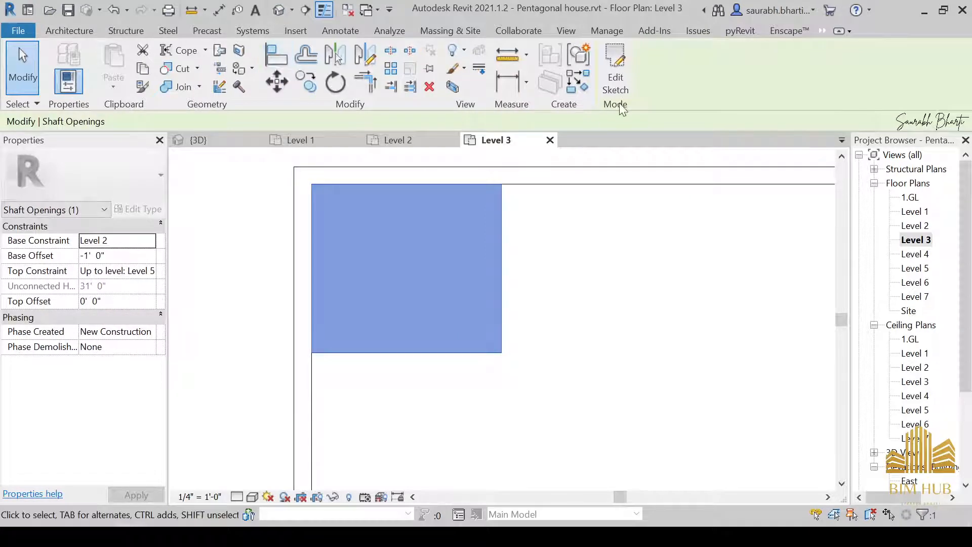
pyautogui.click(615, 71)
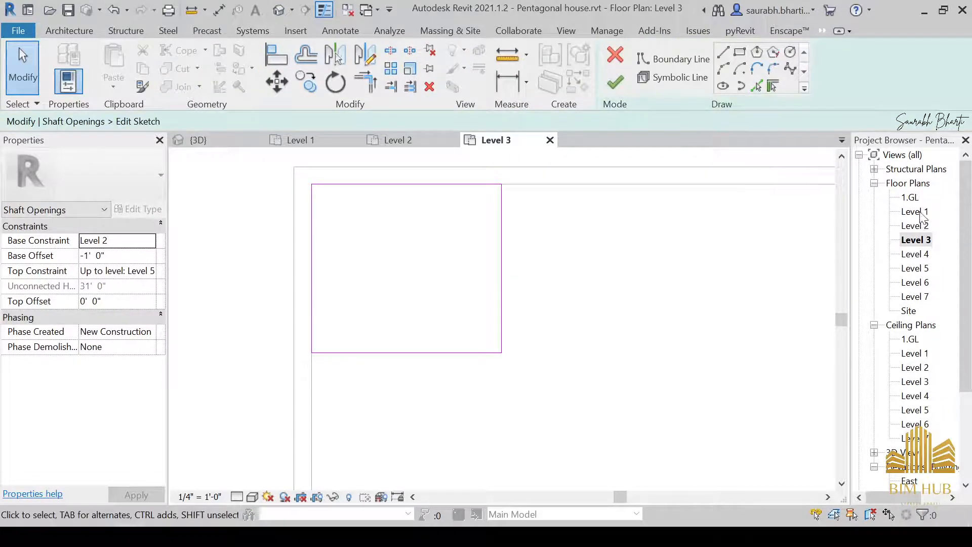
pyautogui.doubleClick(916, 211)
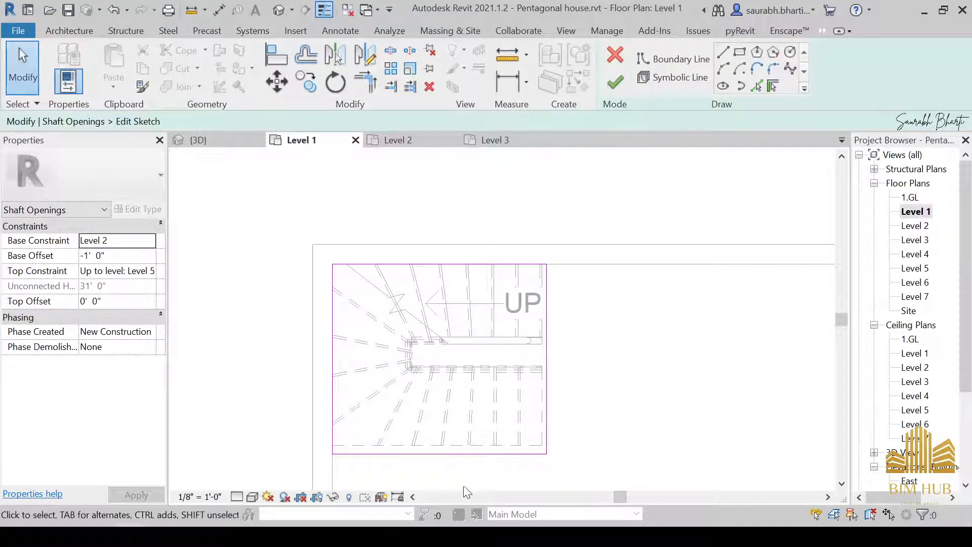
# Step: Move the shaft sketch's two free boundaries onto the stair's lower outer edge and the open end of its flights, making it 6' 11" deep
pyautogui.scroll(3, 466, 491)
pyautogui.moveTo(434, 438)
pyautogui.mouseDown()
pyautogui.moveTo(451, 390)
pyautogui.moveTo(446, 428)
pyautogui.mouseUp()
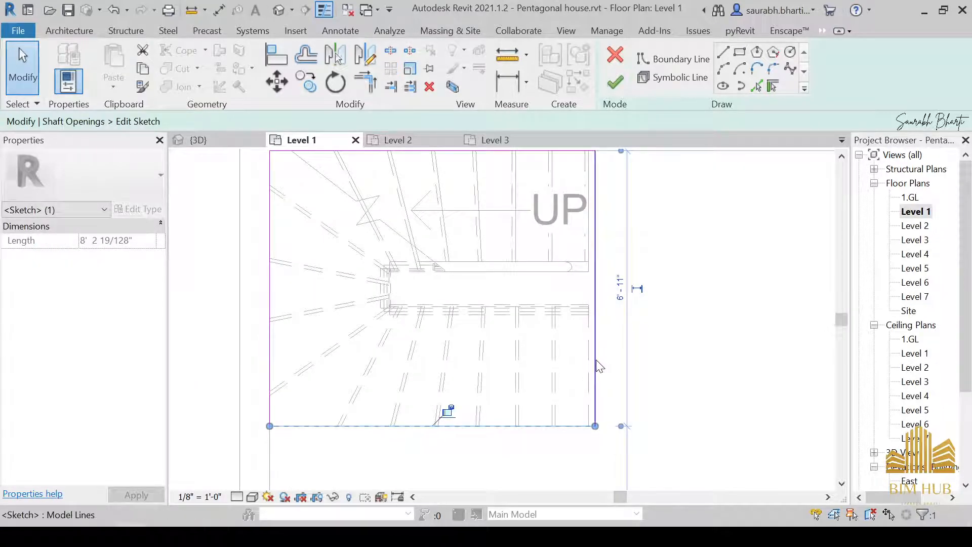
pyautogui.scroll(3, 596, 361)
pyautogui.scroll(-5, 579, 363)
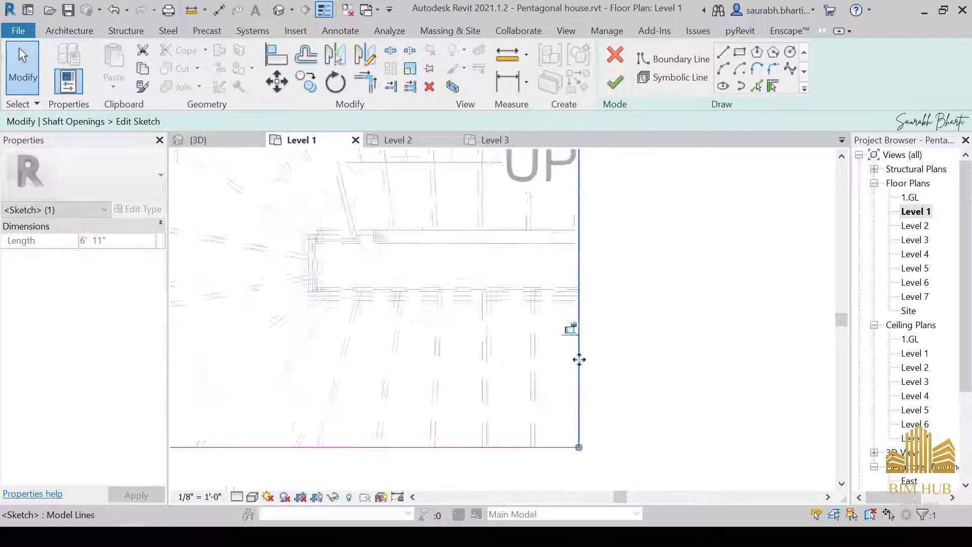
pyautogui.moveTo(463, 357); pyautogui.dragTo(474, 360, button='middle')
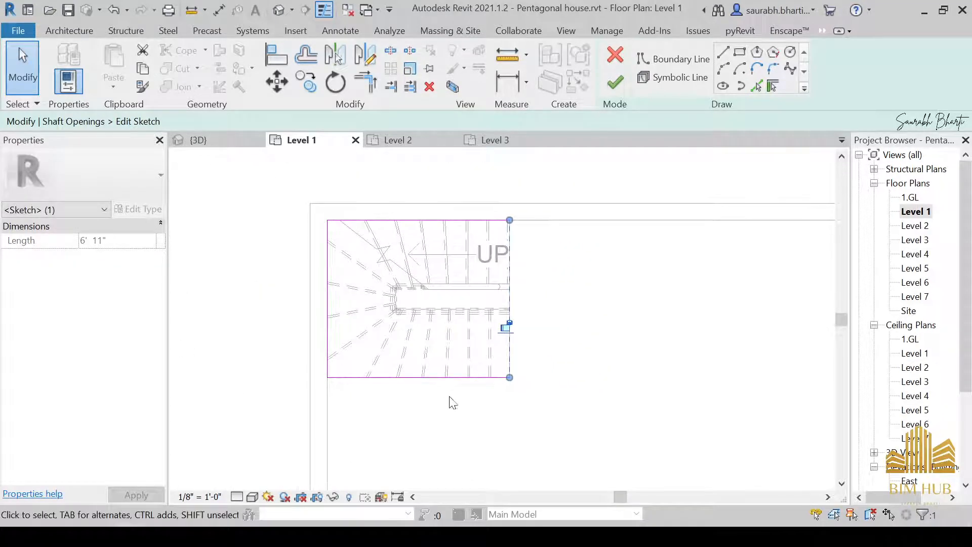
# Step: Extend the shaft opening's lower boundary outward beyond the stair's lower flight, and leave the Align command without aligning anything
pyautogui.moveTo(428, 377); pyautogui.dragTo(434, 425)
pyautogui.click(441, 413)
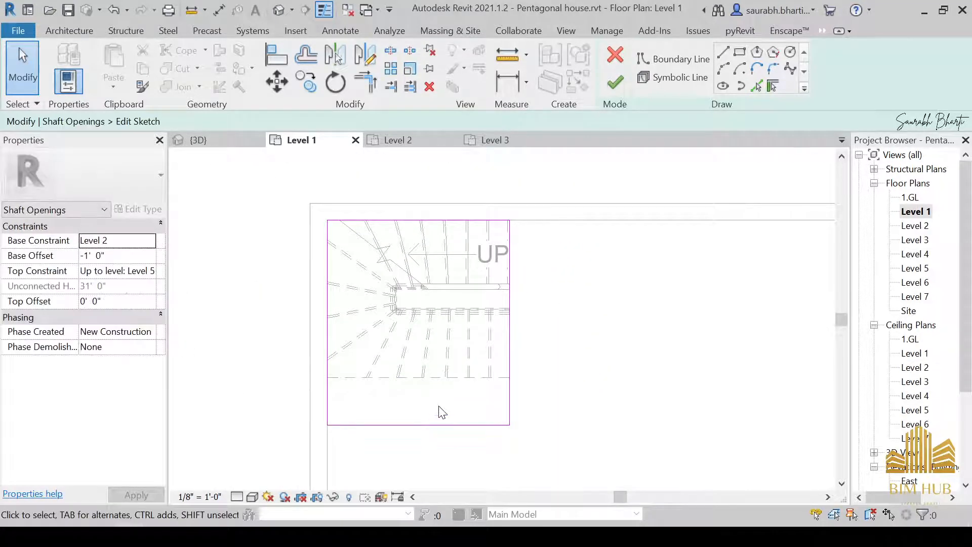
pyautogui.press('l')
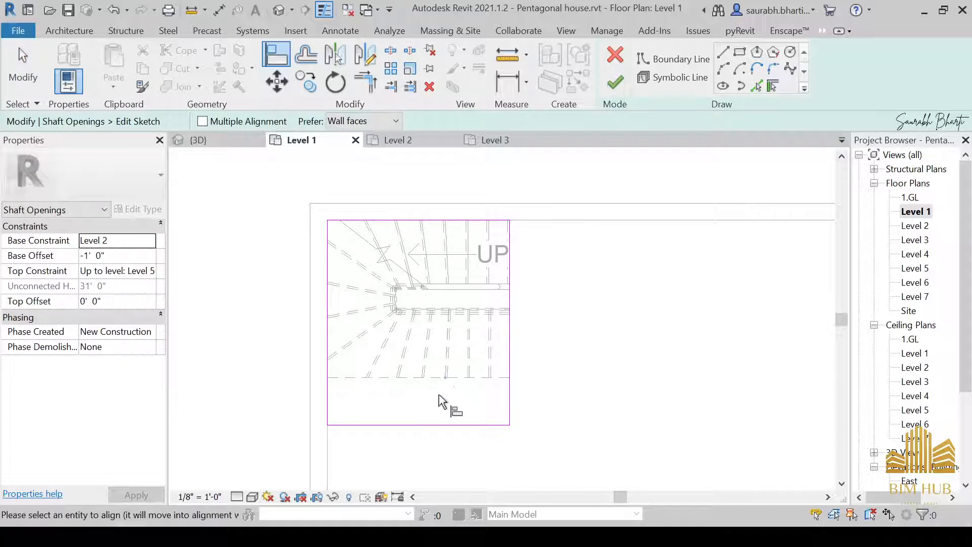
pyautogui.press('Escape')
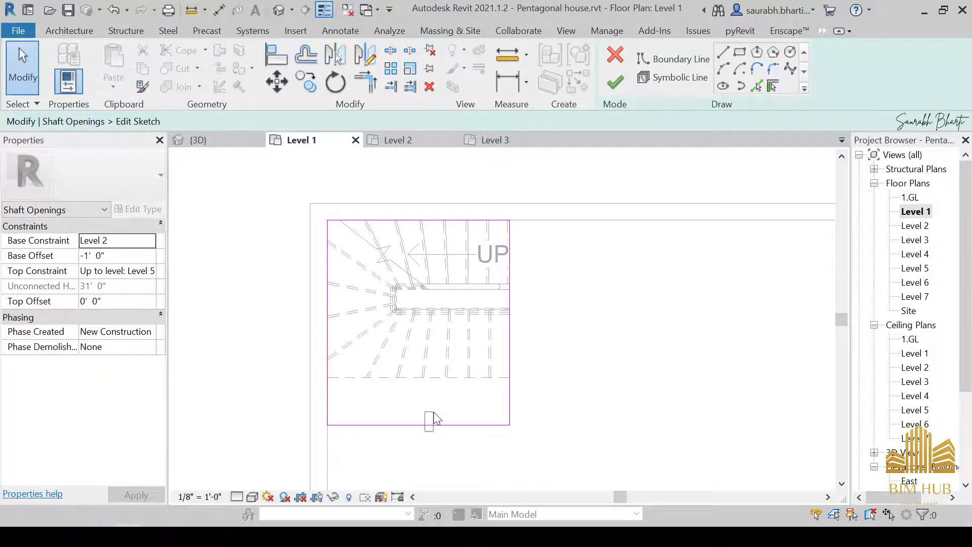
# Step: Replace the shaft sketch's lower boundary with a line along the stair's lower outer edge, trim it to the sides, and finish the sketch
pyautogui.moveTo(432, 425); pyautogui.dragTo(434, 378)
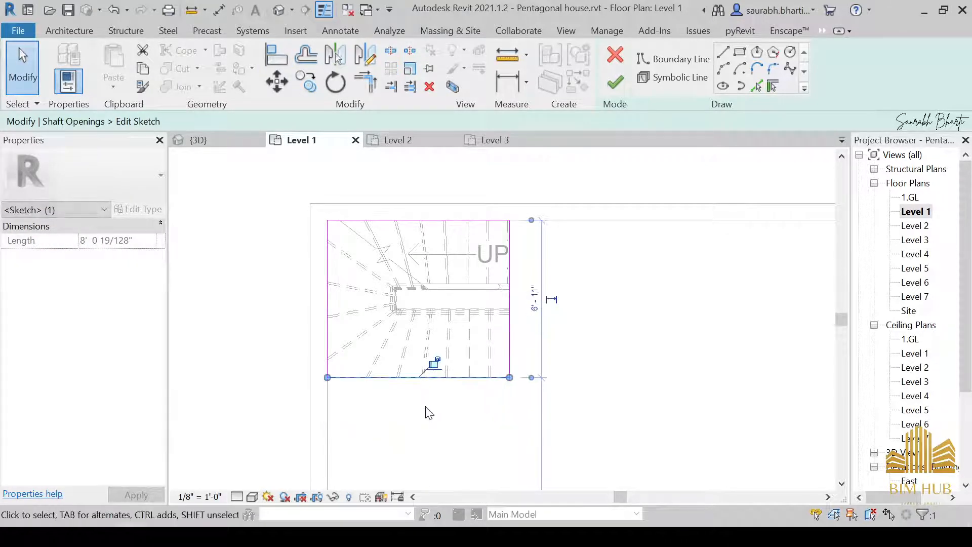
pyautogui.hotkey('ctrl', 'z')
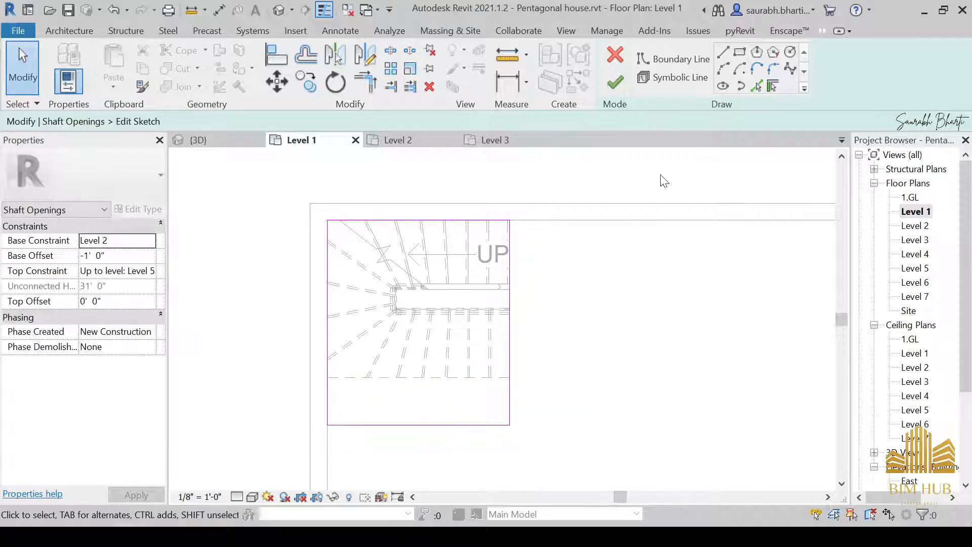
pyautogui.click(756, 86)
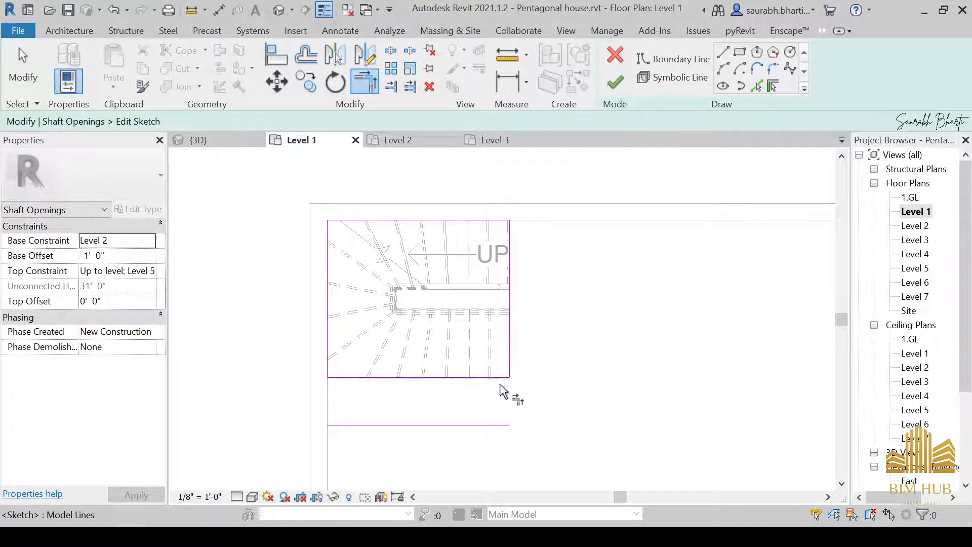
pyautogui.moveTo(459, 437); pyautogui.dragTo(460, 428)
pyautogui.press('Delete')
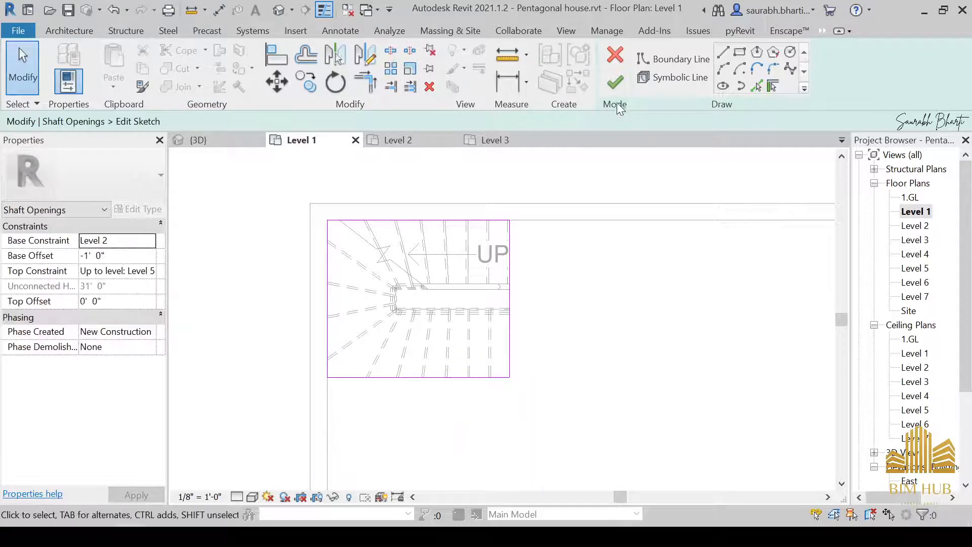
pyautogui.click(615, 82)
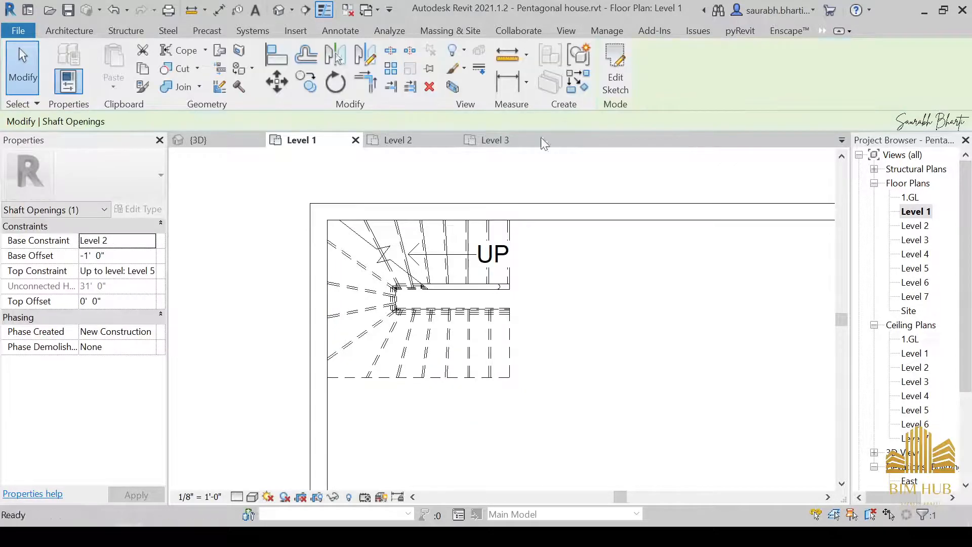
# Step: In the 3D view, copy the My Stair stair and paste it aligned to Level 2, Level 3 and Level 4
pyautogui.click(285, 9)
pyautogui.keyDown('shift'); pyautogui.moveTo(349, 263); pyautogui.dragTo(362, 347, button='middle'); pyautogui.keyUp('shift')
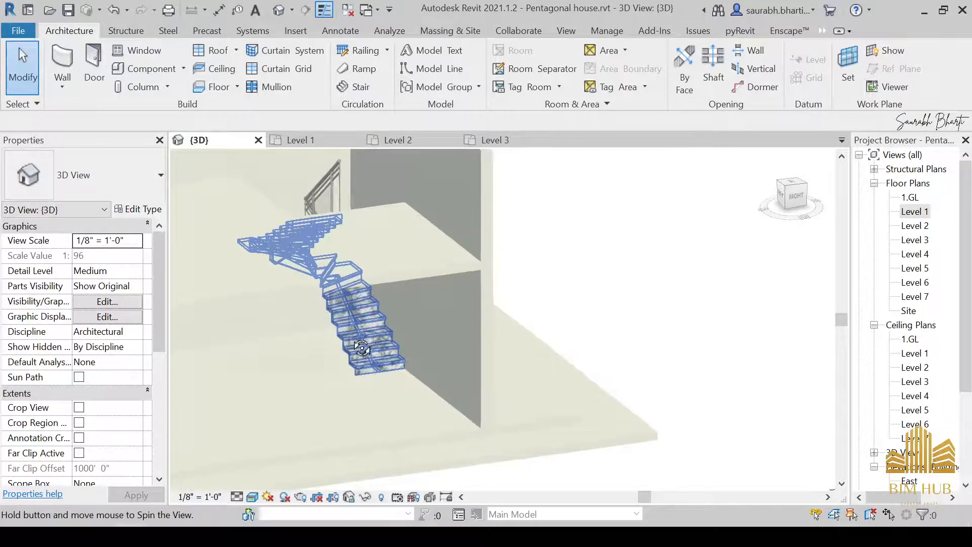
pyautogui.scroll(-5, 362, 349)
pyautogui.keyDown('shift'); pyautogui.moveTo(367, 386); pyautogui.dragTo(380, 445, button='middle'); pyautogui.keyUp('shift')
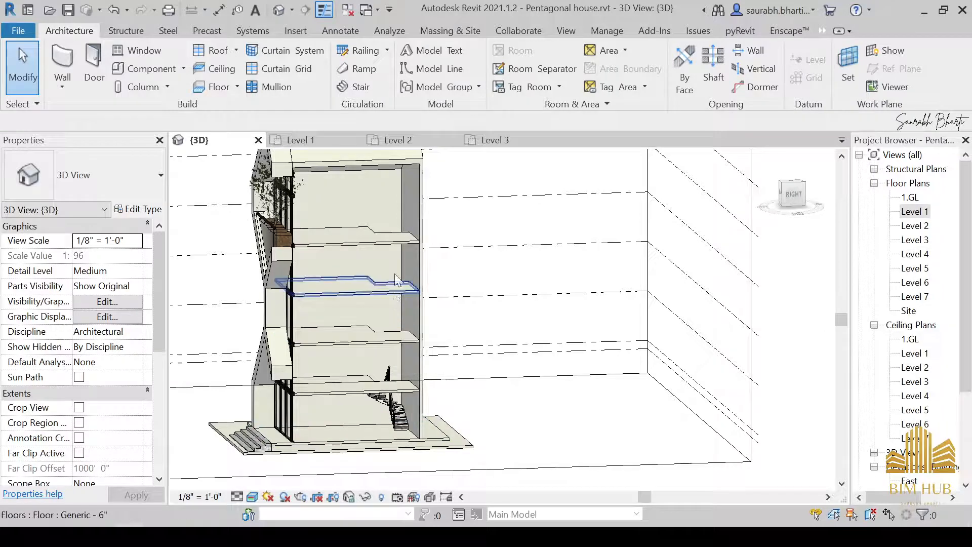
pyautogui.click(404, 419)
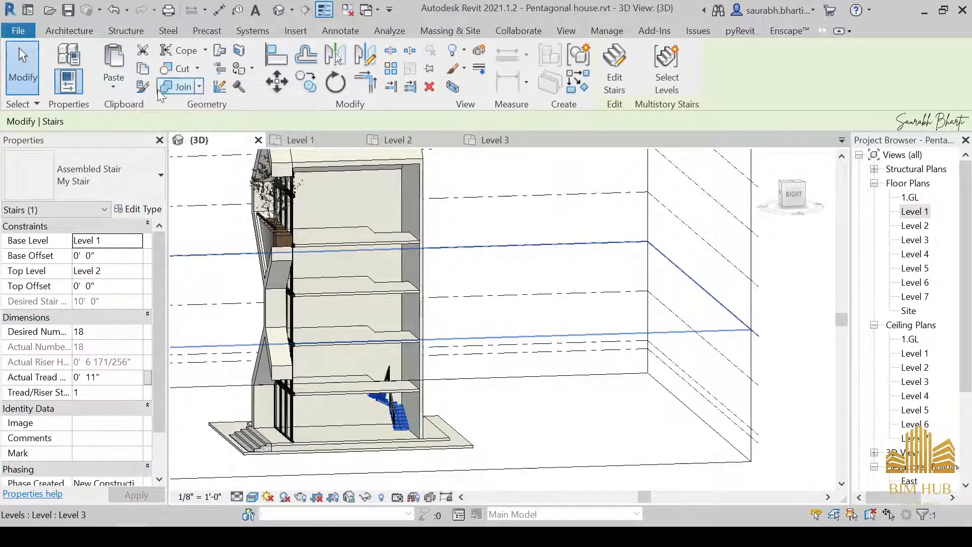
pyautogui.click(114, 84)
pyautogui.click(136, 136)
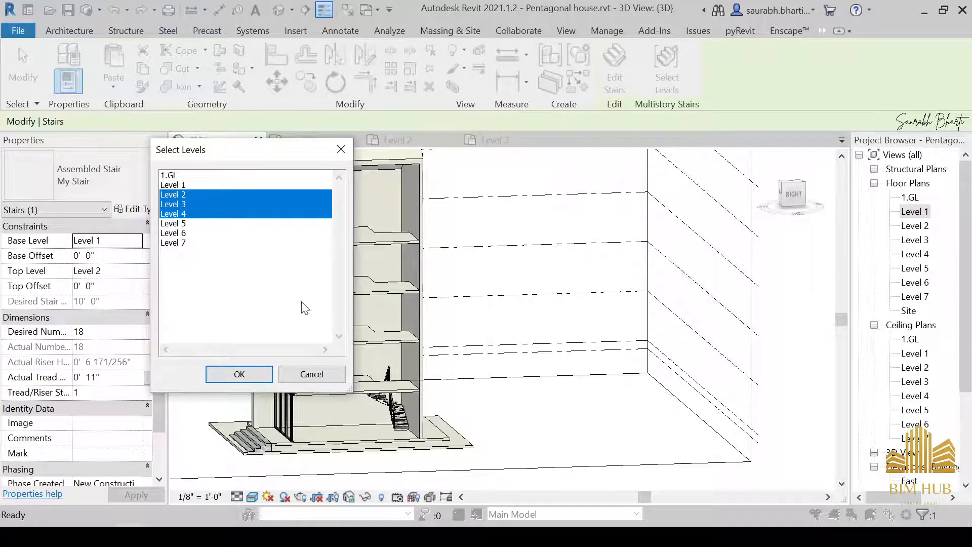
pyautogui.click(257, 376)
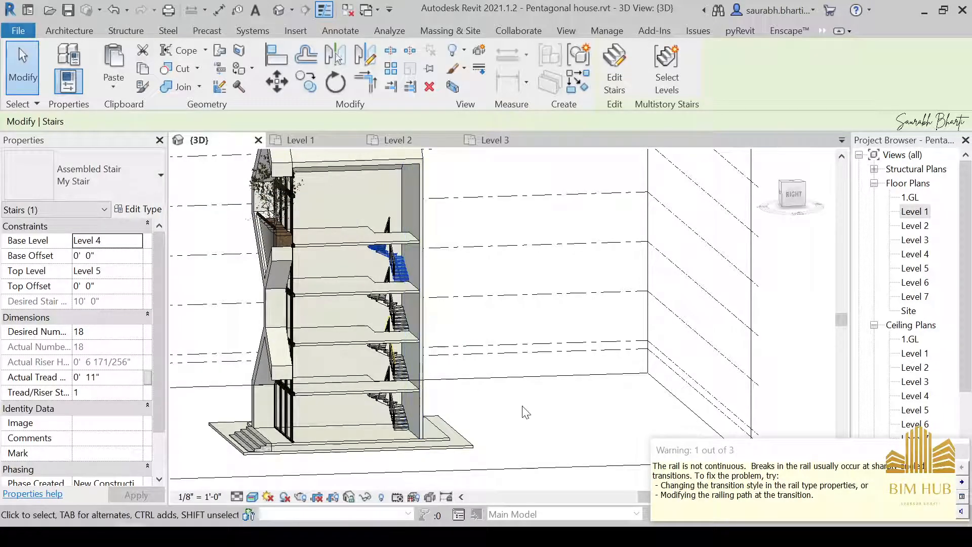
# Step: Examine the stacked stairs and floor openings from the side and front of the house in 3D
pyautogui.keyDown('shift'); pyautogui.moveTo(525, 412); pyautogui.dragTo(439, 361, button='middle'); pyautogui.keyUp('shift')
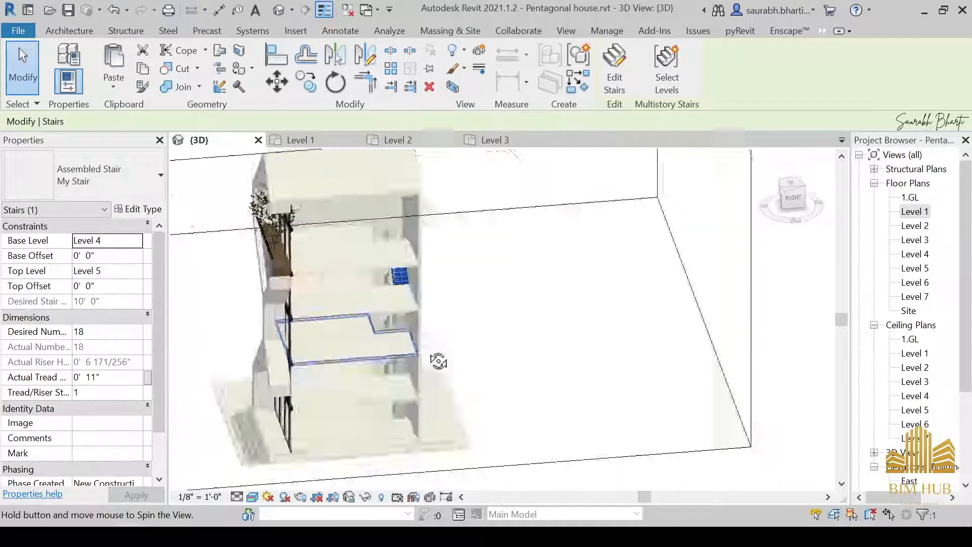
pyautogui.press('Escape')
pyautogui.scroll(5, 450, 356)
pyautogui.keyDown('shift'); pyautogui.moveTo(409, 315); pyautogui.dragTo(427, 278, button='middle'); pyautogui.keyUp('shift')
pyautogui.scroll(-5, 418, 289)
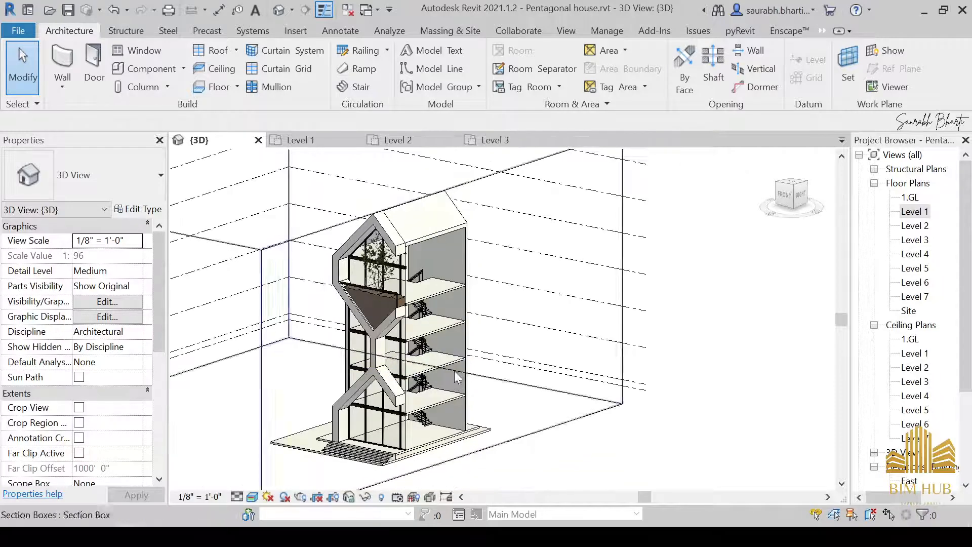
pyautogui.click(373, 252)
pyautogui.keyDown('shift'); pyautogui.moveTo(373, 251); pyautogui.dragTo(886, 253, button='middle'); pyautogui.keyUp('shift')
pyautogui.press('Escape')
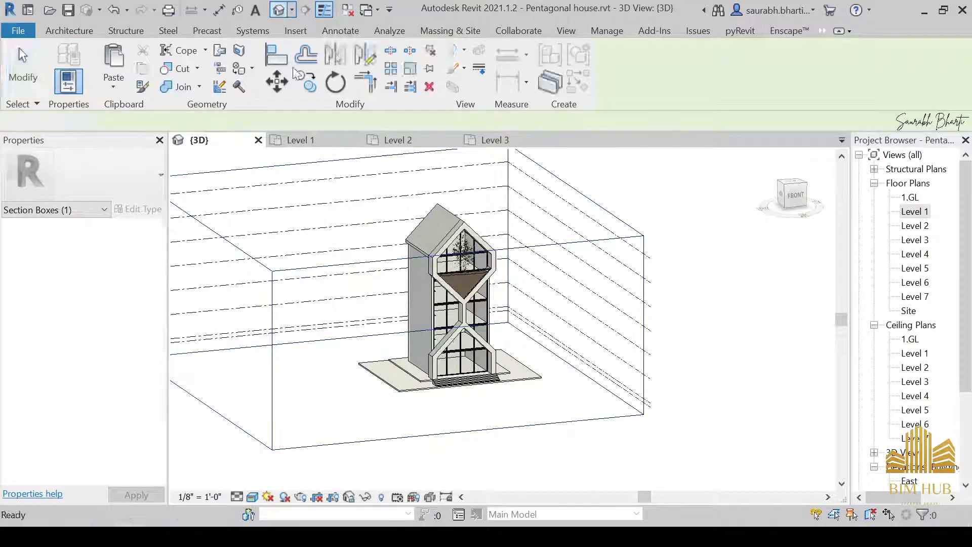
pyautogui.keyDown('shift'); pyautogui.moveTo(558, 408); pyautogui.dragTo(633, 400, button='middle'); pyautogui.keyUp('shift')
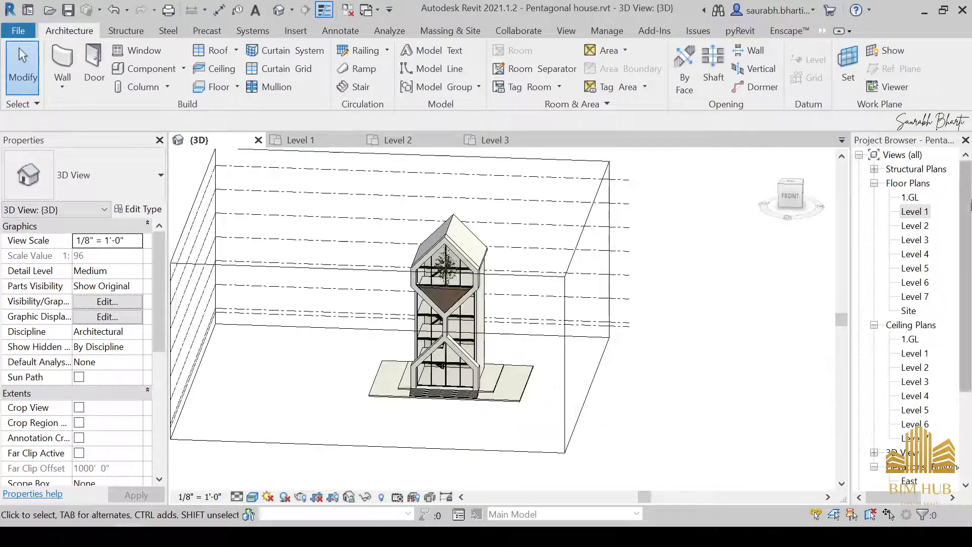
pyautogui.keyDown('shift'); pyautogui.moveTo(543, 380); pyautogui.dragTo(547, 350, button='middle'); pyautogui.keyUp('shift')
pyautogui.scroll(3, 437, 375)
# Step: Open the Level 1 floor plan and examine the ground floor in the house's reference photo
pyautogui.doubleClick(914, 211)
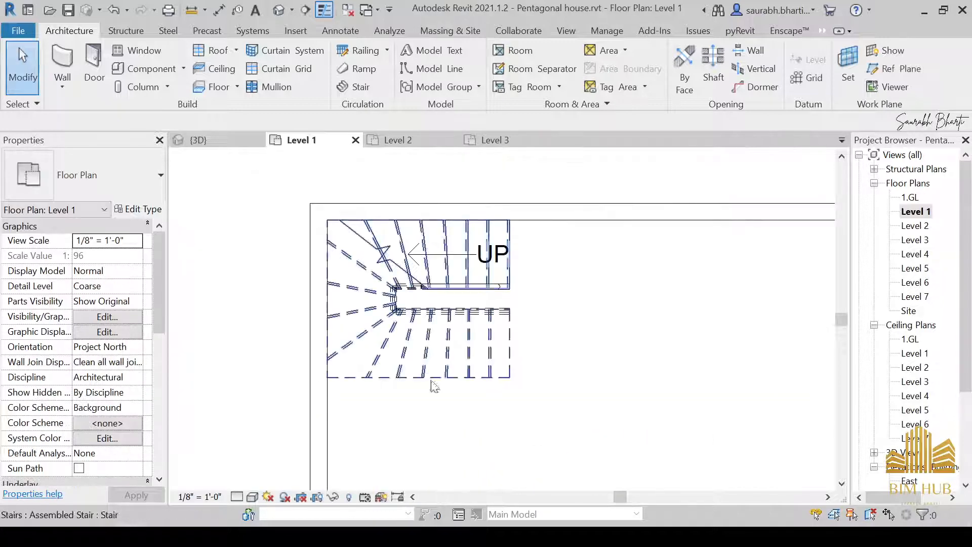
pyautogui.moveTo(430, 384); pyautogui.dragTo(525, 380, button='middle')
pyautogui.scroll(-4, 417, 358)
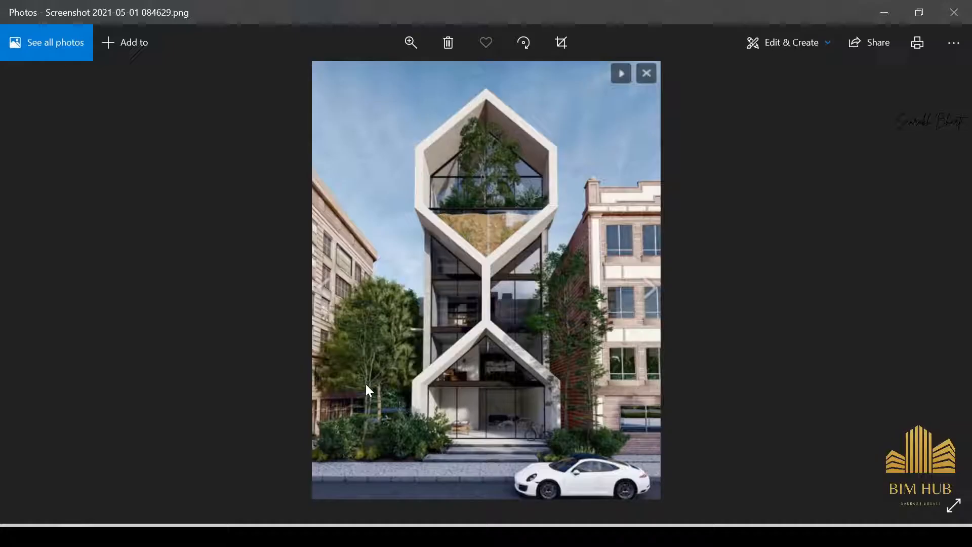
pyautogui.scroll(2, 482, 375)
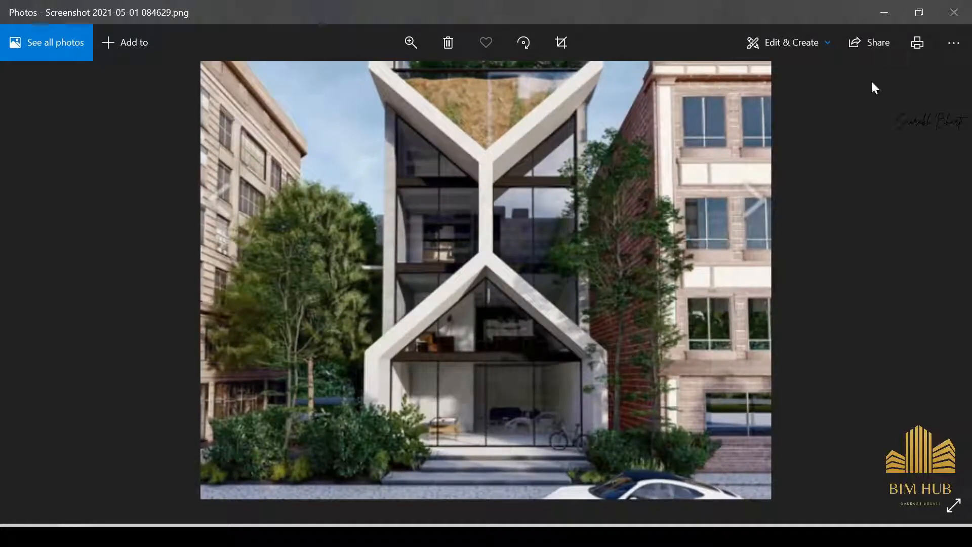
pyautogui.click(892, 11)
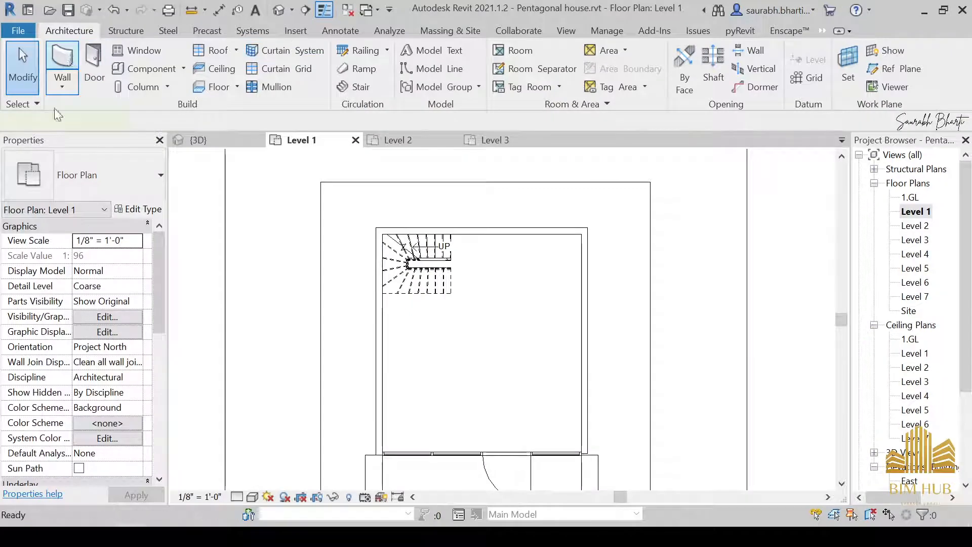
# Step: Start a wall and duplicate the Generic - 9" type as Generic - 4.5", with its structure layer 4.5" thick
pyautogui.press('w')
pyautogui.press('a')
pyautogui.click(114, 181)
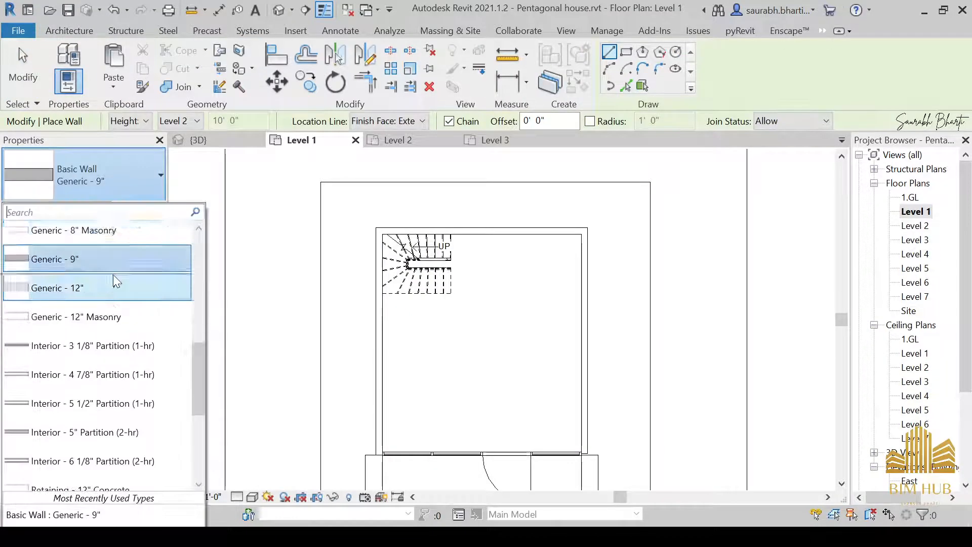
pyautogui.click(105, 182)
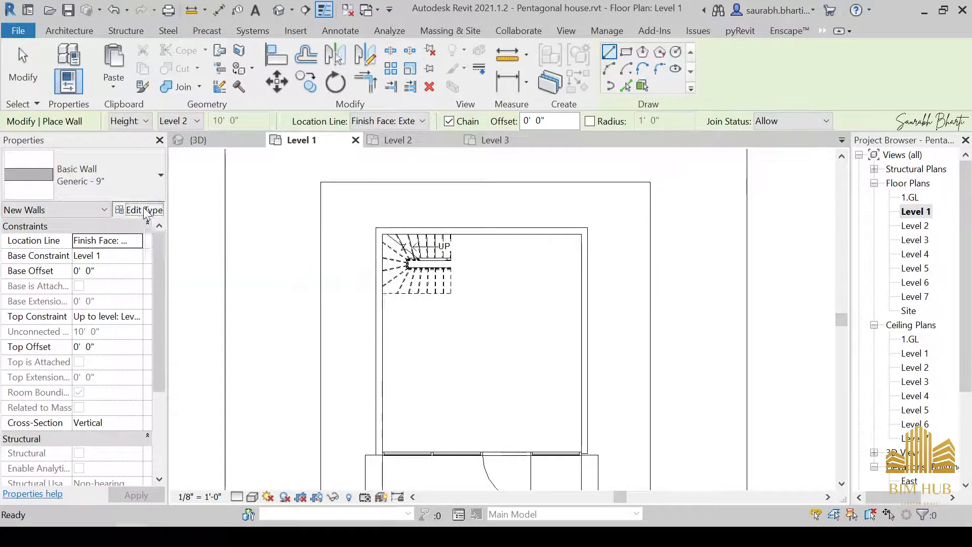
pyautogui.click(146, 211)
pyautogui.click(679, 87)
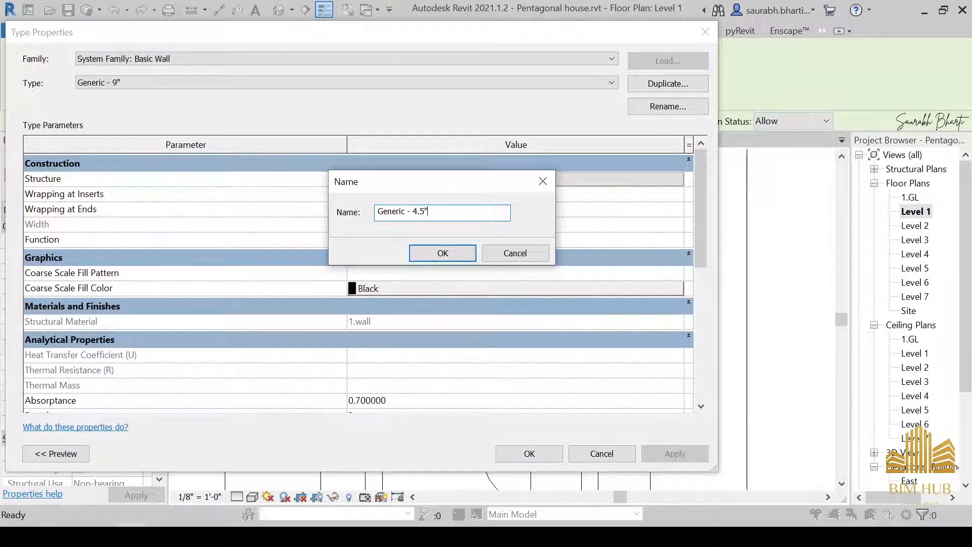
pyautogui.click(454, 251)
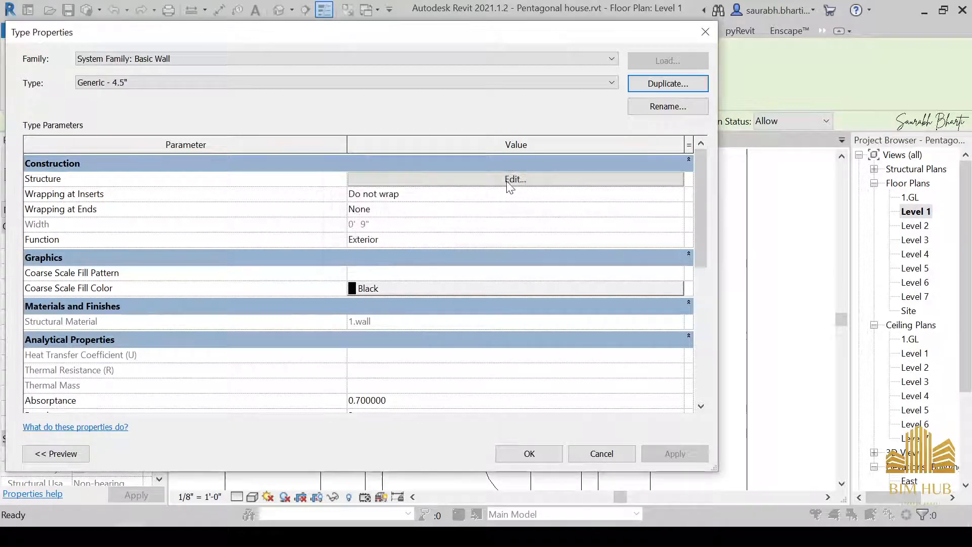
pyautogui.click(482, 180)
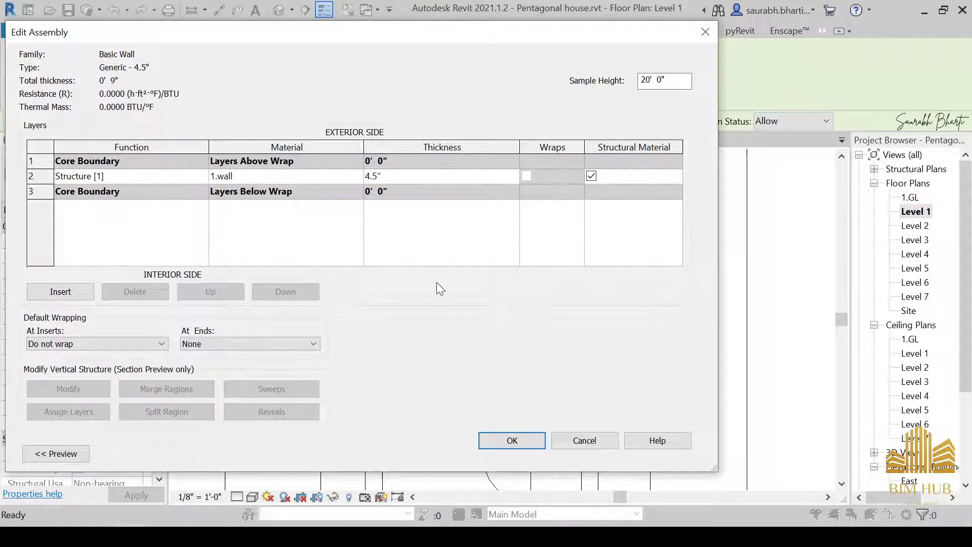
pyautogui.click(503, 435)
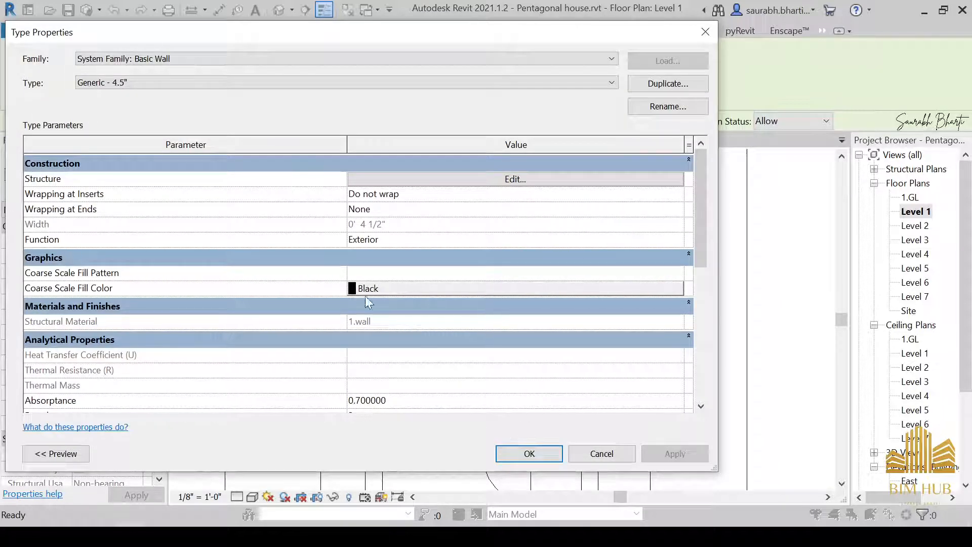
pyautogui.click(534, 458)
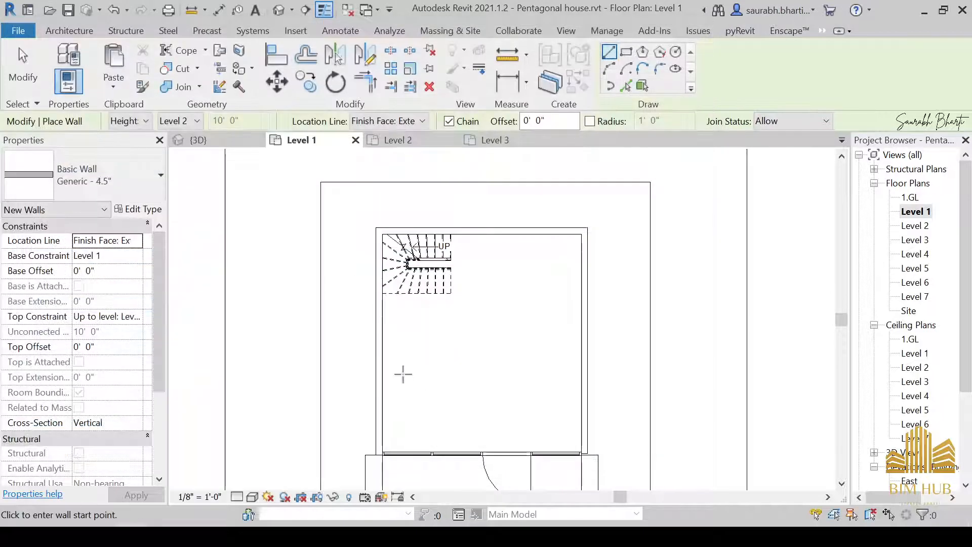
# Step: Draw a Generic - 4.5" wall 12' 0" long from the side wall along the stair's lower outer edge, and end the chain
pyautogui.scroll(3, 397, 321)
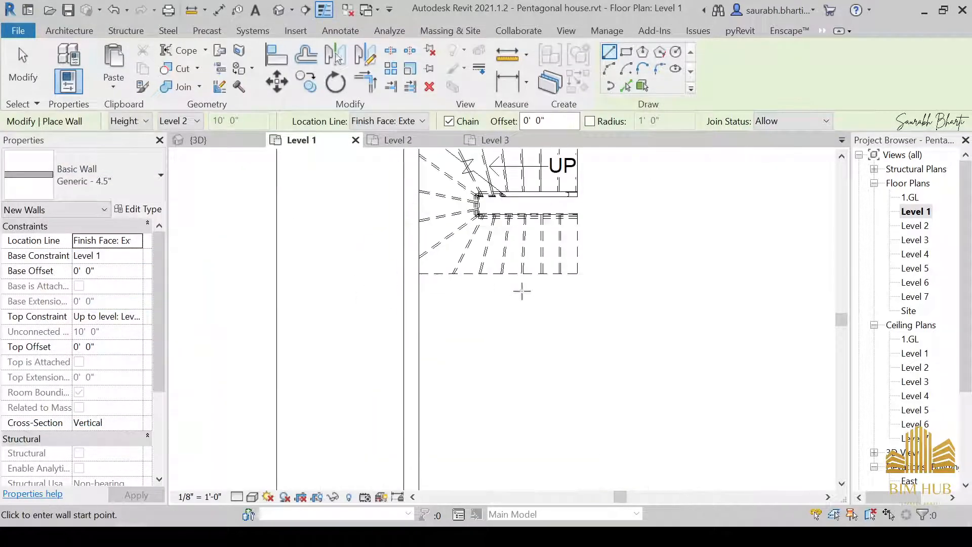
pyautogui.click(419, 274)
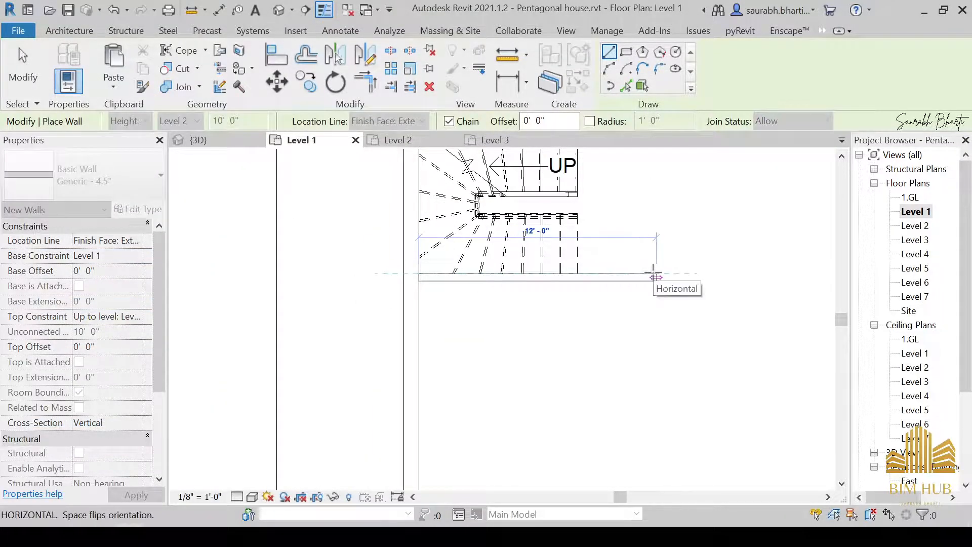
pyautogui.click(656, 277)
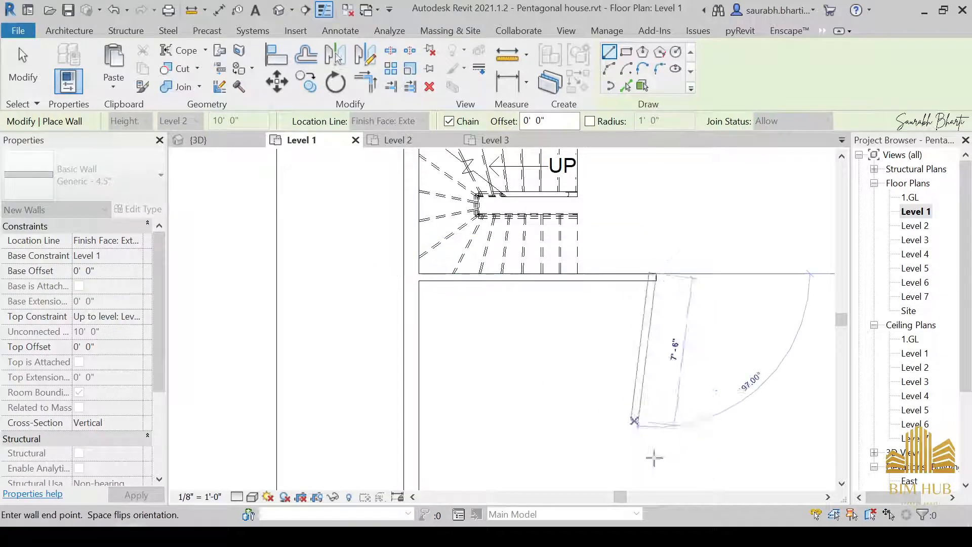
pyautogui.scroll(-2, 666, 457)
pyautogui.moveTo(659, 460); pyautogui.dragTo(630, 423, button='middle')
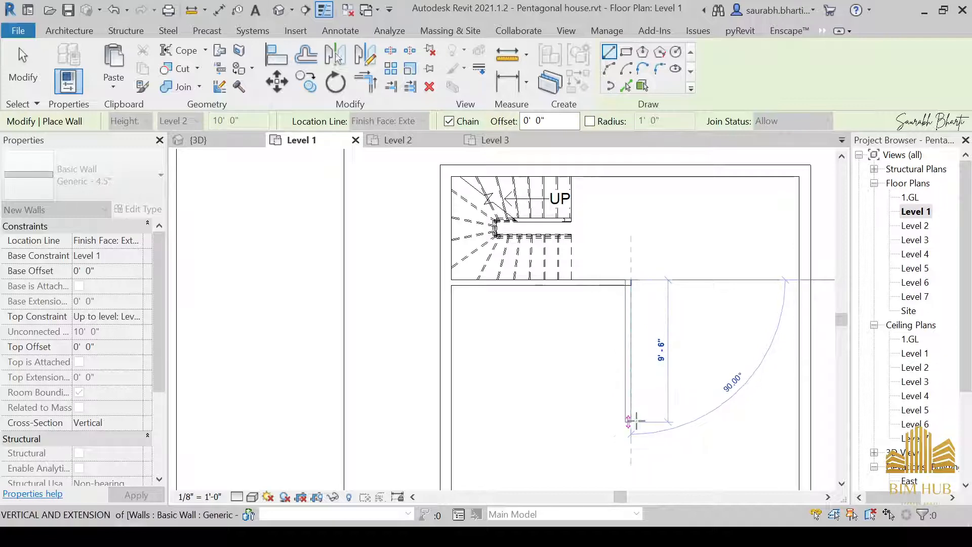
pyautogui.press('Escape')
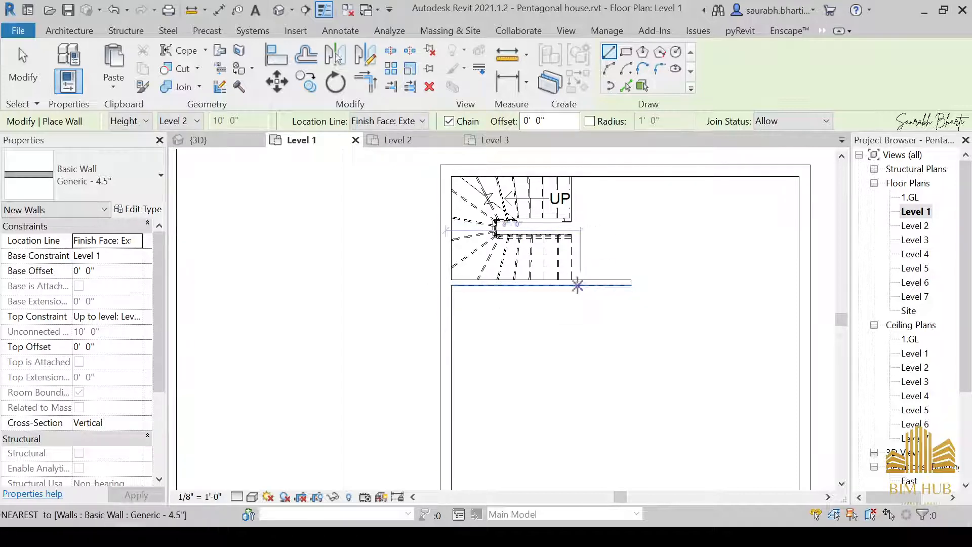
pyautogui.scroll(3, 451, 286)
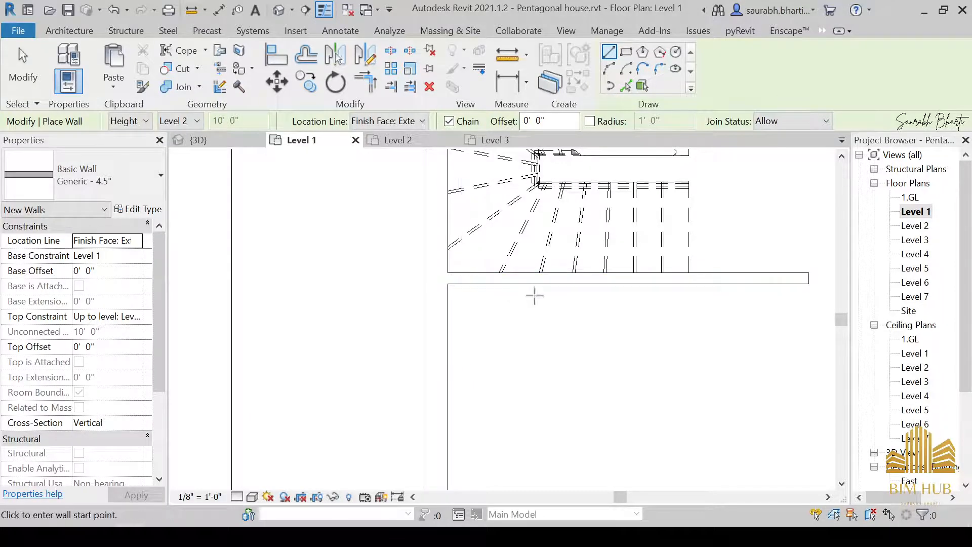
pyautogui.scroll(-3, 641, 298)
pyautogui.scroll(-1, 693, 297)
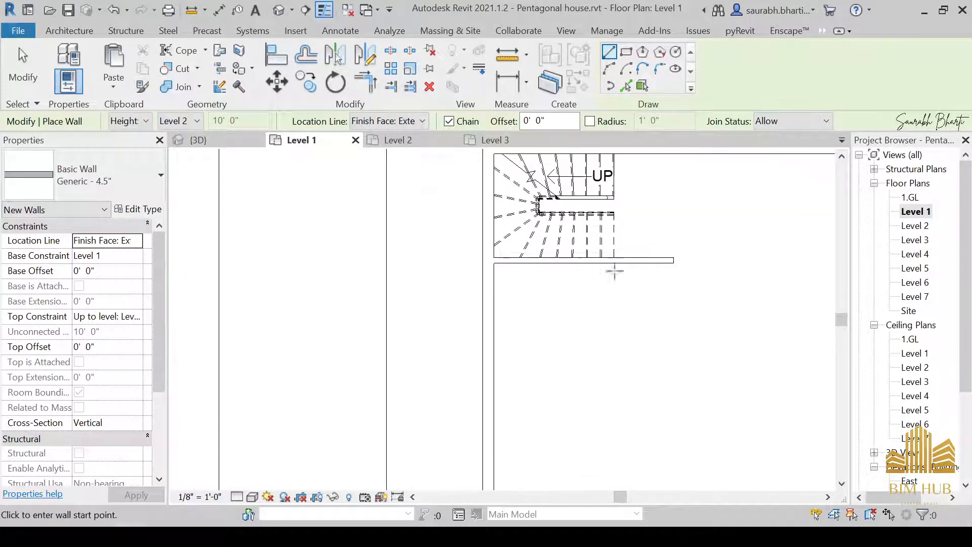
pyautogui.click(631, 265)
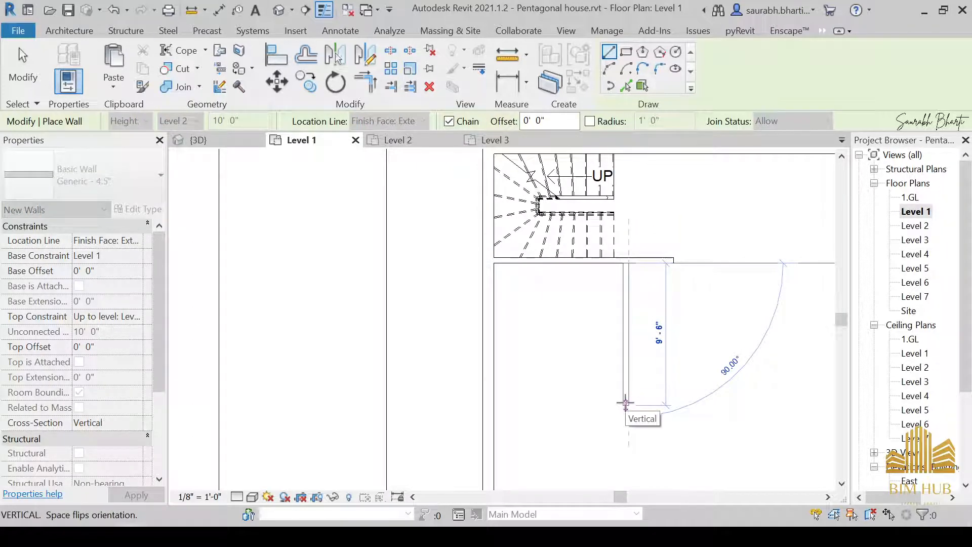
pyautogui.press('Escape')
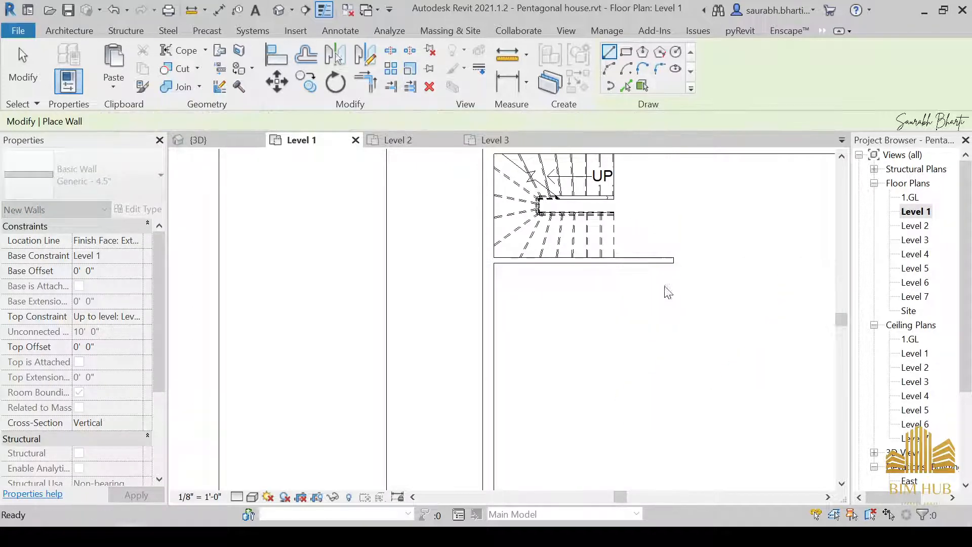
# Step: Draw Generic - 4.5" walls from the free end of the stair-side wall, 9' 6" down and back to the side wall, enclosing a room
pyautogui.click(672, 263)
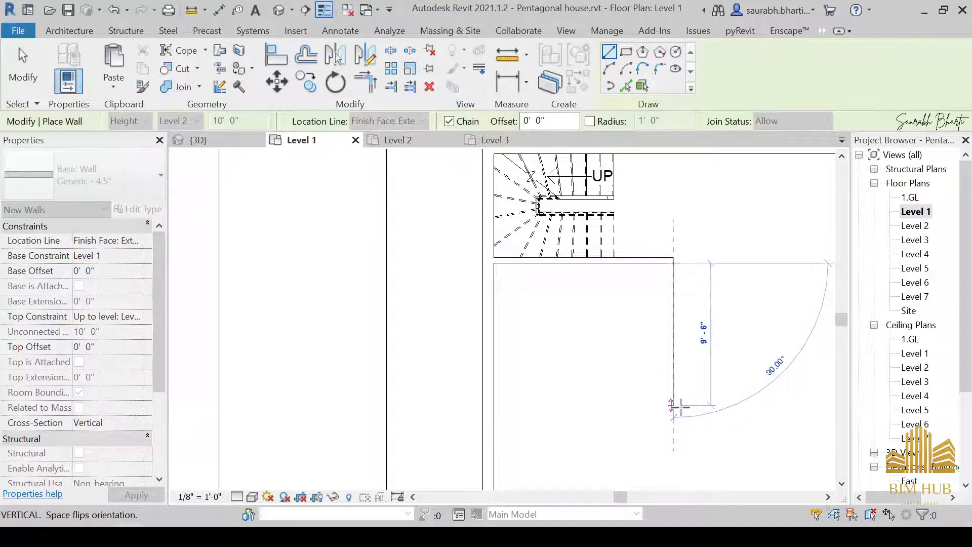
pyautogui.click(673, 403)
pyautogui.click(494, 404)
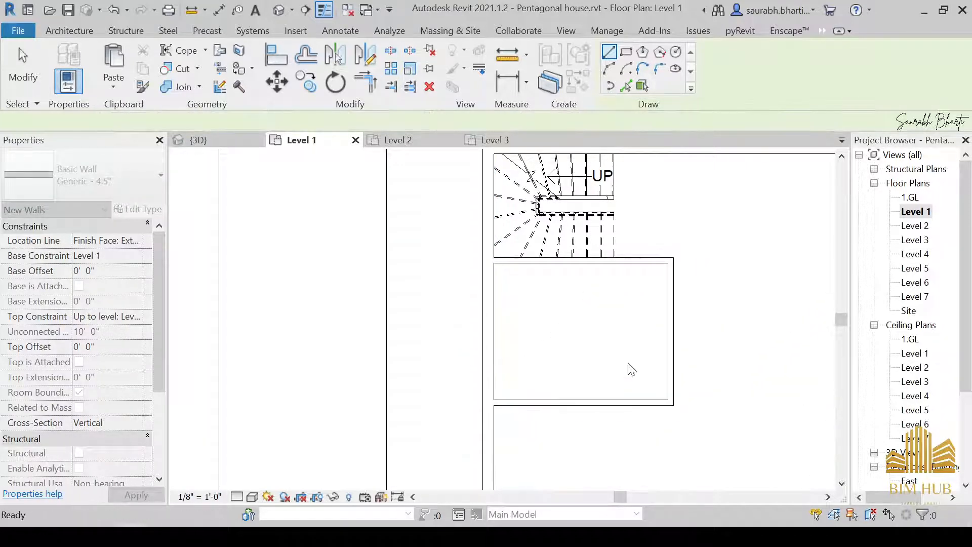
pyautogui.press('Escape')
pyautogui.press('Escape')
# Step: Try to set the spacing between the room's upper and lower walls to 10' by moving the upper wall
pyautogui.scroll(2, 628, 279)
pyautogui.click(625, 262)
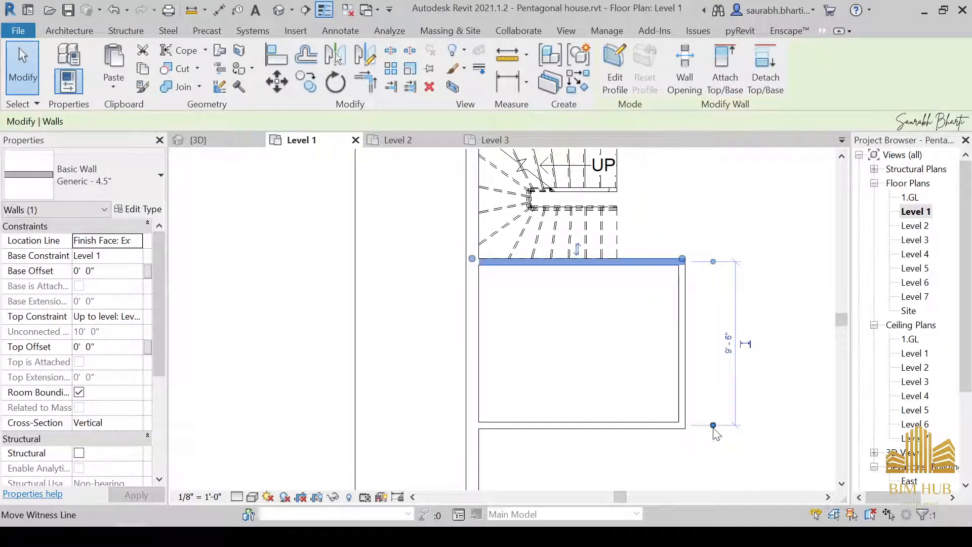
pyautogui.click(727, 340)
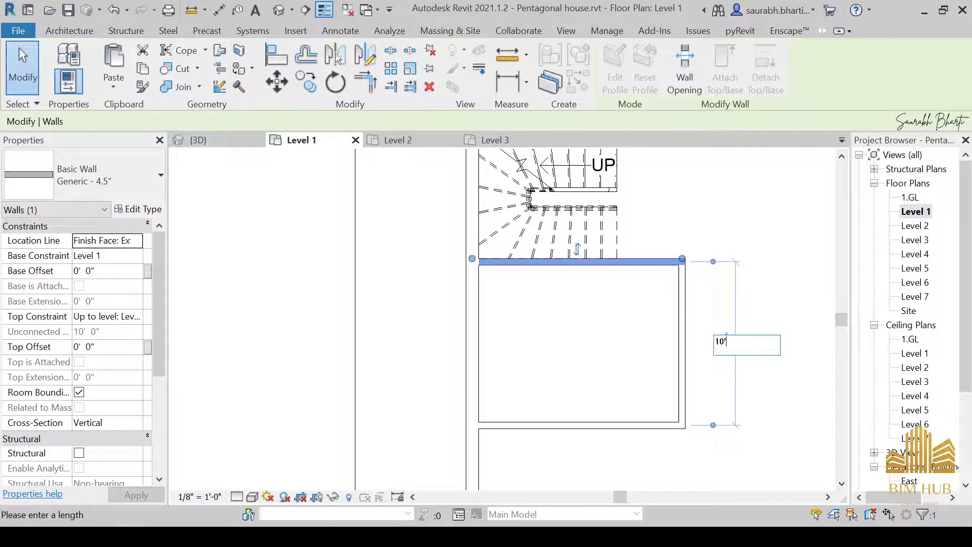
pyautogui.press('Return')
pyautogui.press('Escape')
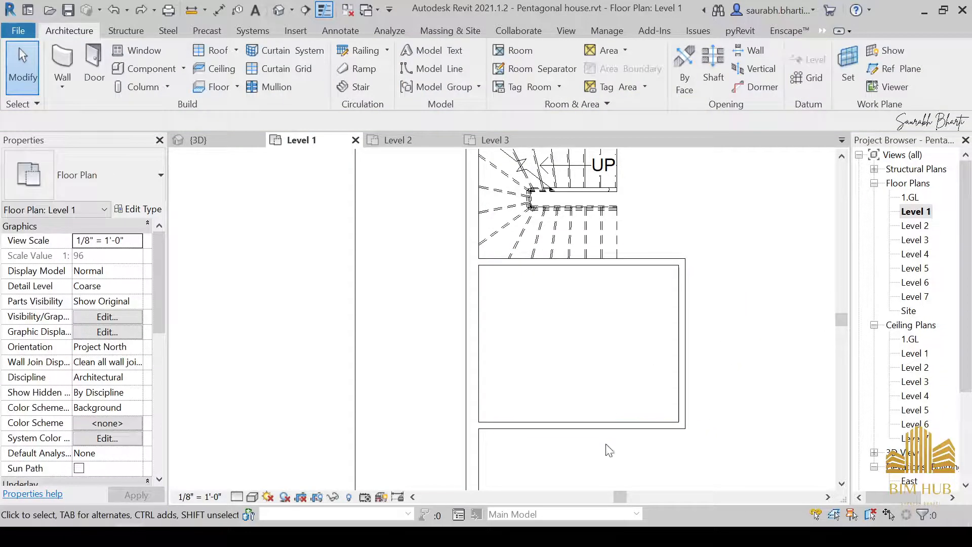
pyautogui.click(640, 263)
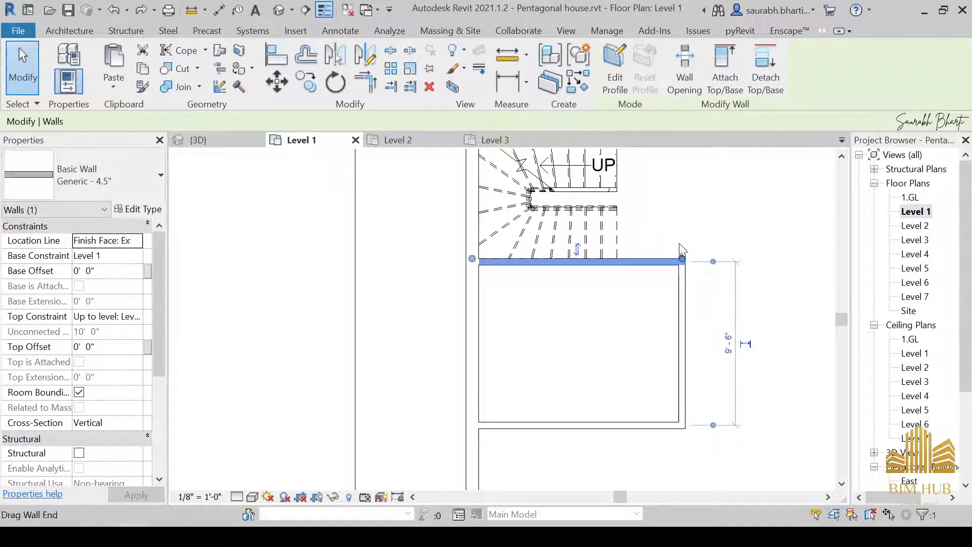
pyautogui.press('Escape')
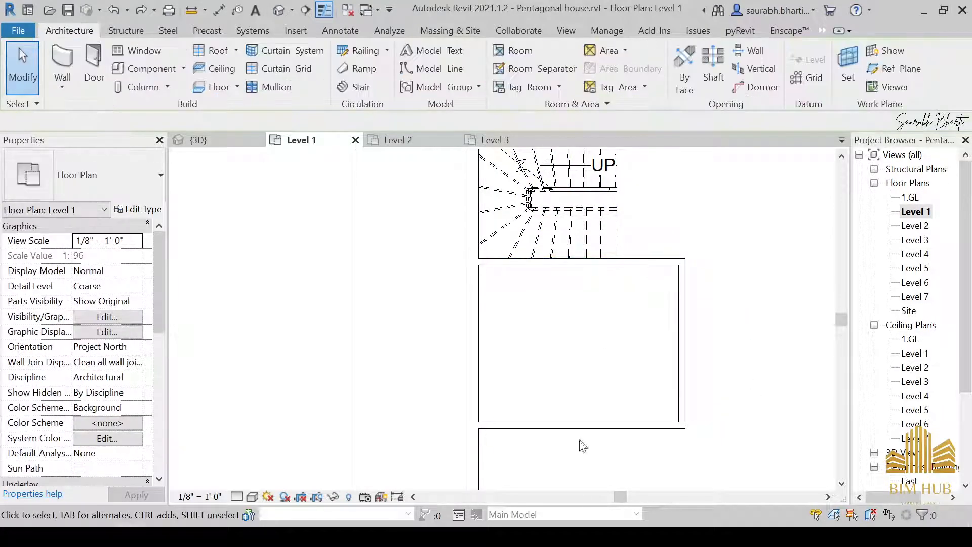
# Step: Move the room's lower wall so that it is 10' 9" from the upper wall
pyautogui.click(577, 426)
pyautogui.click(411, 340)
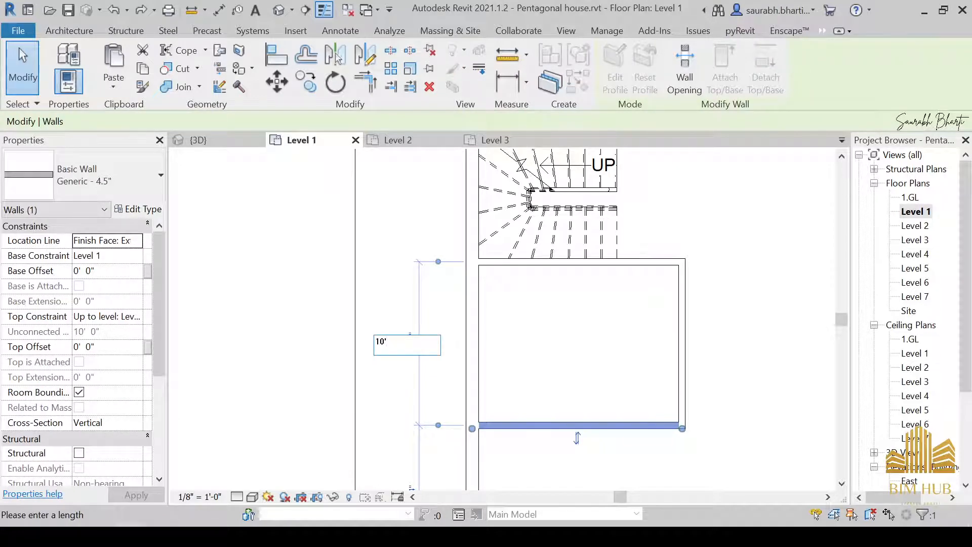
pyautogui.write('10\'9"')
pyautogui.press('Return')
pyautogui.press('Escape')
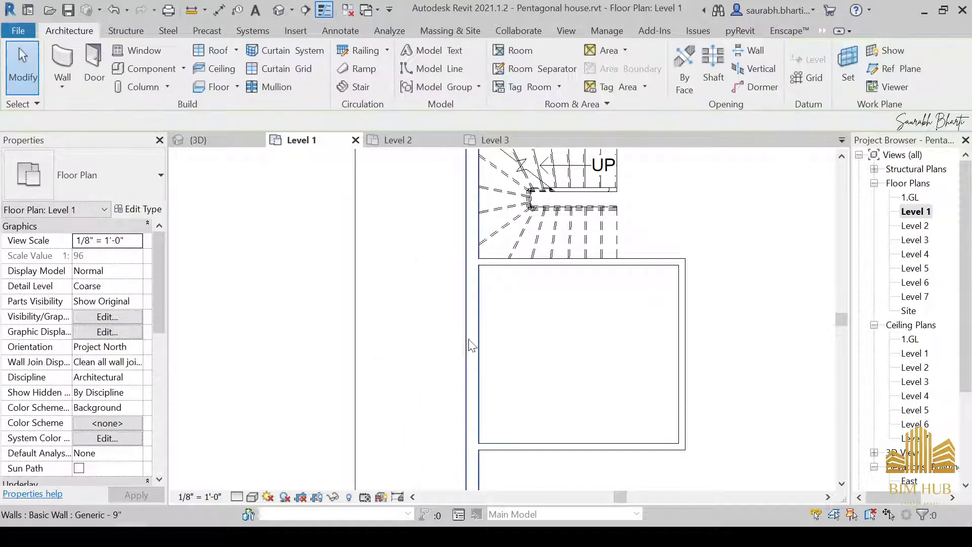
pyautogui.click(627, 264)
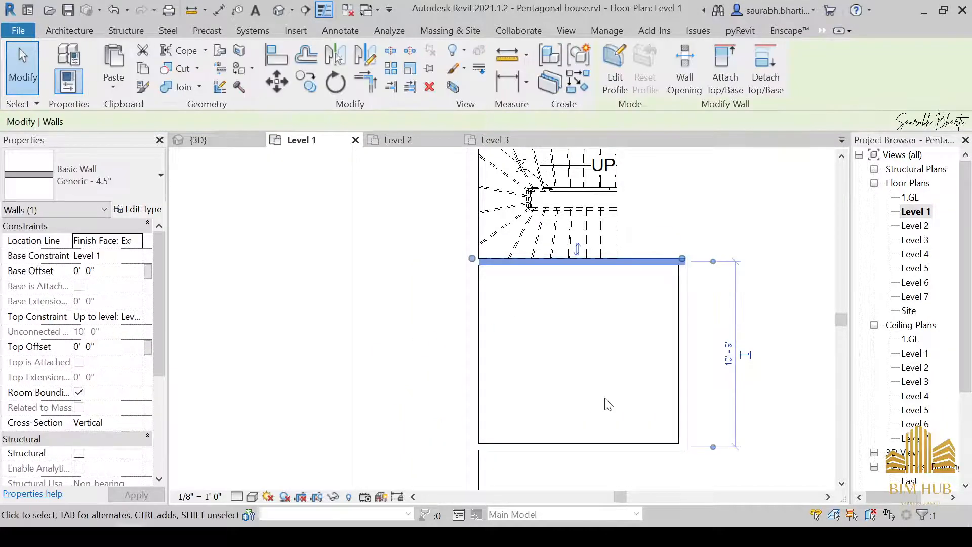
pyautogui.click(592, 446)
pyautogui.press('Escape')
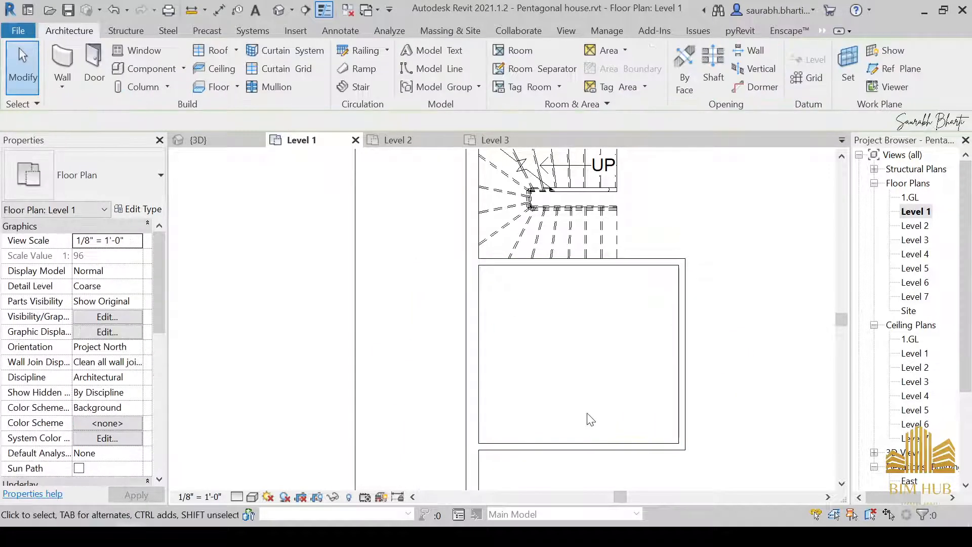
# Step: Add an aligned dimension between the centerlines of the room's upper and lower walls, placed outside the room
pyautogui.press('d')
pyautogui.press('i')
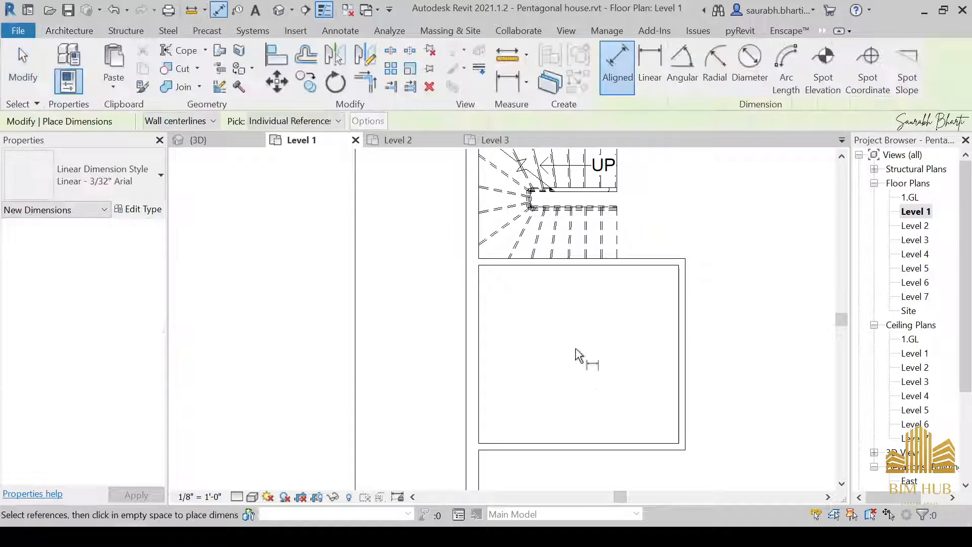
pyautogui.click(583, 261)
pyautogui.click(601, 447)
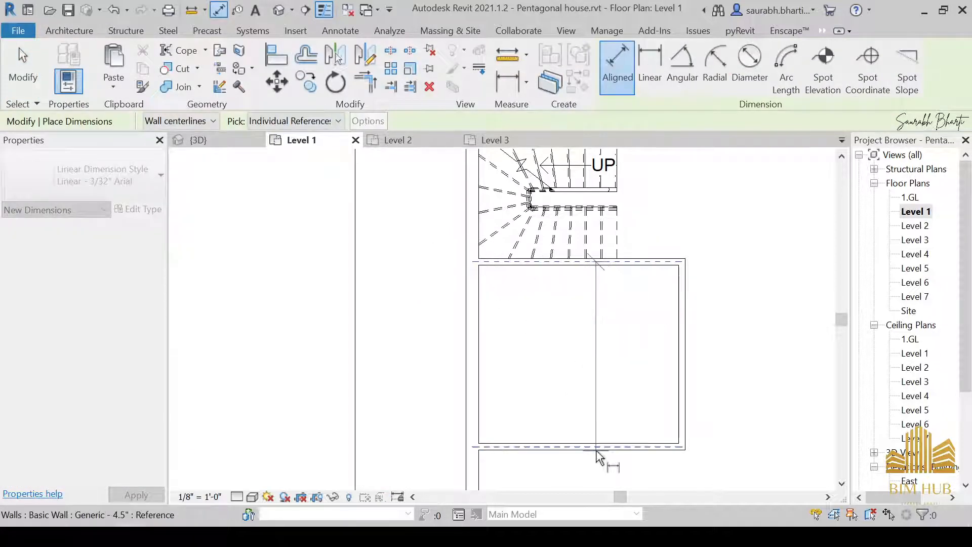
pyautogui.click(717, 435)
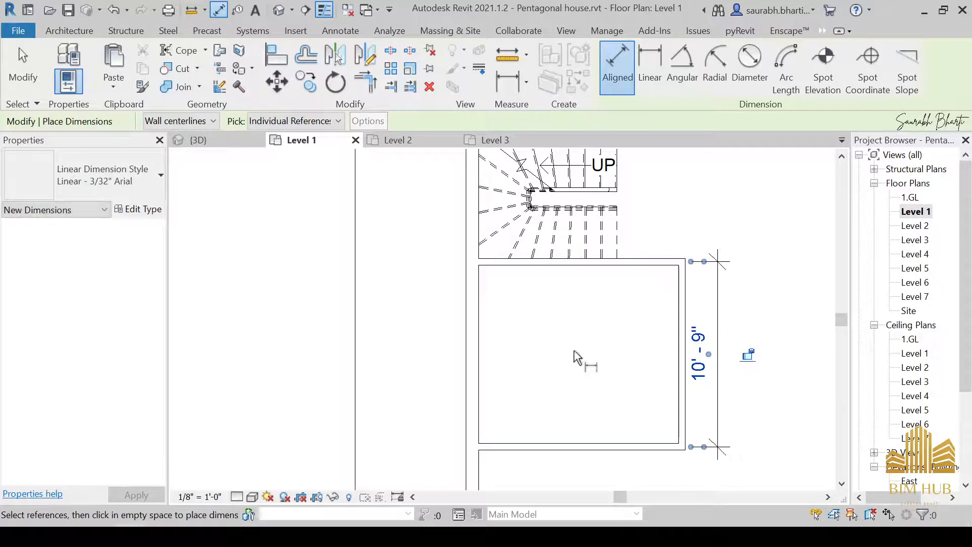
pyautogui.press('Escape')
pyautogui.press('Escape')
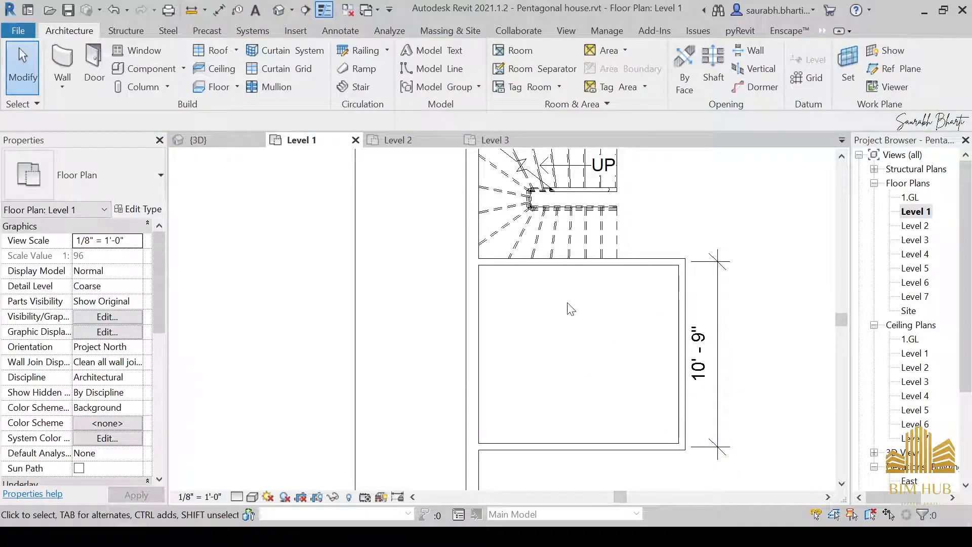
pyautogui.press('d')
pyautogui.press('i')
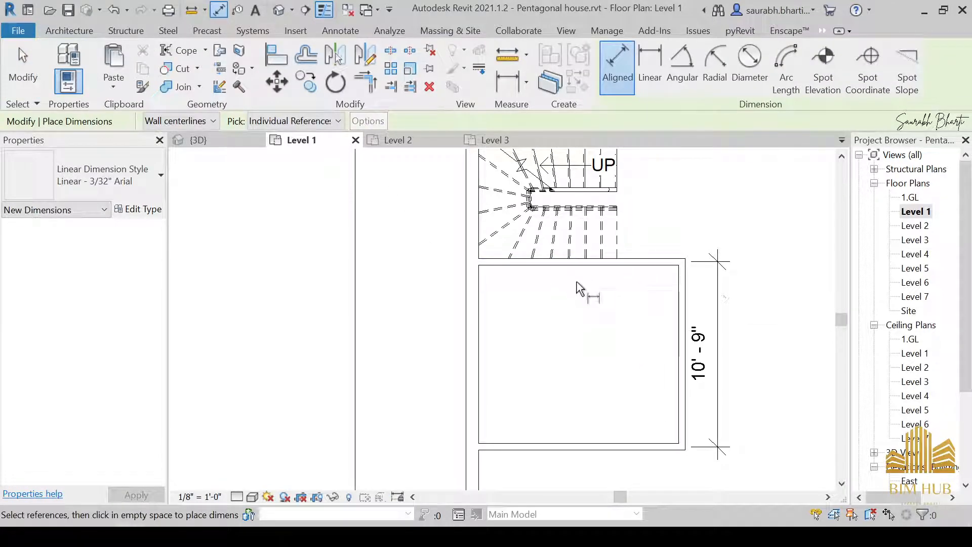
pyautogui.press('Escape')
pyautogui.press('Escape')
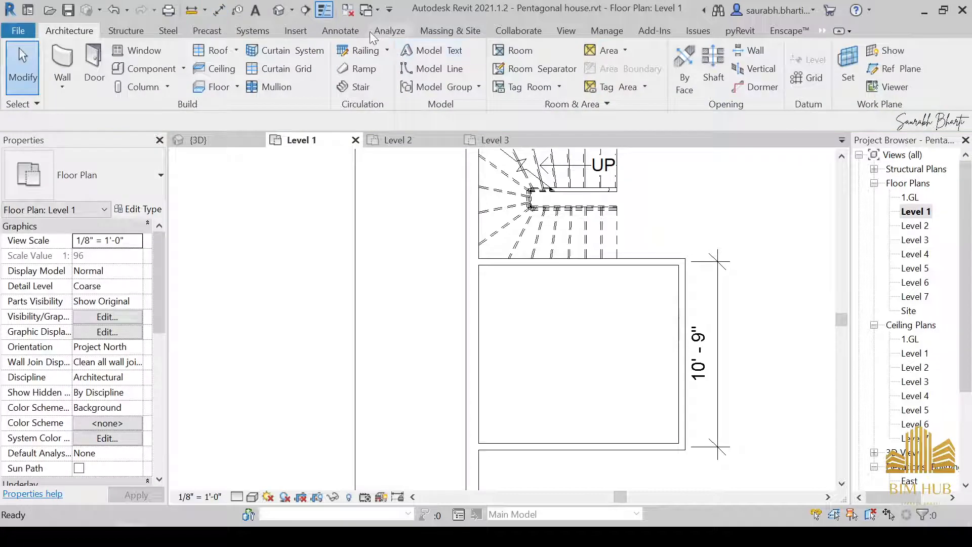
# Step: Add an aligned dimension using Wall faces between the inner faces of the room's upper and lower walls, placed inside the room
pyautogui.scroll(-6, 137, 55)
pyautogui.click(65, 62)
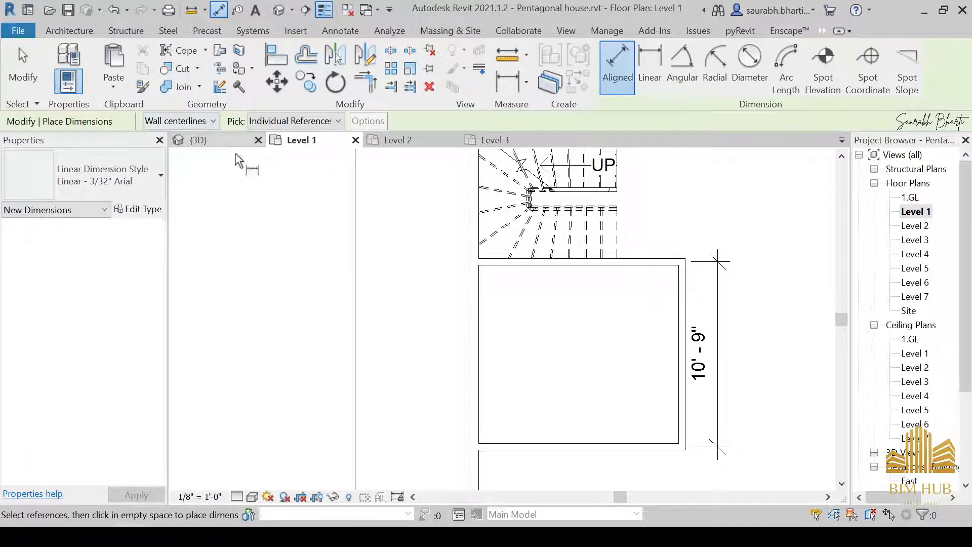
pyautogui.click(213, 120)
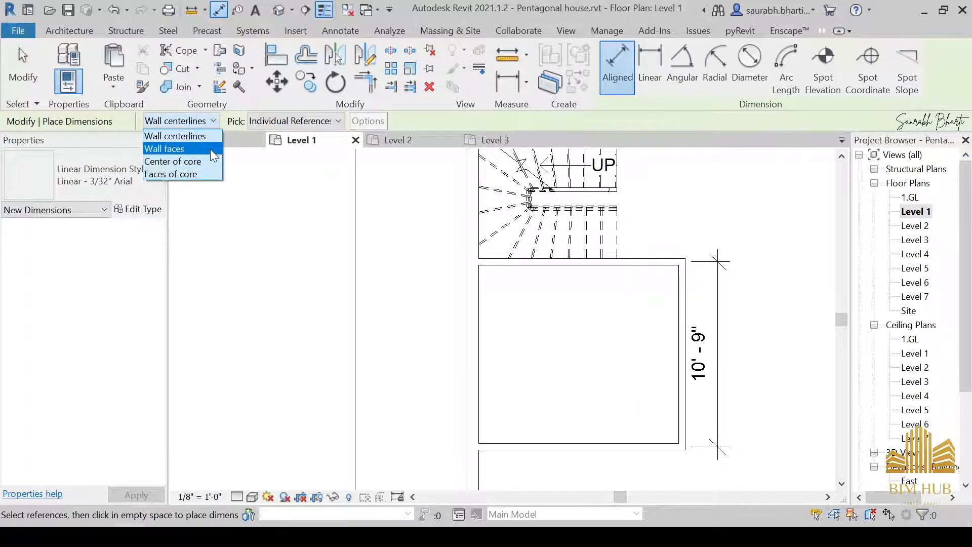
pyautogui.click(211, 148)
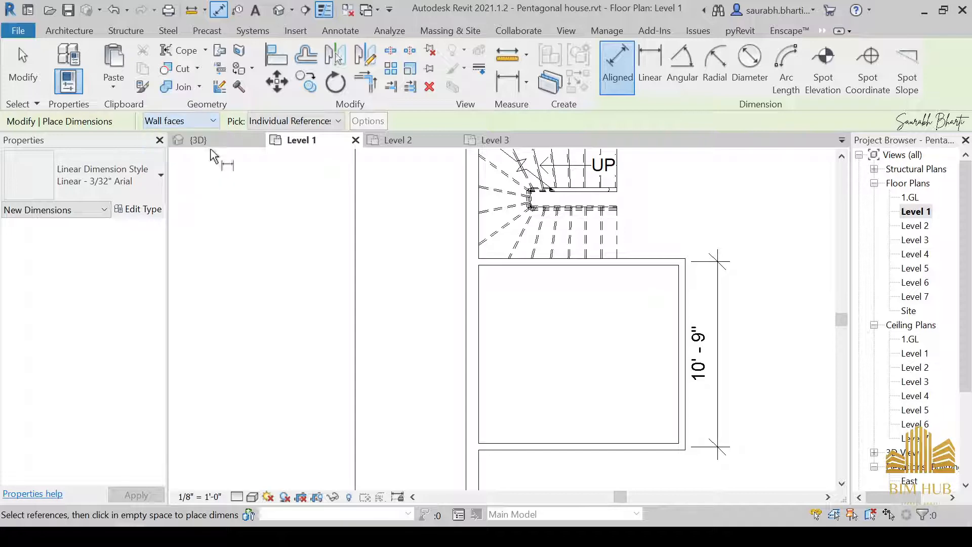
pyautogui.click(625, 269)
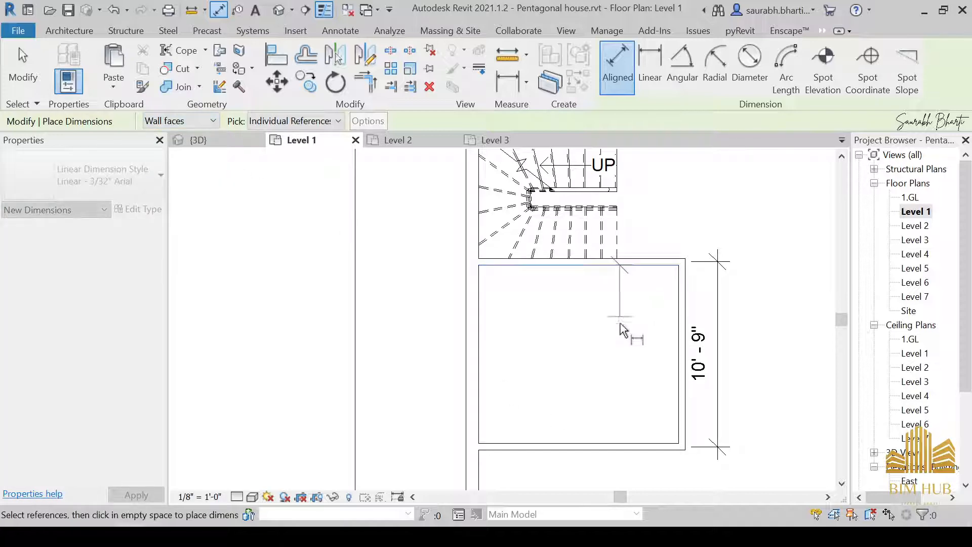
pyautogui.click(623, 446)
pyautogui.click(623, 415)
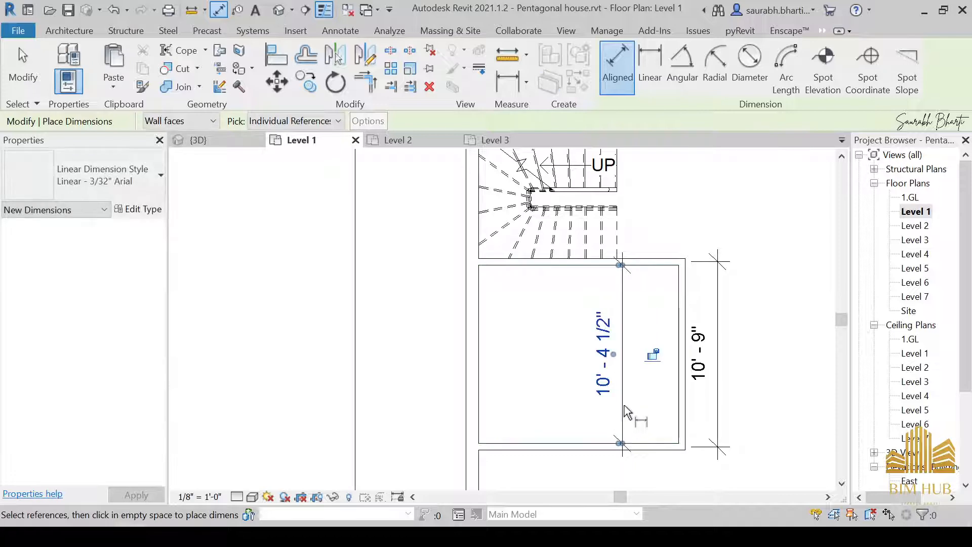
pyautogui.scroll(4, 630, 455)
pyautogui.press('Escape')
pyautogui.scroll(2, 635, 466)
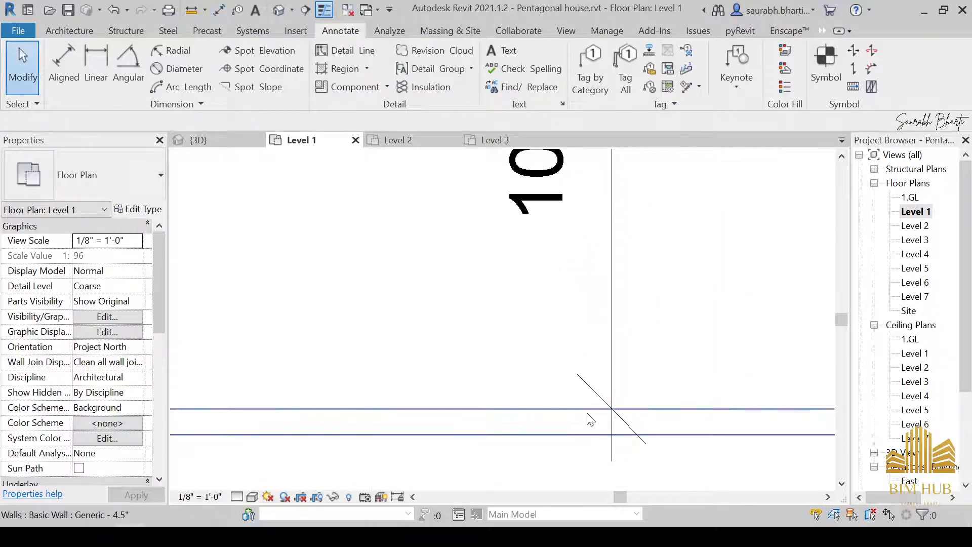
pyautogui.scroll(-2, 614, 428)
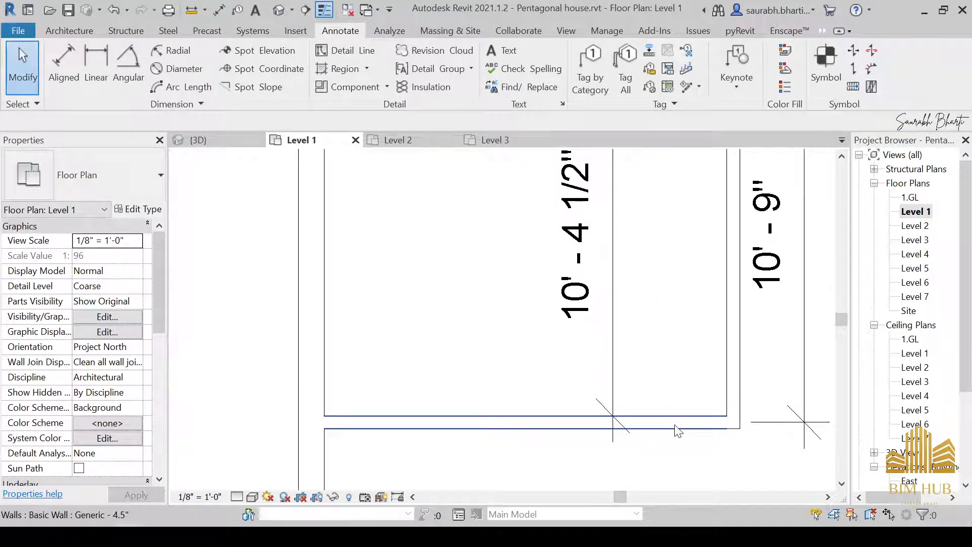
pyautogui.scroll(-3, 633, 310)
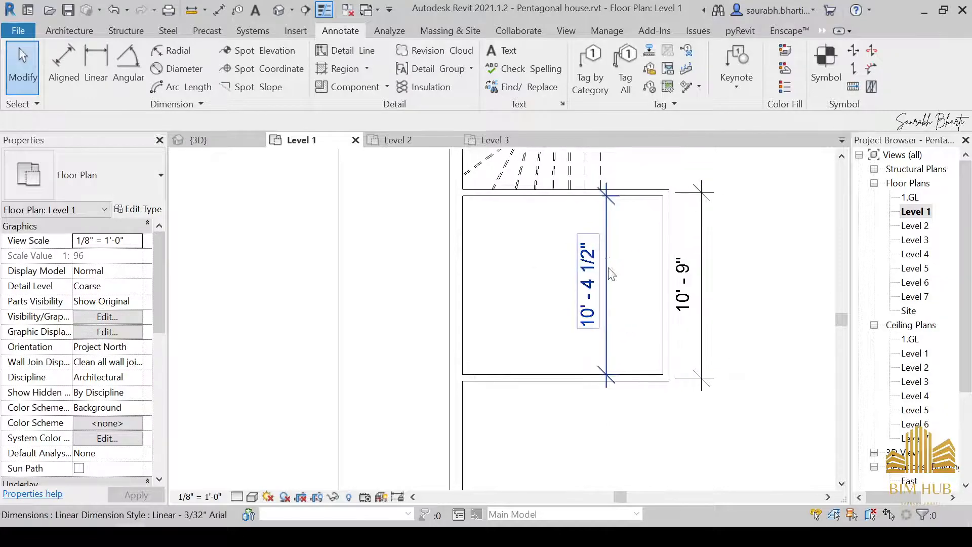
# Step: Set the room's clear depth between wall faces to 12' by moving its lower wall
pyautogui.click(615, 377)
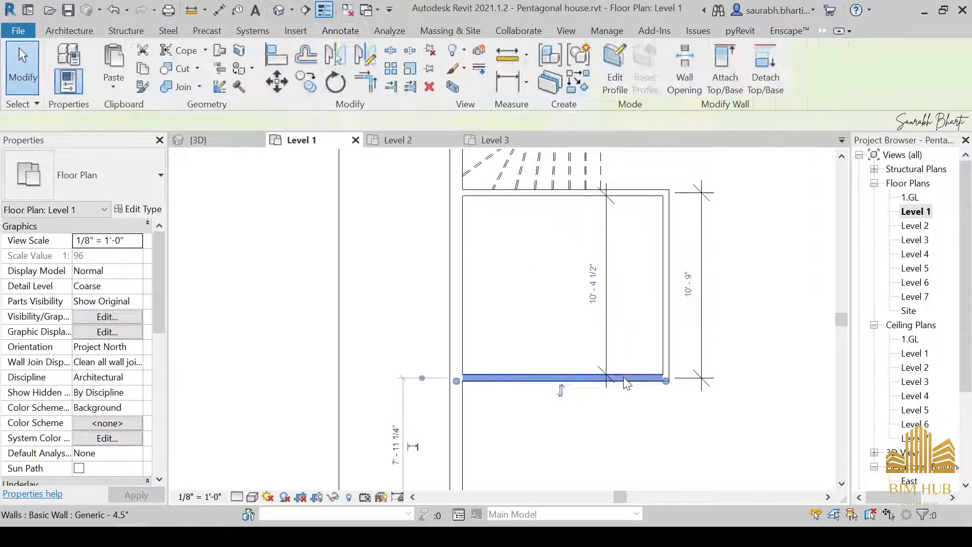
pyautogui.click(601, 298)
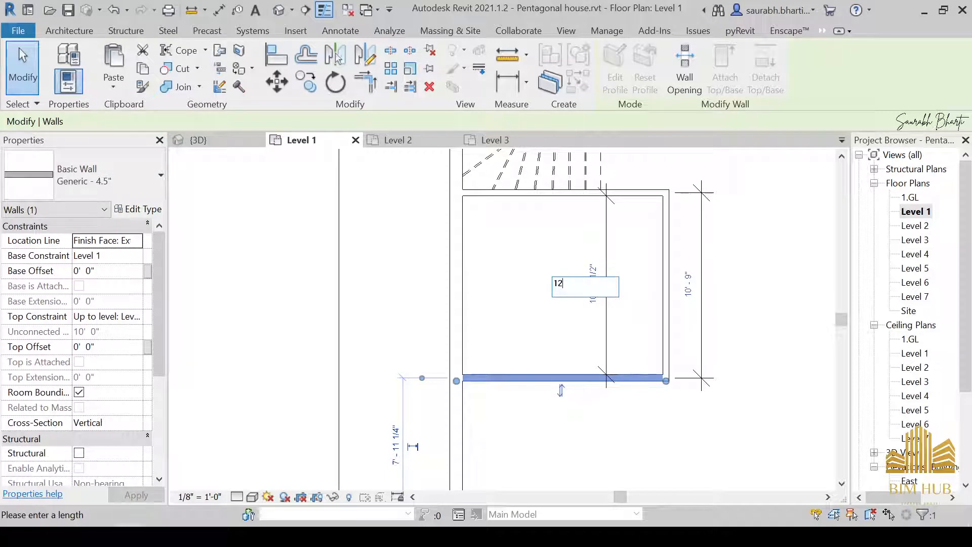
pyautogui.write("12'")
pyautogui.press('Return')
pyautogui.press('Escape')
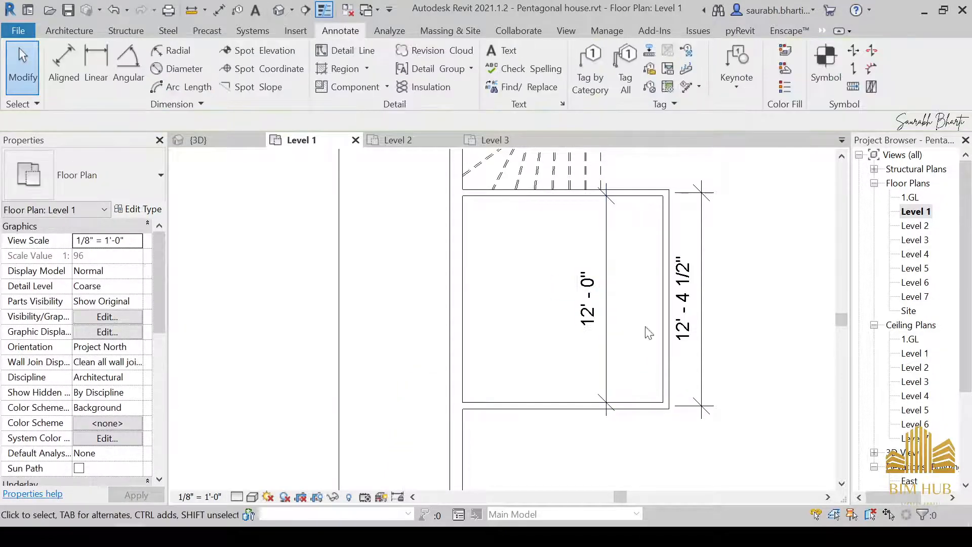
# Step: Delete the centerline dimension outside the room and the wall-face dimension inside it
pyautogui.click(693, 338)
pyautogui.press('Escape')
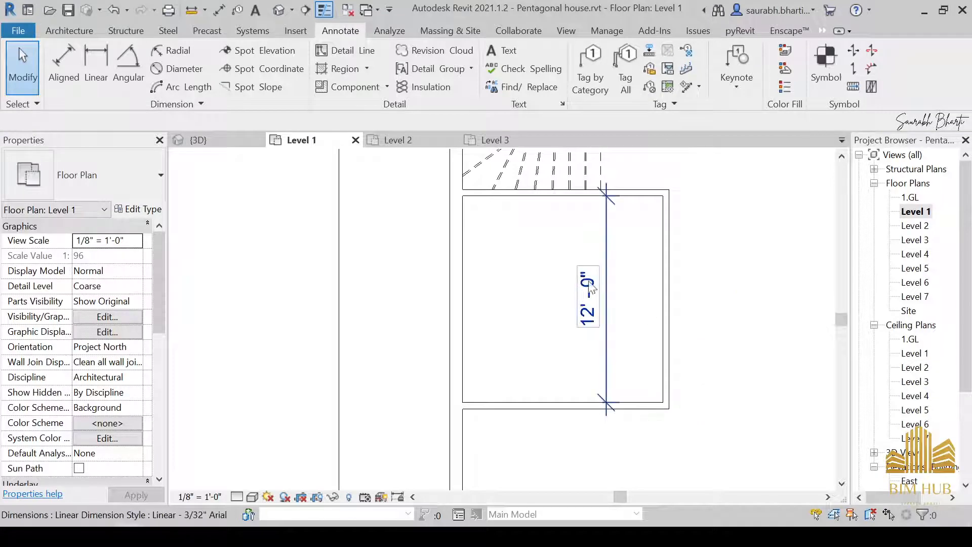
pyautogui.click(611, 275)
pyautogui.press('Escape')
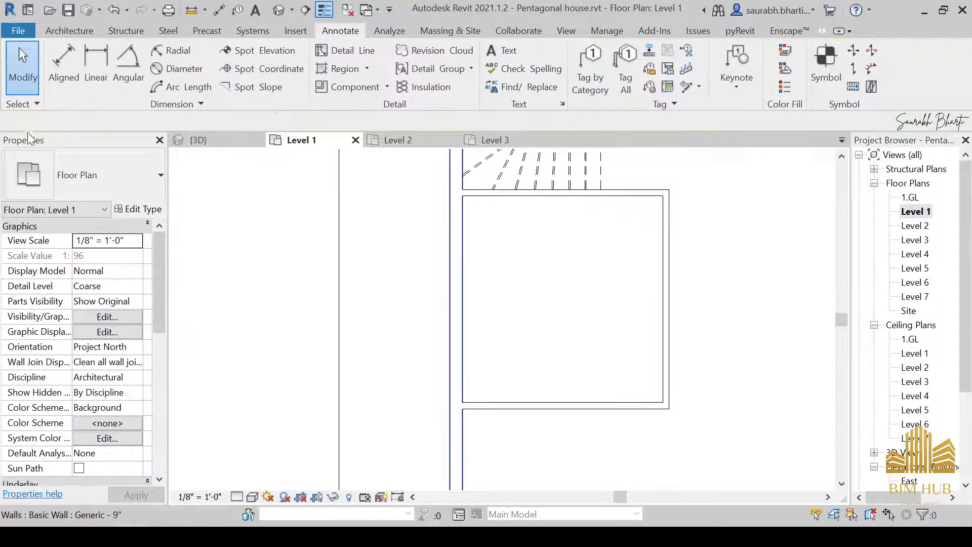
# Step: Draw Generic - 4.5" partitions in the room's upper corner, about 5' 6" down from the upper wall and about 6' back to the side wall
pyautogui.press('w')
pyautogui.press('a')
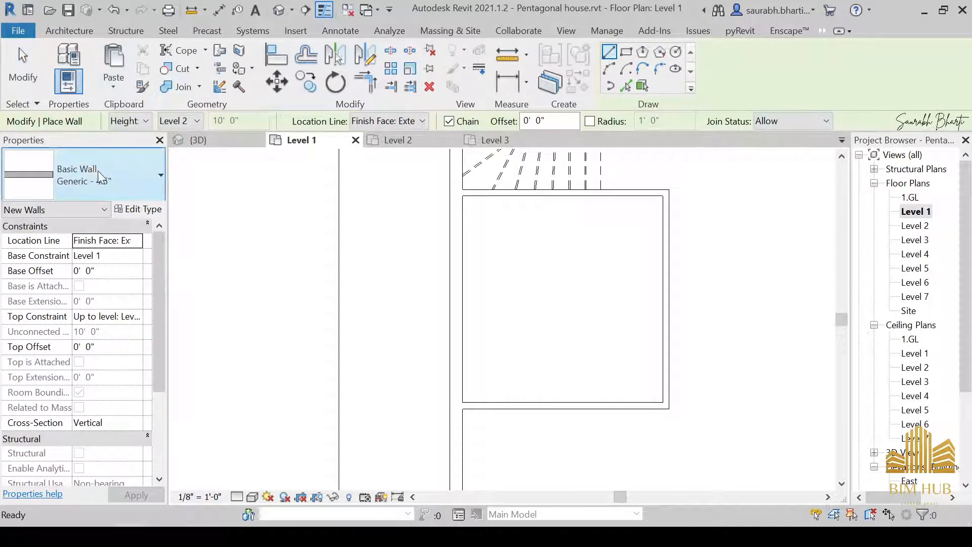
pyautogui.click(74, 31)
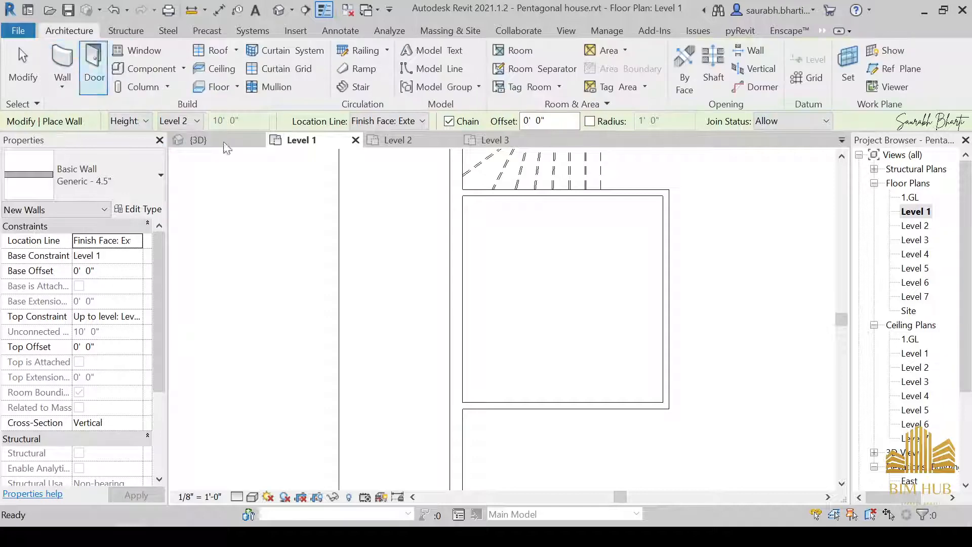
pyautogui.click(573, 197)
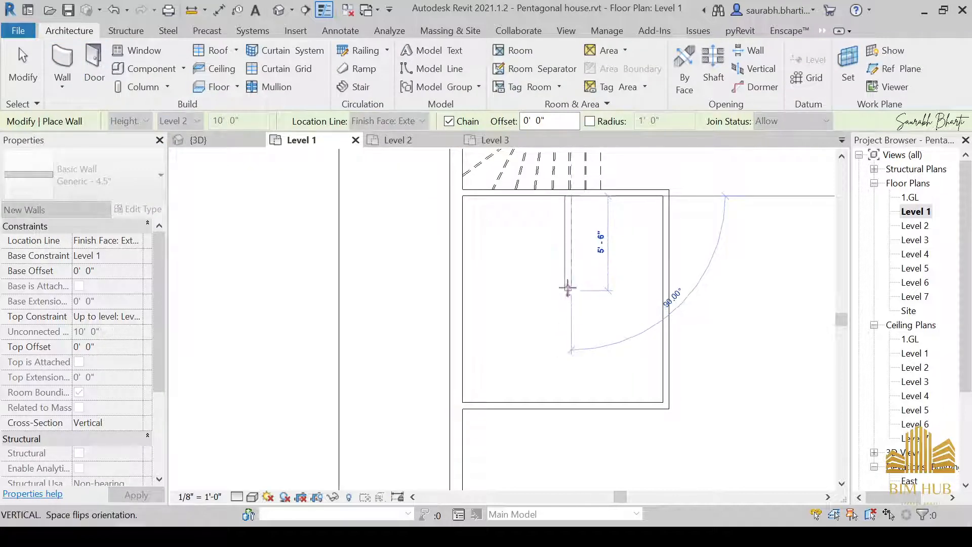
pyautogui.click(567, 291)
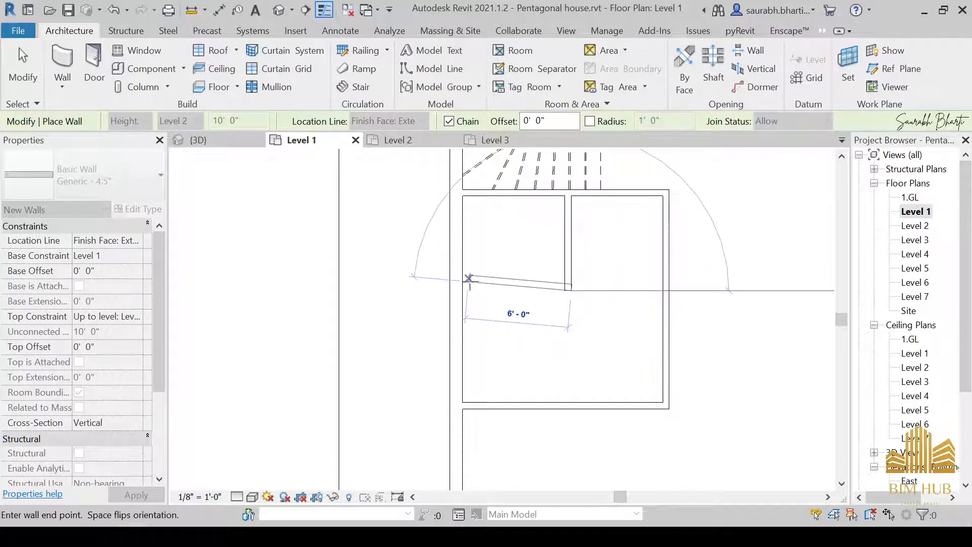
pyautogui.press('Escape')
pyautogui.press('Escape')
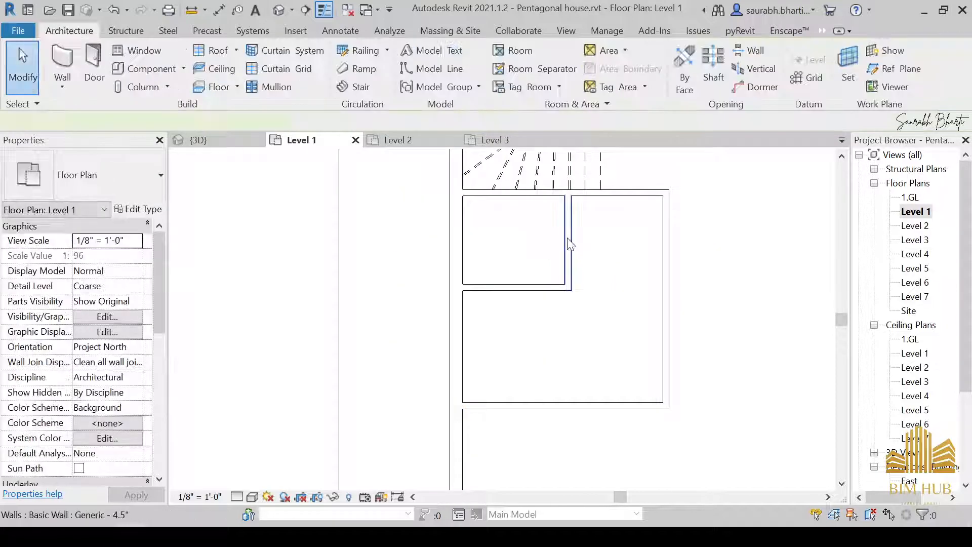
# Step: Set the small corner room's lower partition 6' from the room's upper wall
pyautogui.click(567, 253)
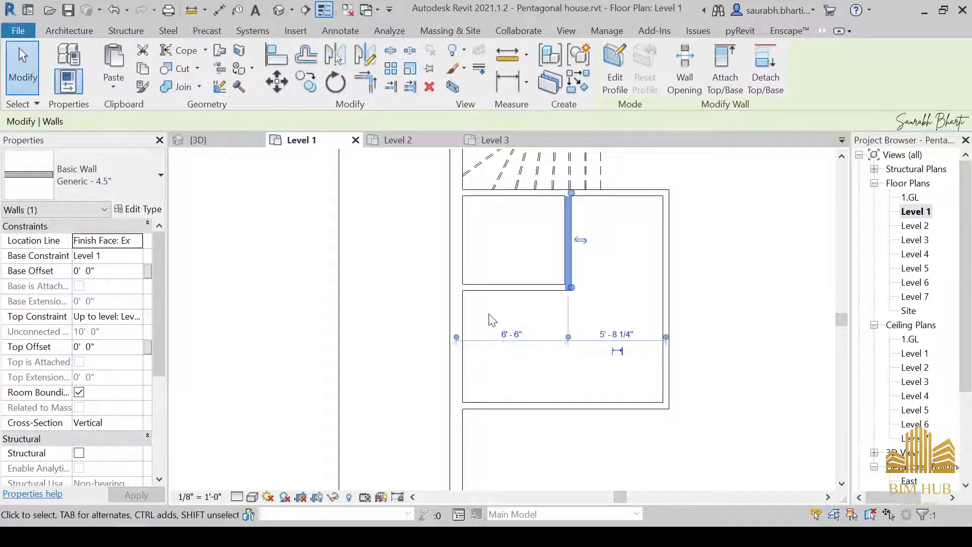
pyautogui.click(526, 299)
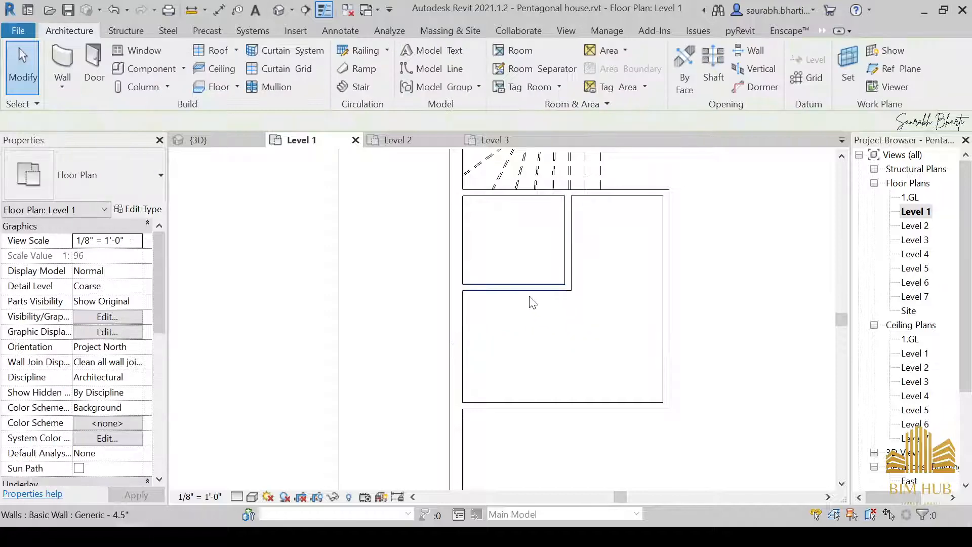
pyautogui.click(521, 288)
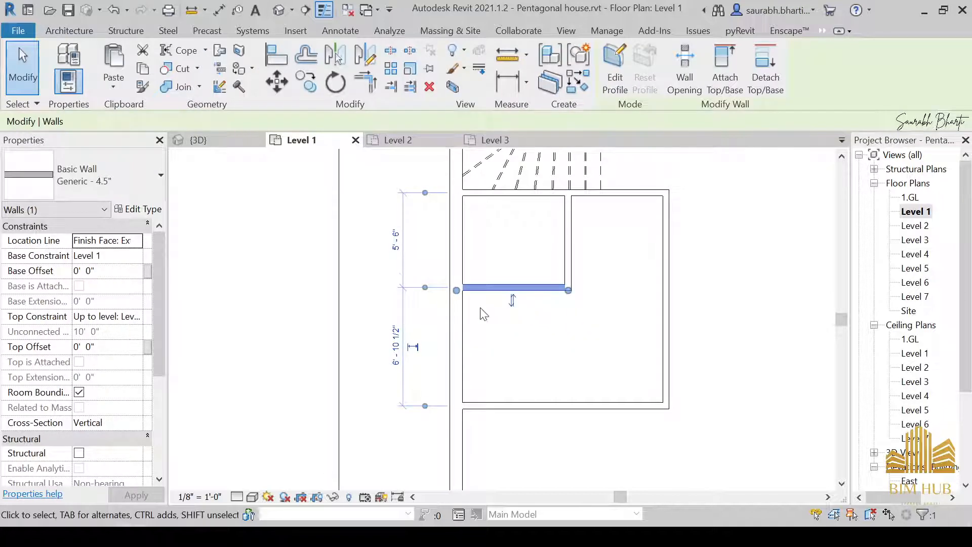
pyautogui.click(398, 242)
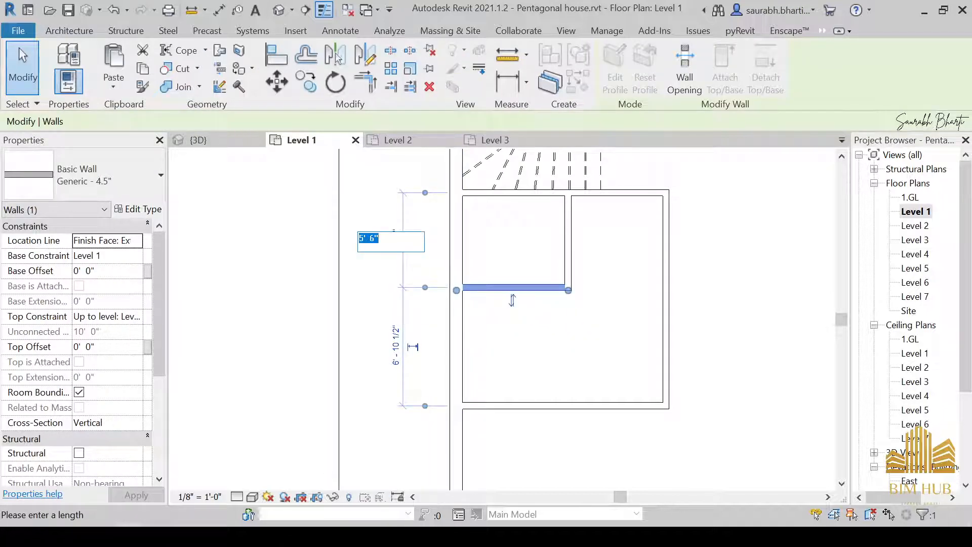
pyautogui.write('6')
pyautogui.press('Return')
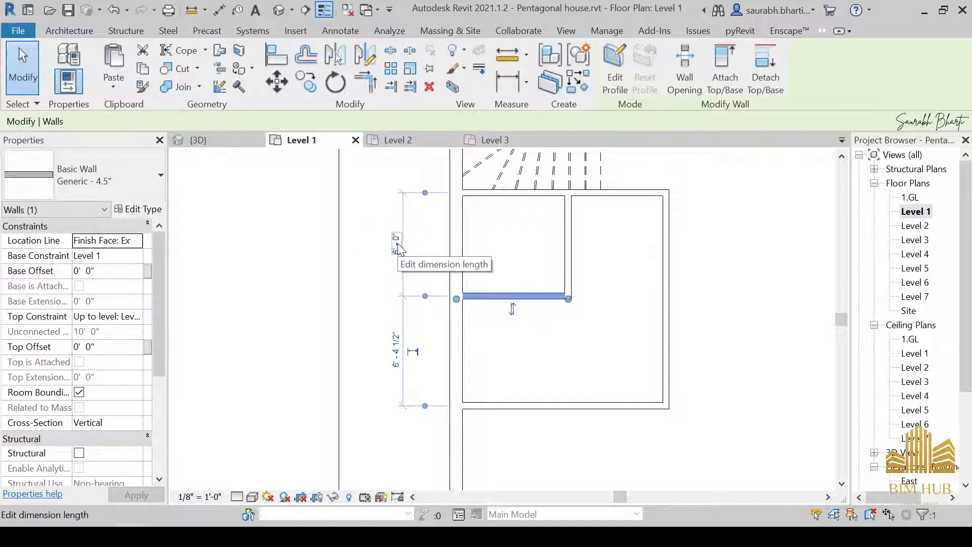
# Step: Set the small corner room's lower partition 5' 0" from the upper wall
pyautogui.click(396, 243)
pyautogui.press('Return')
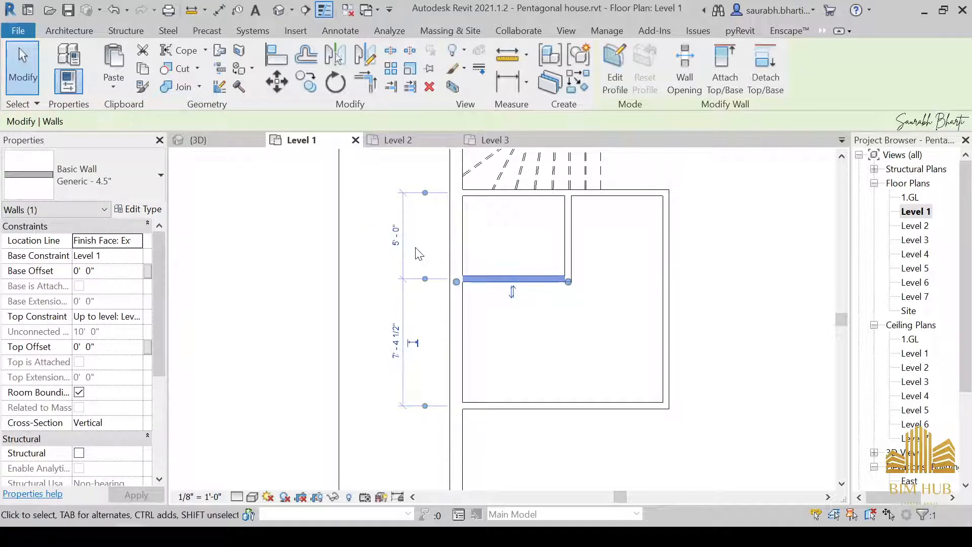
pyautogui.press('Escape')
# Step: In the 3D view, temporarily hide the Generic - 9" exterior wall on the house's right side to expose the interior
pyautogui.scroll(-1, 666, 275)
pyautogui.moveTo(666, 275); pyautogui.dragTo(619, 271, button='middle')
pyautogui.scroll(-2, 568, 238)
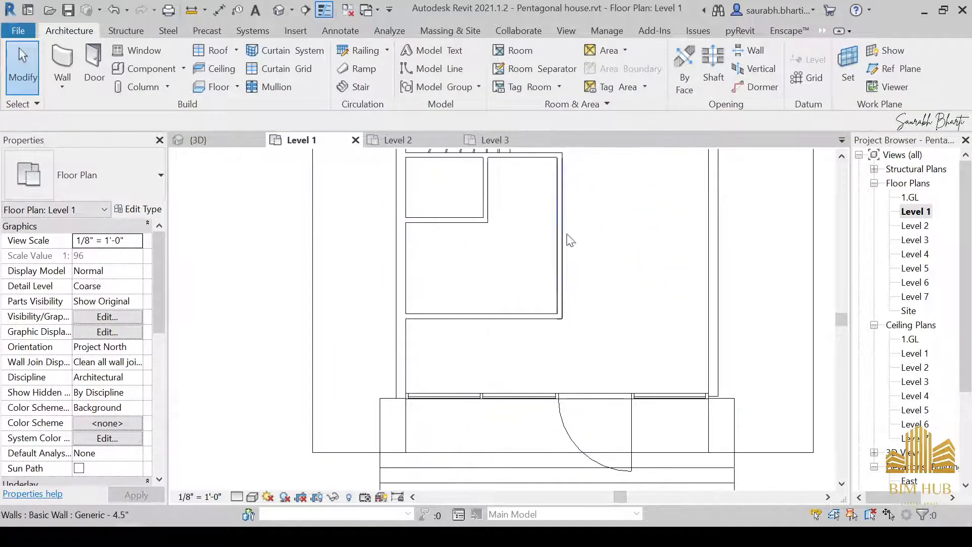
pyautogui.click(284, 13)
pyautogui.keyDown('shift'); pyautogui.moveTo(521, 228); pyautogui.dragTo(456, 393, button='middle'); pyautogui.keyUp('shift')
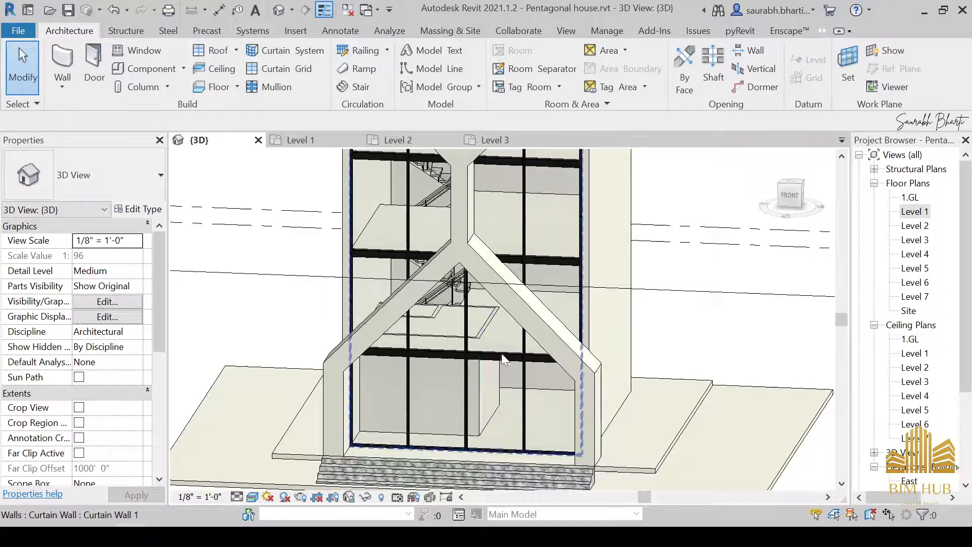
pyautogui.click(590, 310)
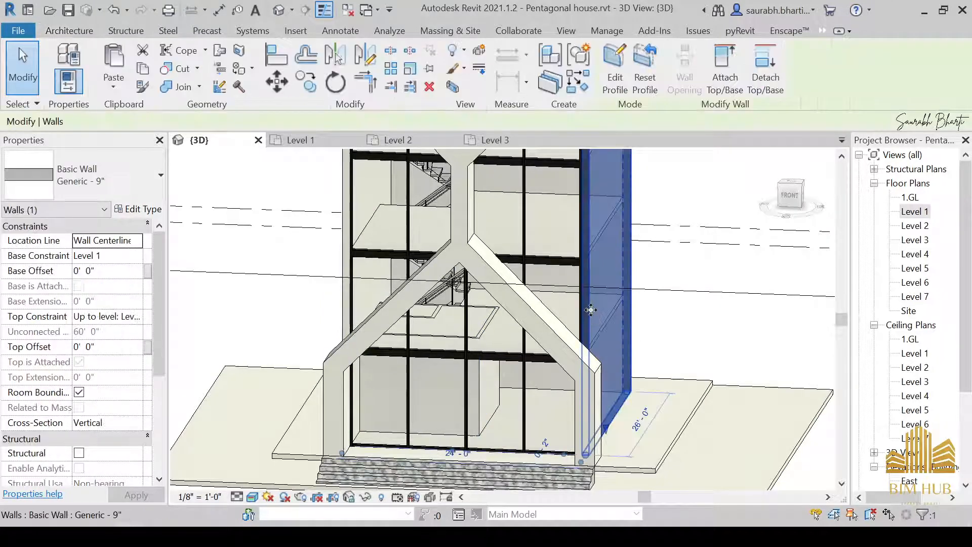
pyautogui.press('h')
pyautogui.press('h')
pyautogui.keyDown('shift'); pyautogui.moveTo(635, 384); pyautogui.dragTo(449, 412, button='middle'); pyautogui.keyUp('shift')
pyautogui.keyDown('shift'); pyautogui.moveTo(375, 415); pyautogui.dragTo(415, 399, button='middle'); pyautogui.keyUp('shift')
# Step: Reopen and finish the Level 2 floor's boundary sketch, attaching the Level 1 partition walls to the floor's underside
pyautogui.click(415, 399)
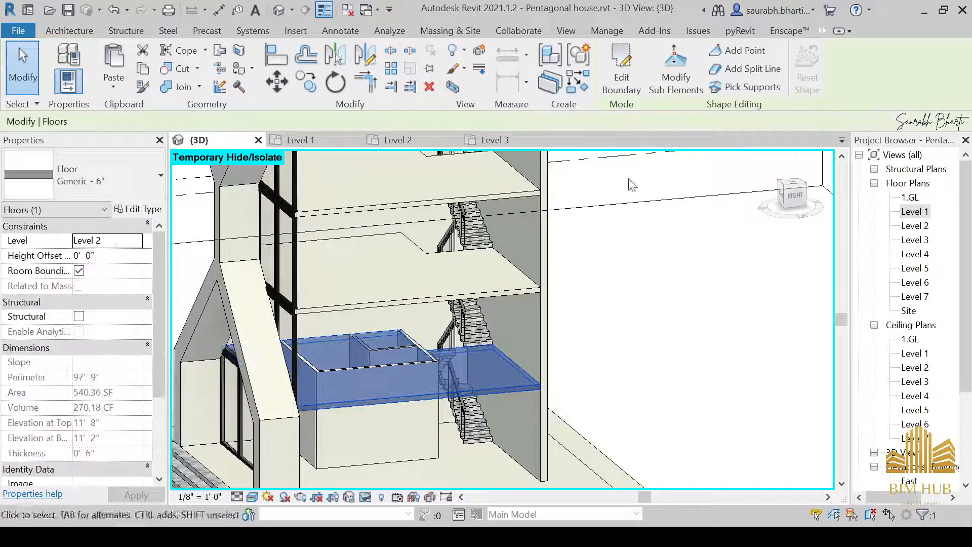
pyautogui.click(614, 84)
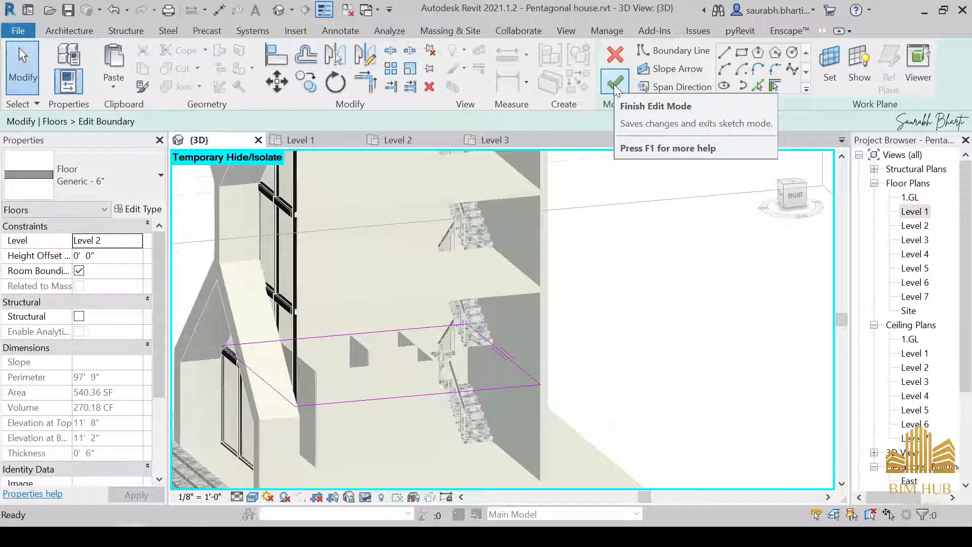
pyautogui.click(613, 84)
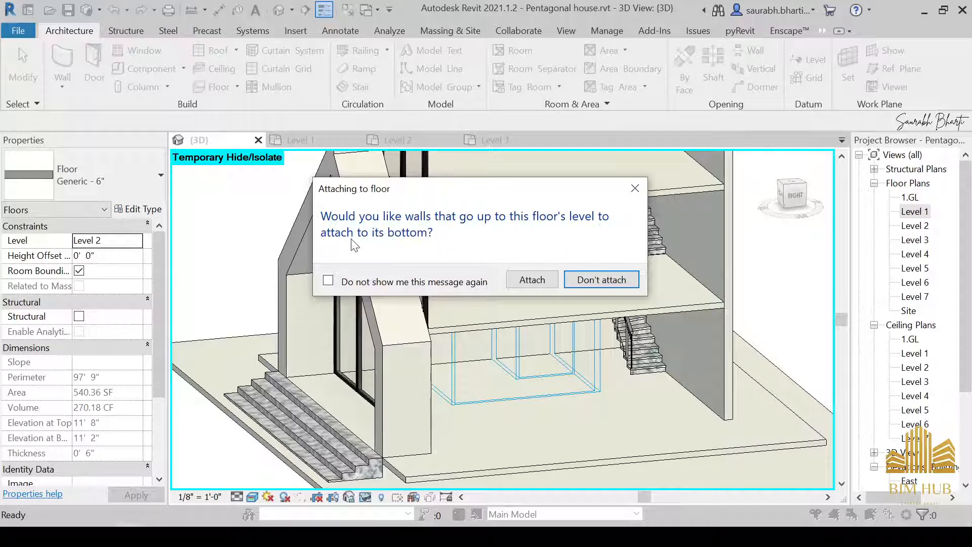
pyautogui.moveTo(510, 196); pyautogui.dragTo(265, 158)
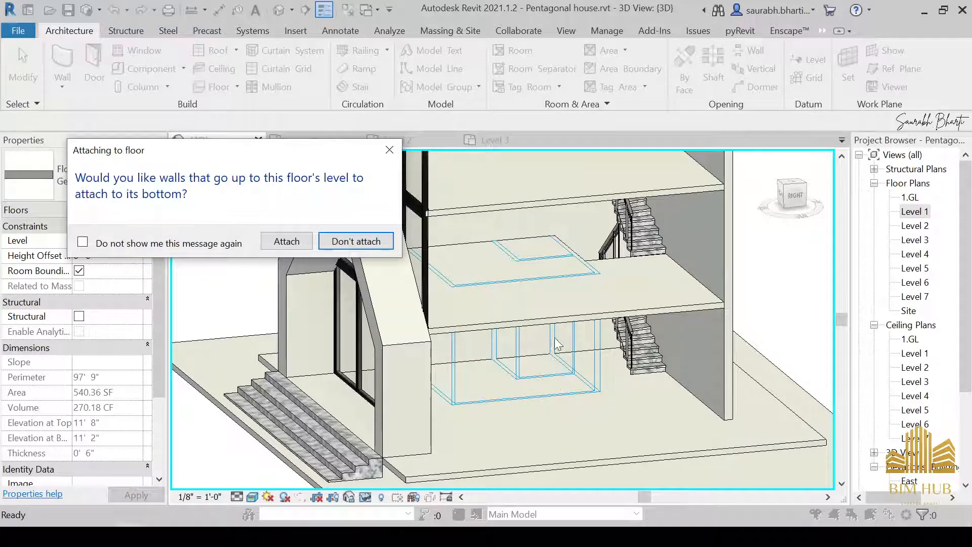
pyautogui.click(291, 249)
pyautogui.click(654, 365)
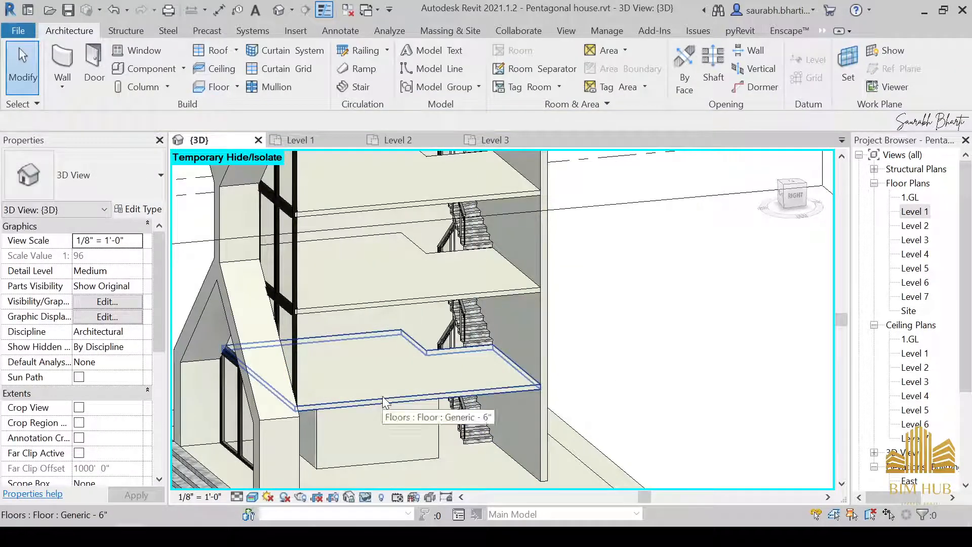
# Step: Switch to Photos and examine the lower floors of the reference facade image, then return to Revit
pyautogui.keyDown('shift'); pyautogui.moveTo(383, 400); pyautogui.dragTo(466, 398, button='middle'); pyautogui.keyUp('shift')
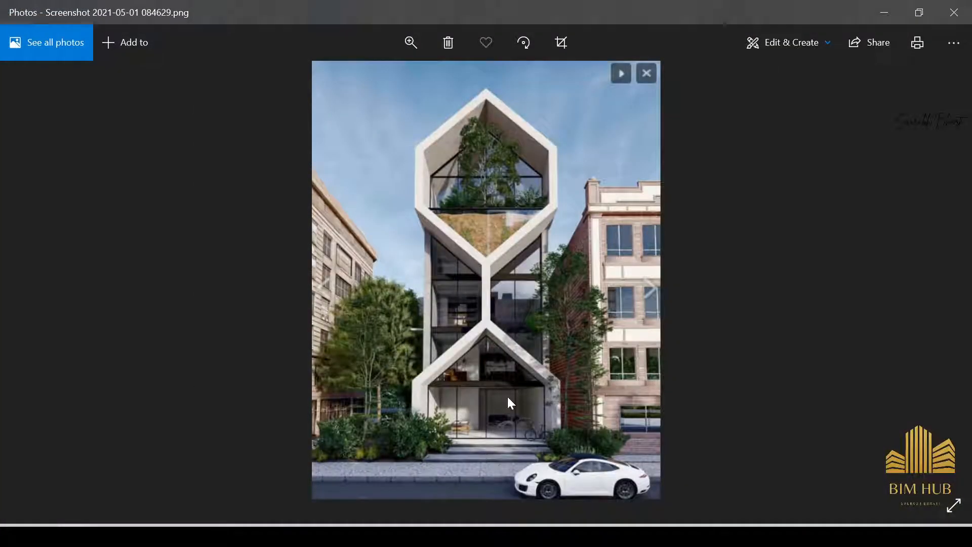
pyautogui.scroll(2, 506, 395)
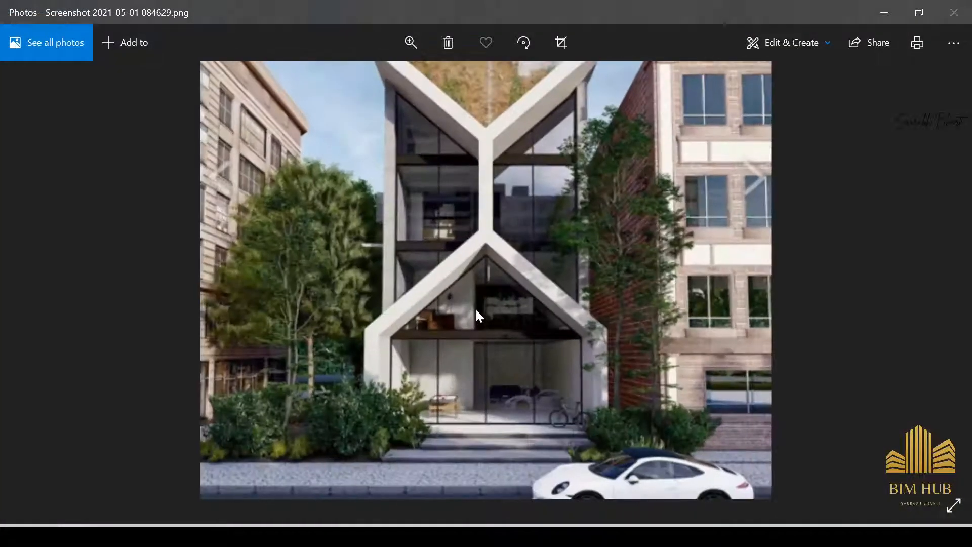
pyautogui.click(884, 12)
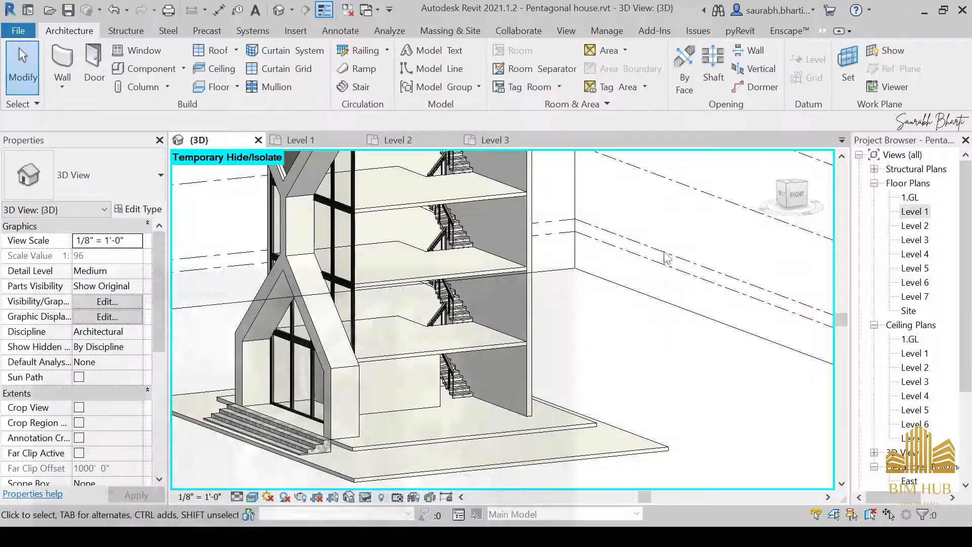
# Step: Open the Level 1 floor plan at the partitioned rooms beside the stair
pyautogui.doubleClick(914, 211)
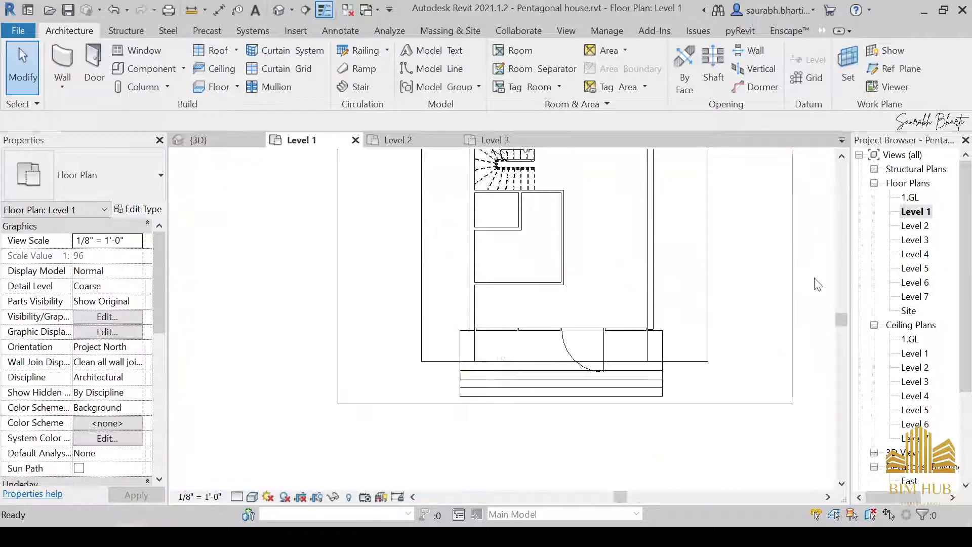
pyautogui.scroll(3, 531, 266)
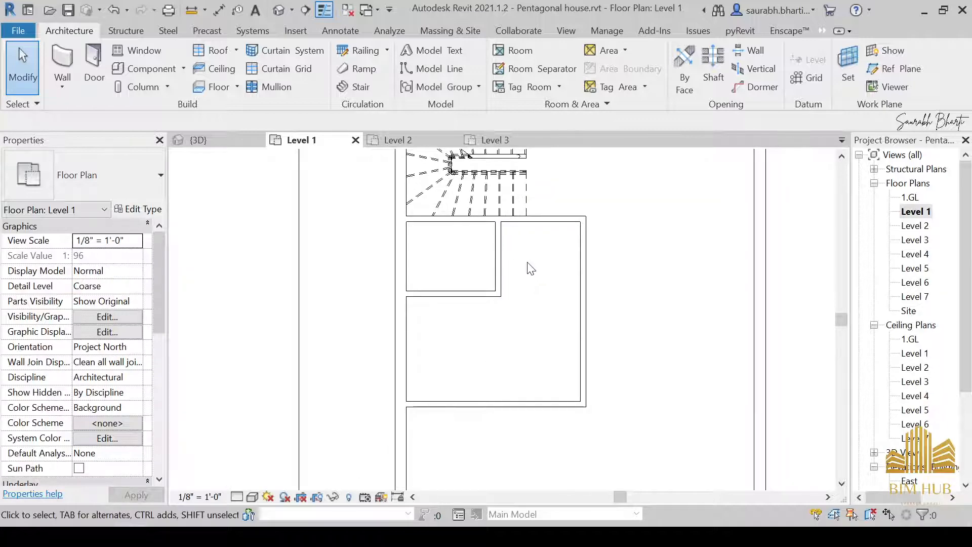
pyautogui.press('d')
pyautogui.press('r')
pyautogui.press('Escape')
pyautogui.press('Escape')
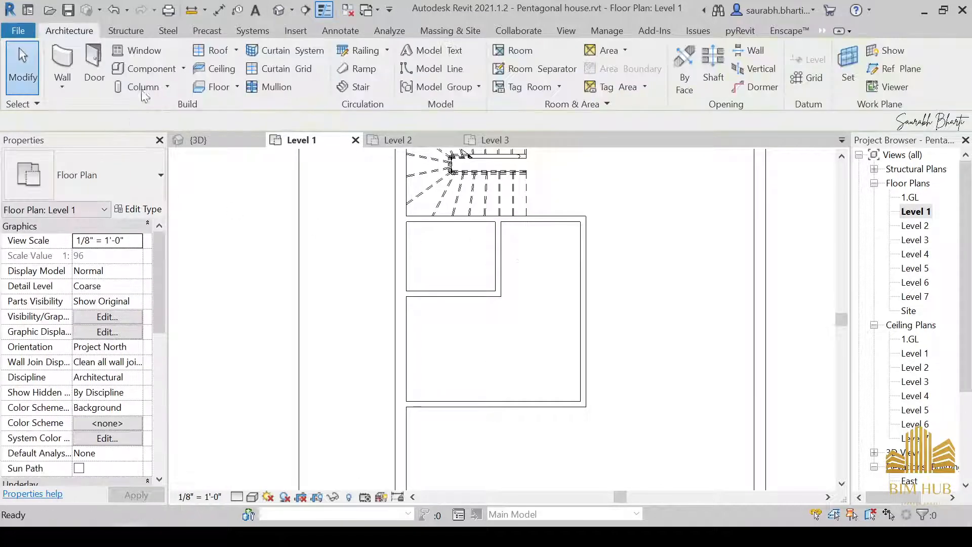
# Step: Start the Door command and browse for a family to load in the Doors folder of the English library
pyautogui.click(95, 68)
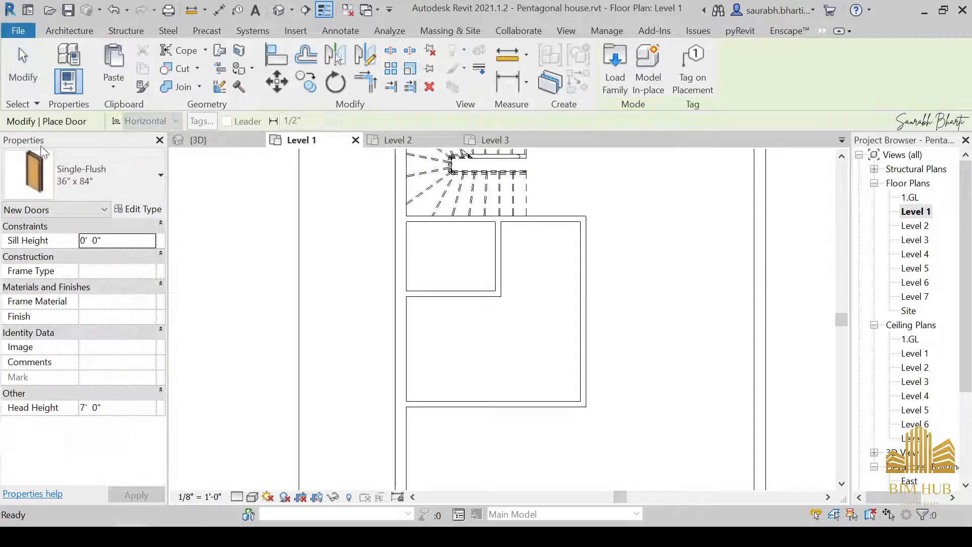
pyautogui.click(617, 73)
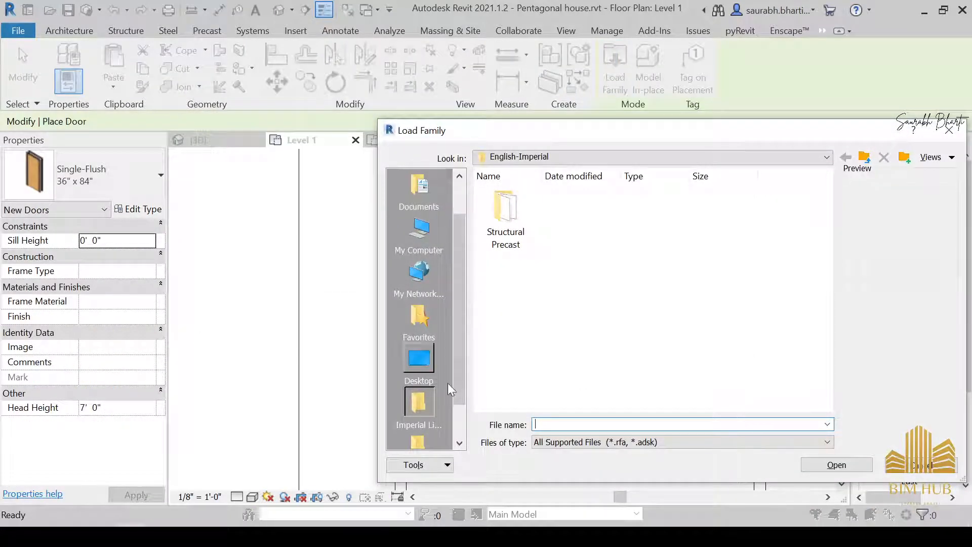
pyautogui.click(622, 161)
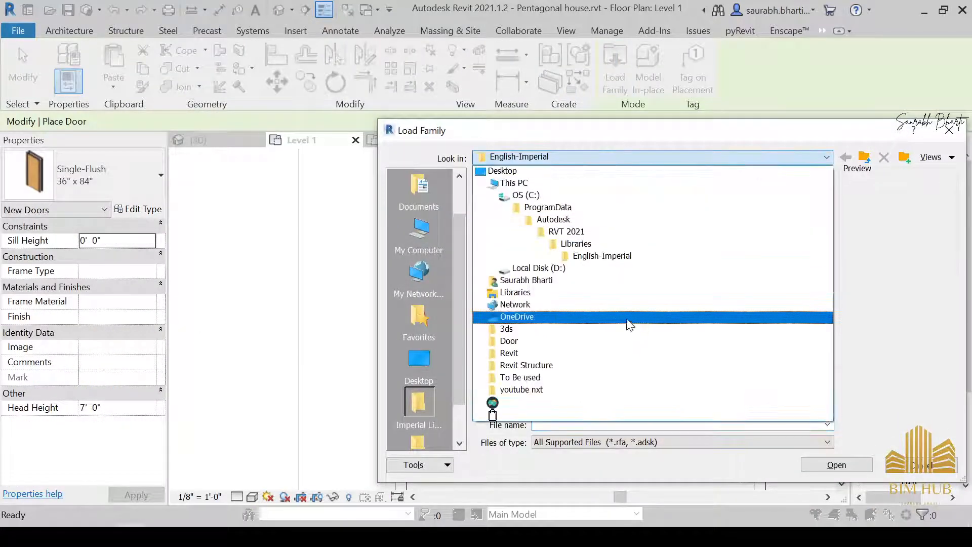
pyautogui.click(622, 162)
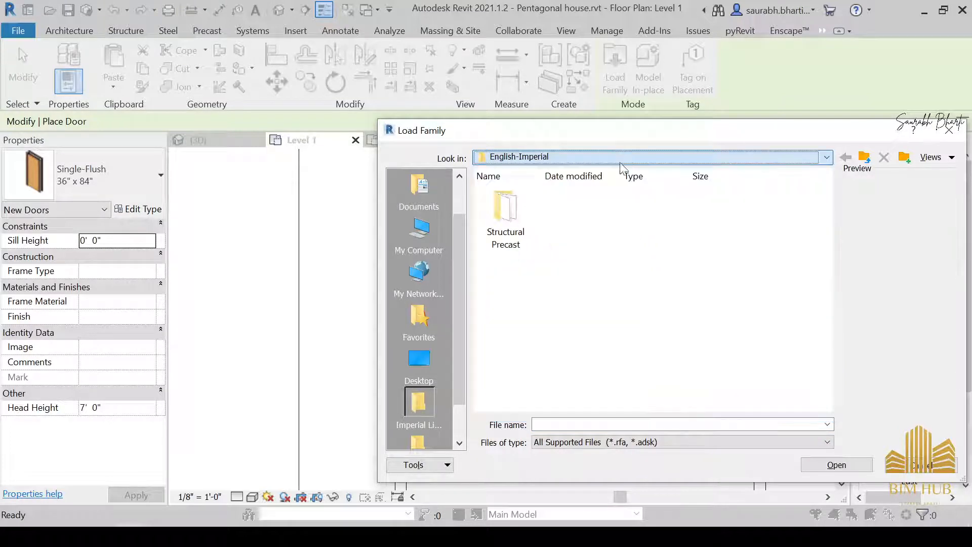
pyautogui.click(639, 161)
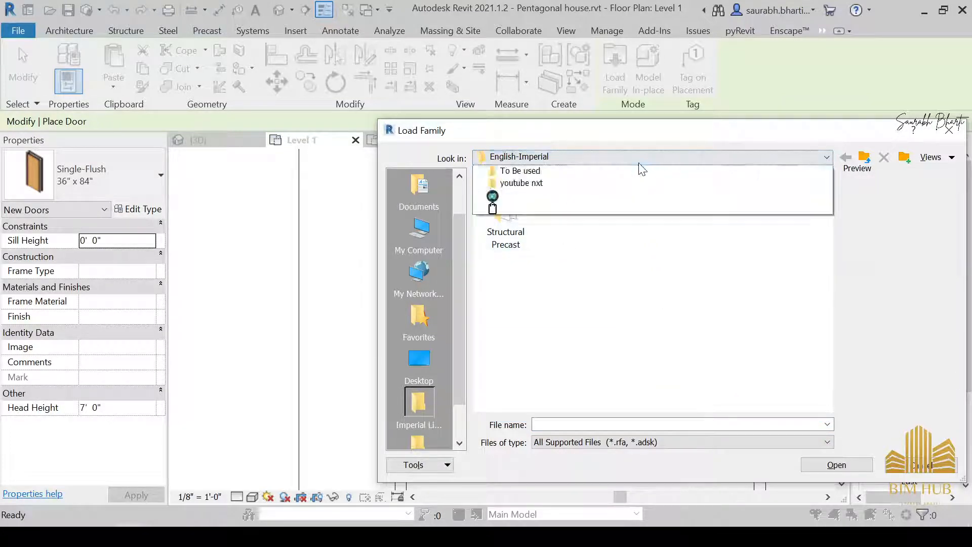
pyautogui.click(577, 243)
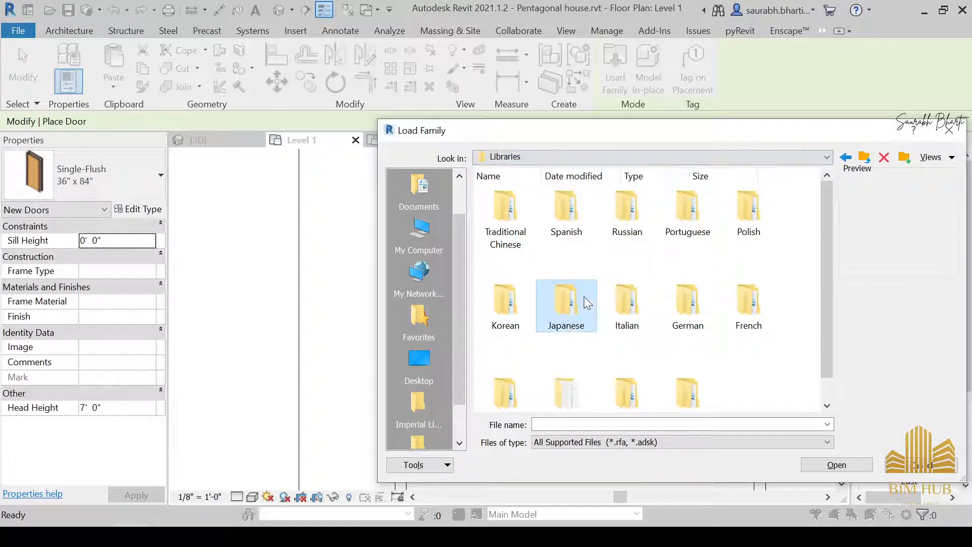
pyautogui.doubleClick(563, 369)
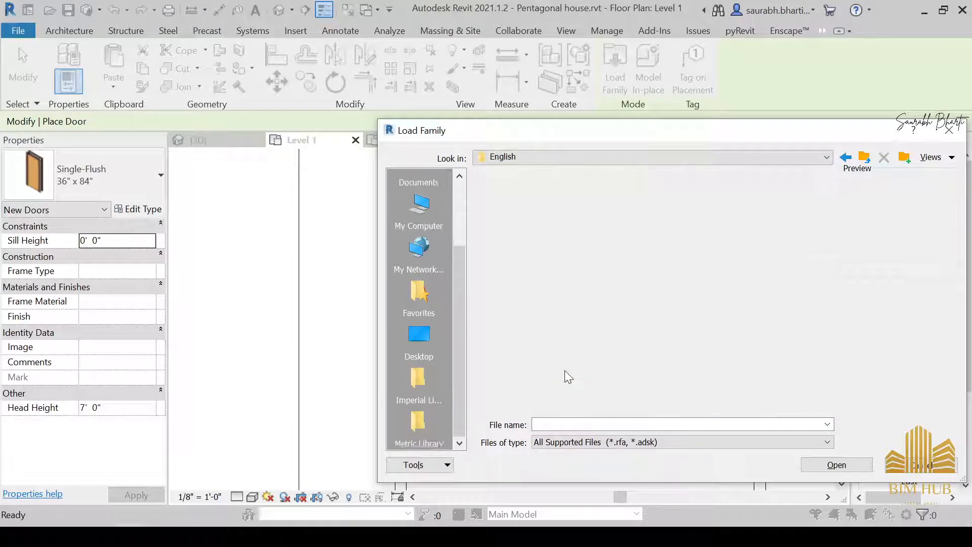
pyautogui.moveTo(531, 132); pyautogui.dragTo(357, 57)
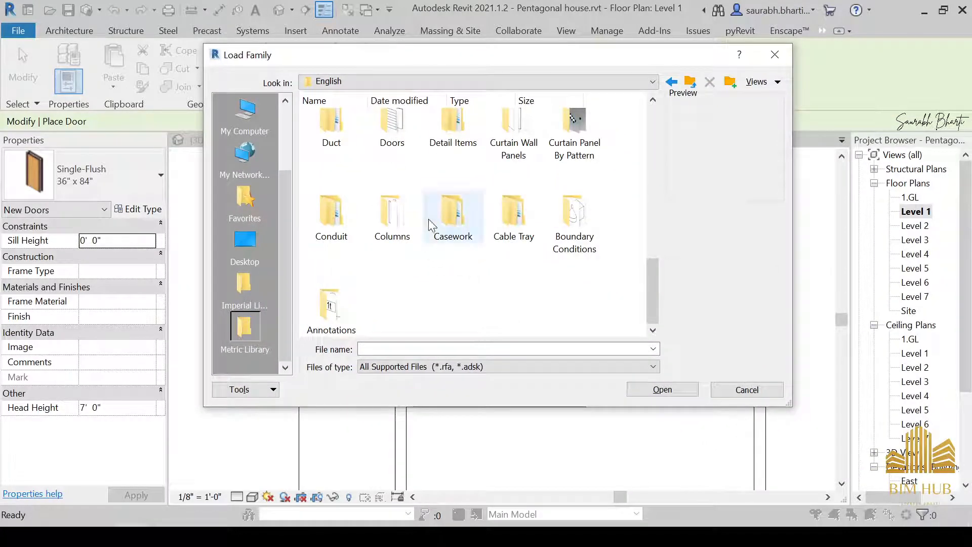
pyautogui.click(338, 145)
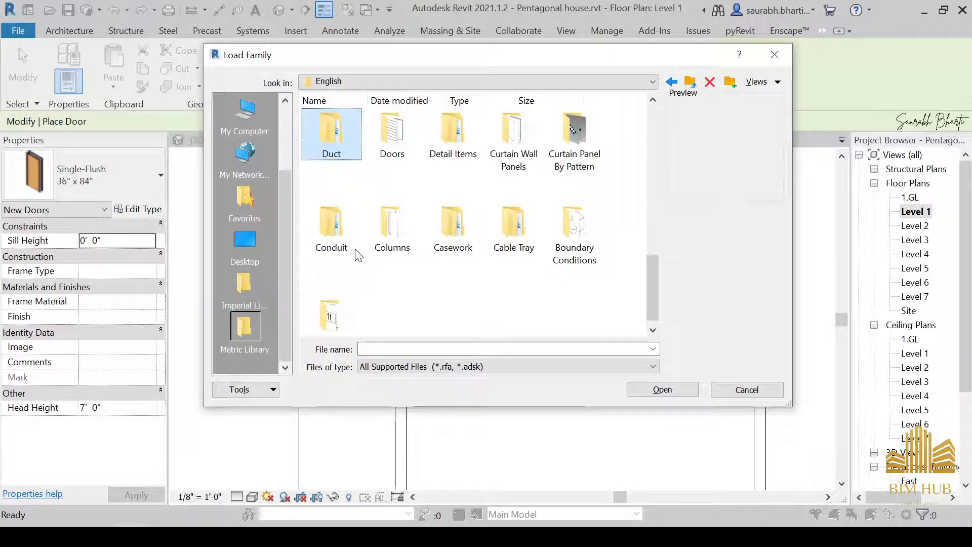
pyautogui.doubleClick(393, 130)
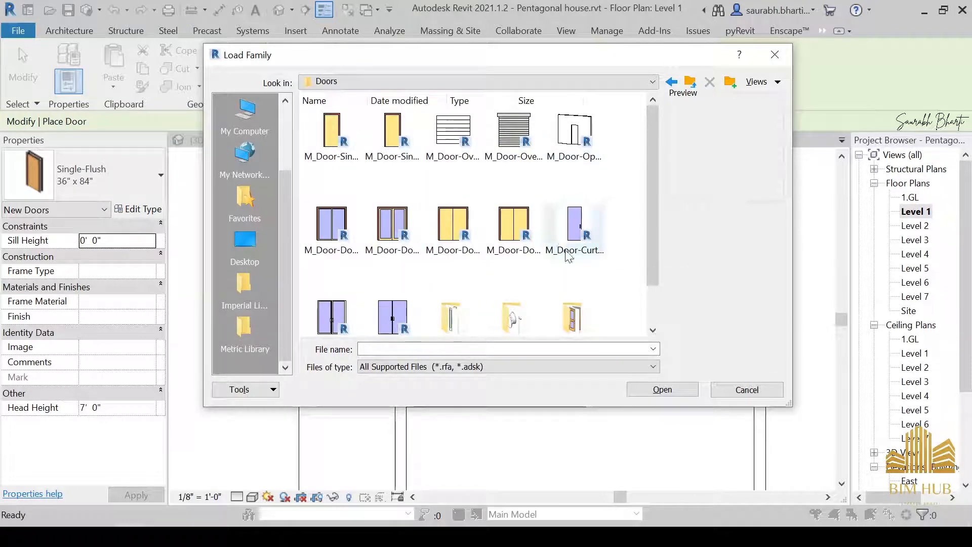
# Step: Load M_Door-Single-Panel.rfa in type 900 x 2100mm and place one door near the upper end of the larger room's right wall
pyautogui.scroll(-2, 568, 284)
pyautogui.scroll(2, 456, 238)
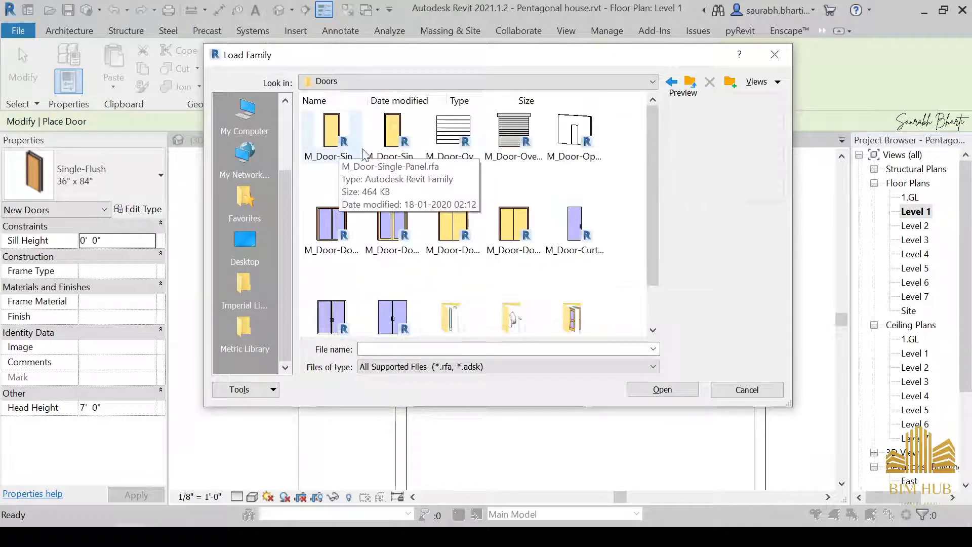
pyautogui.doubleClick(332, 133)
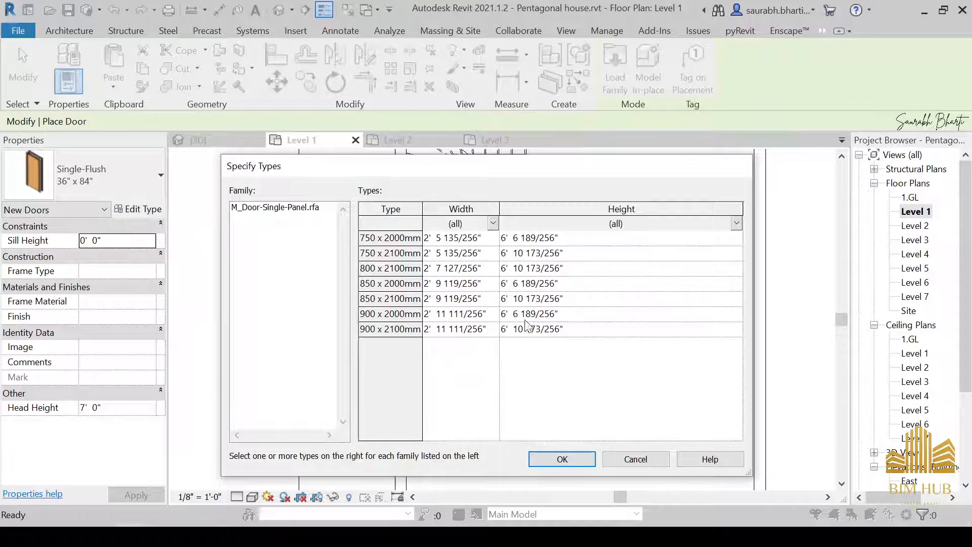
pyautogui.click(452, 331)
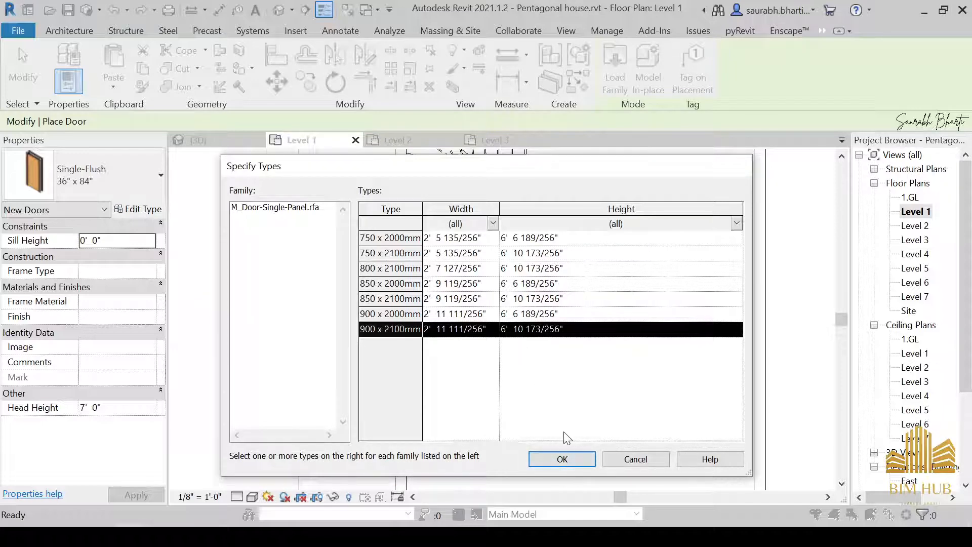
pyautogui.click(563, 459)
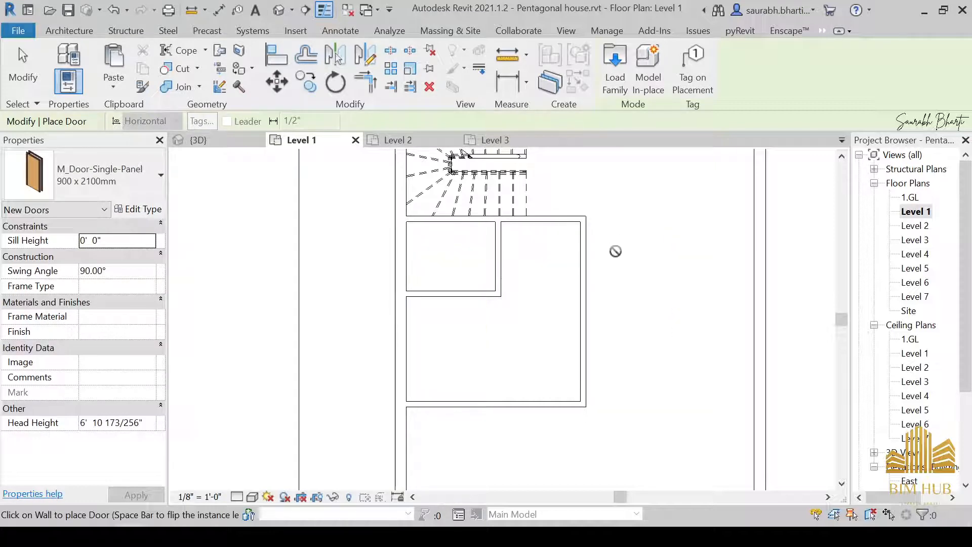
pyautogui.click(586, 255)
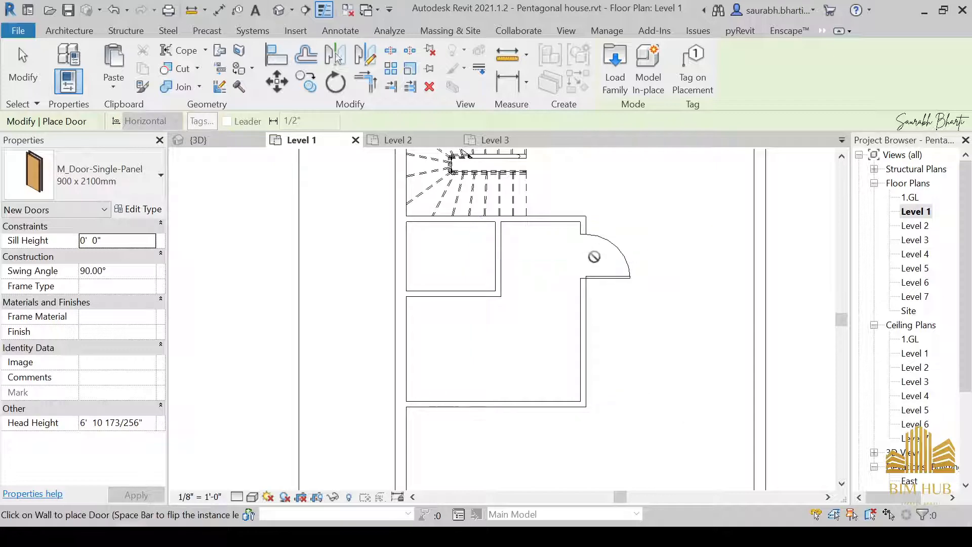
# Step: End door placement and delete the single-panel door from the larger room's right wall
pyautogui.press('Escape')
pyautogui.press('Escape')
pyautogui.click(617, 249)
pyautogui.press('Delete')
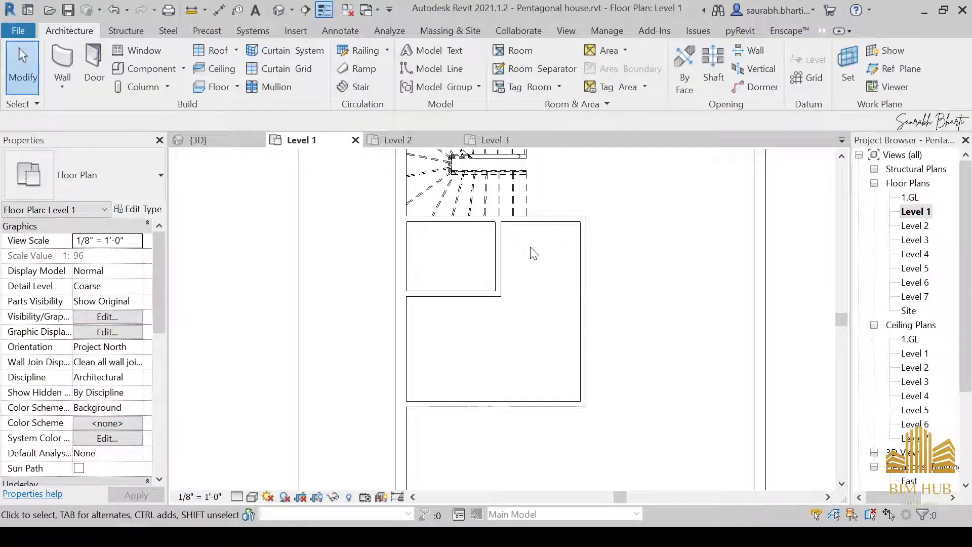
pyautogui.moveTo(534, 253); pyautogui.dragTo(536, 262, button='middle')
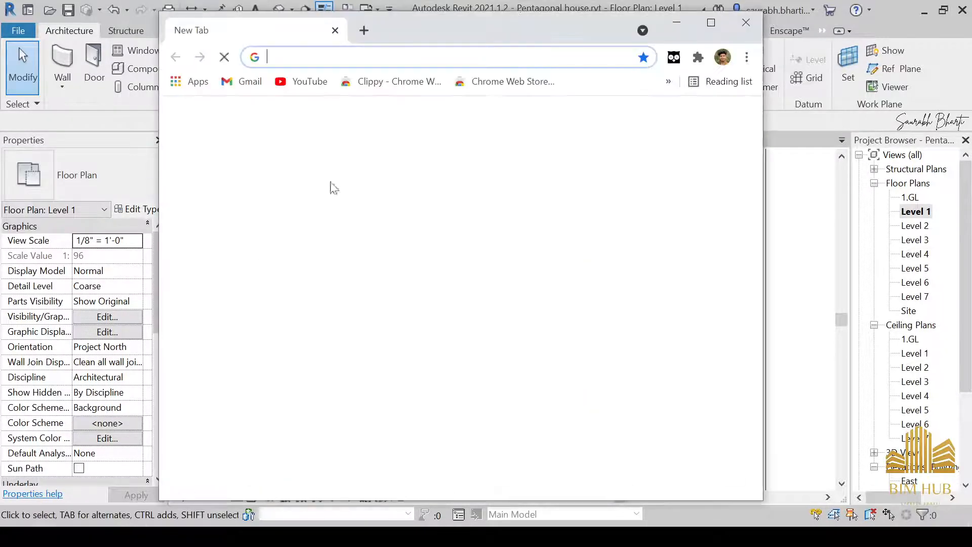
# Step: Switch to Chrome, search Google for revit doors, and open the BIMsmith Market and Bimstore results in new tabs
pyautogui.doubleClick(512, 31)
pyautogui.click(512, 34)
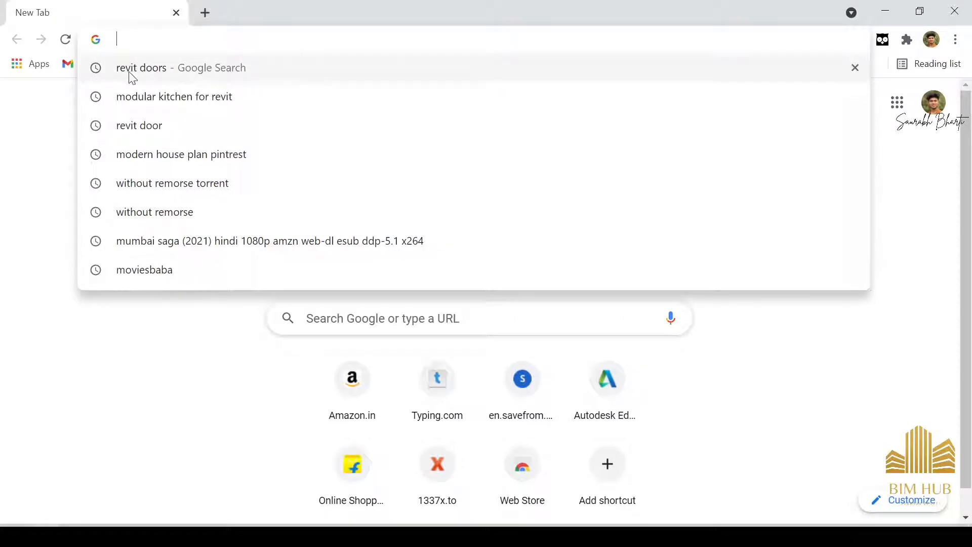
pyautogui.click(263, 69)
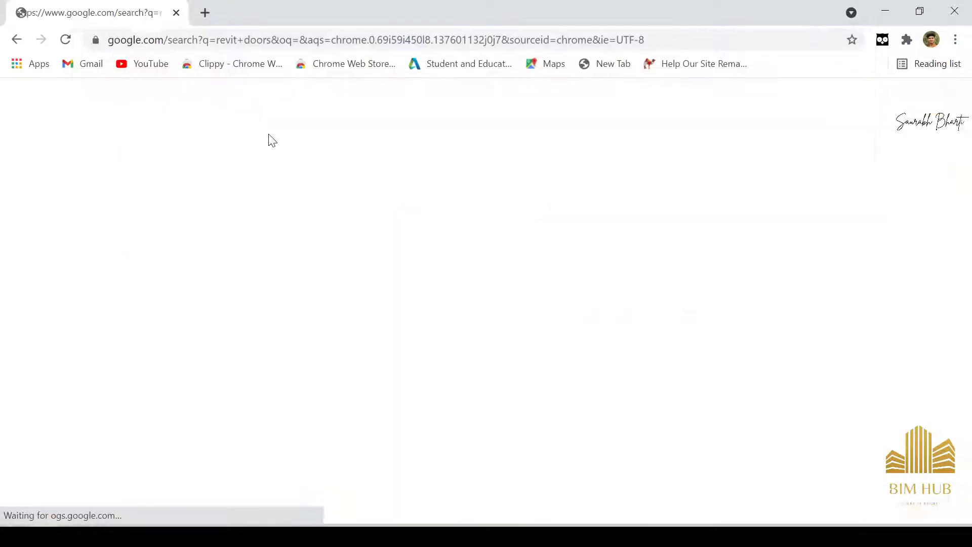
pyautogui.rightClick(273, 252)
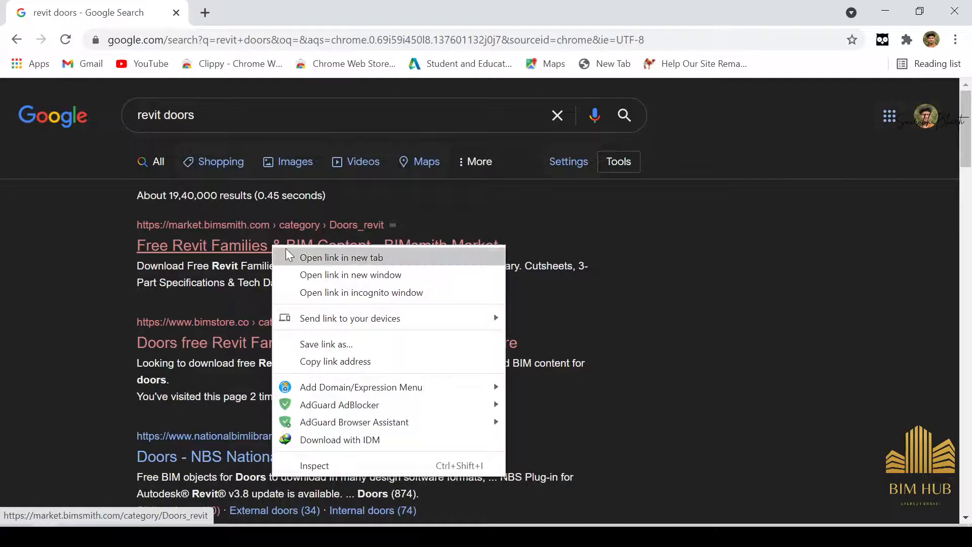
pyautogui.click(319, 256)
pyautogui.rightClick(254, 336)
pyautogui.click(307, 119)
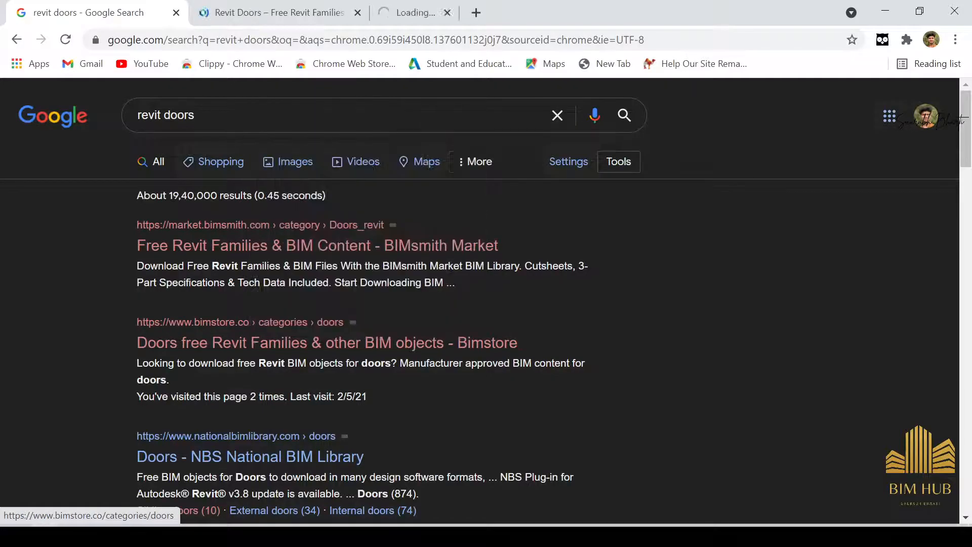
# Step: Examine the door families offered on BIMsmith Market and Bimstore
pyautogui.click(279, 13)
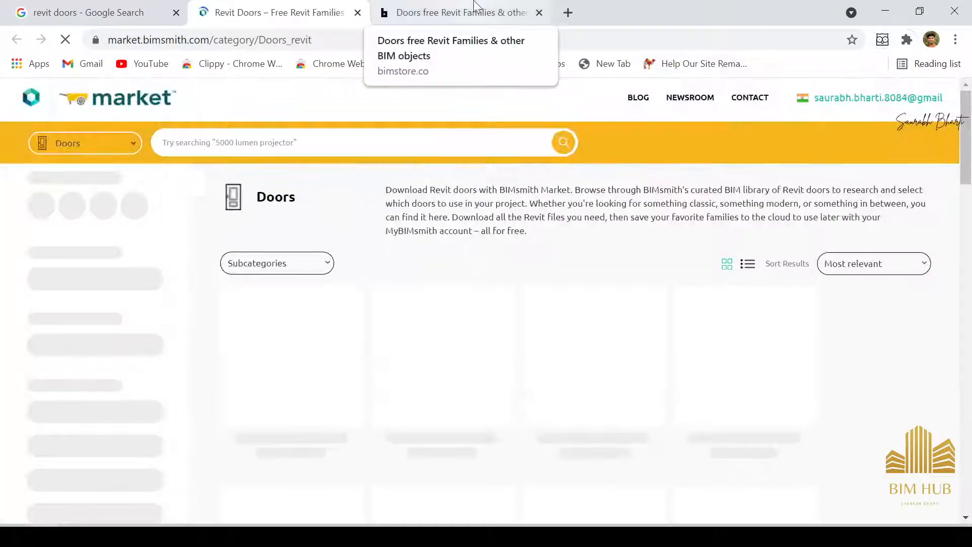
pyautogui.click(476, 11)
pyautogui.scroll(-4, 475, 374)
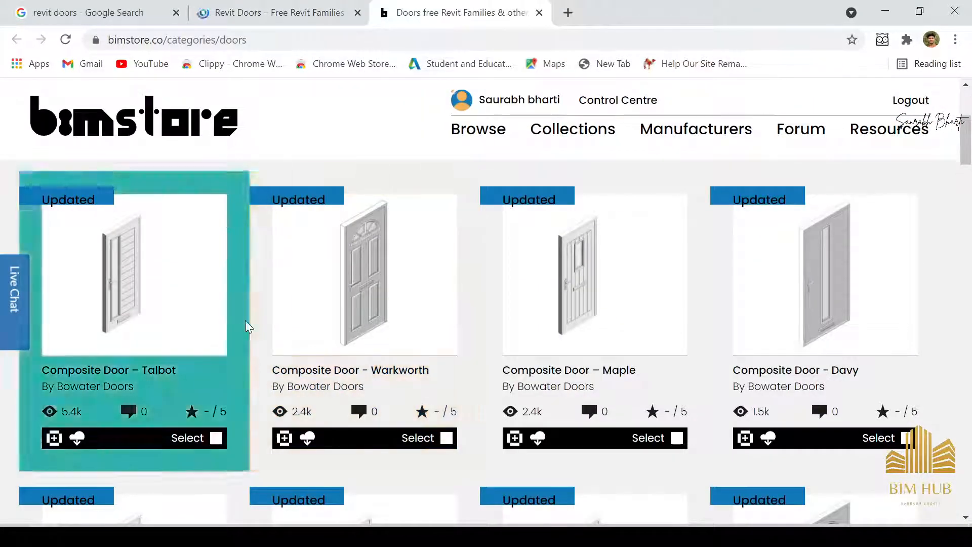
pyautogui.click(257, 22)
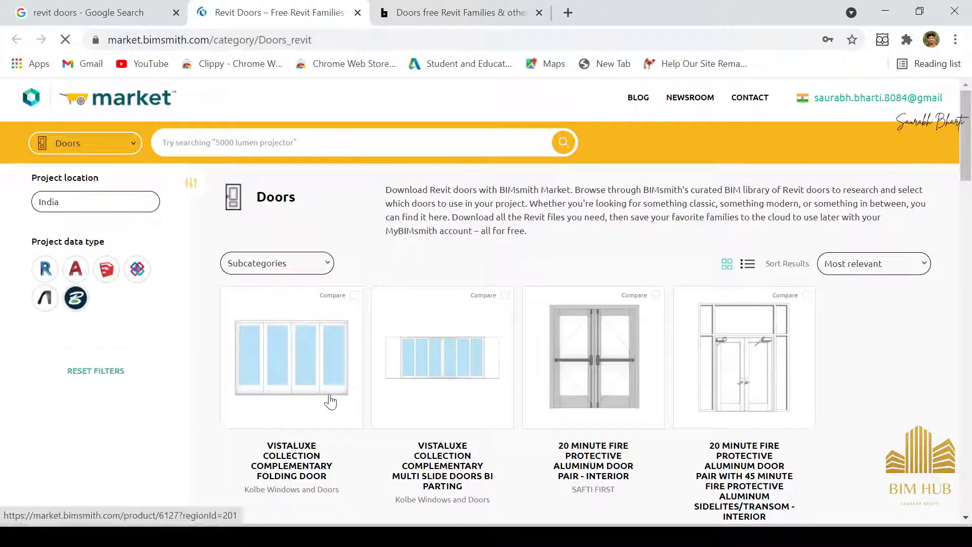
pyautogui.scroll(-6, 330, 399)
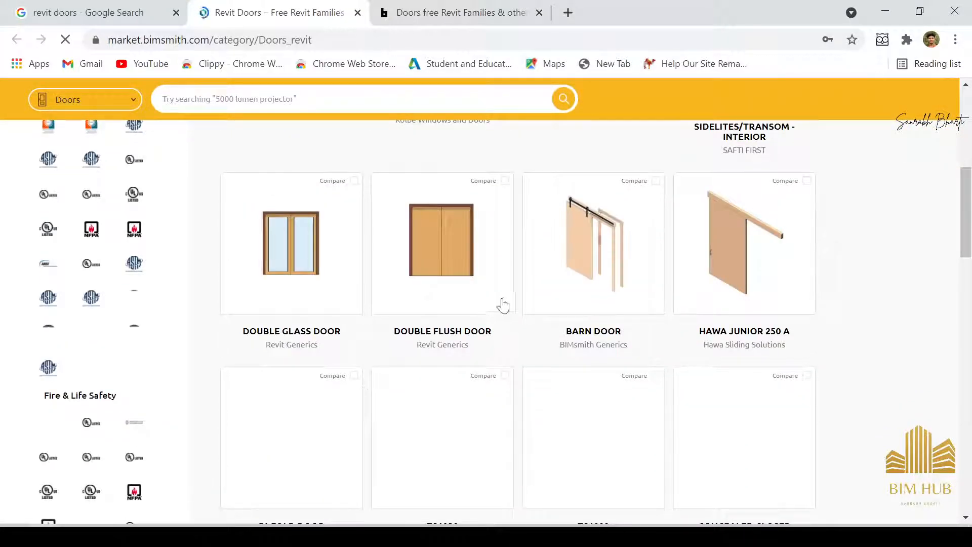
pyautogui.scroll(-5, 501, 304)
pyautogui.scroll(-8, 415, 322)
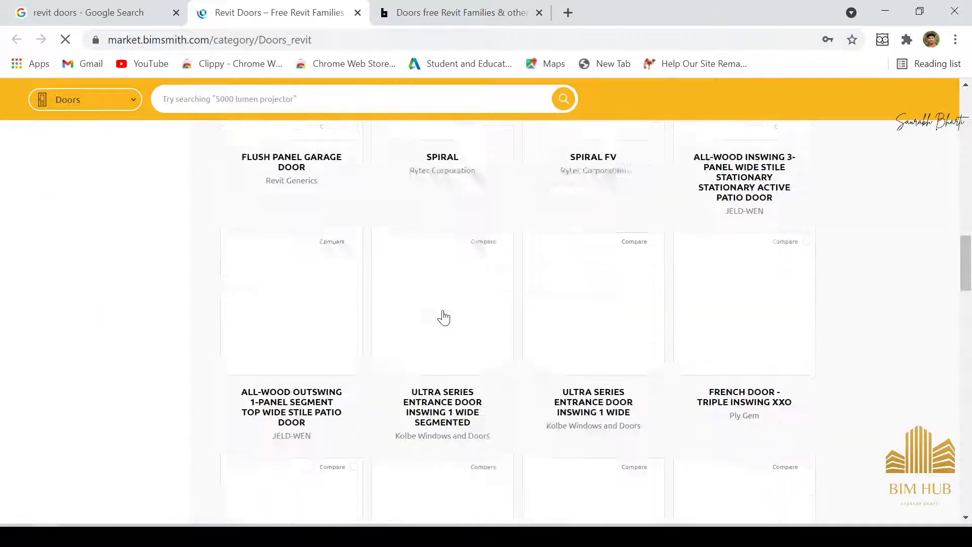
pyautogui.hotkey('ctrl', 'Tab')
pyautogui.scroll(-9, 149, 284)
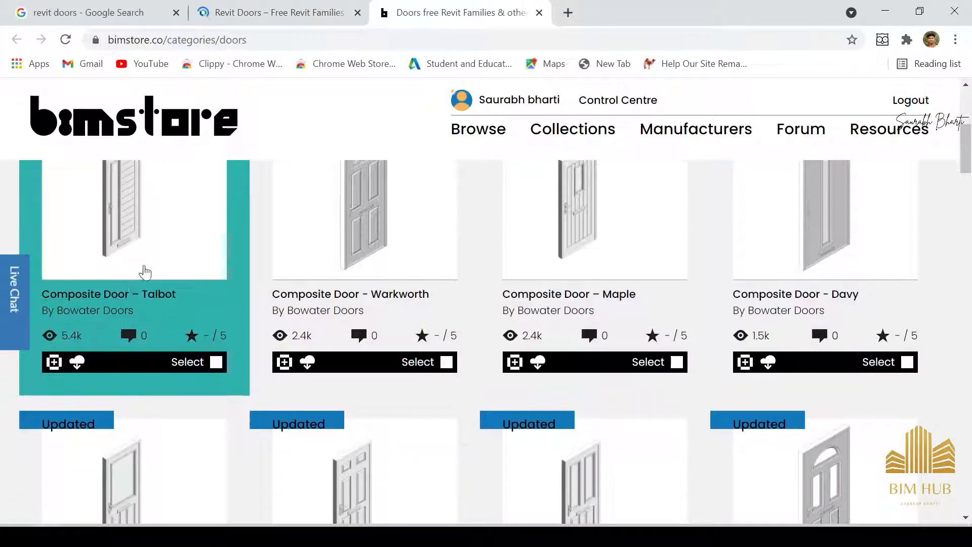
pyautogui.scroll(3, 368, 396)
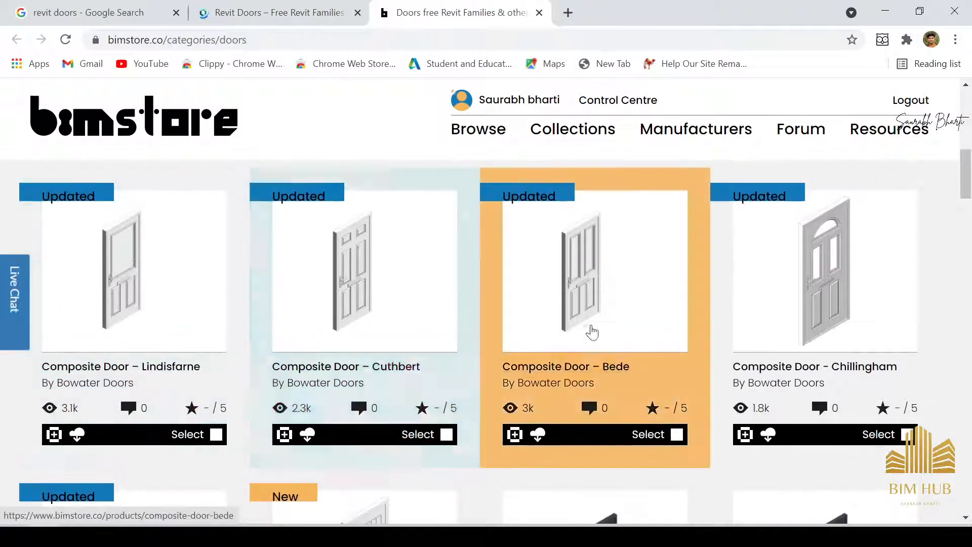
pyautogui.scroll(6, 612, 364)
pyautogui.scroll(-1, 571, 349)
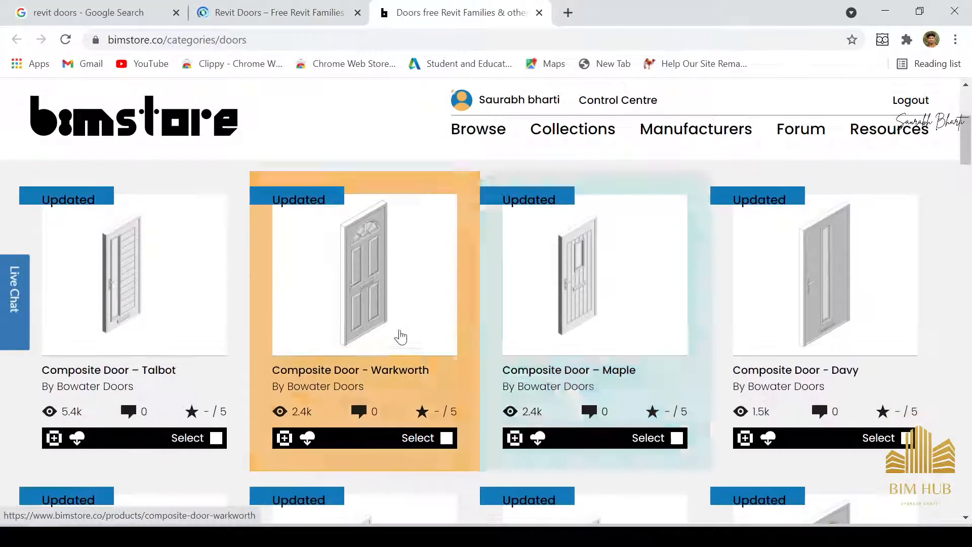
# Step: Try to download the Revit object of Composite Door - Warkworth from Bimstore
pyautogui.click(396, 336)
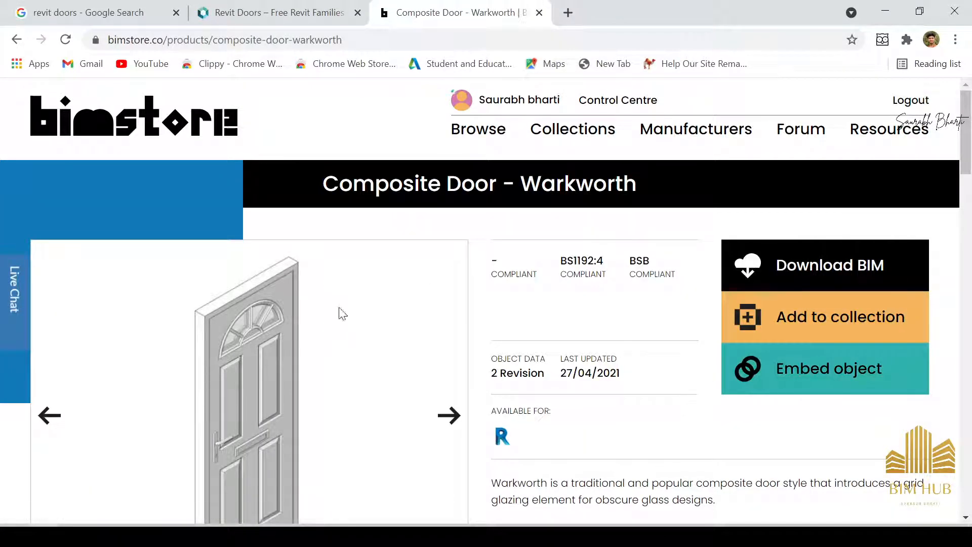
pyautogui.click(819, 272)
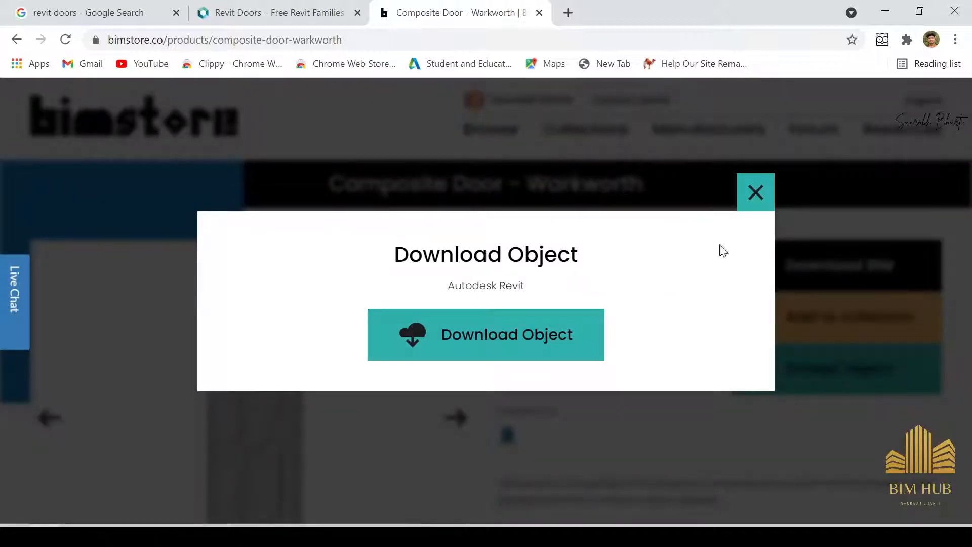
pyautogui.click(566, 346)
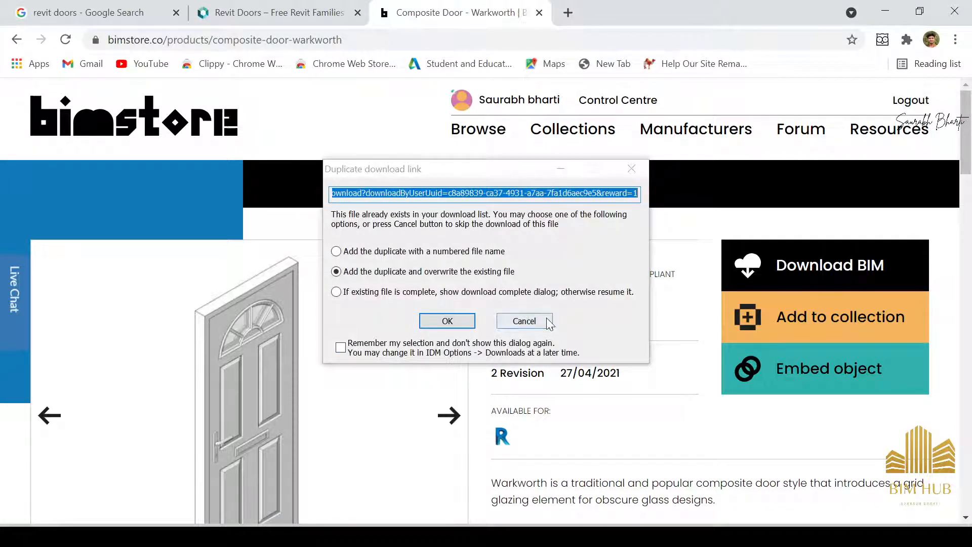
pyautogui.click(523, 321)
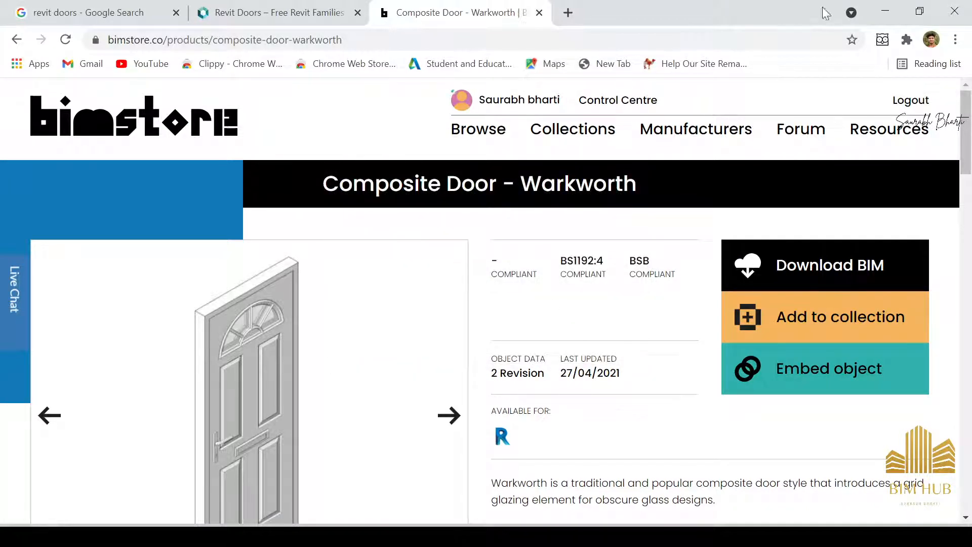
# Step: Open the Door folder on the desktop and examine the downloaded Warkworth zip archive and its extracted door family files
pyautogui.click(885, 11)
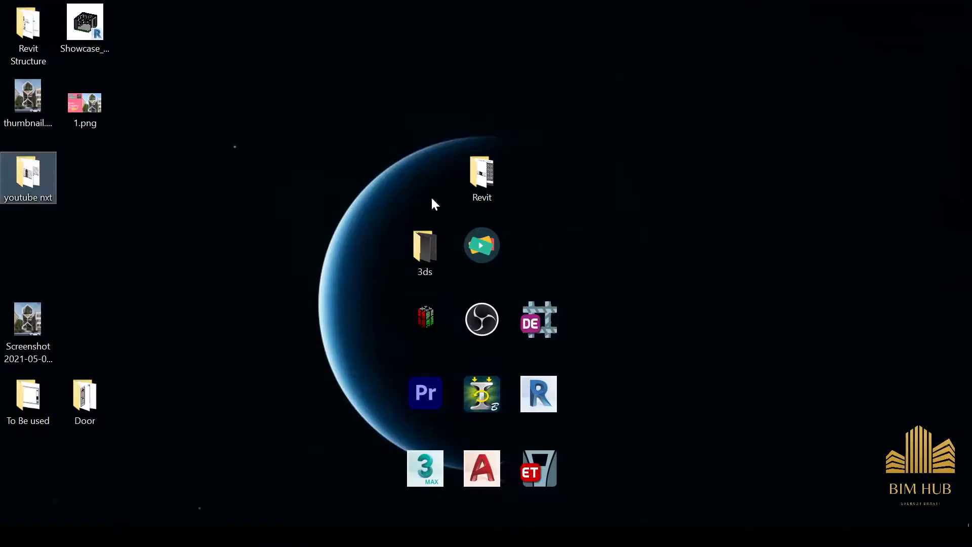
pyautogui.doubleClick(87, 412)
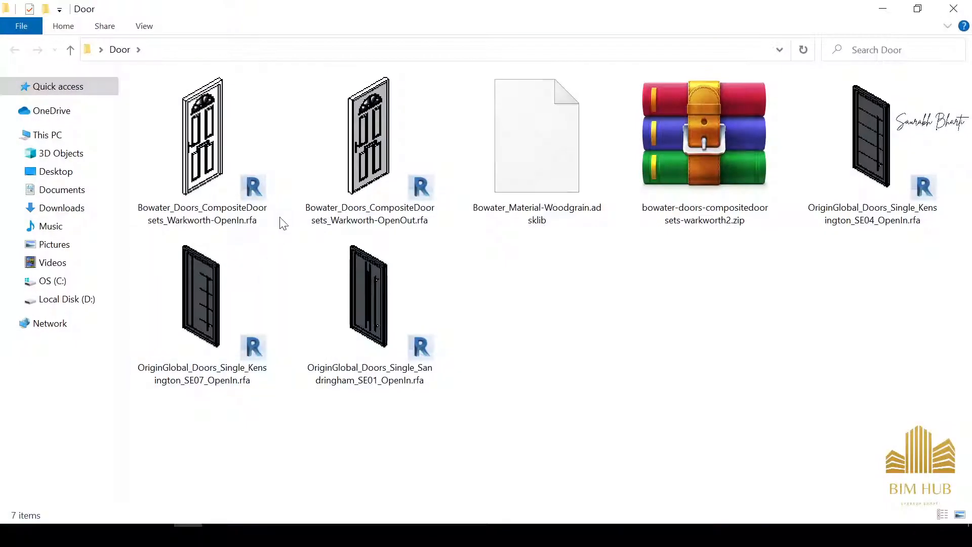
pyautogui.click(392, 197)
pyautogui.click(687, 162)
pyautogui.rightClick(688, 162)
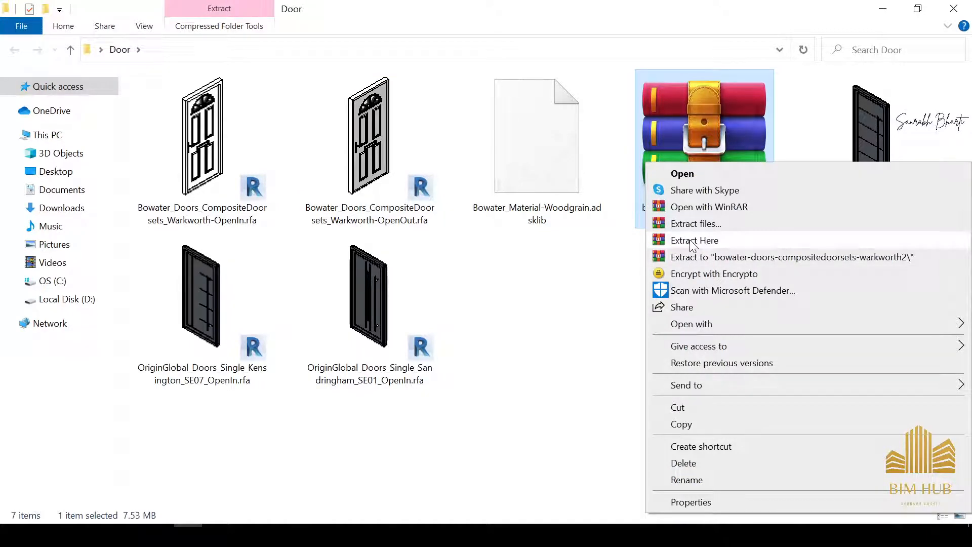
pyautogui.click(596, 300)
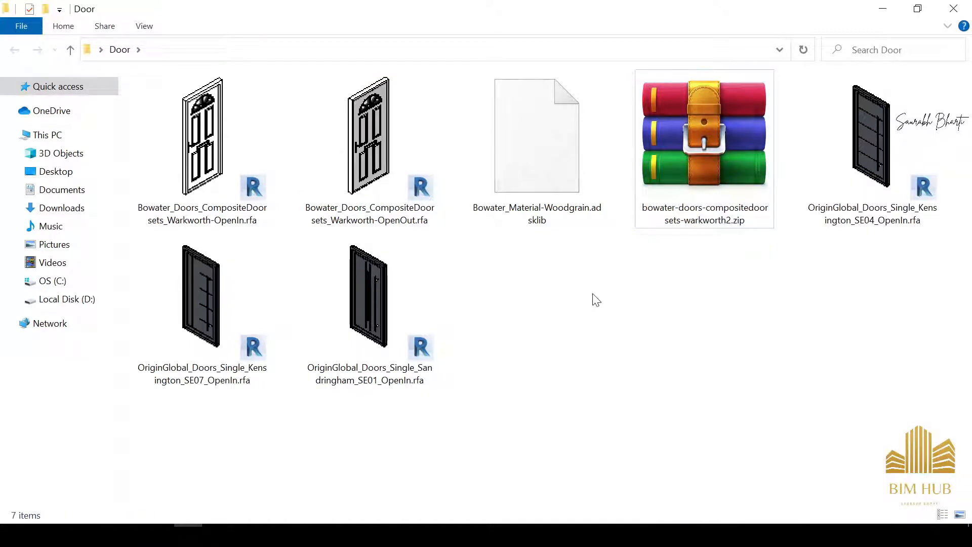
pyautogui.click(690, 202)
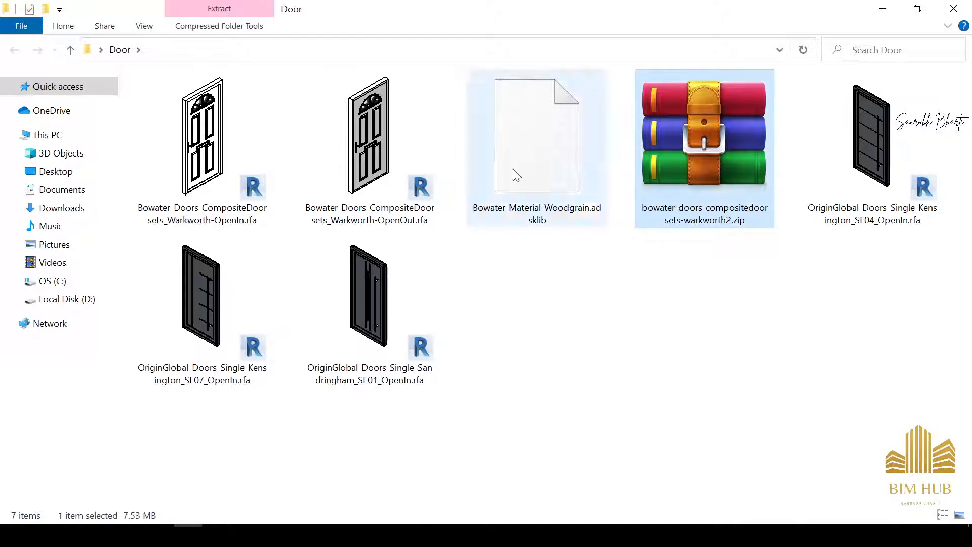
pyautogui.click(350, 160)
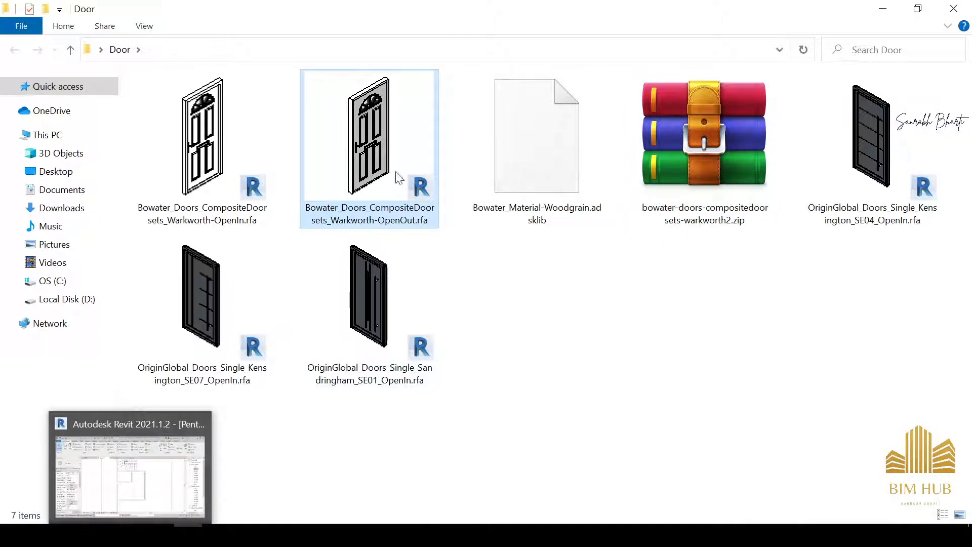
pyautogui.click(561, 407)
# Step: Return to Revit, start the Door command and start loading another door family
pyautogui.hotkey('alt', 'Tab')
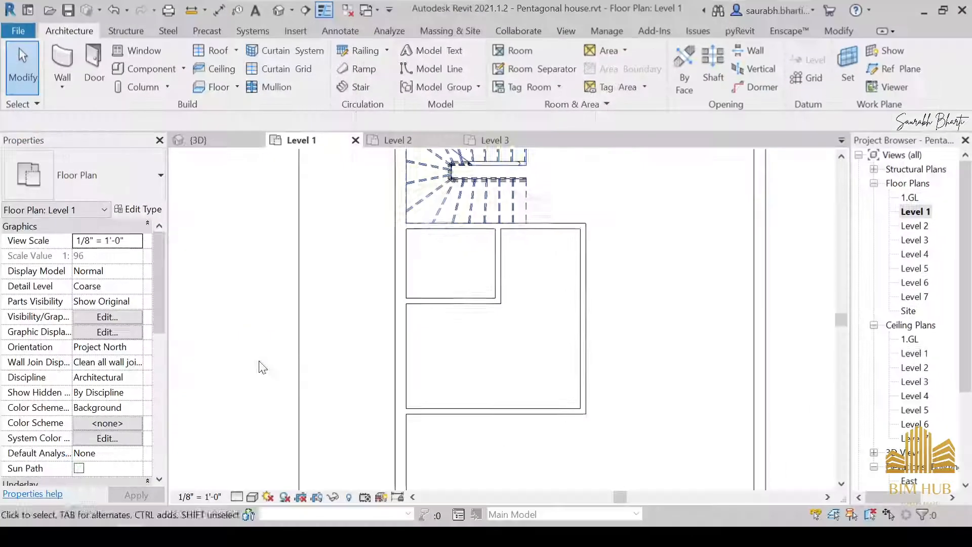
pyautogui.click(62, 63)
pyautogui.press('Escape')
pyautogui.click(93, 65)
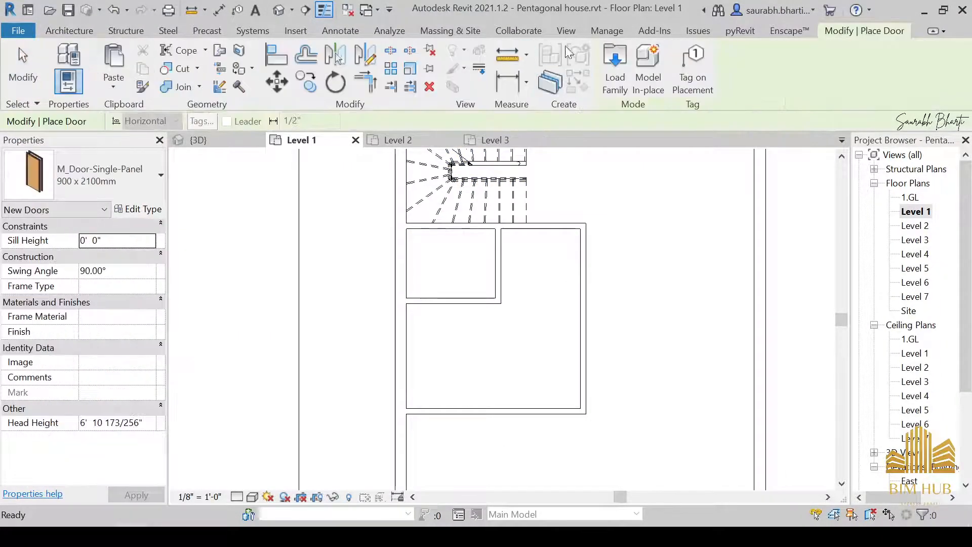
pyautogui.click(612, 66)
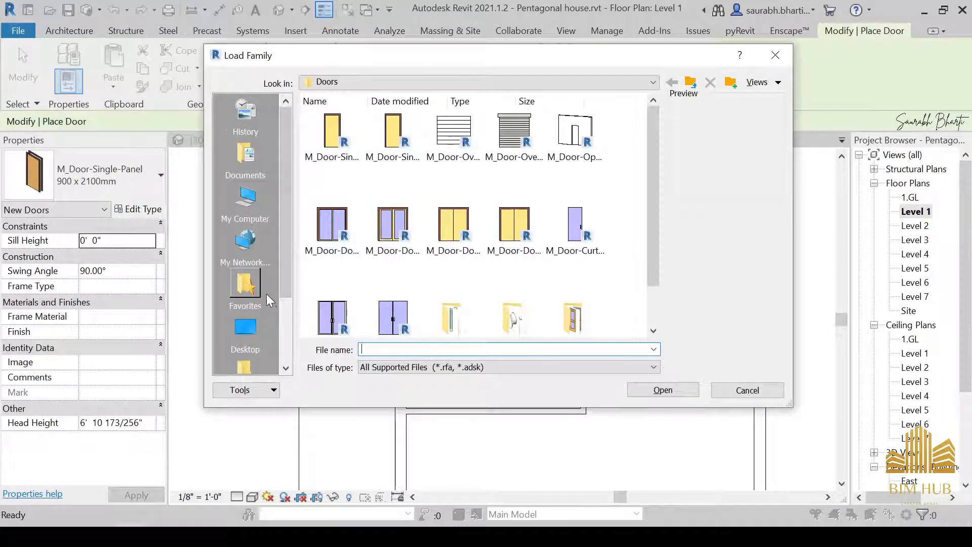
# Step: Browse to the Door folder on the Desktop and select Bowater_Doors_CompositeDoorsets_Warkworth-OpenIn.rfa for loading
pyautogui.scroll(-2, 268, 300)
pyautogui.click(242, 242)
pyautogui.scroll(-1, 475, 215)
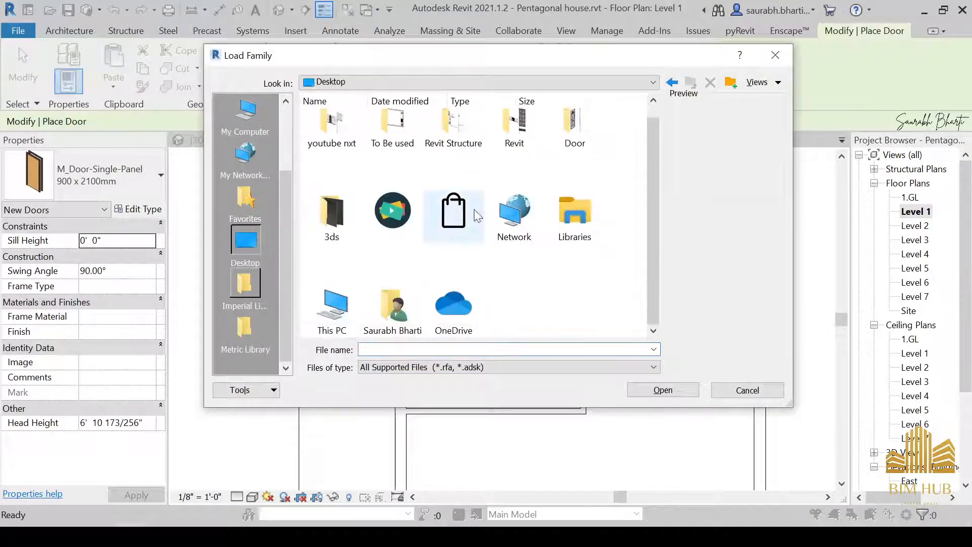
pyautogui.scroll(1, 393, 274)
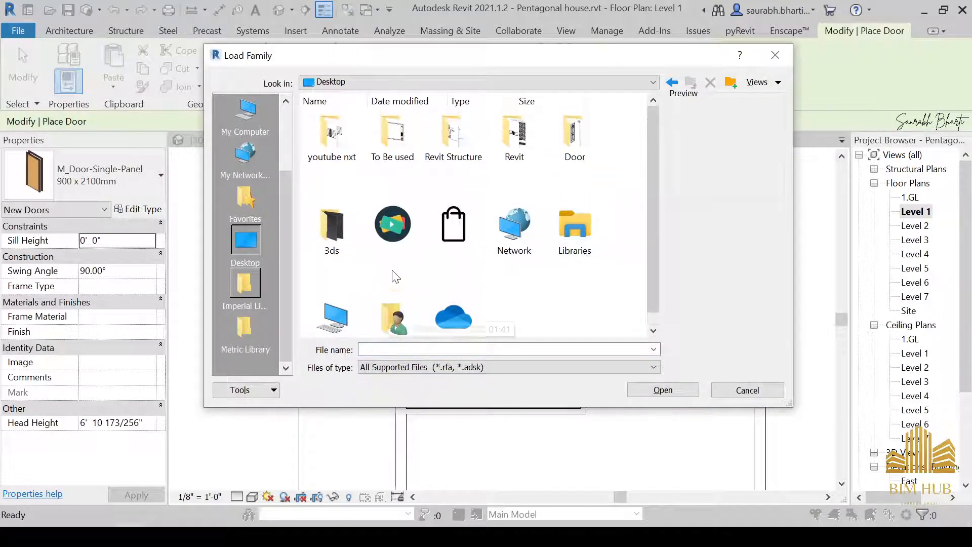
pyautogui.doubleClick(574, 148)
pyautogui.click(574, 145)
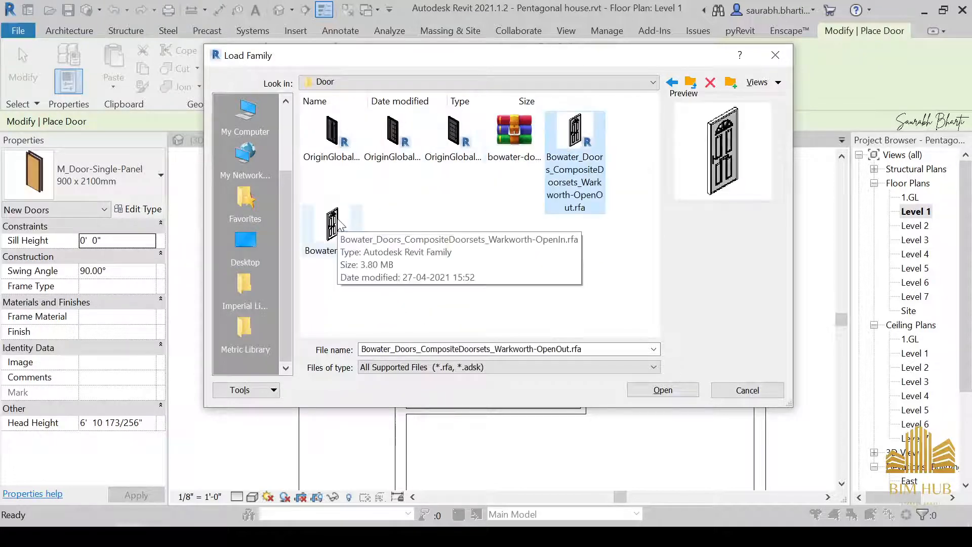
pyautogui.click(333, 225)
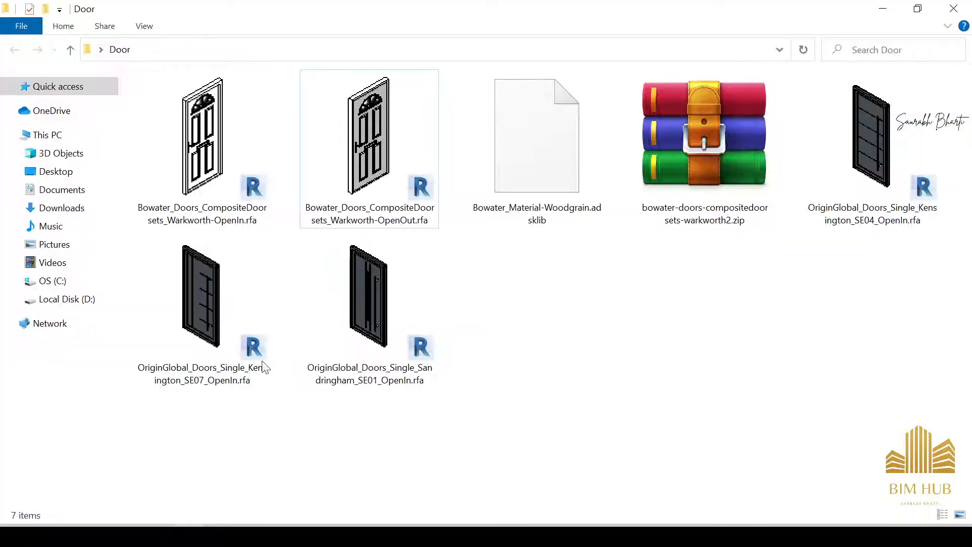
# Step: Load Bowater_Doors_CompositeDoorsets_Warkworth-OpenOut.rfa from the Door folder directly into the Revit project, discarding the pending OpenIn family selection
pyautogui.click(324, 167)
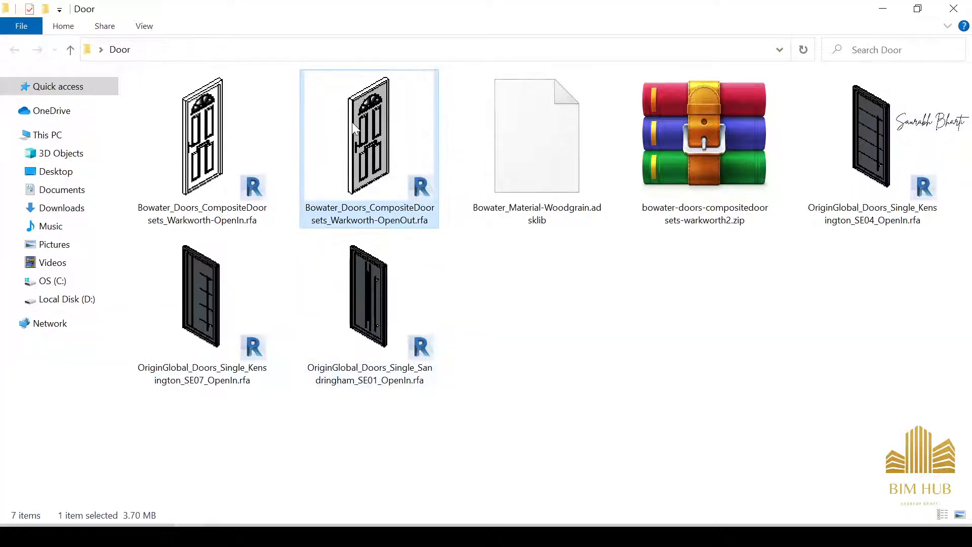
pyautogui.press('Left')
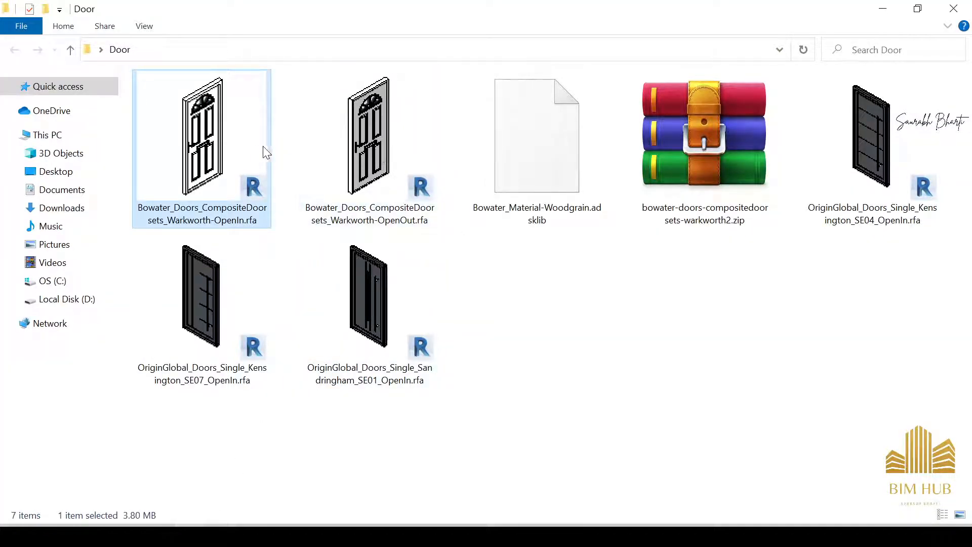
pyautogui.click(405, 151)
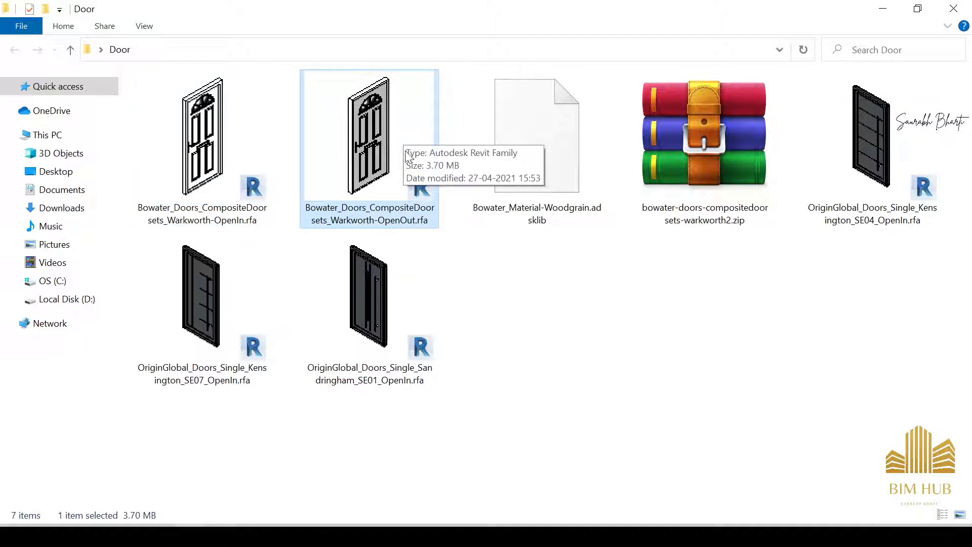
pyautogui.moveTo(409, 157); pyautogui.dragTo(182, 526)
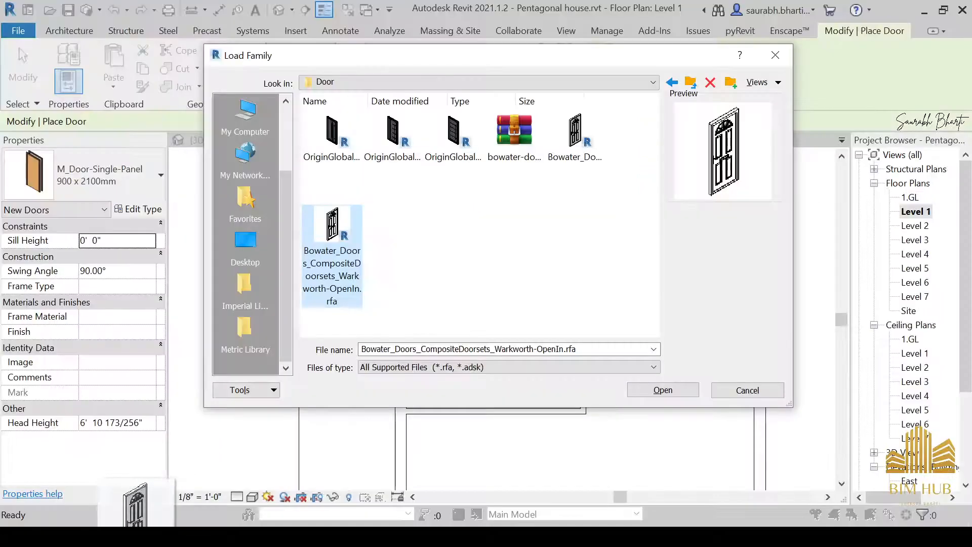
pyautogui.moveTo(134, 511); pyautogui.dragTo(291, 478)
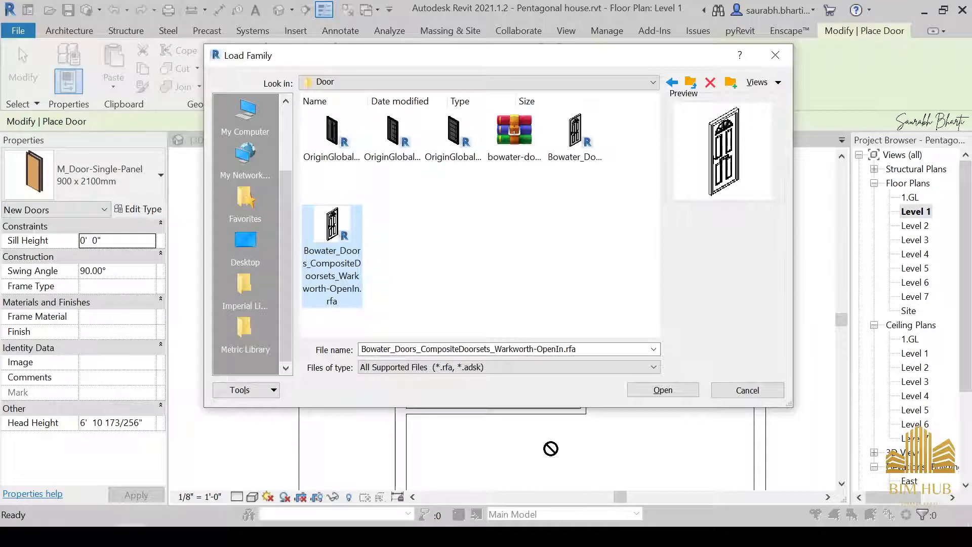
pyautogui.click(727, 393)
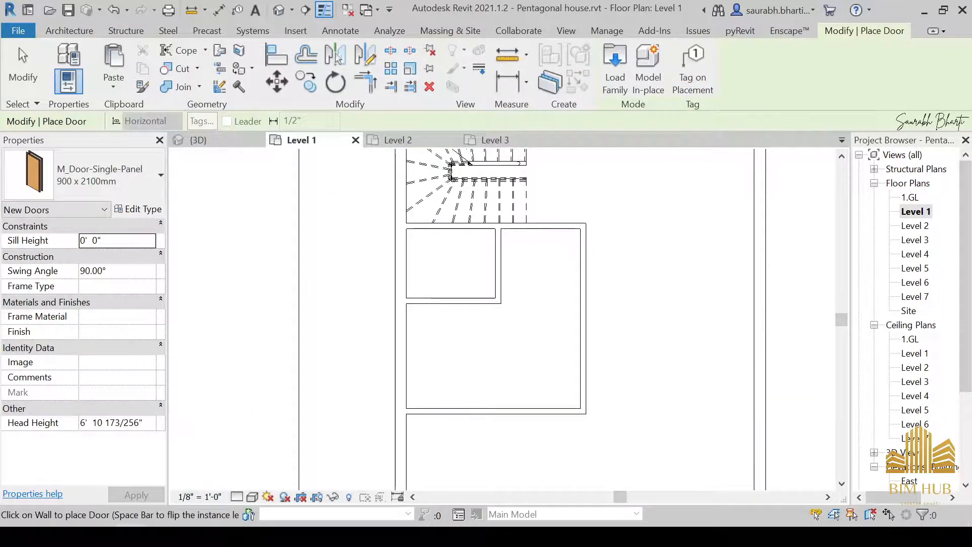
pyautogui.hotkey('alt', 'Tab')
pyautogui.moveTo(401, 158); pyautogui.dragTo(426, 381)
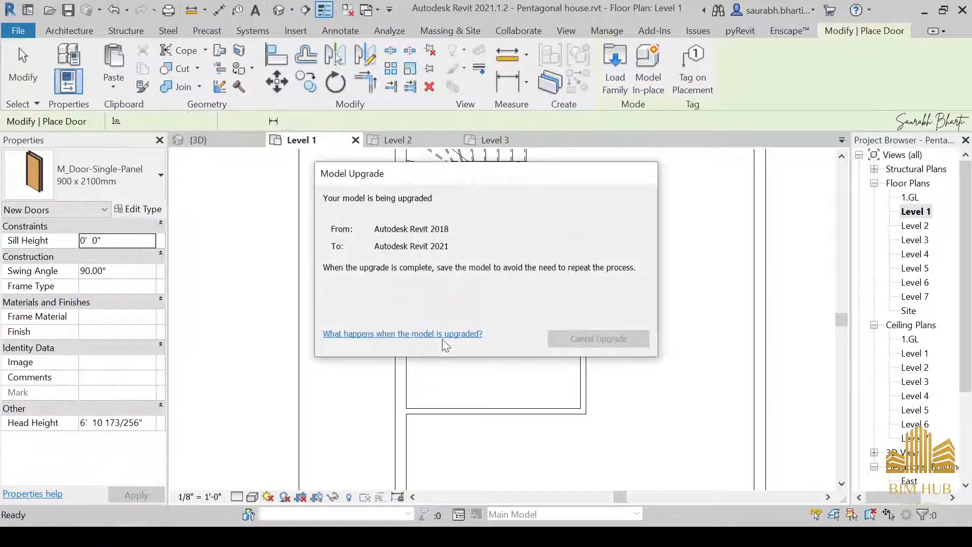
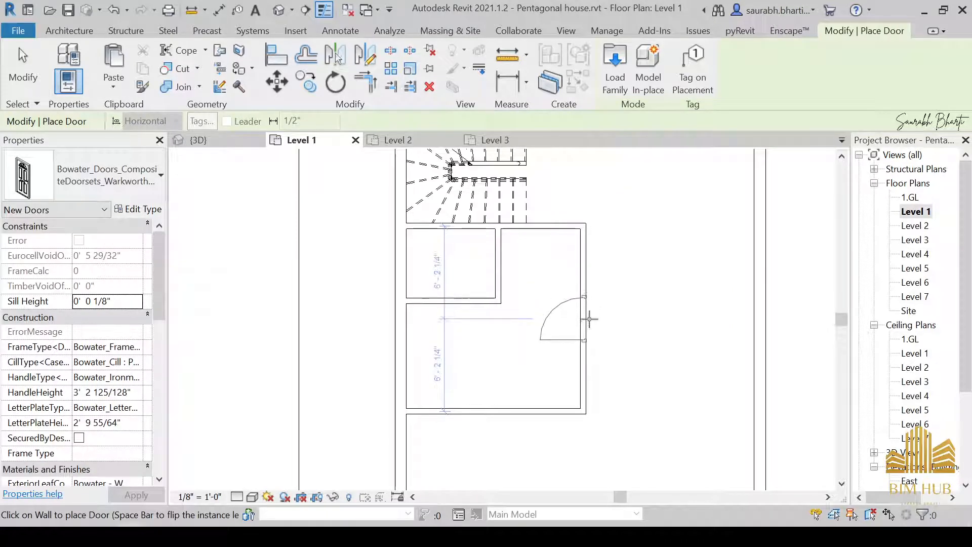
# Step: Place the Warkworth OpenOut door in the room's outer wall below the stair, about 2'-0" from the wall's upper corner
pyautogui.moveTo(571, 254); pyautogui.dragTo(560, 303, button='middle')
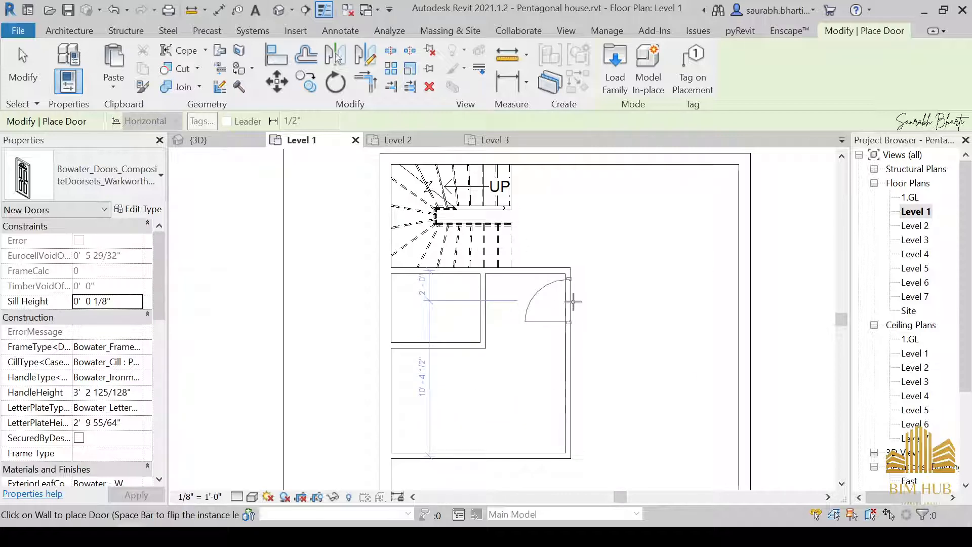
pyautogui.click(573, 302)
pyautogui.press('Escape')
pyautogui.press('Escape')
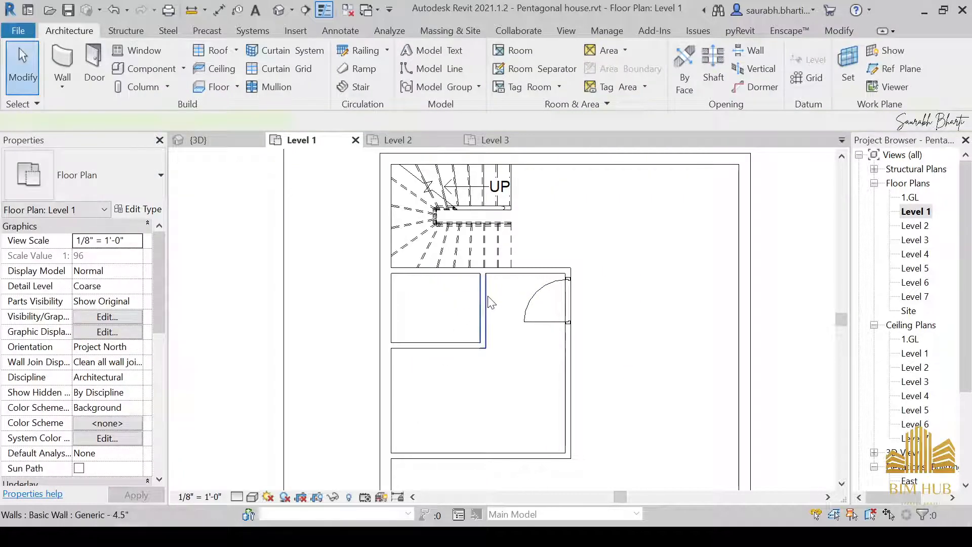
# Step: Restart the Door command and review the door types already loaded in the project
pyautogui.press('d')
pyautogui.press('r')
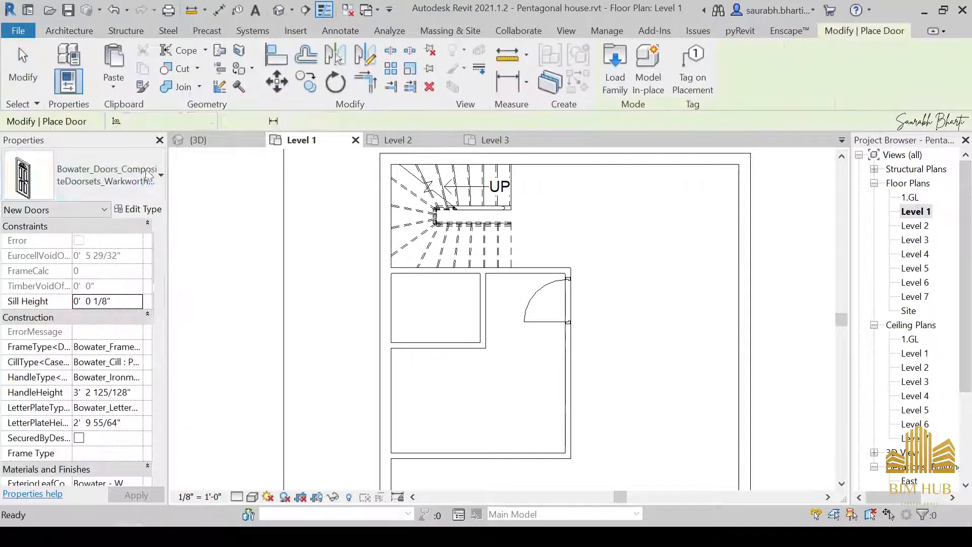
pyautogui.press('Escape')
pyautogui.click(91, 71)
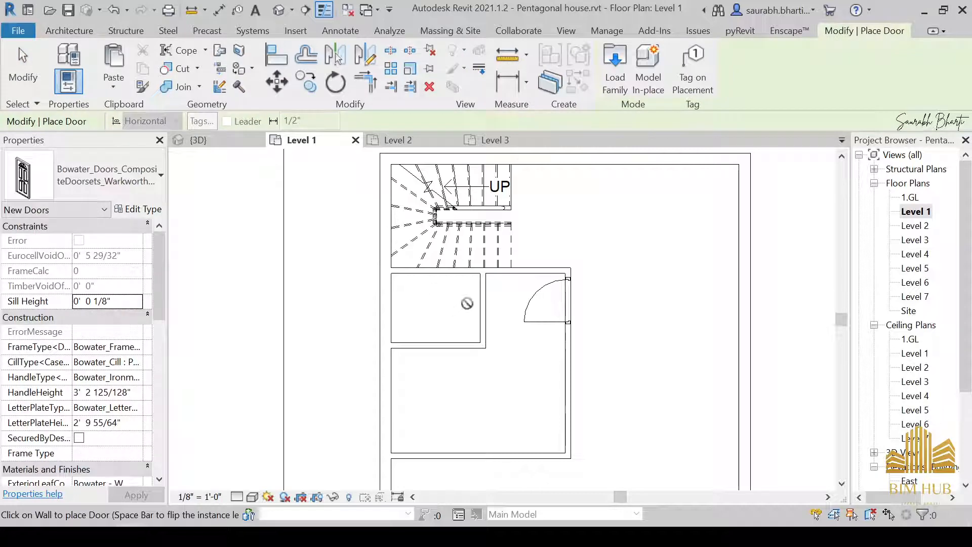
pyautogui.click(155, 176)
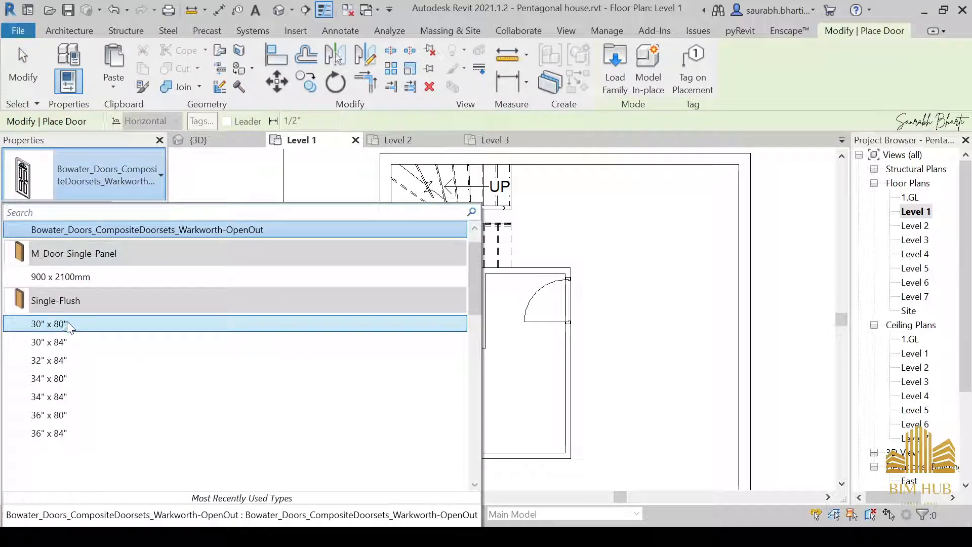
pyautogui.click(113, 184)
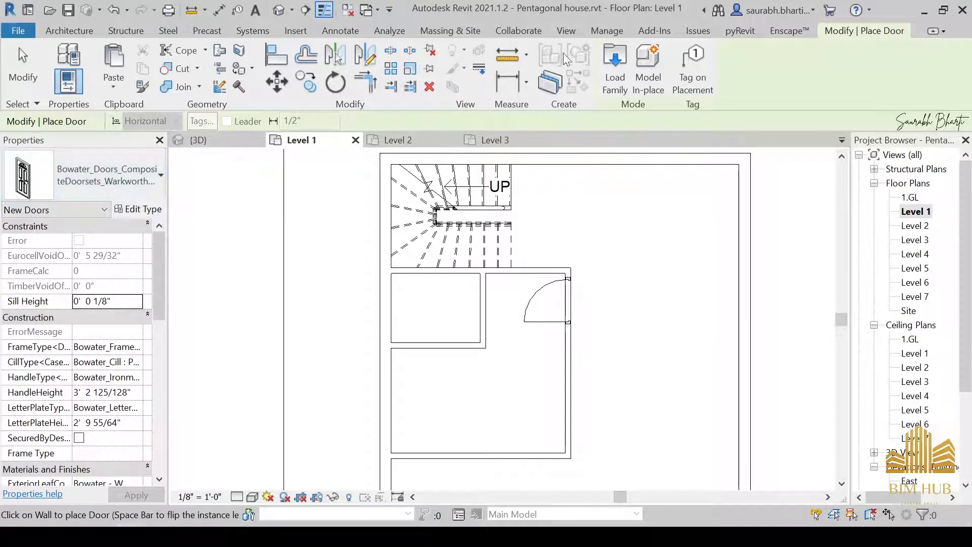
# Step: Start loading another door family and examine the Commercial door families in the Doors library, including M_Door-Passage-Single-Two_Lite_Narrow.rfa
pyautogui.click(615, 65)
pyautogui.scroll(-5, 477, 283)
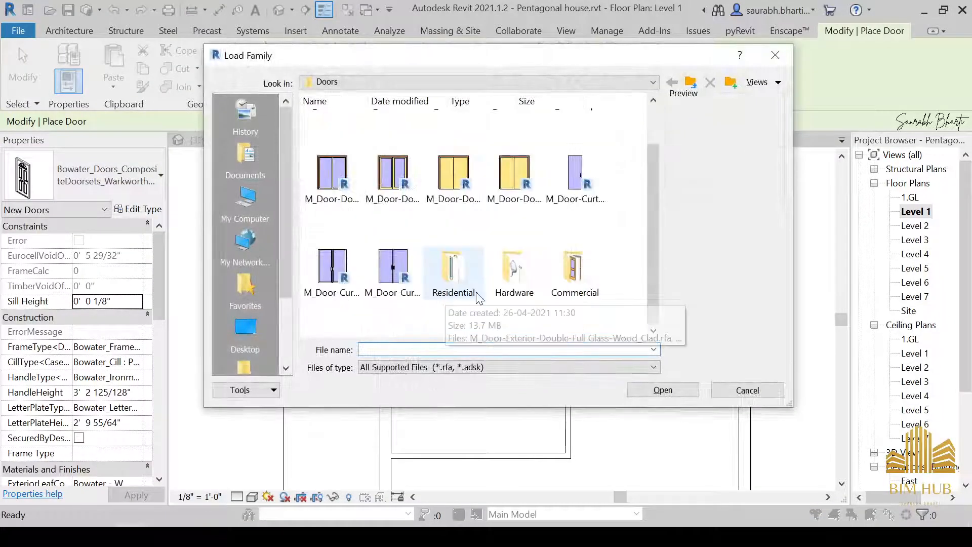
pyautogui.doubleClick(572, 273)
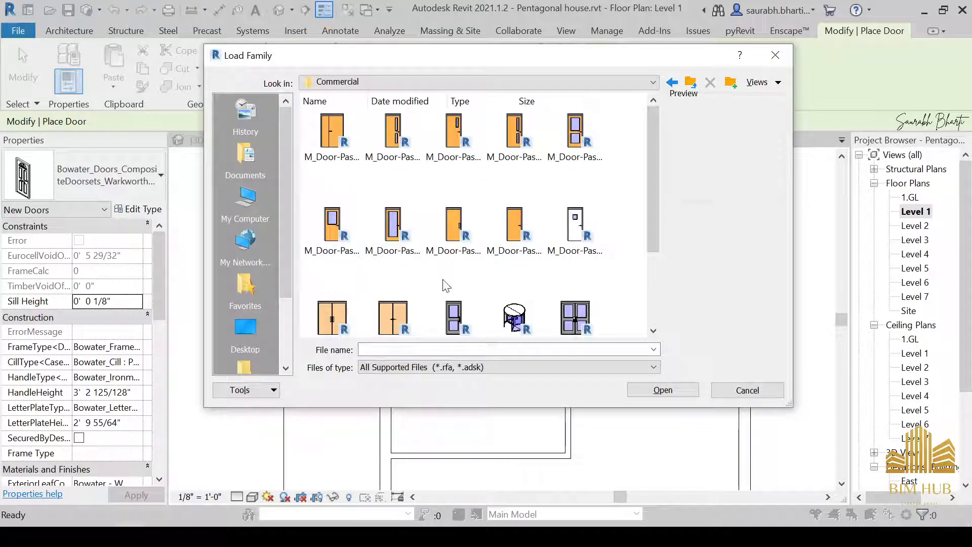
pyautogui.scroll(-3, 444, 284)
pyautogui.scroll(3, 442, 278)
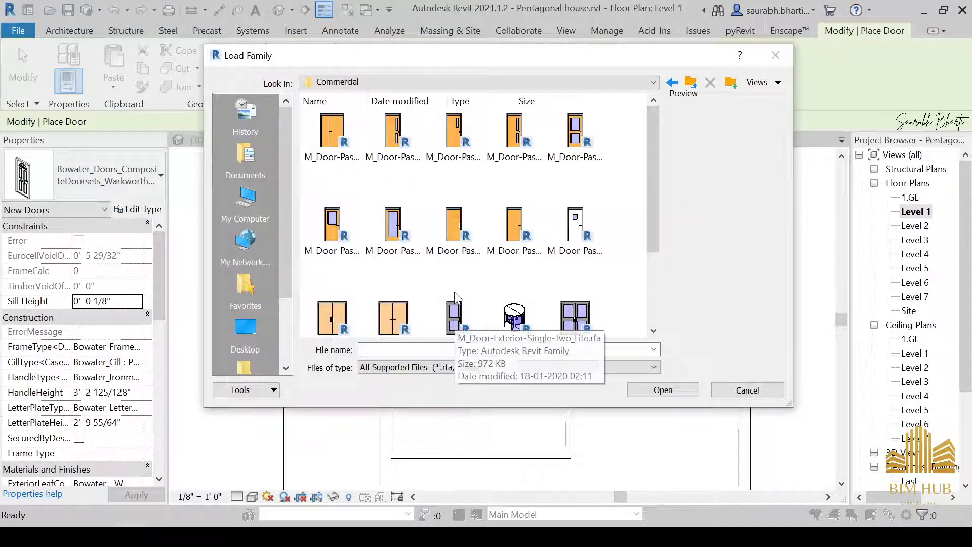
pyautogui.click(410, 161)
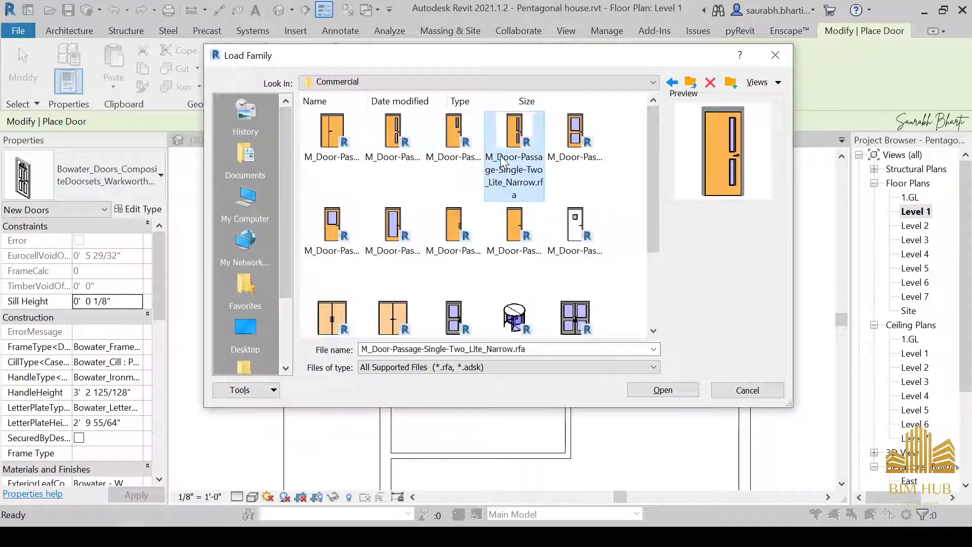
pyautogui.press('BackSpace')
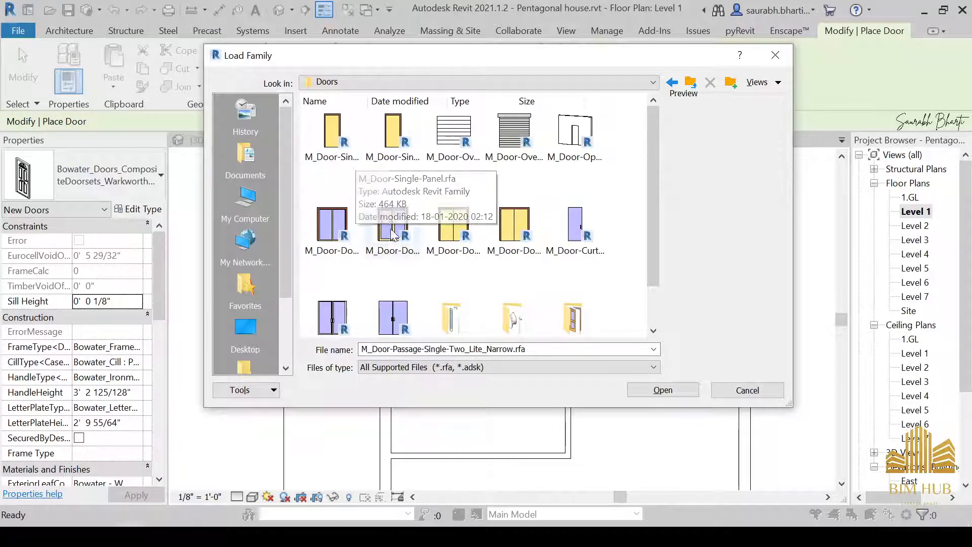
# Step: Browse the Residential door library folder and open M_Door-Interior-Single-5_Panel_Vert-Wood.rfa for loading
pyautogui.scroll(-1, 361, 167)
pyautogui.doubleClick(452, 270)
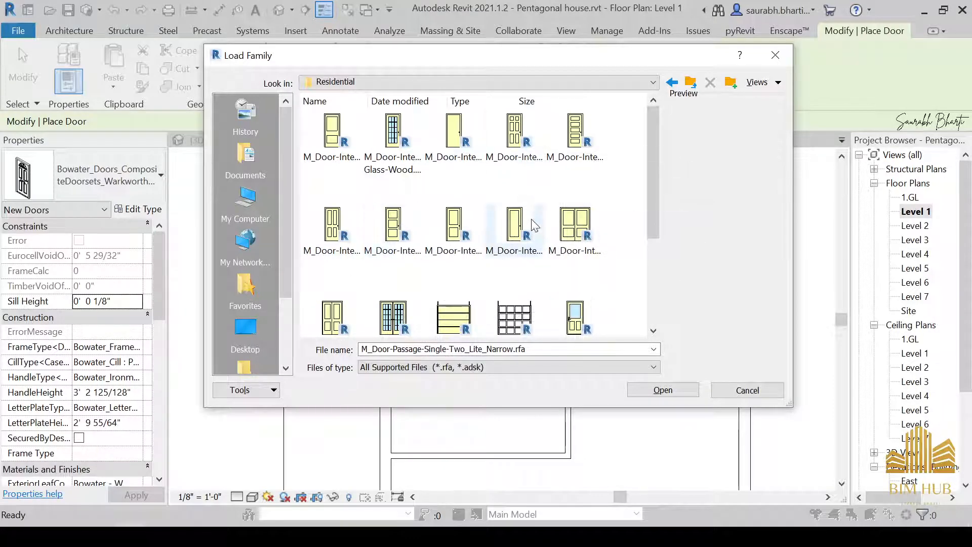
pyautogui.scroll(-3, 531, 222)
pyautogui.scroll(3, 520, 140)
pyautogui.click(521, 139)
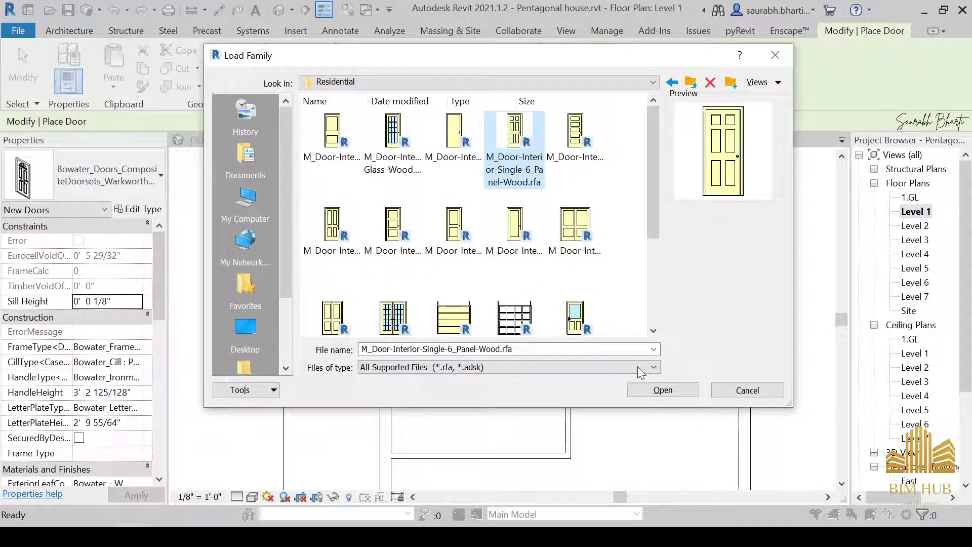
pyautogui.click(582, 142)
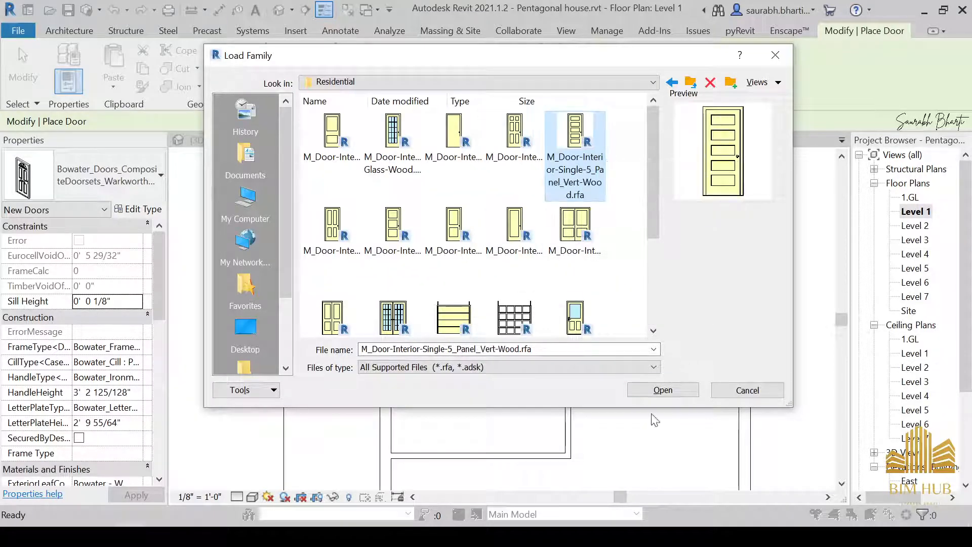
pyautogui.click(663, 390)
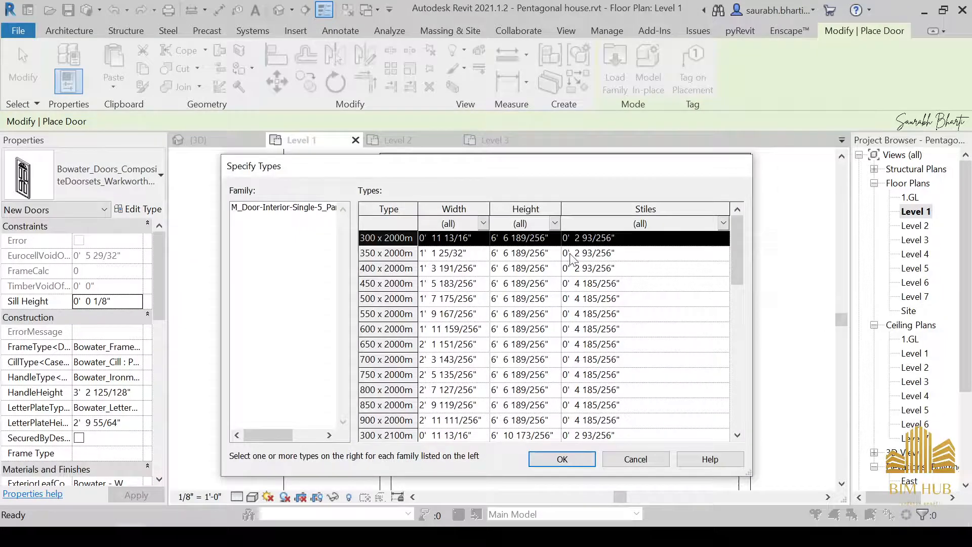
# Step: Choose the 300 x 2000mm type of the five-panel interior door and load it into the project
pyautogui.click(645, 257)
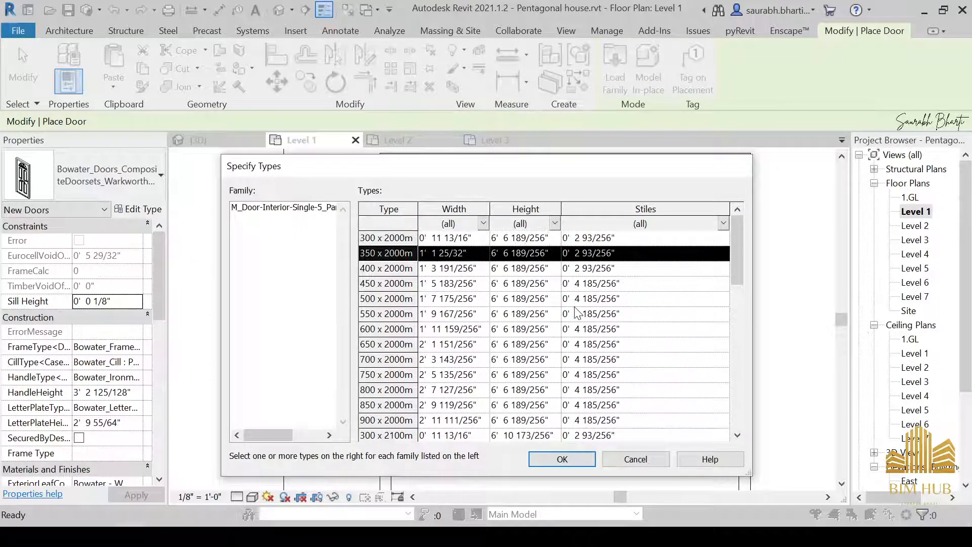
pyautogui.click(439, 279)
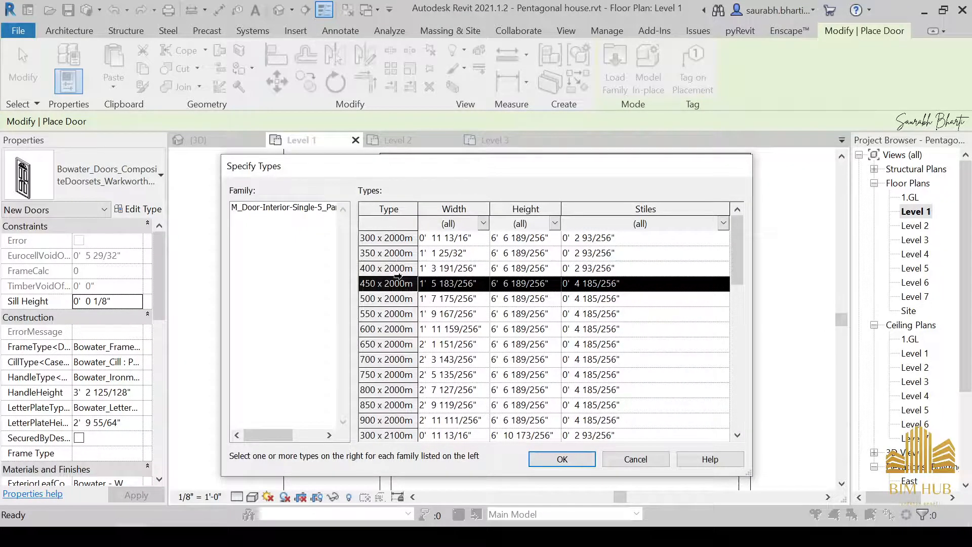
pyautogui.click(389, 271)
pyautogui.click(593, 299)
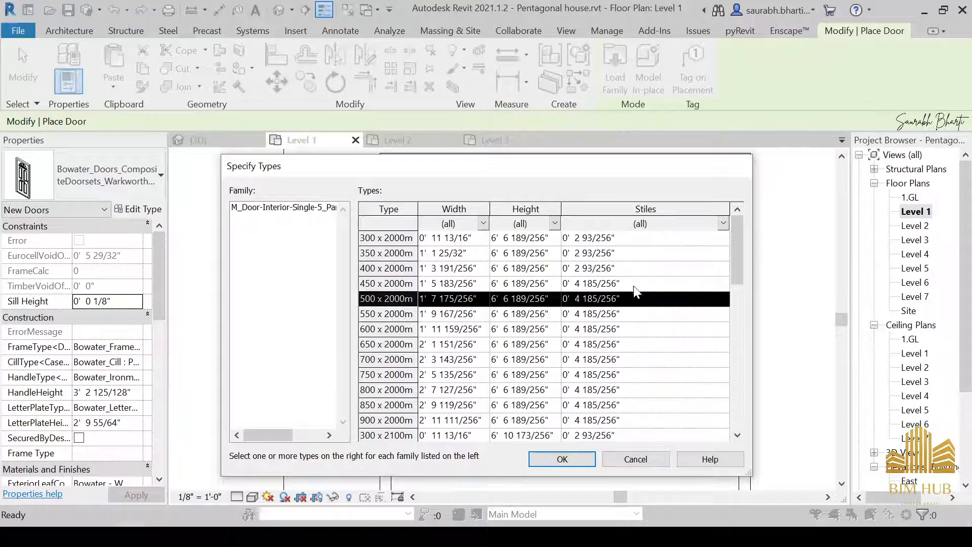
pyautogui.click(652, 284)
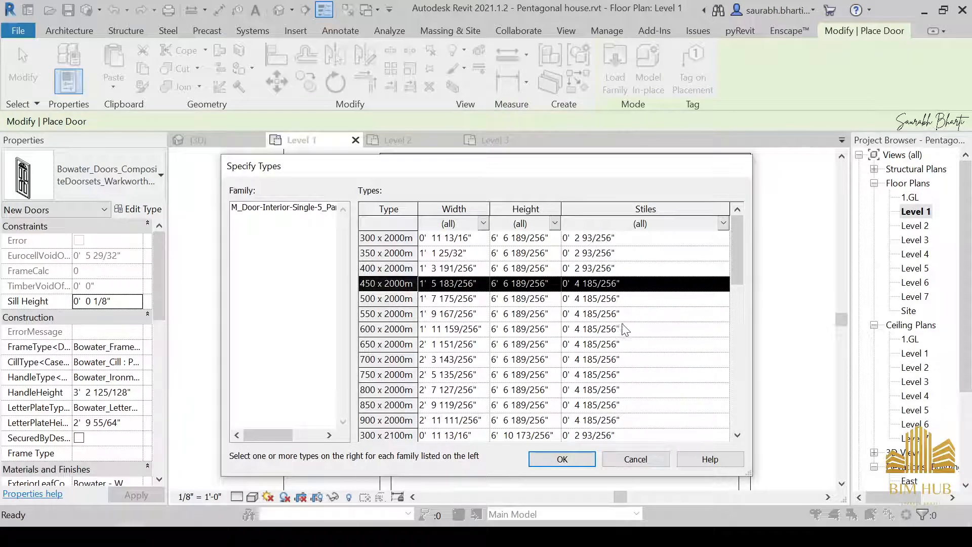
pyautogui.click(620, 253)
pyautogui.click(619, 238)
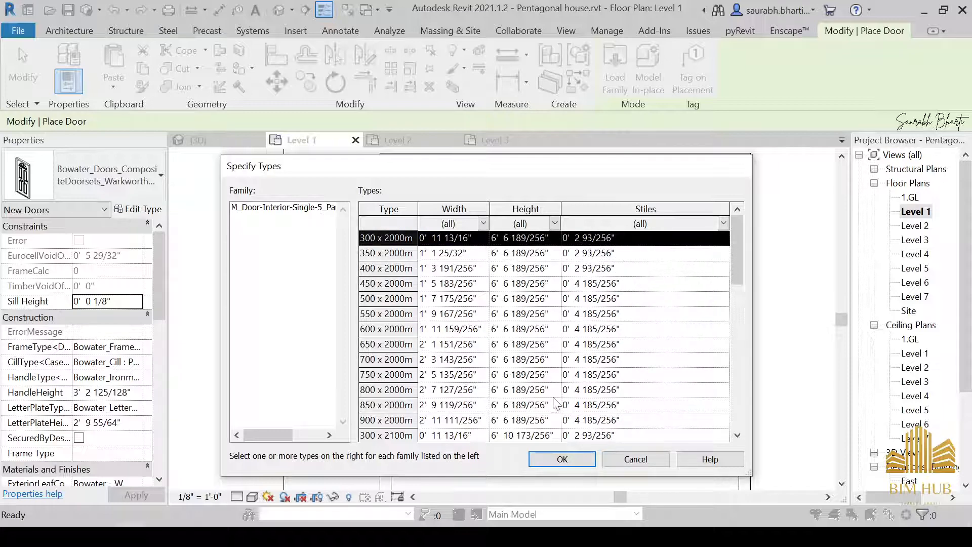
pyautogui.click(562, 458)
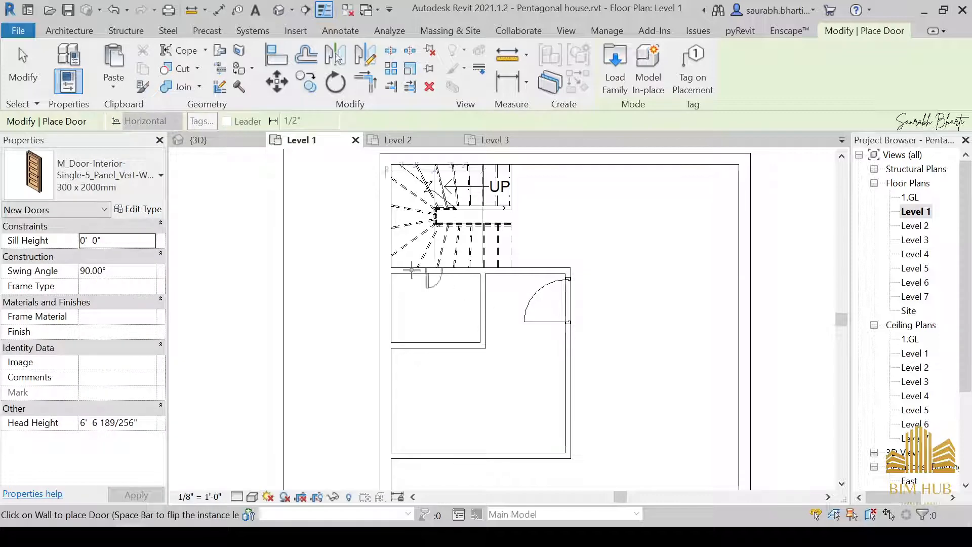
# Step: Duplicate the 300 x 2000mm five-panel interior door type and name the copy 6'x2'6"
pyautogui.click(137, 209)
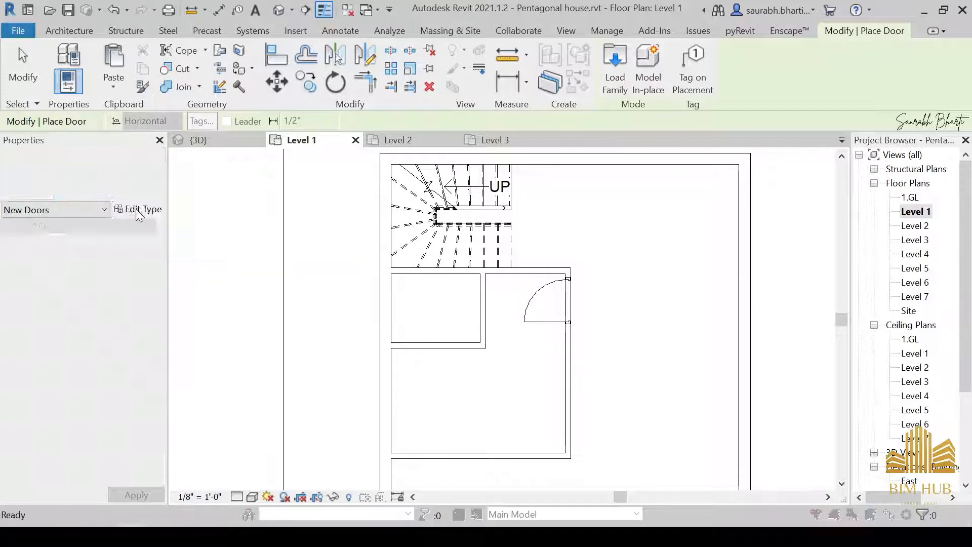
pyautogui.click(670, 84)
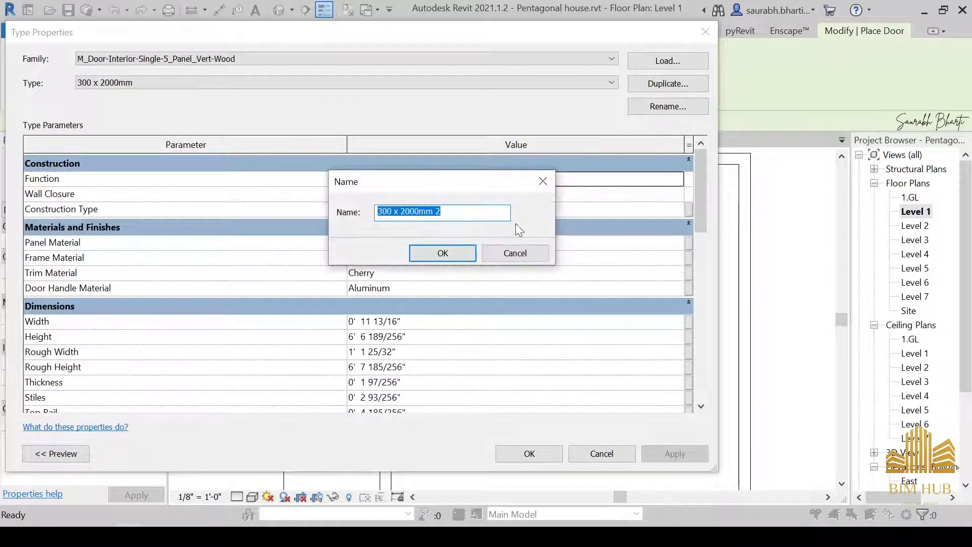
pyautogui.click(532, 253)
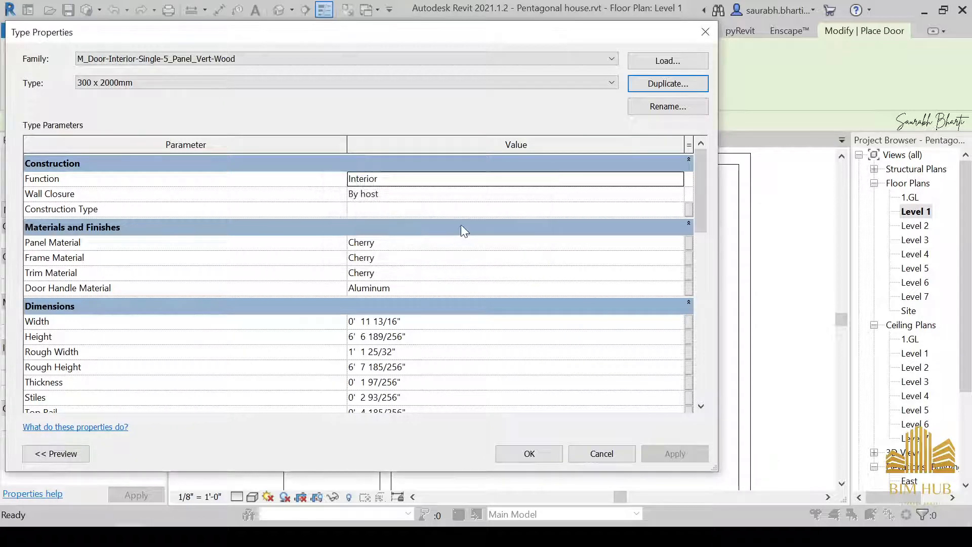
pyautogui.click(683, 86)
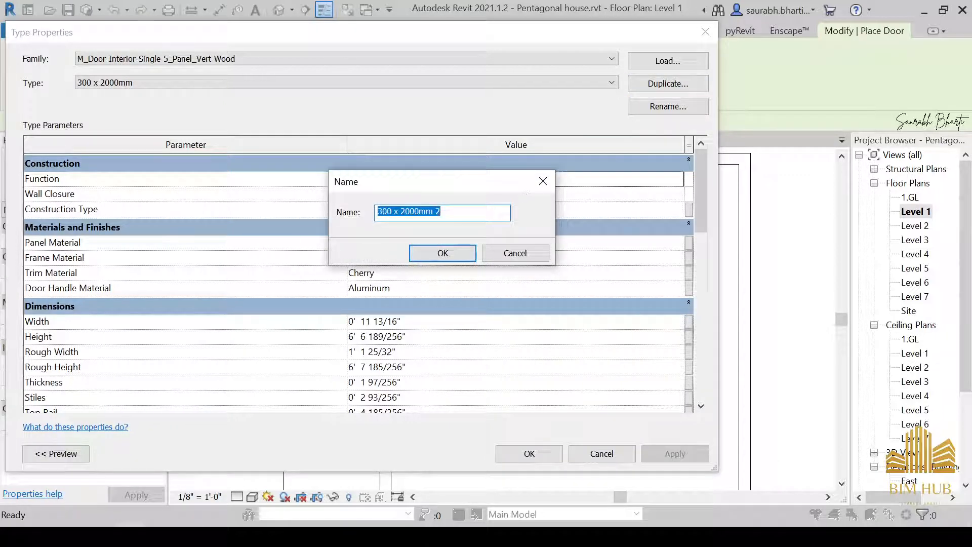
pyautogui.click(468, 212)
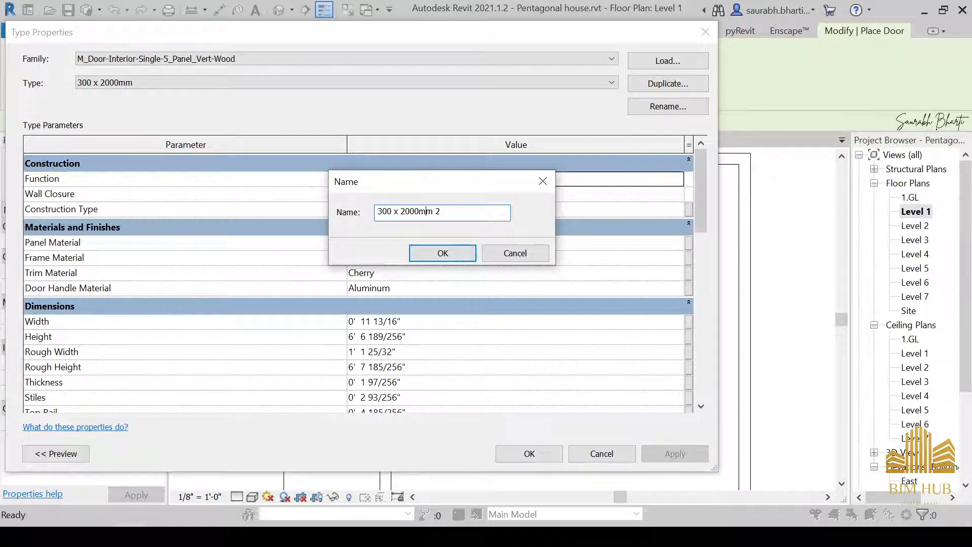
pyautogui.moveTo(377, 211); pyautogui.dragTo(415, 211)
pyautogui.press('Delete')
pyautogui.press('Delete')
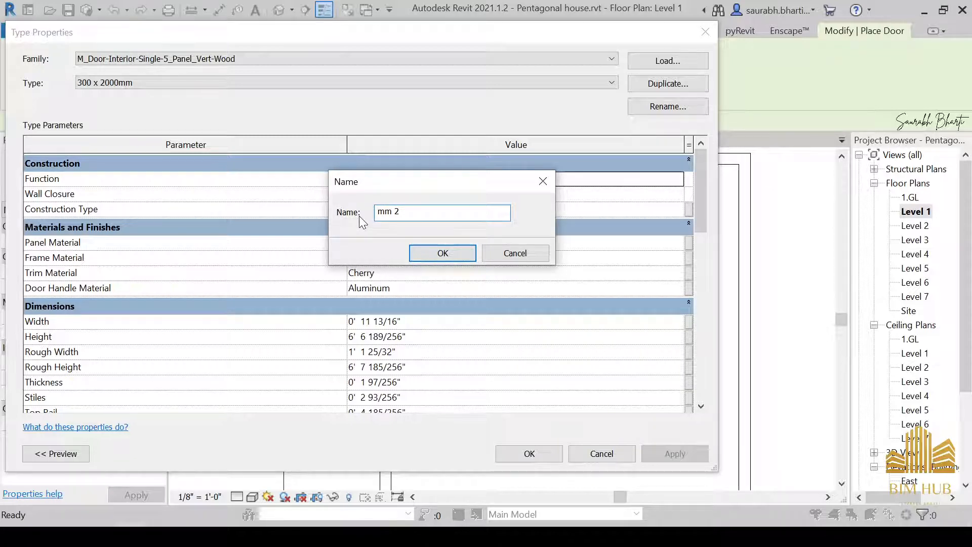
pyautogui.press('Delete')
pyautogui.press('Delete')
pyautogui.press('Delete')
pyautogui.press('Delete')
pyautogui.write("6'")
pyautogui.click(445, 253)
# Step: Check the new door type's height parameter and rename the type to 6'6"x2'6"
pyautogui.scroll(-2, 432, 330)
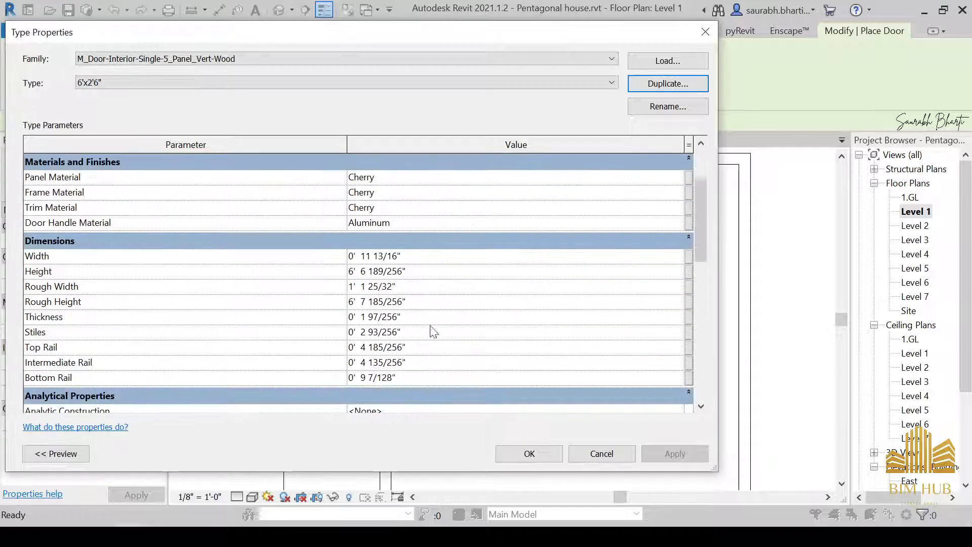
pyautogui.click(427, 271)
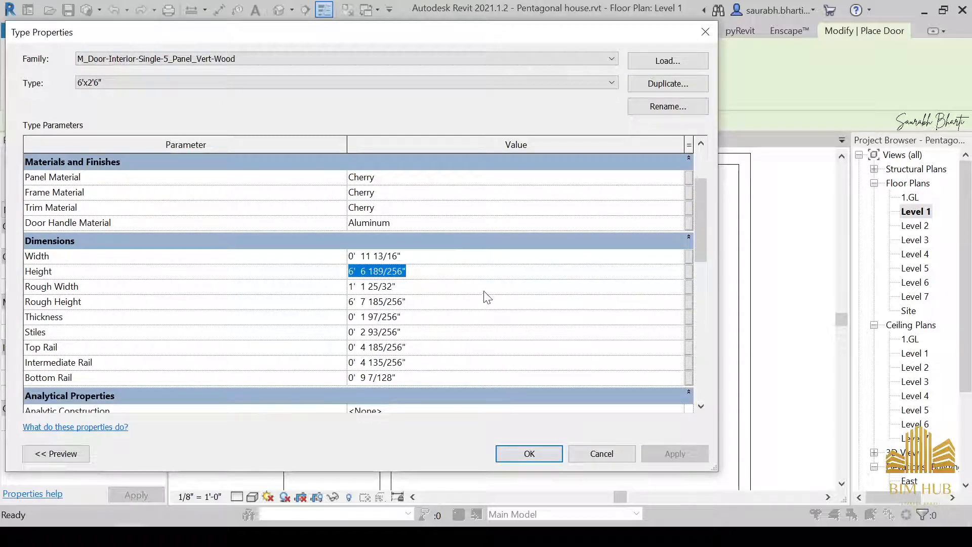
pyautogui.scroll(2, 485, 297)
pyautogui.click(670, 107)
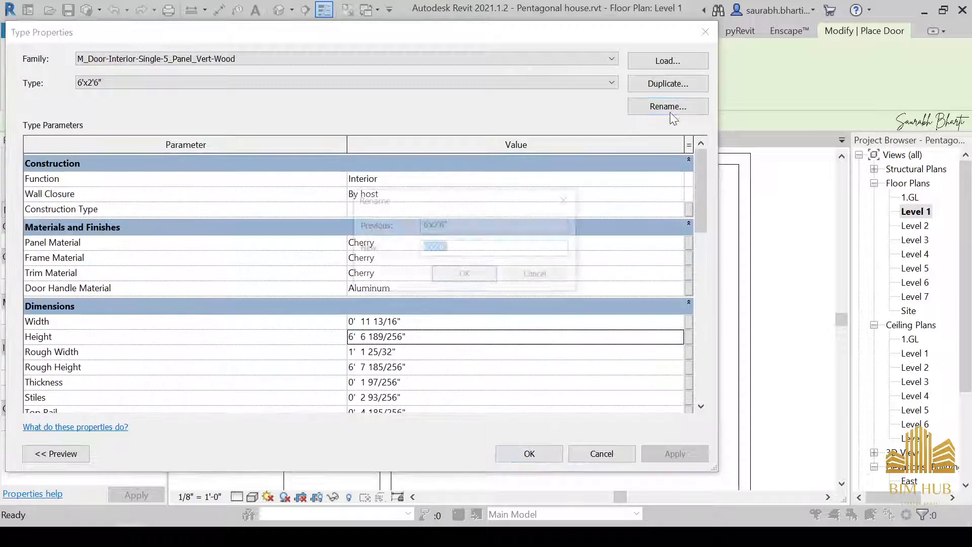
pyautogui.click(428, 247)
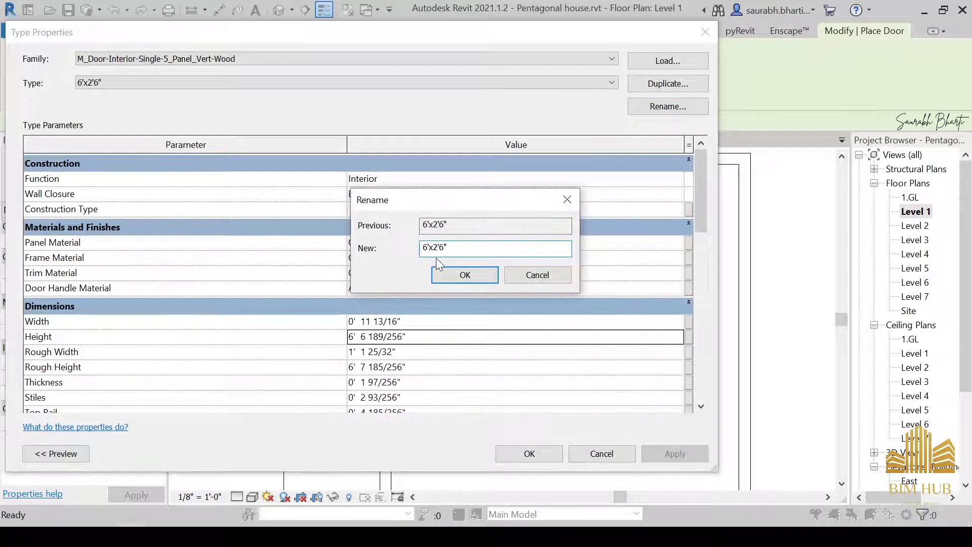
pyautogui.write('6"')
pyautogui.click(447, 276)
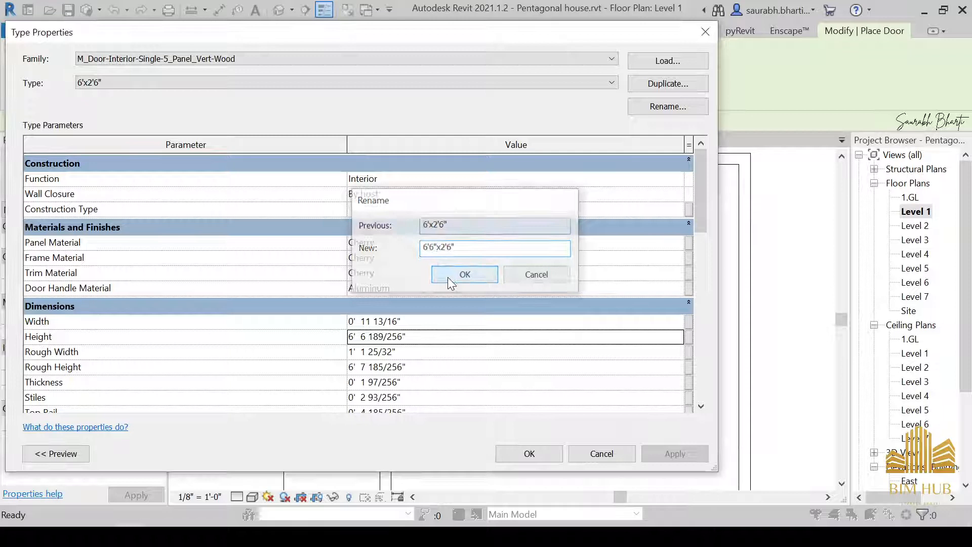
# Step: Set the width of the 6'6"x2'6" door type to 2'6"
pyautogui.click(426, 355)
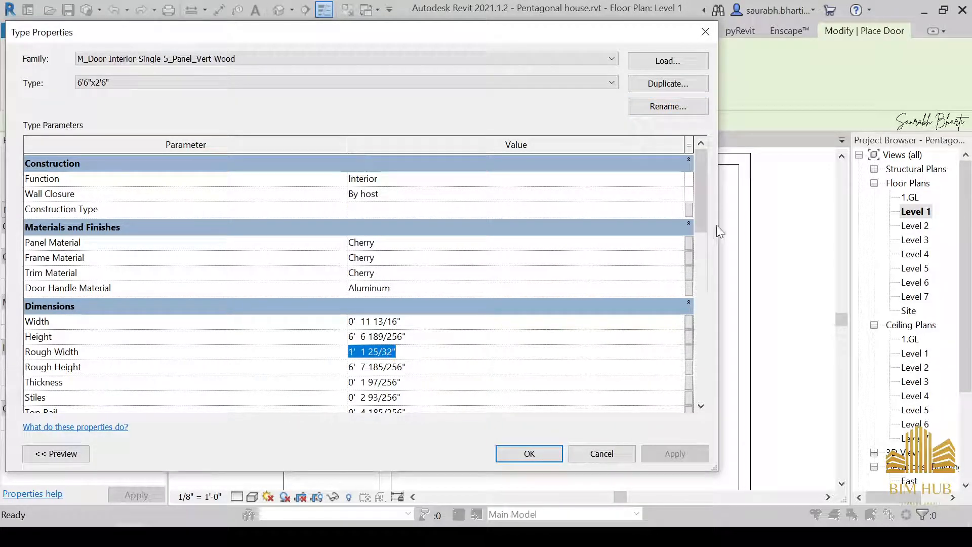
pyautogui.moveTo(700, 220); pyautogui.dragTo(697, 269)
pyautogui.click(432, 243)
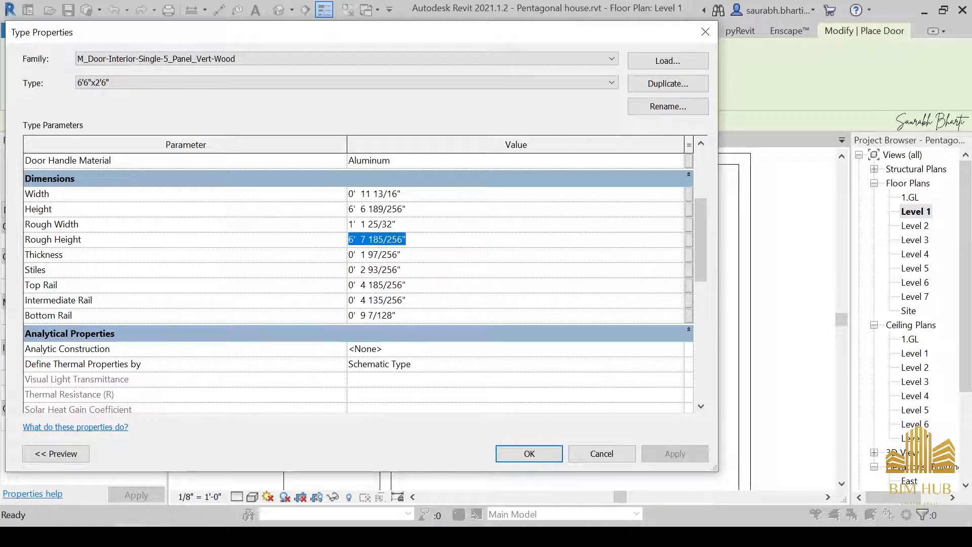
pyautogui.click(428, 195)
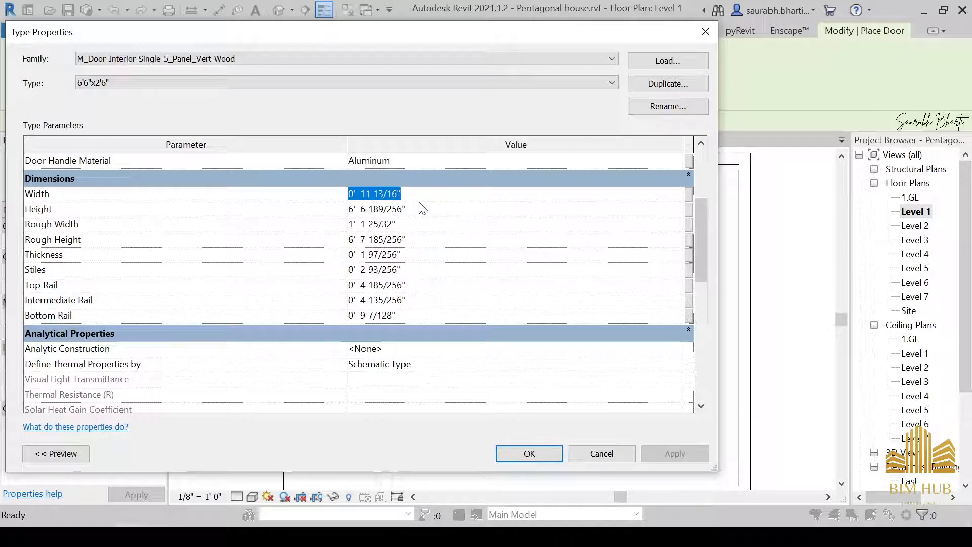
pyautogui.write('2')
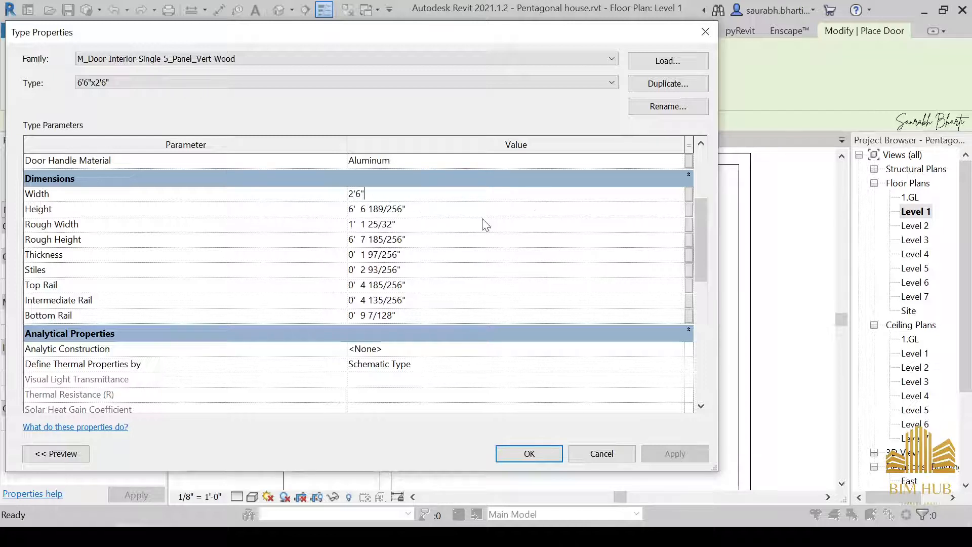
# Step: Revise the rough width of the 6'6"x2'6" door type and accept the type properties
pyautogui.click(424, 209)
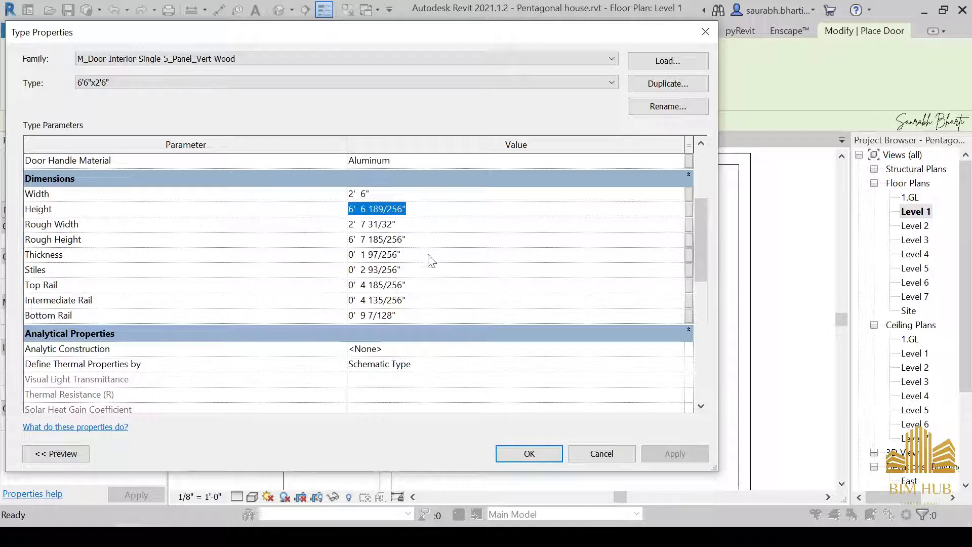
pyautogui.press('Tab')
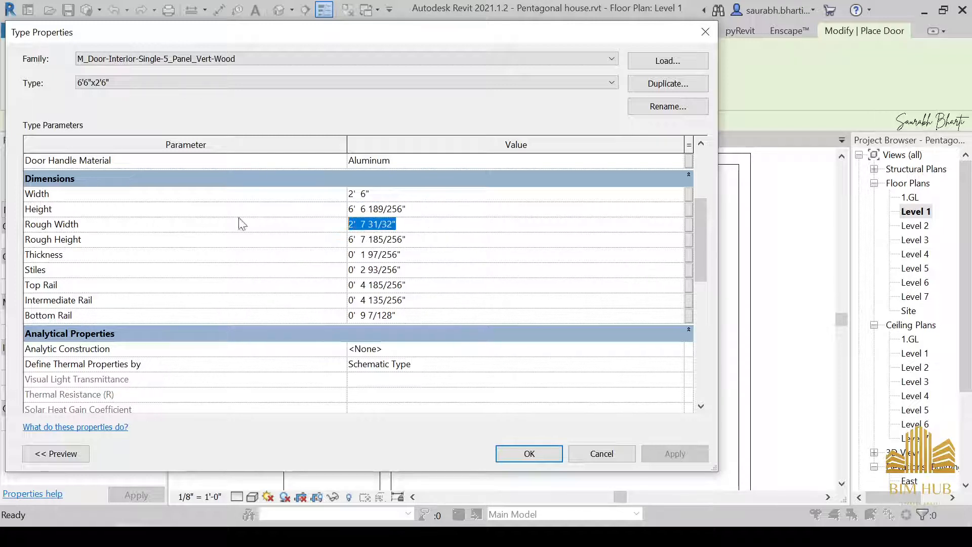
pyautogui.write("3'")
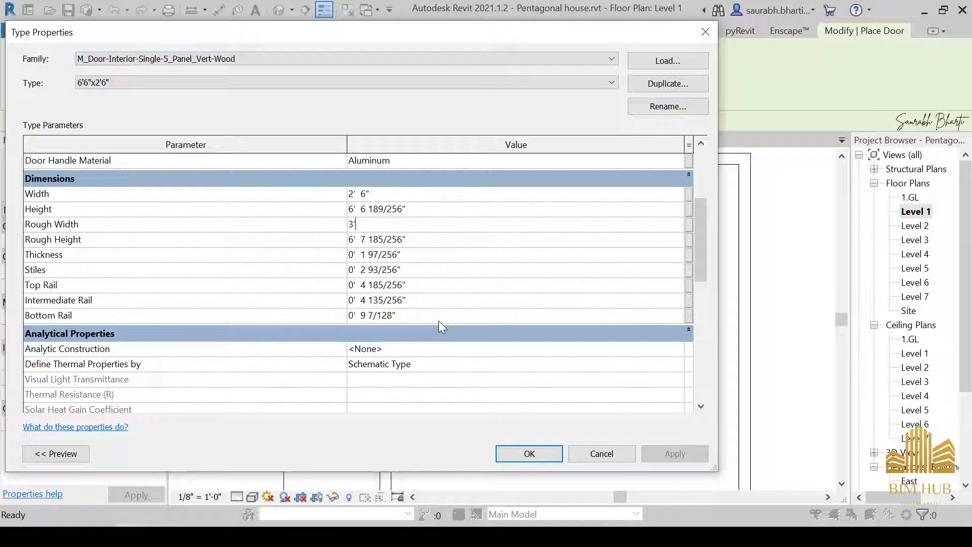
pyautogui.write('6"')
pyautogui.write('2')
pyautogui.press('Tab')
pyautogui.click(521, 451)
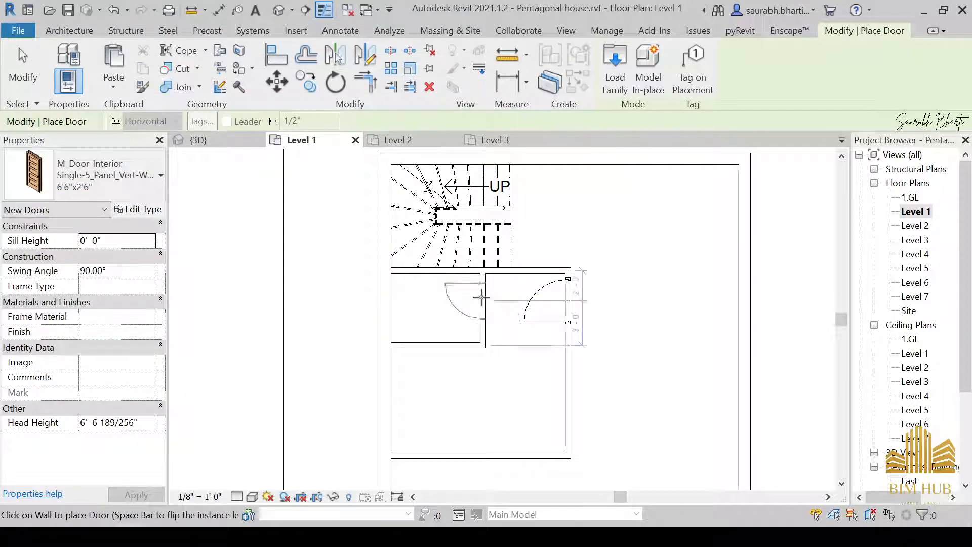
# Step: Place a 6'6"x2'6" five-panel door in the short wall between the small room and the larger room below the stair
pyautogui.click(485, 296)
pyautogui.press('Escape')
pyautogui.press('Escape')
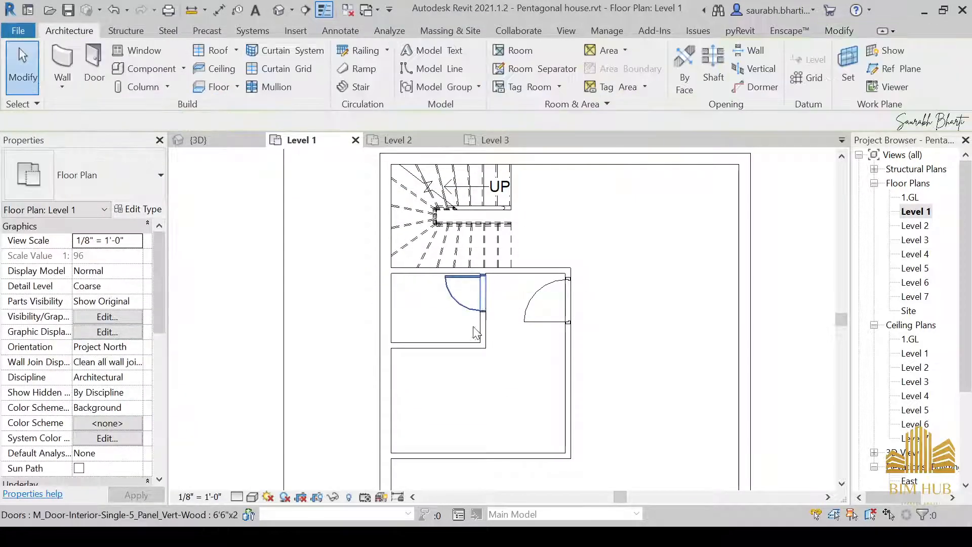
# Step: Flip the small room's door so it swings into the room with its hinge at the end away from the stair
pyautogui.click(471, 301)
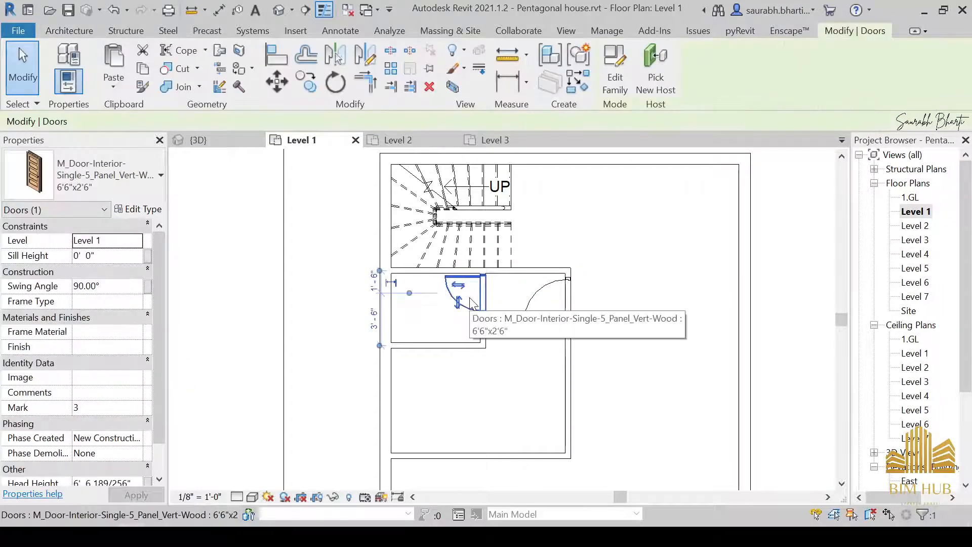
pyautogui.press('space')
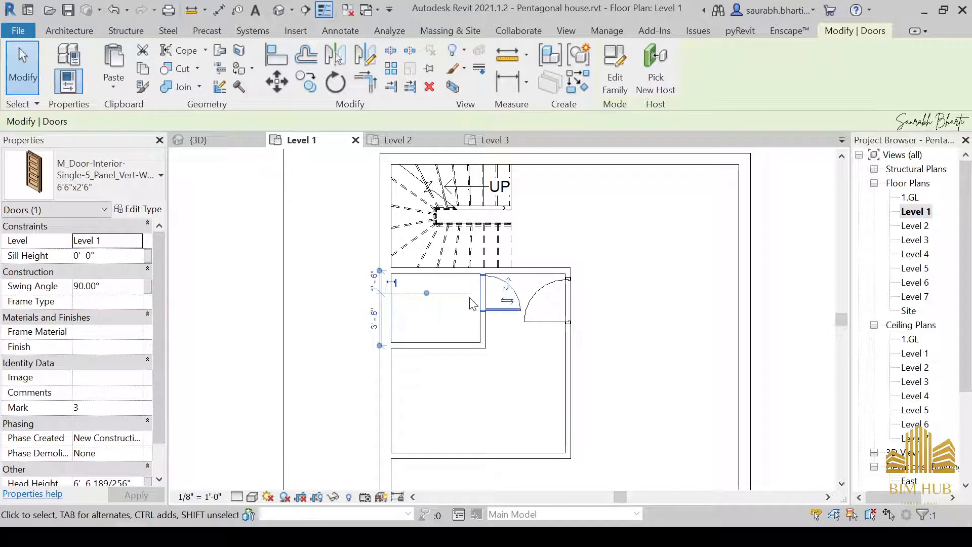
pyautogui.press('space')
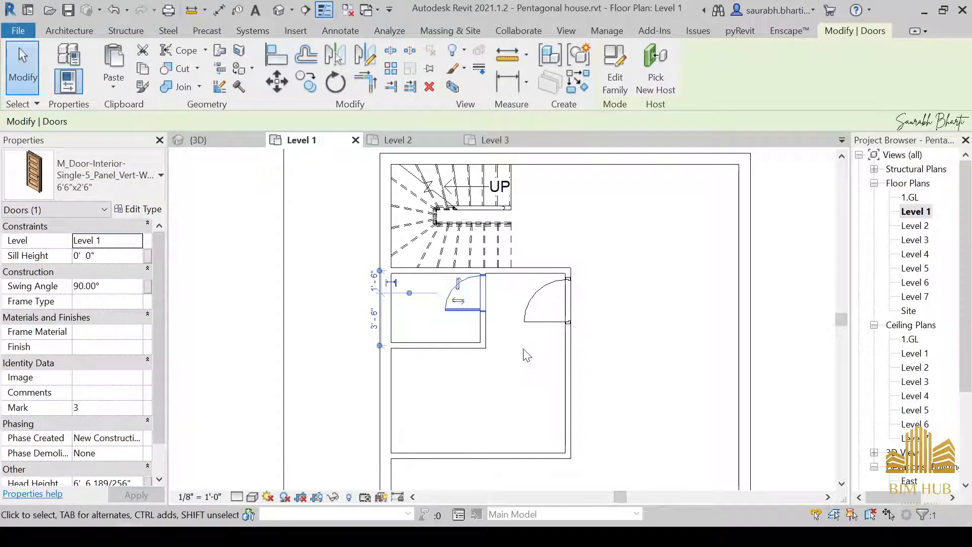
pyautogui.click(524, 354)
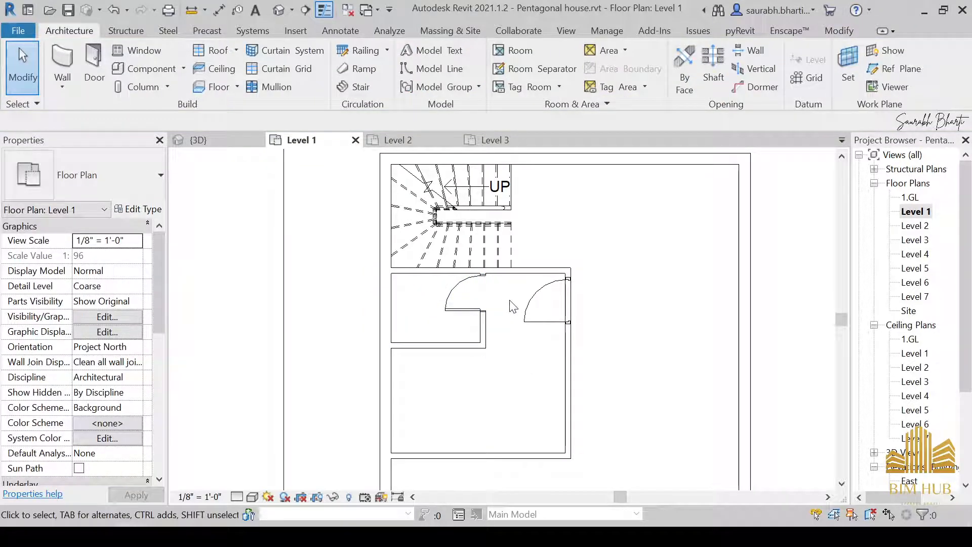
pyautogui.scroll(-2, 497, 318)
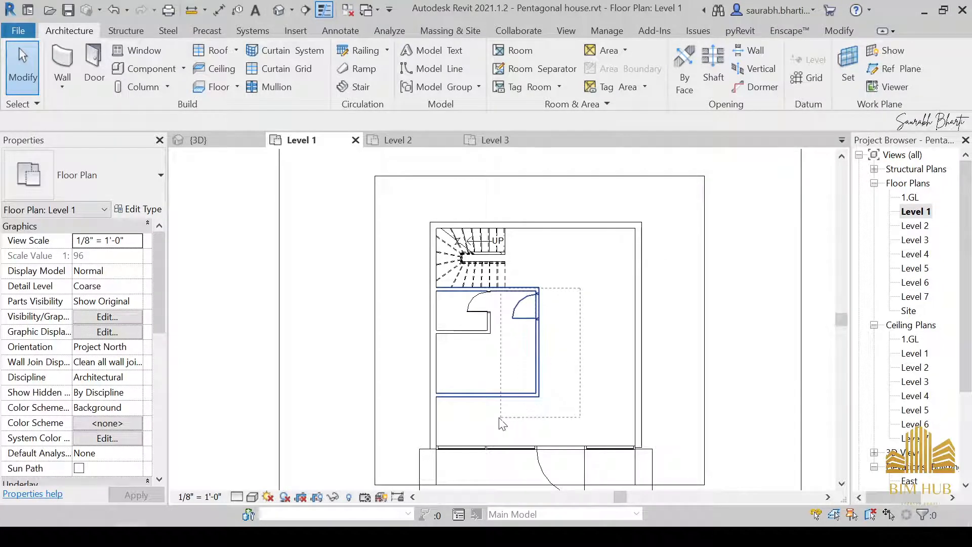
pyautogui.click(473, 424)
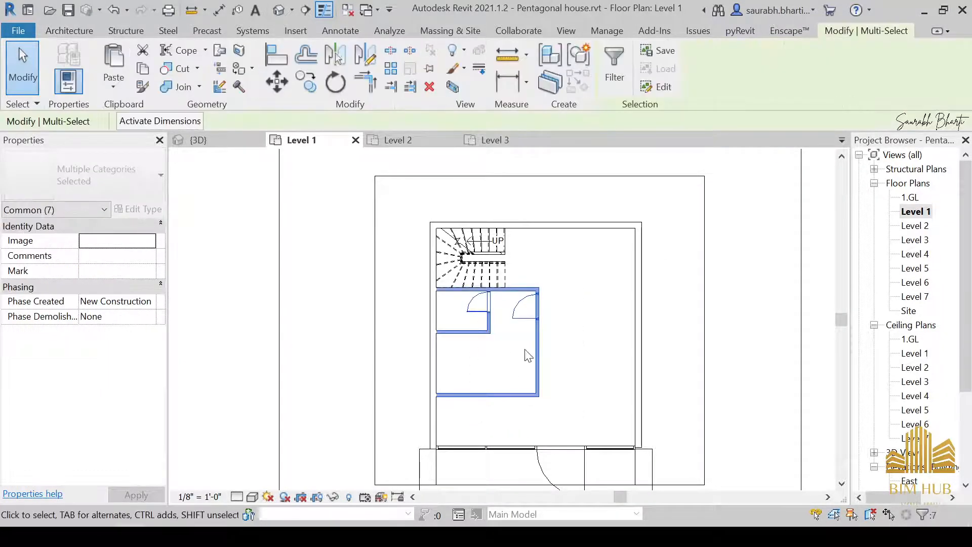
pyautogui.press('Escape')
pyautogui.scroll(3, 493, 370)
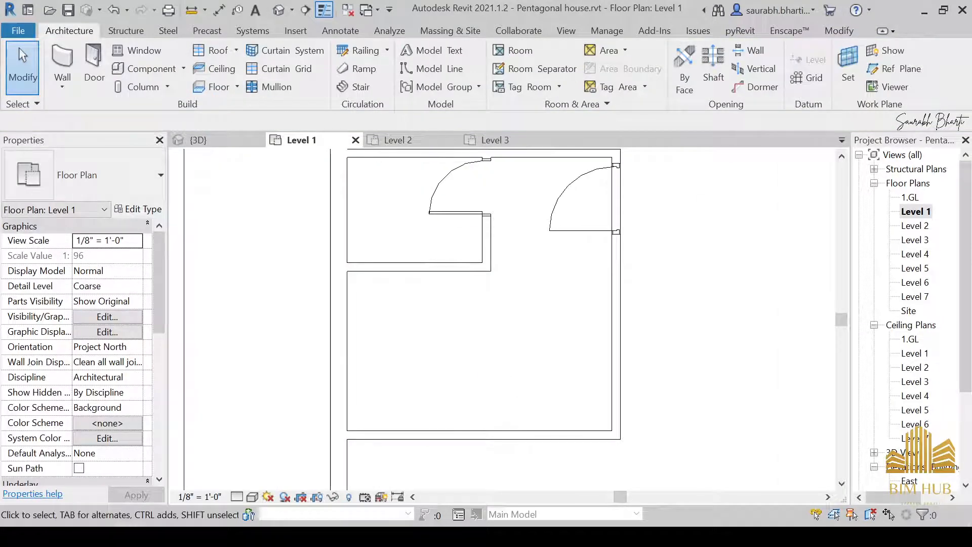
pyautogui.scroll(-3, 520, 278)
pyautogui.scroll(2, 514, 308)
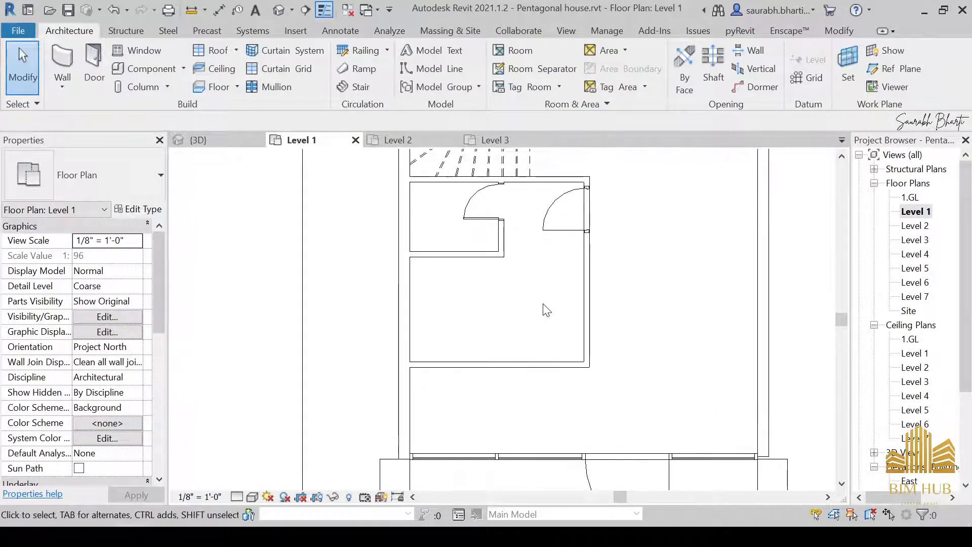
pyautogui.moveTo(557, 280); pyautogui.dragTo(552, 286, button='middle')
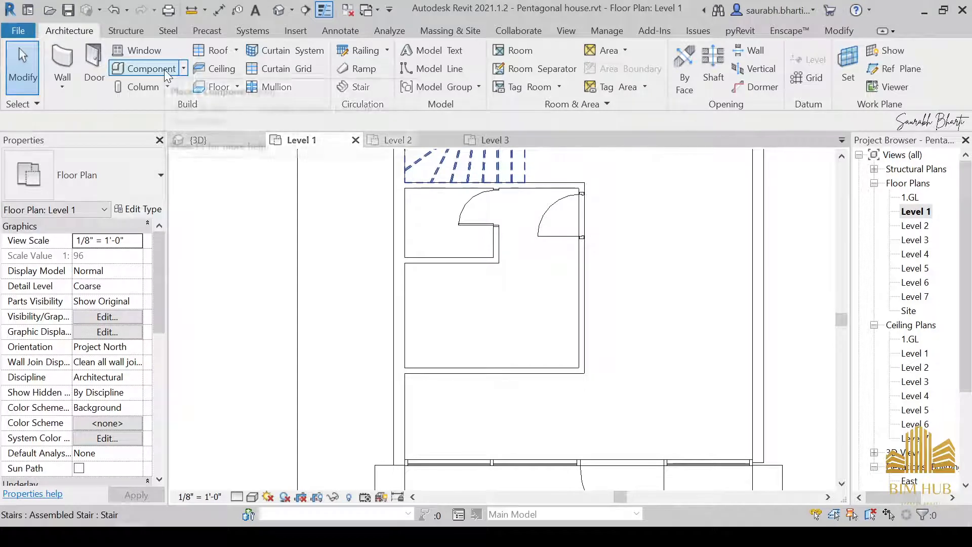
# Step: Start loading a component family and browse the English library's Furniture folder to examine the available Beds families
pyautogui.click(164, 69)
pyautogui.click(615, 71)
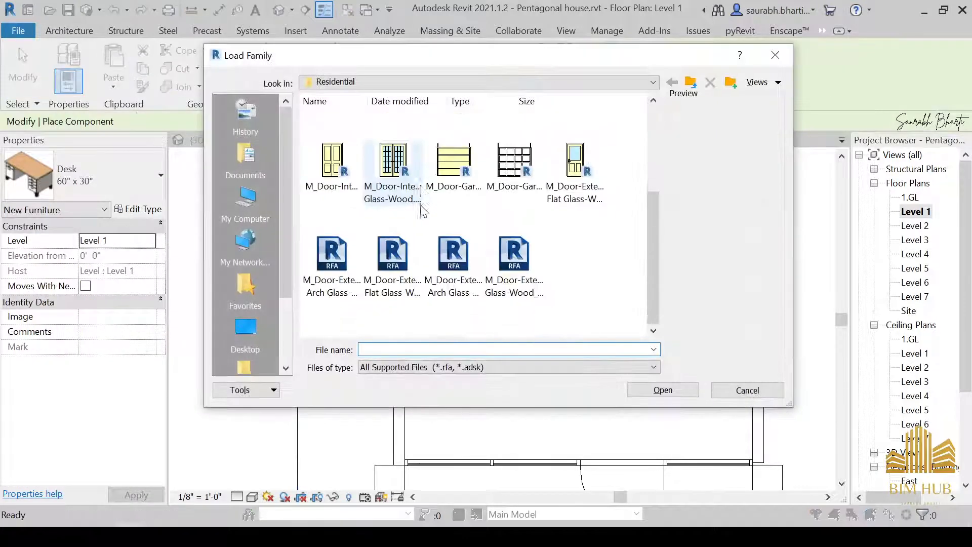
pyautogui.click(430, 82)
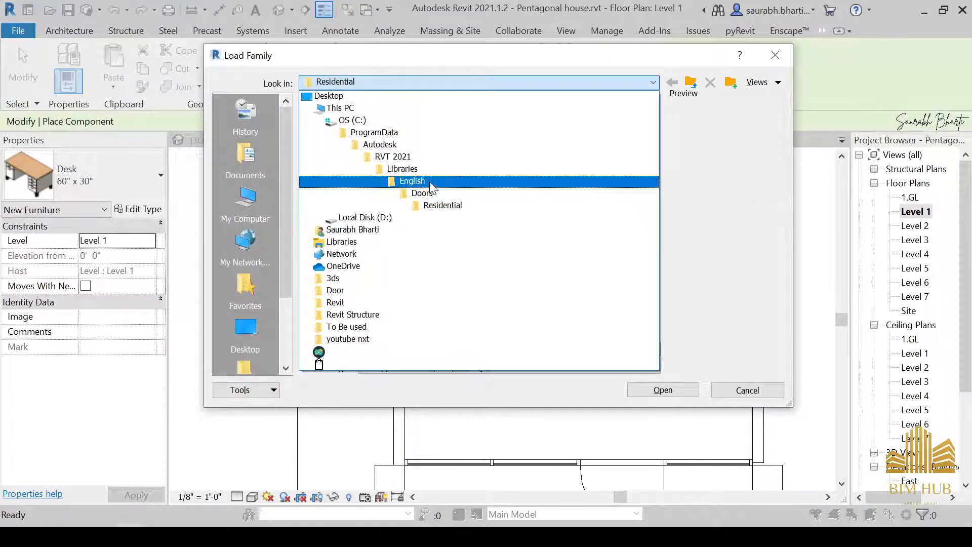
pyautogui.click(431, 182)
pyautogui.scroll(-10, 425, 238)
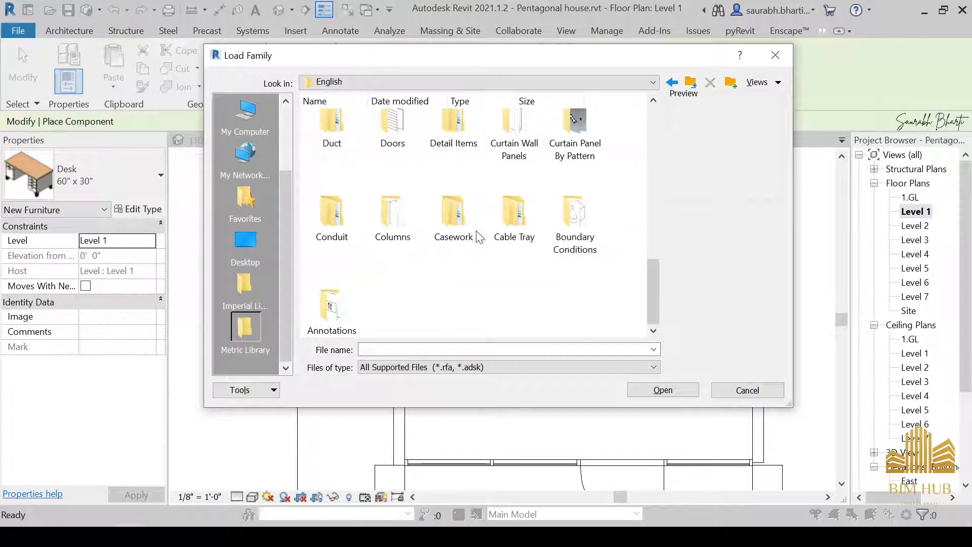
pyautogui.scroll(3, 475, 240)
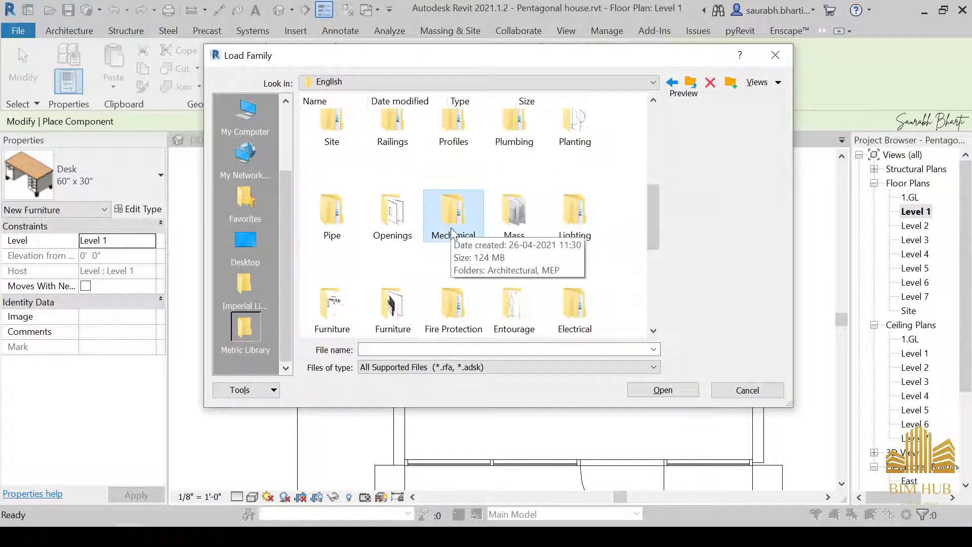
pyautogui.scroll(-2, 458, 240)
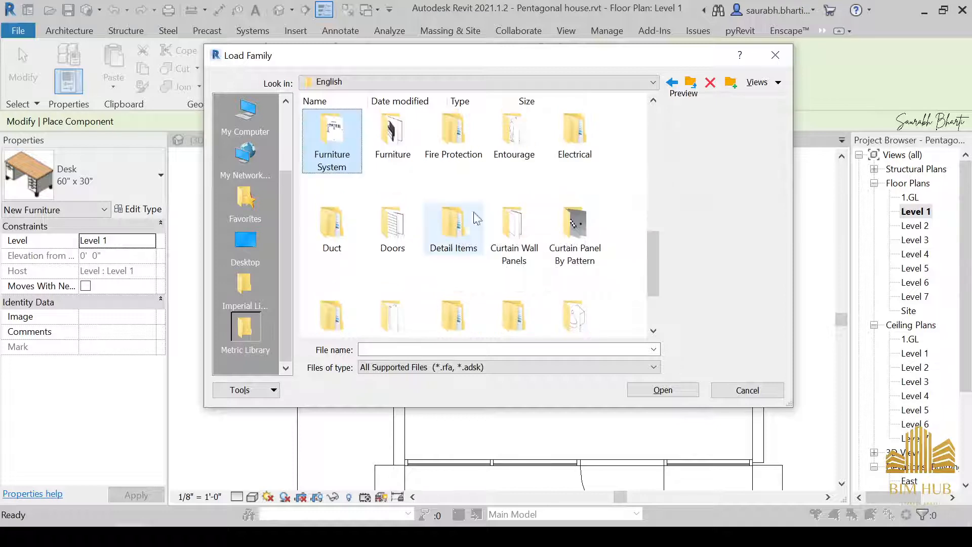
pyautogui.doubleClick(419, 147)
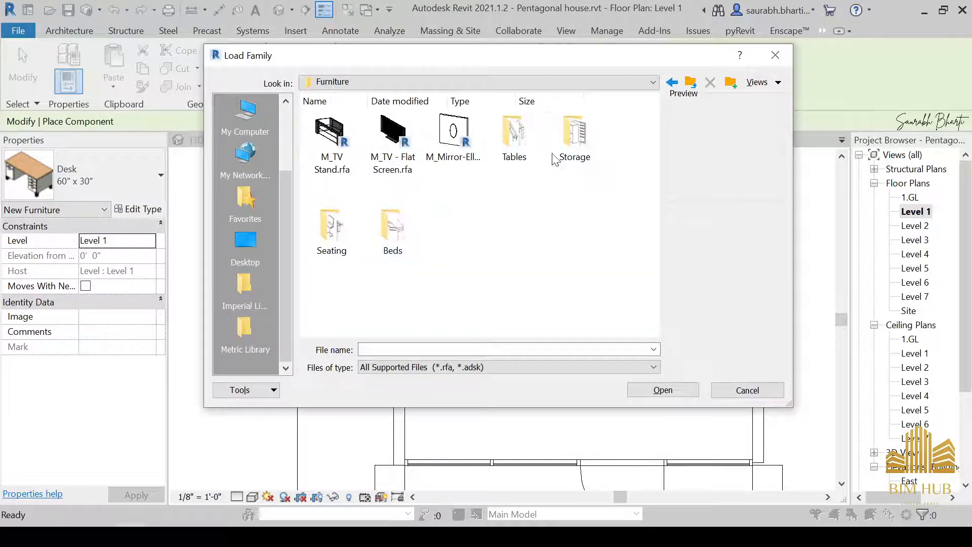
pyautogui.doubleClick(397, 235)
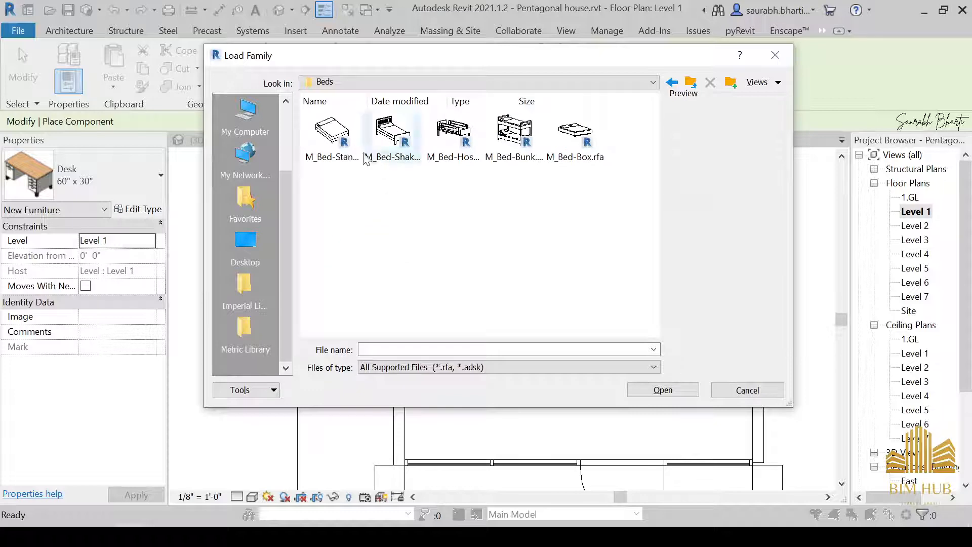
pyautogui.click(748, 390)
pyautogui.press('Escape')
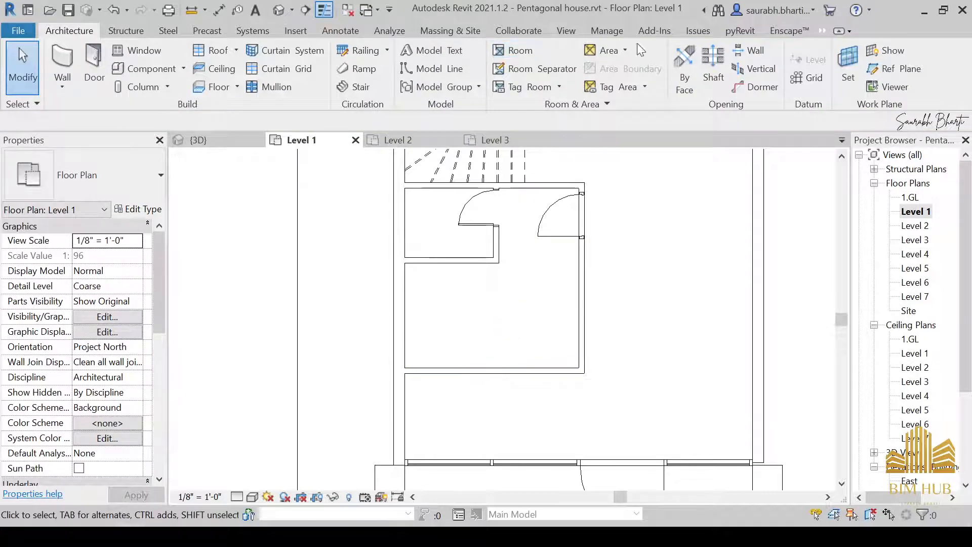
# Step: Open the Enscape asset library and search it for "bed"
pyautogui.click(797, 30)
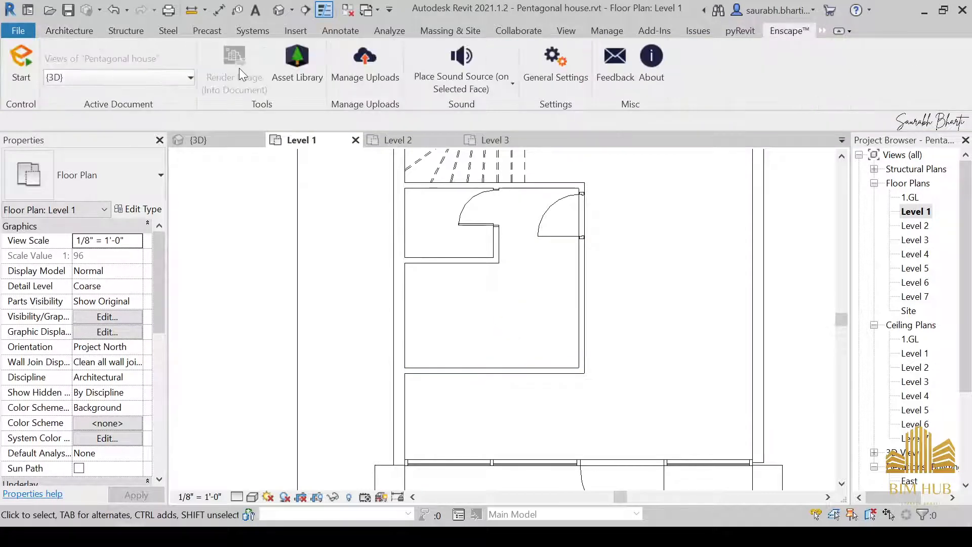
pyautogui.click(318, 70)
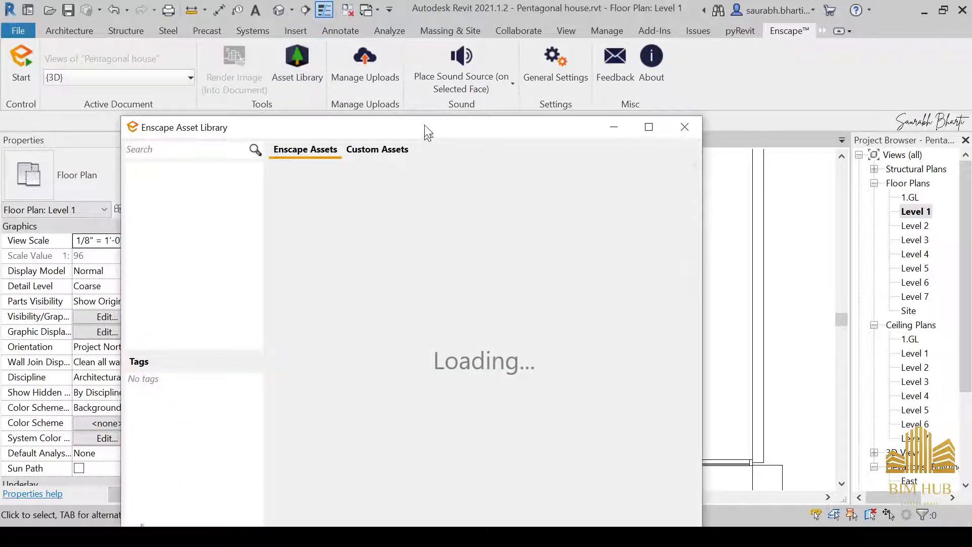
pyautogui.moveTo(425, 132); pyautogui.dragTo(425, 91)
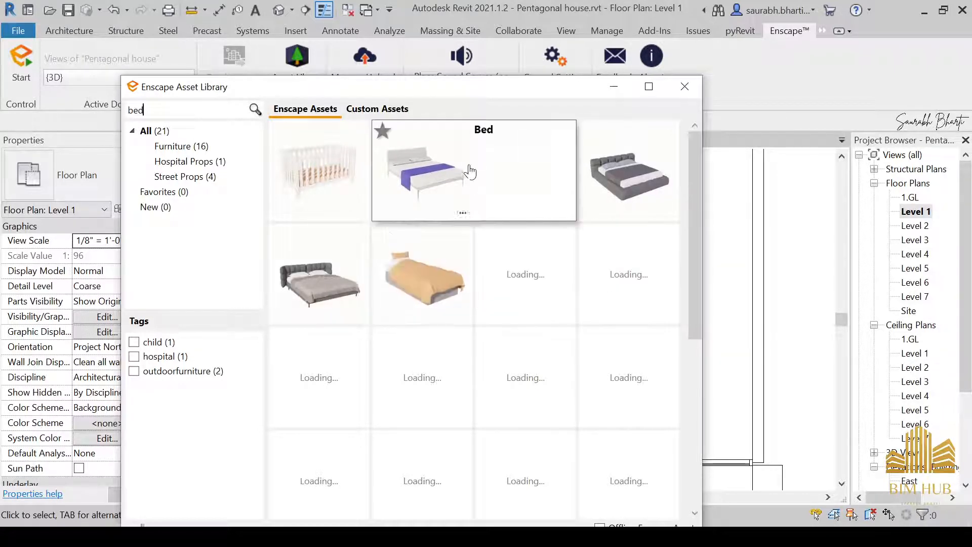
pyautogui.moveTo(384, 86); pyautogui.dragTo(390, 18)
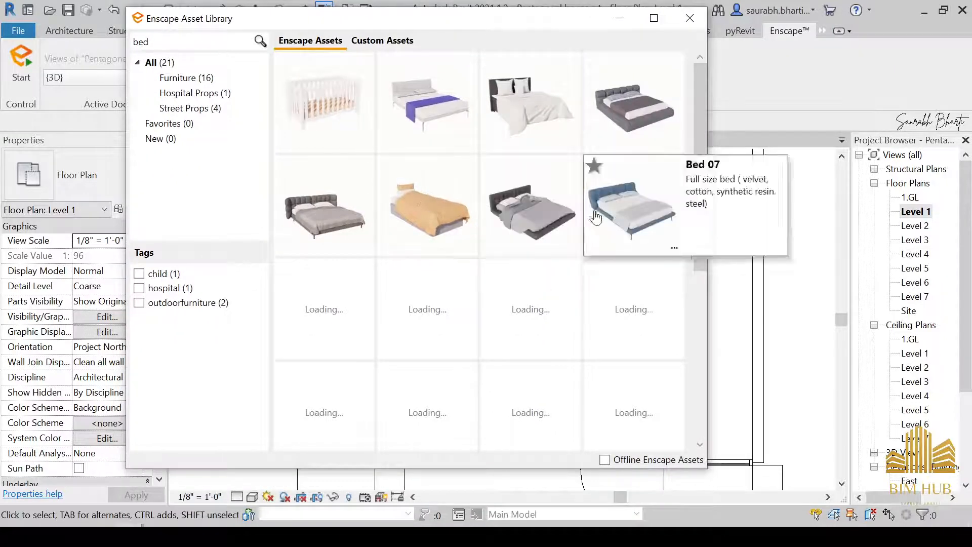
# Step: Place the Bed 05 asset in the enclosed bedroom, rotated so its head faces the exterior wall opposite the bedroom door
pyautogui.click(423, 221)
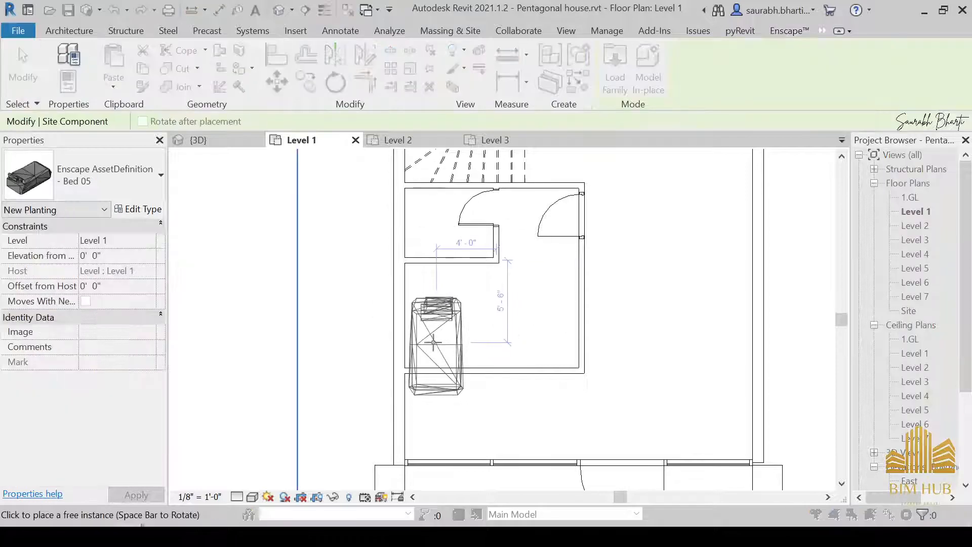
pyautogui.press('space')
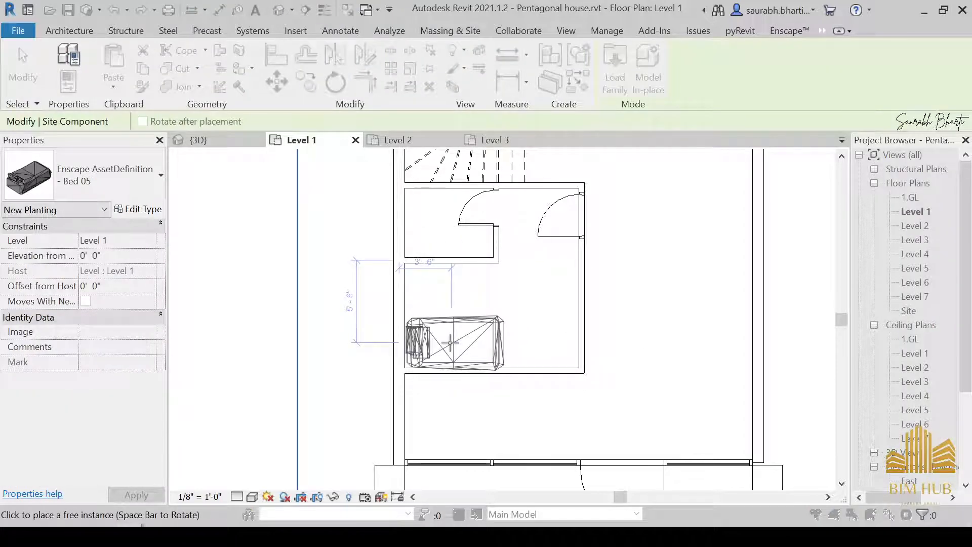
pyautogui.click(451, 336)
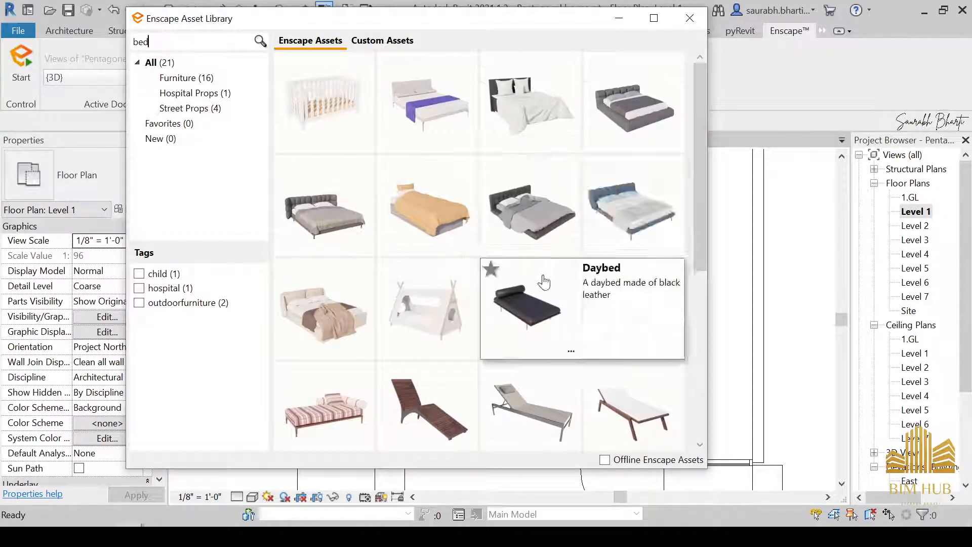
pyautogui.click(514, 131)
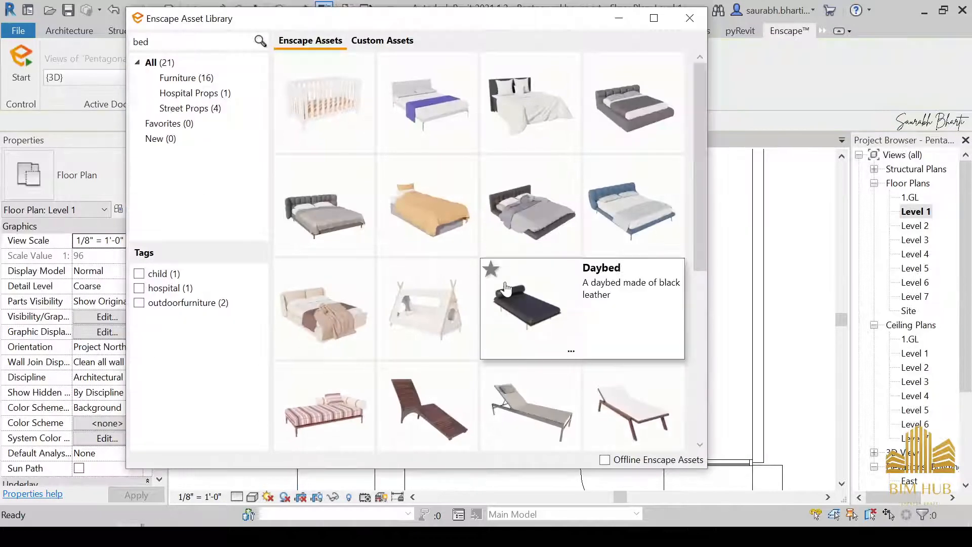
pyautogui.moveTo(460, 238)
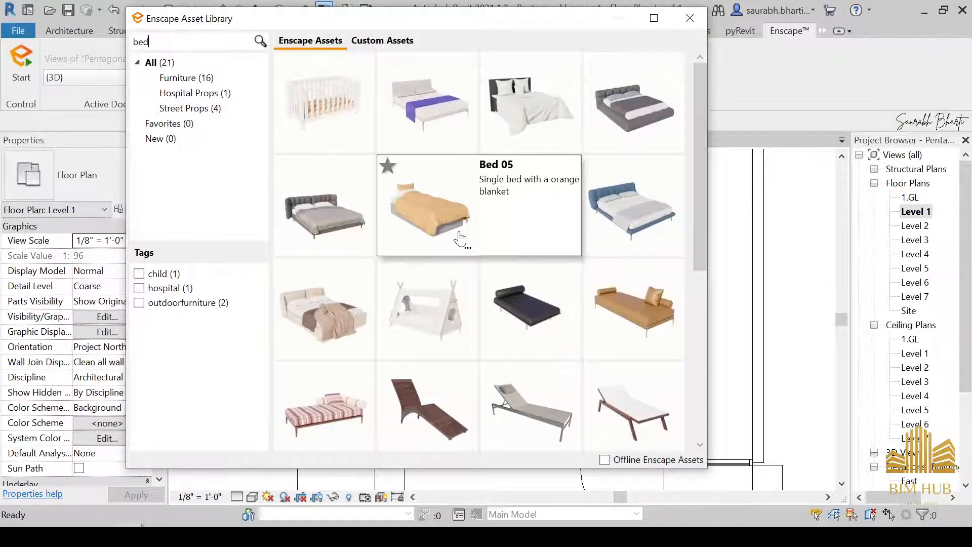
pyautogui.click(436, 219)
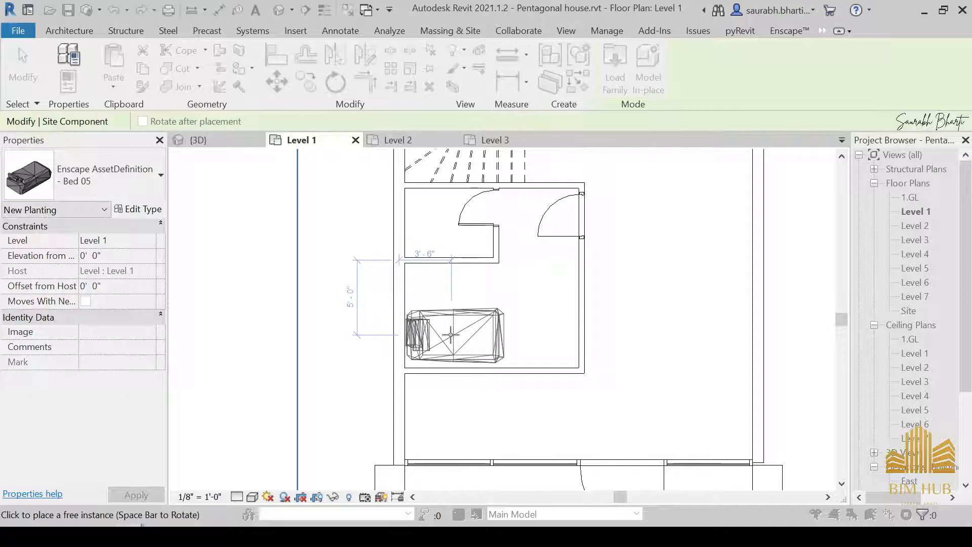
pyautogui.click(450, 334)
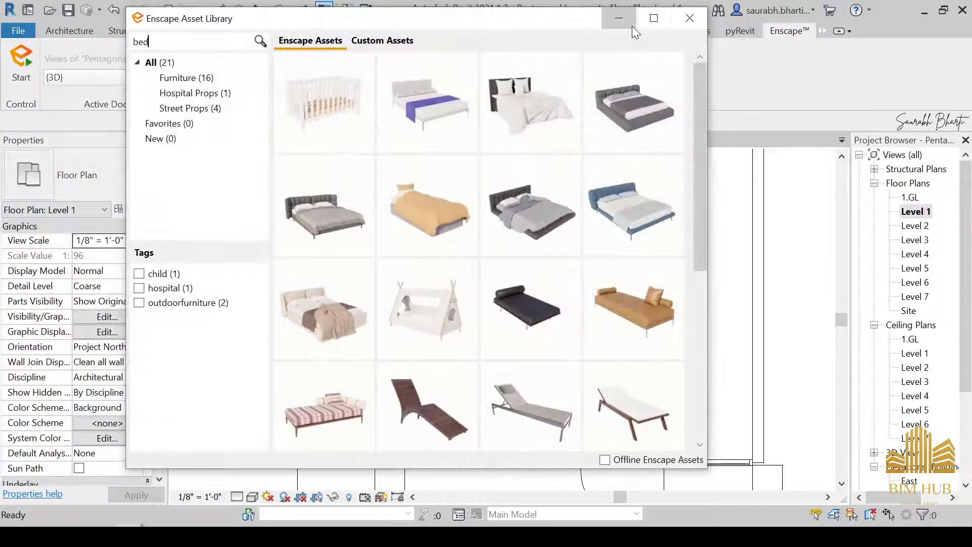
pyautogui.click(632, 25)
# Step: Place a Window-Casement-Double 57" x 72" in the bedroom's exterior wall, behind the head of the bed
pyautogui.scroll(-1, 405, 295)
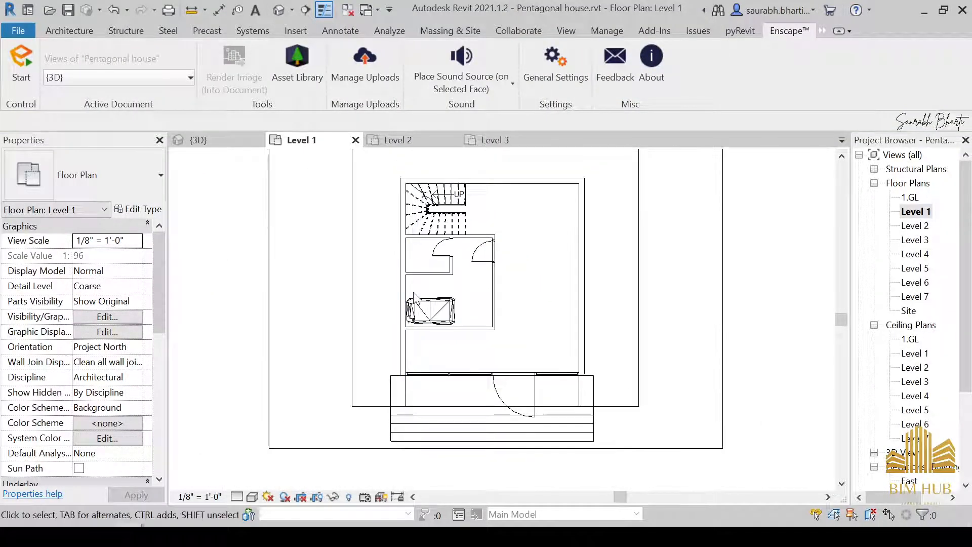
pyautogui.scroll(1, 407, 299)
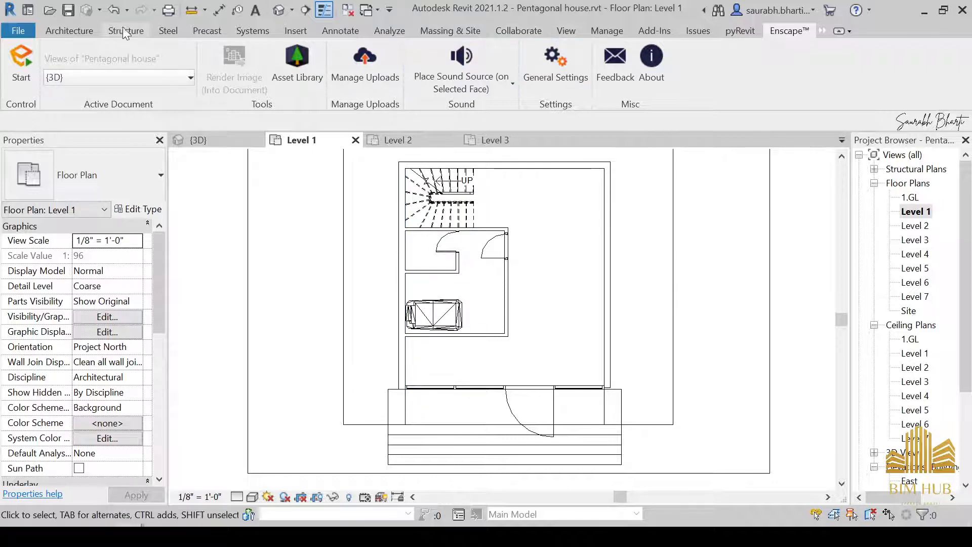
pyautogui.click(93, 31)
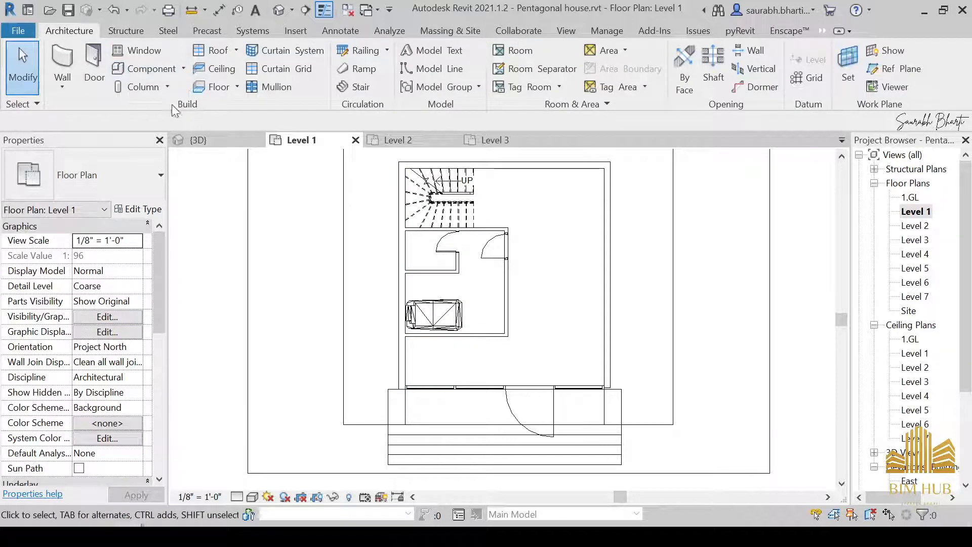
pyautogui.click(142, 50)
pyautogui.click(83, 172)
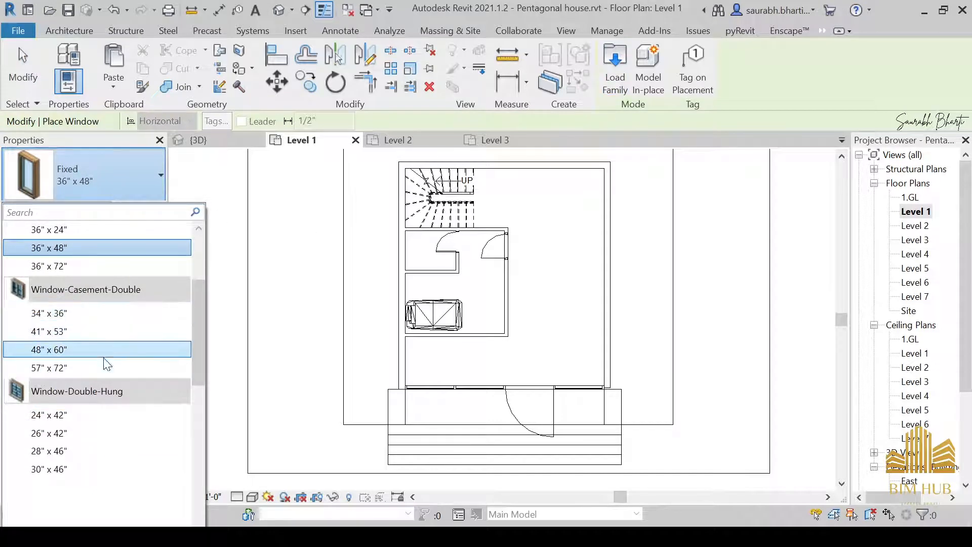
pyautogui.scroll(2, 83, 413)
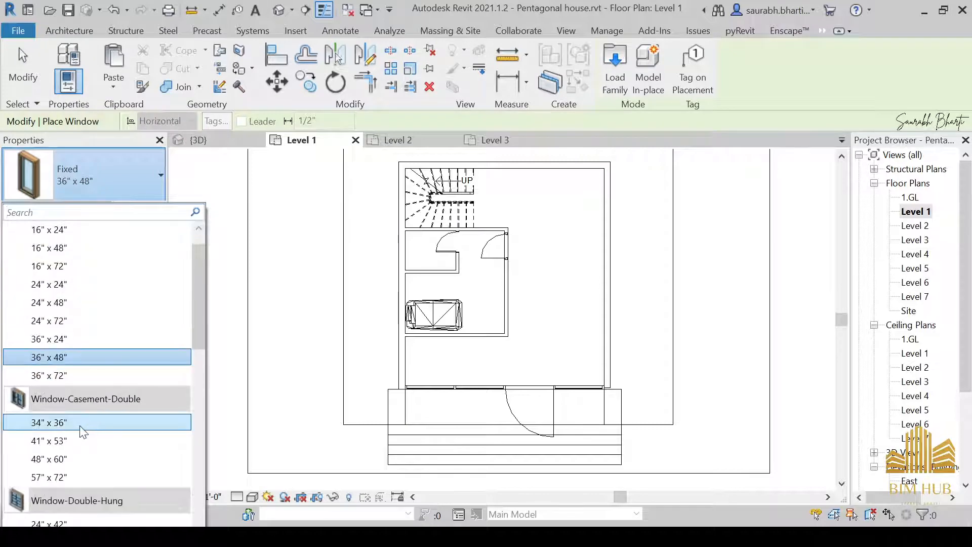
pyautogui.click(83, 424)
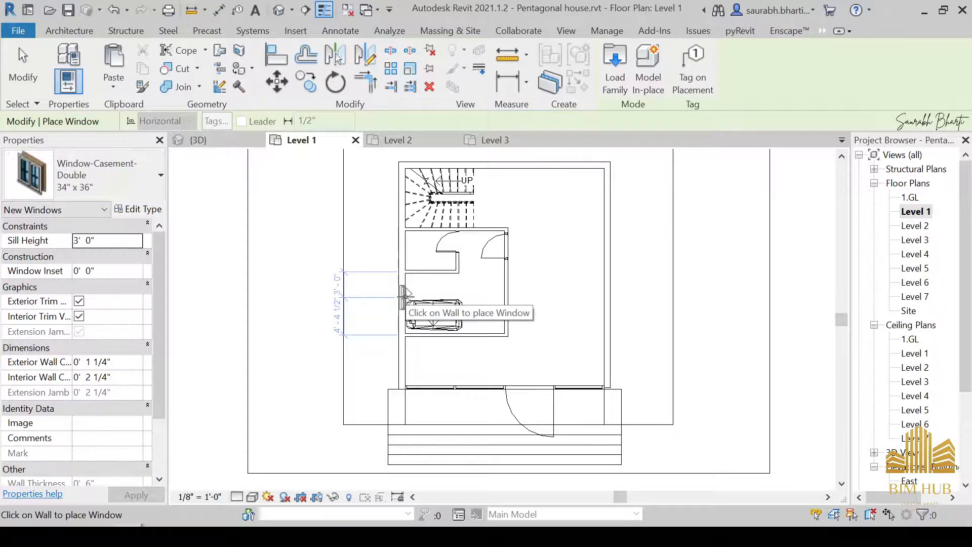
pyautogui.click(139, 169)
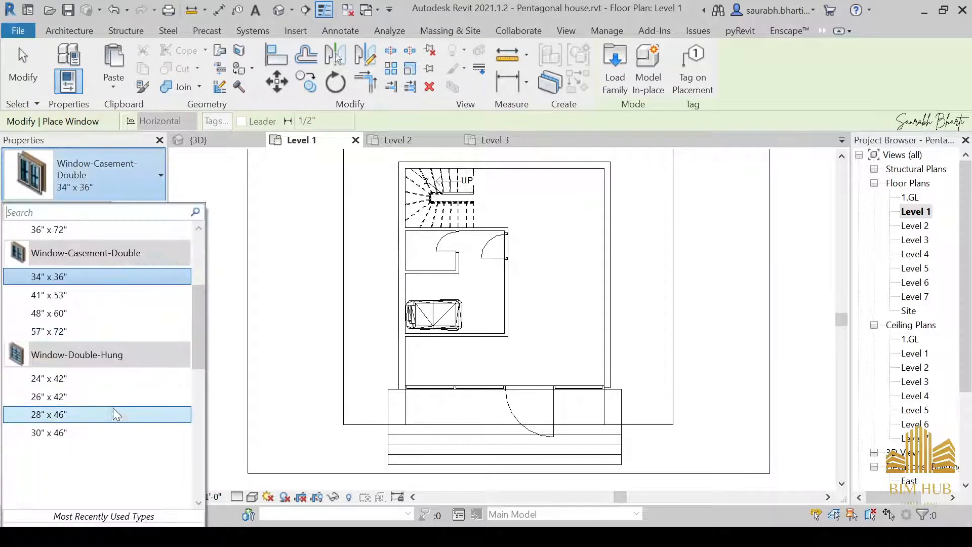
pyautogui.click(66, 332)
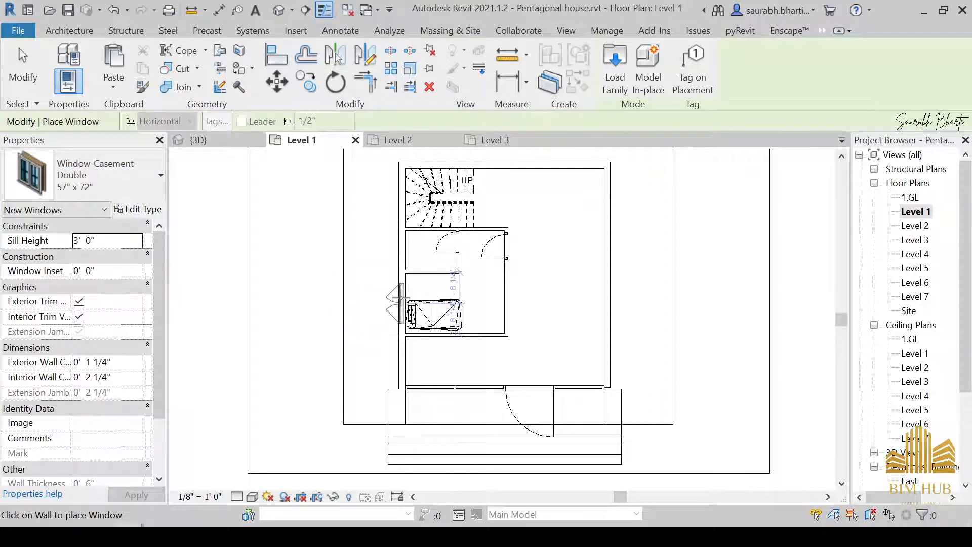
pyautogui.press('Escape')
pyautogui.press('Escape')
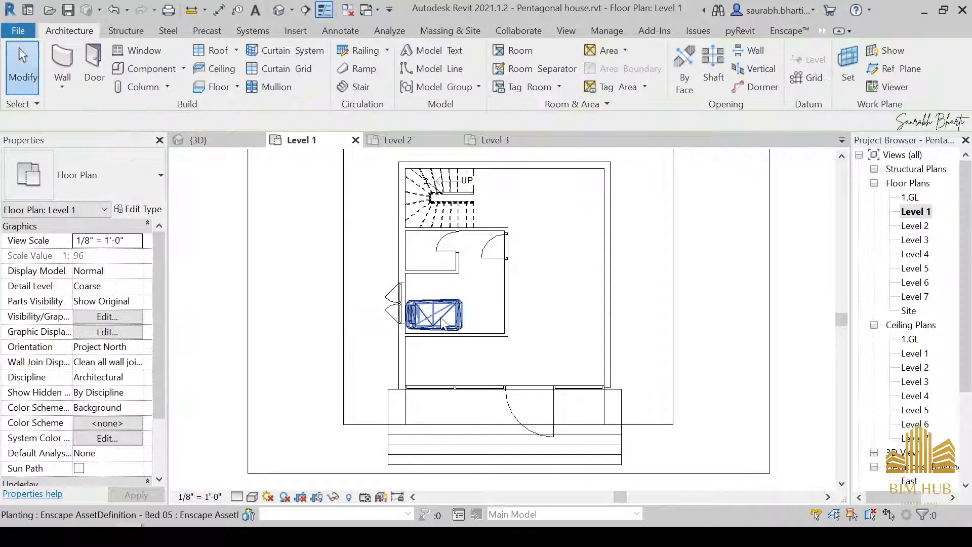
# Step: Move the bed toward the small inner room, to about 3' 5" from its partition wall
pyautogui.click(435, 307)
pyautogui.scroll(4, 436, 310)
pyautogui.press('Escape')
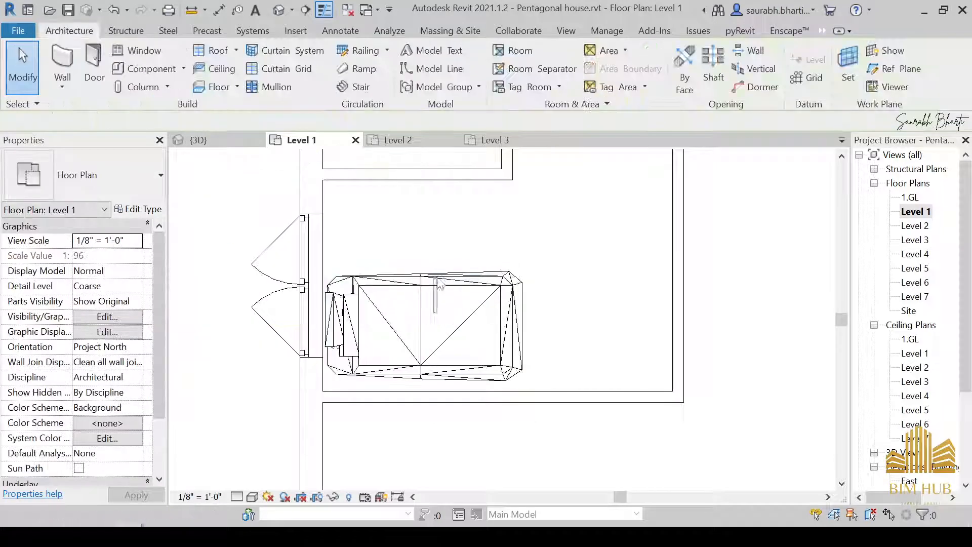
pyautogui.click(417, 297)
pyautogui.moveTo(417, 297); pyautogui.dragTo(417, 250)
# Step: Align the head end of the bed with the inner face of the exterior wall that holds the window
pyautogui.press('a')
pyautogui.press('l')
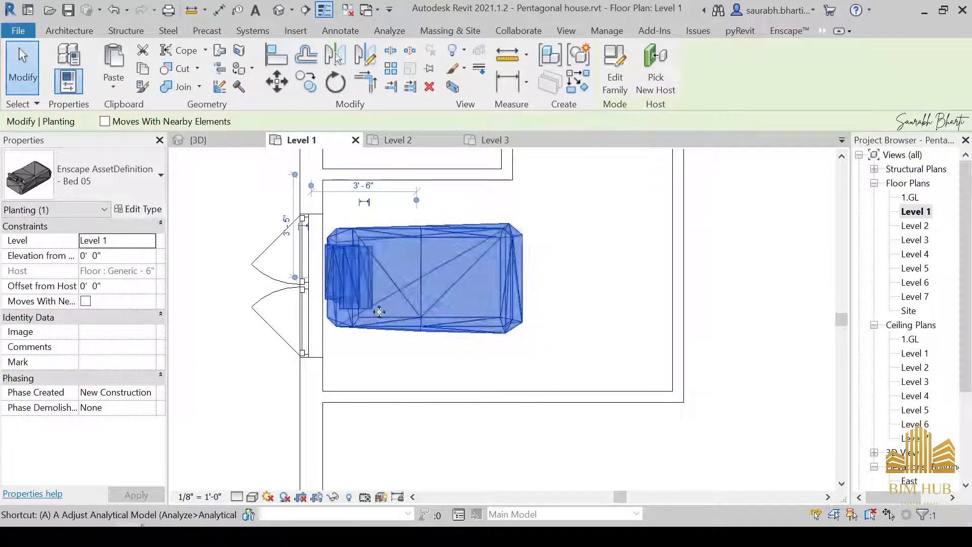
pyautogui.scroll(3, 341, 293)
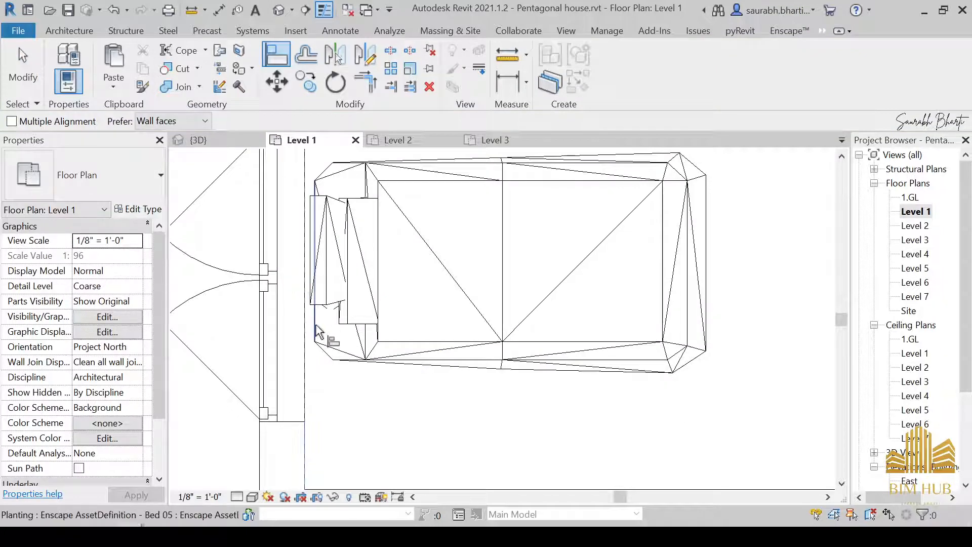
pyautogui.scroll(2, 313, 263)
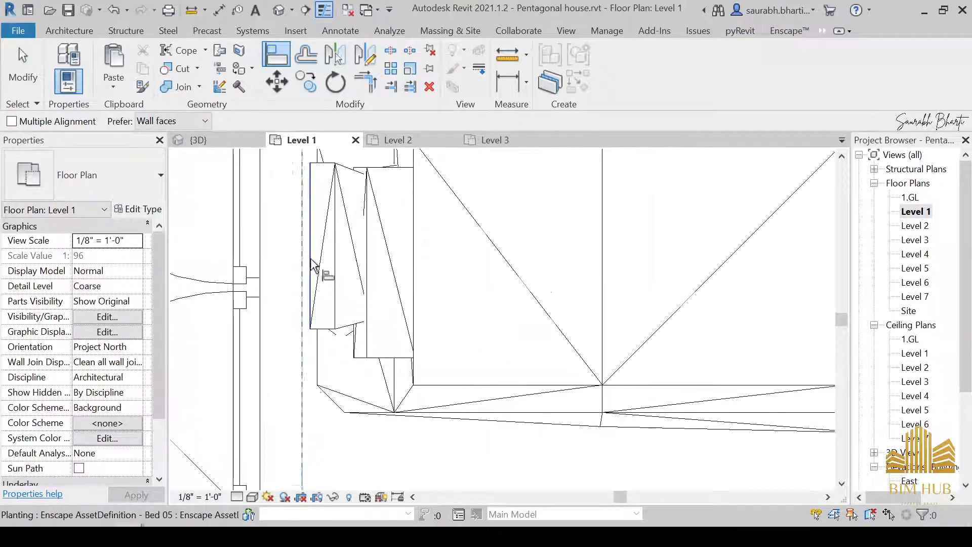
pyautogui.scroll(-4, 313, 271)
pyautogui.scroll(3, 313, 283)
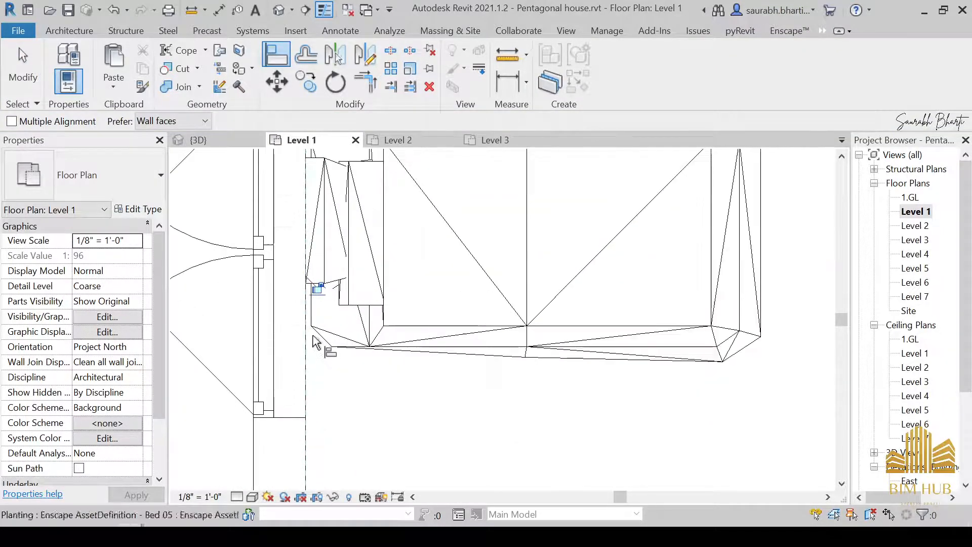
pyautogui.click(305, 336)
pyautogui.scroll(-4, 420, 358)
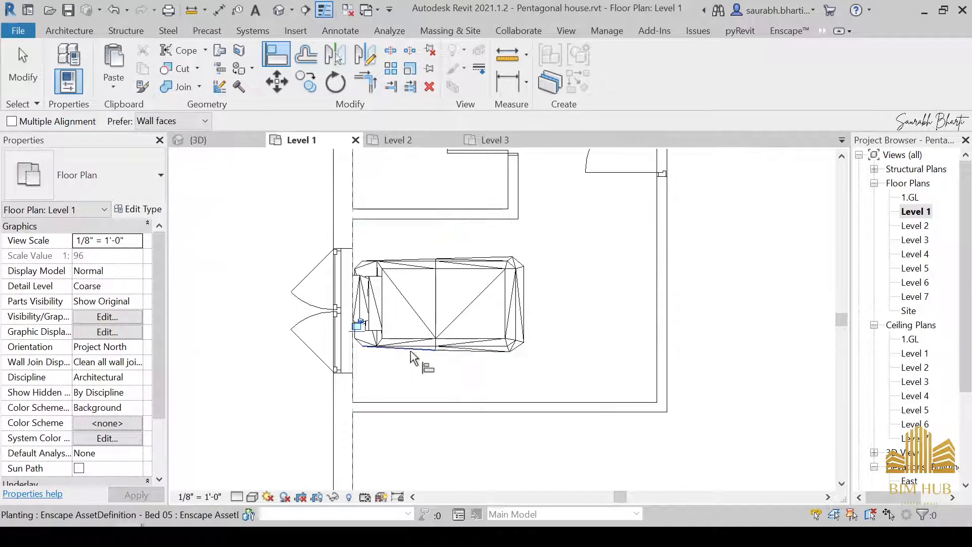
pyautogui.press('Escape')
pyautogui.press('Escape')
# Step: Nudge the bed away from the small inner room to 3' 8" from the partition wall, centring it on the window
pyautogui.click(353, 307)
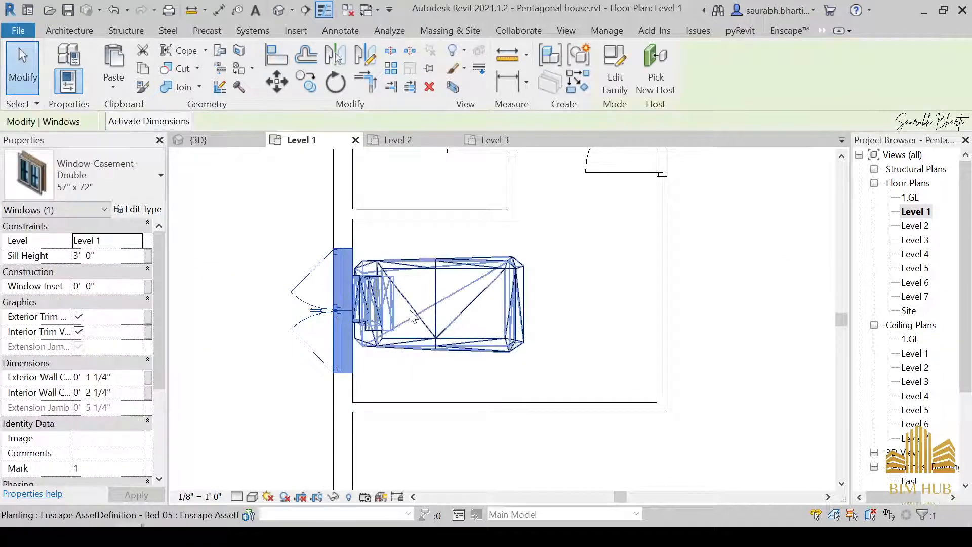
pyautogui.click(409, 309)
pyautogui.press('Down')
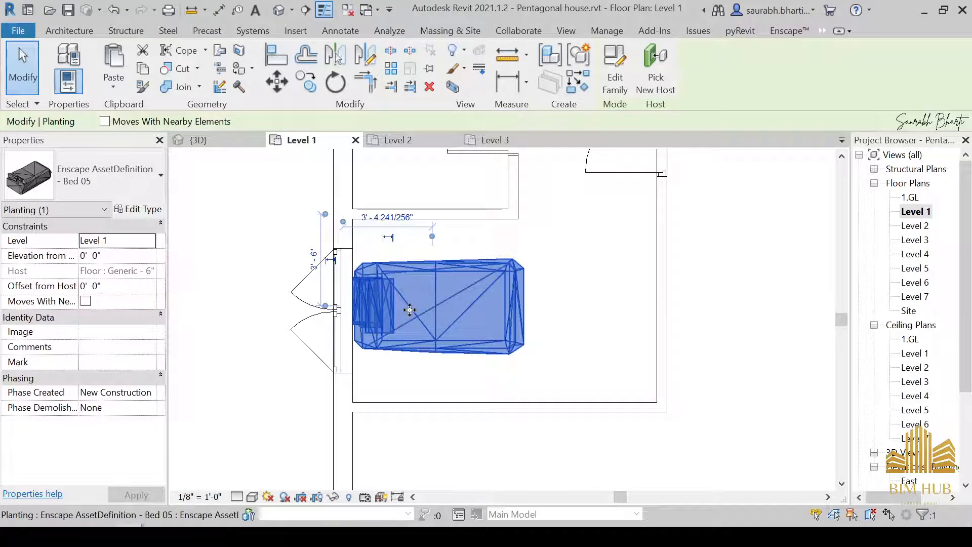
pyautogui.press('Down')
pyautogui.press('Down')
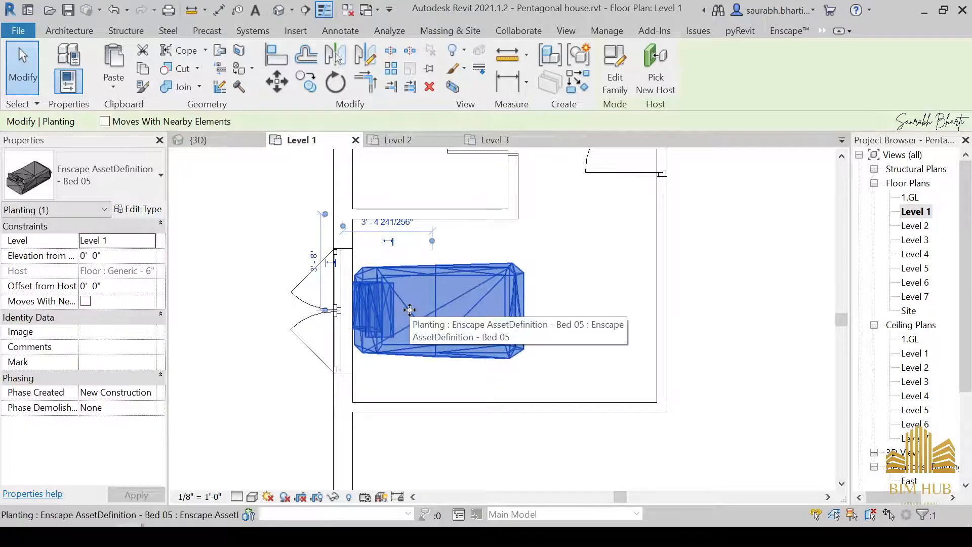
pyautogui.press('Escape')
# Step: Open the default 3D view and orient the house model to its front side
pyautogui.scroll(-5, 430, 314)
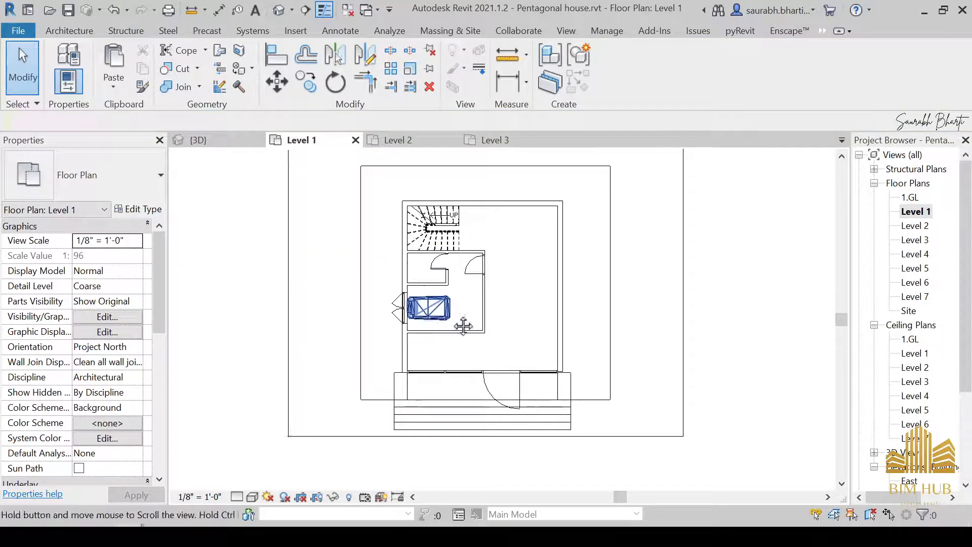
pyautogui.moveTo(464, 327); pyautogui.dragTo(460, 322, button='middle')
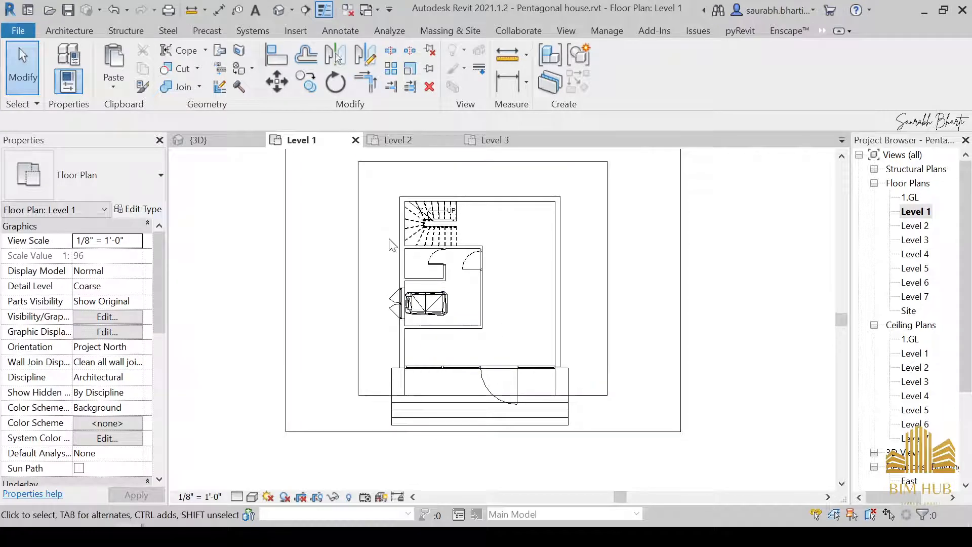
pyautogui.scroll(5, 430, 278)
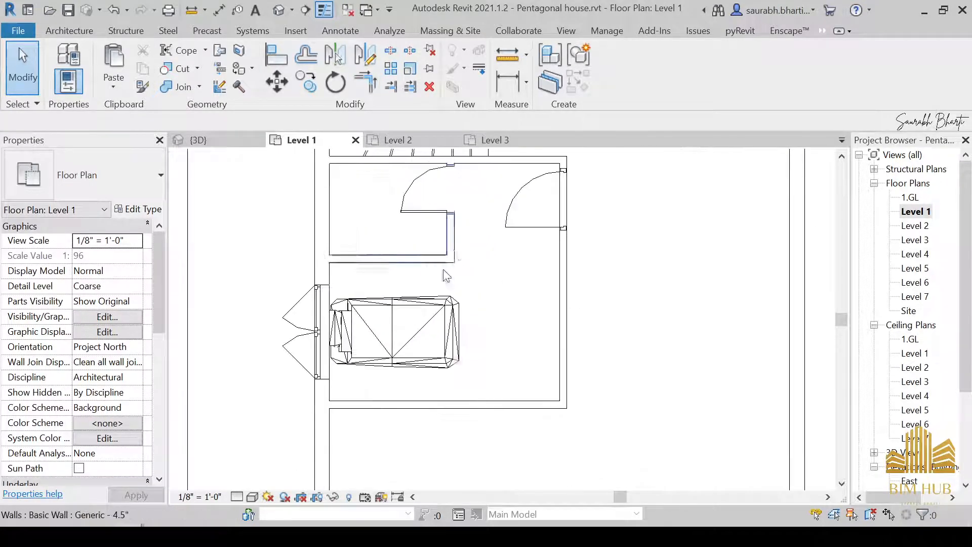
pyautogui.scroll(-3, 481, 276)
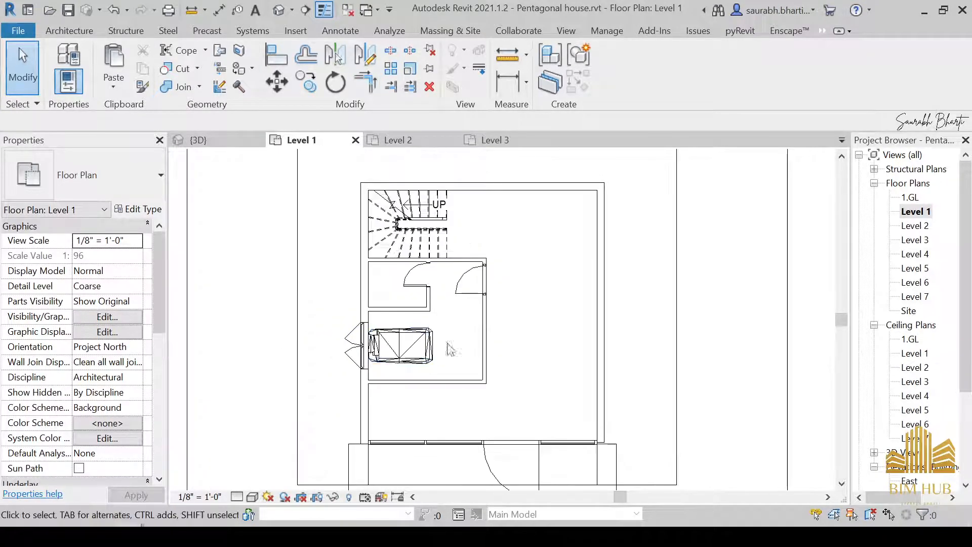
pyautogui.click(290, 14)
pyautogui.keyDown('shift'); pyautogui.moveTo(467, 425); pyautogui.dragTo(613, 397, button='middle'); pyautogui.keyUp('shift')
pyautogui.scroll(-5, 483, 415)
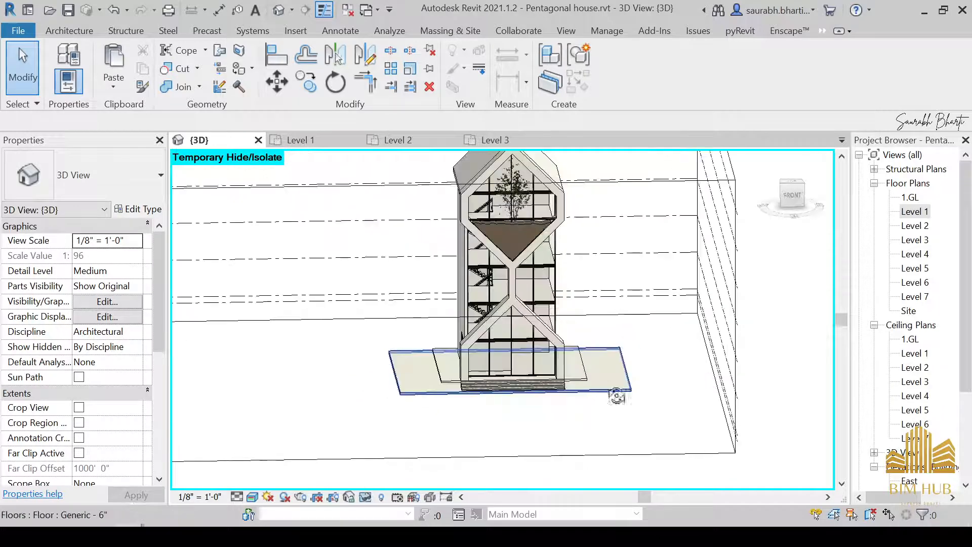
pyautogui.click(788, 205)
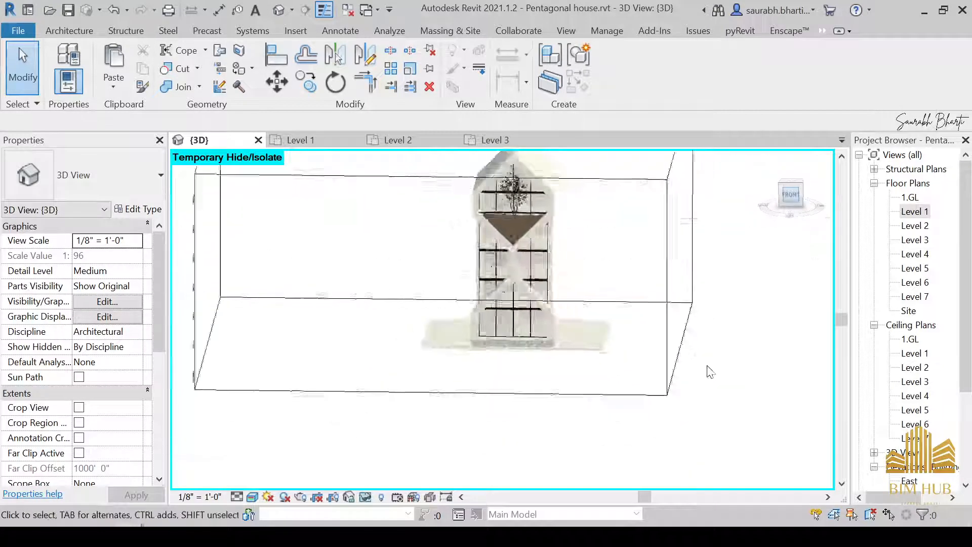
# Step: Pull the section box's right face in to about the middle of the house and inspect the cut-open interior in 3D
pyautogui.click(686, 326)
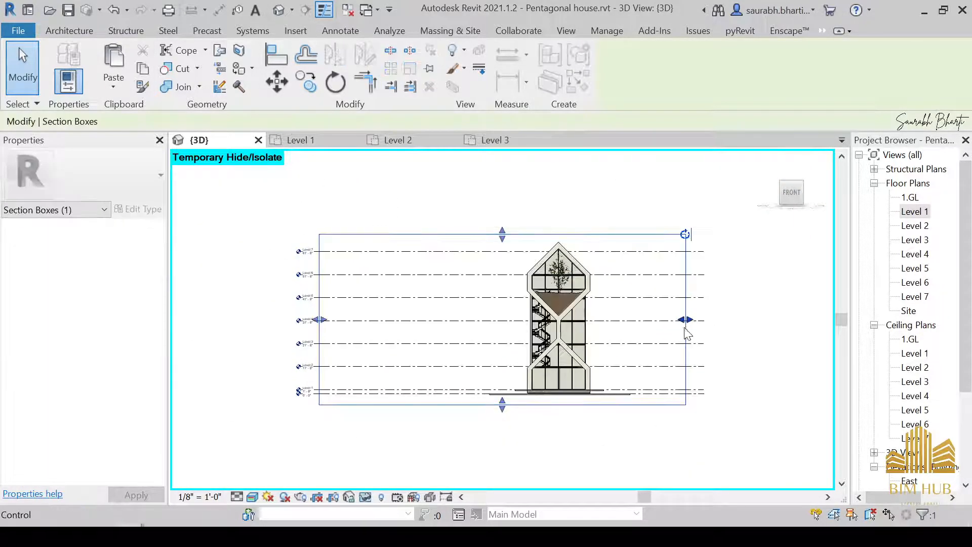
pyautogui.moveTo(686, 320); pyautogui.dragTo(662, 317)
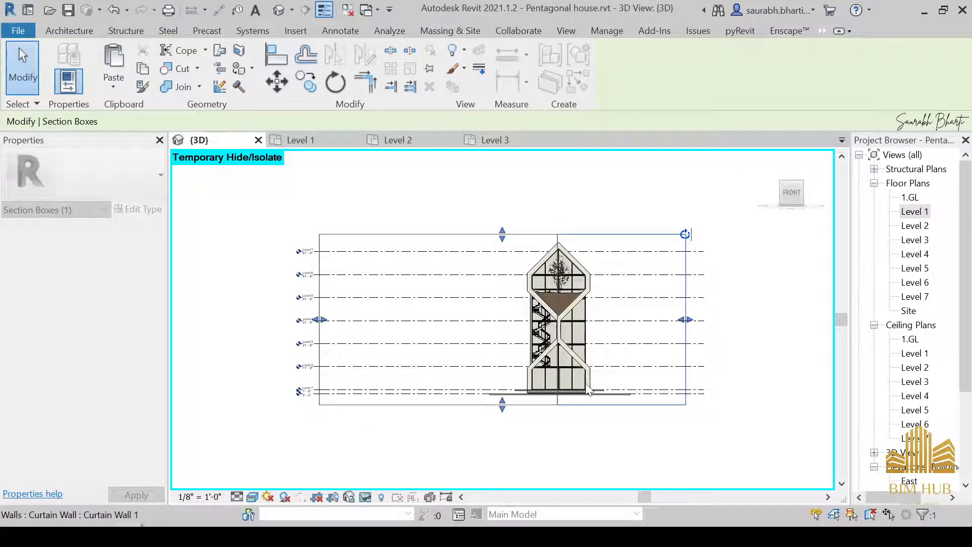
pyautogui.moveTo(588, 391); pyautogui.dragTo(568, 393)
pyautogui.keyDown('shift'); pyautogui.moveTo(577, 405); pyautogui.dragTo(496, 384, button='middle'); pyautogui.keyUp('shift')
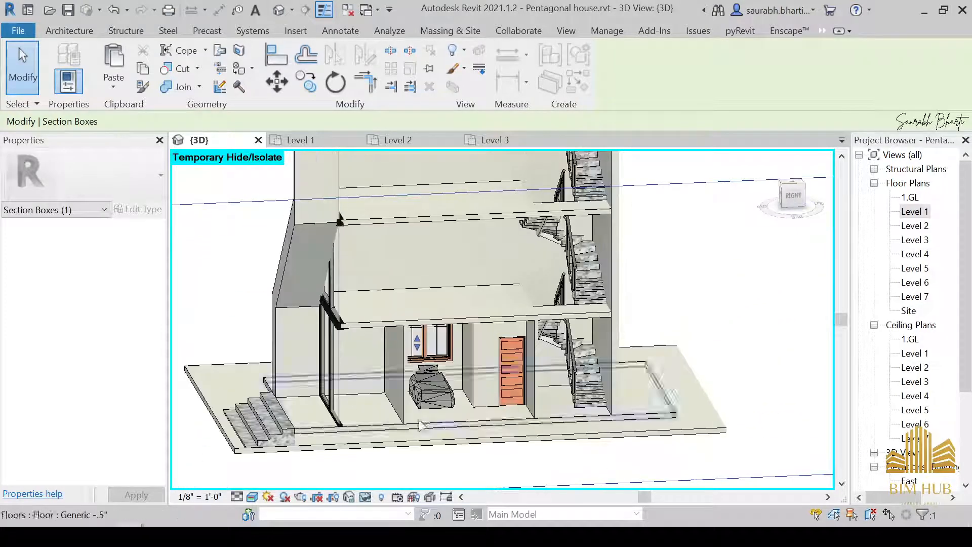
pyautogui.scroll(3, 437, 381)
pyautogui.scroll(-5, 439, 398)
pyautogui.keyDown('shift'); pyautogui.moveTo(439, 398); pyautogui.dragTo(577, 451, button='middle'); pyautogui.keyUp('shift')
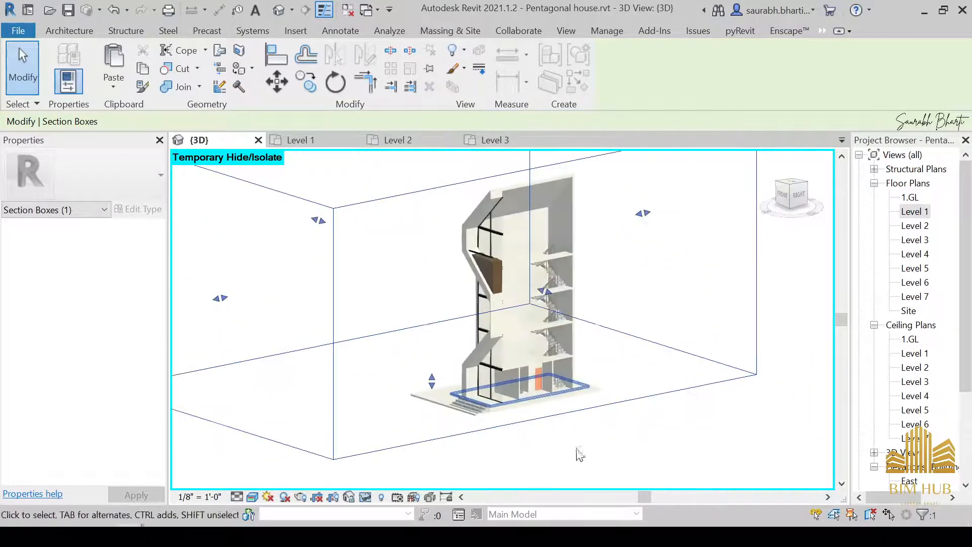
pyautogui.press('Escape')
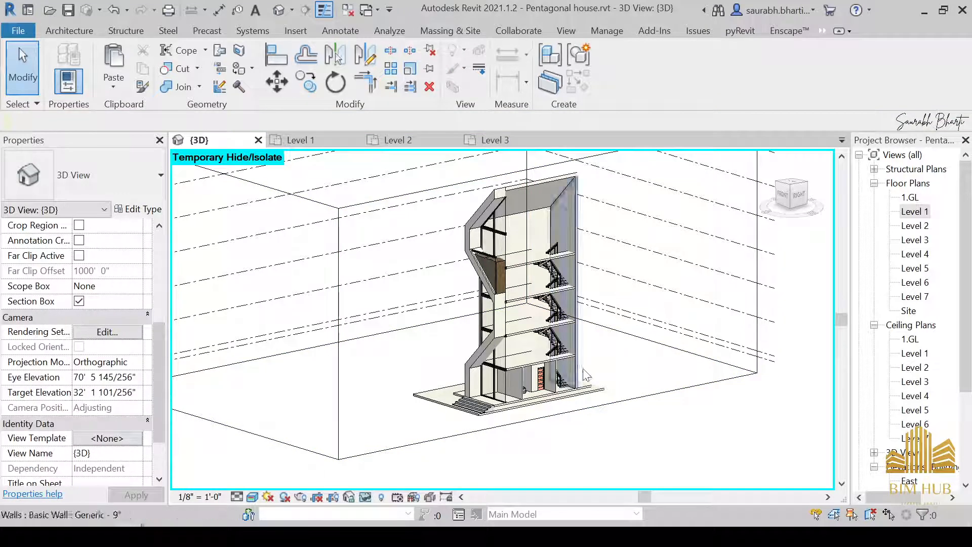
pyautogui.keyDown('shift'); pyautogui.moveTo(506, 303); pyautogui.dragTo(212, 358, button='middle'); pyautogui.keyUp('shift')
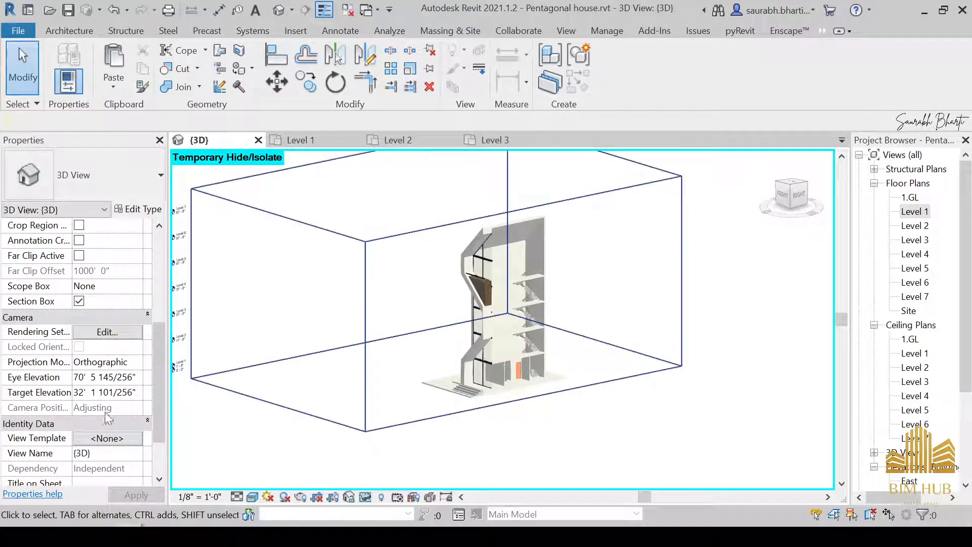
# Step: Turn off the section box of the 3D view
pyautogui.click(79, 300)
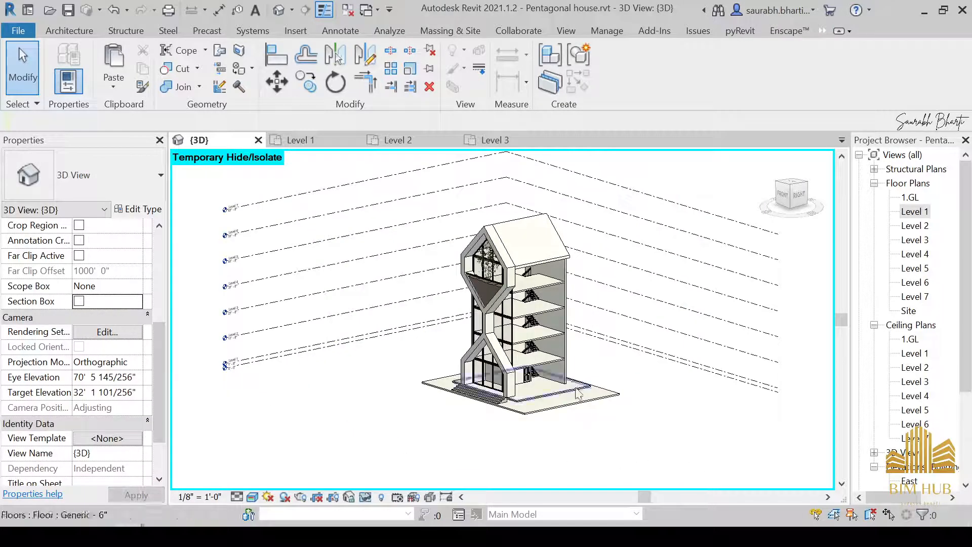
pyautogui.scroll(3, 553, 368)
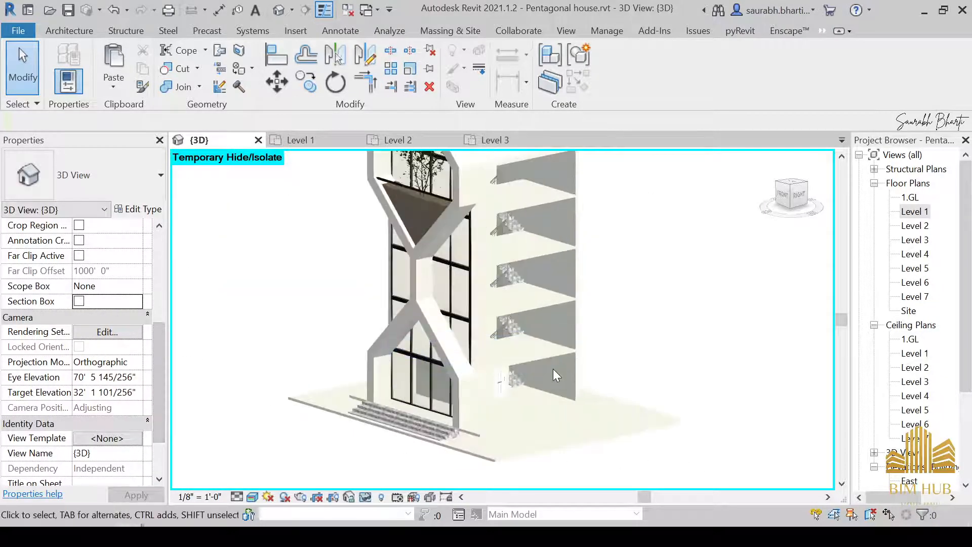
pyautogui.scroll(-2, 553, 369)
pyautogui.scroll(3, 511, 296)
pyautogui.scroll(-2, 511, 296)
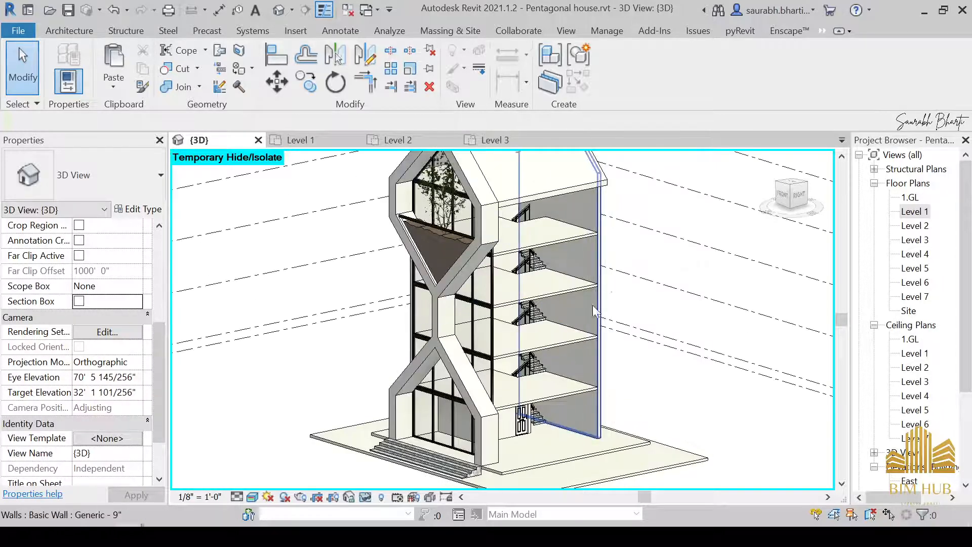
# Step: Reset the temporary hide/isolate mode of the 3D view and turn its section box back on
pyautogui.press('h')
pyautogui.press('r')
pyautogui.scroll(-3, 258, 202)
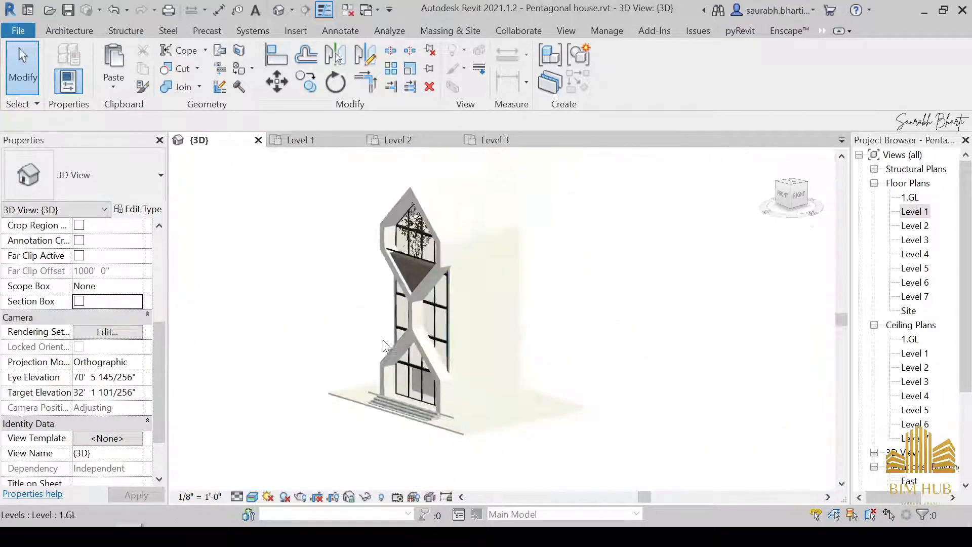
pyautogui.scroll(2, 315, 272)
pyautogui.scroll(-3, 71, 422)
pyautogui.scroll(4, 81, 350)
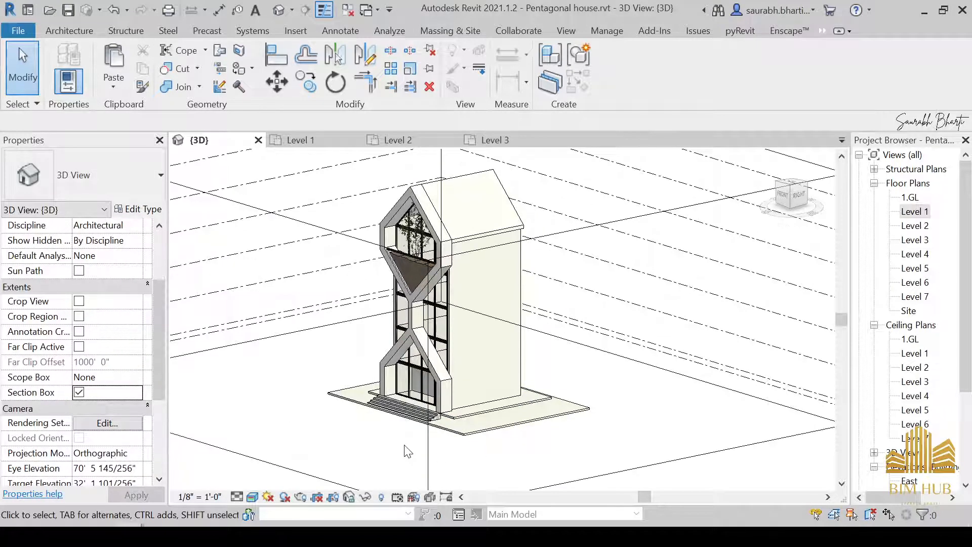
# Step: From the front orientation, pull the section box's right face into the house to cut it open, and inspect the interior
pyautogui.scroll(-3, 481, 421)
pyautogui.keyDown('shift'); pyautogui.moveTo(481, 423); pyautogui.dragTo(607, 424, button='middle'); pyautogui.keyUp('shift')
pyautogui.click(791, 197)
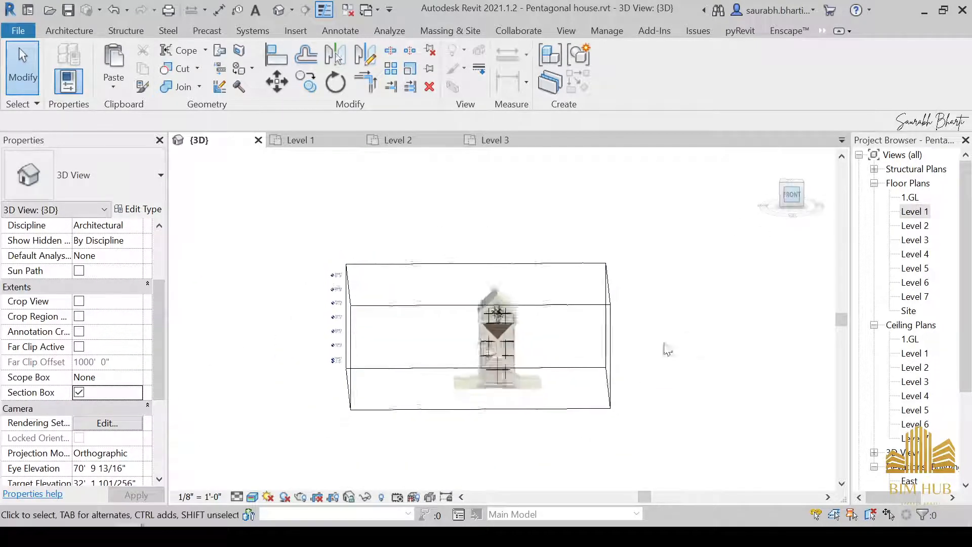
pyautogui.click(617, 321)
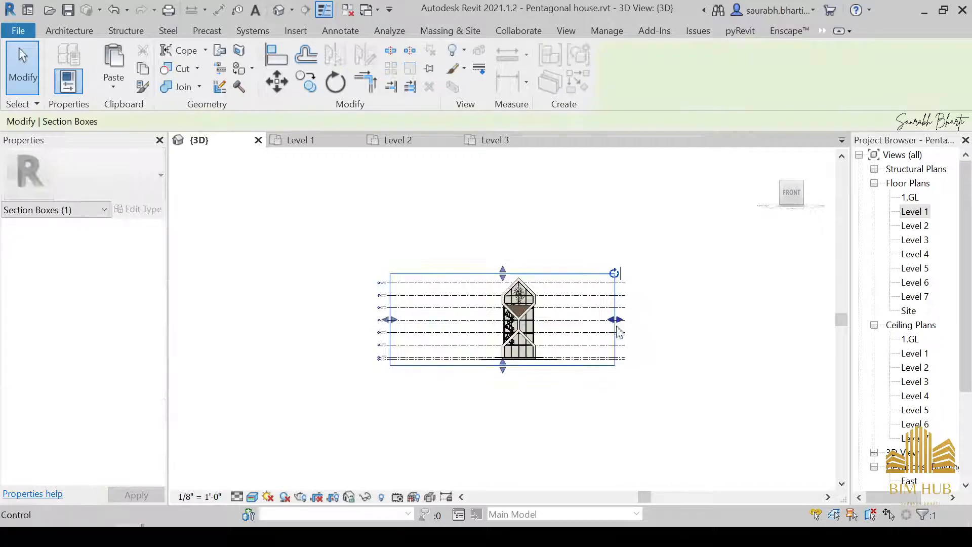
pyautogui.keyDown('shift'); pyautogui.moveTo(578, 406); pyautogui.dragTo(516, 471, button='middle'); pyautogui.keyUp('shift')
pyautogui.scroll(5, 517, 456)
pyautogui.scroll(2, 445, 392)
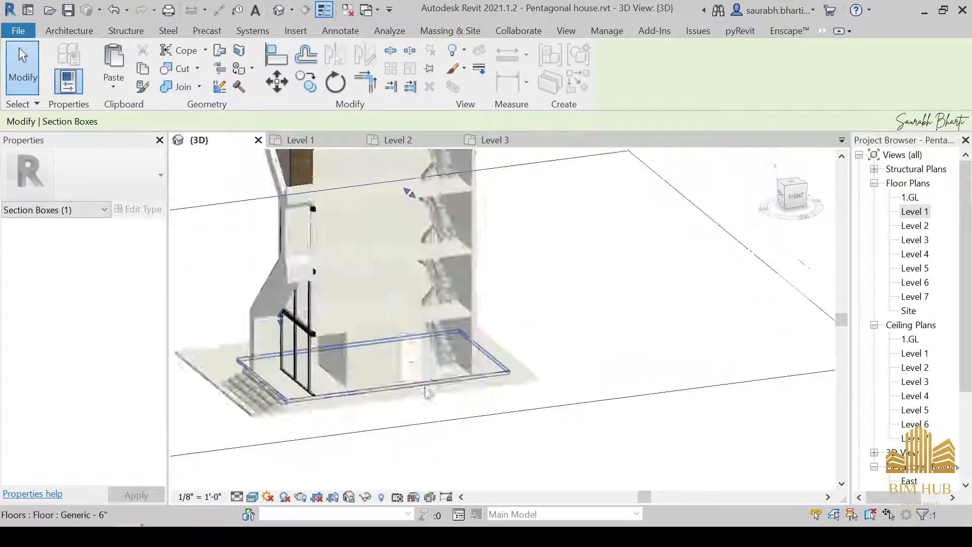
pyautogui.keyDown('shift'); pyautogui.moveTo(427, 391); pyautogui.dragTo(592, 377, button='middle'); pyautogui.keyUp('shift')
# Step: Move the section box's right face slightly further into the house and view the Level 1 bedroom with its bed and window
pyautogui.click(782, 202)
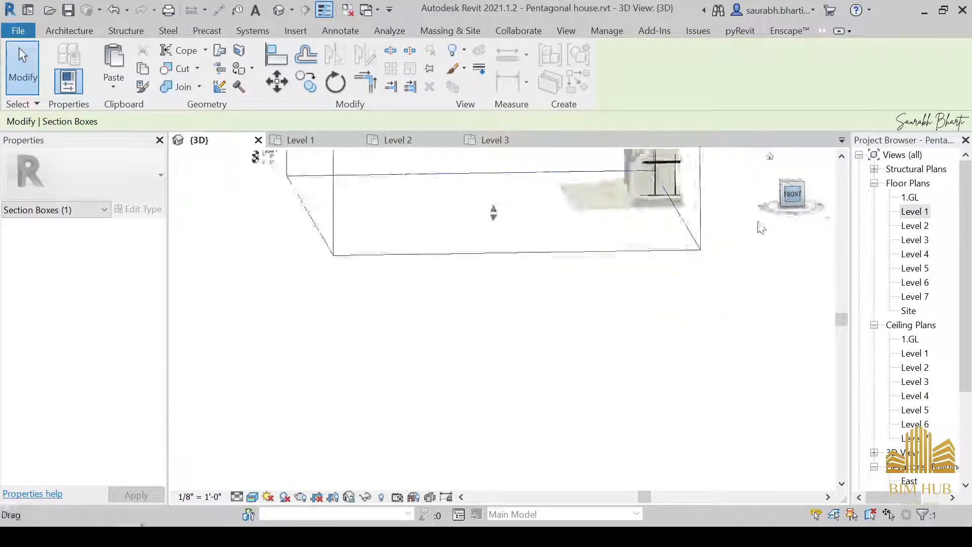
pyautogui.scroll(3, 574, 321)
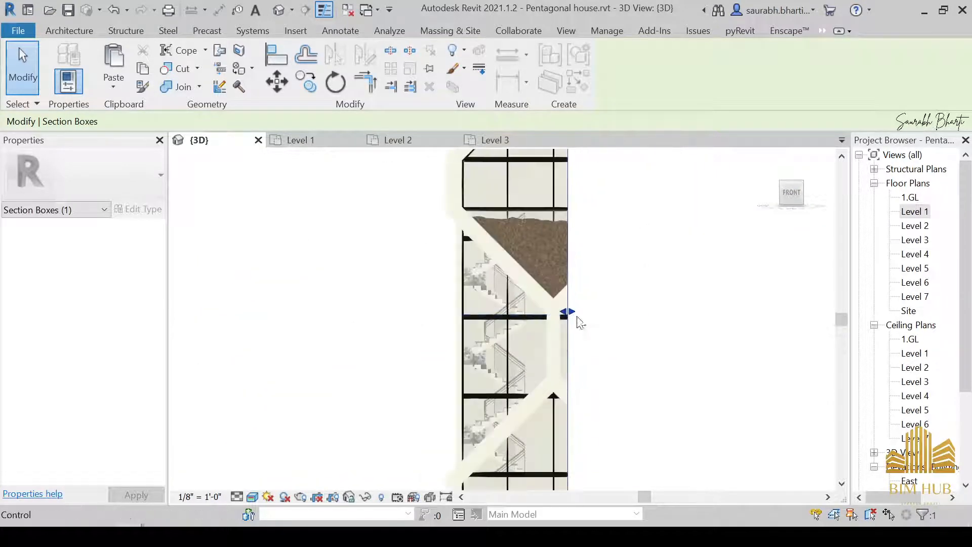
pyautogui.moveTo(566, 311); pyautogui.dragTo(633, 402)
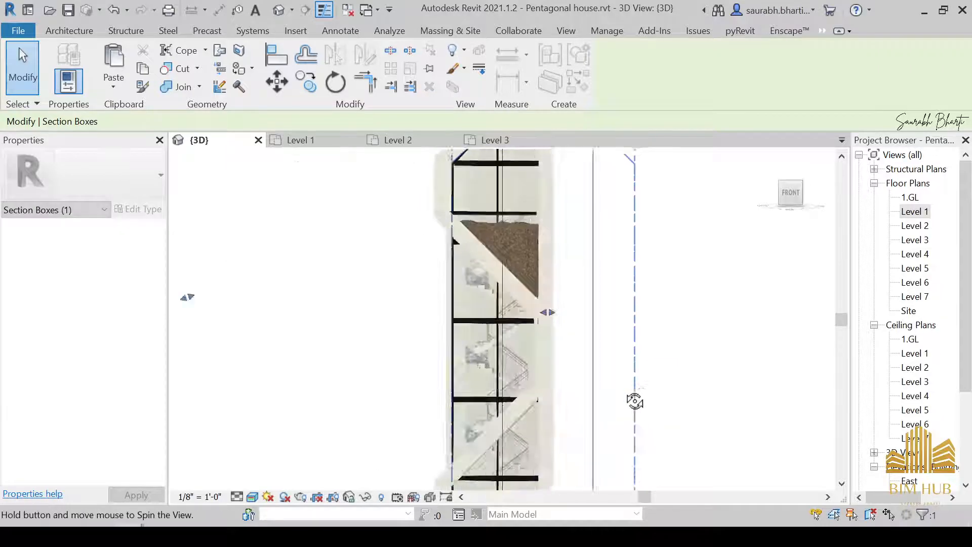
pyautogui.keyDown('shift'); pyautogui.moveTo(633, 401); pyautogui.dragTo(391, 414, button='middle'); pyautogui.keyUp('shift')
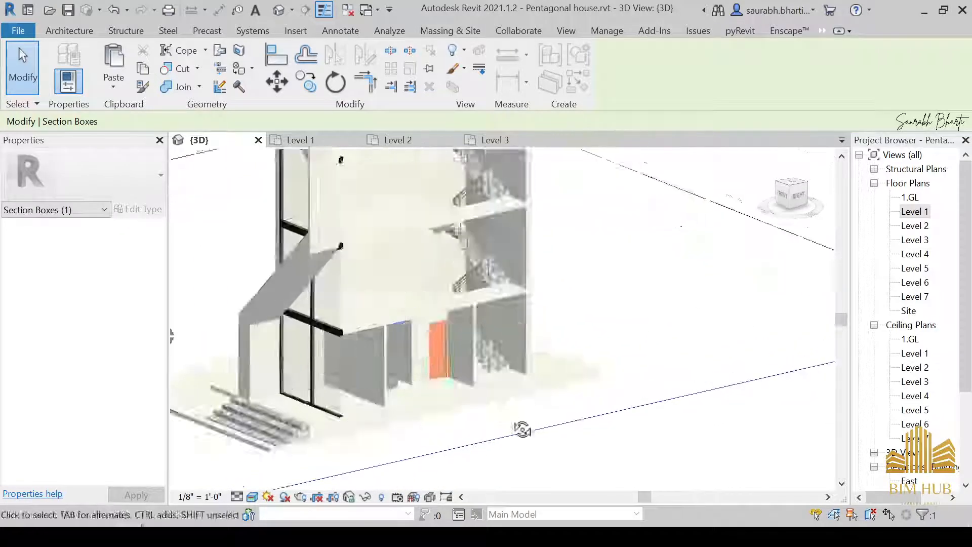
pyautogui.keyDown('shift'); pyautogui.moveTo(523, 427); pyautogui.dragTo(326, 282, button='middle'); pyautogui.keyUp('shift')
pyautogui.scroll(3, 186, 321)
pyautogui.keyDown('shift'); pyautogui.moveTo(187, 321); pyautogui.dragTo(354, 350, button='middle'); pyautogui.keyUp('shift')
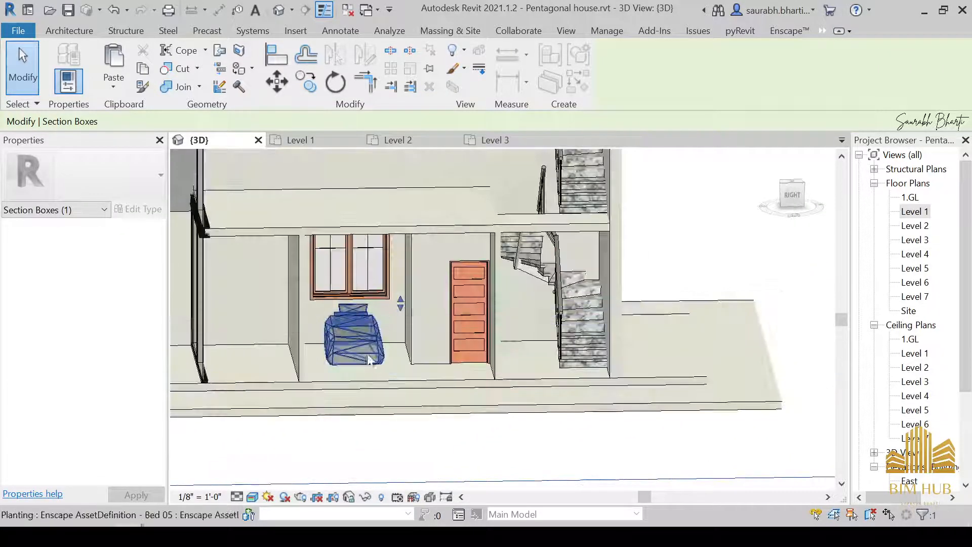
# Step: Open the Material Browser for the structure layer of the Level 1 floor's Generic - 6" type
pyautogui.click(342, 387)
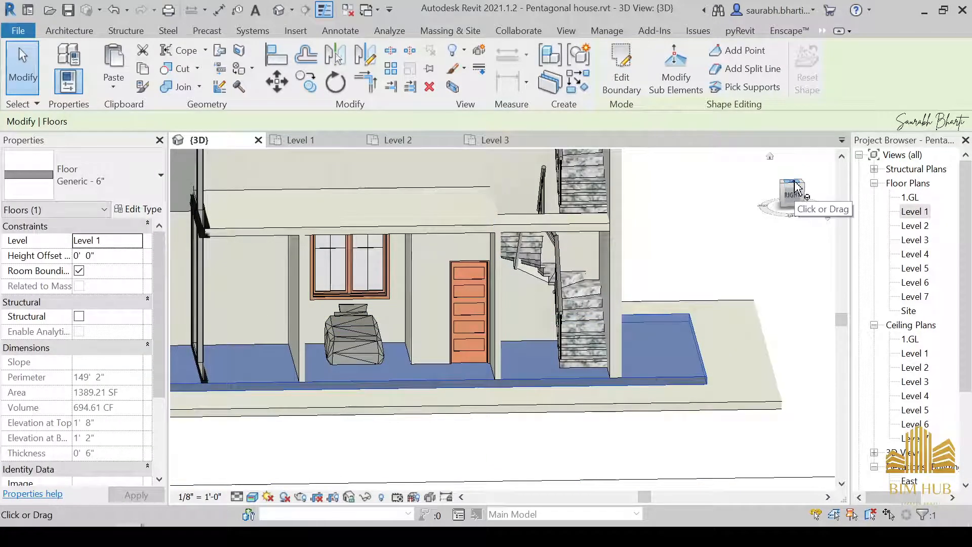
pyautogui.click(729, 253)
pyautogui.keyDown('shift'); pyautogui.moveTo(729, 253); pyautogui.dragTo(212, 400, button='middle'); pyautogui.keyUp('shift')
pyautogui.click(212, 400)
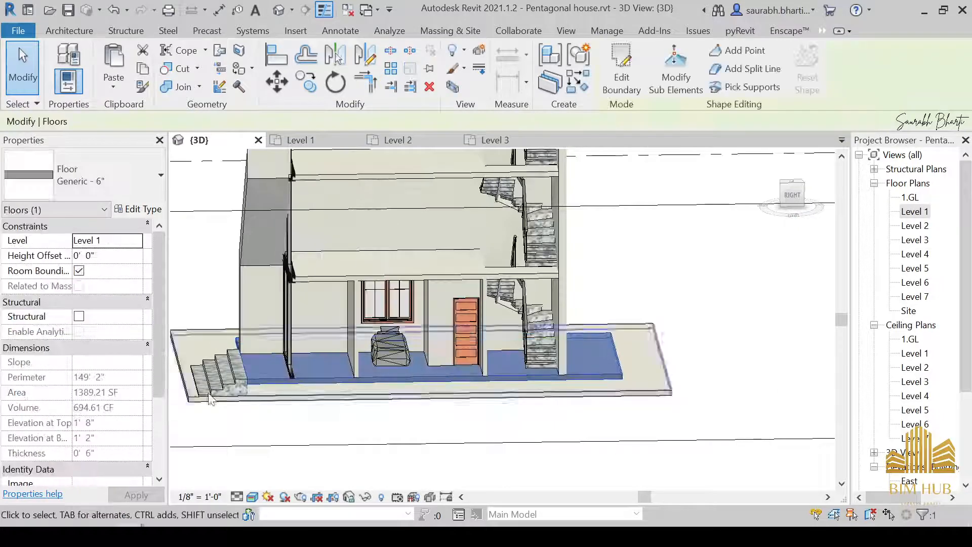
pyautogui.click(147, 211)
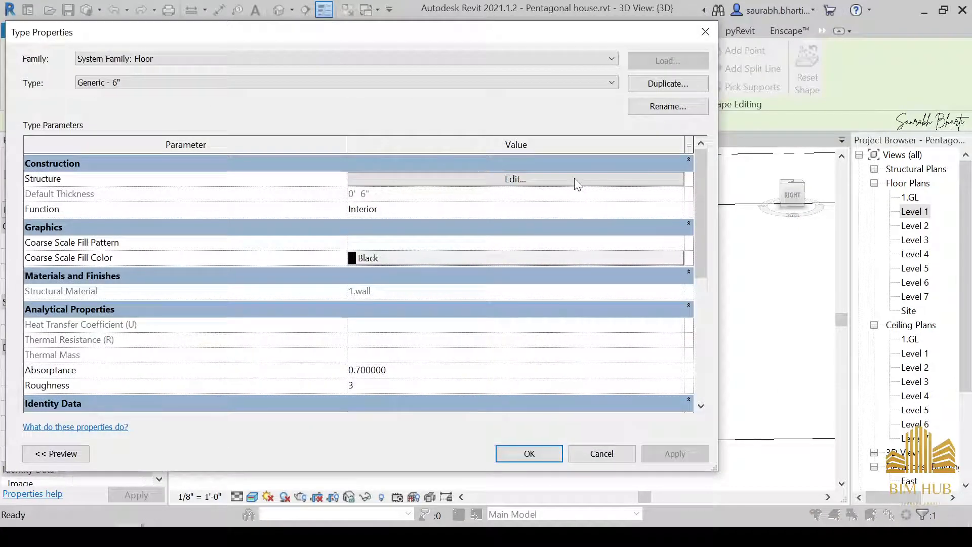
pyautogui.click(574, 179)
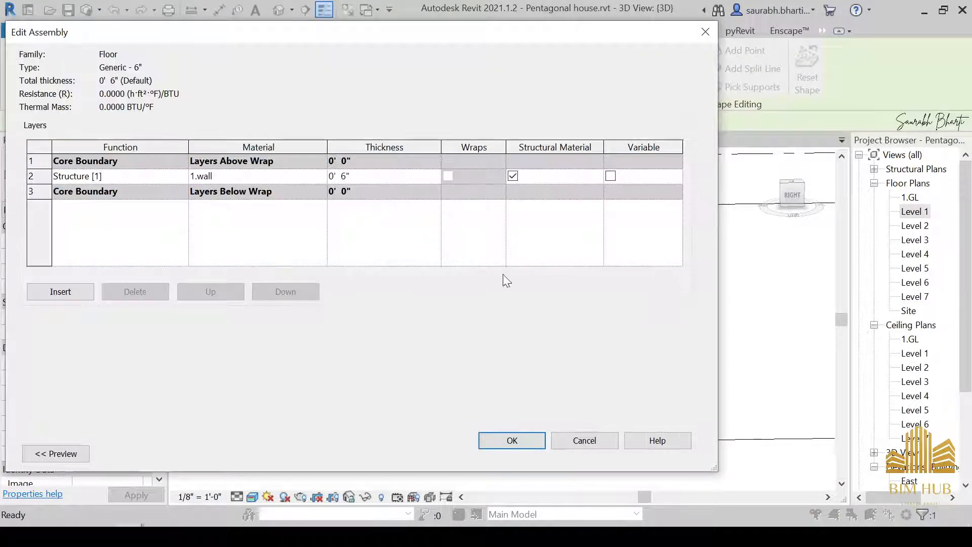
pyautogui.click(321, 175)
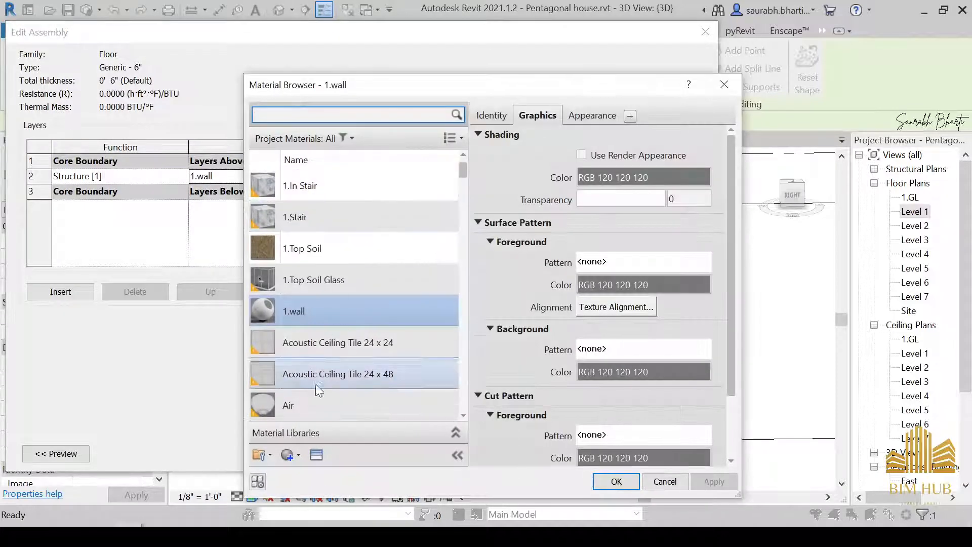
# Step: Create a new material and rename it 1.Floor
pyautogui.click(305, 453)
pyautogui.click(299, 455)
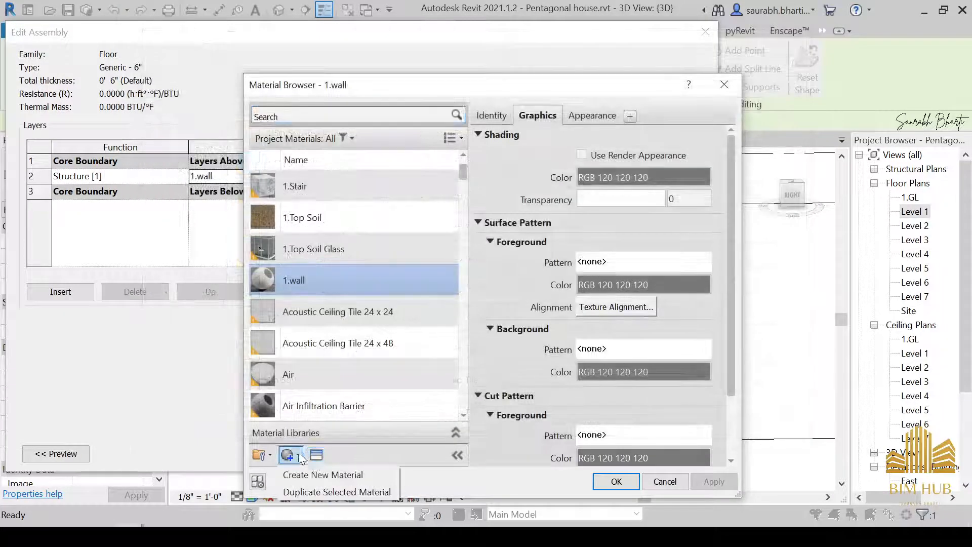
pyautogui.click(308, 476)
pyautogui.rightClick(318, 271)
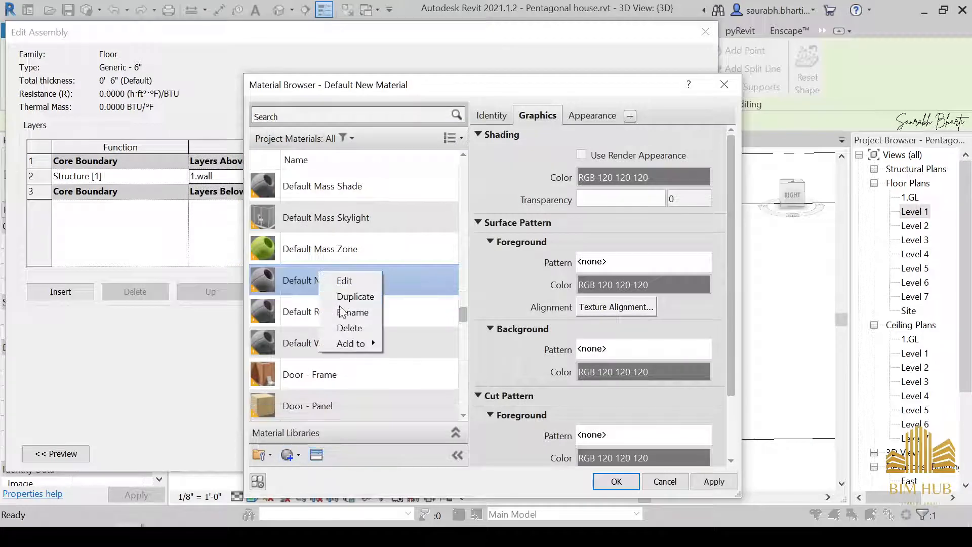
pyautogui.click(340, 313)
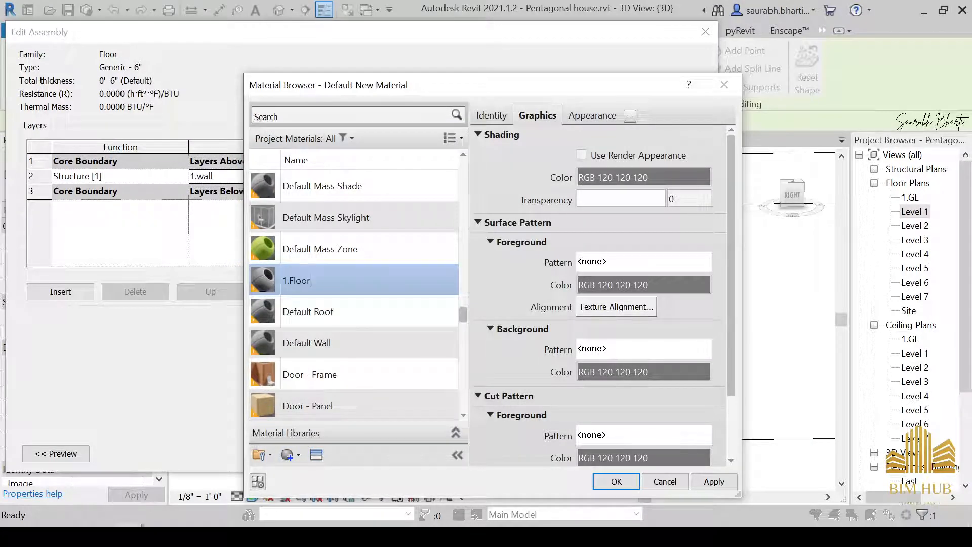
pyautogui.press('Return')
# Step: Open the Asset Browser for the 1.Floor material and look through the Appearance Library's Ceramic, Concrete and Fabric assets
pyautogui.scroll(-1, 300, 411)
pyautogui.click(316, 454)
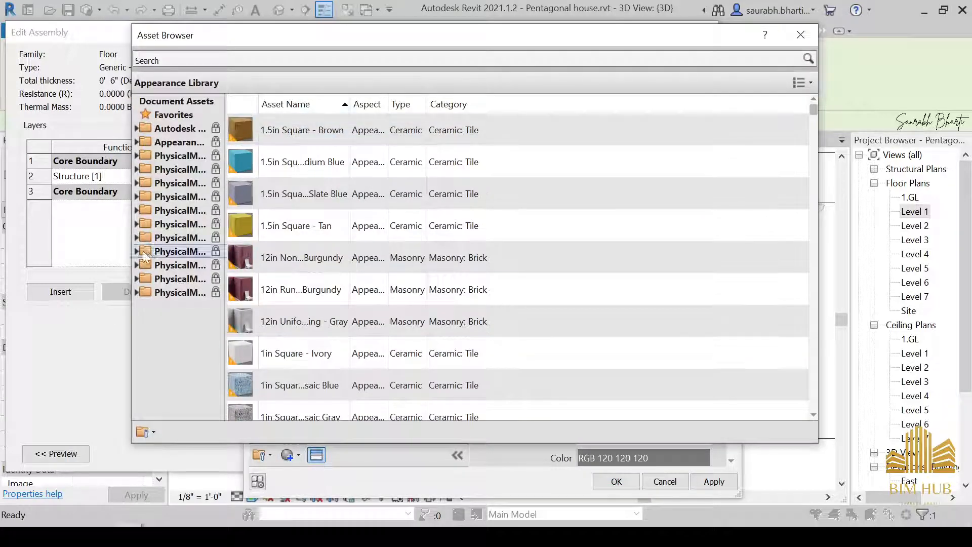
pyautogui.doubleClick(145, 142)
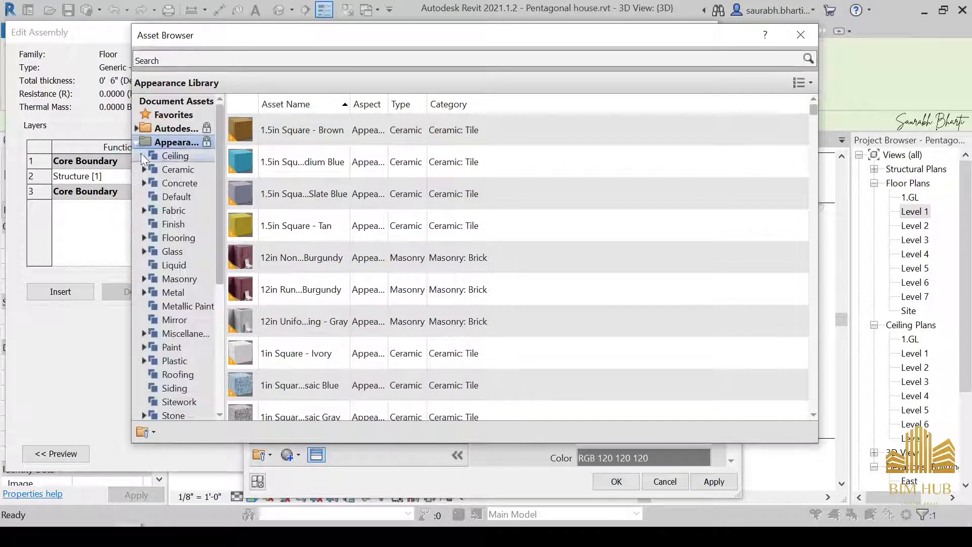
pyautogui.click(176, 170)
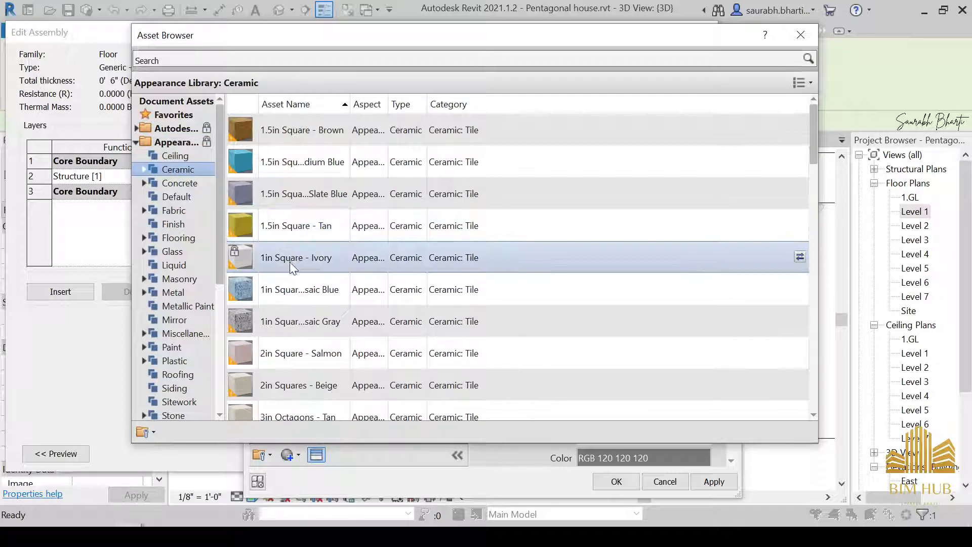
pyautogui.scroll(-5, 299, 263)
pyautogui.scroll(-6, 312, 331)
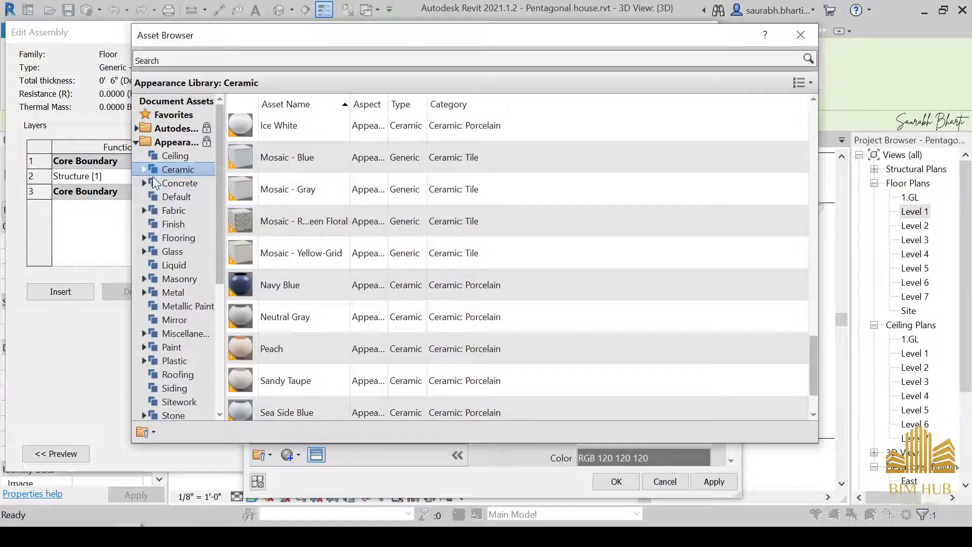
pyautogui.press('Down')
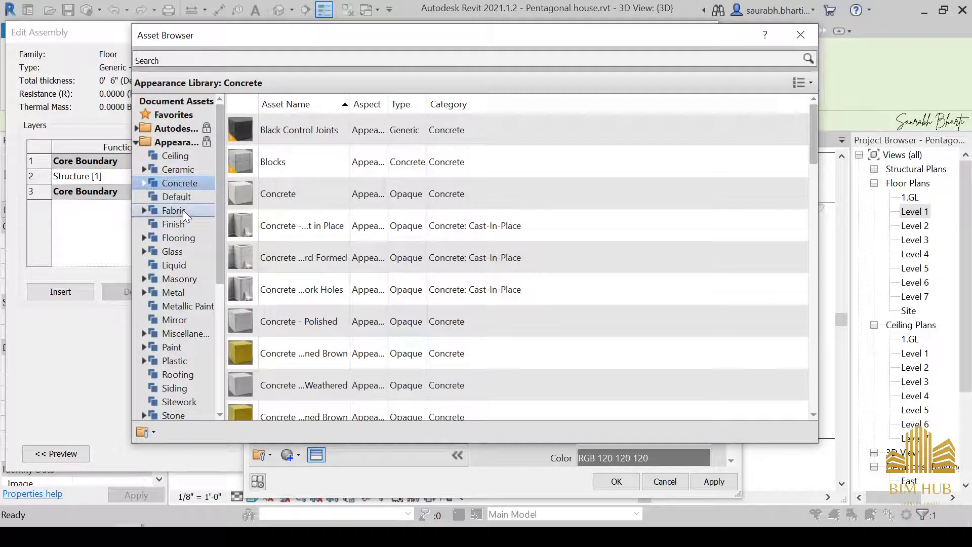
pyautogui.click(183, 210)
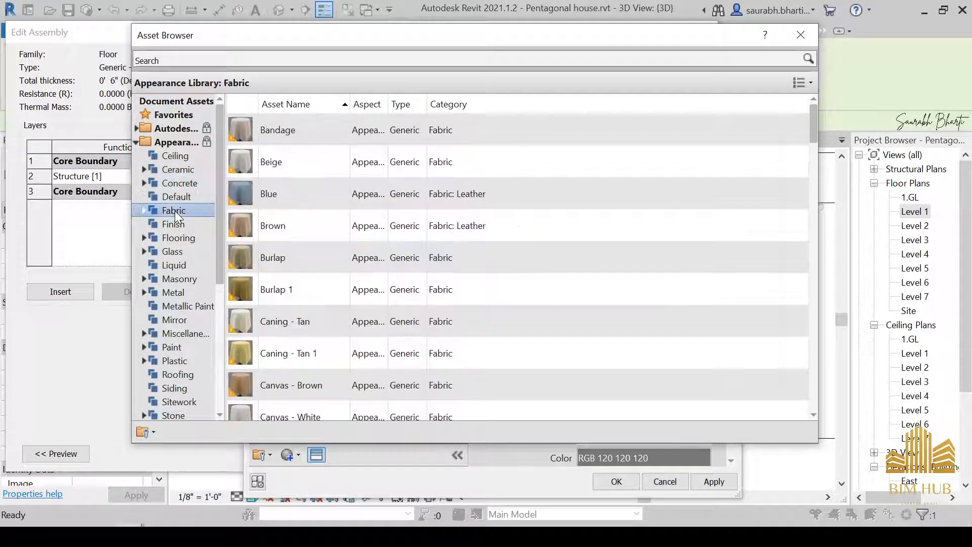
# Step: Apply the Marble - White appearance asset from the library's Flooring category to the material and close the Asset Browser
pyautogui.click(181, 237)
pyautogui.scroll(-10, 305, 291)
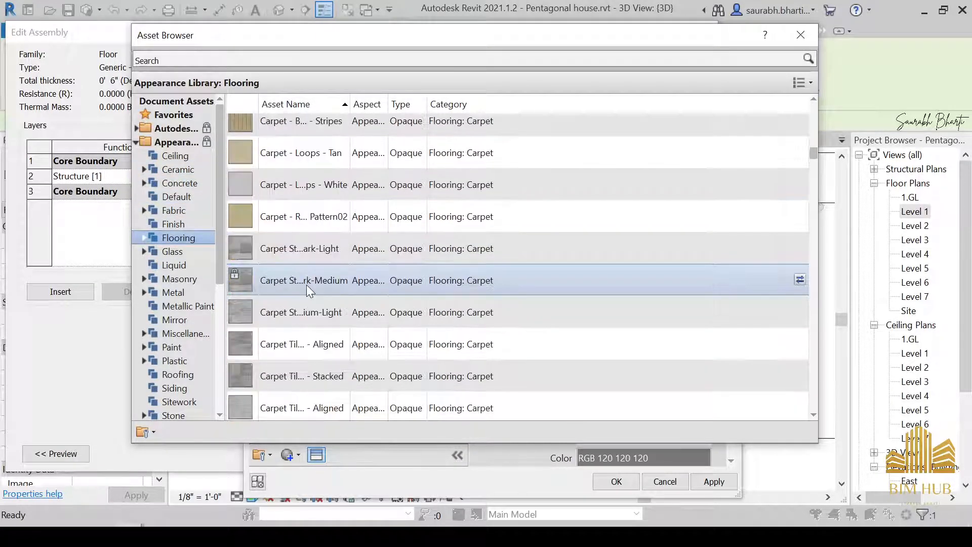
pyautogui.scroll(3, 306, 285)
pyautogui.scroll(-4, 319, 314)
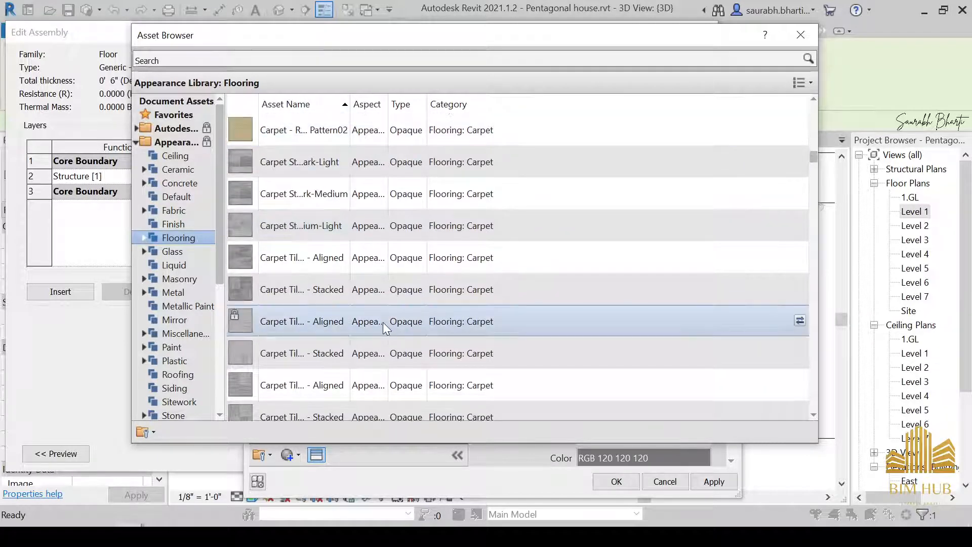
pyautogui.scroll(-5, 382, 322)
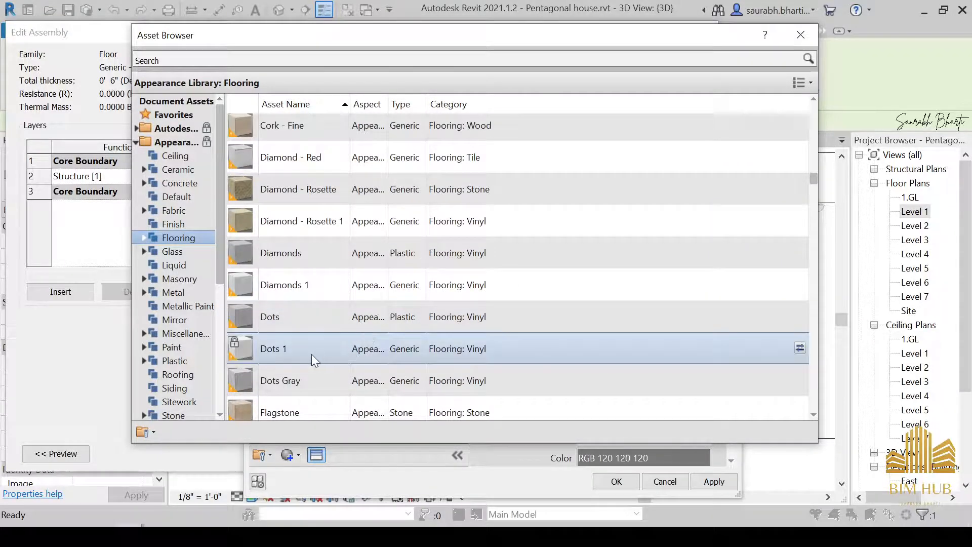
pyautogui.scroll(-2, 298, 282)
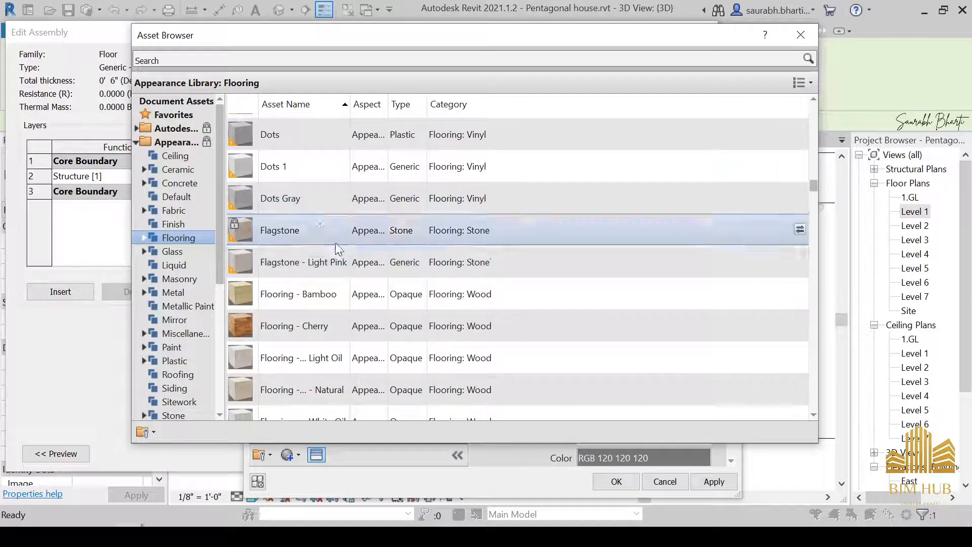
pyautogui.scroll(-3, 324, 279)
pyautogui.scroll(-10, 276, 336)
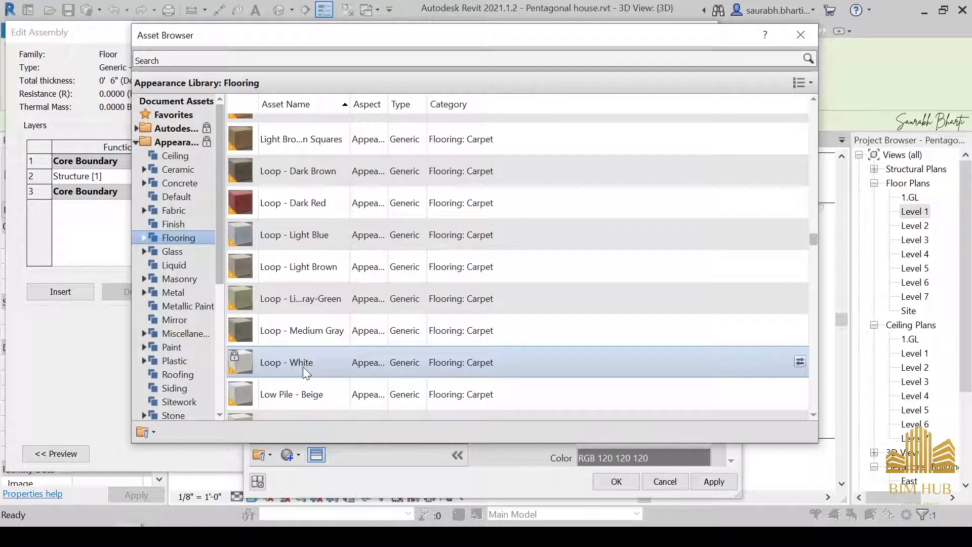
pyautogui.scroll(-2, 289, 408)
pyautogui.scroll(-3, 362, 339)
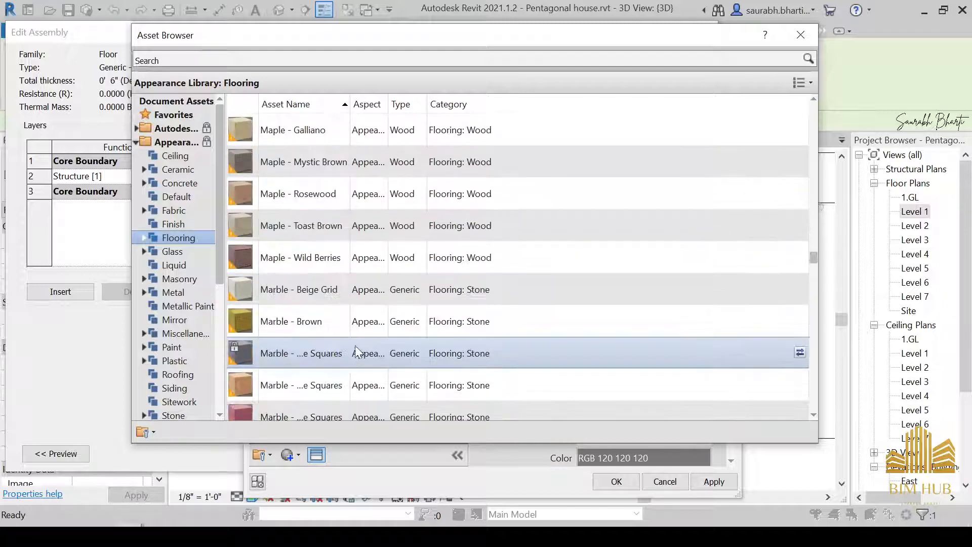
pyautogui.scroll(-2, 309, 324)
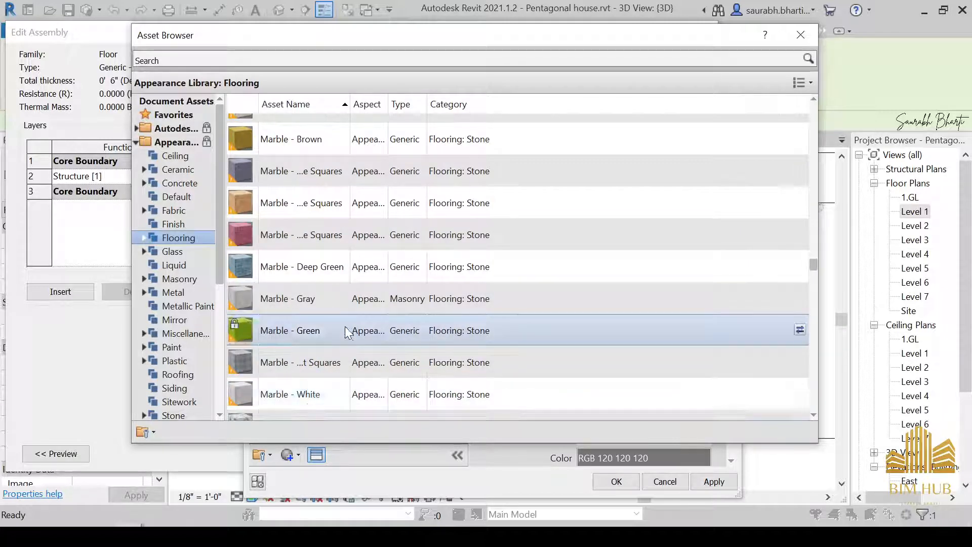
pyautogui.scroll(-3, 289, 334)
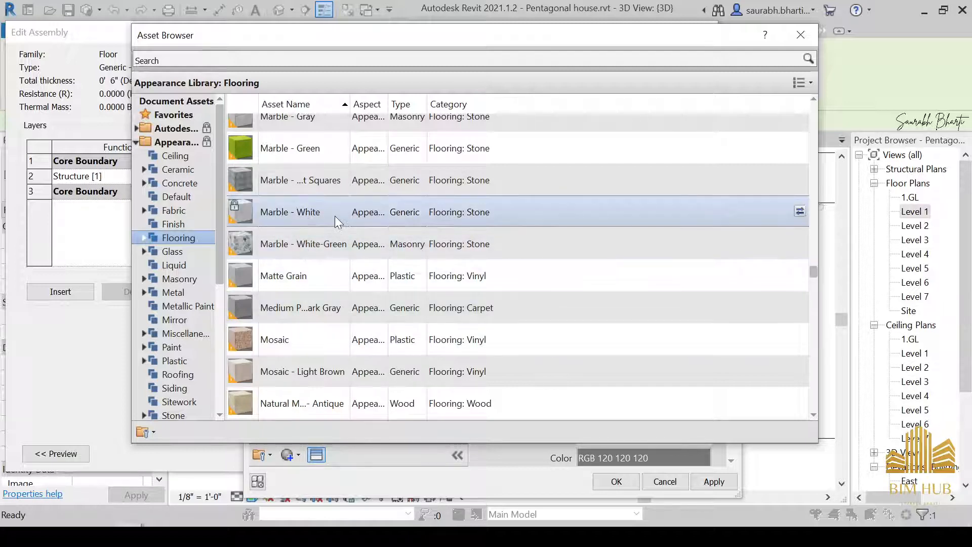
pyautogui.doubleClick(283, 208)
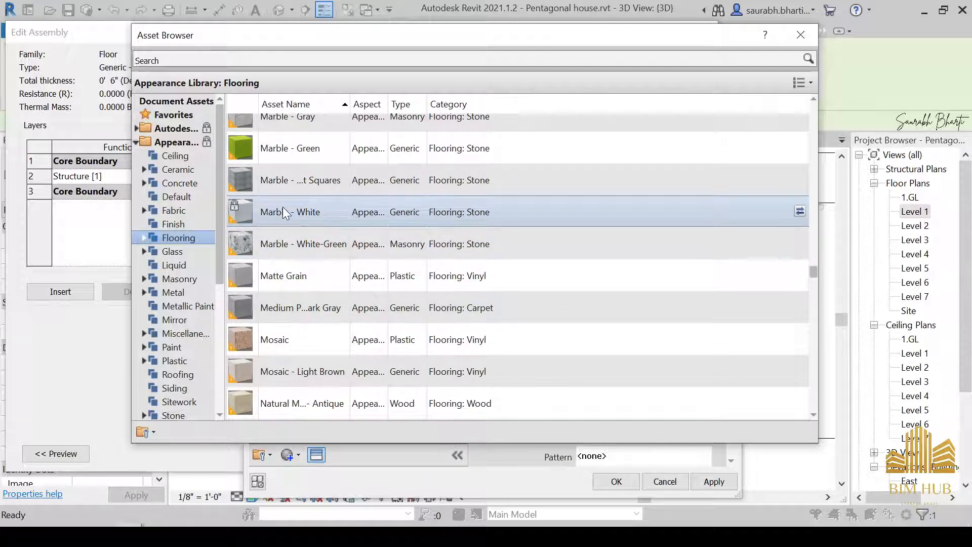
pyautogui.click(809, 38)
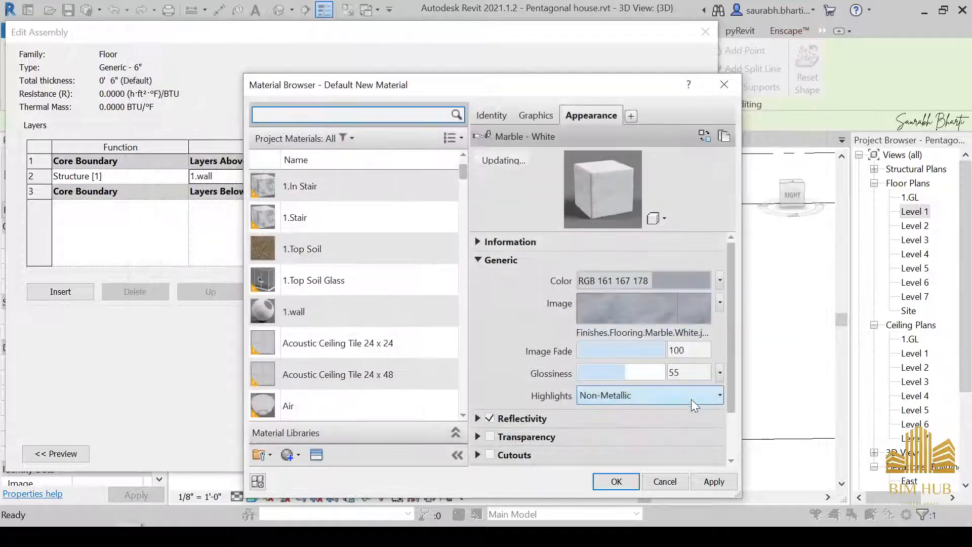
# Step: Enable Bump in the Marble - White appearance without choosing an image file
pyautogui.moveTo(725, 399); pyautogui.dragTo(728, 452)
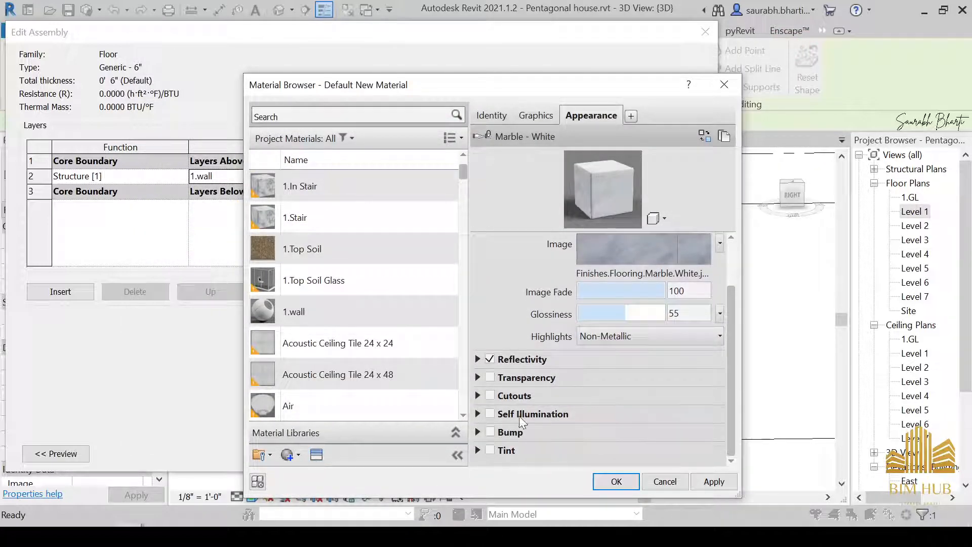
pyautogui.click(490, 432)
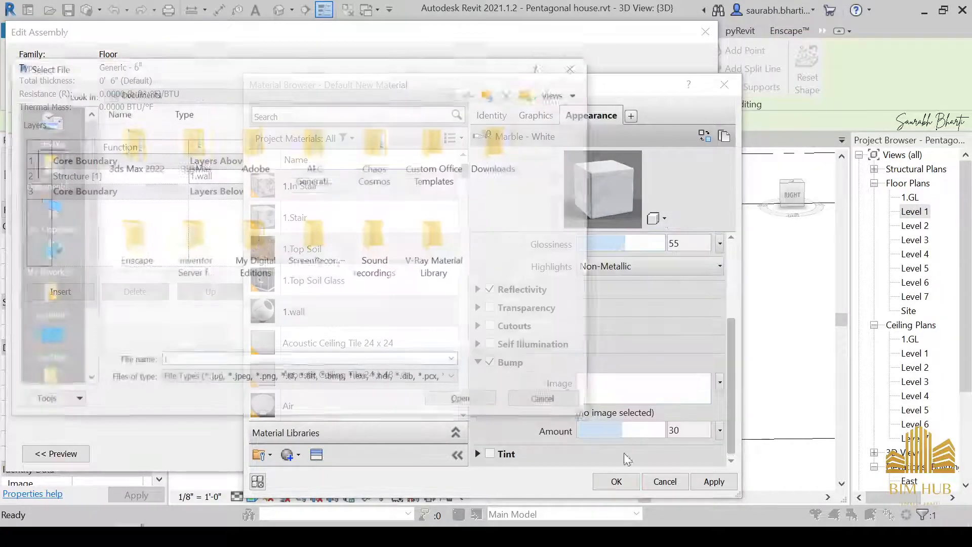
pyautogui.click(549, 402)
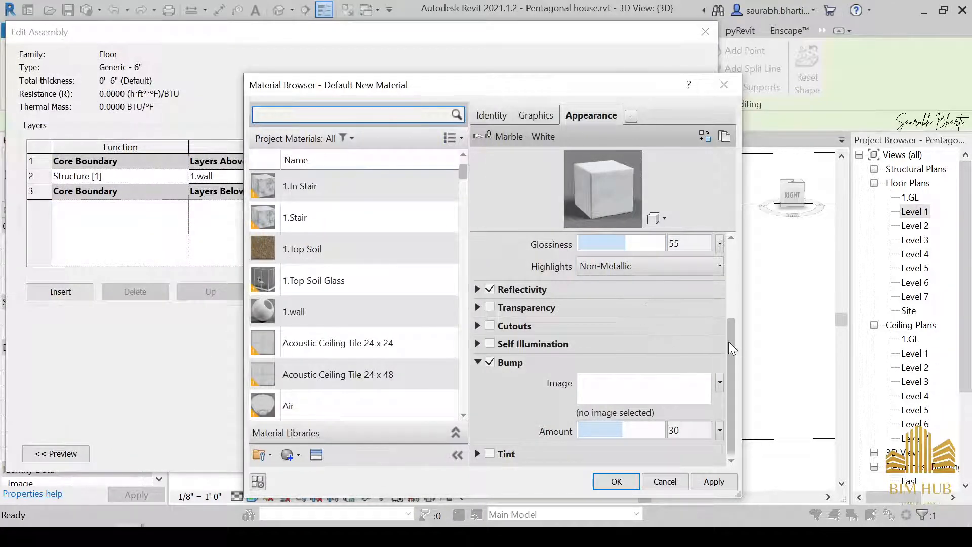
pyautogui.scroll(5, 728, 341)
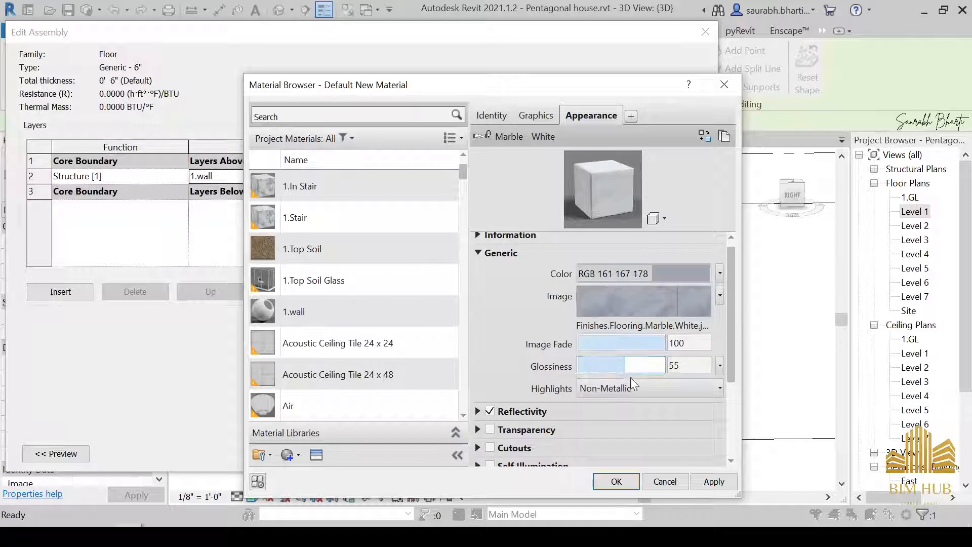
# Step: Apply the 1.Floor material to the Generic - 6" floor structure, accept all type edits and deselect the floor
pyautogui.click(702, 484)
pyautogui.click(616, 481)
pyautogui.click(507, 441)
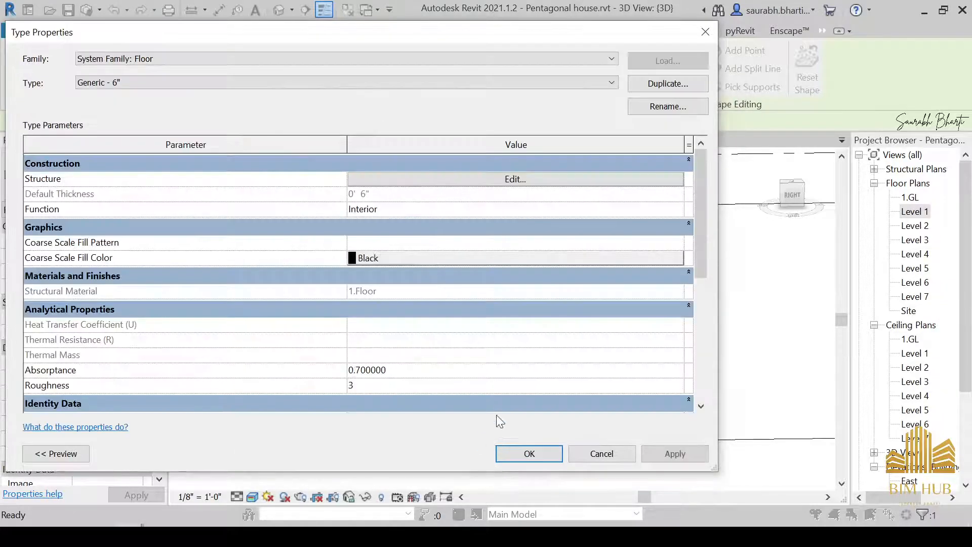
pyautogui.click(524, 461)
pyautogui.click(488, 449)
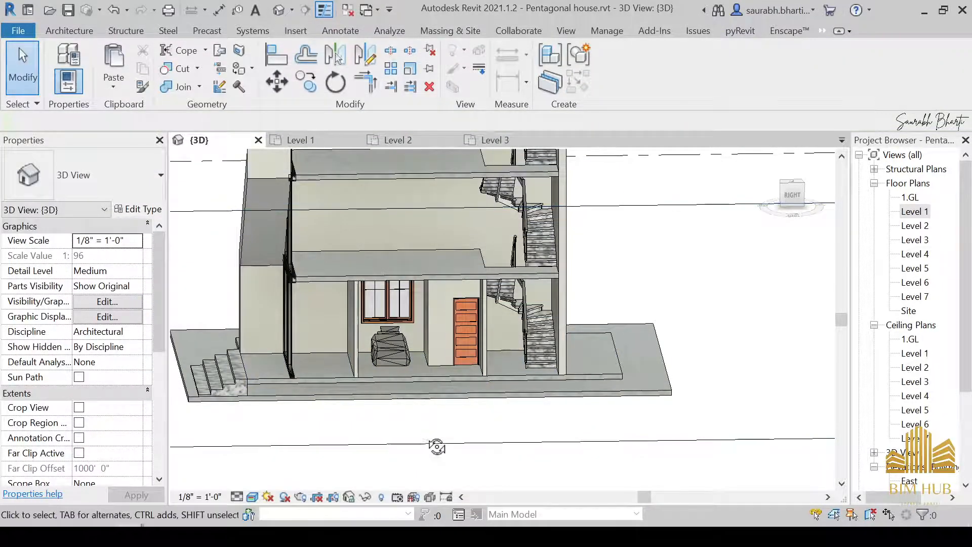
# Step: Inspect the floor finish on the upper levels and around the stairs in the sectioned 3D view
pyautogui.scroll(3, 575, 363)
pyautogui.scroll(-3, 576, 364)
pyautogui.keyDown('shift'); pyautogui.moveTo(576, 363); pyautogui.dragTo(449, 202, button='middle'); pyautogui.keyUp('shift')
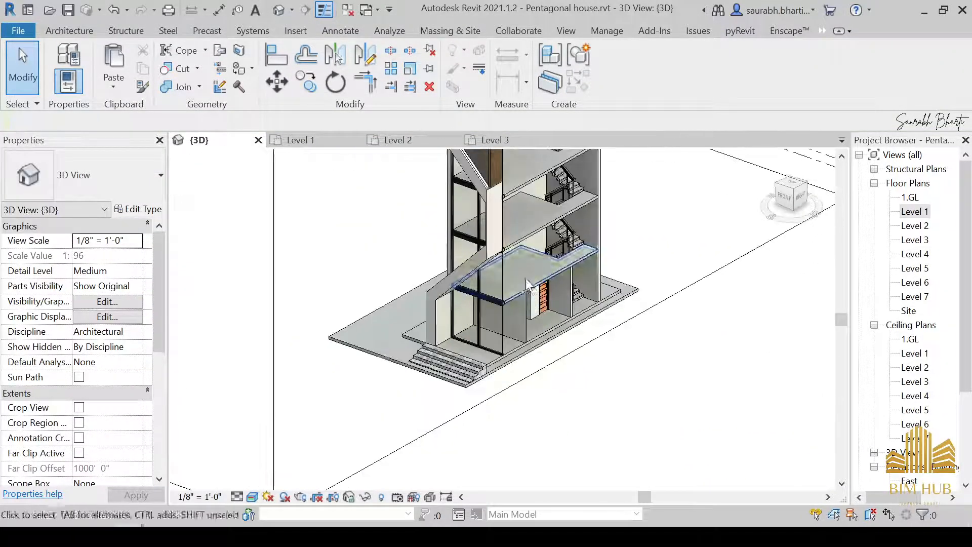
pyautogui.scroll(3, 449, 201)
pyautogui.scroll(3, 450, 202)
pyautogui.click(465, 285)
pyautogui.keyDown('shift'); pyautogui.moveTo(466, 287); pyautogui.dragTo(464, 319, button='middle'); pyautogui.keyUp('shift')
pyautogui.moveTo(464, 319); pyautogui.dragTo(461, 369, button='middle')
pyautogui.scroll(3, 471, 296)
pyautogui.keyDown('shift'); pyautogui.moveTo(472, 296); pyautogui.dragTo(443, 303, button='middle'); pyautogui.keyUp('shift')
pyautogui.scroll(2, 445, 304)
pyautogui.moveTo(472, 388); pyautogui.dragTo(488, 209, button='middle')
pyautogui.scroll(-2, 582, 370)
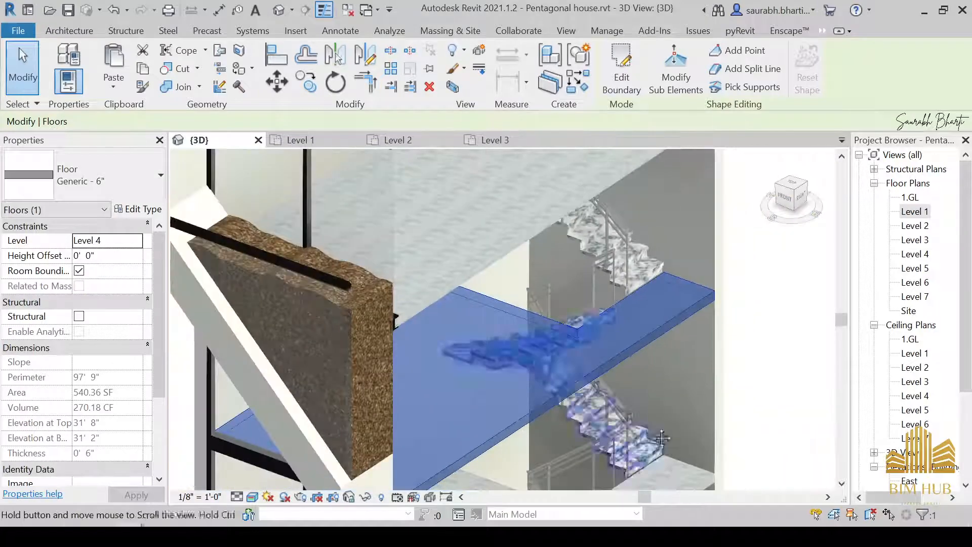
# Step: Examine the Level 1 bedroom with its bed and window, and select the Level 1 floor
pyautogui.keyDown('shift'); pyautogui.moveTo(582, 370); pyautogui.dragTo(531, 349, button='middle'); pyautogui.keyUp('shift')
pyautogui.moveTo(508, 463); pyautogui.dragTo(495, 203, button='middle')
pyautogui.scroll(-2, 455, 332)
pyautogui.moveTo(471, 382); pyautogui.dragTo(532, 184, button='middle')
pyautogui.keyDown('shift'); pyautogui.moveTo(531, 184); pyautogui.dragTo(508, 238, button='middle'); pyautogui.keyUp('shift')
pyautogui.scroll(4, 471, 407)
pyautogui.click(458, 418)
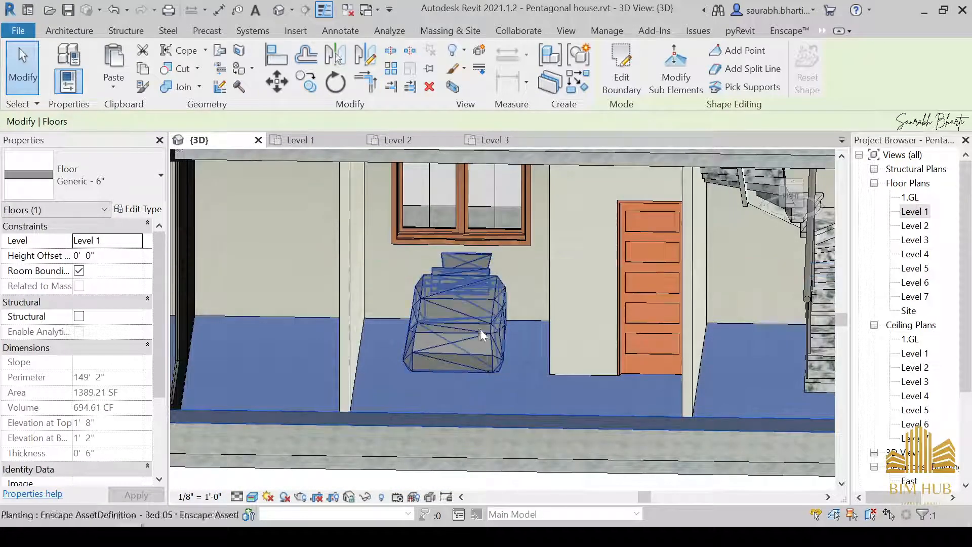
# Step: From the front orientation, move the section box's right face slightly outward to uncover more of the house
pyautogui.scroll(-3, 530, 341)
pyautogui.keyDown('shift'); pyautogui.moveTo(530, 341); pyautogui.dragTo(517, 401, button='middle'); pyautogui.keyUp('shift')
pyautogui.scroll(-2, 500, 387)
pyautogui.scroll(-2, 488, 361)
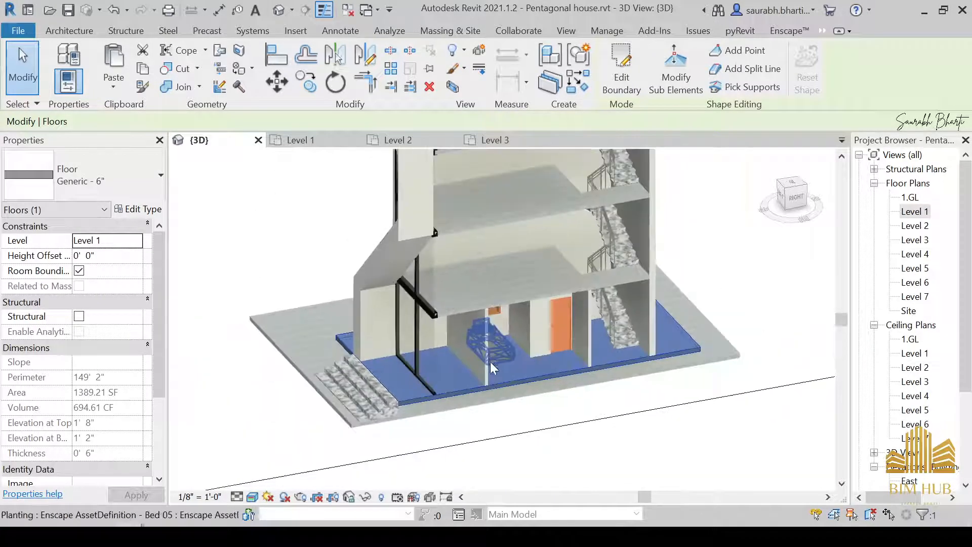
pyautogui.keyDown('shift'); pyautogui.moveTo(489, 362); pyautogui.dragTo(575, 386, button='middle'); pyautogui.keyUp('shift')
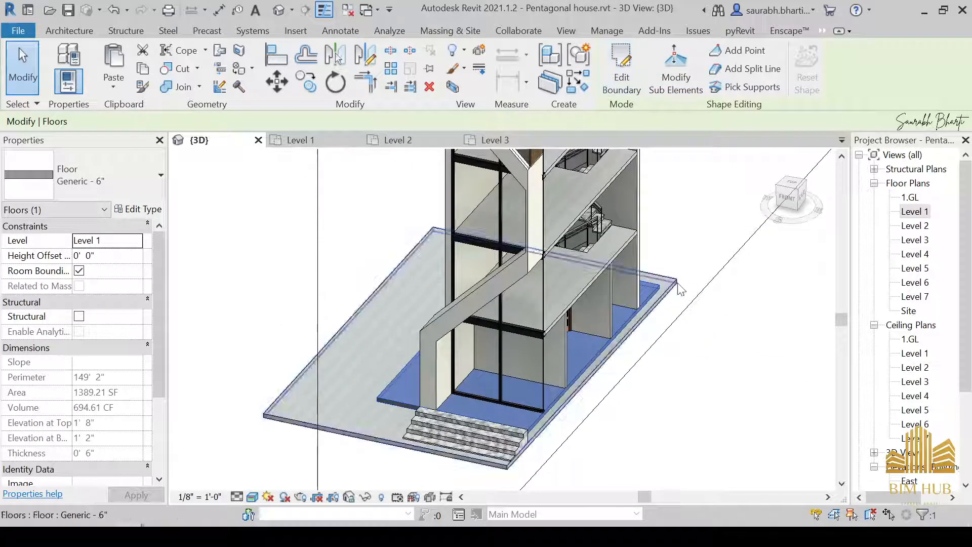
pyautogui.scroll(-2, 569, 291)
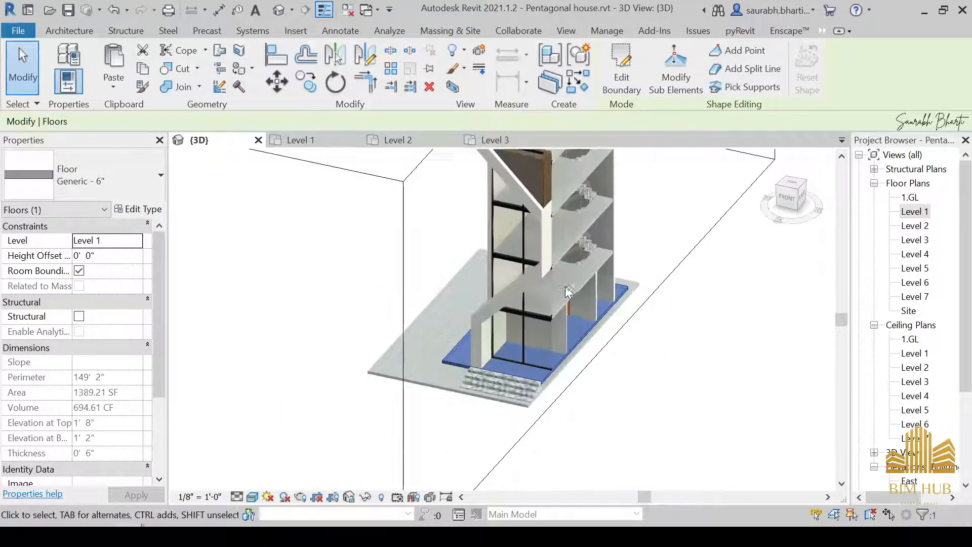
pyautogui.keyDown('shift'); pyautogui.moveTo(569, 290); pyautogui.dragTo(633, 273, button='middle'); pyautogui.keyUp('shift')
pyautogui.click(791, 203)
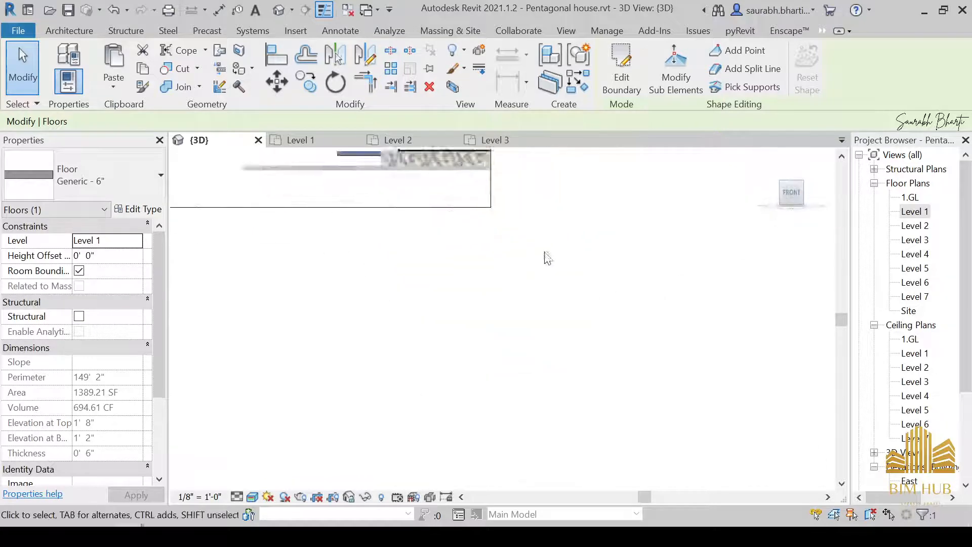
pyautogui.click(549, 329)
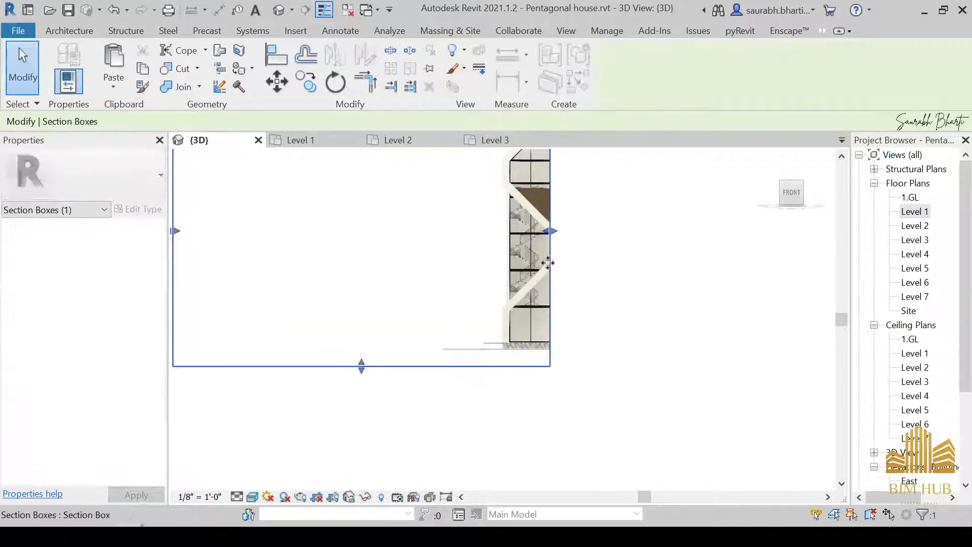
pyautogui.click(697, 361)
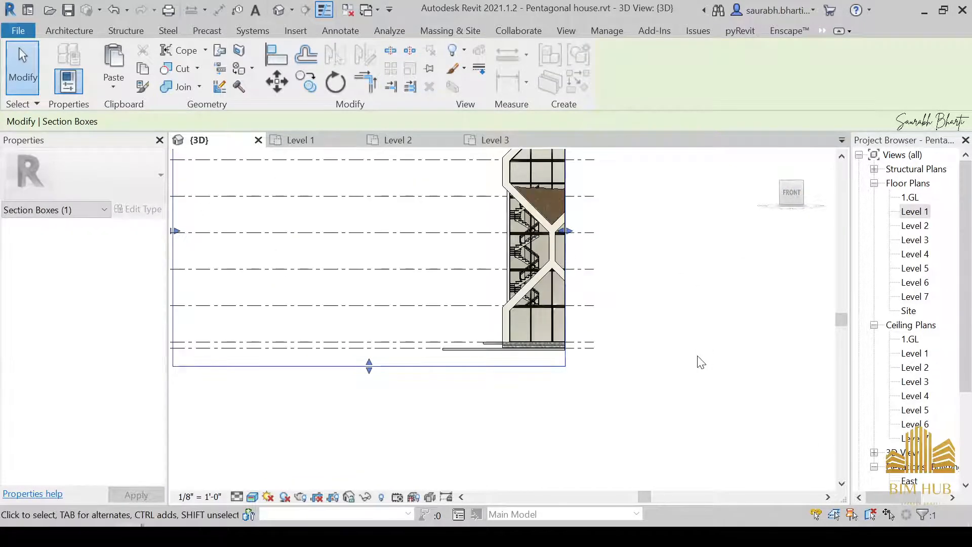
# Step: Select the Level 1 floor and view the bedroom's partition wall with its white door from the cut side
pyautogui.keyDown('shift'); pyautogui.moveTo(623, 361); pyautogui.dragTo(582, 409, button='middle'); pyautogui.keyUp('shift')
pyautogui.scroll(5, 581, 409)
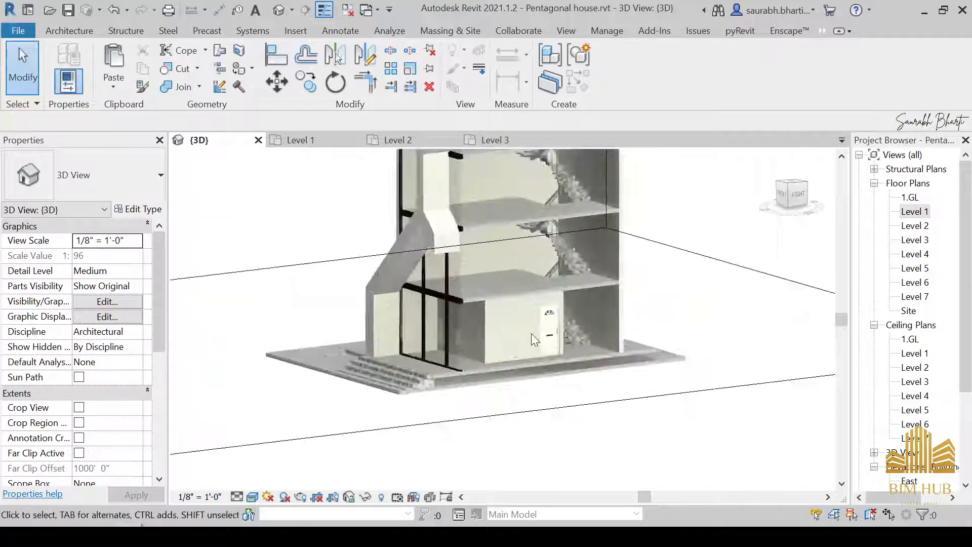
pyautogui.moveTo(495, 354)
pyautogui.keyDown('shift'); pyautogui.mouseDown(button='middle')
pyautogui.moveTo(524, 393)
pyautogui.moveTo(645, 336)
pyautogui.moveTo(640, 379)
pyautogui.moveTo(682, 377)
pyautogui.moveTo(493, 361)
pyautogui.moveTo(507, 358)
pyautogui.mouseUp(button='middle'); pyautogui.keyUp('shift')
pyautogui.click(524, 392)
pyautogui.scroll(5, 492, 379)
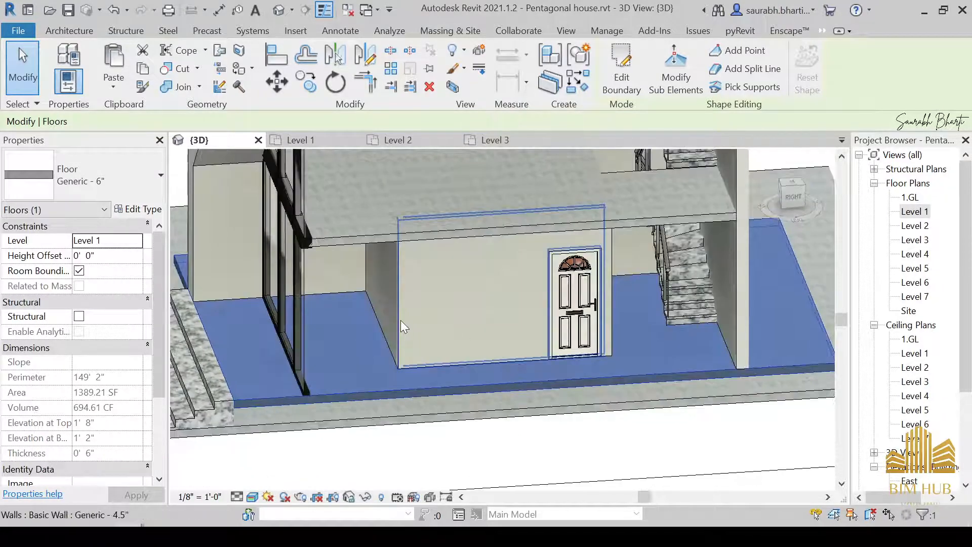
# Step: Temporarily hide the Generic - 4.5" wall in front of the bed to check the bedroom, and reset the temporary hide
pyautogui.click(399, 320)
pyautogui.press('h')
pyautogui.press('h')
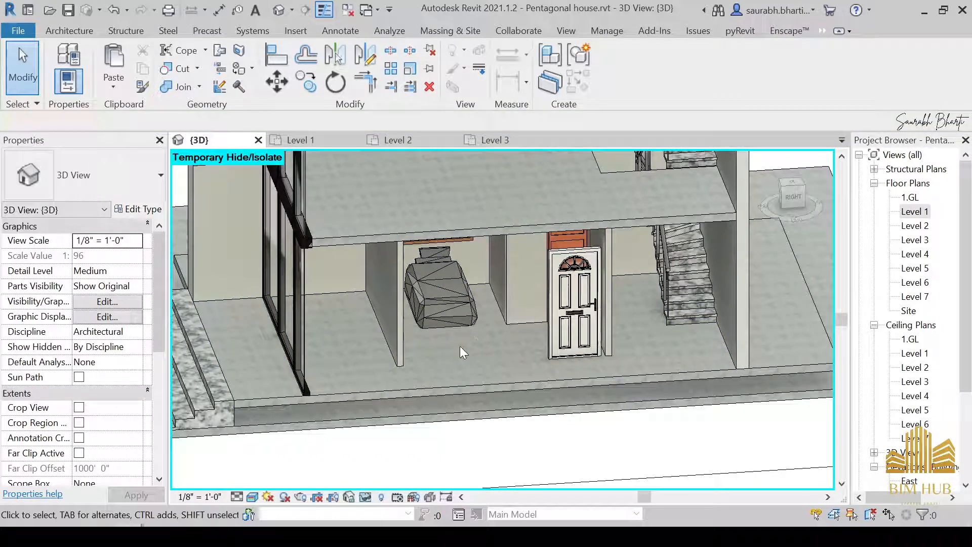
pyautogui.press('h')
pyautogui.press('r')
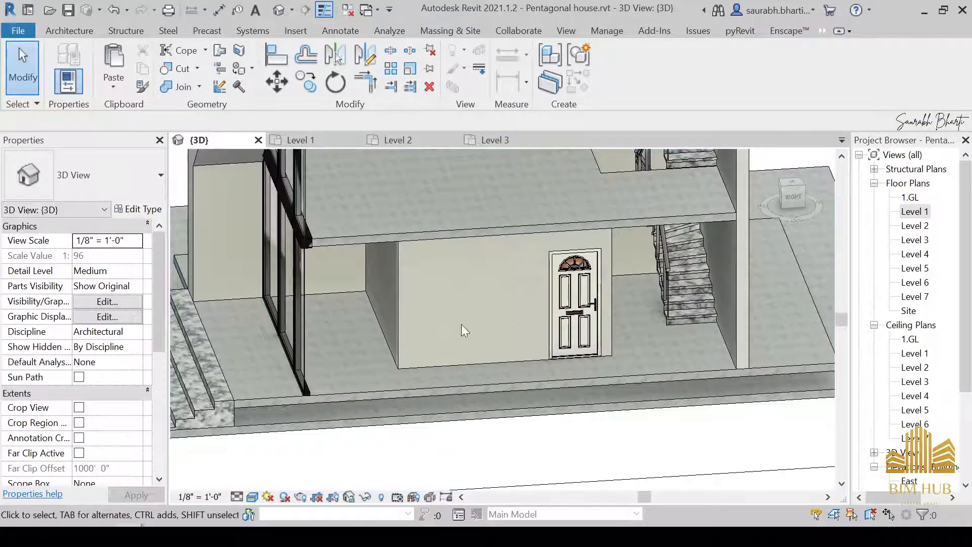
# Step: Open the Level 1 floor plan and create parts from the Generic - 6" floor
pyautogui.scroll(-2, 481, 350)
pyautogui.keyDown('shift'); pyautogui.moveTo(482, 350); pyautogui.dragTo(577, 405, button='middle'); pyautogui.keyUp('shift')
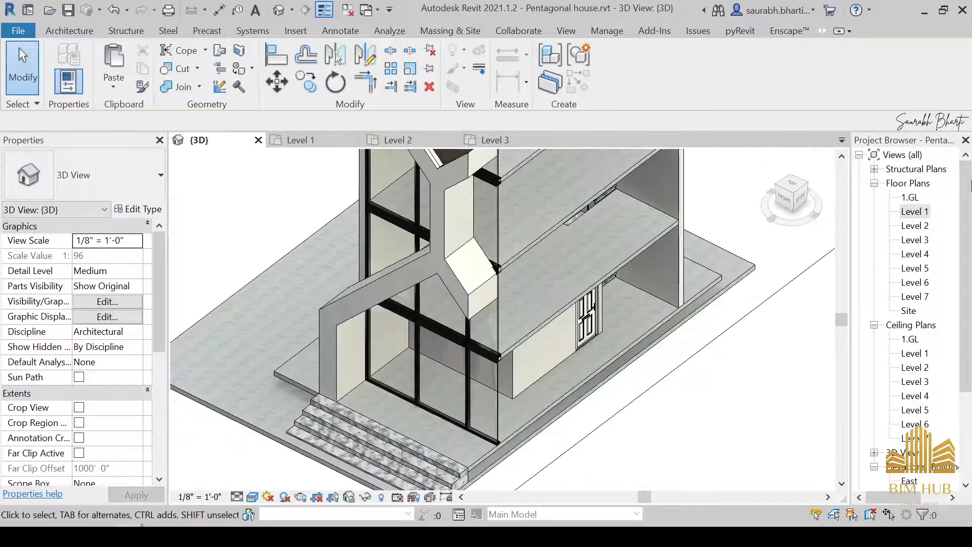
pyautogui.doubleClick(914, 211)
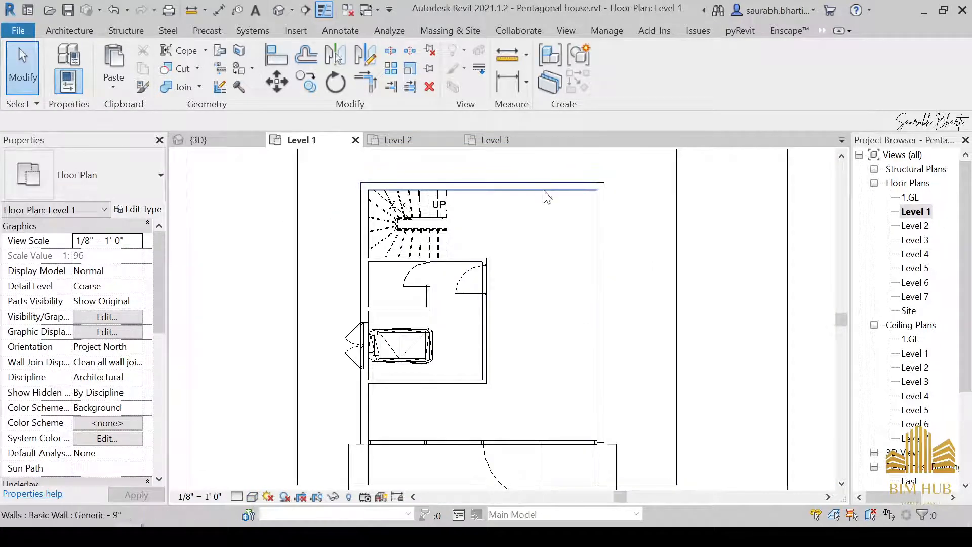
pyautogui.click(673, 209)
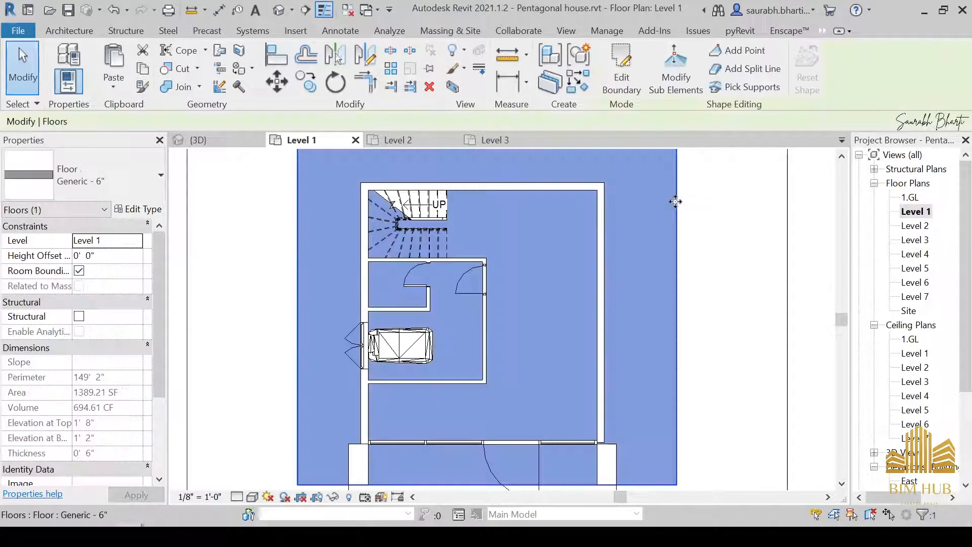
pyautogui.scroll(-3, 579, 243)
pyautogui.scroll(3, 570, 239)
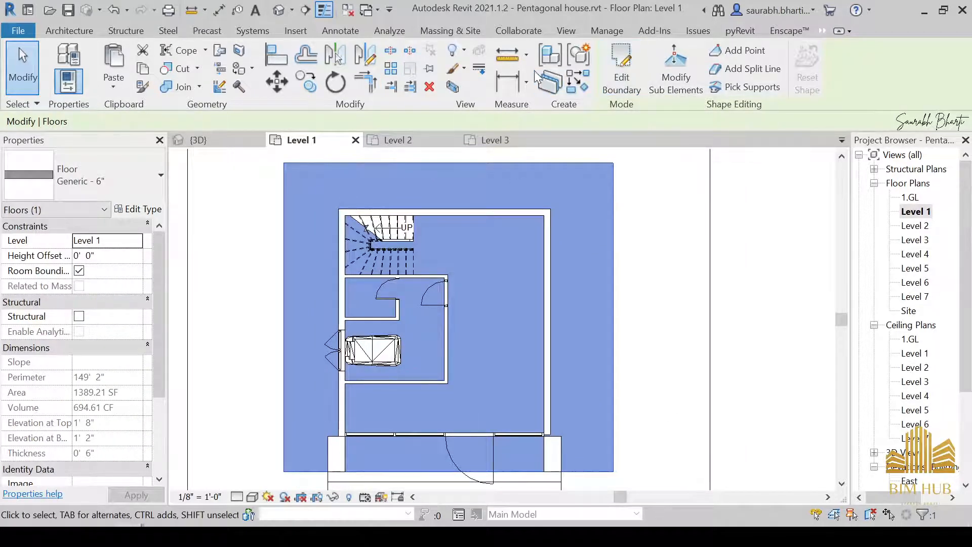
pyautogui.click(549, 81)
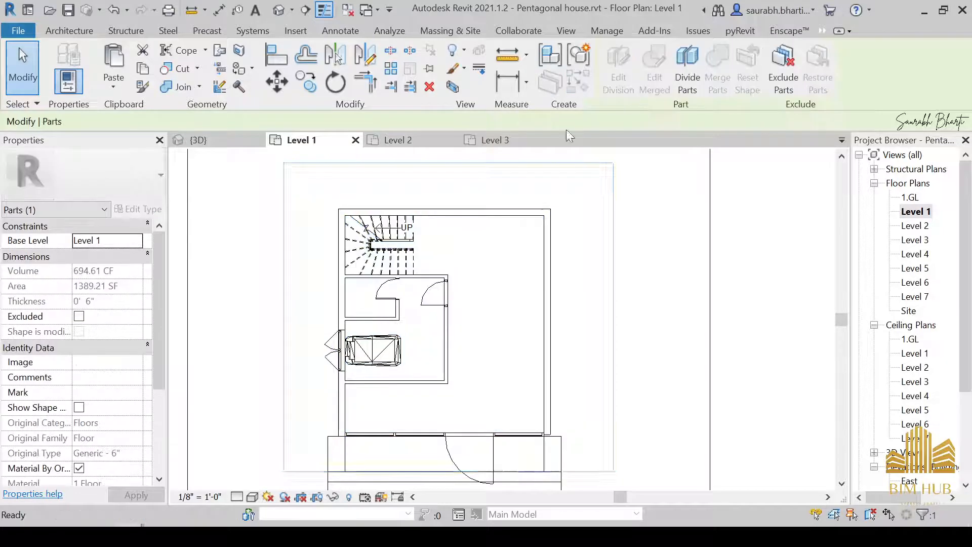
# Step: Divide the Level 1 floor part with a rectangle sketched along the inner faces of the bedroom walls
pyautogui.click(691, 69)
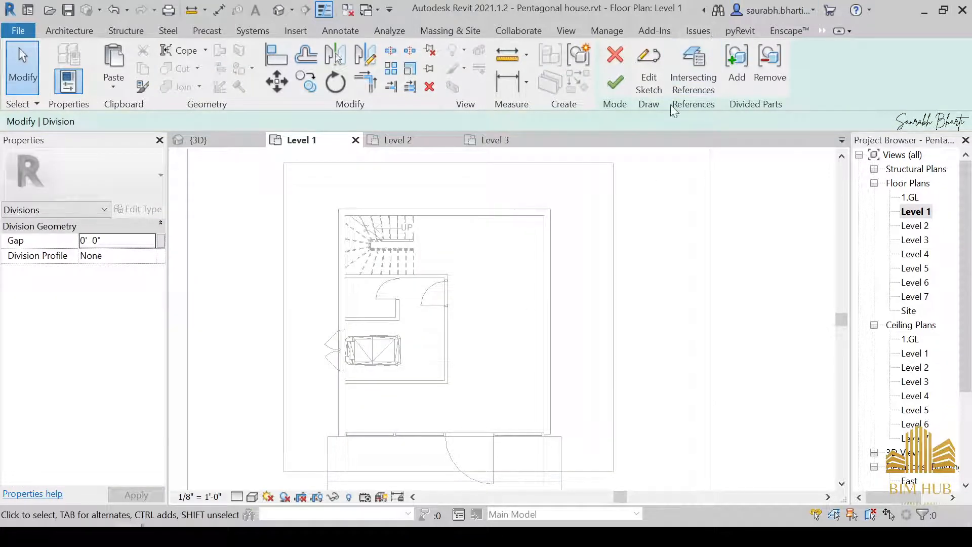
pyautogui.click(650, 76)
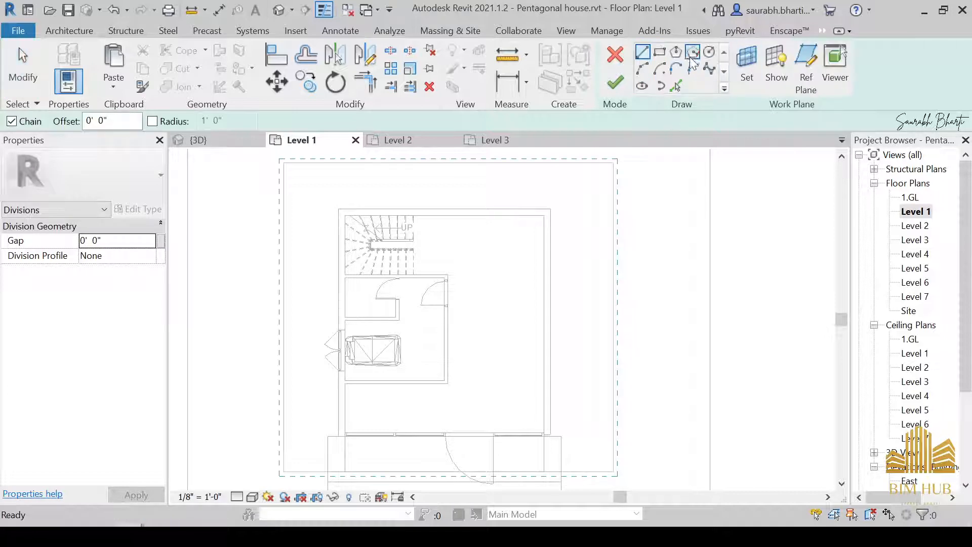
pyautogui.click(660, 52)
pyautogui.scroll(2, 360, 290)
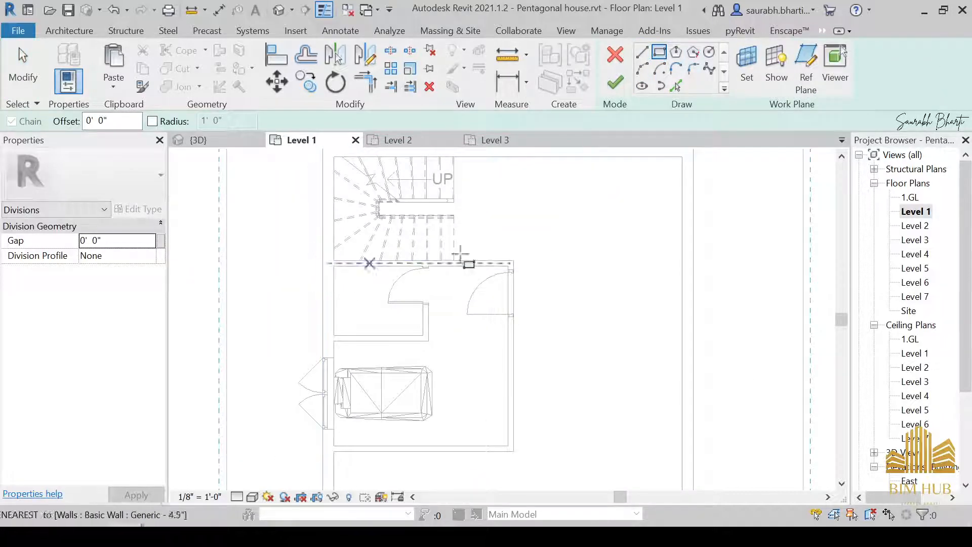
pyautogui.click(334, 265)
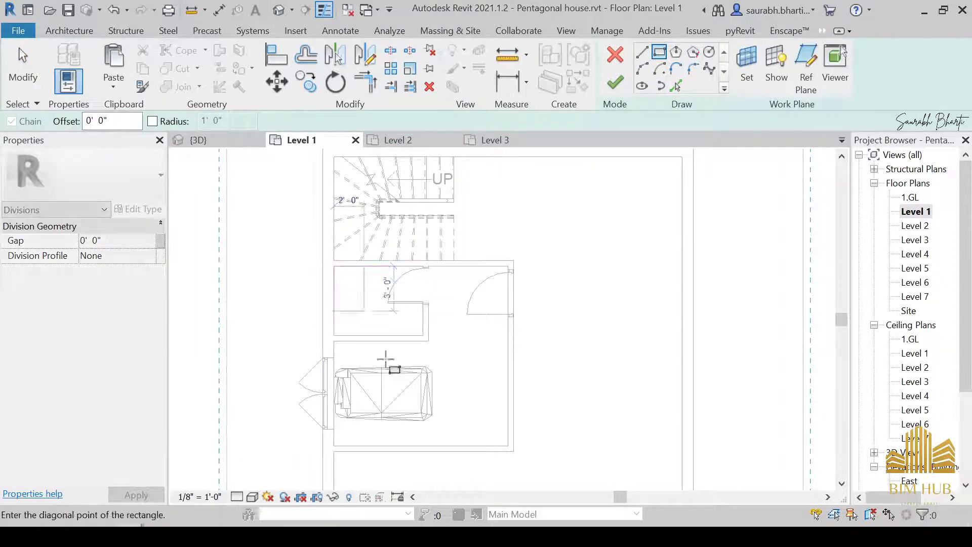
pyautogui.click(507, 445)
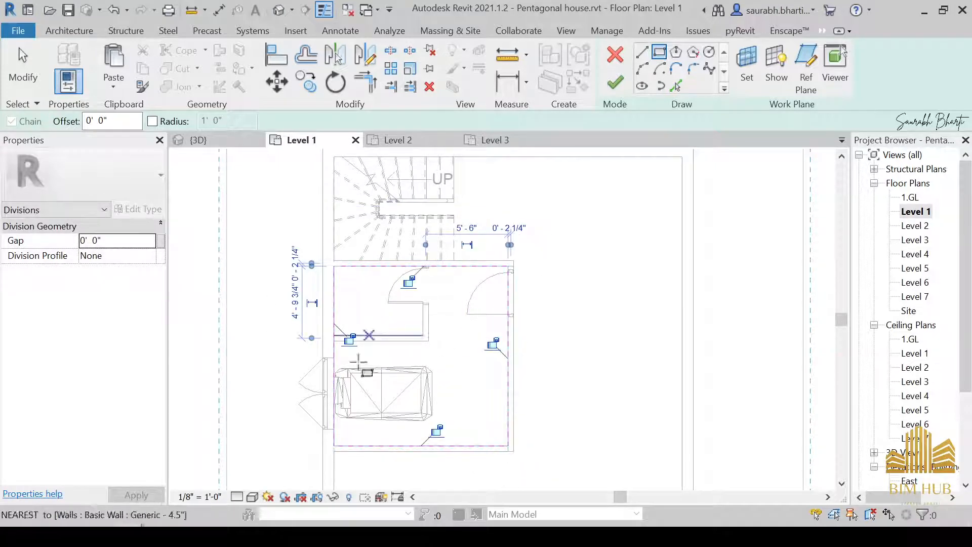
pyautogui.press('Escape')
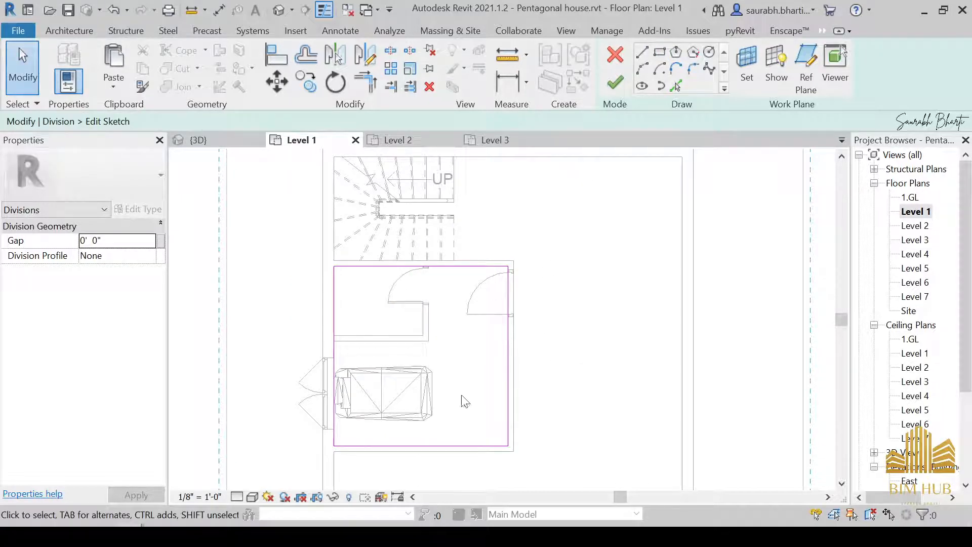
pyautogui.click(614, 82)
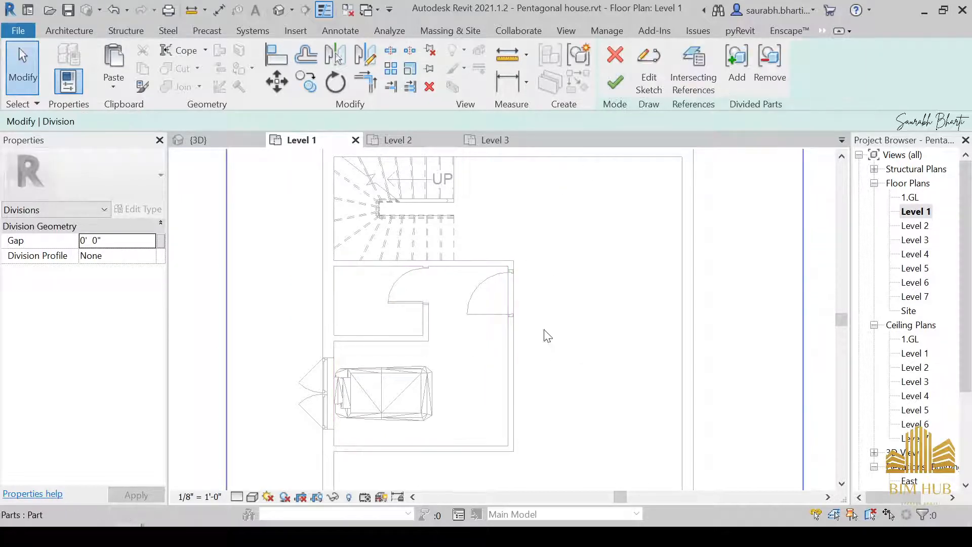
pyautogui.scroll(-2, 526, 330)
pyautogui.click(614, 82)
pyautogui.scroll(-2, 445, 313)
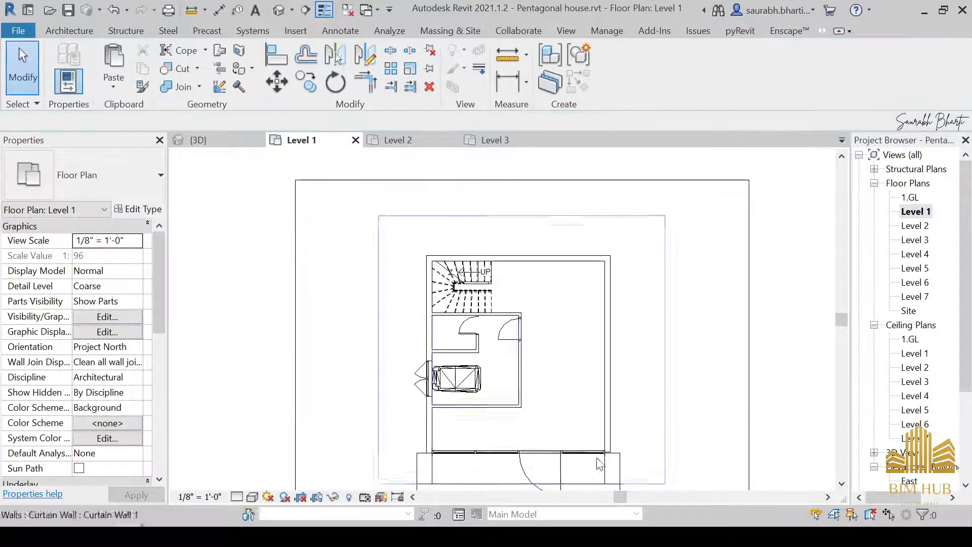
# Step: Select the bedroom floor part, turn off Material By Original, and open its material for editing
pyautogui.scroll(1, 432, 250)
pyautogui.press('Tab')
pyautogui.press('Tab')
pyautogui.press('Tab')
pyautogui.press('Tab')
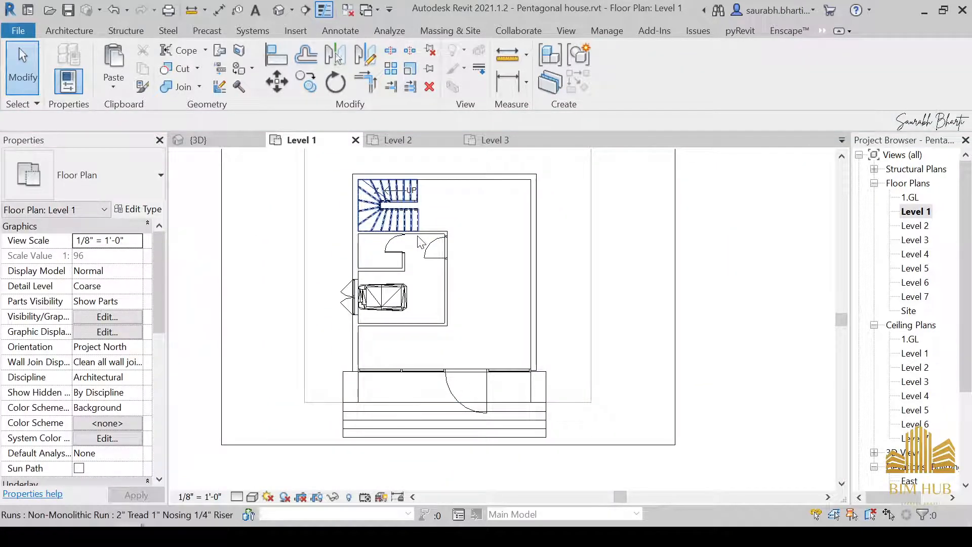
pyautogui.press('Tab')
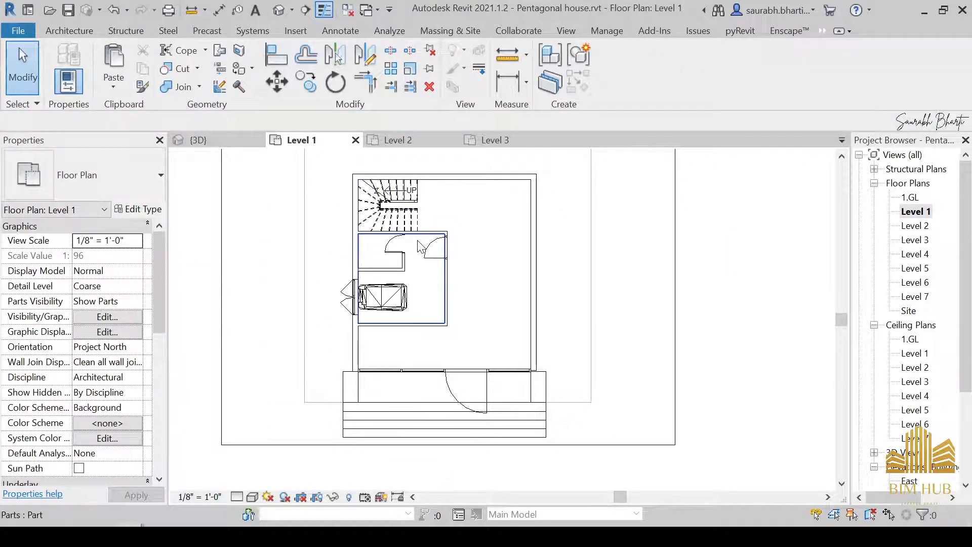
pyautogui.click(419, 246)
pyautogui.scroll(-1, 499, 384)
pyautogui.scroll(2, 408, 351)
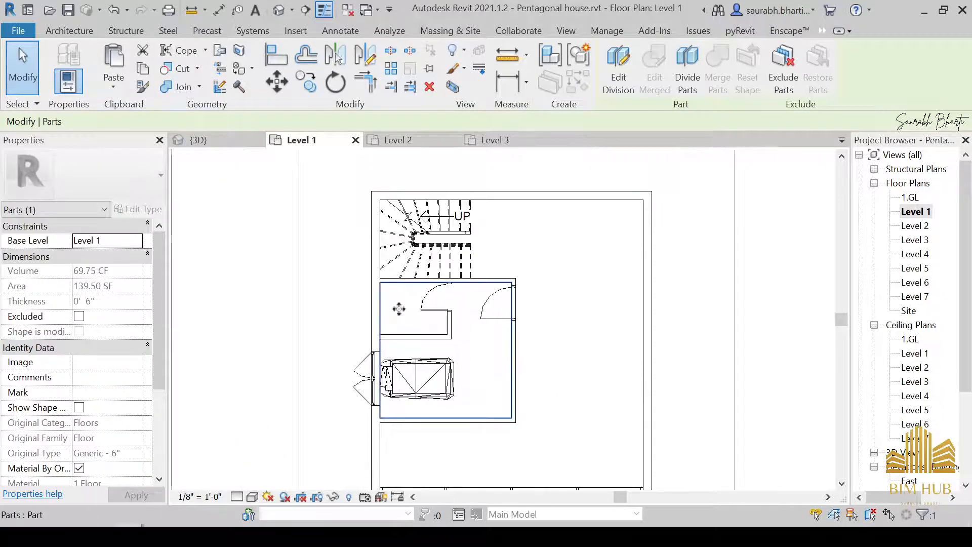
pyautogui.scroll(-3, 114, 404)
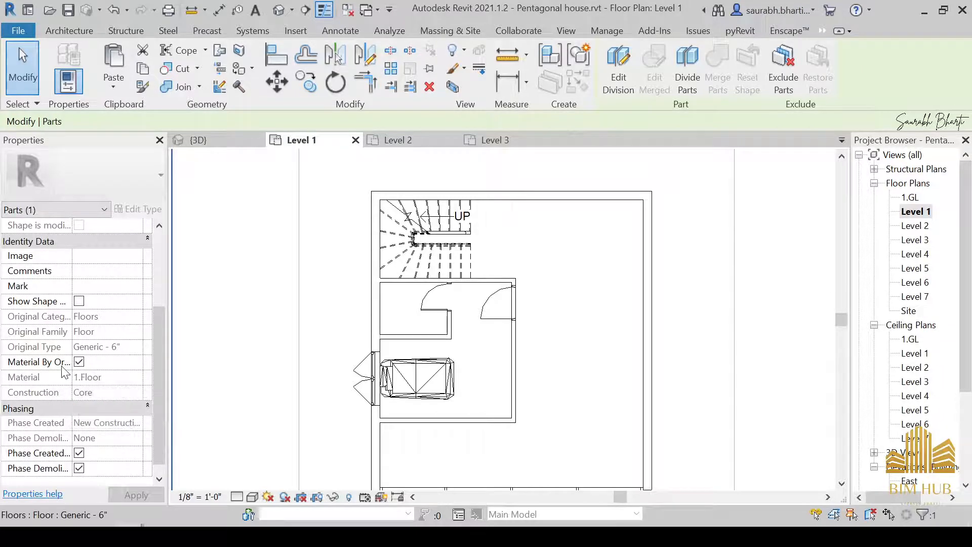
pyautogui.click(136, 376)
# Step: Create a new material named 1.room floor
pyautogui.click(290, 454)
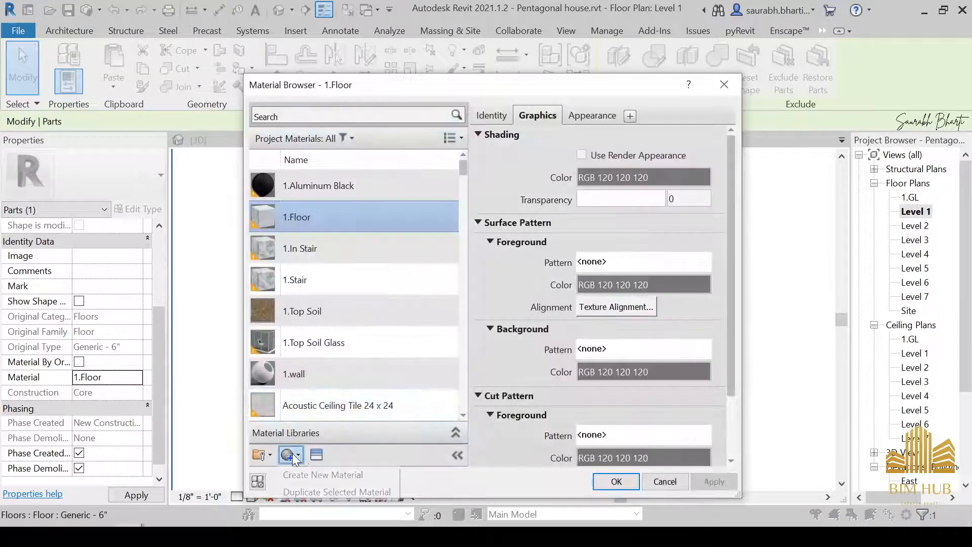
pyautogui.click(316, 475)
pyautogui.rightClick(326, 284)
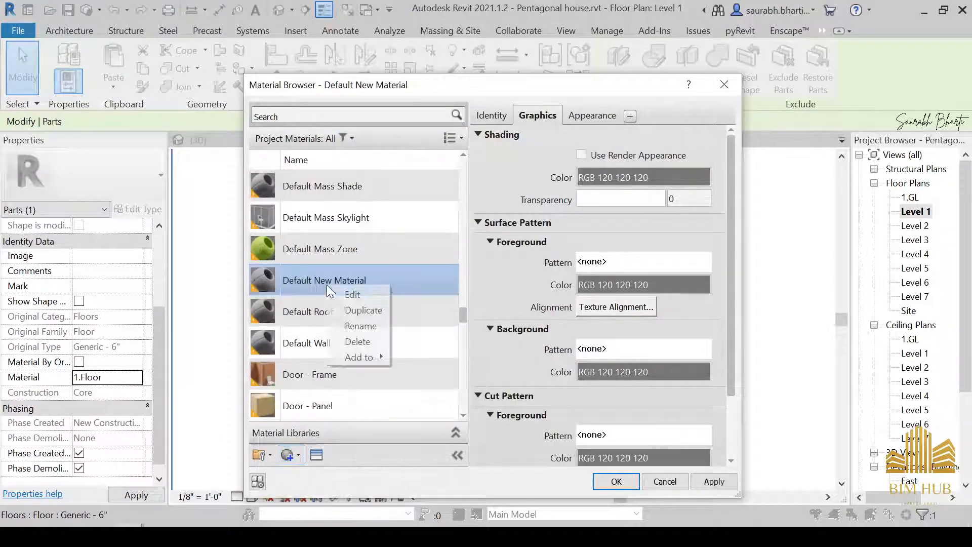
pyautogui.click(371, 327)
pyautogui.write('1.room floo')
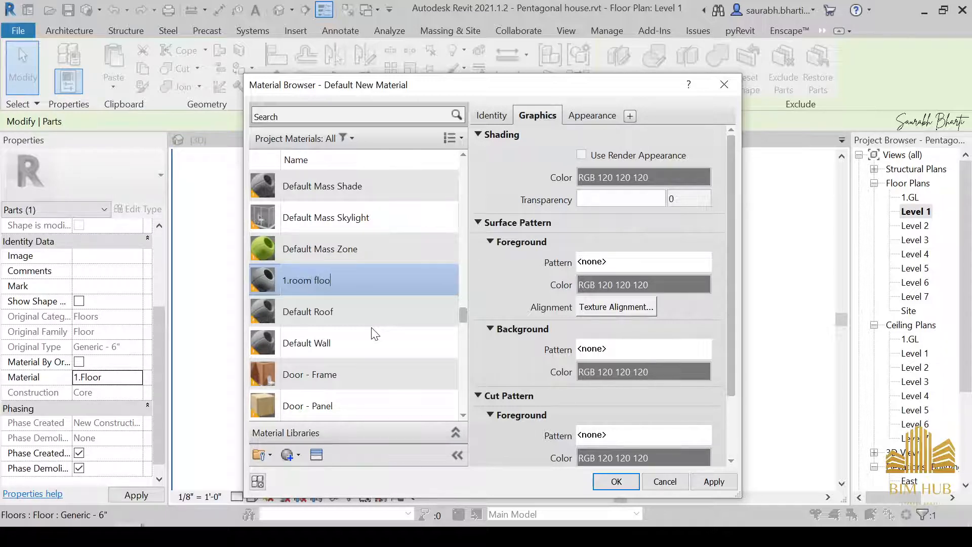
pyautogui.write('r')
pyautogui.press('Return')
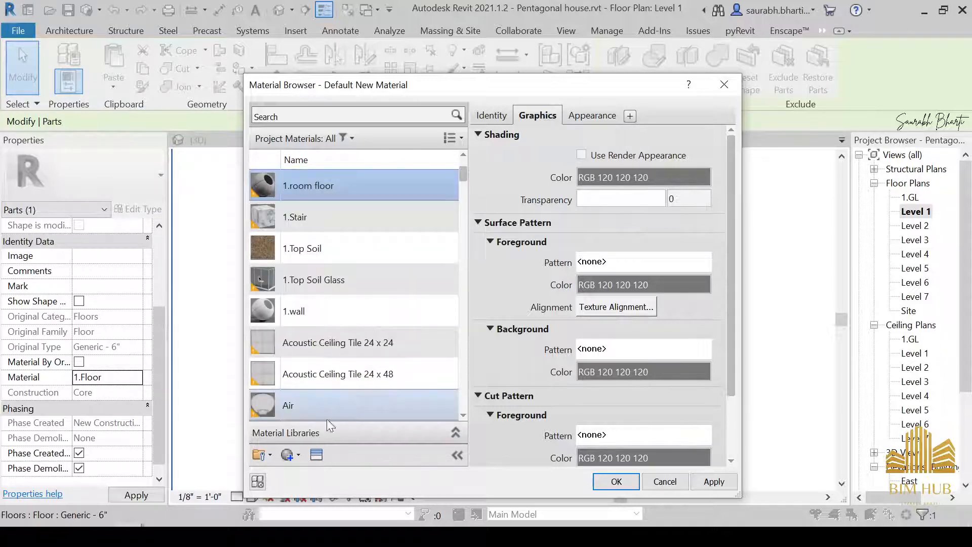
# Step: Give 1.room floor the Flooring appearance Carpet Strips - 36x12in - Striped Dark-Light, assign it to the bedroom part, and save the project
pyautogui.click(316, 454)
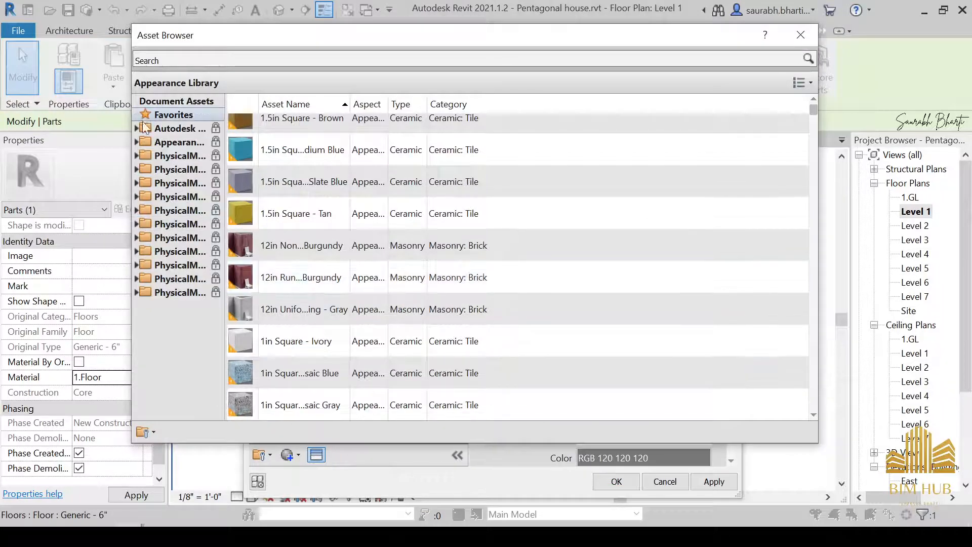
pyautogui.click(136, 143)
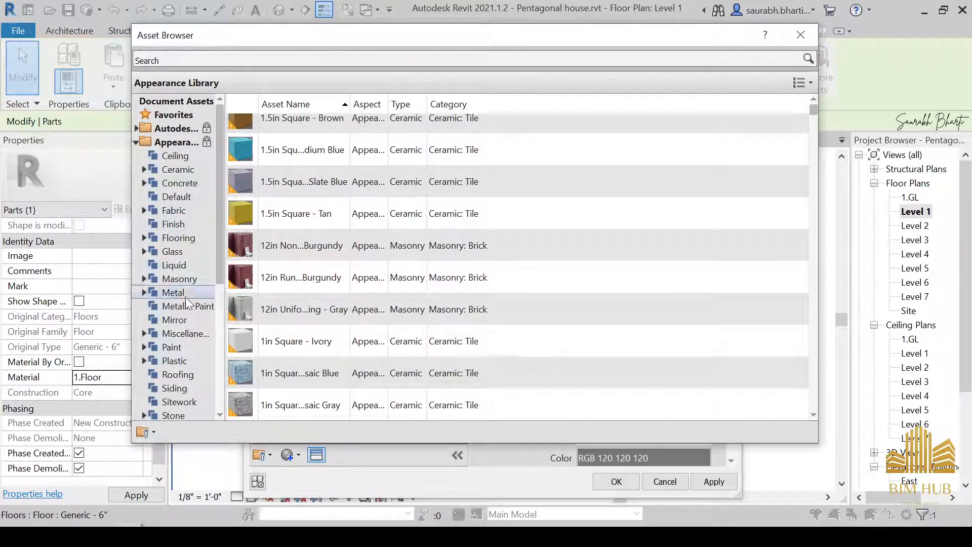
pyautogui.click(177, 277)
pyautogui.click(177, 224)
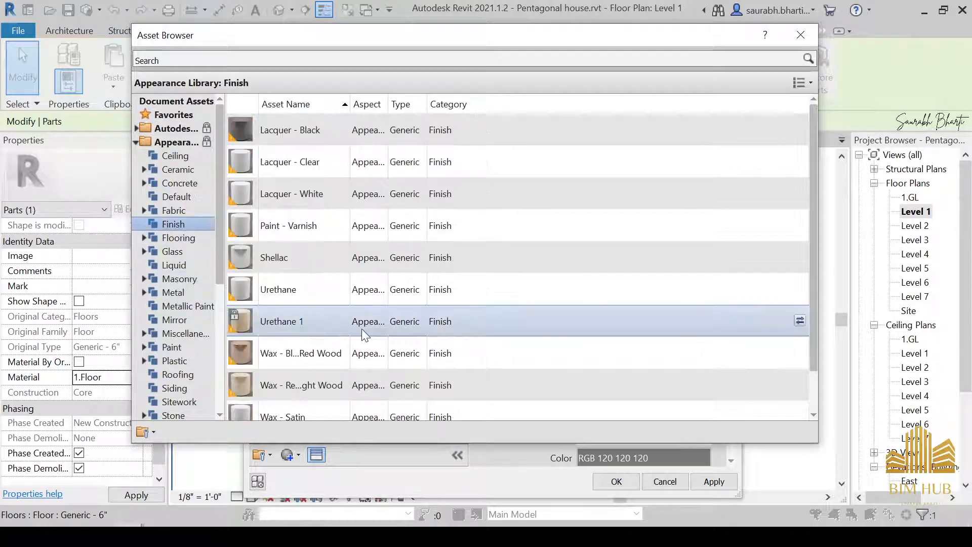
pyautogui.scroll(-1, 364, 334)
pyautogui.click(196, 240)
pyautogui.scroll(-6, 329, 294)
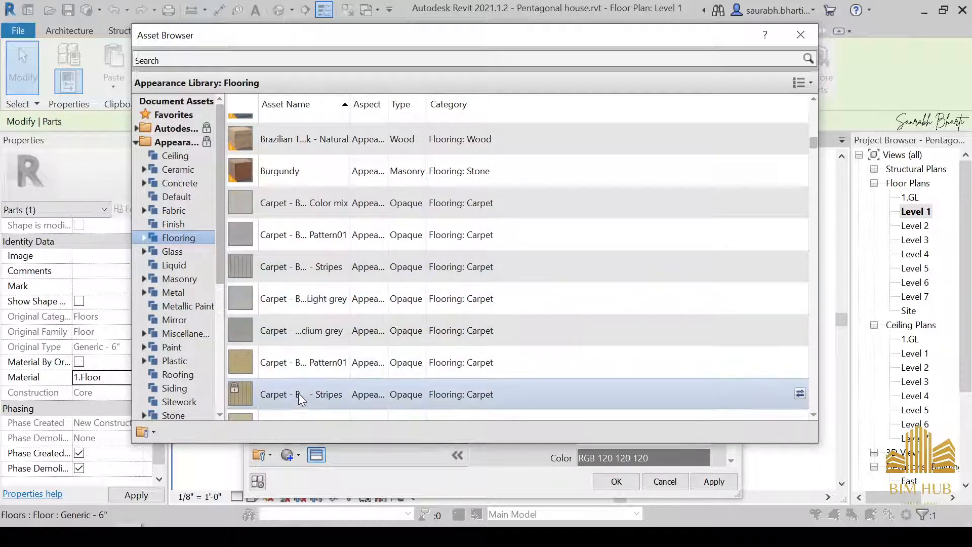
pyautogui.scroll(-3, 299, 392)
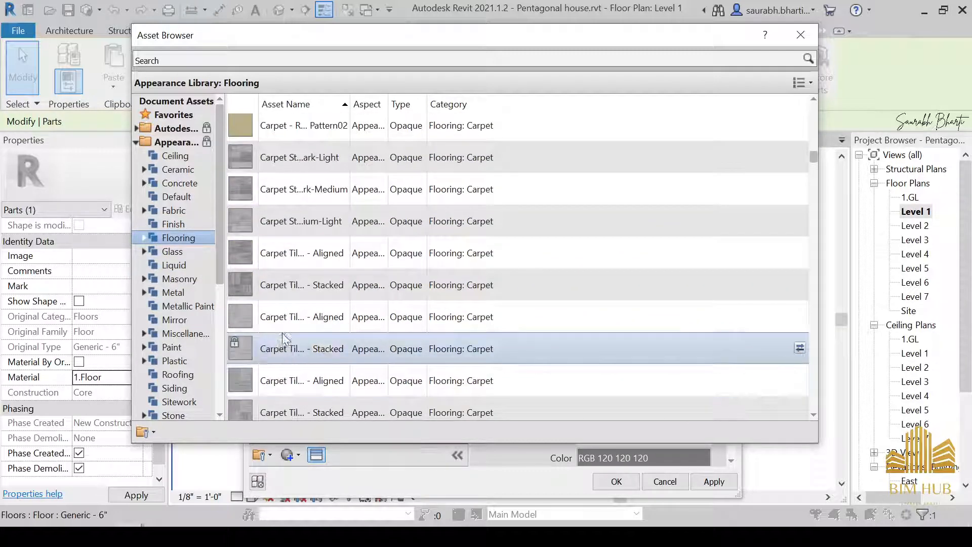
pyautogui.doubleClick(275, 163)
pyautogui.click(800, 35)
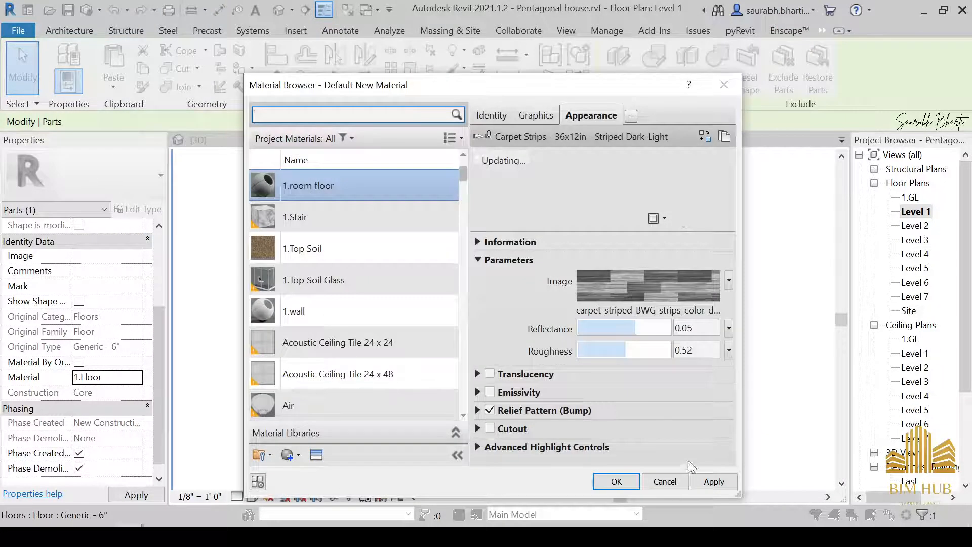
pyautogui.click(634, 481)
pyautogui.scroll(-3, 541, 395)
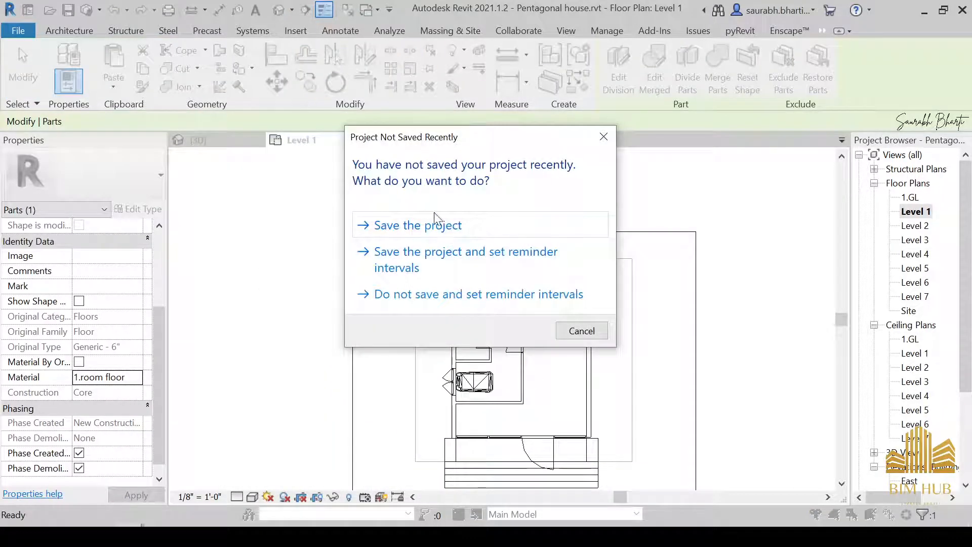
pyautogui.click(430, 223)
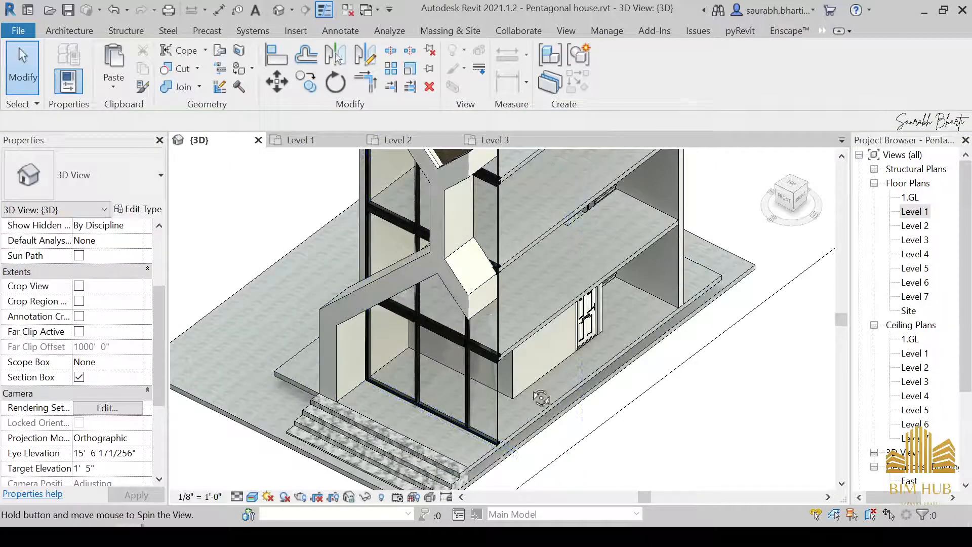
# Step: In the 3D view, move the section box's right face inward from the front orientation to cut through the Level 1 bedroom
pyautogui.keyDown('shift'); pyautogui.moveTo(542, 397); pyautogui.dragTo(488, 354, button='middle'); pyautogui.keyUp('shift')
pyautogui.scroll(3, 487, 353)
pyautogui.scroll(-3, 488, 353)
pyautogui.keyDown('shift'); pyautogui.moveTo(472, 386); pyautogui.dragTo(717, 329, button='middle'); pyautogui.keyUp('shift')
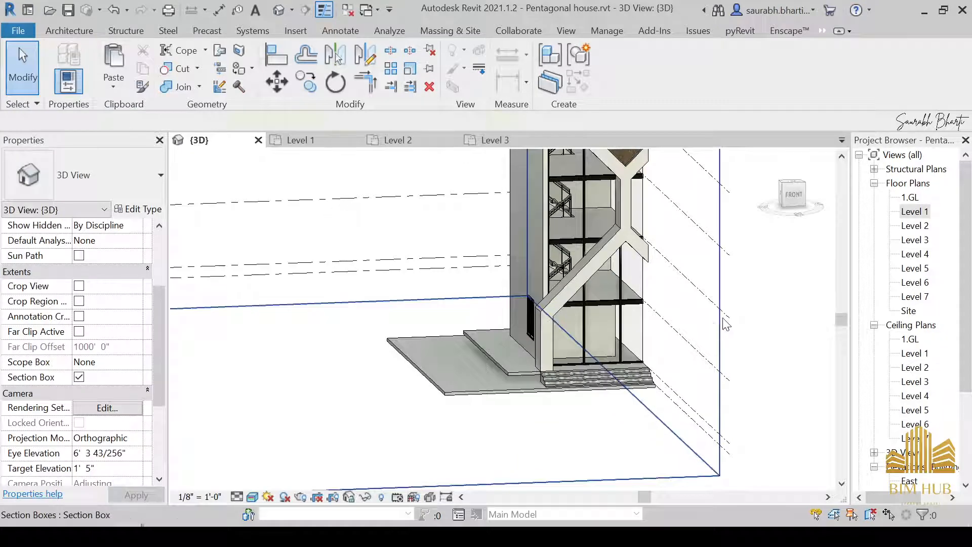
pyautogui.click(726, 324)
pyautogui.click(794, 194)
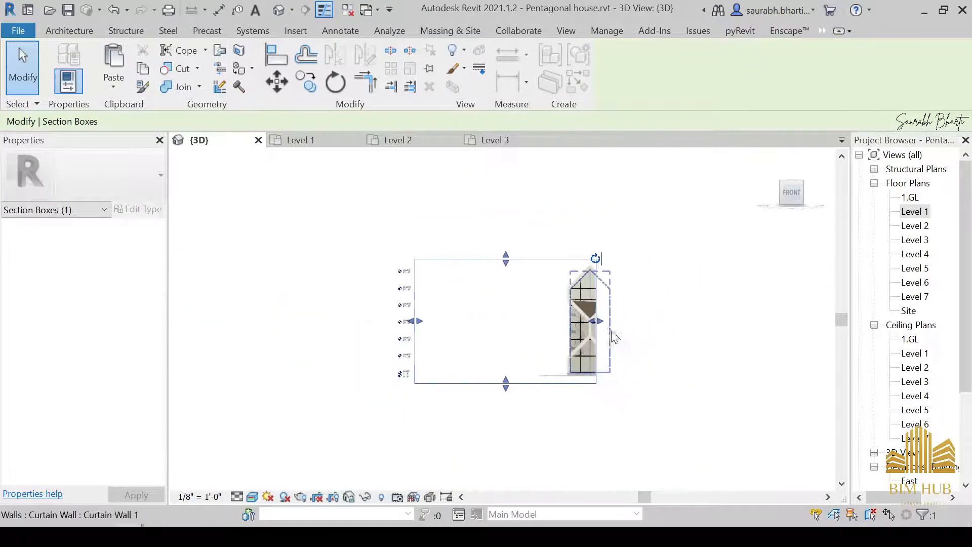
pyautogui.moveTo(675, 318); pyautogui.dragTo(659, 316)
# Step: Examine the Level 1 bedroom floor around the bed from the cut side of the house
pyautogui.keyDown('shift'); pyautogui.moveTo(557, 314); pyautogui.dragTo(559, 360, button='middle'); pyautogui.keyUp('shift')
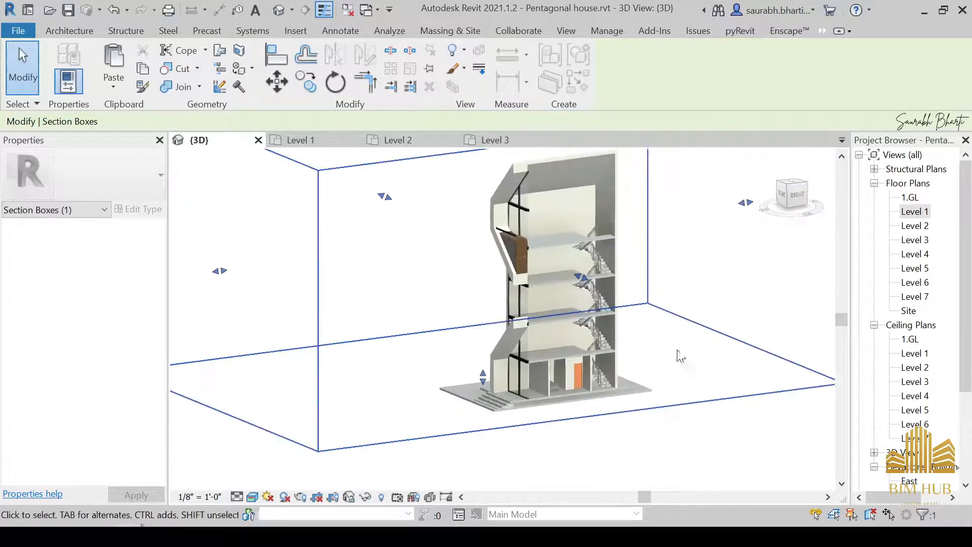
pyautogui.scroll(5, 559, 360)
pyautogui.scroll(6, 558, 360)
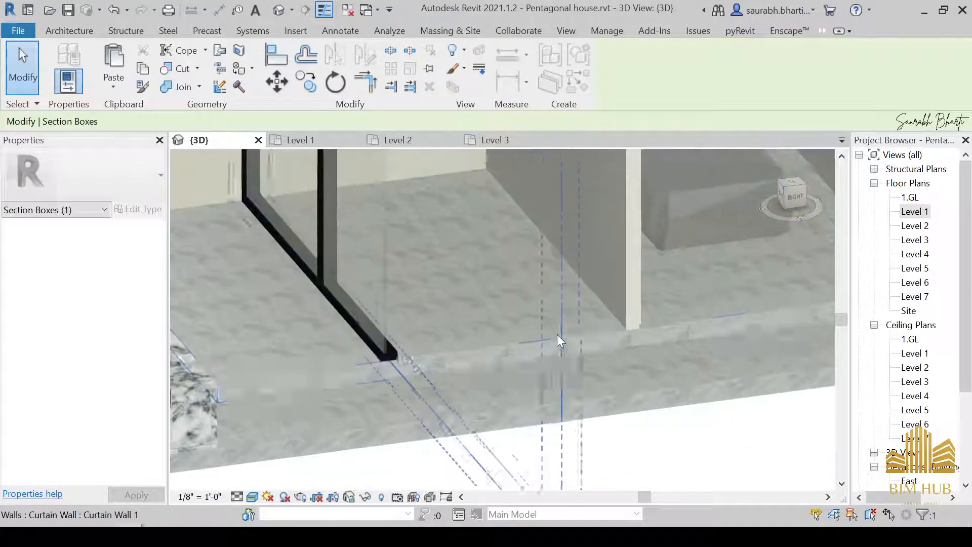
pyautogui.keyDown('shift'); pyautogui.moveTo(533, 303); pyautogui.dragTo(467, 416, button='middle'); pyautogui.keyUp('shift')
pyautogui.click(486, 377)
pyautogui.press('Escape')
pyautogui.scroll(-4, 385, 283)
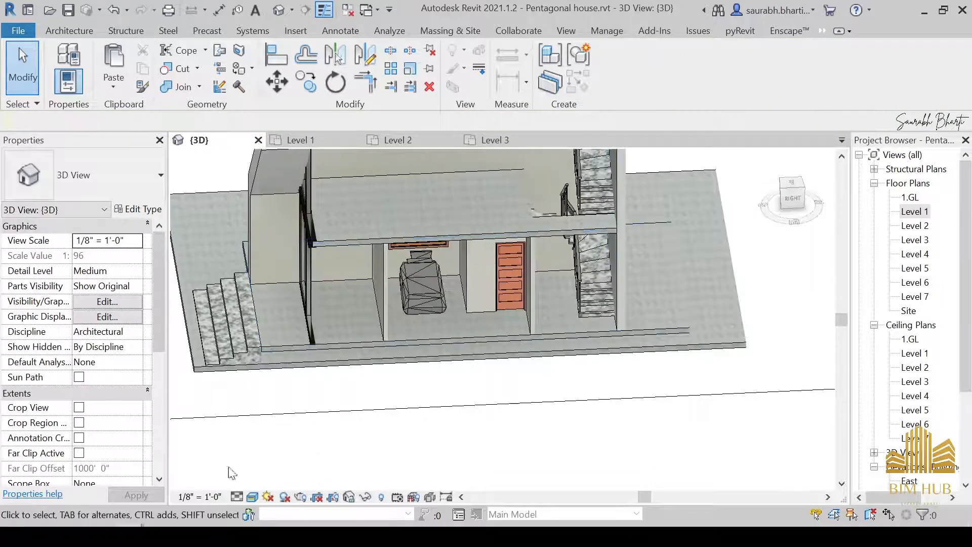
pyautogui.moveTo(177, 515)
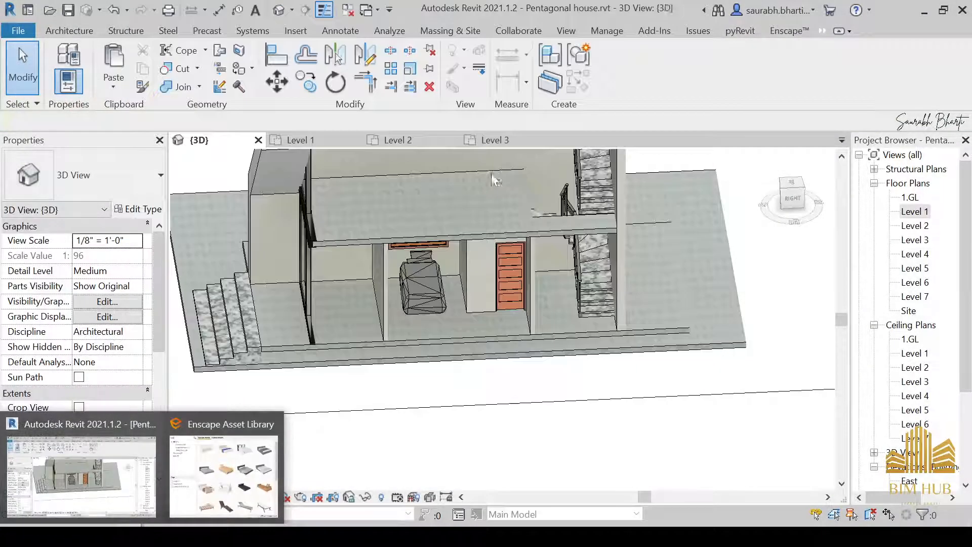
# Step: Inspect the Level 1 floor beneath the bedroom in the sectioned 3D view, zooming in beside the bed
pyautogui.click(787, 34)
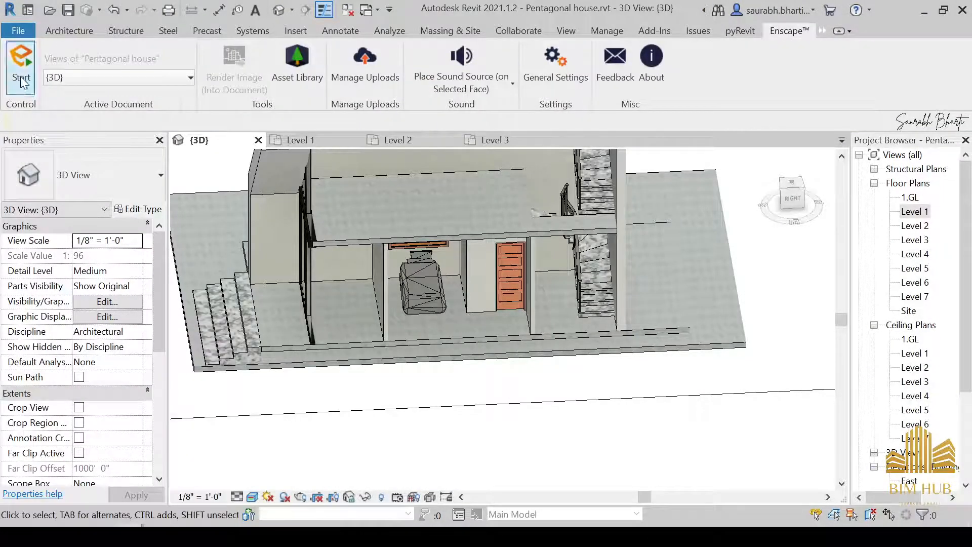
pyautogui.click(441, 334)
pyautogui.keyDown('shift'); pyautogui.moveTo(441, 334); pyautogui.dragTo(438, 339, button='middle'); pyautogui.keyUp('shift')
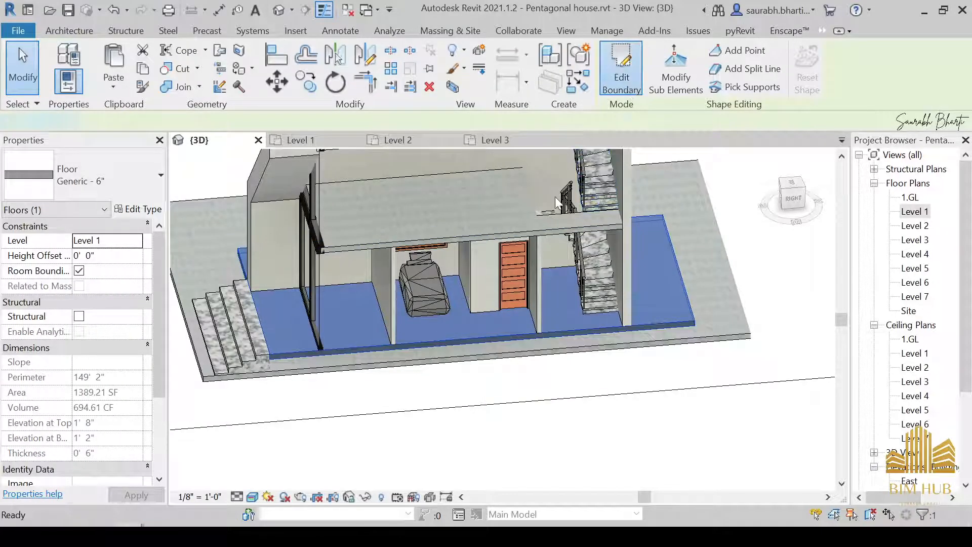
pyautogui.doubleClick(438, 343)
pyautogui.click(614, 56)
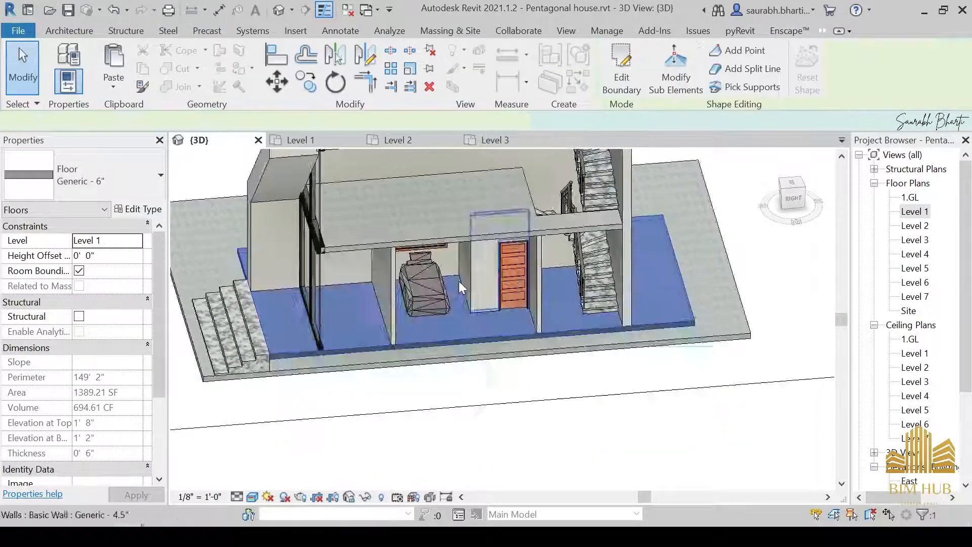
pyautogui.moveTo(458, 281)
pyautogui.keyDown('shift'); pyautogui.mouseDown(button='middle')
pyautogui.moveTo(472, 341)
pyautogui.moveTo(568, 251)
pyautogui.moveTo(503, 290)
pyautogui.moveTo(490, 349)
pyautogui.moveTo(449, 336)
pyautogui.moveTo(466, 321)
pyautogui.moveTo(418, 225)
pyautogui.moveTo(429, 206)
pyautogui.moveTo(421, 243)
pyautogui.moveTo(506, 358)
pyautogui.moveTo(472, 339)
pyautogui.mouseUp(button='middle'); pyautogui.keyUp('shift')
pyautogui.scroll(3, 442, 281)
pyautogui.press('Escape')
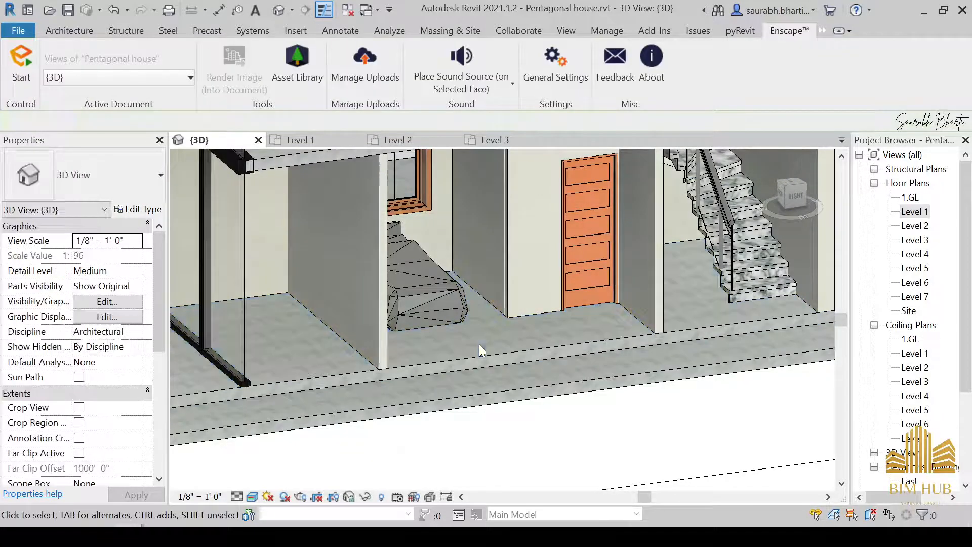
# Step: Start the Enscape live rendering of the 3D view and move in close to the bedroom floor beside the bed
pyautogui.click(12, 83)
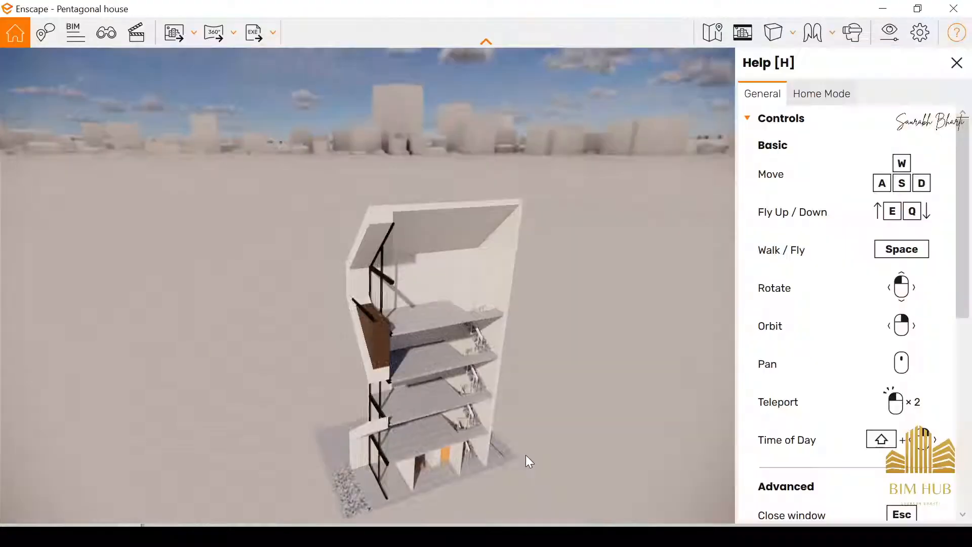
pyautogui.moveTo(435, 283); pyautogui.dragTo(354, 364, button='right')
pyautogui.scroll(3, 431, 304)
pyautogui.scroll(10, 367, 285)
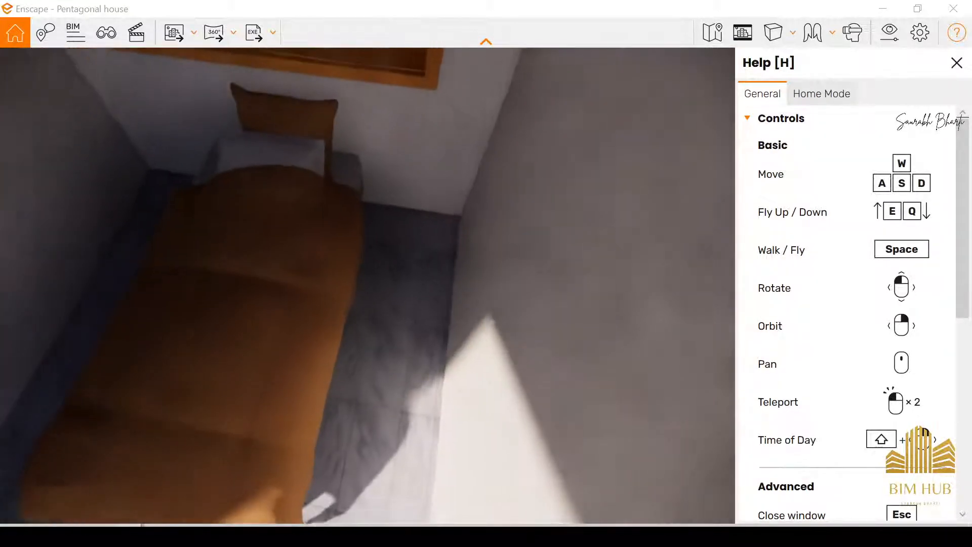
pyautogui.scroll(-5, 367, 285)
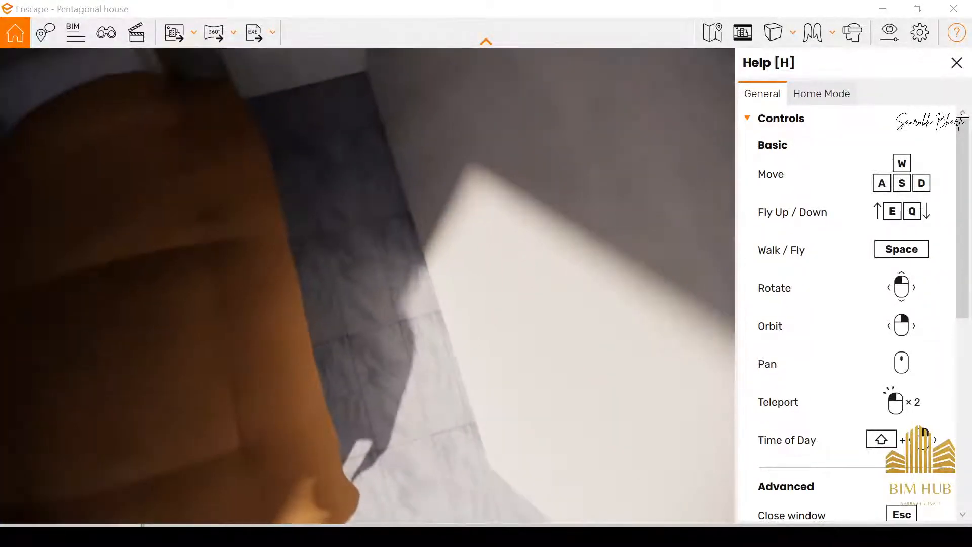
# Step: Walk and fly around the rendered ground floor in Enscape to examine the floor finish in and around the bedroom
pyautogui.press('space')
pyautogui.moveTo(367, 286); pyautogui.dragTo(612, 162)
pyautogui.press('space')
pyautogui.press('e')
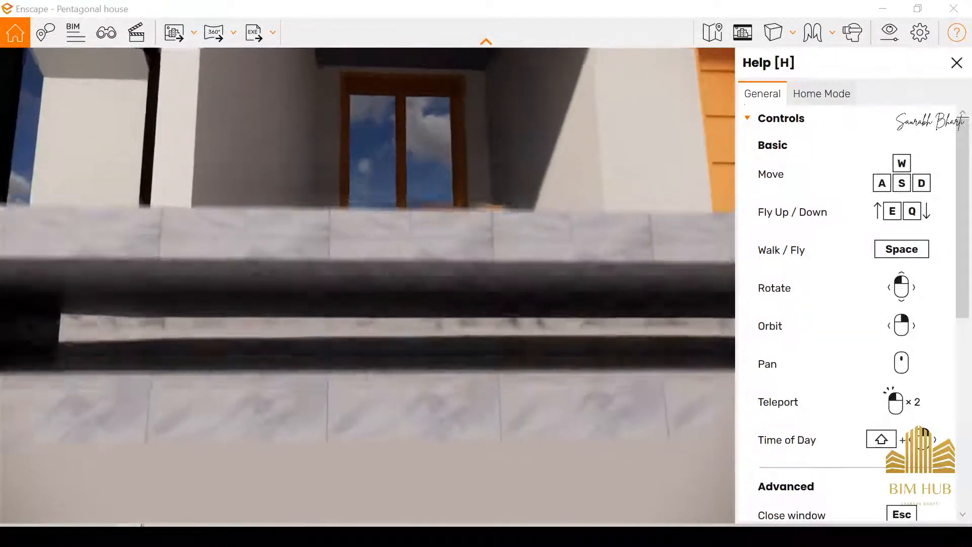
pyautogui.press('w')
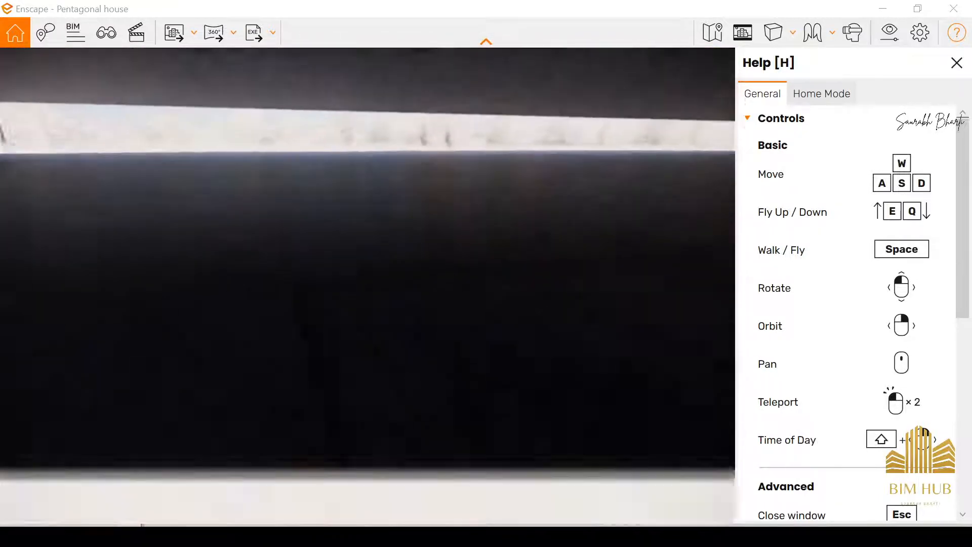
pyautogui.press('e')
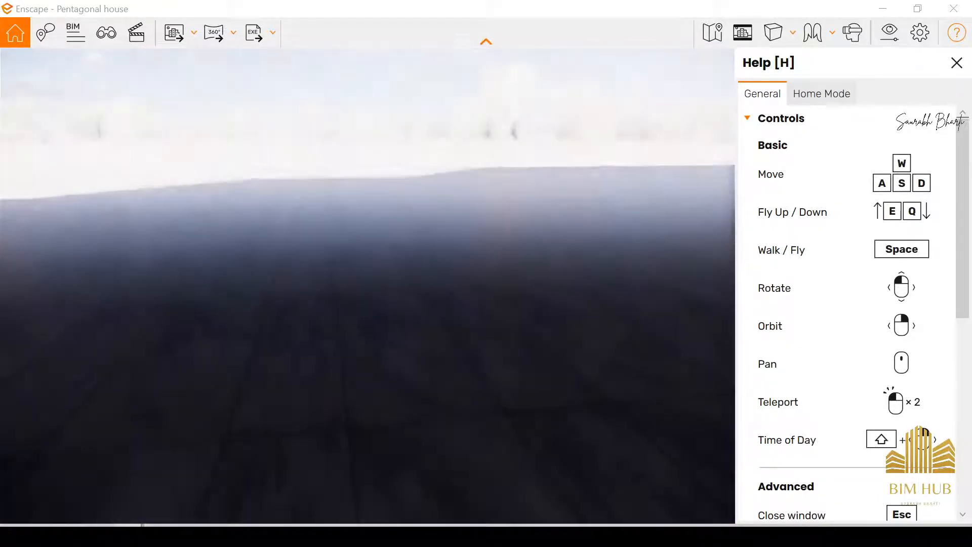
pyautogui.press('s')
pyautogui.moveTo(613, 162); pyautogui.dragTo(683, 101)
pyautogui.press('s')
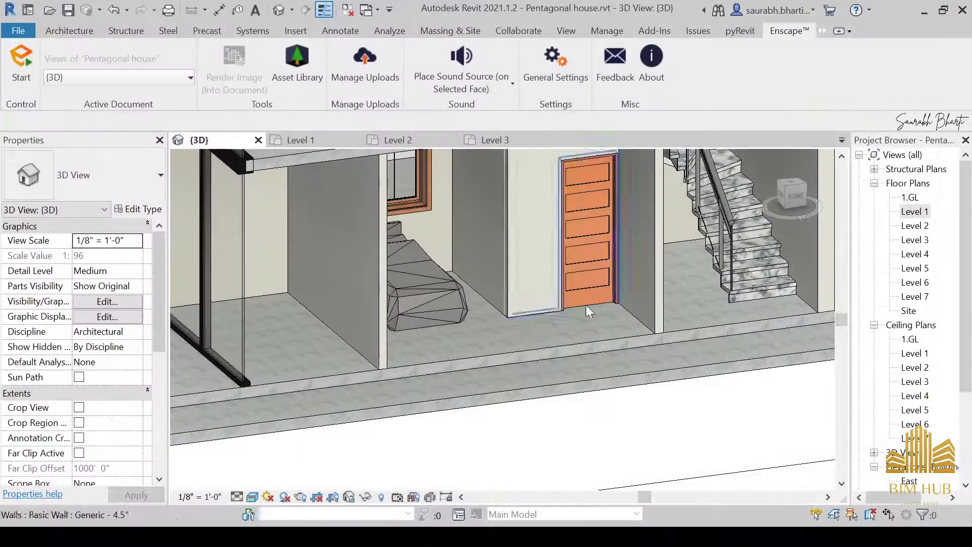
# Step: Switch back to Revit, open the Level 1 floor plan and select the bedroom floor part
pyautogui.scroll(-2, 463, 327)
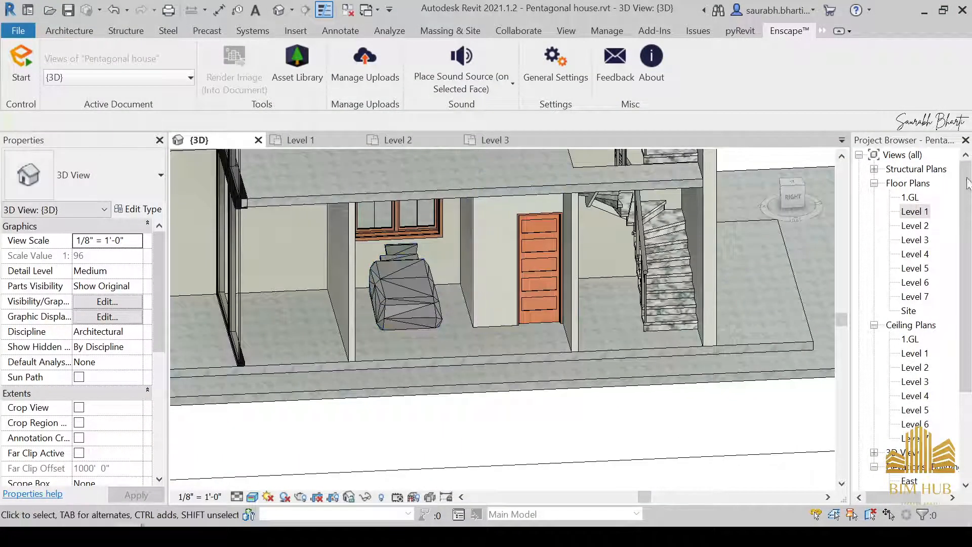
pyautogui.doubleClick(927, 214)
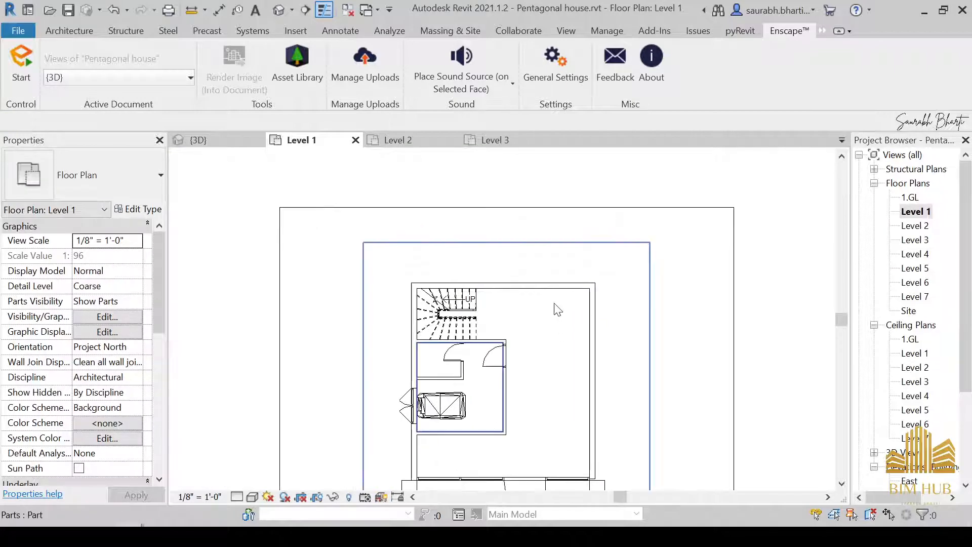
pyautogui.scroll(-4, 554, 304)
pyautogui.scroll(5, 525, 350)
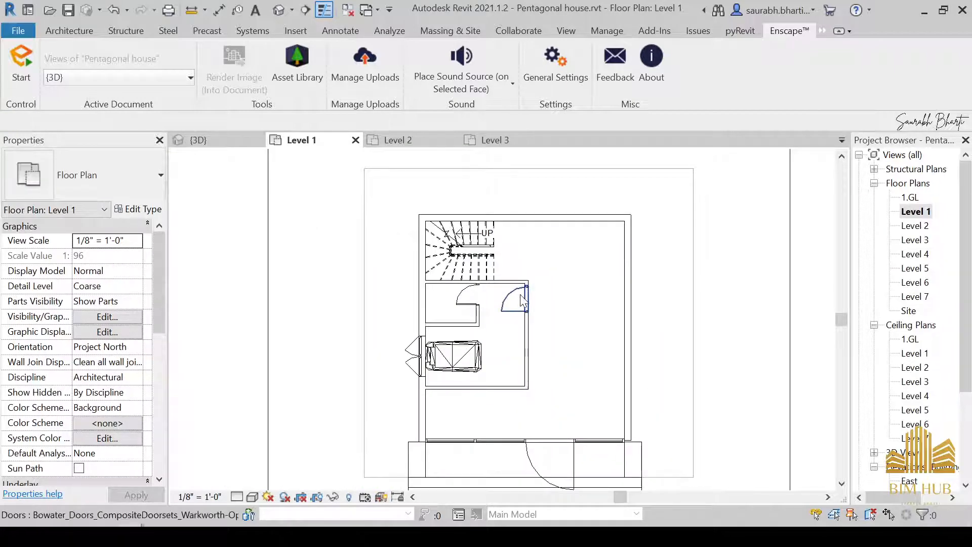
pyautogui.click(500, 288)
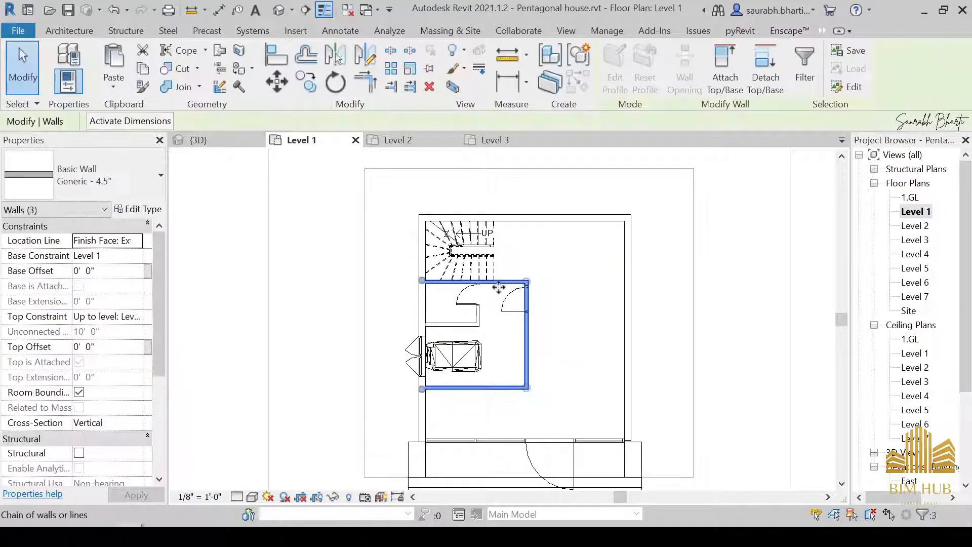
pyautogui.click(418, 318)
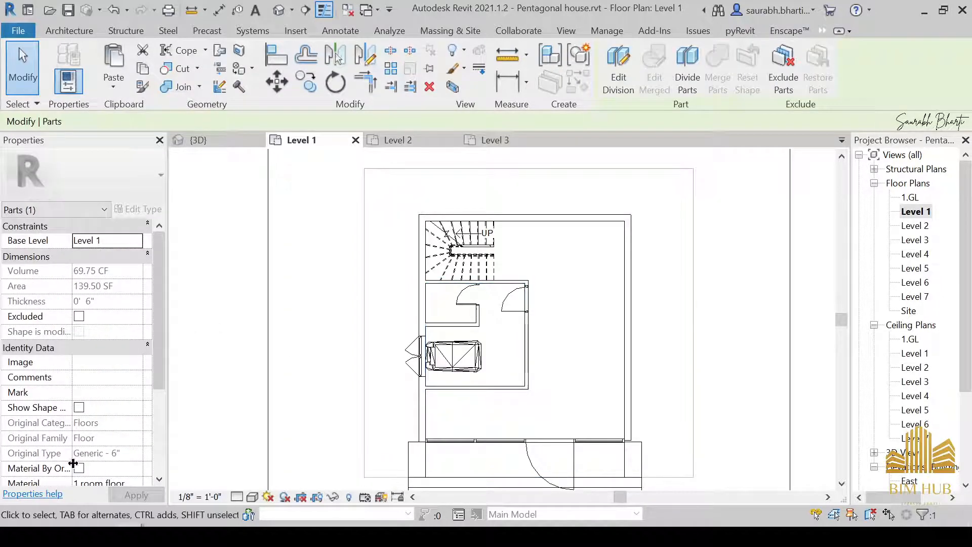
# Step: Check the appearance of the bedroom part's 1.room floor material in the Material Browser and confirm the material
pyautogui.scroll(-4, 116, 303)
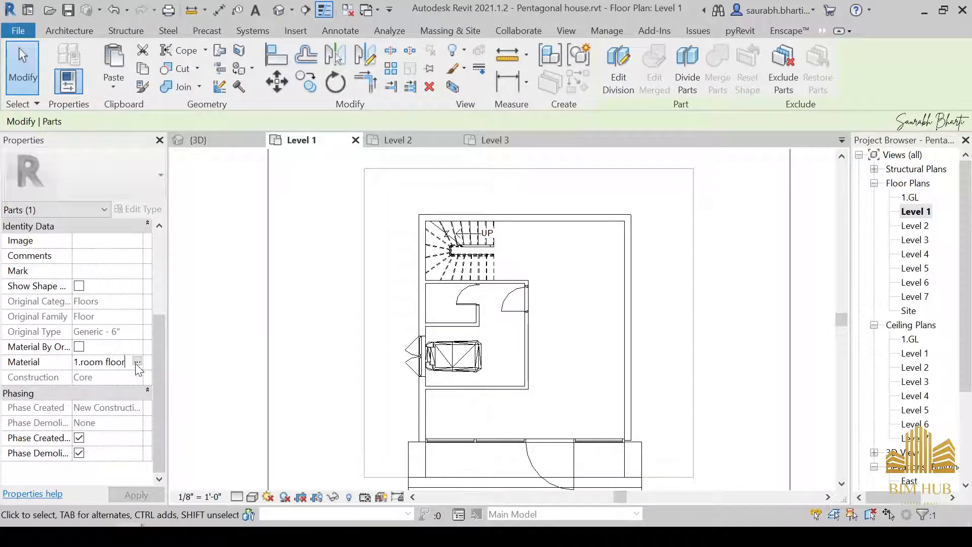
pyautogui.click(137, 360)
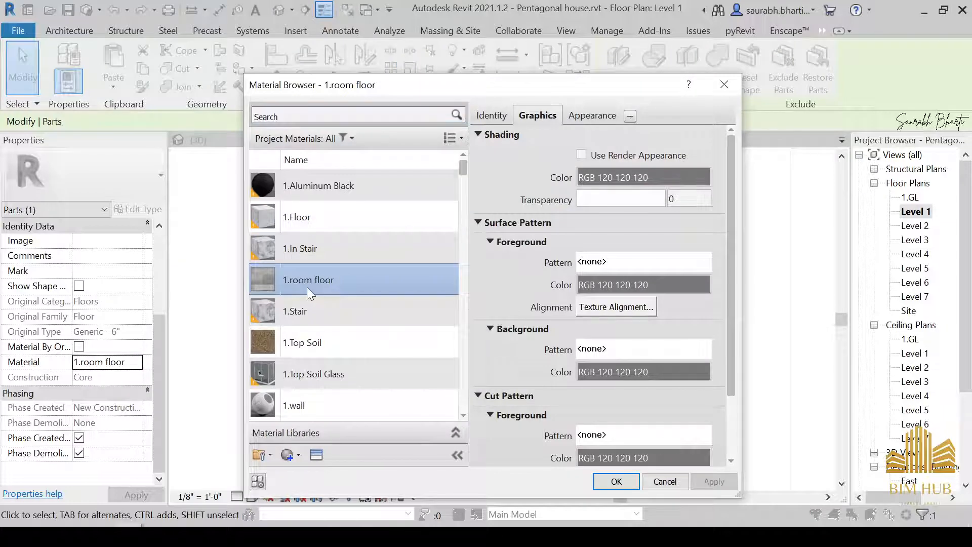
pyautogui.doubleClick(306, 286)
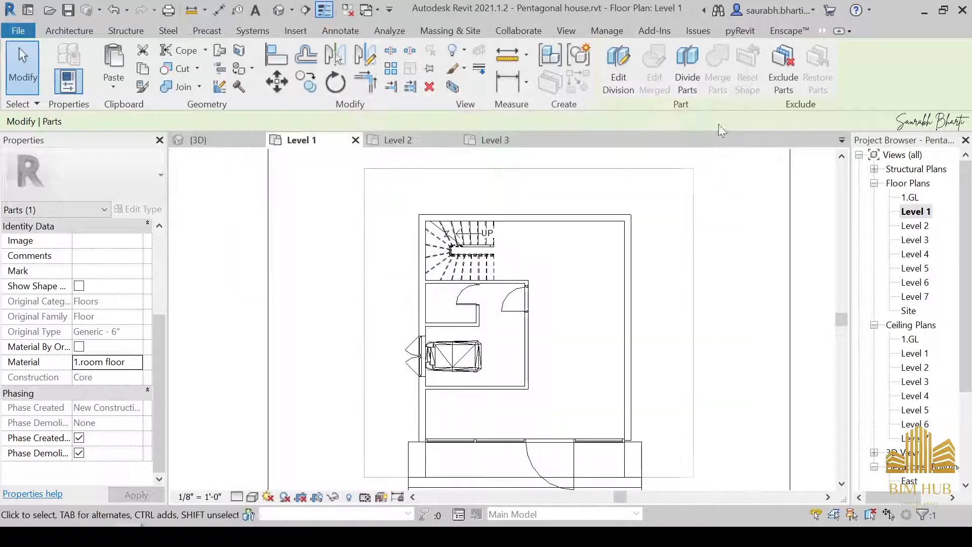
pyautogui.click(135, 361)
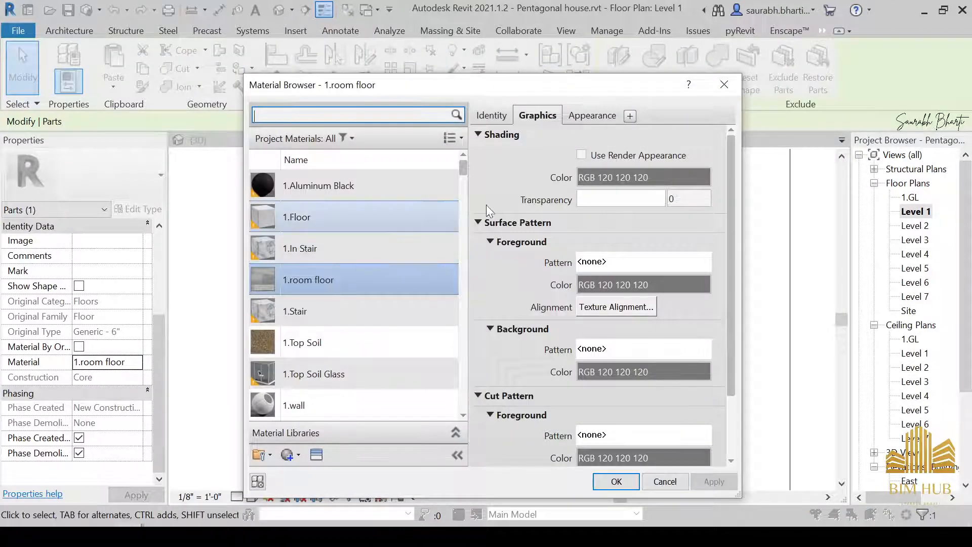
pyautogui.click(592, 115)
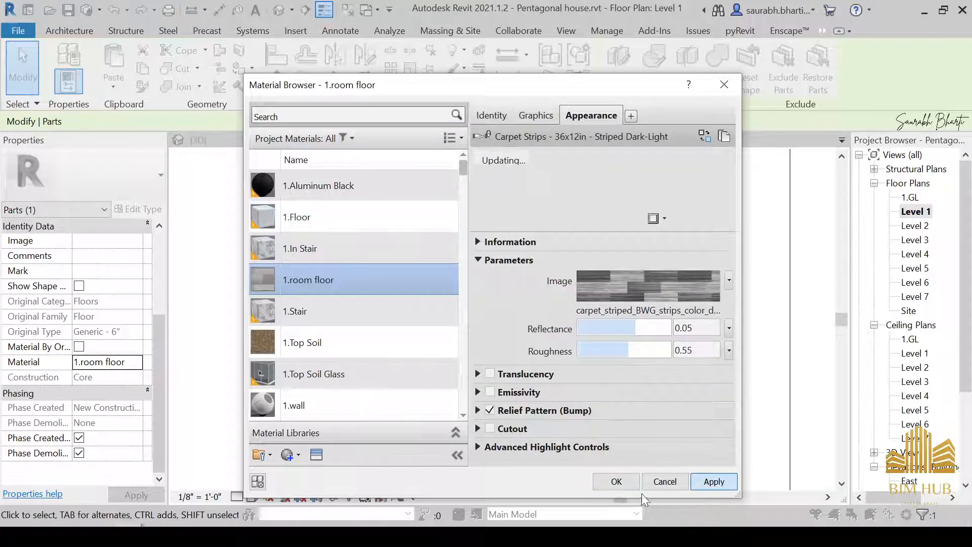
pyautogui.click(628, 487)
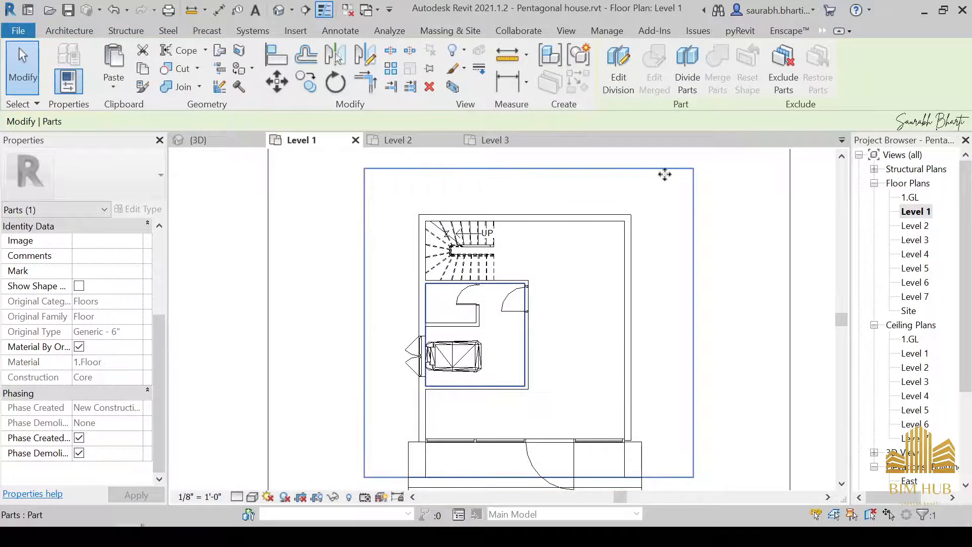
# Step: Return to the 3D view and examine the Level 1 floor around the bed from several angles
pyautogui.click(281, 13)
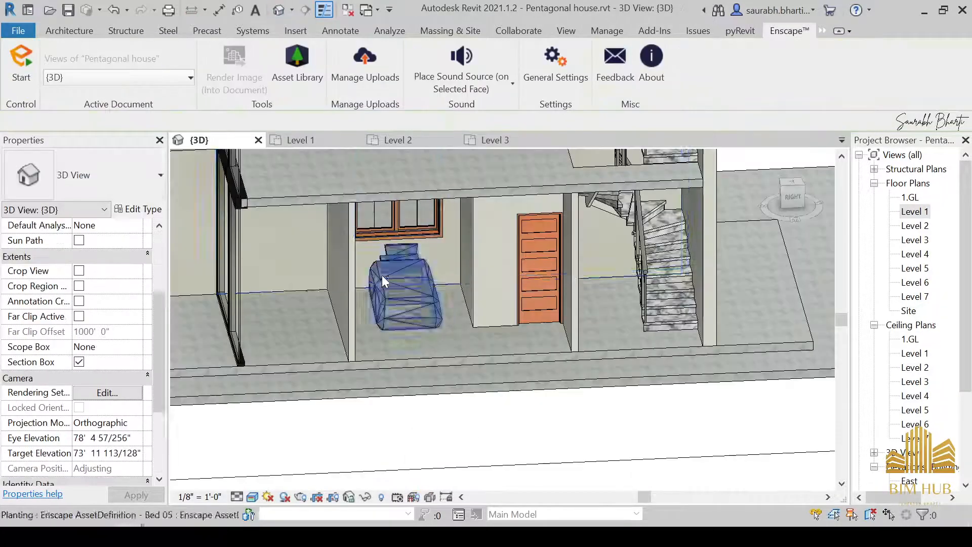
pyautogui.keyDown('shift'); pyautogui.moveTo(382, 275); pyautogui.dragTo(497, 380, button='middle'); pyautogui.keyUp('shift')
pyautogui.scroll(3, 458, 335)
pyautogui.keyDown('shift'); pyautogui.moveTo(457, 335); pyautogui.dragTo(602, 340, button='middle'); pyautogui.keyUp('shift')
pyautogui.click(393, 318)
pyautogui.scroll(-5, 469, 353)
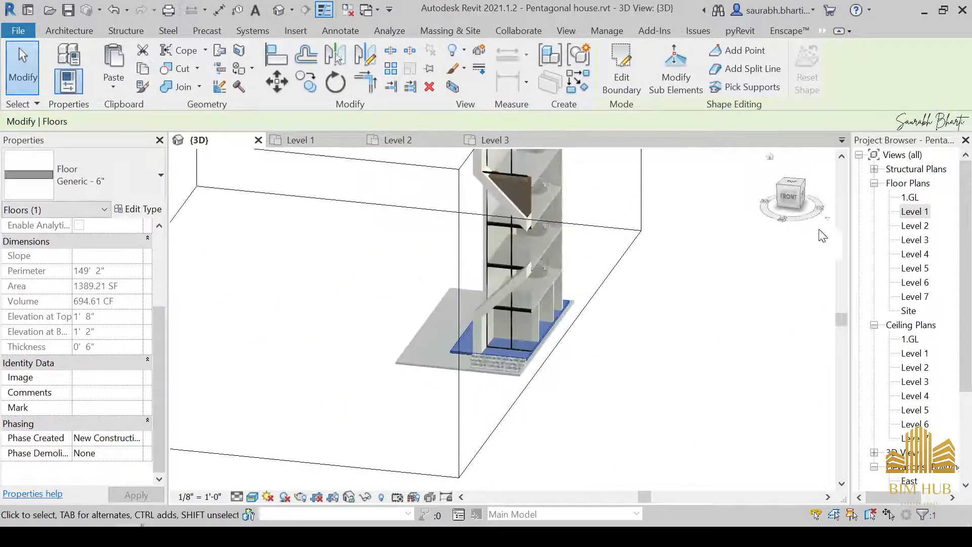
# Step: From the front orientation, move the section box's right face outward so the whole house is enclosed
pyautogui.click(798, 206)
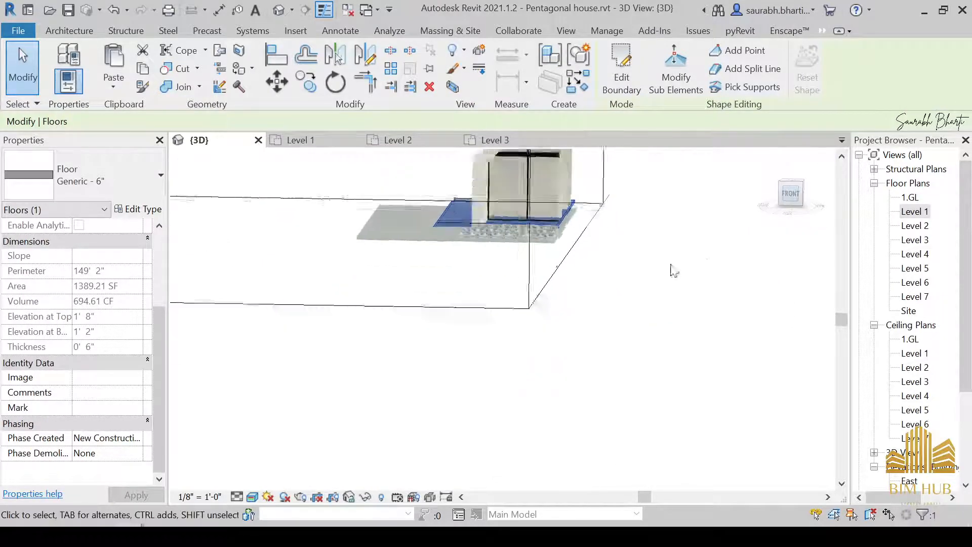
pyautogui.click(535, 342)
pyautogui.moveTo(535, 206); pyautogui.dragTo(550, 207)
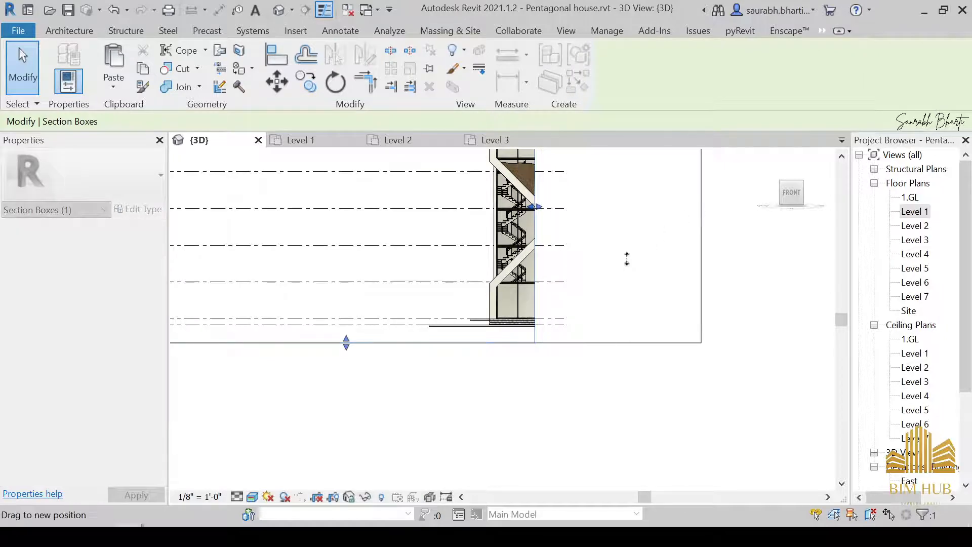
pyautogui.moveTo(626, 258); pyautogui.dragTo(622, 267)
pyautogui.keyDown('shift'); pyautogui.moveTo(623, 267); pyautogui.dragTo(684, 157, button='middle'); pyautogui.keyUp('shift')
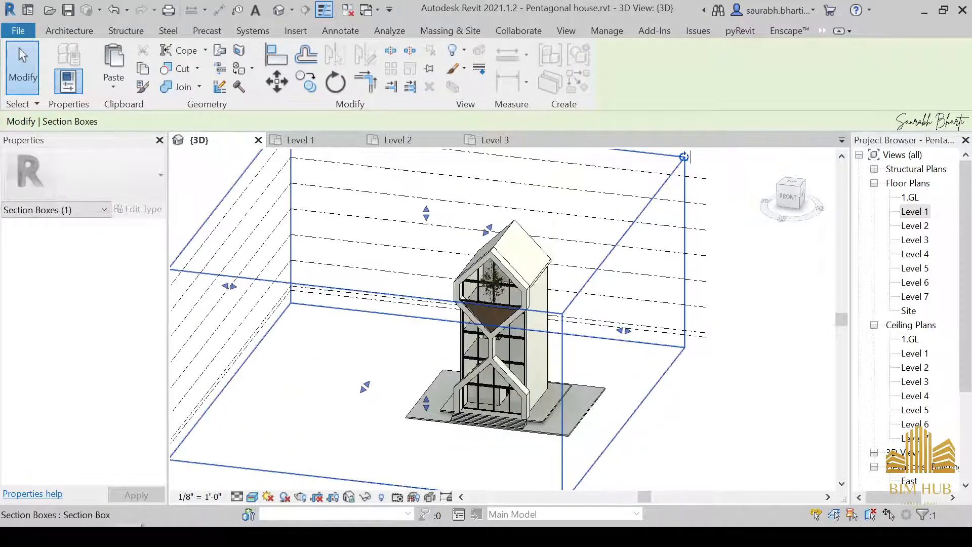
# Step: Select the Level 1 floor at the front entrance and review its layer assembly without changing it
pyautogui.click(228, 474)
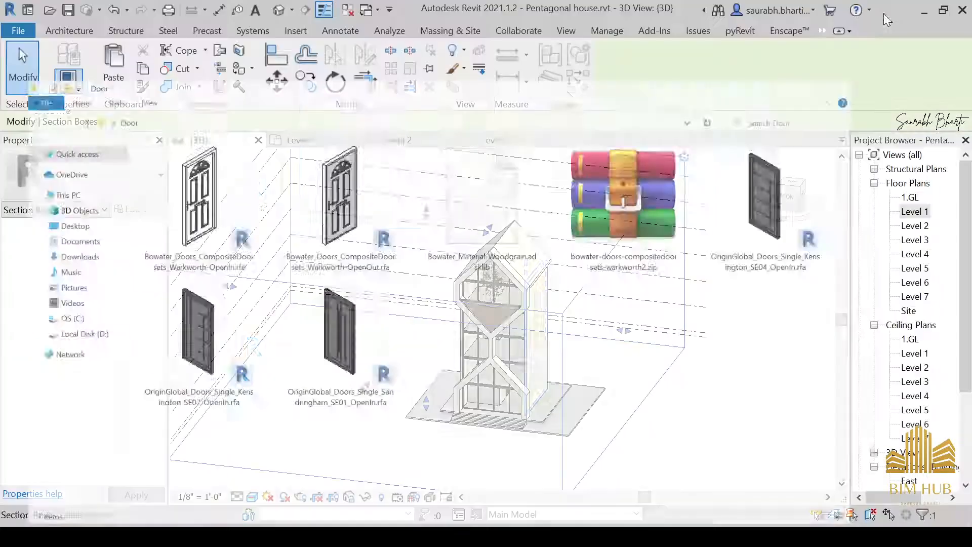
pyautogui.scroll(5, 501, 430)
pyautogui.keyDown('shift'); pyautogui.moveTo(500, 428); pyautogui.dragTo(460, 415, button='middle'); pyautogui.keyUp('shift')
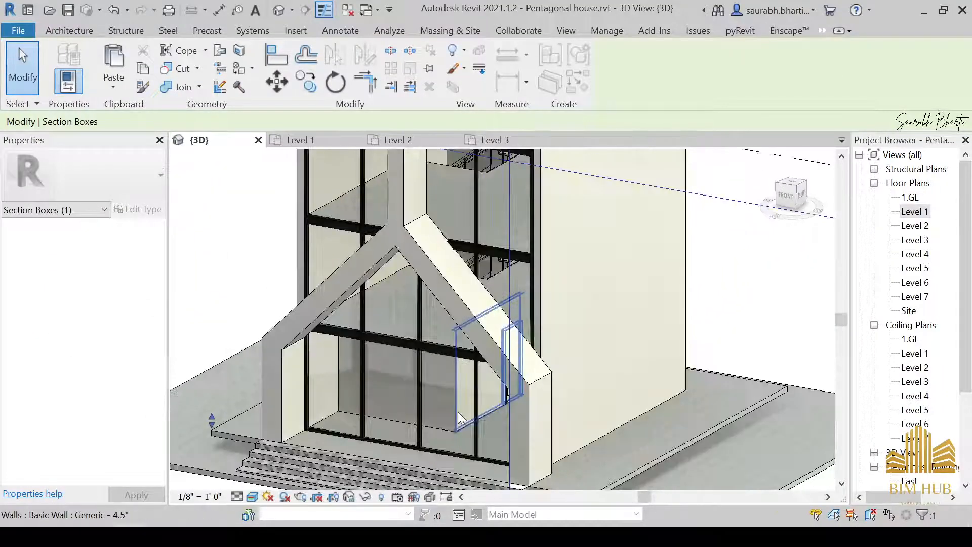
pyautogui.scroll(1, 424, 288)
pyautogui.keyDown('shift'); pyautogui.moveTo(424, 288); pyautogui.dragTo(534, 428, button='middle'); pyautogui.keyUp('shift')
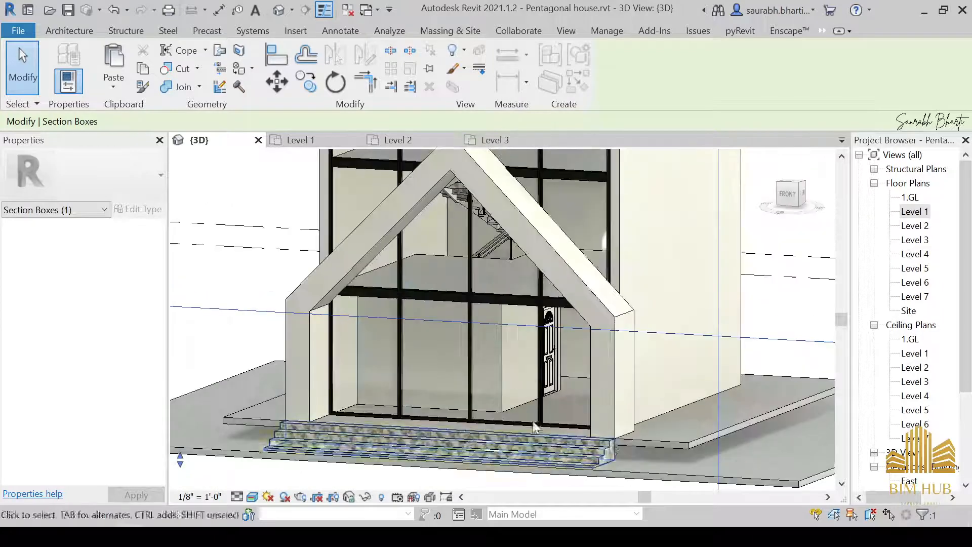
pyautogui.click(679, 445)
pyautogui.keyDown('shift'); pyautogui.moveTo(472, 417); pyautogui.dragTo(450, 453, button='middle'); pyautogui.keyUp('shift')
pyautogui.click(138, 209)
pyautogui.click(513, 178)
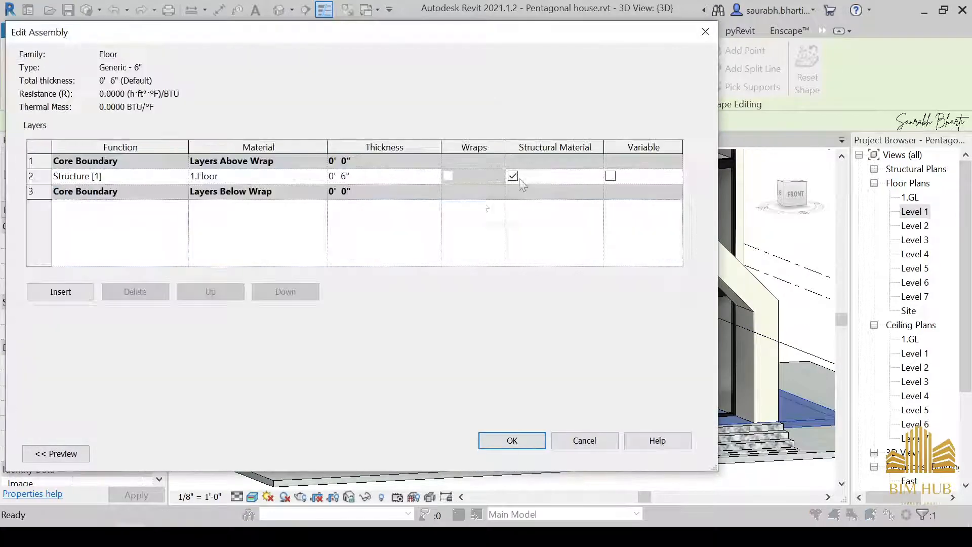
pyautogui.press('Escape')
pyautogui.press('Escape')
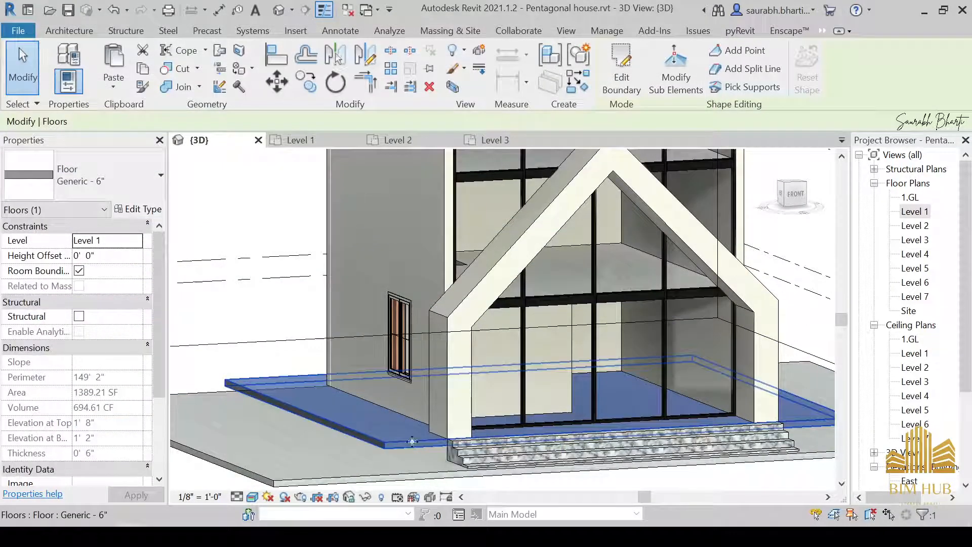
# Step: Temporarily hide the 1.GL floor in the 3D view and examine the underside of the Level 1 floor
pyautogui.keyDown('shift'); pyautogui.moveTo(468, 444); pyautogui.dragTo(548, 385, button='middle'); pyautogui.keyUp('shift')
pyautogui.click(535, 402)
pyautogui.press('h')
pyautogui.press('h')
pyautogui.click(548, 384)
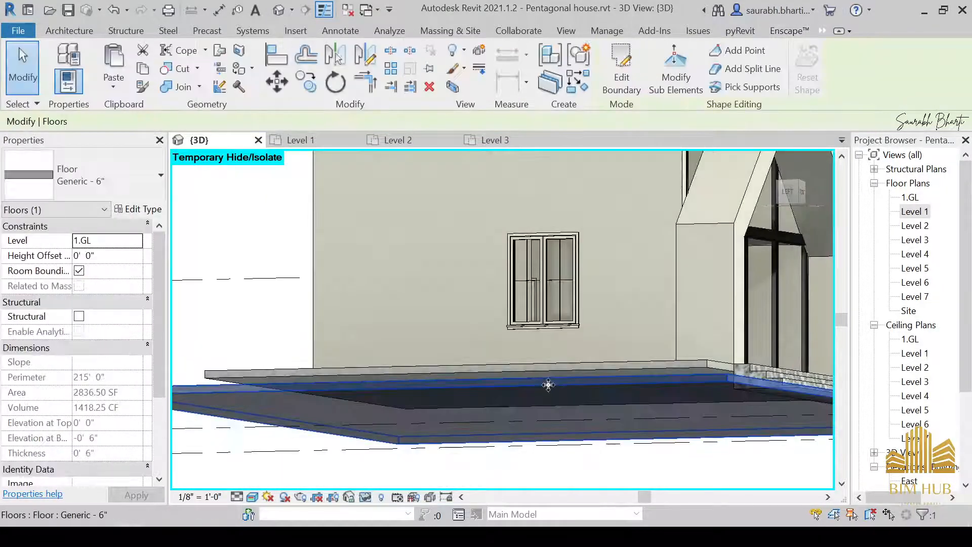
pyautogui.press('Escape')
pyautogui.scroll(5, 541, 385)
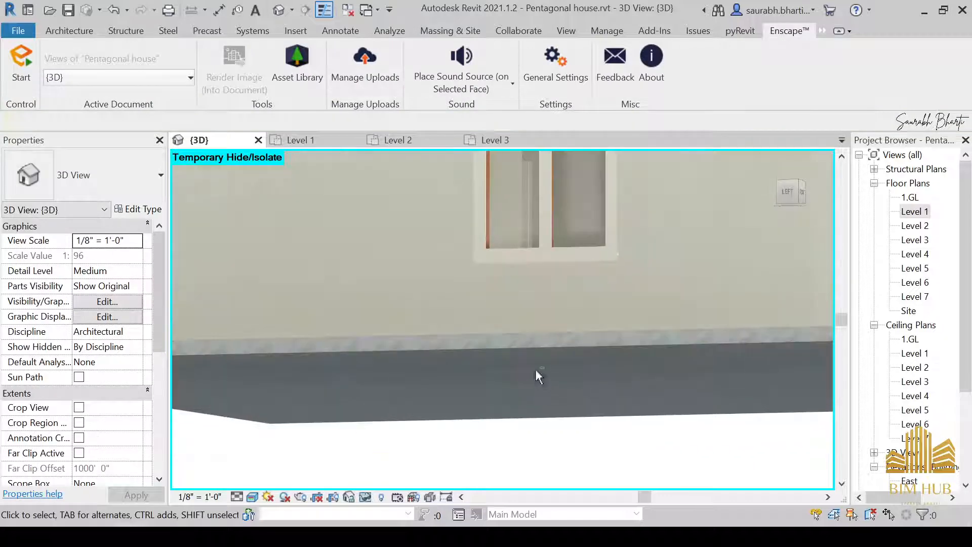
pyautogui.scroll(-4, 581, 245)
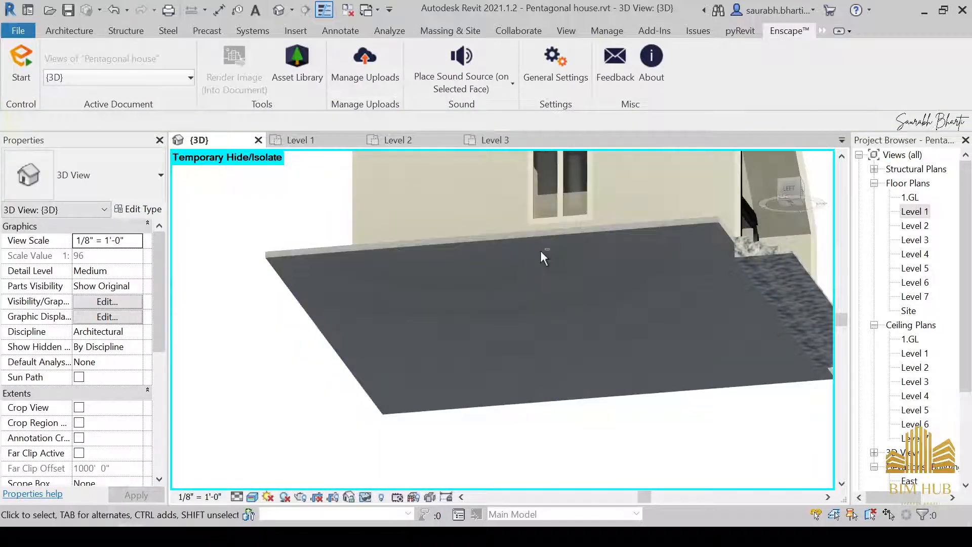
# Step: Examine the underside and edges of the Level 1 floor from several angles, selecting its faces to check which floor they belong to
pyautogui.keyDown('shift'); pyautogui.moveTo(539, 250); pyautogui.dragTo(600, 229, button='middle'); pyautogui.keyUp('shift')
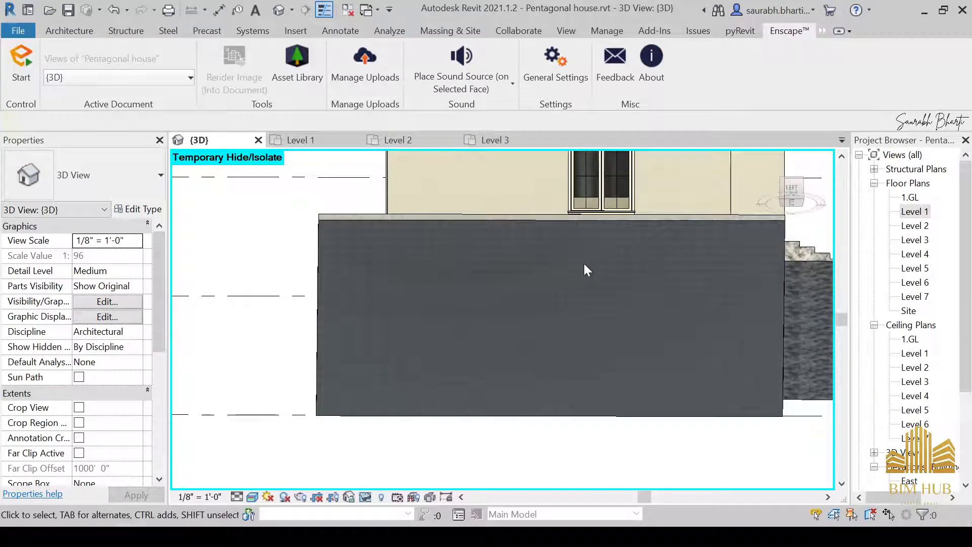
pyautogui.scroll(-5, 584, 264)
pyautogui.keyDown('shift'); pyautogui.moveTo(611, 270); pyautogui.dragTo(523, 329, button='middle'); pyautogui.keyUp('shift')
pyautogui.click(519, 294)
pyautogui.keyDown('shift'); pyautogui.moveTo(519, 294); pyautogui.dragTo(599, 396, button='middle'); pyautogui.keyUp('shift')
pyautogui.click(555, 216)
pyautogui.press('Escape')
pyautogui.scroll(8, 611, 314)
pyautogui.keyDown('shift'); pyautogui.moveTo(552, 316); pyautogui.dragTo(537, 440, button='middle'); pyautogui.keyUp('shift')
pyautogui.scroll(-3, 567, 324)
pyautogui.click(477, 354)
pyautogui.press('Escape')
pyautogui.scroll(-3, 542, 367)
pyautogui.click(506, 455)
# Step: In the Level 1 plan, assign the Oak Flooring material to the bedroom's divided floor part
pyautogui.doubleClick(915, 211)
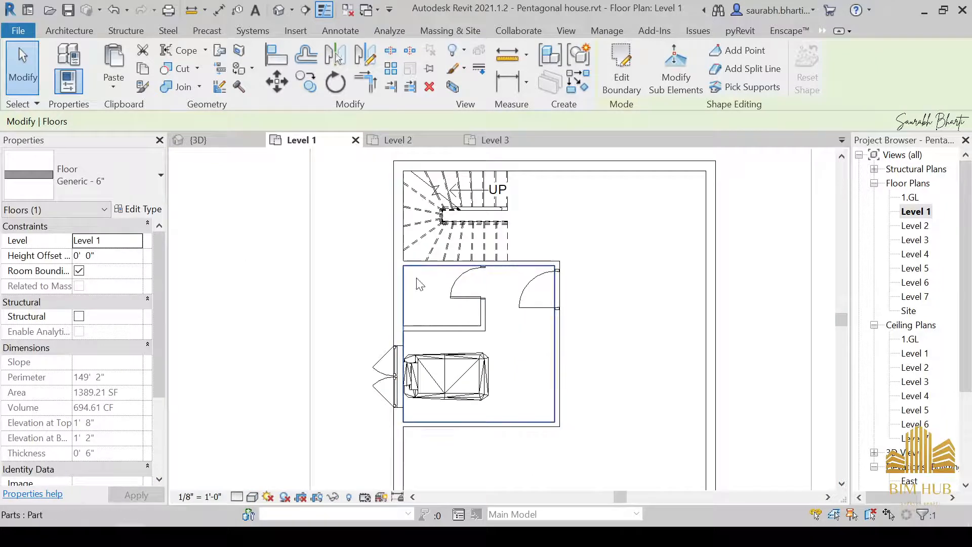
pyautogui.click(408, 303)
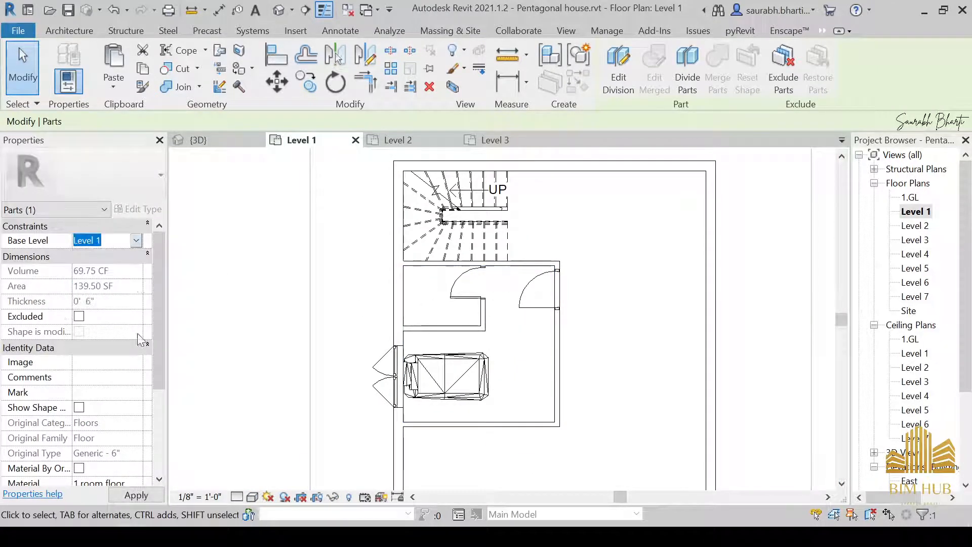
pyautogui.scroll(-3, 130, 452)
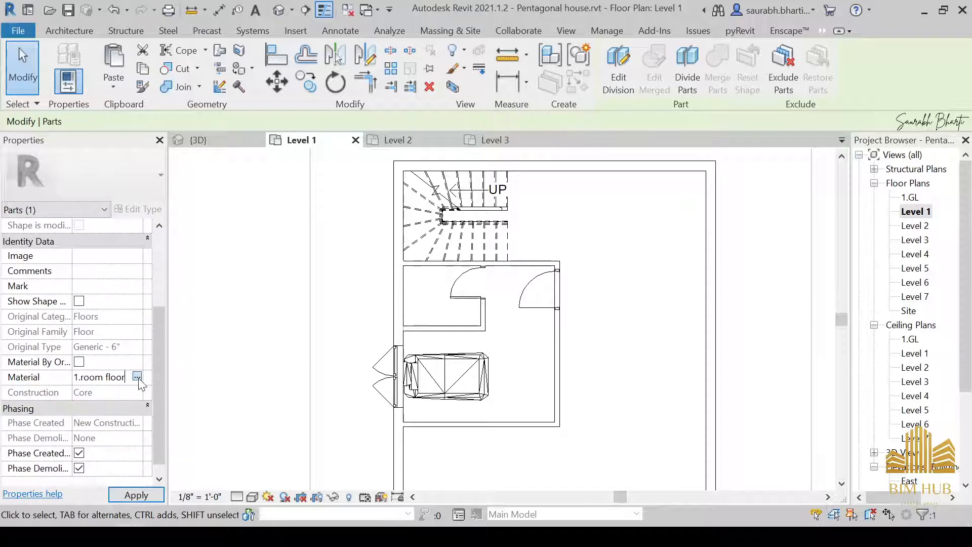
pyautogui.click(137, 377)
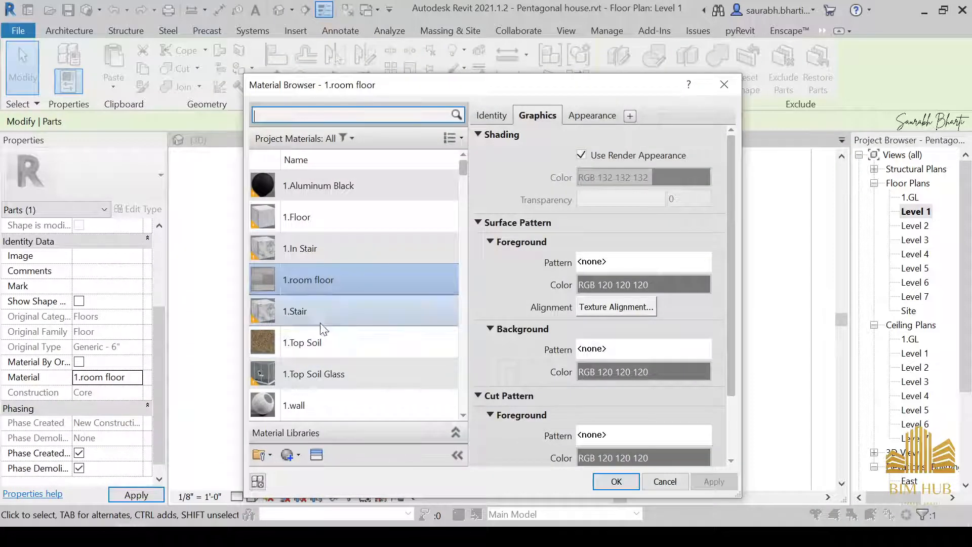
pyautogui.scroll(-10, 362, 376)
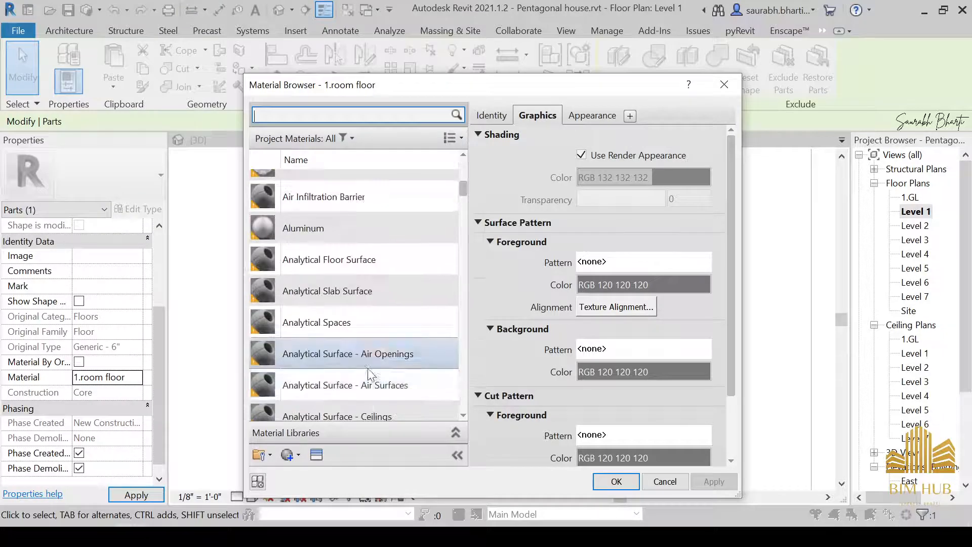
pyautogui.scroll(-12, 368, 369)
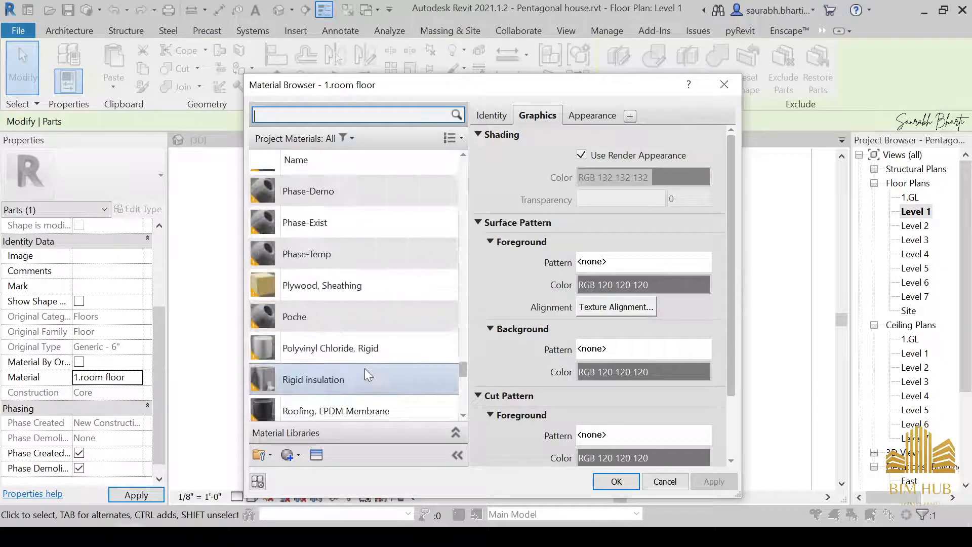
pyautogui.click(324, 396)
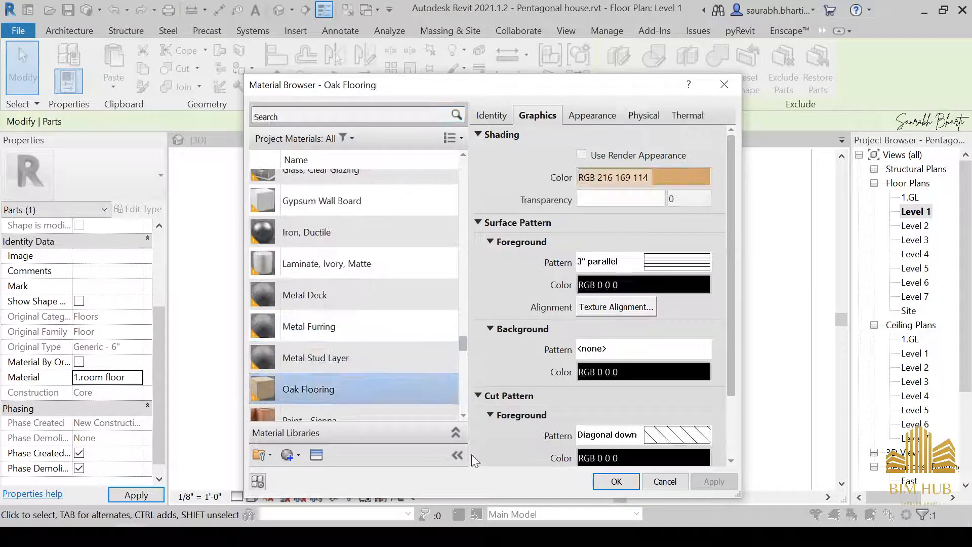
pyautogui.click(615, 481)
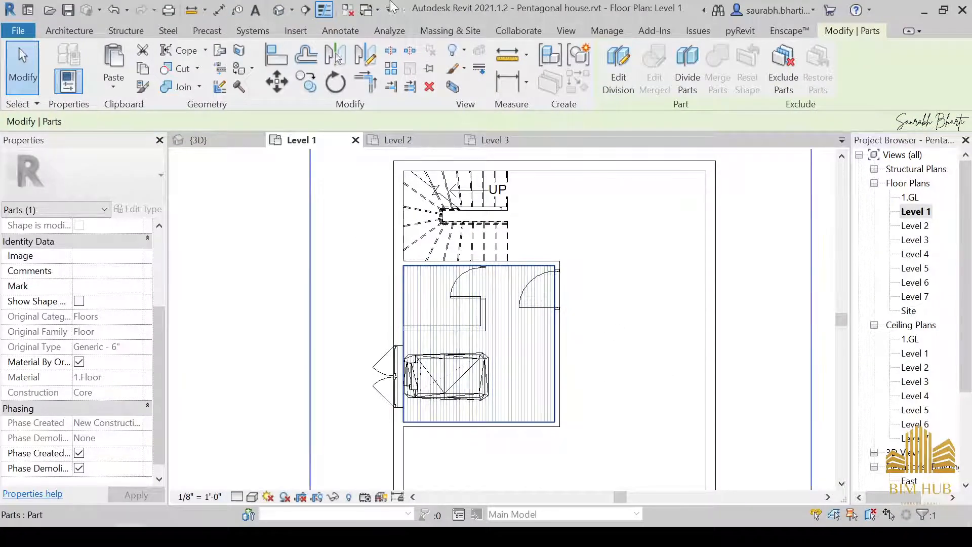
# Step: Return to the 3D view and examine the bedroom floor around the bed
pyautogui.click(279, 11)
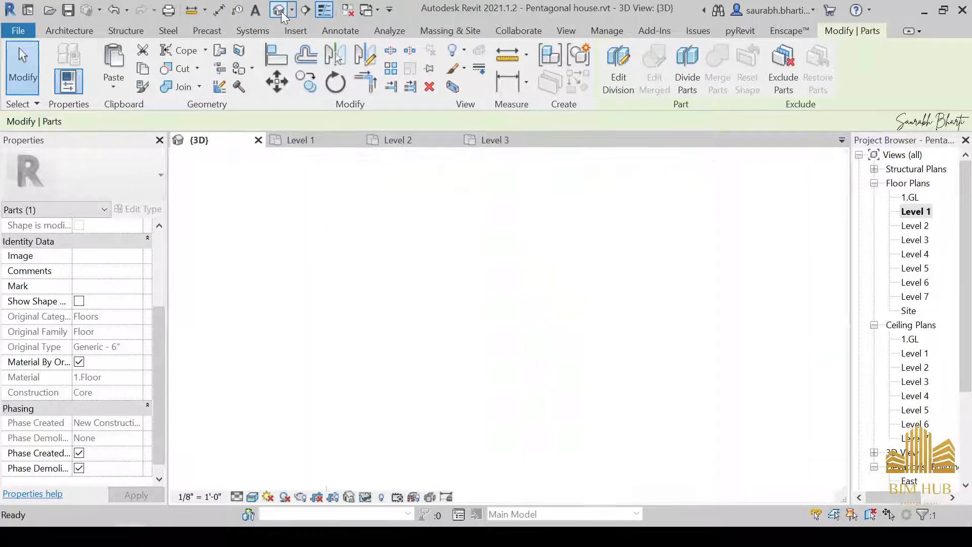
pyautogui.keyDown('shift'); pyautogui.moveTo(614, 421); pyautogui.dragTo(585, 448, button='middle'); pyautogui.keyUp('shift')
pyautogui.scroll(3, 494, 411)
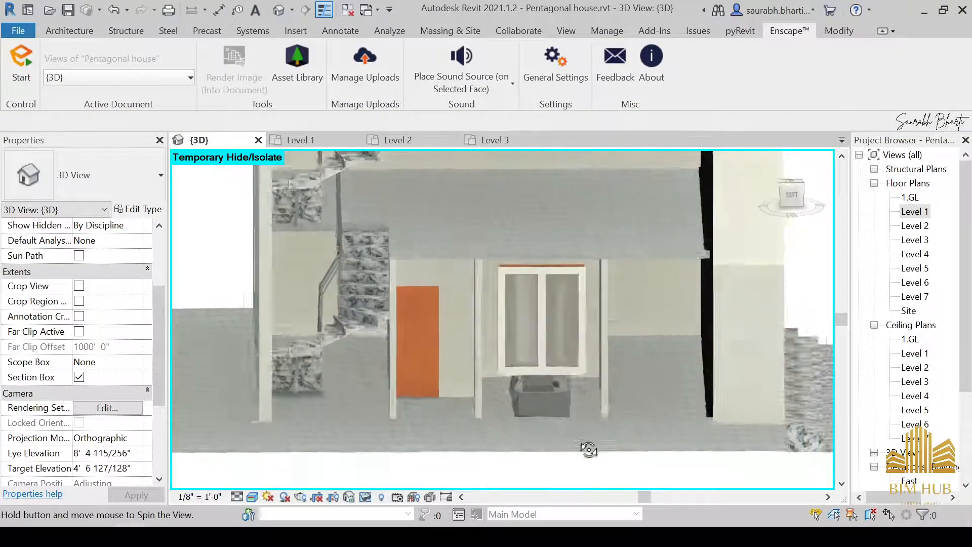
pyautogui.scroll(5, 542, 421)
pyautogui.click(559, 403)
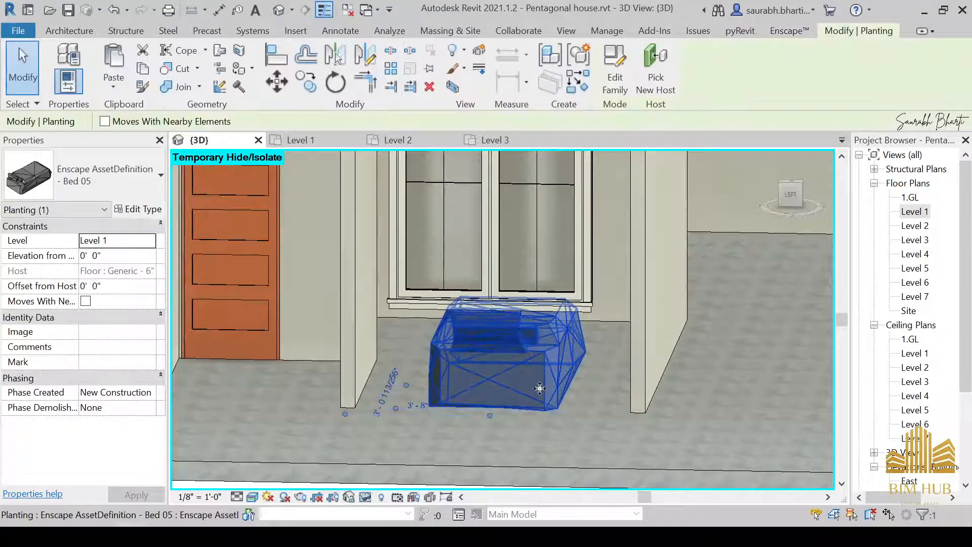
pyautogui.scroll(-3, 557, 405)
pyautogui.keyDown('shift'); pyautogui.moveTo(552, 405); pyautogui.dragTo(582, 420, button='middle'); pyautogui.keyUp('shift')
pyautogui.scroll(3, 546, 405)
pyautogui.press('Escape')
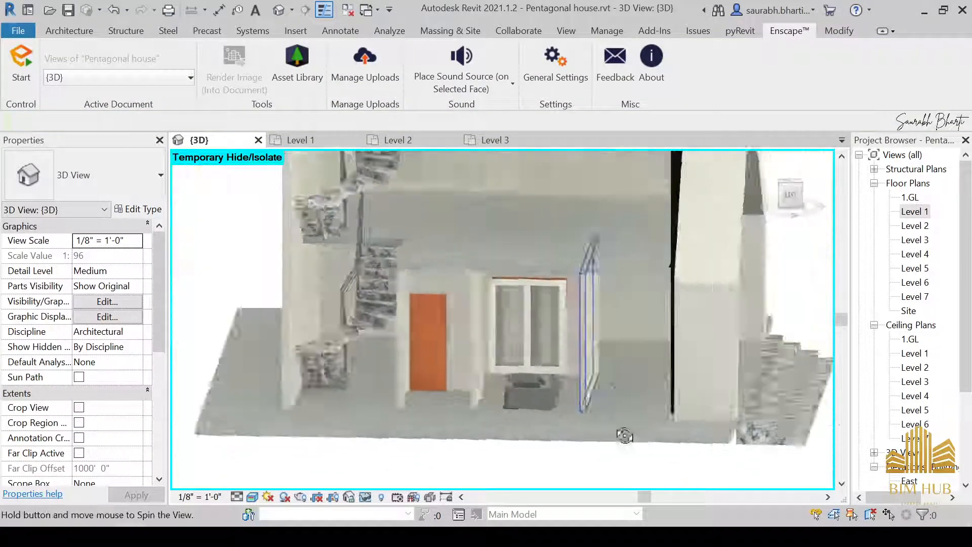
pyautogui.scroll(2, 522, 395)
pyautogui.keyDown('shift'); pyautogui.moveTo(521, 395); pyautogui.dragTo(468, 411, button='middle'); pyautogui.keyUp('shift')
pyautogui.scroll(-4, 450, 436)
pyautogui.scroll(4, 478, 411)
pyautogui.scroll(3, 469, 382)
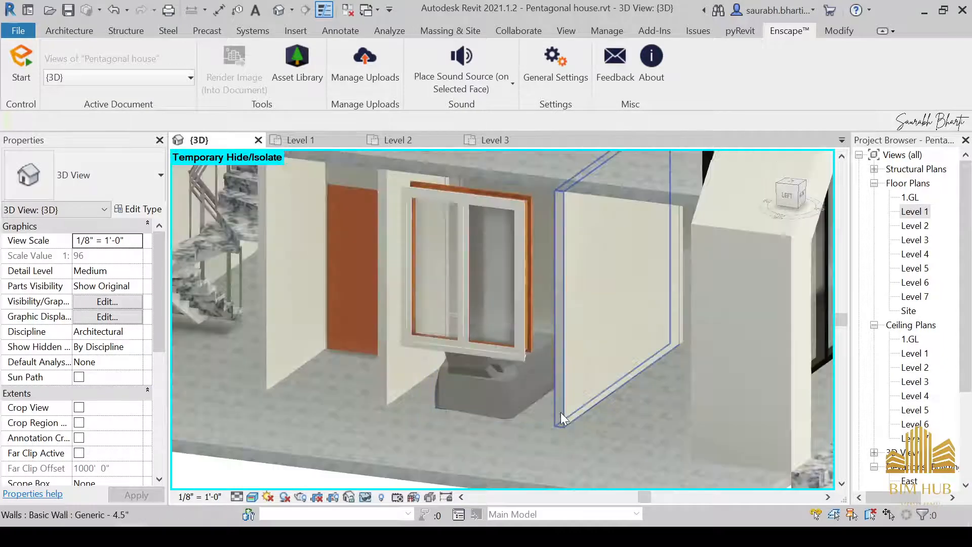
# Step: Examine Level 1 from the front corner and restore the temporarily hidden elements
pyautogui.keyDown('shift'); pyautogui.moveTo(560, 412); pyautogui.dragTo(511, 408, button='middle'); pyautogui.keyUp('shift')
pyautogui.scroll(-5, 511, 407)
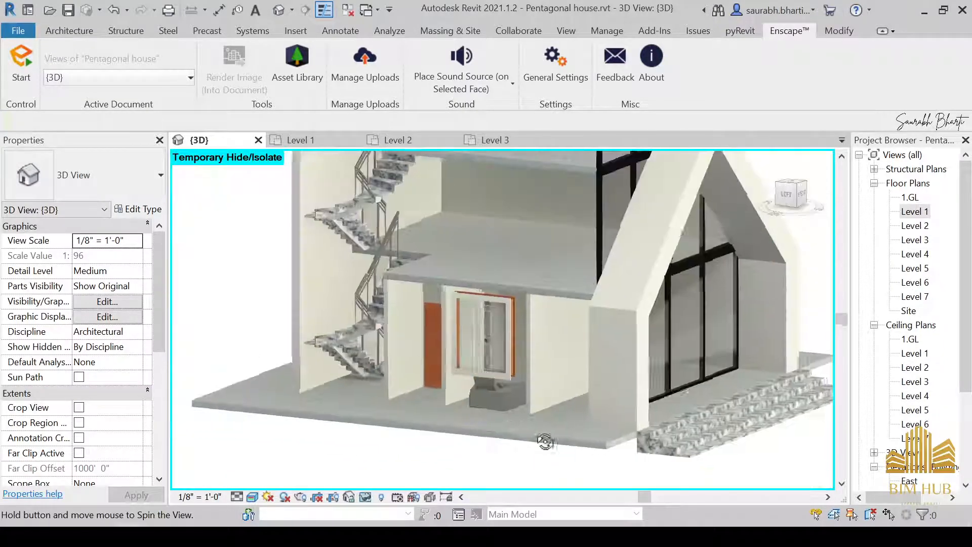
pyautogui.keyDown('shift'); pyautogui.moveTo(542, 445); pyautogui.dragTo(418, 392, button='middle'); pyautogui.keyUp('shift')
pyautogui.scroll(3, 418, 393)
pyautogui.scroll(-2, 594, 394)
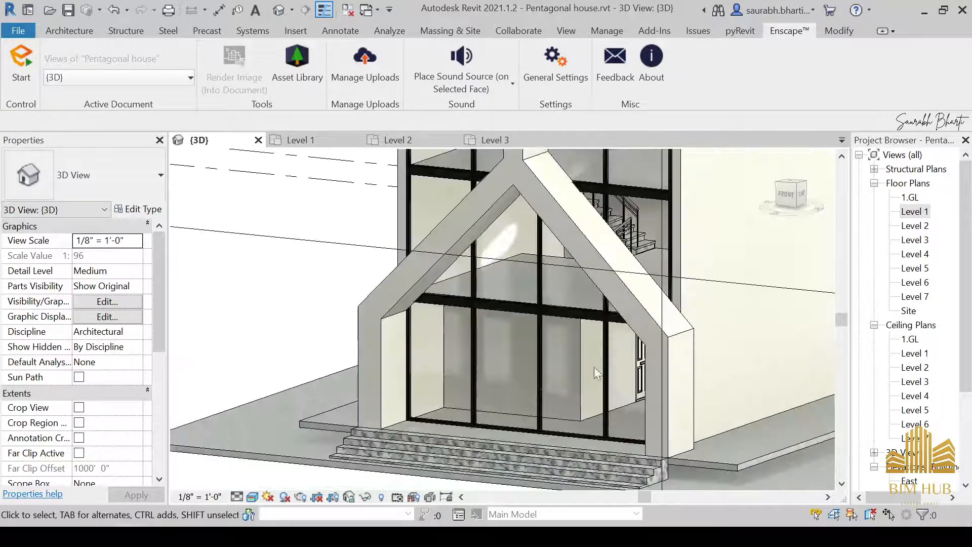
# Step: In the Level 1 plan, compare the material settings of the bedroom floor part and the surrounding floor part
pyautogui.doubleClick(911, 213)
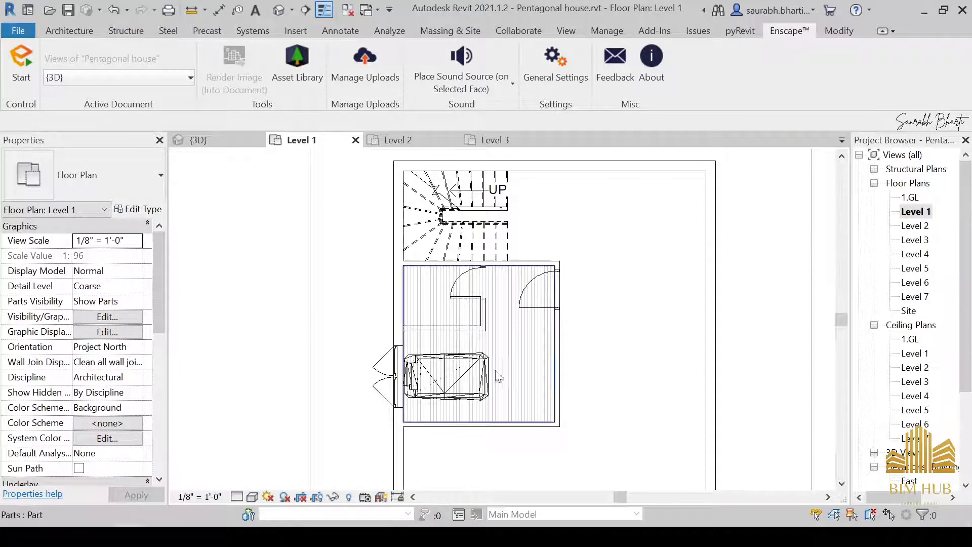
pyautogui.click(532, 364)
pyautogui.scroll(1, 533, 364)
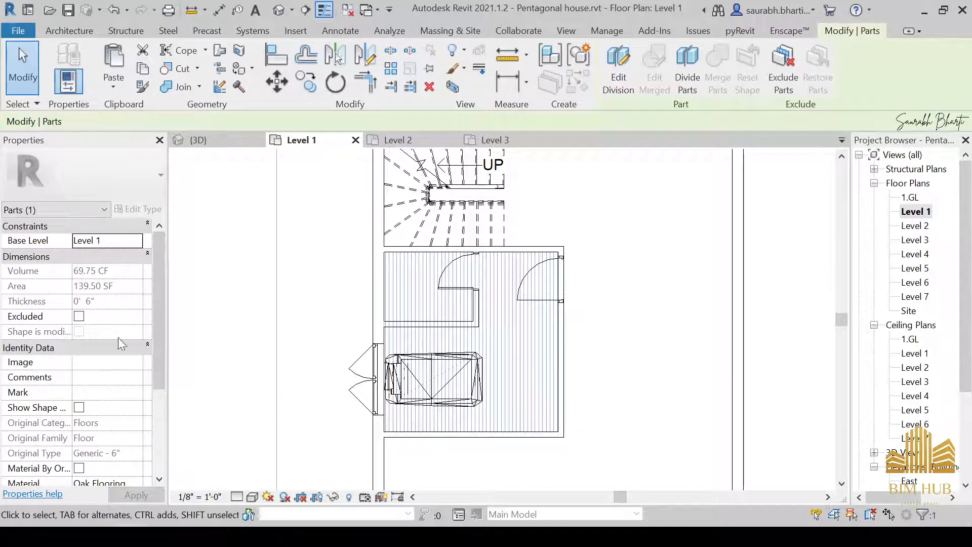
pyautogui.scroll(-2, 138, 409)
pyautogui.click(78, 407)
pyautogui.scroll(-2, 379, 403)
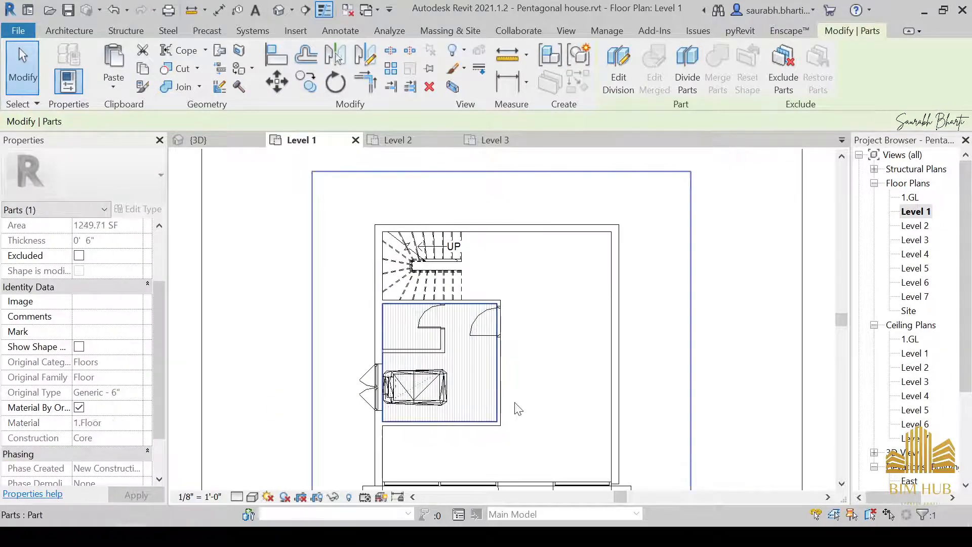
pyautogui.moveTo(559, 386); pyautogui.dragTo(560, 364, button='middle')
pyautogui.press('Escape')
pyautogui.click(548, 281)
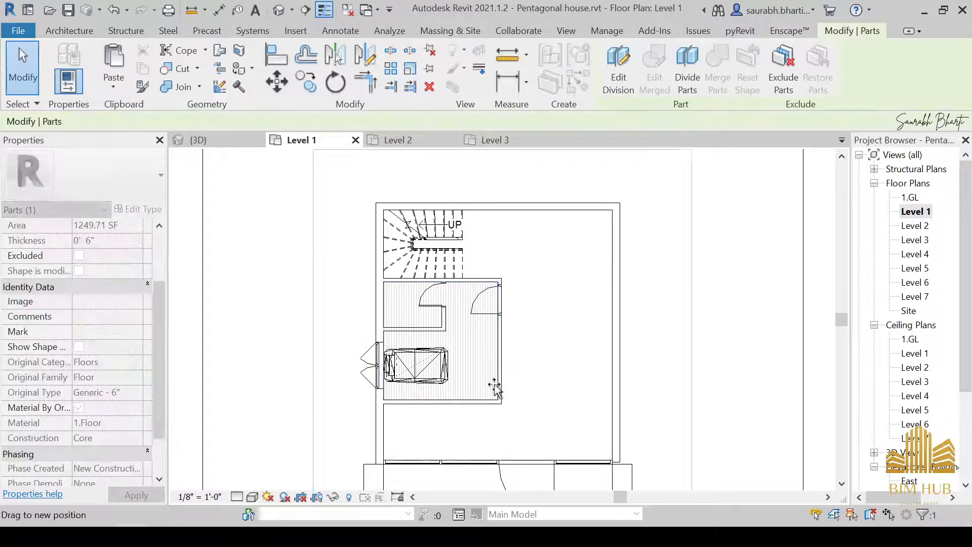
pyautogui.scroll(-2, 514, 324)
pyautogui.press('Escape')
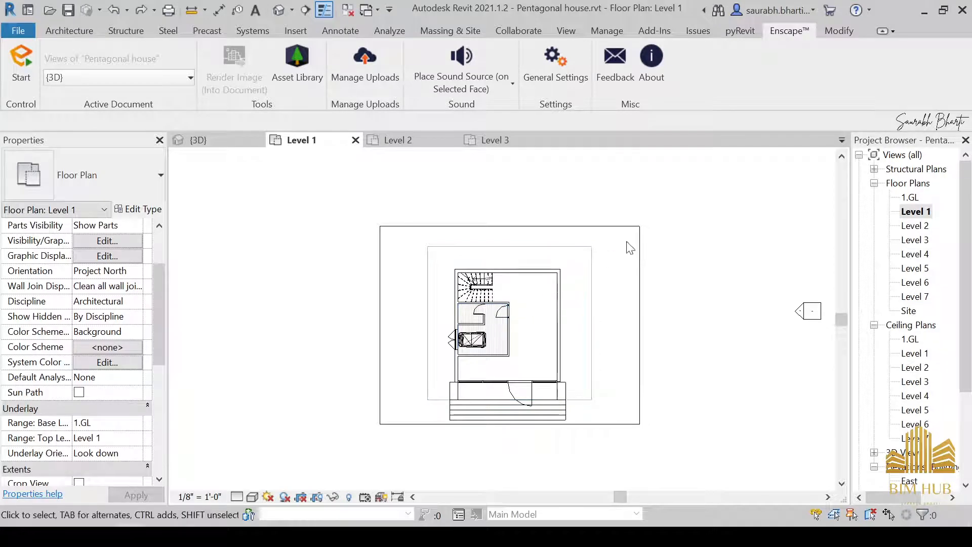
# Step: Select the floor part surrounding the house by its edge and temporarily hide it in the Level 1 plan
pyautogui.click(585, 278)
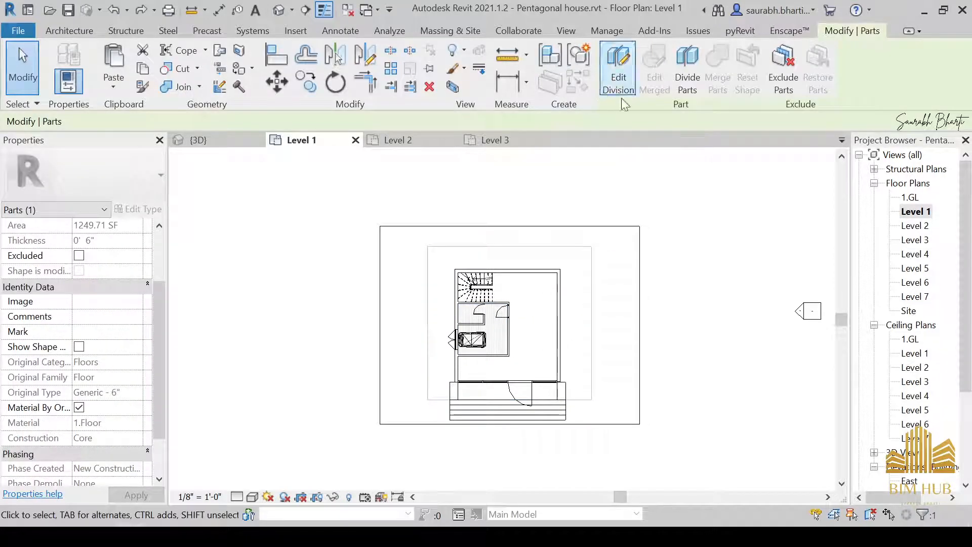
pyautogui.click(598, 218)
pyautogui.scroll(2, 510, 319)
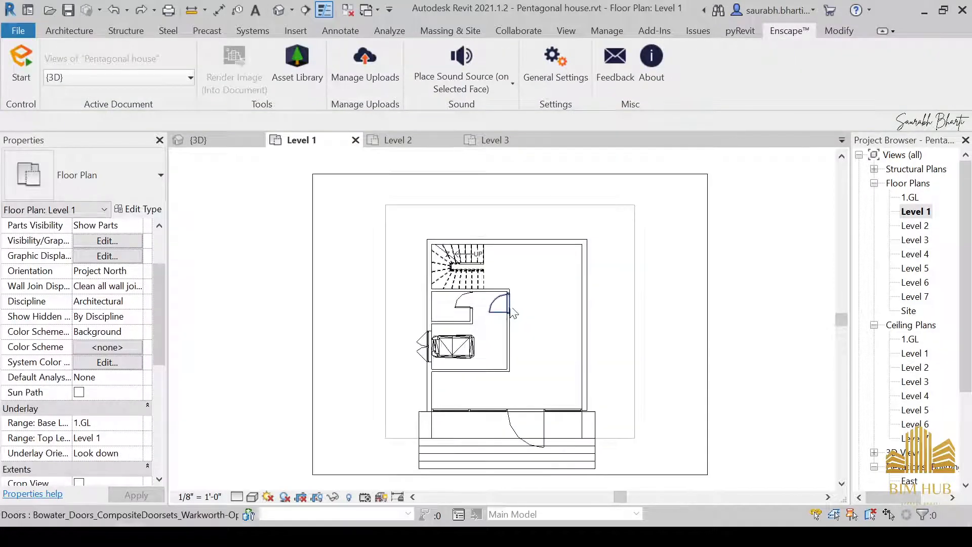
pyautogui.click(539, 277)
pyautogui.press('Escape')
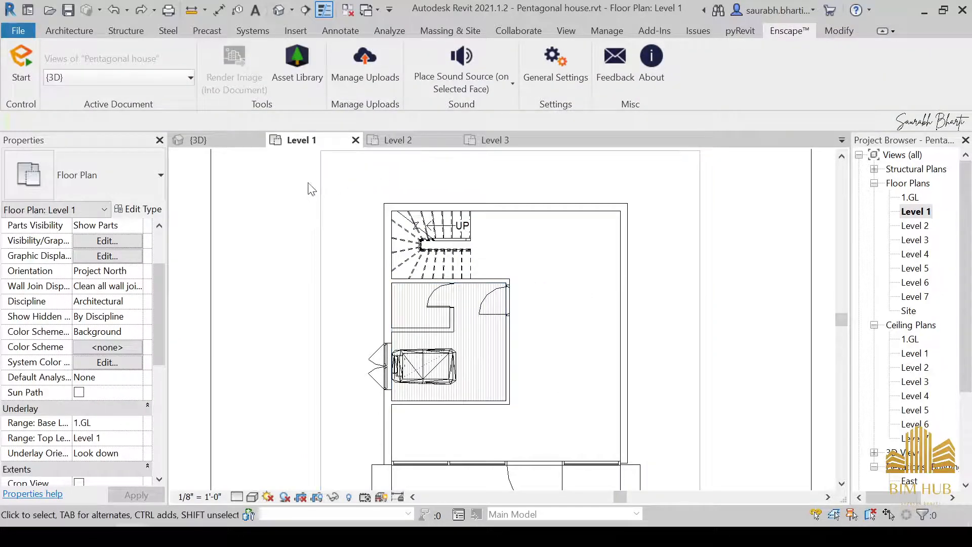
pyautogui.click(322, 223)
pyautogui.press('c')
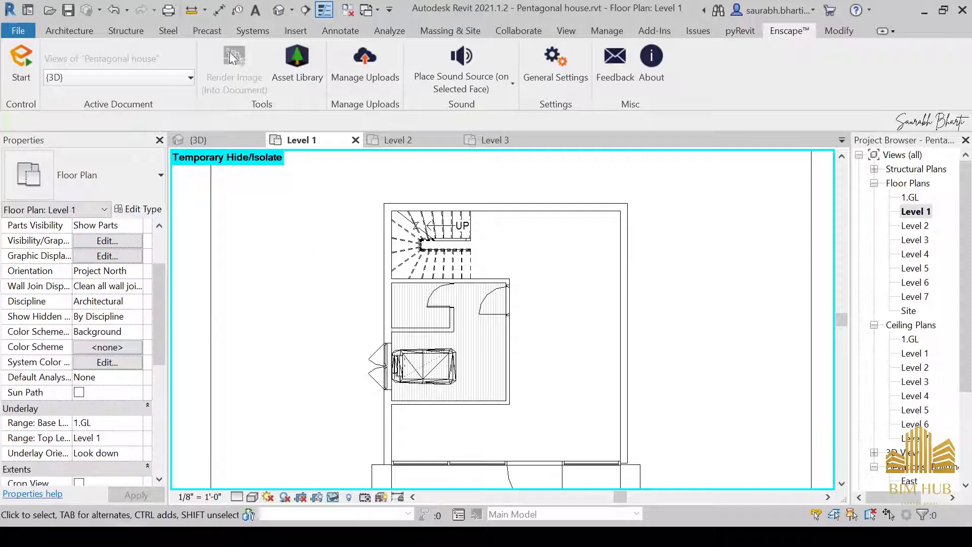
# Step: Return to the 3D view and select the Level 1 floor around the house to review its properties
pyautogui.click(198, 140)
pyautogui.keyDown('shift'); pyautogui.moveTo(415, 404); pyautogui.dragTo(436, 397, button='middle'); pyautogui.keyUp('shift')
pyautogui.keyDown('shift'); pyautogui.moveTo(506, 447); pyautogui.dragTo(587, 426, button='middle'); pyautogui.keyUp('shift')
pyautogui.click(381, 446)
pyautogui.scroll(-3, 500, 403)
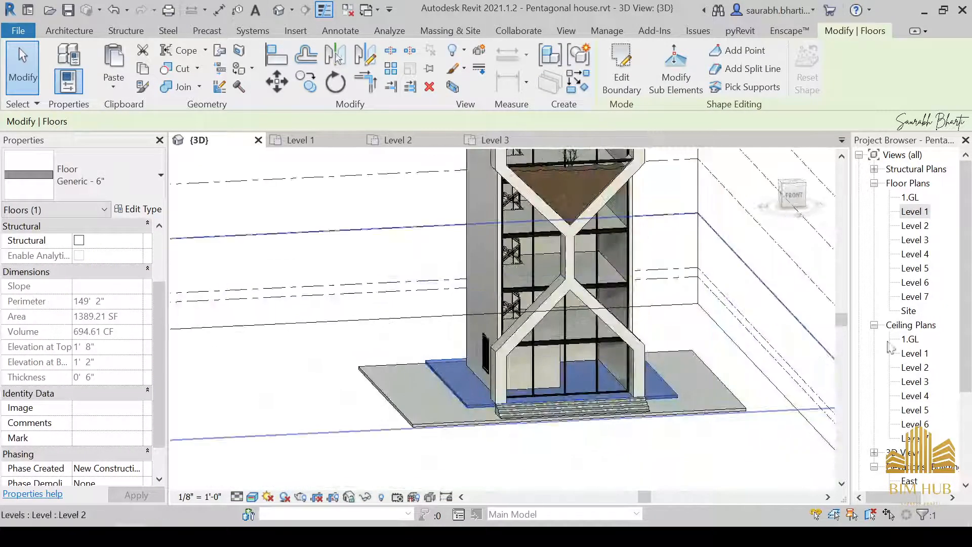
# Step: Copy the bedroom's interior walls, doors and bed in the Level 1 plan and paste them aligned to Level 2
pyautogui.doubleClick(913, 212)
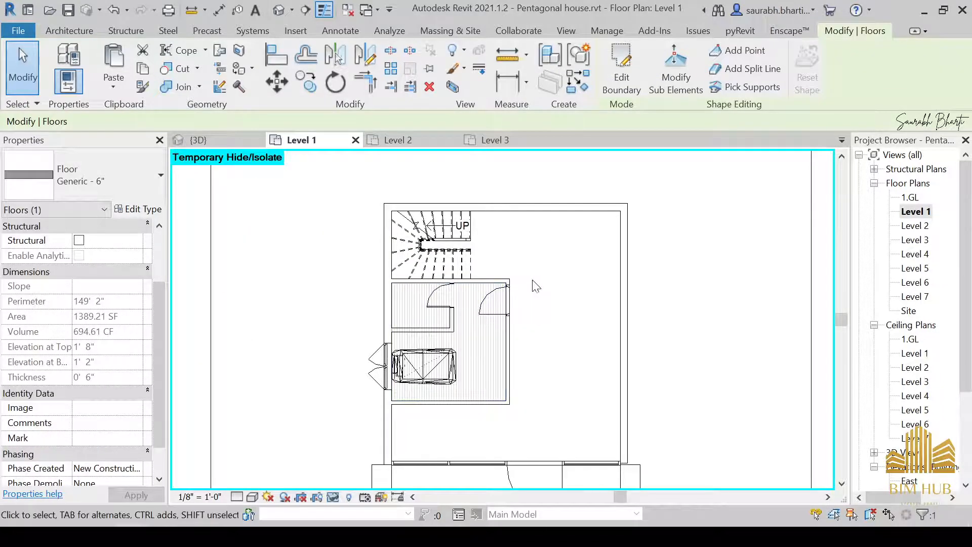
pyautogui.moveTo(533, 282); pyautogui.dragTo(512, 336)
pyautogui.moveTo(478, 396); pyautogui.dragTo(419, 424)
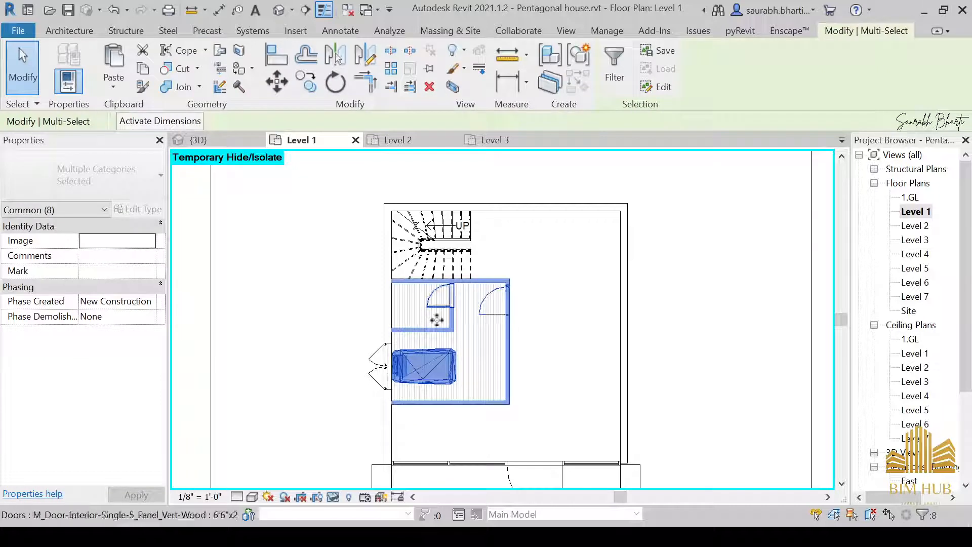
pyautogui.click(112, 87)
pyautogui.click(152, 141)
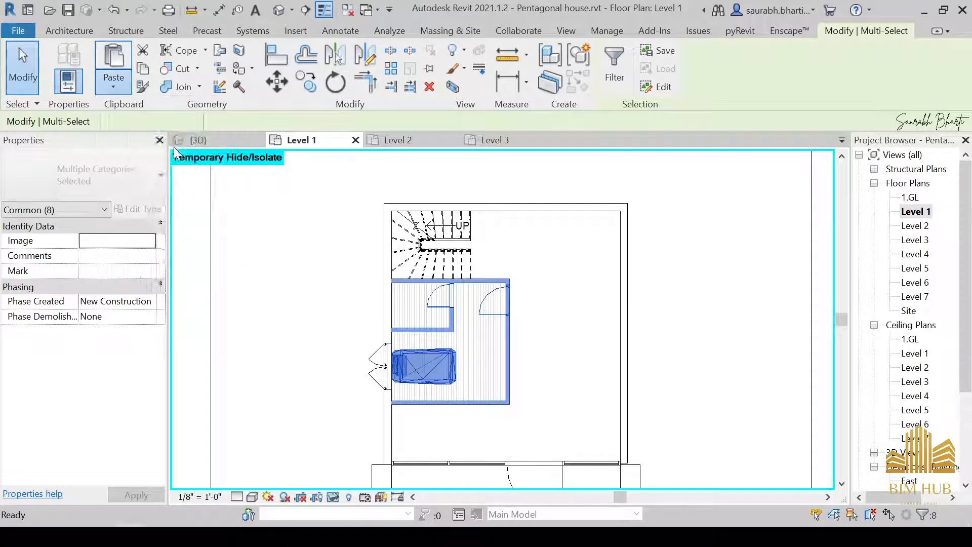
pyautogui.click(197, 197)
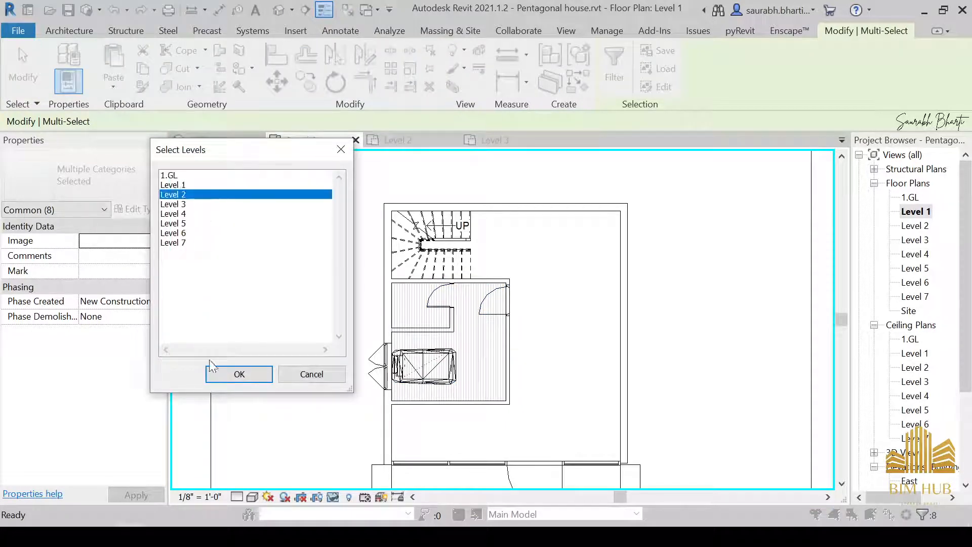
pyautogui.click(213, 374)
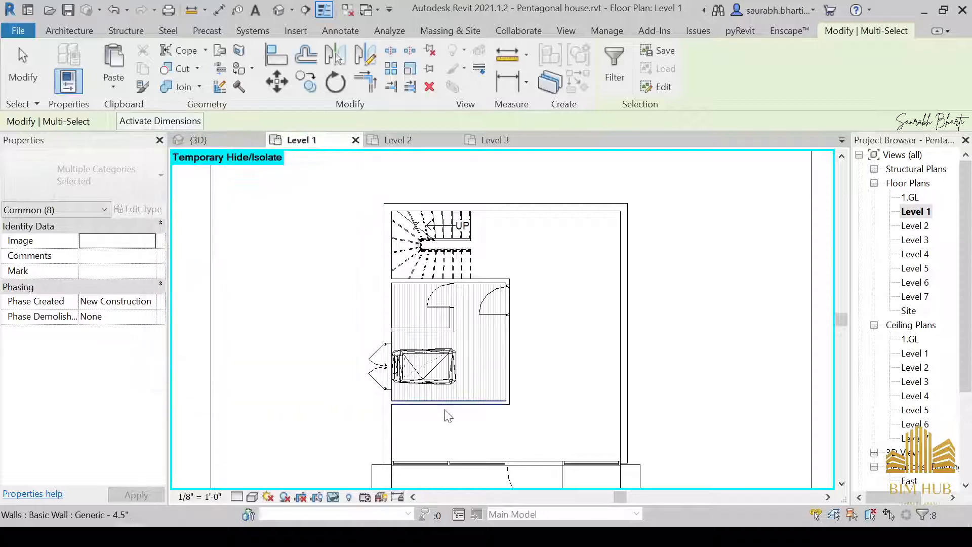
# Step: In the 3D view, temporarily hide the exterior side wall next to the front frame to expose the interior
pyautogui.click(278, 14)
pyautogui.keyDown('shift'); pyautogui.moveTo(452, 363); pyautogui.dragTo(650, 272, button='middle'); pyautogui.keyUp('shift')
pyautogui.scroll(3, 538, 292)
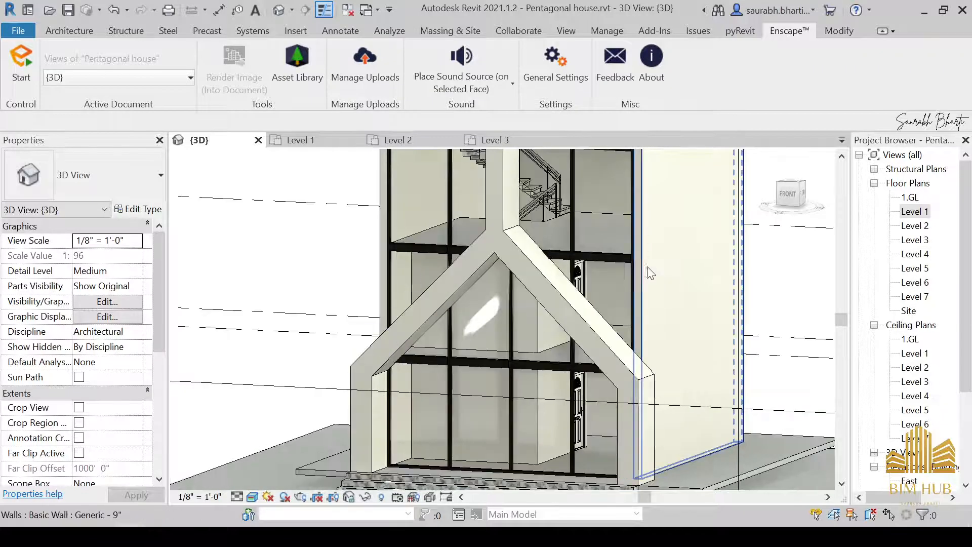
pyautogui.click(650, 272)
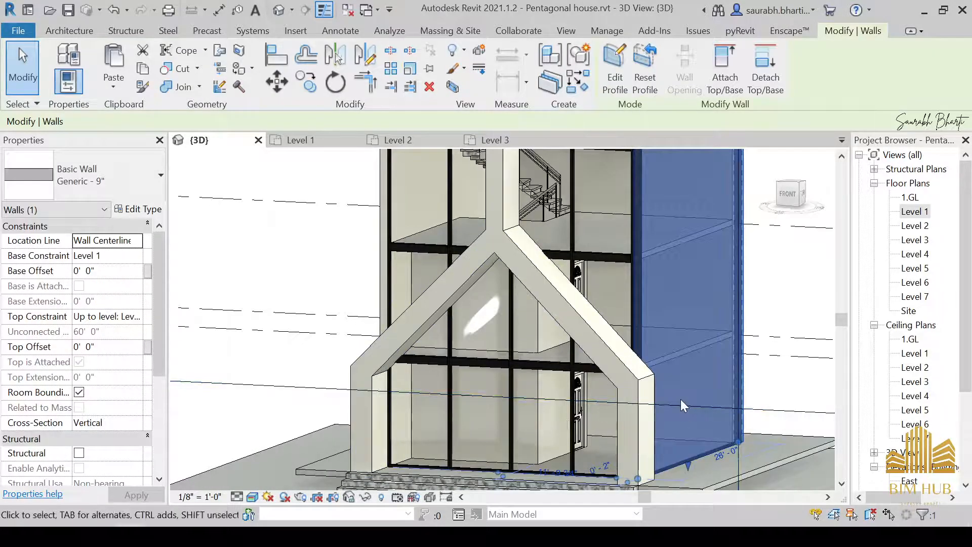
pyautogui.press('h')
pyautogui.press('h')
pyautogui.keyDown('shift'); pyautogui.moveTo(652, 384); pyautogui.dragTo(562, 304, button='middle'); pyautogui.keyUp('shift')
# Step: Switch to Photos and examine the lower storeys of the house in the reference image
pyautogui.scroll(5, 592, 304)
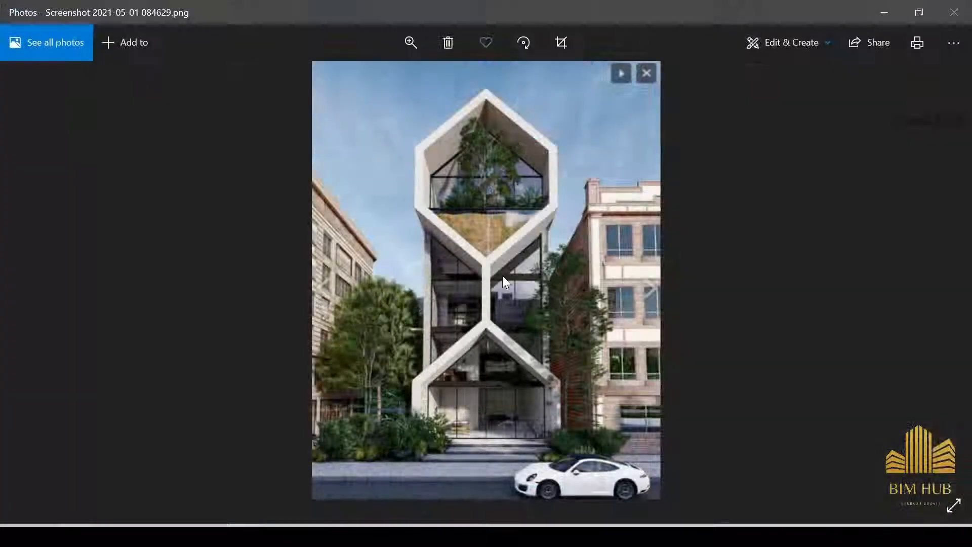
pyautogui.scroll(2, 512, 365)
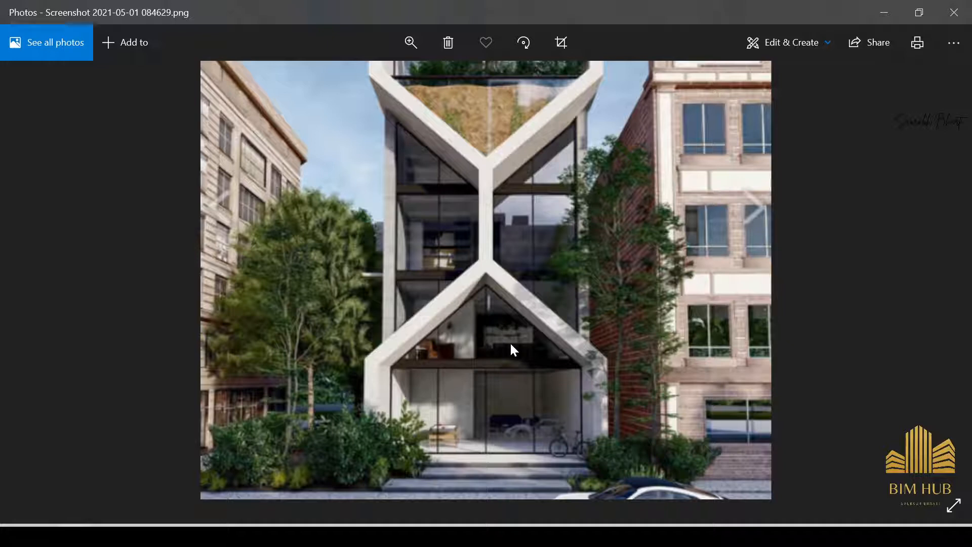
# Step: Leave the reference photo for Revit and open the Level 2 floor plan at the copied bedroom
pyautogui.click(892, 15)
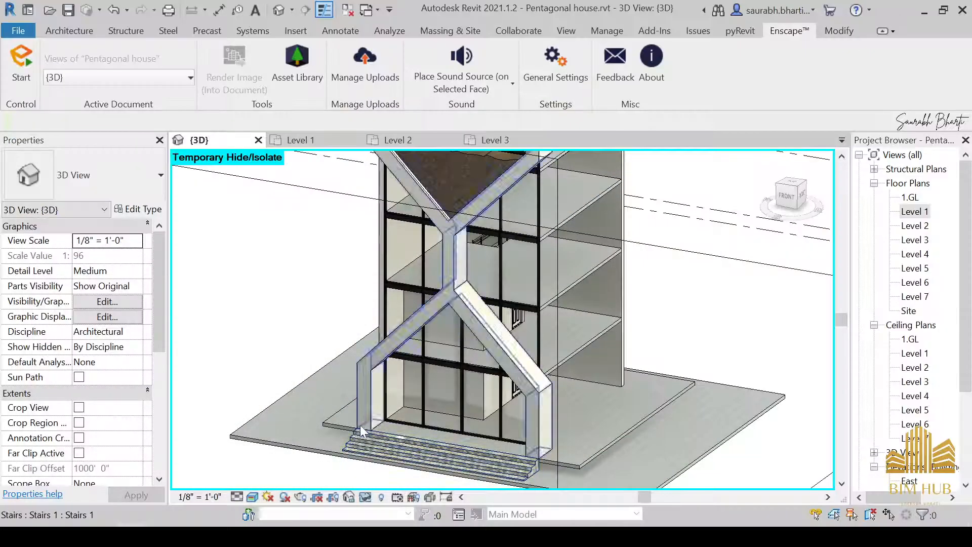
pyautogui.scroll(-3, 360, 424)
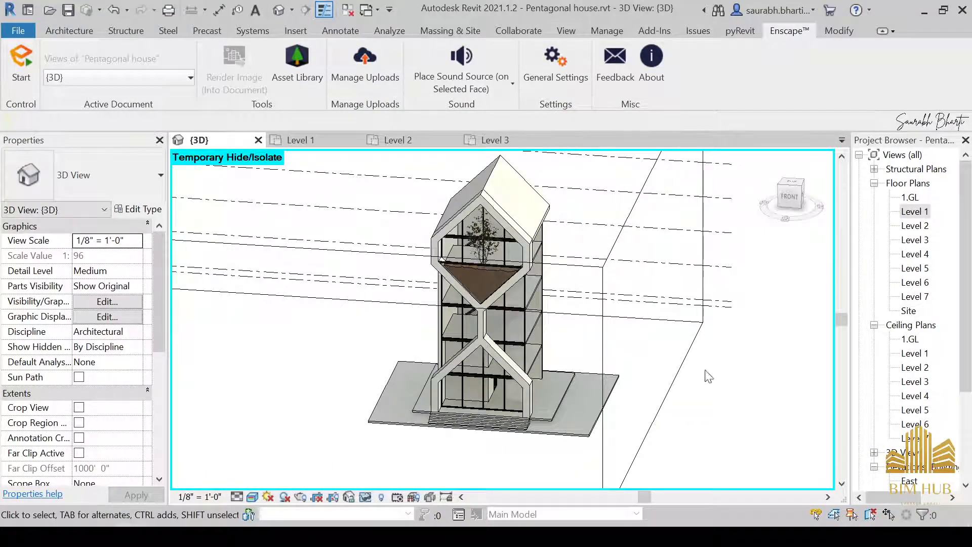
pyautogui.doubleClick(916, 225)
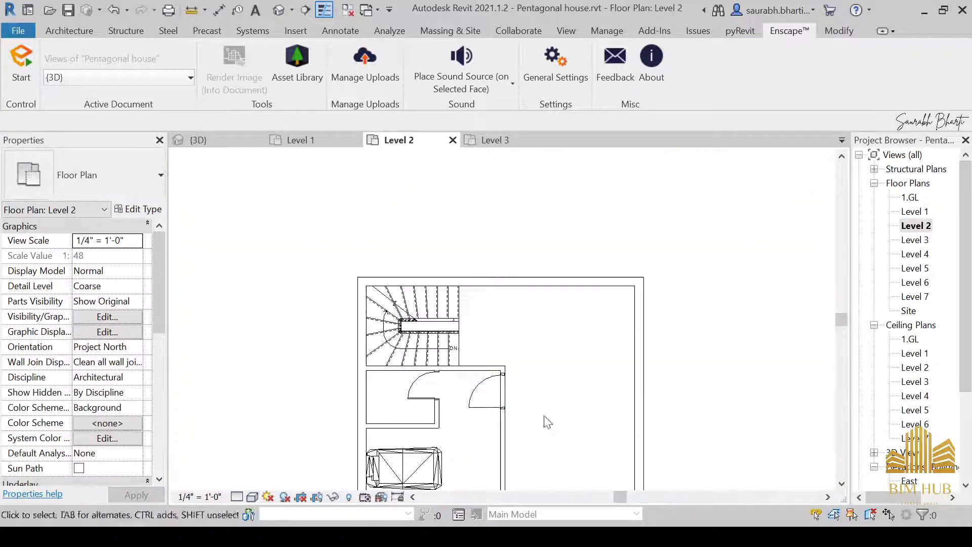
pyautogui.moveTo(547, 421); pyautogui.dragTo(505, 323, button='middle')
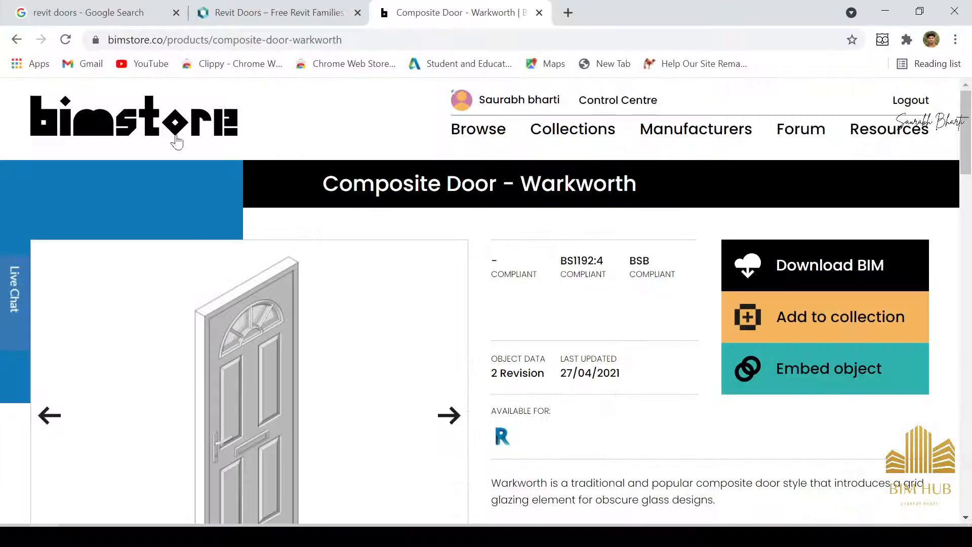
# Step: Switch to the browser and search Google for "modular kitchen"
pyautogui.click(310, 12)
pyautogui.click(123, 12)
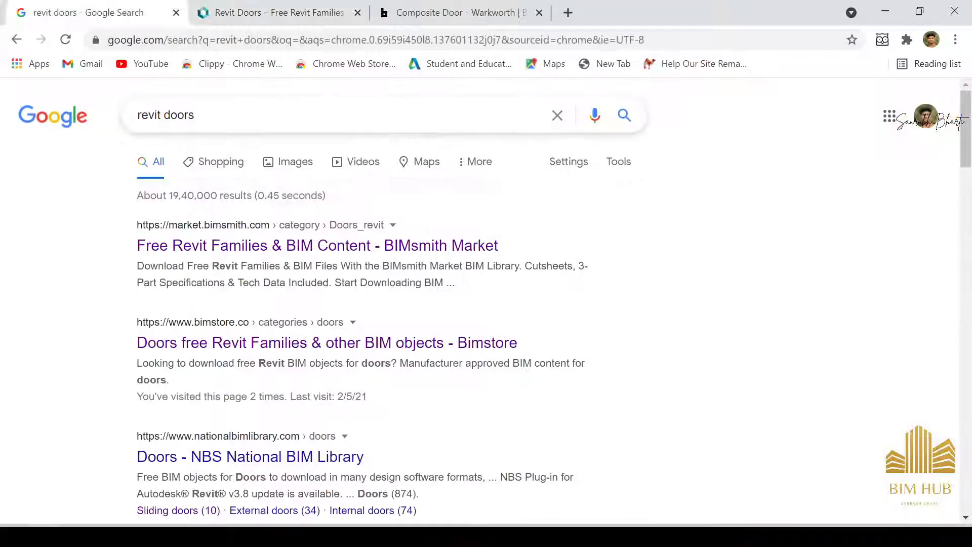
pyautogui.click(556, 115)
pyautogui.write('mod')
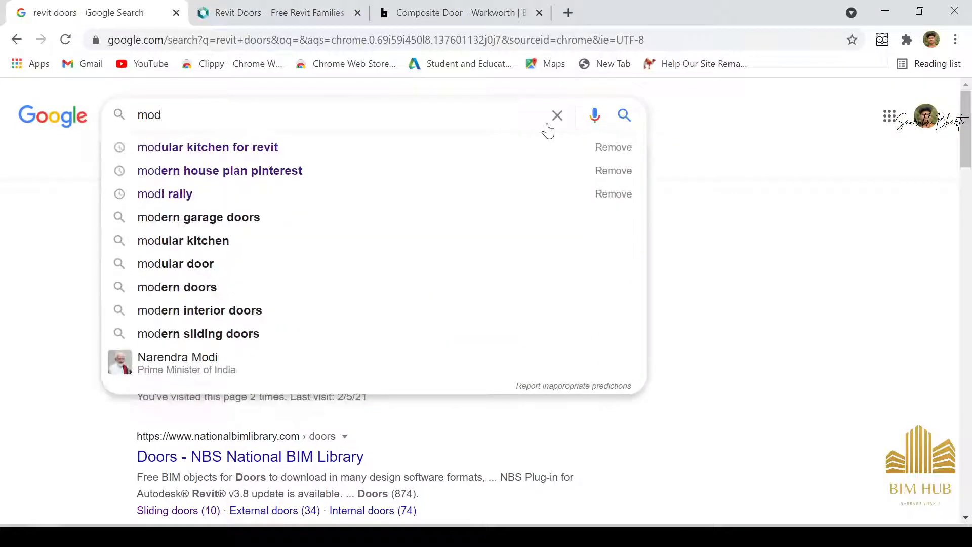
pyautogui.write('ular kitchen')
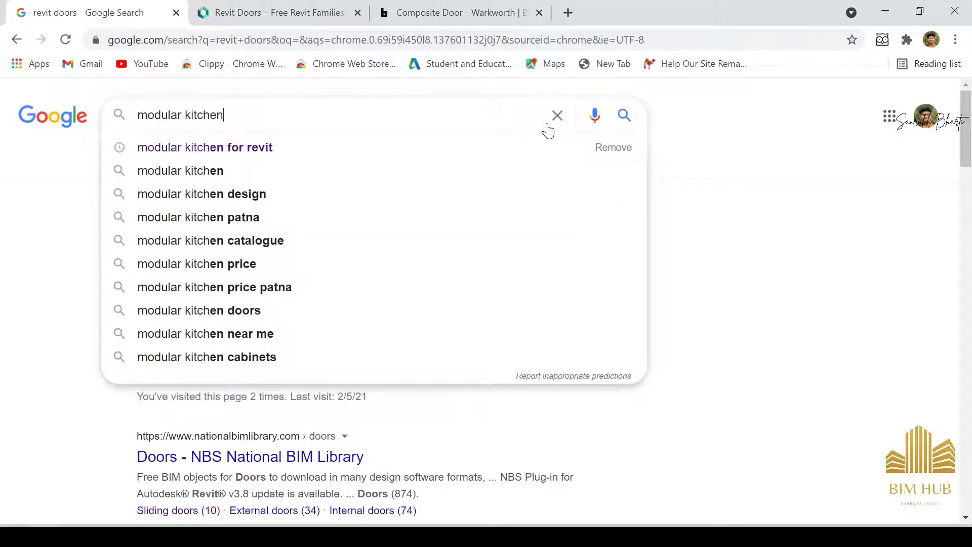
pyautogui.press('Return')
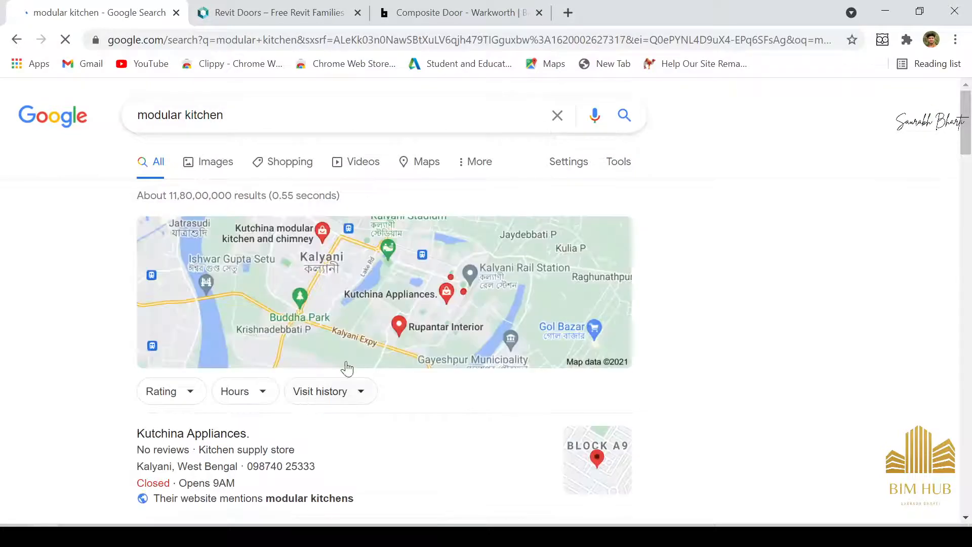
# Step: Refine the search to "modular kitchen for revit" and open the L-SHAPED KITCHEN (Marbodal) result in a new tab
pyautogui.scroll(-5, 345, 349)
pyautogui.scroll(5, 345, 342)
pyautogui.click(227, 115)
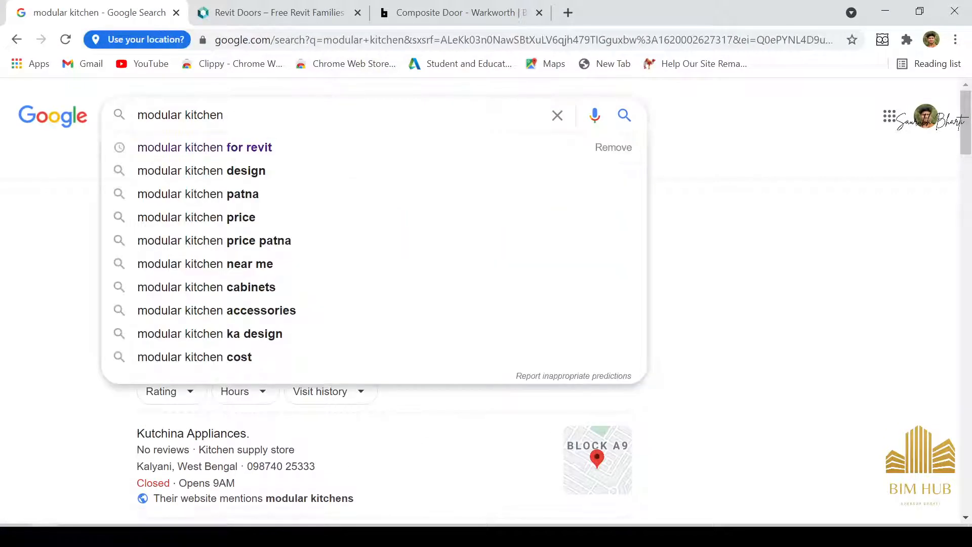
pyautogui.click(314, 148)
pyautogui.scroll(-2, 506, 253)
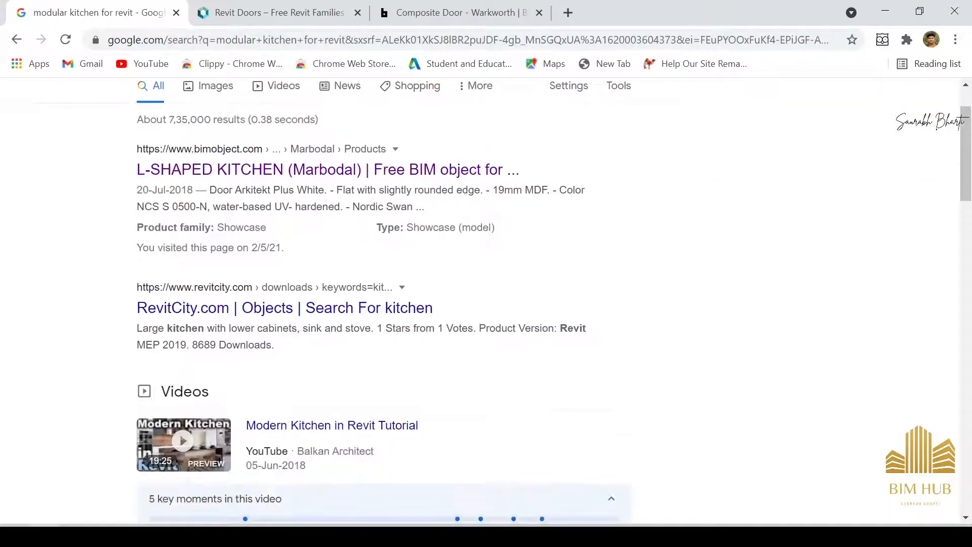
pyautogui.rightClick(339, 175)
pyautogui.click(374, 184)
# Step: Compare the Marbodal kitchen page with the CADblocksfree kitchen design layout Revit model, and close the CADblocksfree page
pyautogui.scroll(-12, 299, 329)
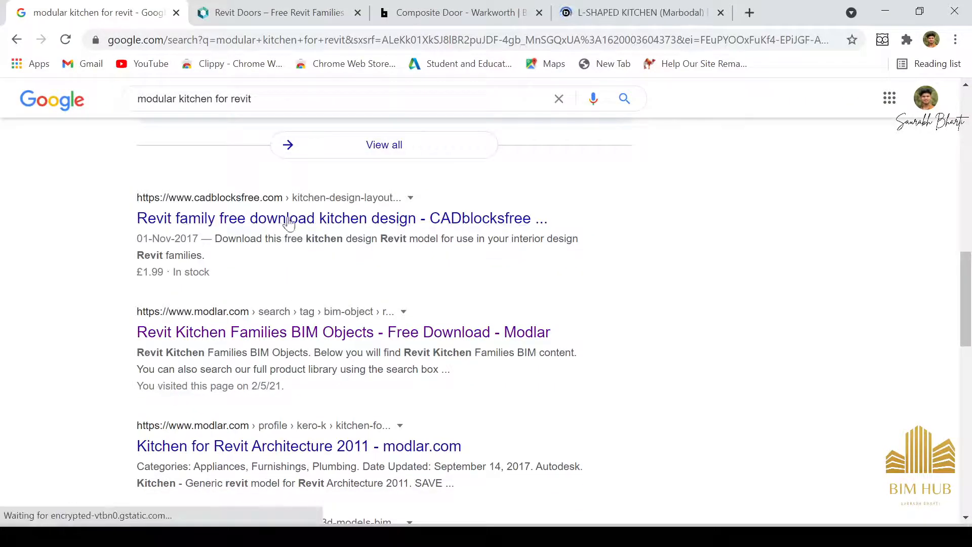
pyautogui.click(292, 211)
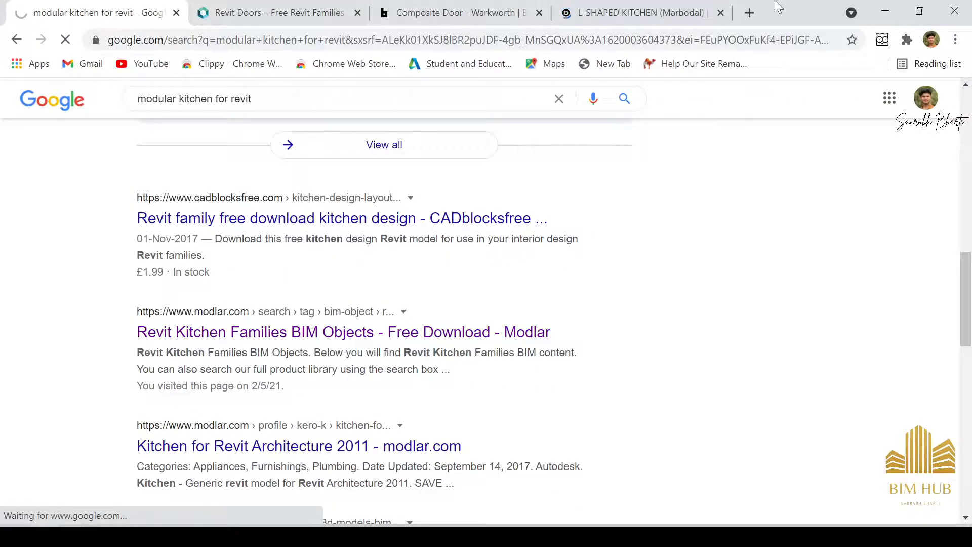
pyautogui.click(699, 14)
pyautogui.scroll(-5, 315, 340)
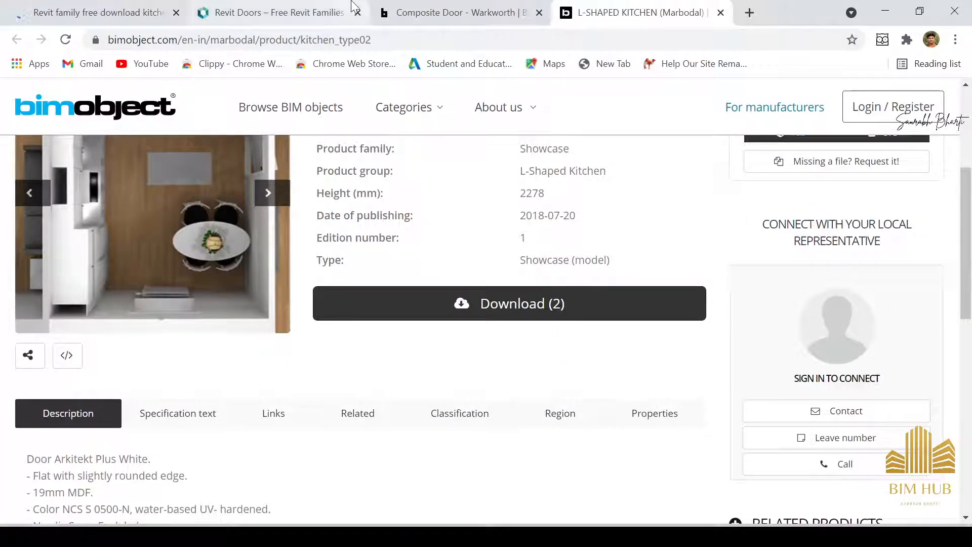
pyautogui.click(81, 7)
pyautogui.scroll(-7, 473, 341)
pyautogui.scroll(4, 474, 338)
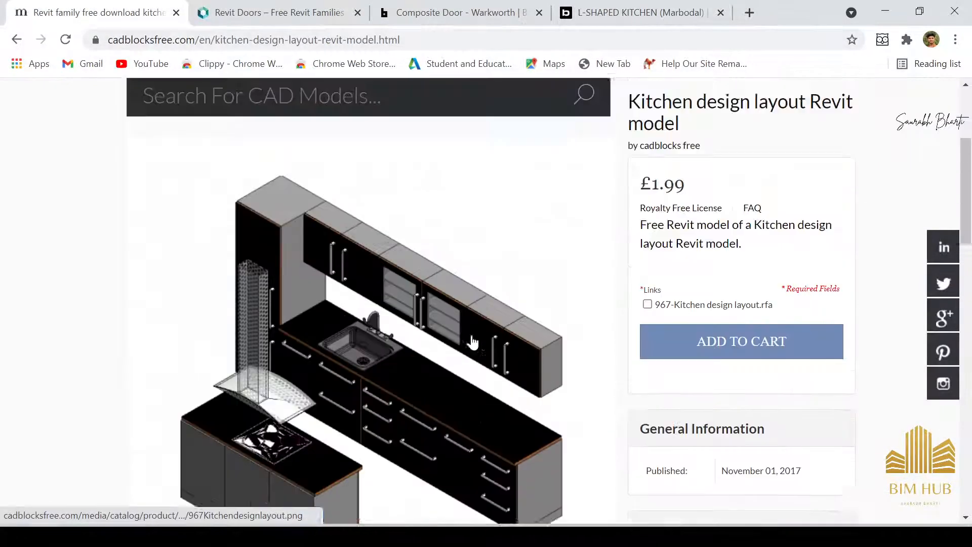
pyautogui.scroll(-6, 285, 348)
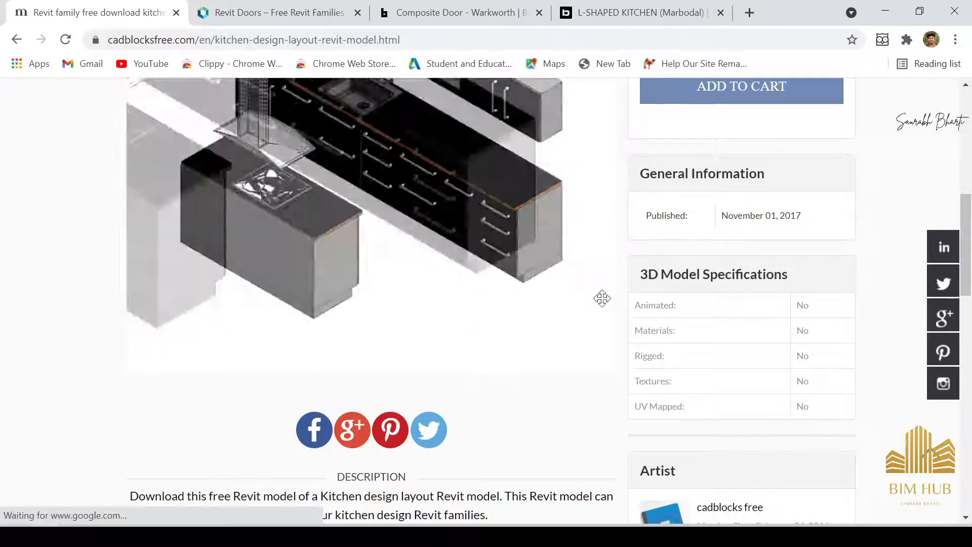
pyautogui.scroll(6, 601, 297)
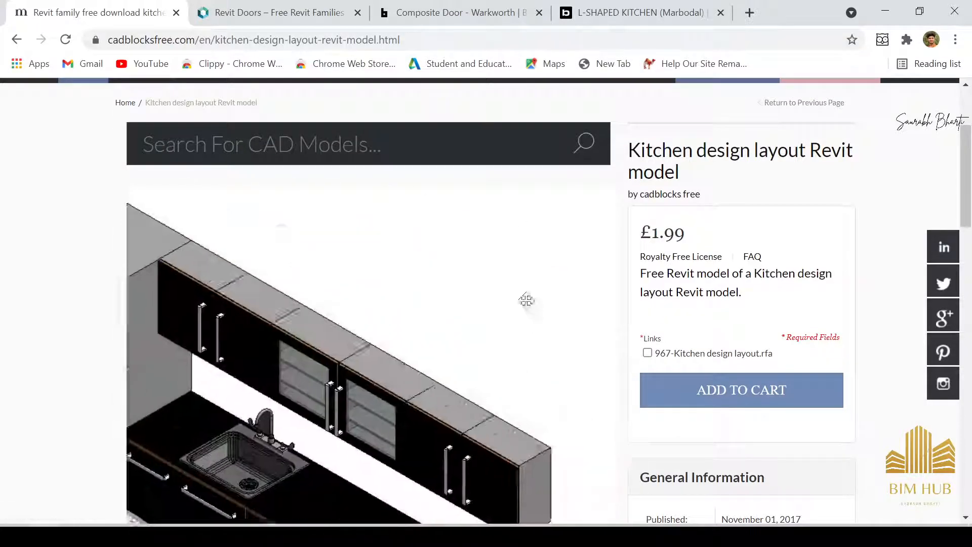
pyautogui.click(176, 12)
# Step: Request the Revit download Showcase_Marbodal_L-Shaped-Kitchen_Kitchen_Type02.rvt from the BIMobject L-shaped kitchen page
pyautogui.click(273, 12)
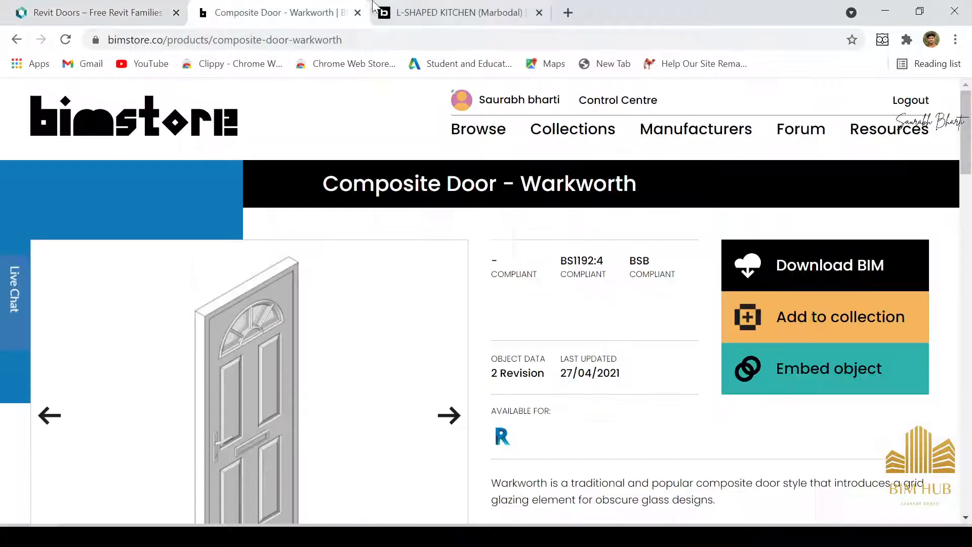
pyautogui.click(487, 7)
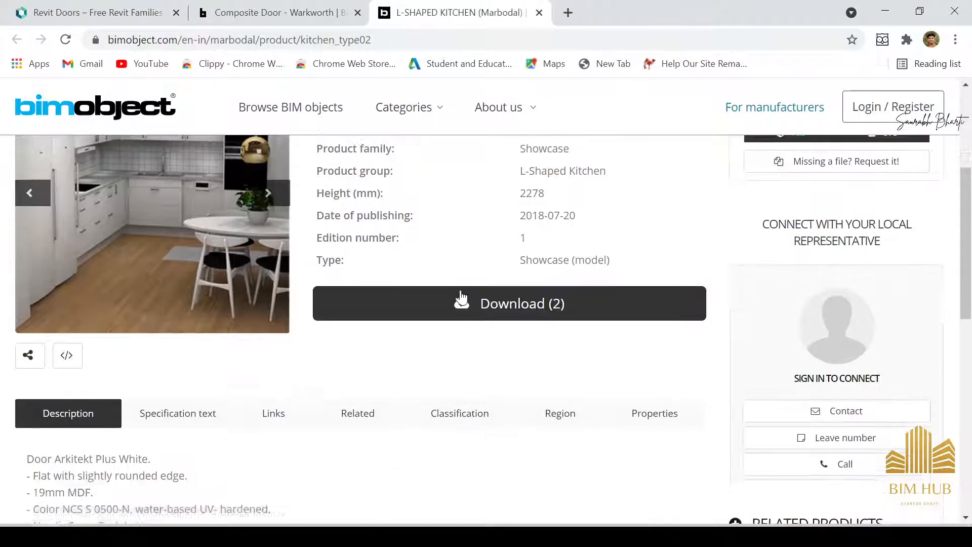
pyautogui.click(339, 308)
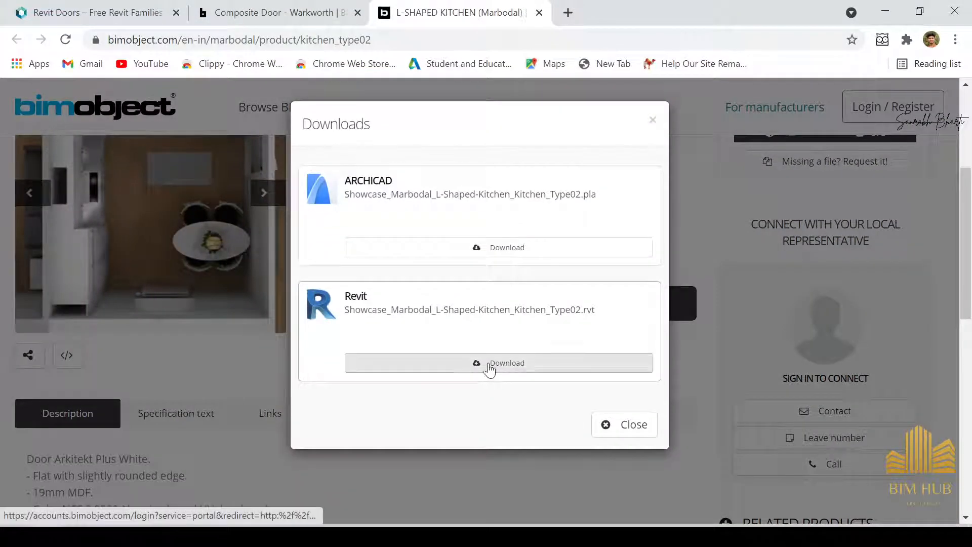
pyautogui.click(499, 363)
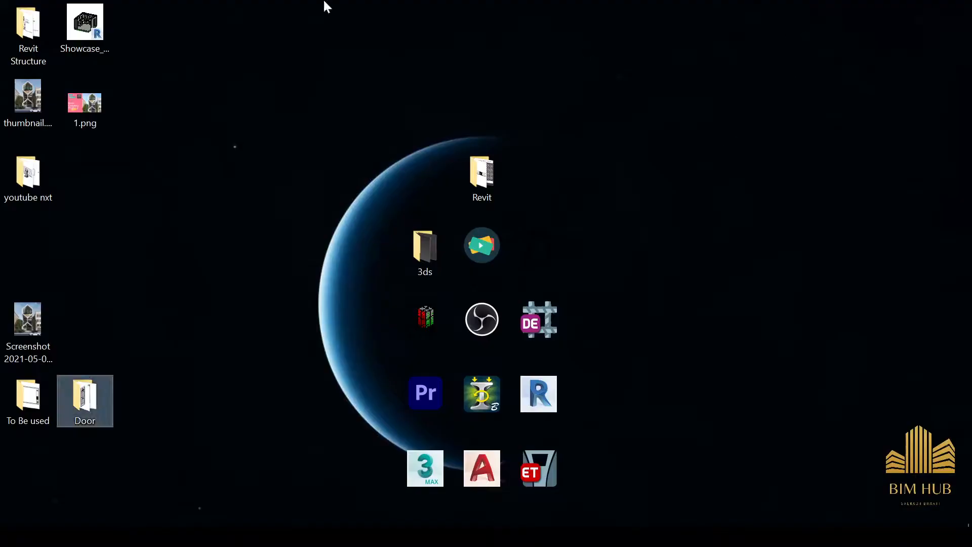
pyautogui.click(98, 33)
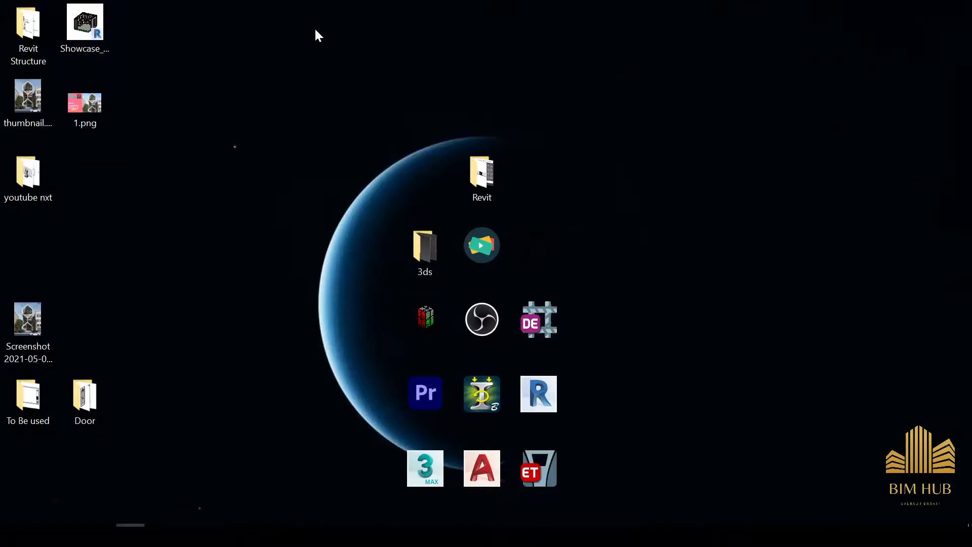
pyautogui.click(108, 53)
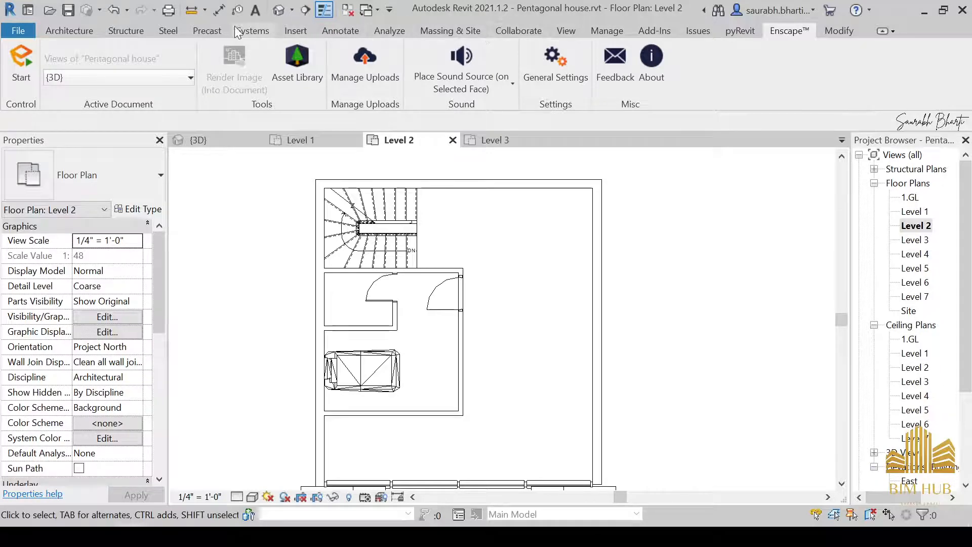
pyautogui.click(294, 32)
pyautogui.click(590, 75)
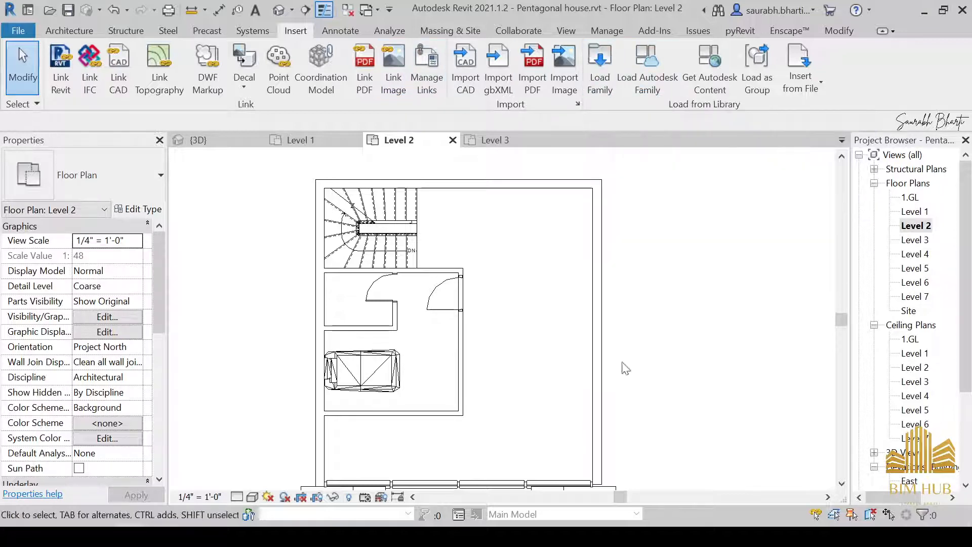
pyautogui.scroll(-2, 661, 330)
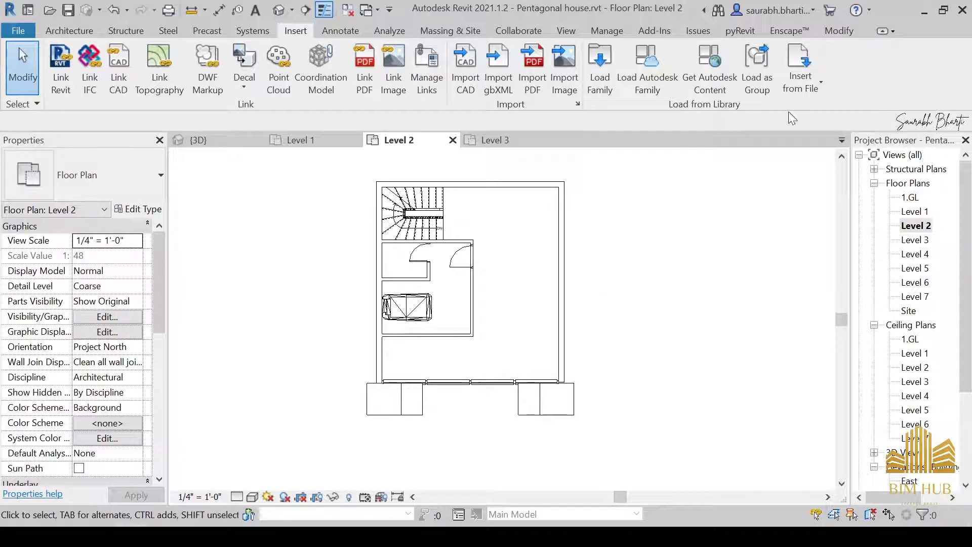
pyautogui.click(795, 90)
pyautogui.click(720, 293)
pyautogui.click(65, 31)
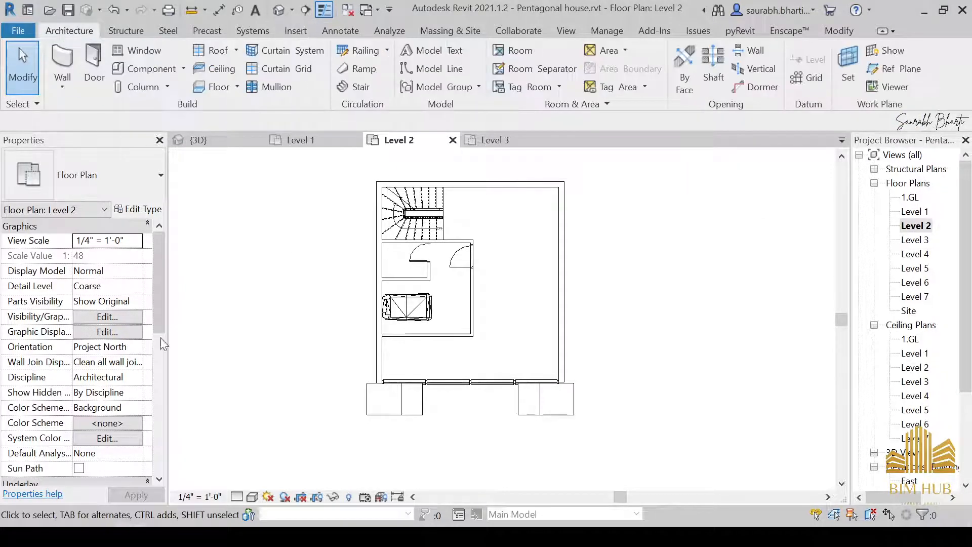
# Step: Open the Showcase_Marbodal L-shaped kitchen file from the desktop in Revit
pyautogui.click(925, 10)
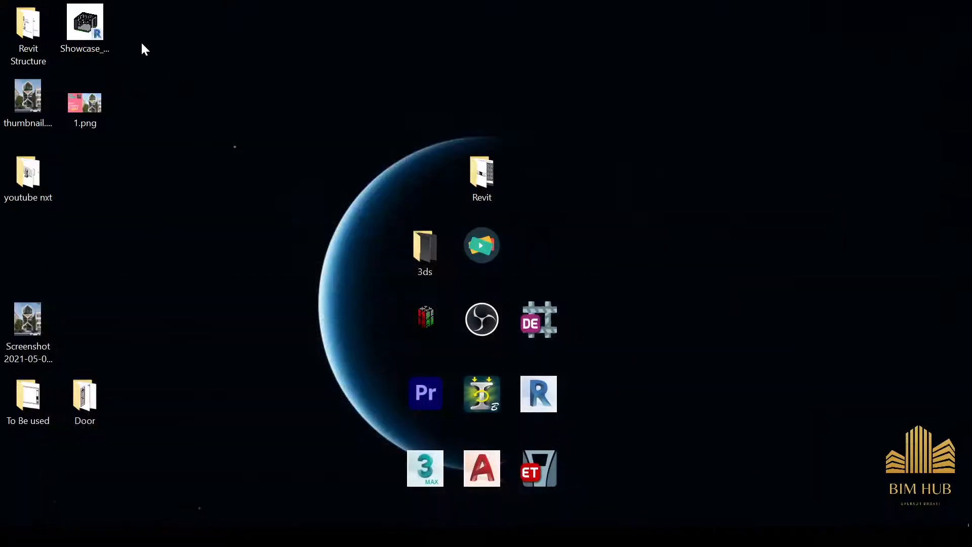
pyautogui.moveTo(85, 22); pyautogui.dragTo(172, 504)
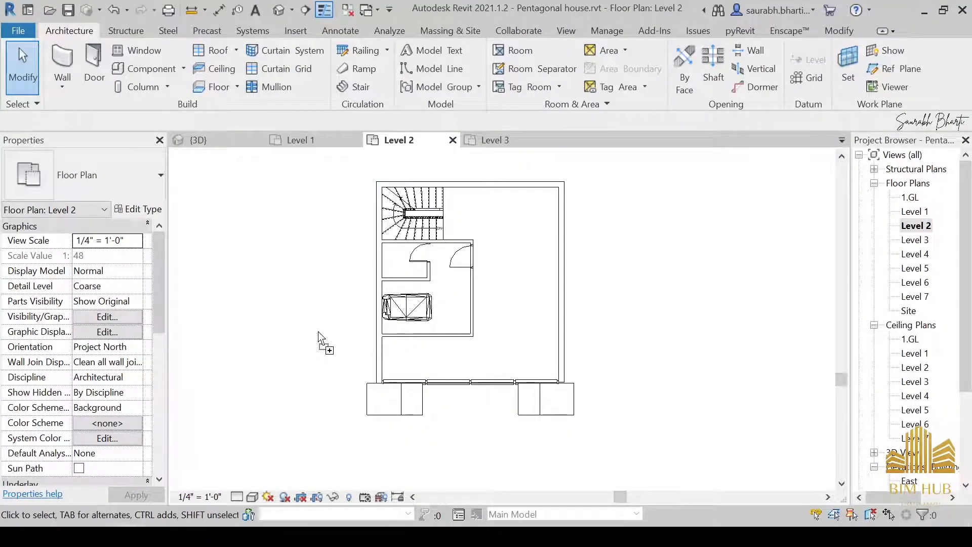
pyautogui.moveTo(318, 333); pyautogui.dragTo(320, 335)
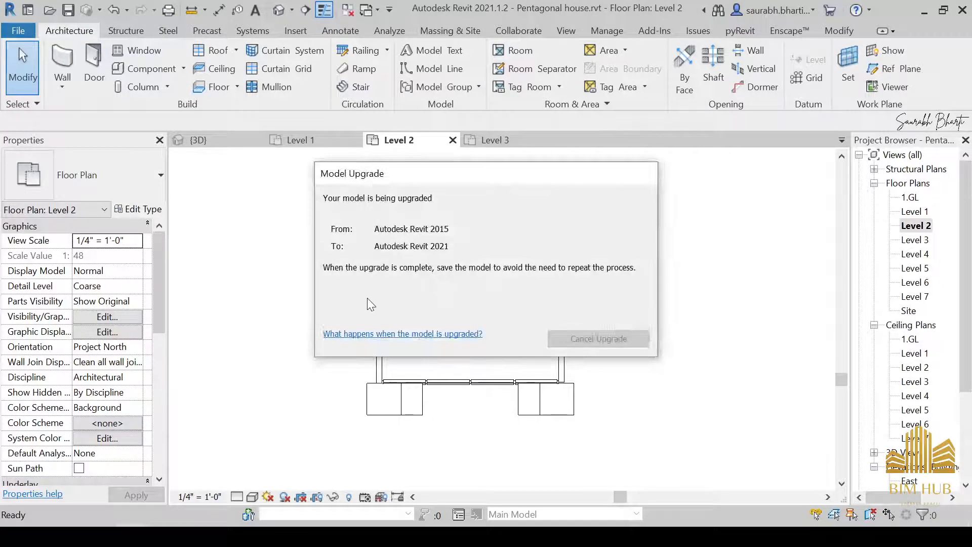
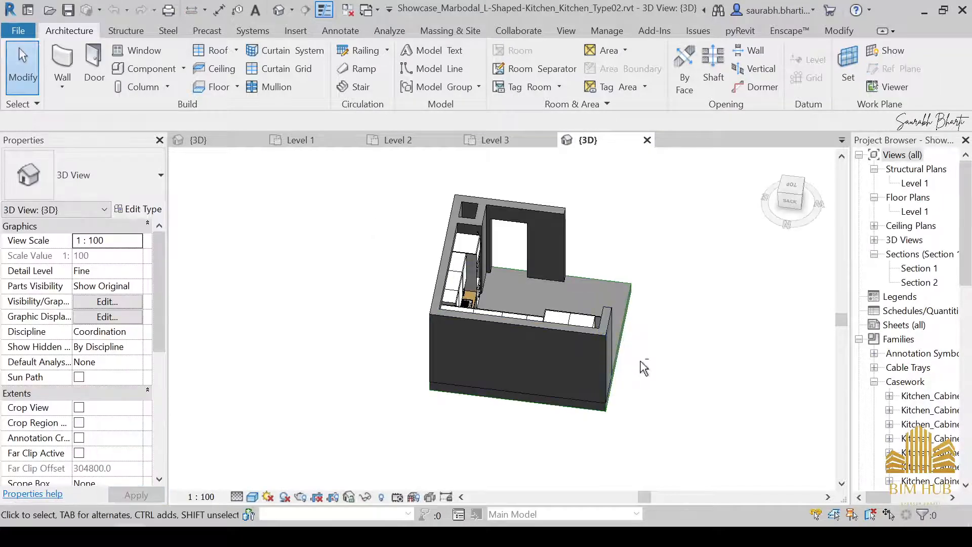
# Step: Delete the front wall containing the doorway opening from the kitchen model
pyautogui.keyDown('shift'); pyautogui.moveTo(642, 365); pyautogui.dragTo(491, 330, button='middle'); pyautogui.keyUp('shift')
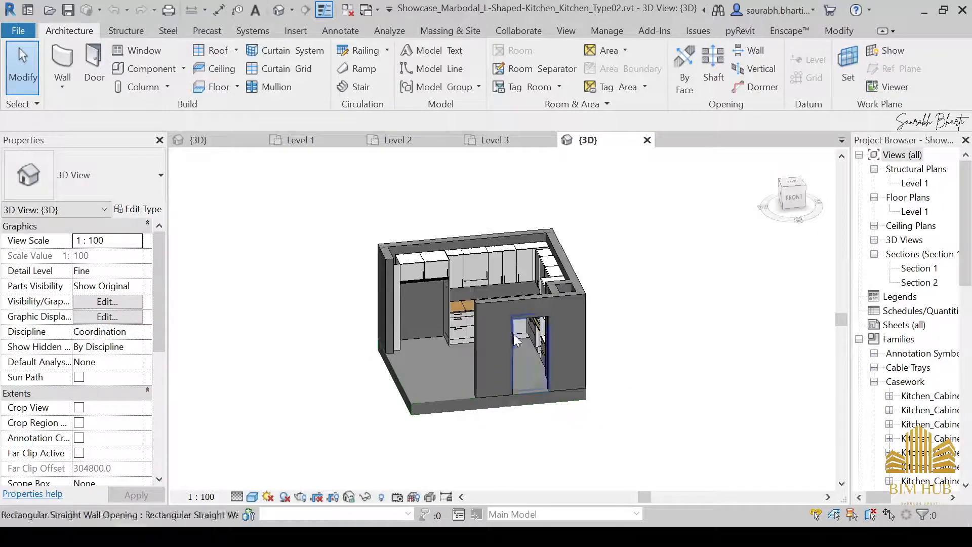
pyautogui.click(512, 303)
pyautogui.keyDown('shift'); pyautogui.moveTo(406, 329); pyautogui.dragTo(537, 382, button='middle'); pyautogui.keyUp('shift')
pyautogui.press('Delete')
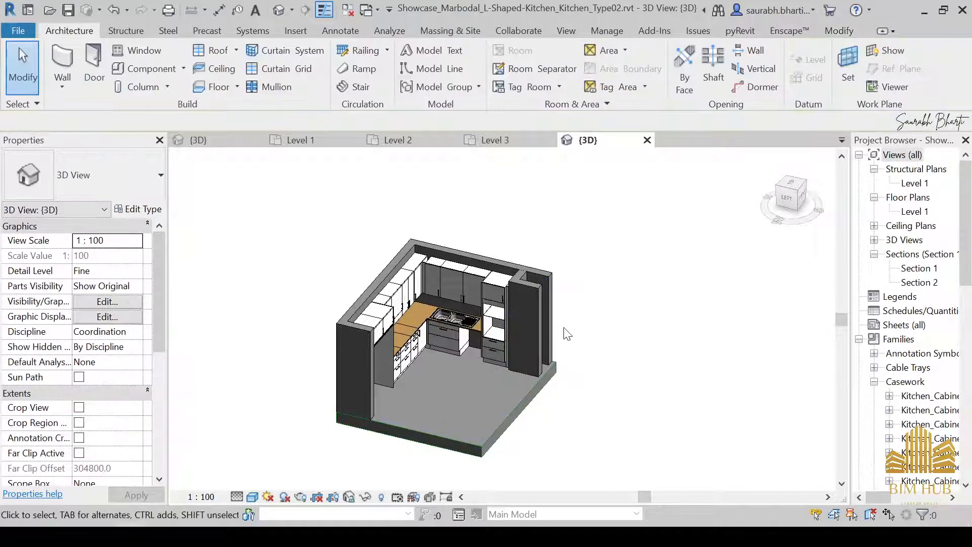
# Step: Delete the wall behind the sink-side cabinets and the short stub walls beside the tall oven cabinet
pyautogui.click(540, 302)
pyautogui.press('Escape')
pyautogui.click(545, 280)
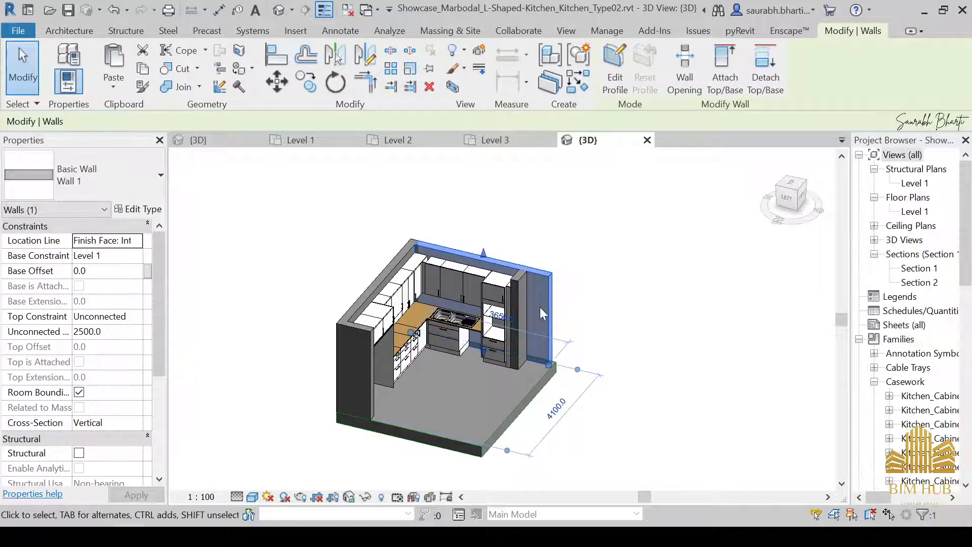
pyautogui.press('Escape')
pyautogui.click(522, 281)
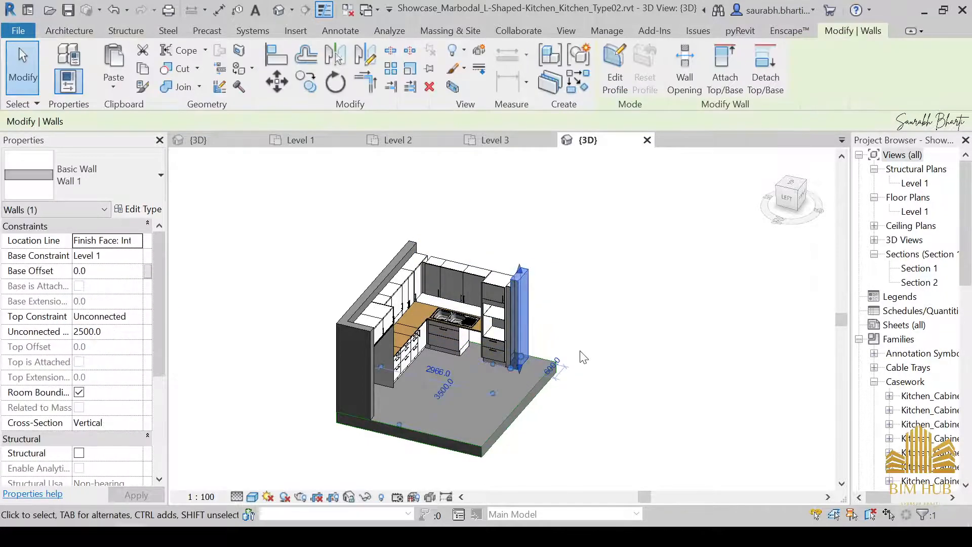
pyautogui.press('Delete')
# Step: Delete the short end wall at the open end of the long cabinet run
pyautogui.keyDown('shift'); pyautogui.moveTo(582, 377); pyautogui.dragTo(388, 372, button='middle'); pyautogui.keyUp('shift')
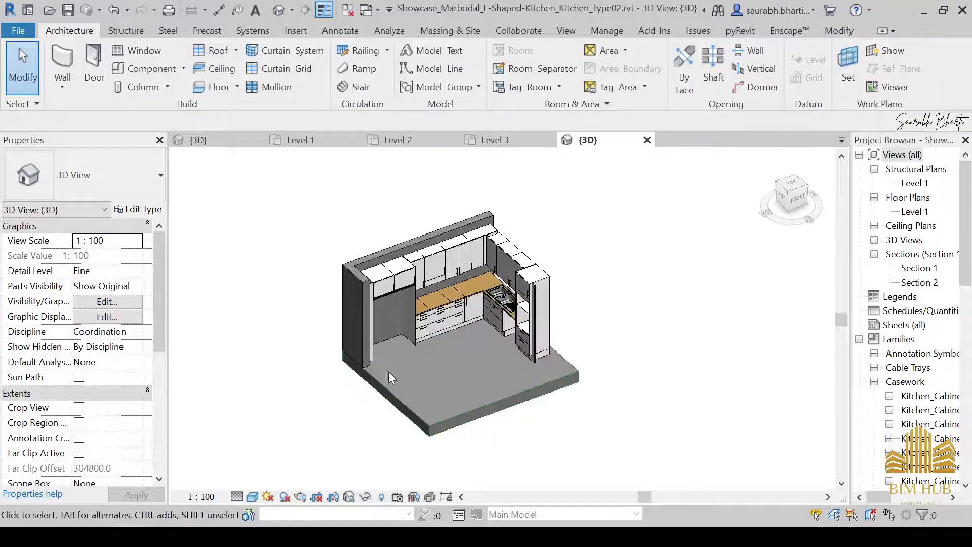
pyautogui.scroll(4, 367, 289)
pyautogui.click(367, 286)
pyautogui.press('Delete')
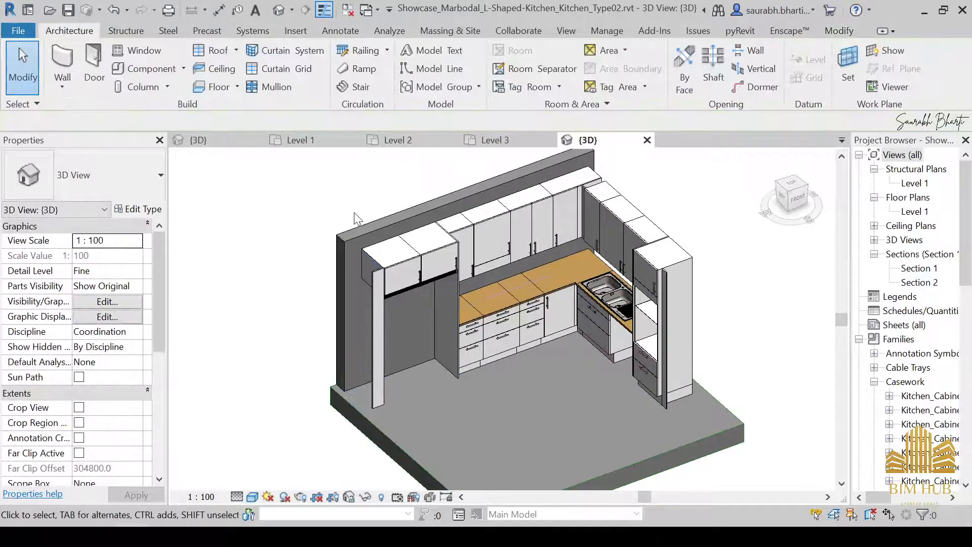
# Step: Delete the long back wall, the tall filler panel and the overhead cabinets at the open end of the kitchen run
pyautogui.click(366, 226)
pyautogui.press('Delete')
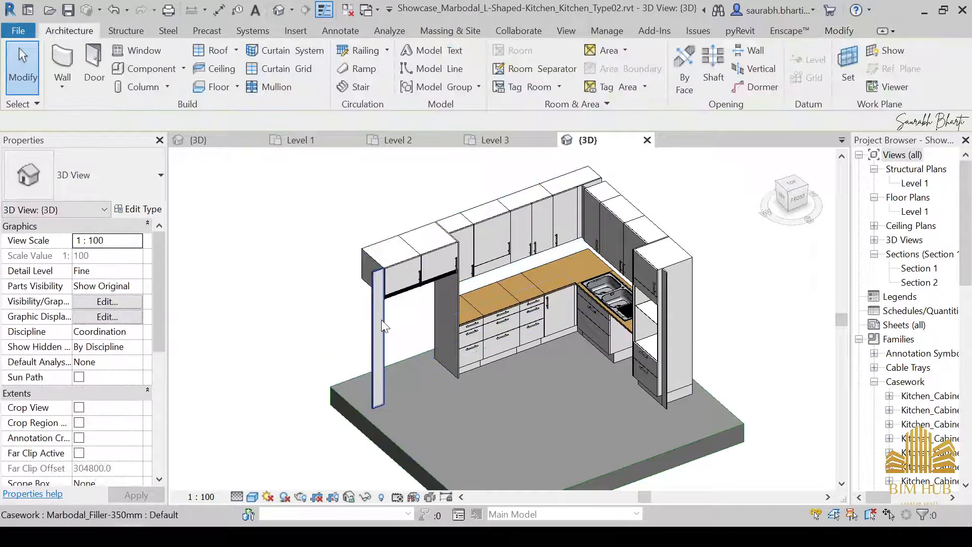
pyautogui.click(381, 320)
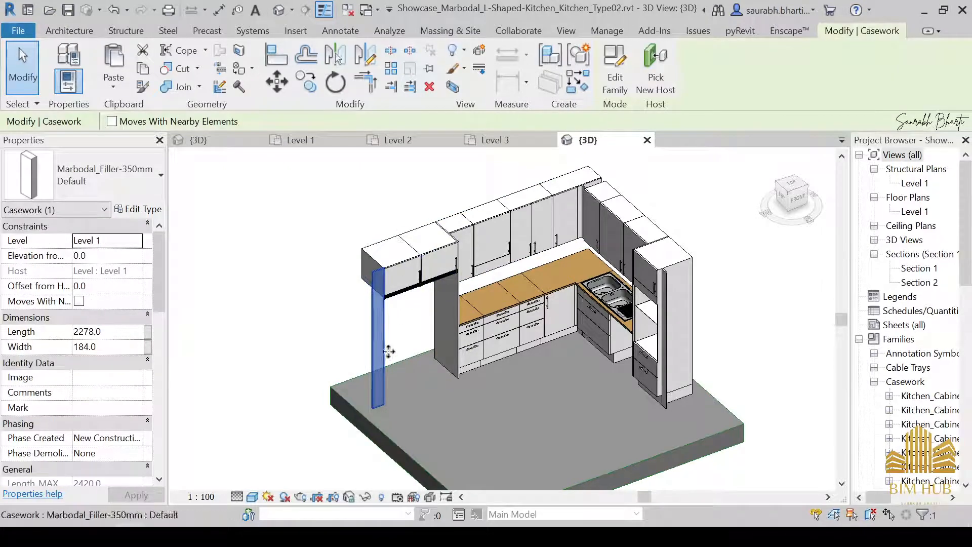
pyautogui.press('Delete')
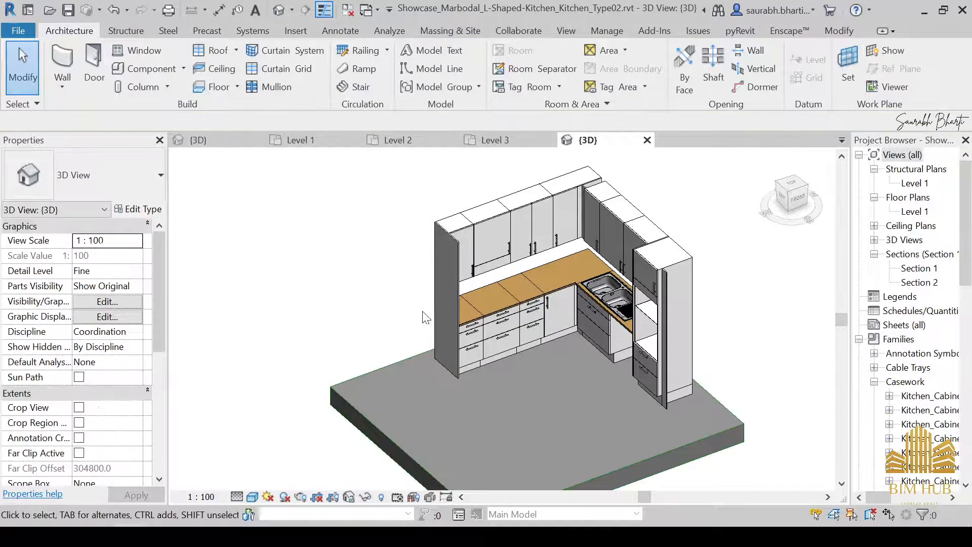
# Step: Delete the floor slab beneath the kitchen cabinets
pyautogui.moveTo(483, 360); pyautogui.dragTo(492, 176, button='middle')
pyautogui.click(490, 332)
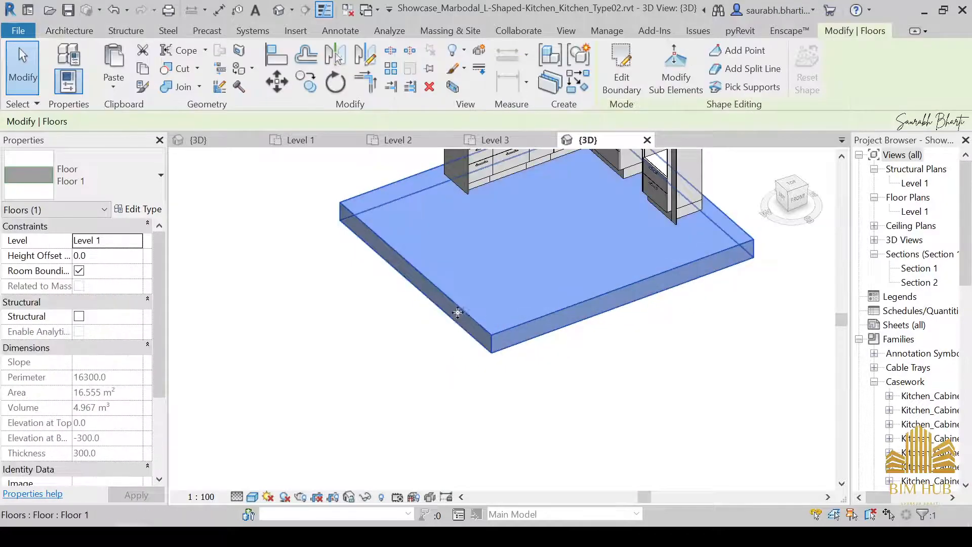
pyautogui.press('Delete')
# Step: Select all the remaining kitchen cabinets, worktops and fixtures in the 3D view and copy them to the clipboard
pyautogui.scroll(-3, 475, 317)
pyautogui.moveTo(533, 298); pyautogui.dragTo(478, 430, button='middle')
pyautogui.keyDown('shift'); pyautogui.moveTo(525, 416); pyautogui.dragTo(562, 392, button='middle'); pyautogui.keyUp('shift')
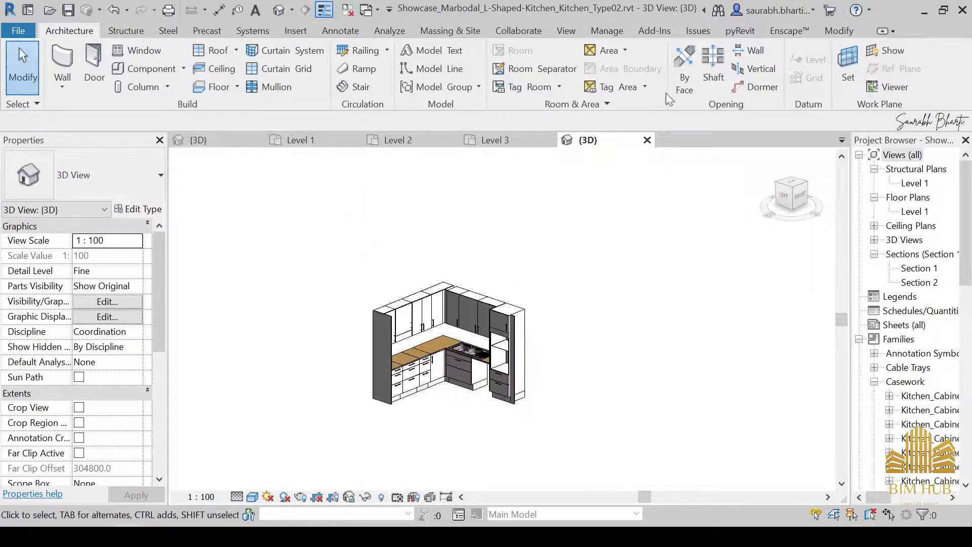
pyautogui.moveTo(300, 228); pyautogui.dragTo(655, 501)
pyautogui.scroll(1, 679, 372)
pyautogui.press('Escape')
pyautogui.moveTo(311, 188); pyautogui.dragTo(711, 497)
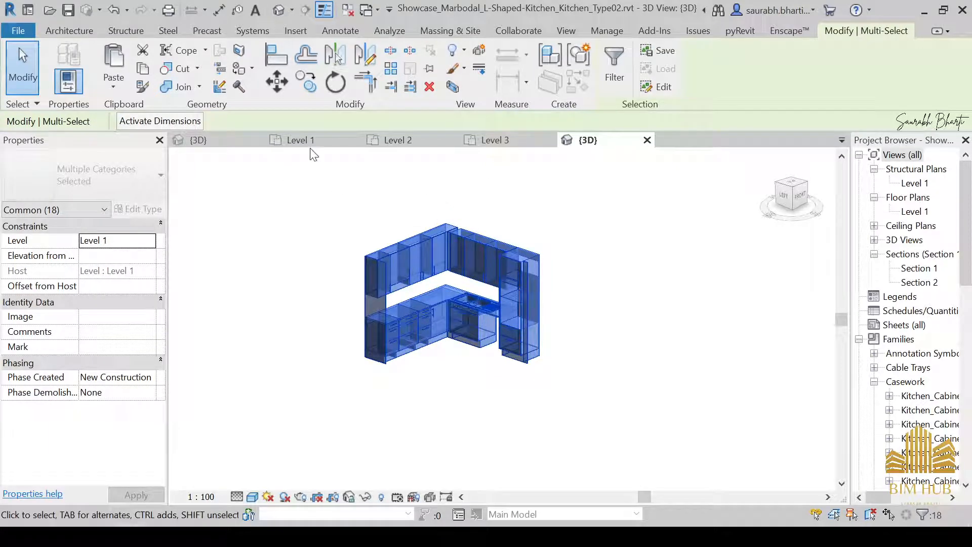
# Step: Paste the copied kitchen into the Pentagonal house Level 2 floor plan near the north-east corner, accepting the duplicate types
pyautogui.click(422, 143)
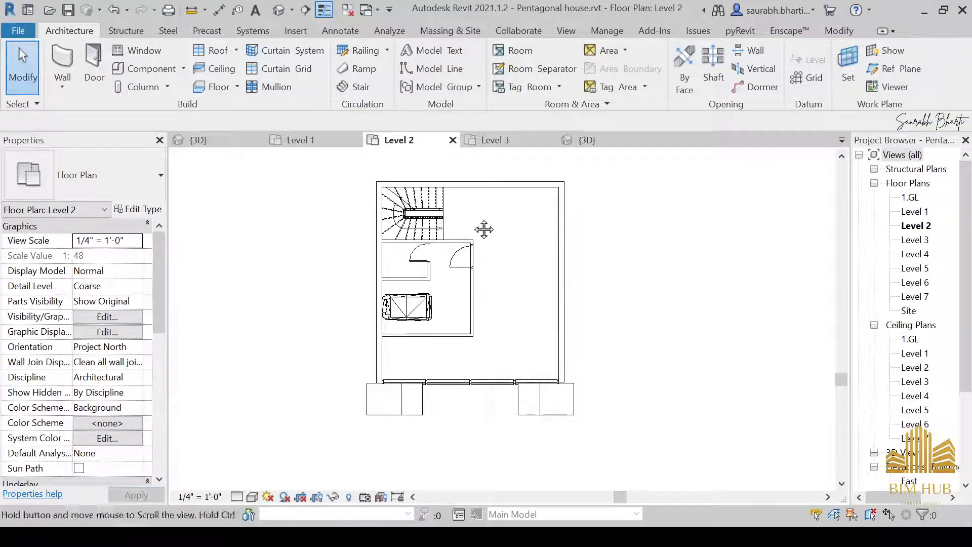
pyautogui.moveTo(484, 229); pyautogui.dragTo(454, 272, button='middle')
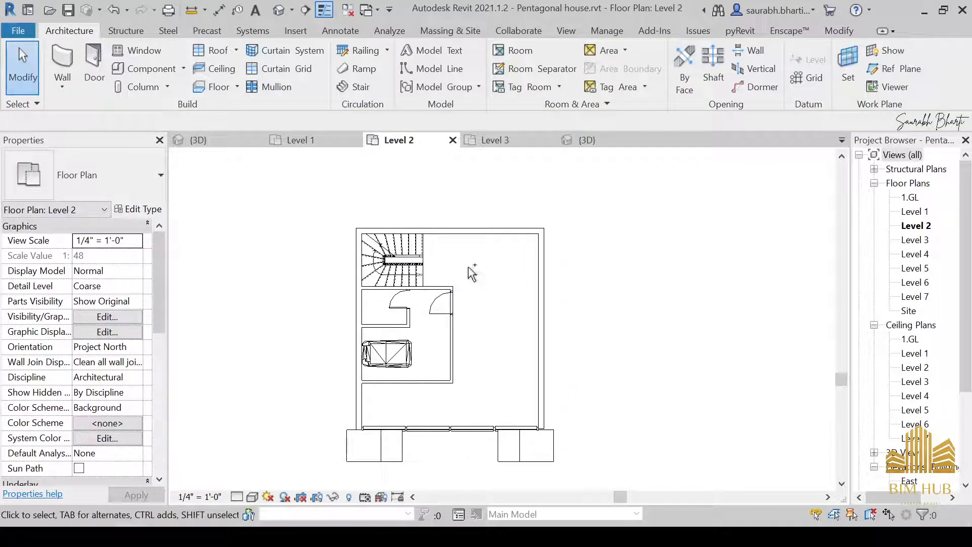
pyautogui.hotkey('ctrl', 'v')
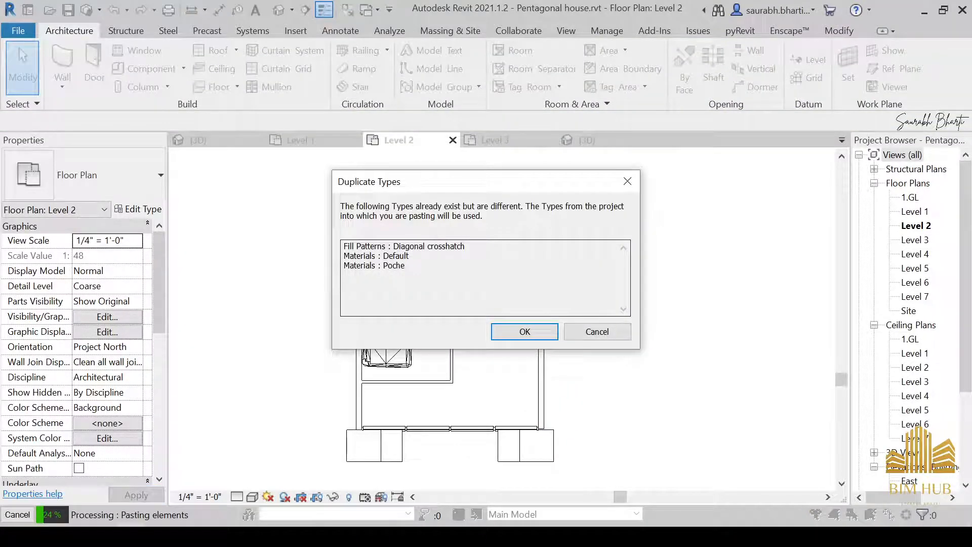
pyautogui.moveTo(357, 246); pyautogui.dragTo(404, 265)
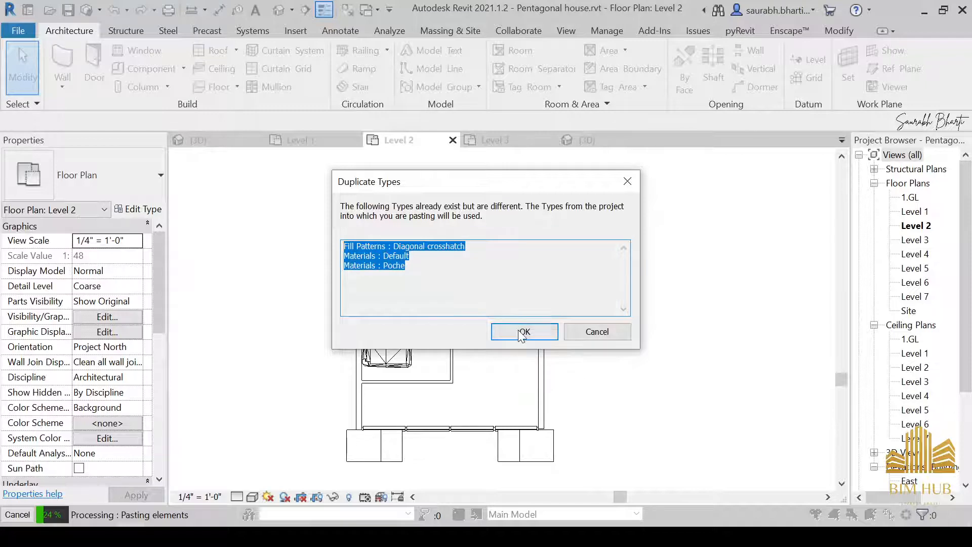
pyautogui.click(522, 333)
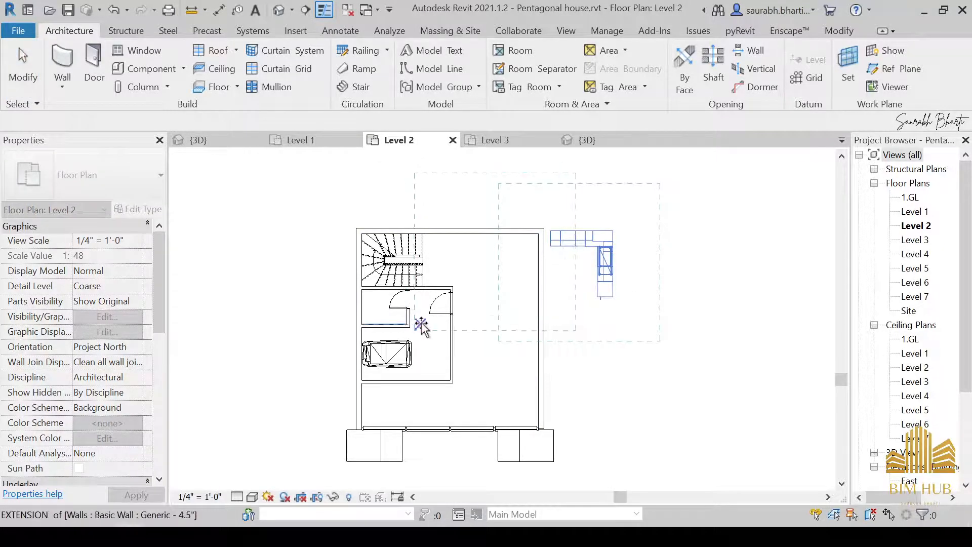
pyautogui.click(340, 315)
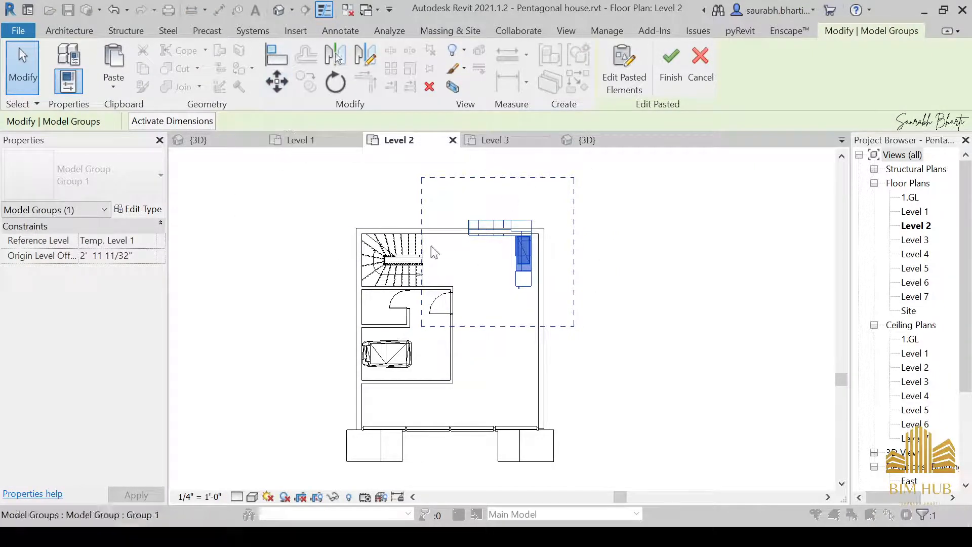
# Step: Move the pasted kitchen so its outer corner meets the inside north-east corner of the room, and finish the paste
pyautogui.click(277, 80)
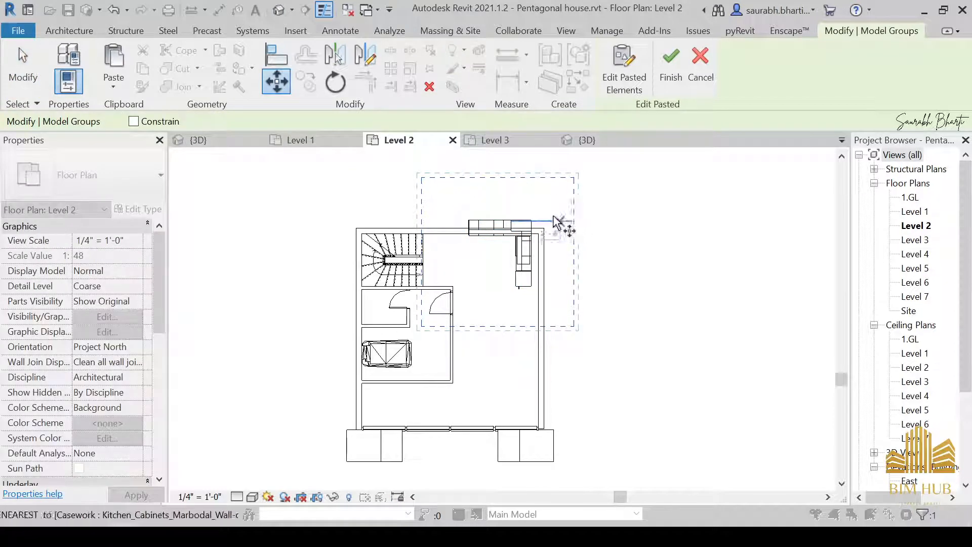
pyautogui.scroll(2, 530, 223)
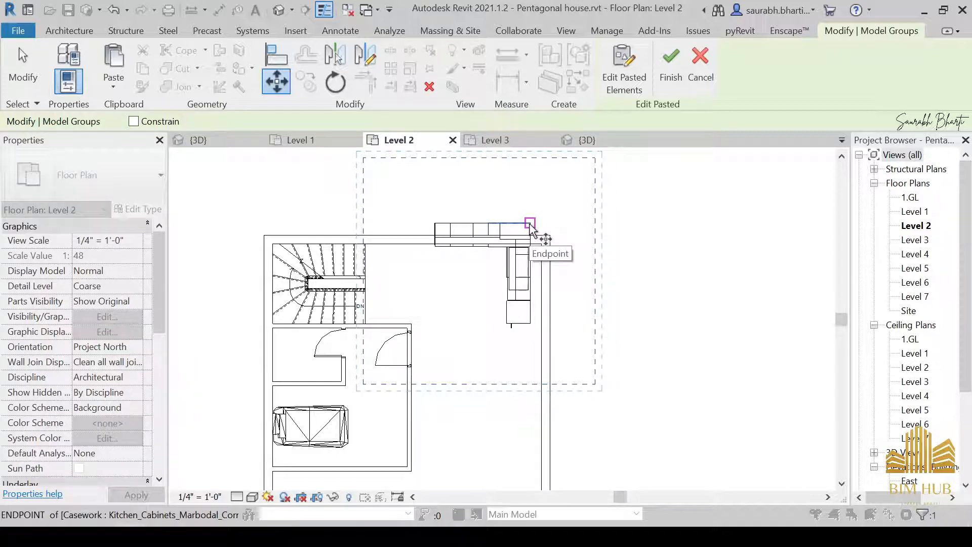
pyautogui.click(530, 223)
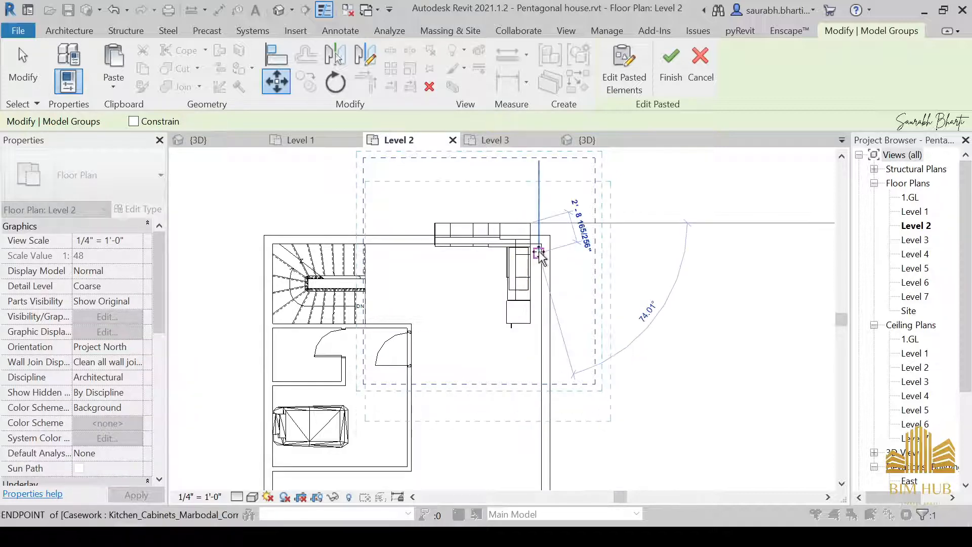
pyautogui.click(541, 245)
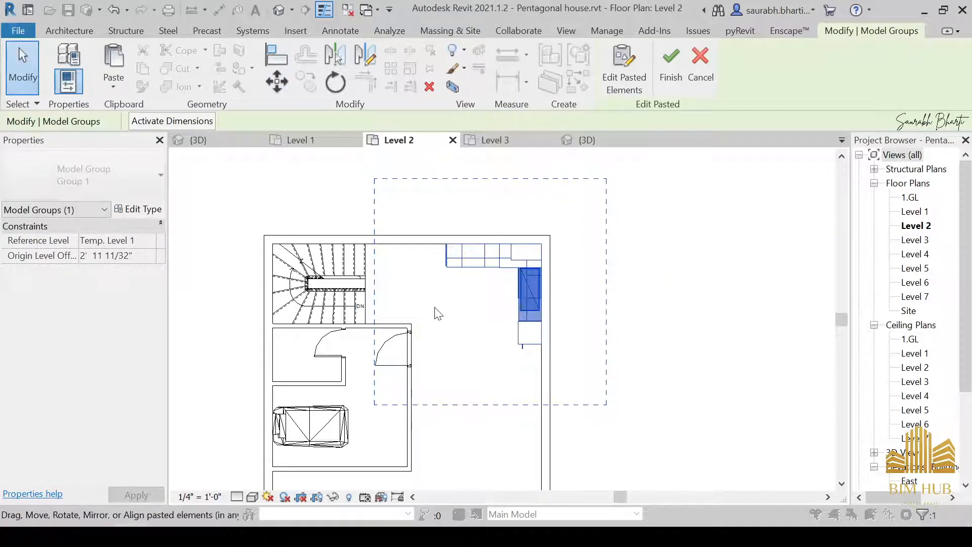
pyautogui.click(581, 317)
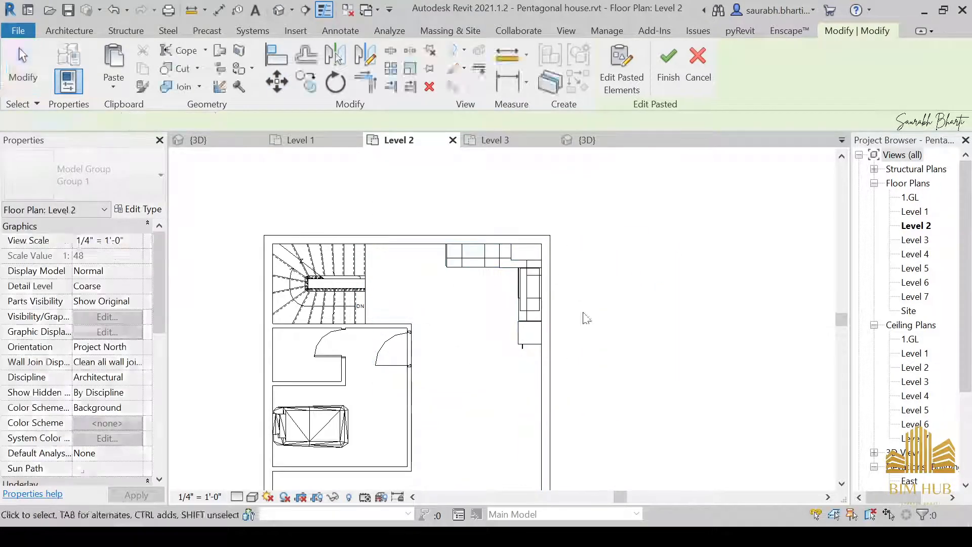
pyautogui.click(602, 272)
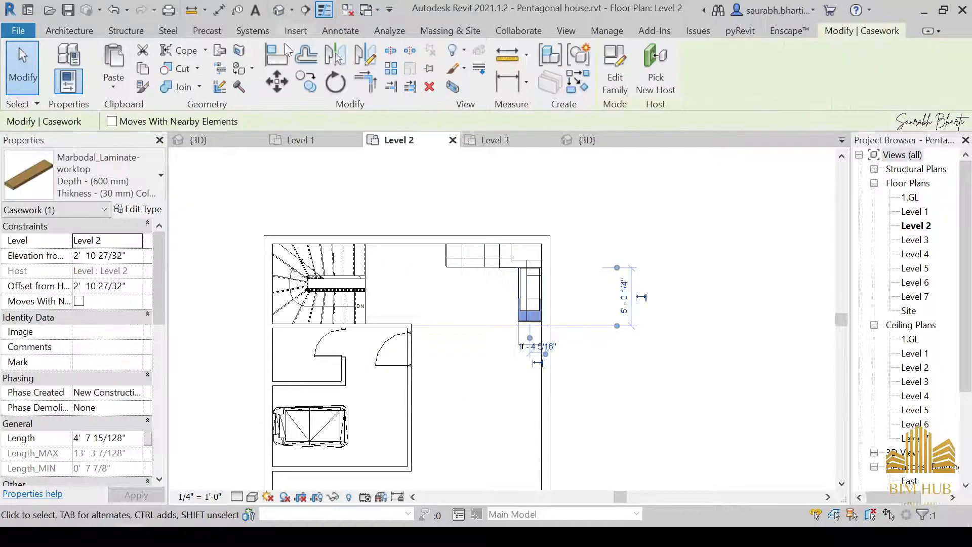
pyautogui.press('Escape')
# Step: Examine the placed kitchen inside the house in the 3D view
pyautogui.click(278, 10)
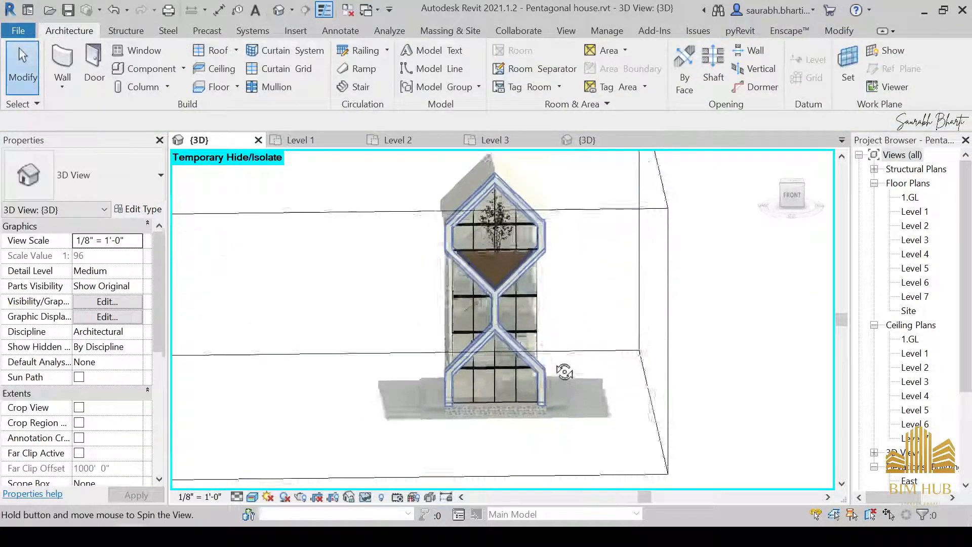
pyautogui.scroll(10, 564, 371)
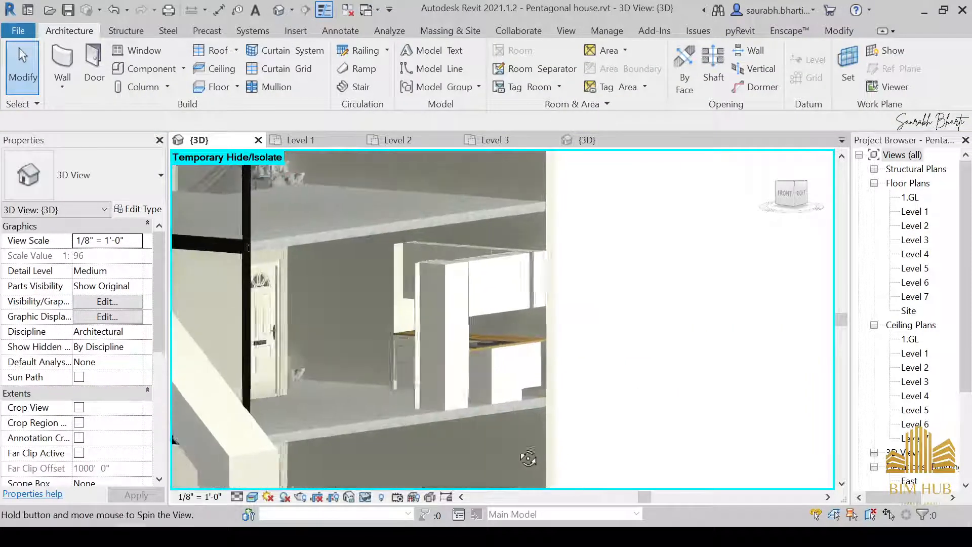
pyautogui.keyDown('shift'); pyautogui.moveTo(528, 458); pyautogui.dragTo(559, 479, button='middle'); pyautogui.keyUp('shift')
pyautogui.scroll(3, 416, 389)
pyautogui.keyDown('shift'); pyautogui.moveTo(357, 415); pyautogui.dragTo(444, 430, button='middle'); pyautogui.keyUp('shift')
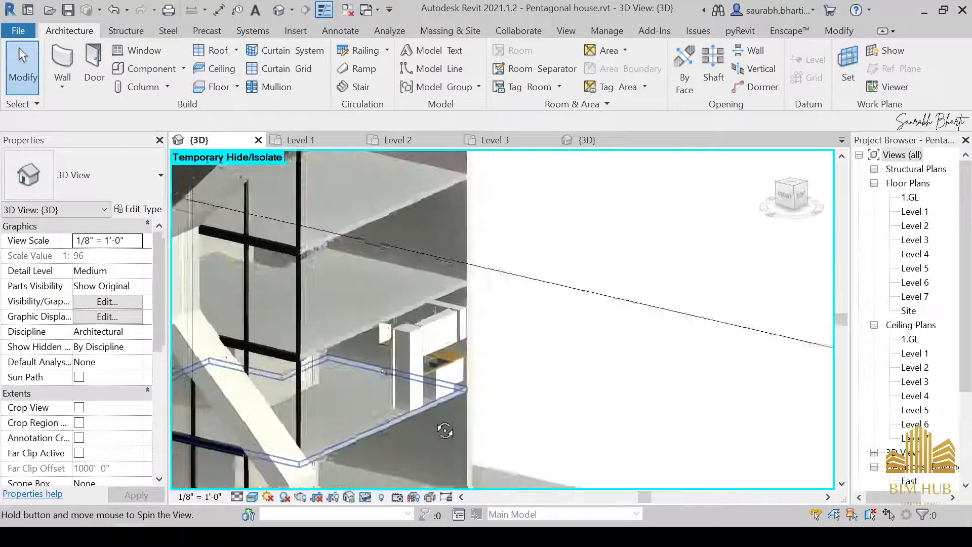
# Step: Turn off the section box in the house's 3D view
pyautogui.scroll(-10, 444, 430)
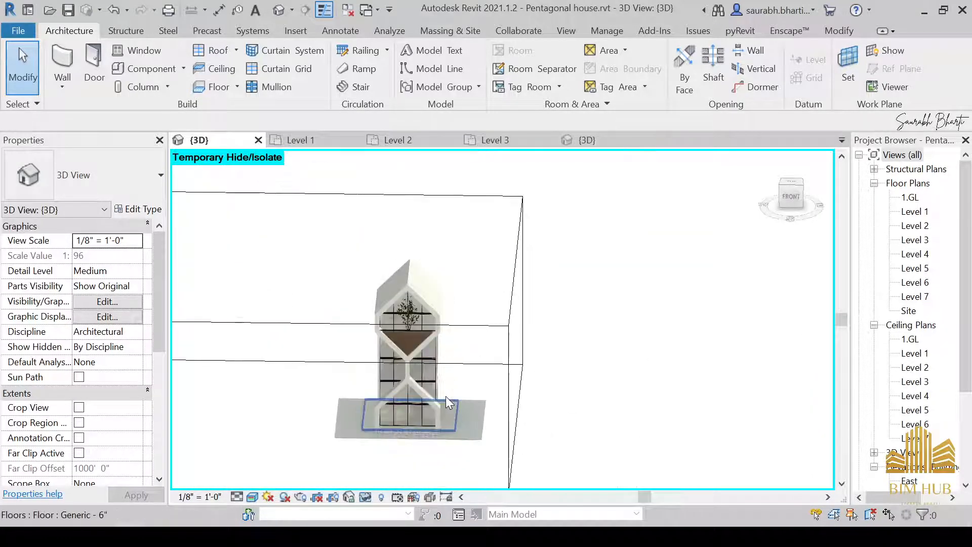
pyautogui.scroll(-4, 184, 456)
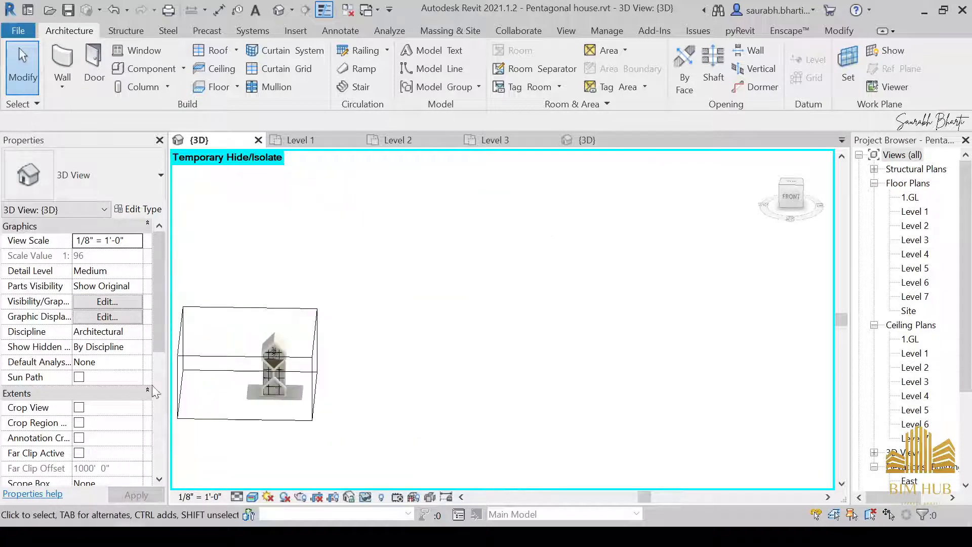
pyautogui.scroll(-4, 148, 409)
pyautogui.click(79, 332)
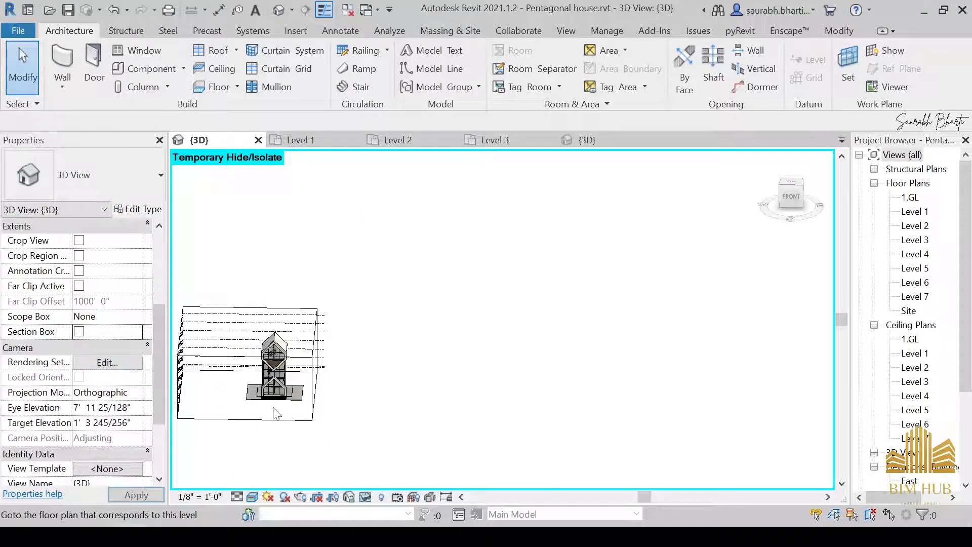
pyautogui.scroll(4, 222, 314)
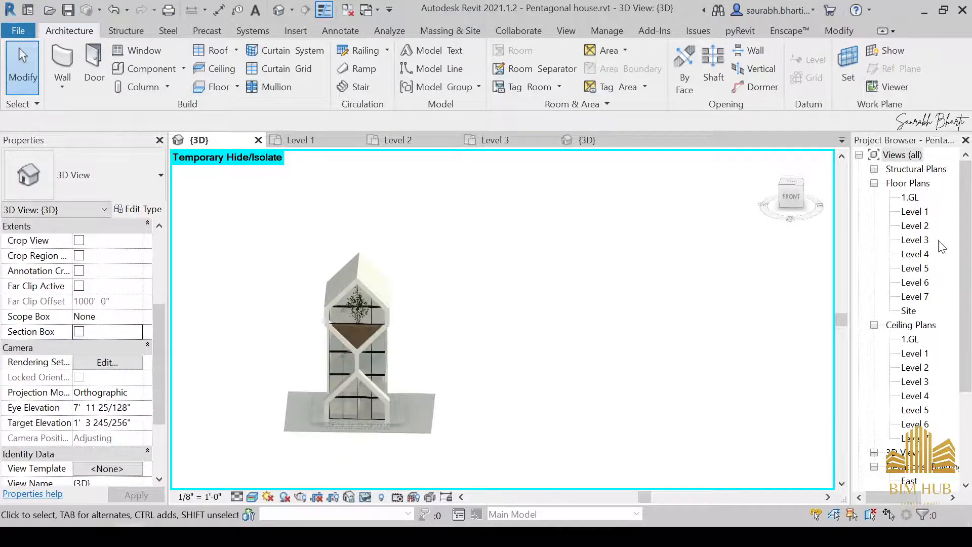
# Step: Review the kitchen placement in the Level 2 floor plan and open the Level 3 floor plan
pyautogui.doubleClick(915, 225)
pyautogui.moveTo(437, 363); pyautogui.dragTo(489, 335, button='middle')
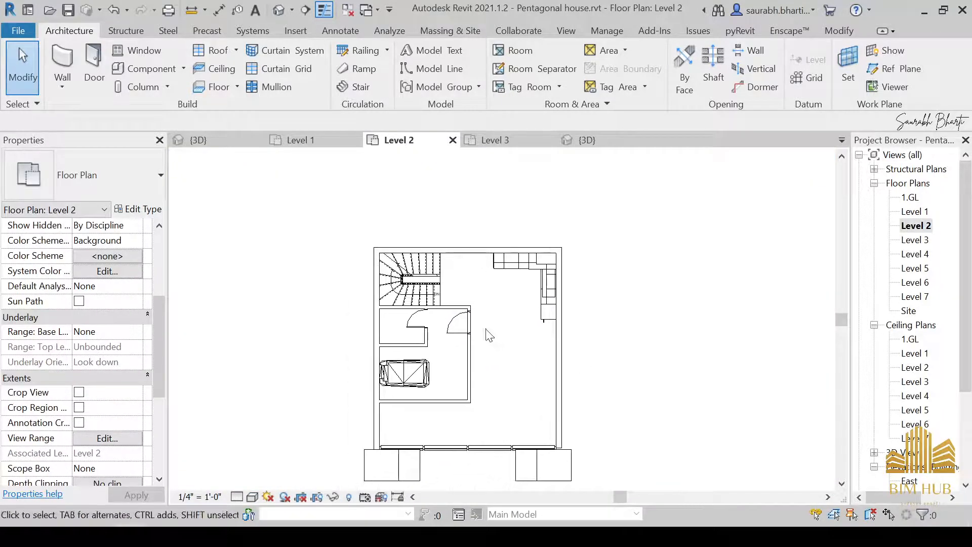
pyautogui.doubleClick(915, 239)
pyautogui.scroll(-3, 501, 435)
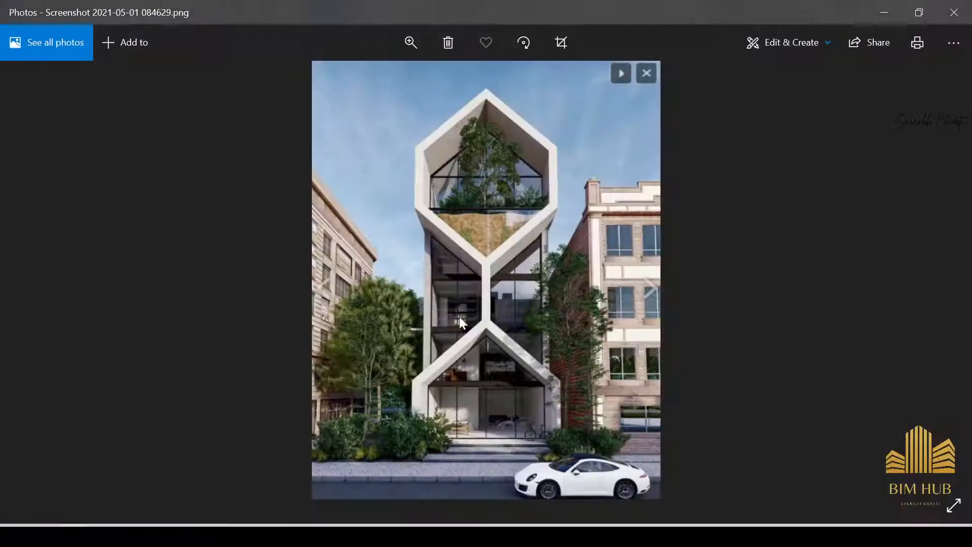
# Step: Examine the upper-floor interiors in the facade reference image in Photos, and return to the Revit plan
pyautogui.scroll(2, 465, 268)
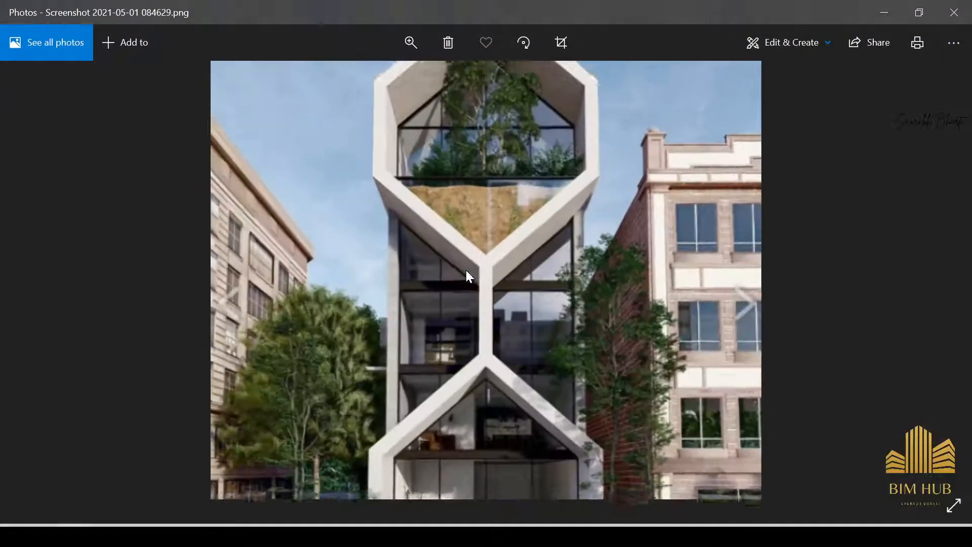
pyautogui.scroll(-2, 568, 397)
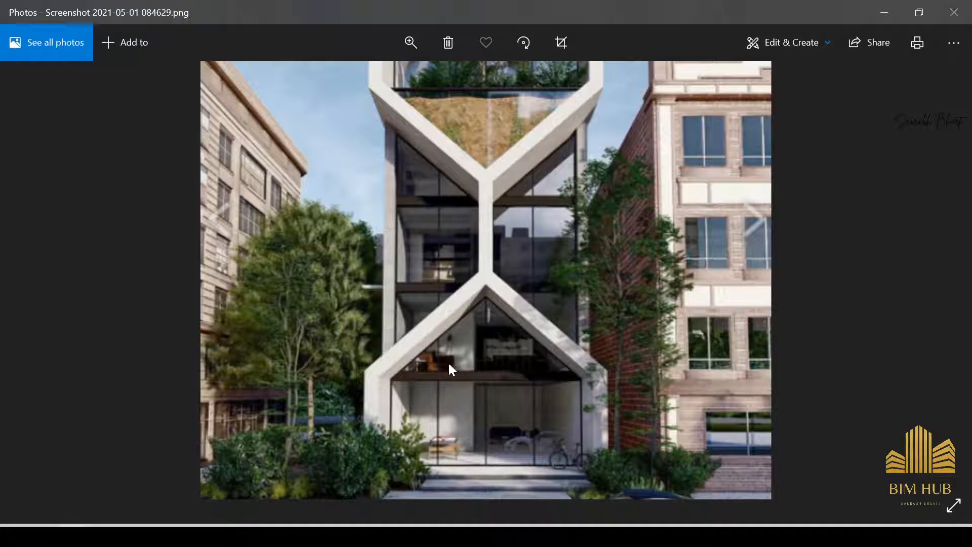
pyautogui.moveTo(439, 355); pyautogui.dragTo(436, 428)
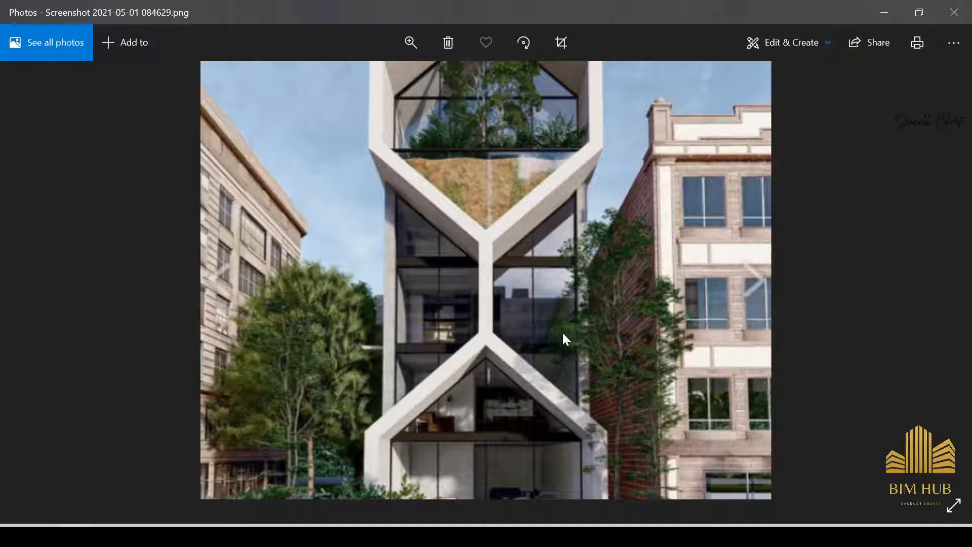
pyautogui.click(884, 11)
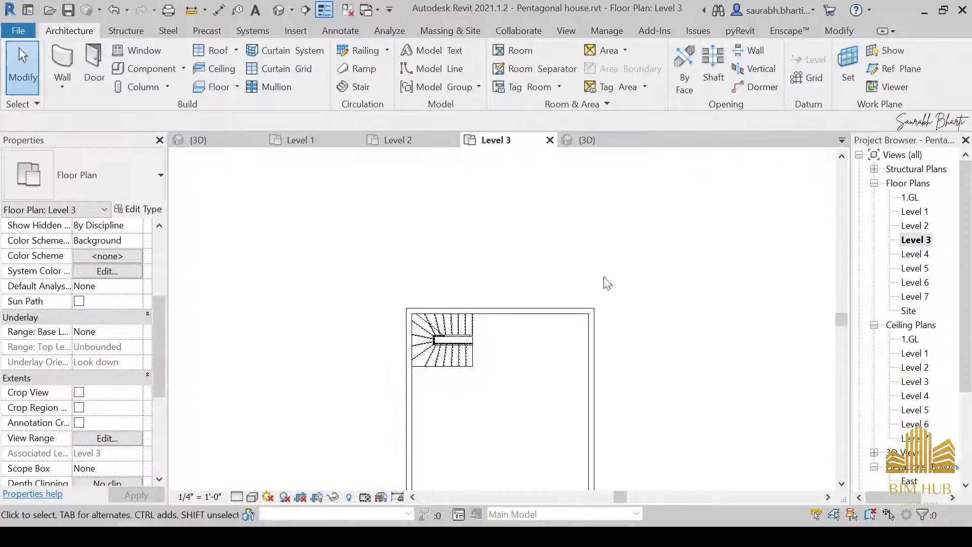
# Step: Draw a Generic - 4.5" wall on Level 3 running 13'-0" south from the north wall, and turn it east to the exterior wall
pyautogui.moveTo(668, 264); pyautogui.dragTo(464, 263, button='middle')
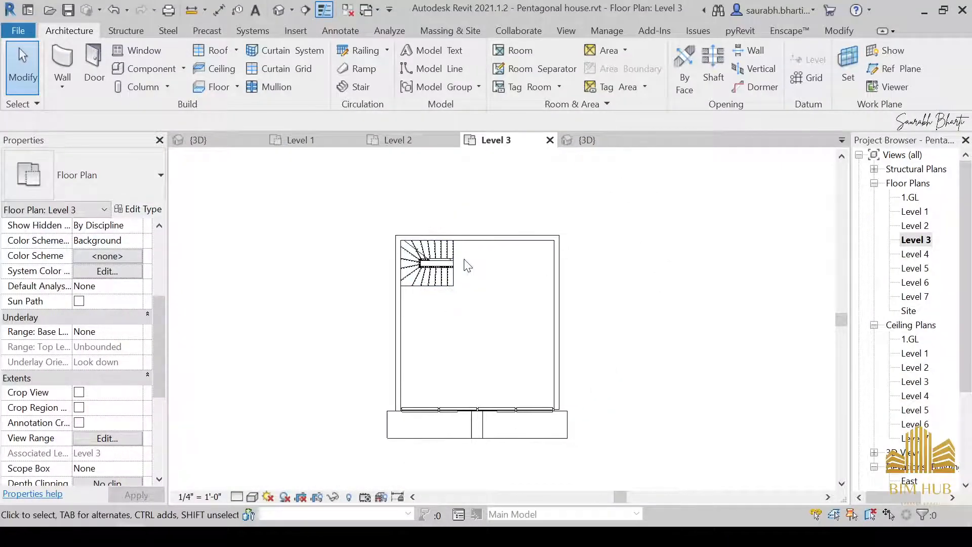
pyautogui.click(72, 56)
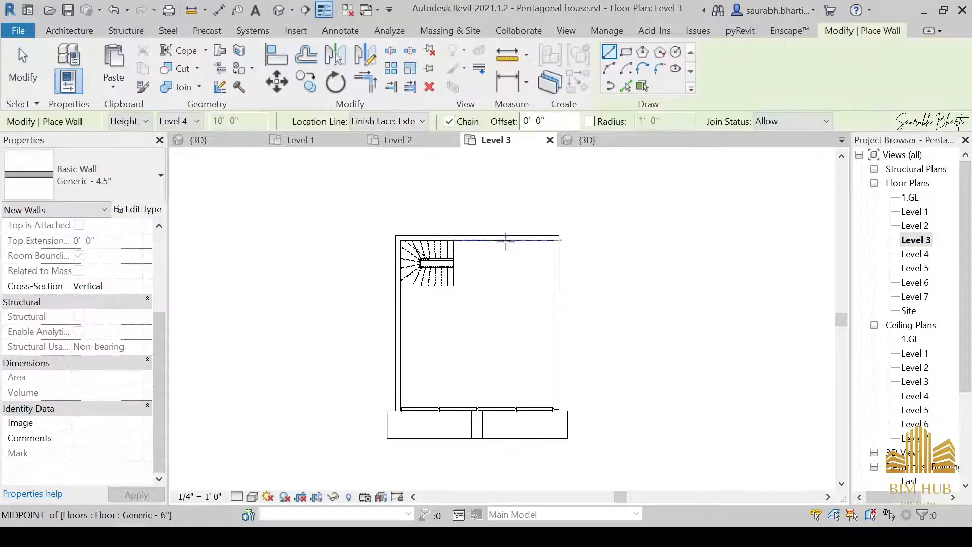
pyautogui.scroll(2, 501, 242)
pyautogui.click(455, 240)
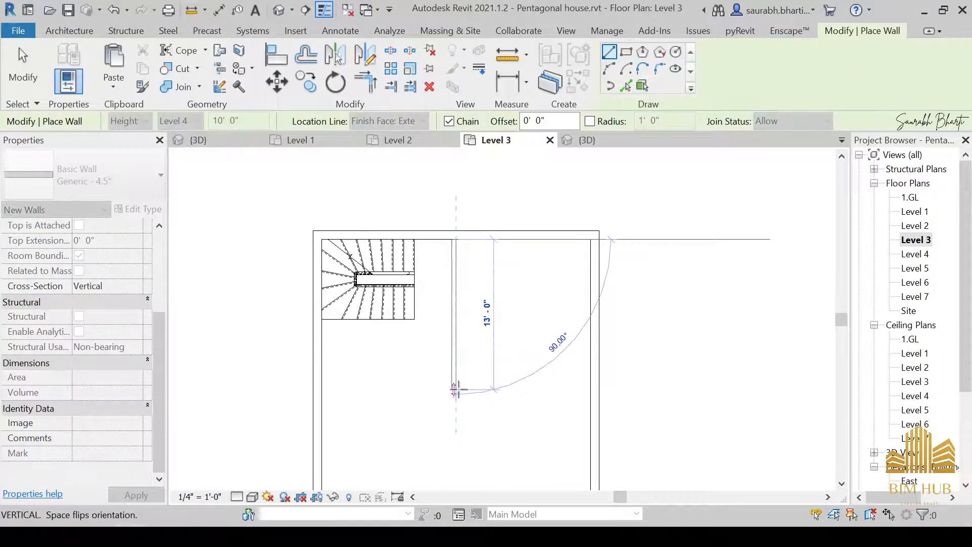
pyautogui.click(455, 389)
pyautogui.click(590, 392)
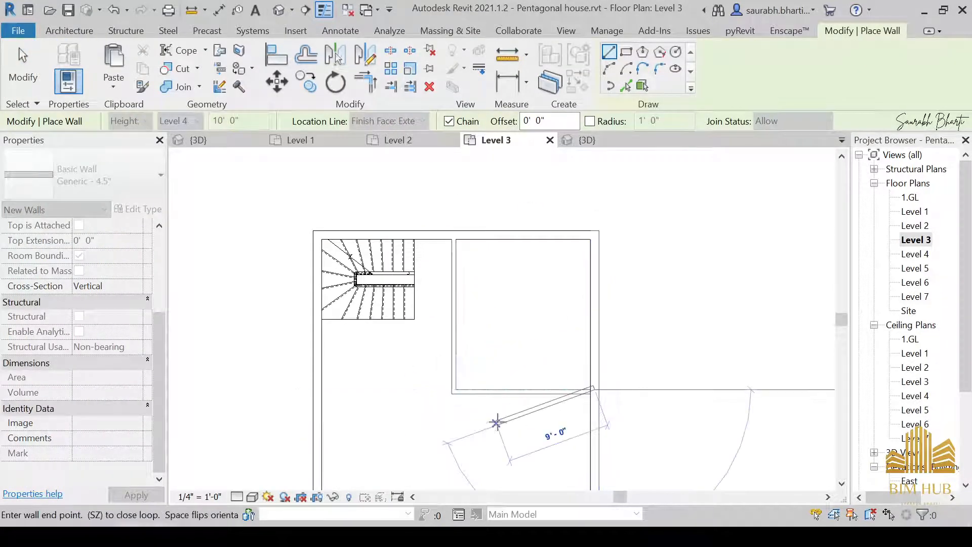
# Step: Draw Generic - 4.5" walls enclosing a room about 9'-1" by 9'-3" inside, south of the staircase and against the west exterior wall
pyautogui.press('Escape')
pyautogui.moveTo(416, 338); pyautogui.dragTo(651, 286, button='middle')
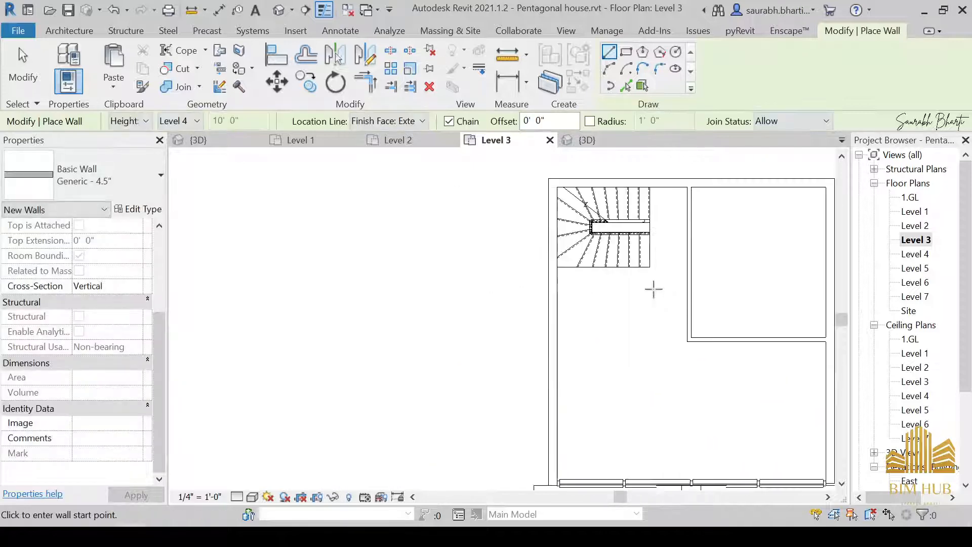
pyautogui.click(557, 269)
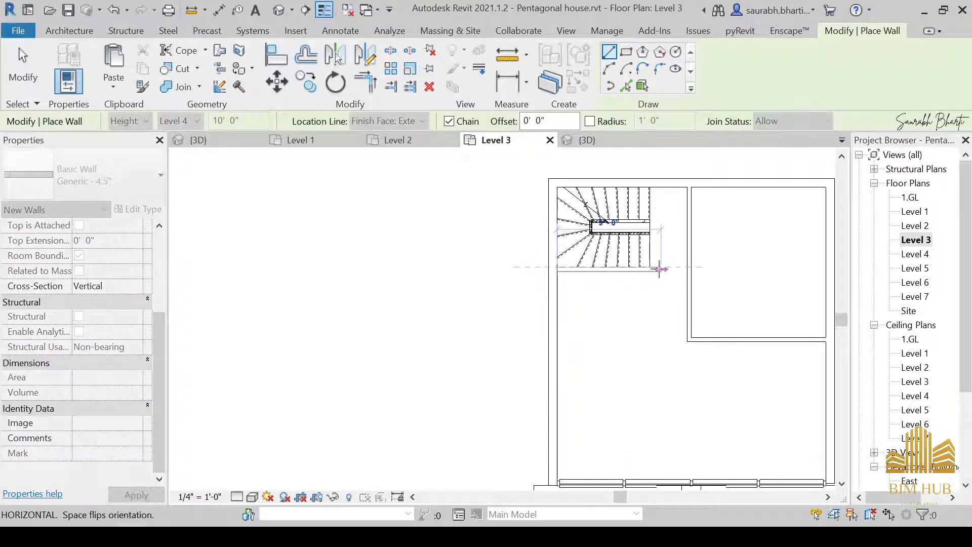
pyautogui.press('Escape')
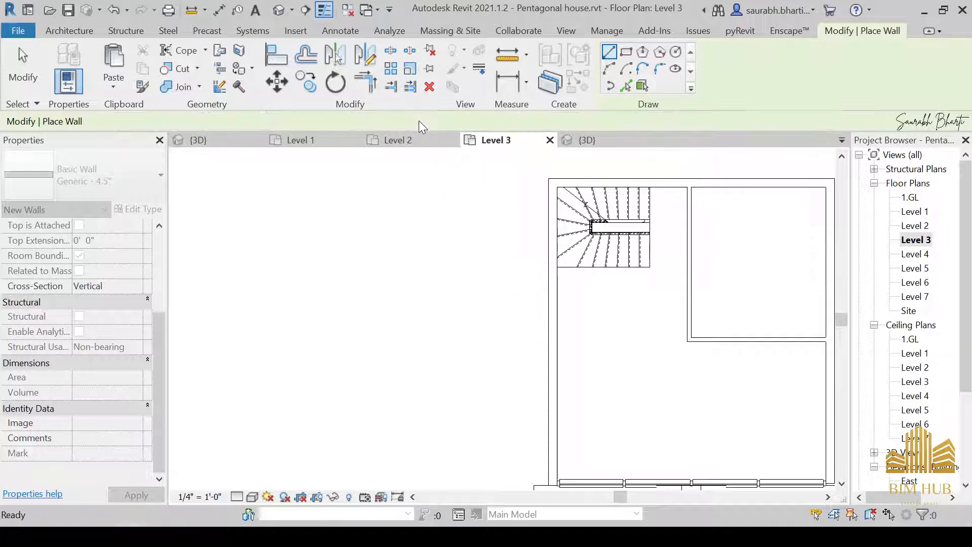
pyautogui.click(418, 120)
pyautogui.click(414, 161)
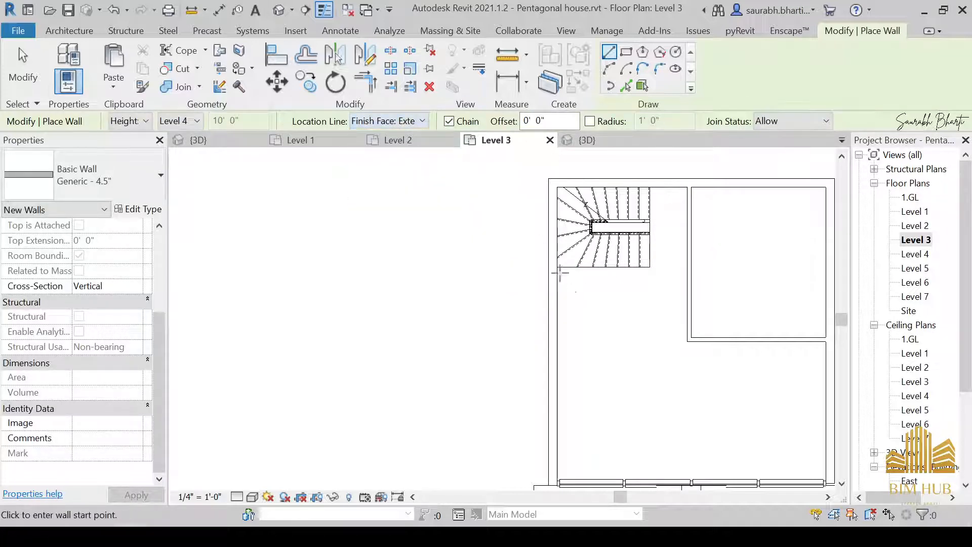
pyautogui.click(557, 268)
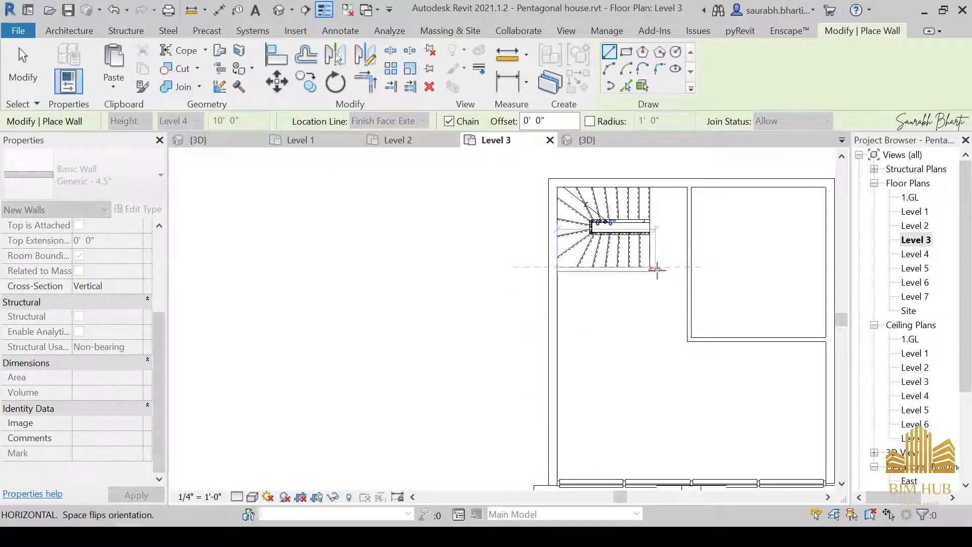
pyautogui.click(666, 268)
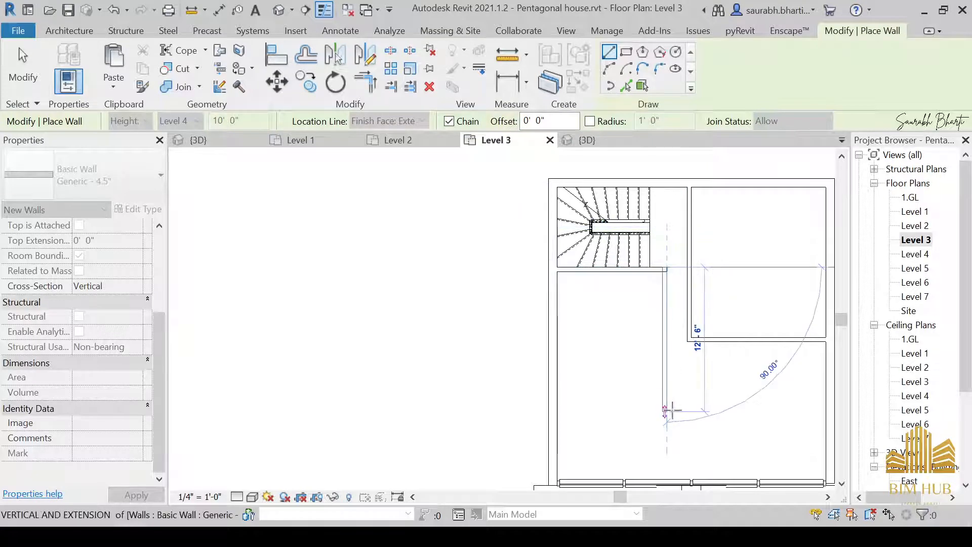
pyautogui.click(666, 382)
pyautogui.click(557, 382)
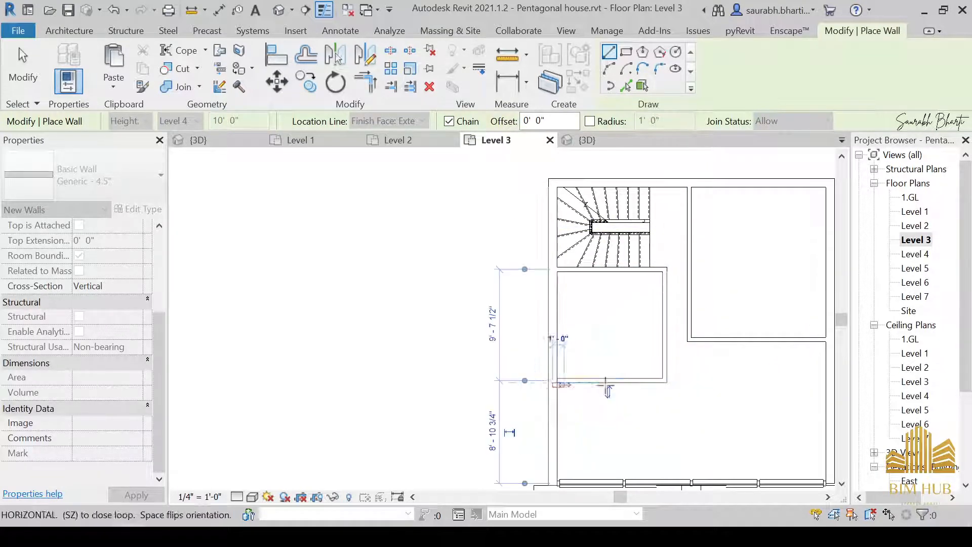
pyautogui.moveTo(557, 382); pyautogui.dragTo(466, 386, button='middle')
pyautogui.press('Escape')
pyautogui.press('Escape')
pyautogui.moveTo(569, 394); pyautogui.dragTo(426, 389, button='middle')
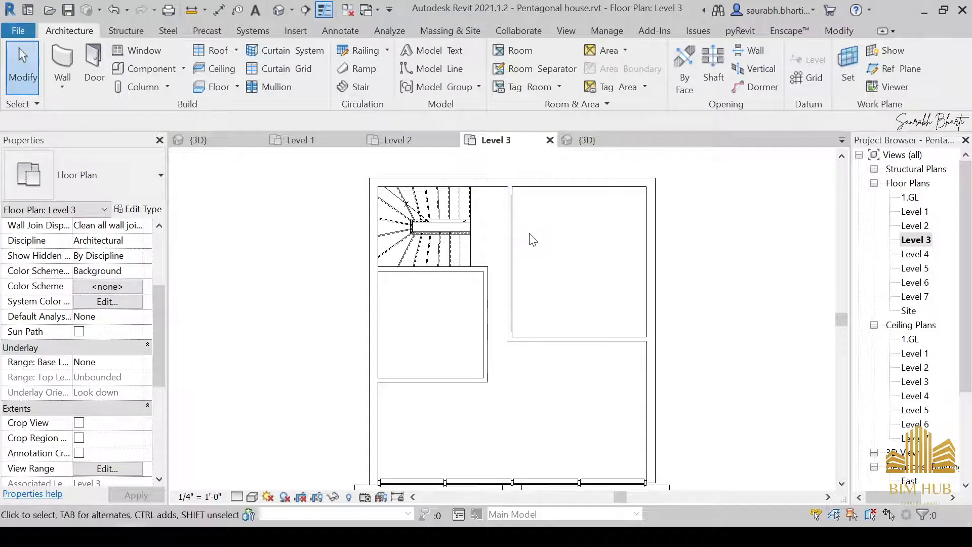
# Step: Set the distance between the northeast room's west partition and the east exterior wall to 11'-0"
pyautogui.click(509, 235)
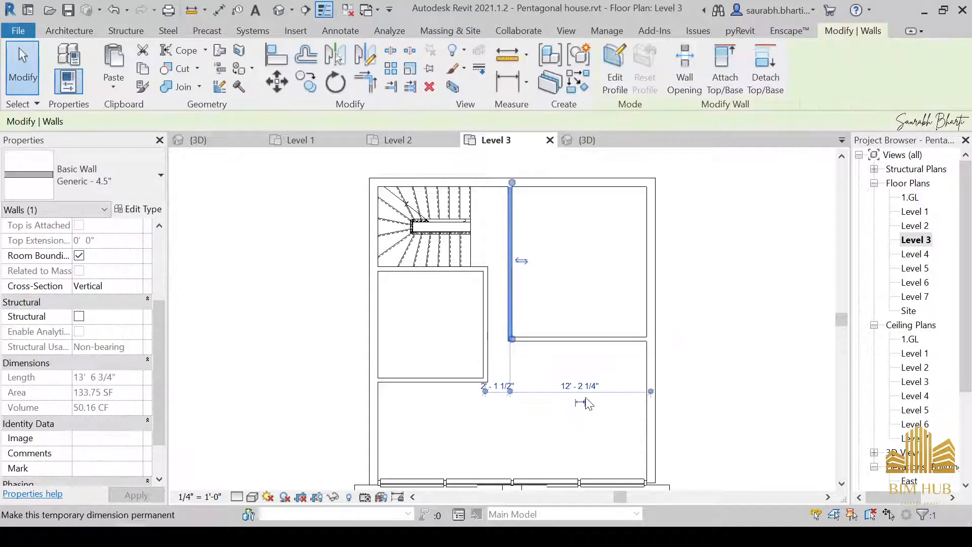
pyautogui.click(587, 387)
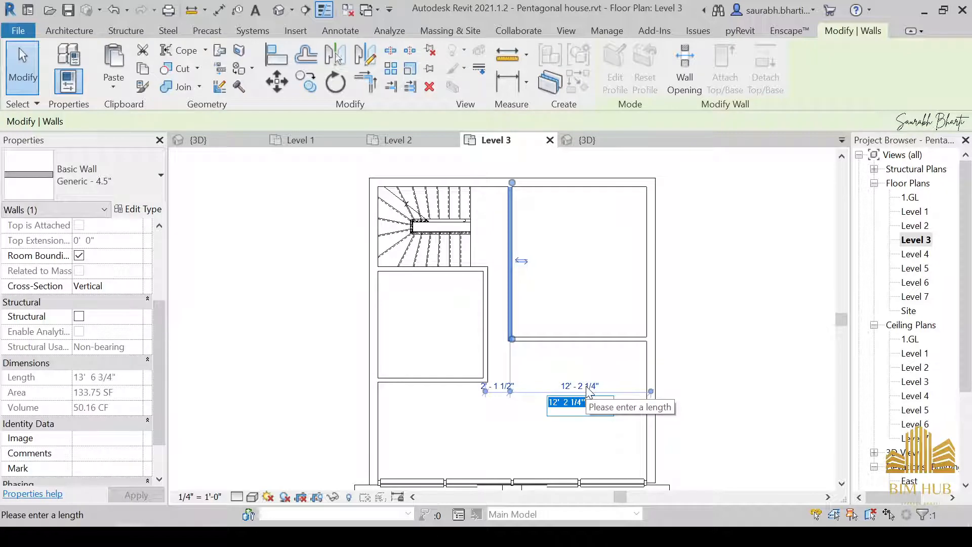
pyautogui.write('11')
pyautogui.press('Return')
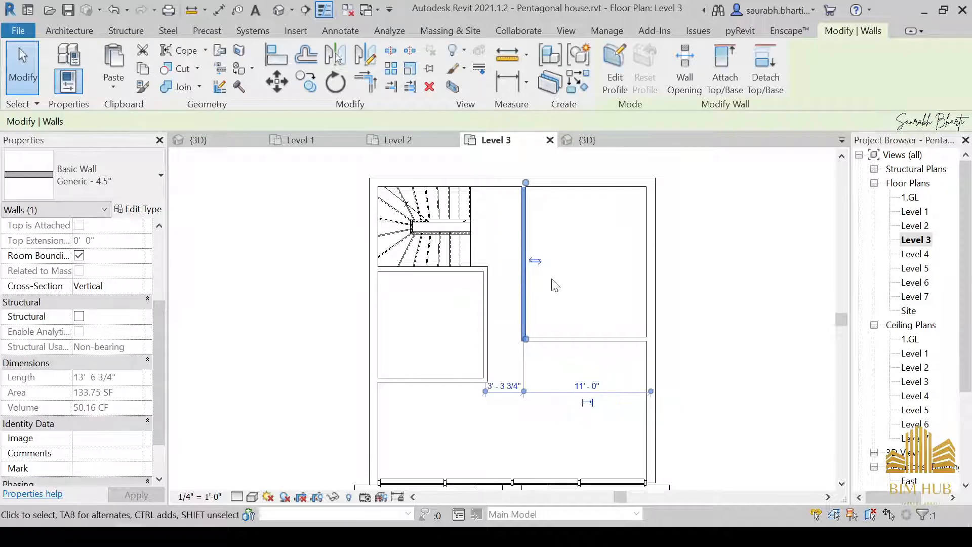
# Step: Adjust the witness lines of the temporary dimensions on the northeast room's south wall and make those dimensions permanent
pyautogui.click(506, 330)
pyautogui.click(577, 338)
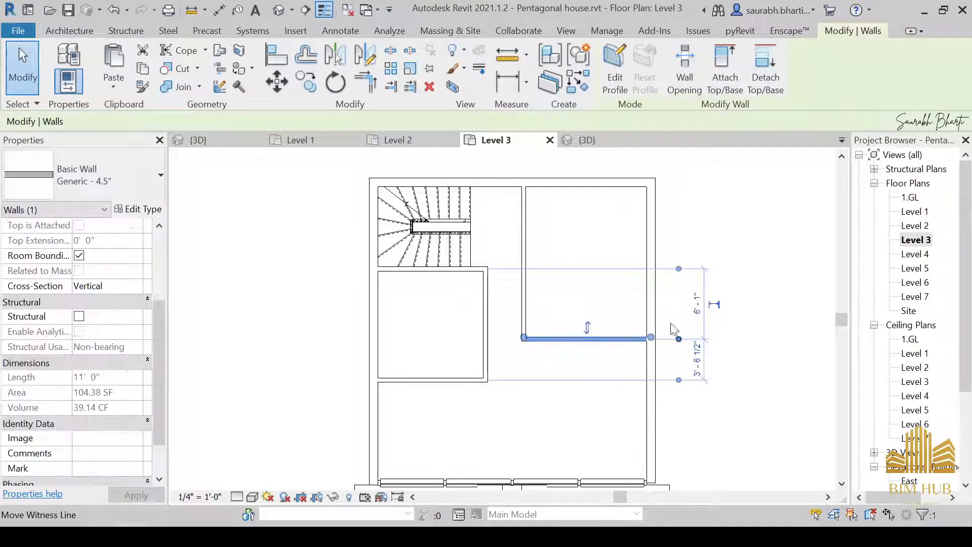
pyautogui.click(541, 291)
pyautogui.click(524, 278)
pyautogui.click(582, 314)
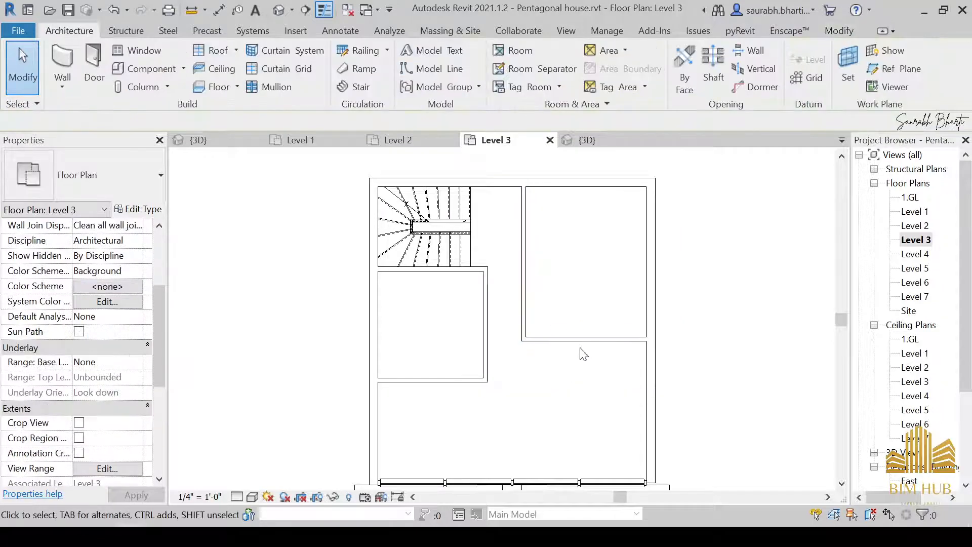
pyautogui.click(587, 338)
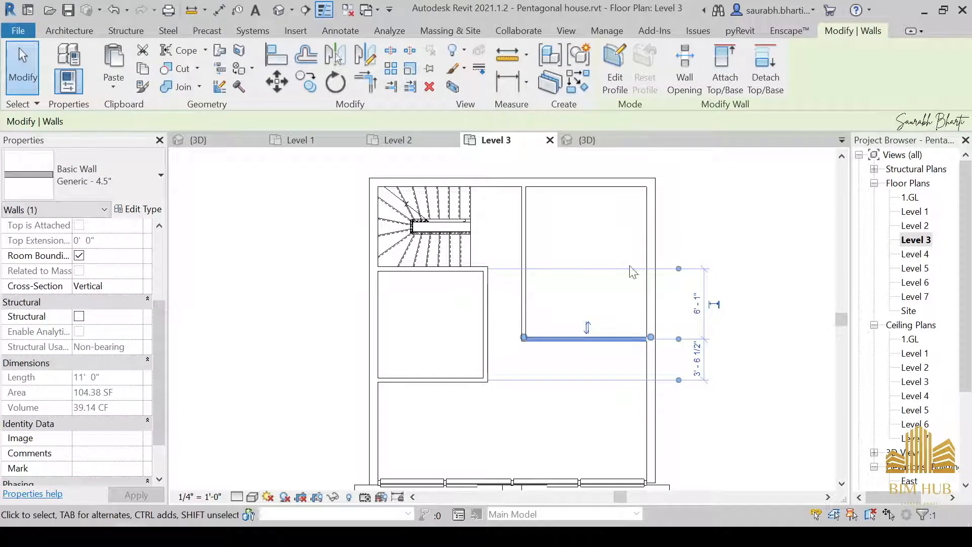
pyautogui.moveTo(678, 269); pyautogui.dragTo(684, 241)
pyautogui.moveTo(668, 188); pyautogui.dragTo(596, 271)
pyautogui.click(600, 238)
pyautogui.click(593, 337)
pyautogui.click(678, 267)
pyautogui.click(604, 300)
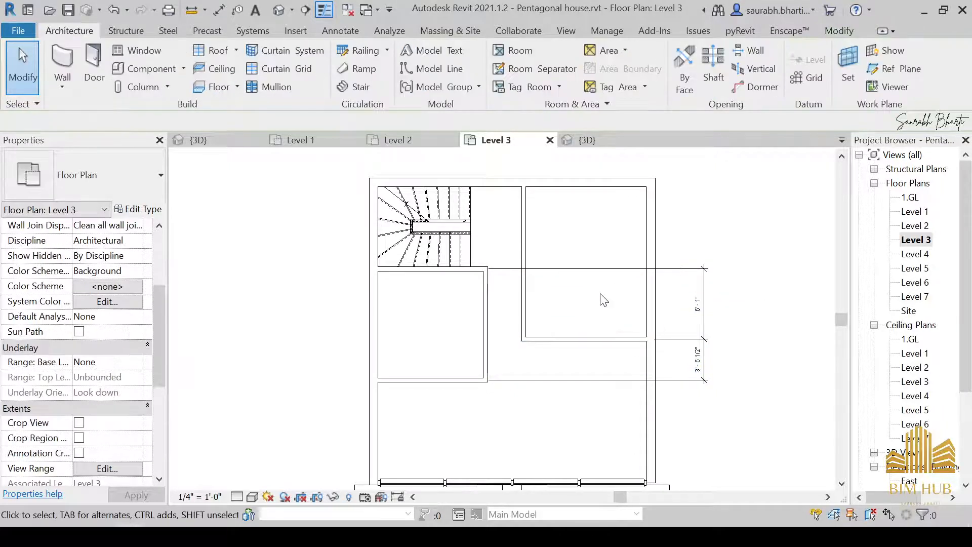
# Step: Try to move a witness line of the permanent dimension string beside the east exterior wall
pyautogui.click(585, 265)
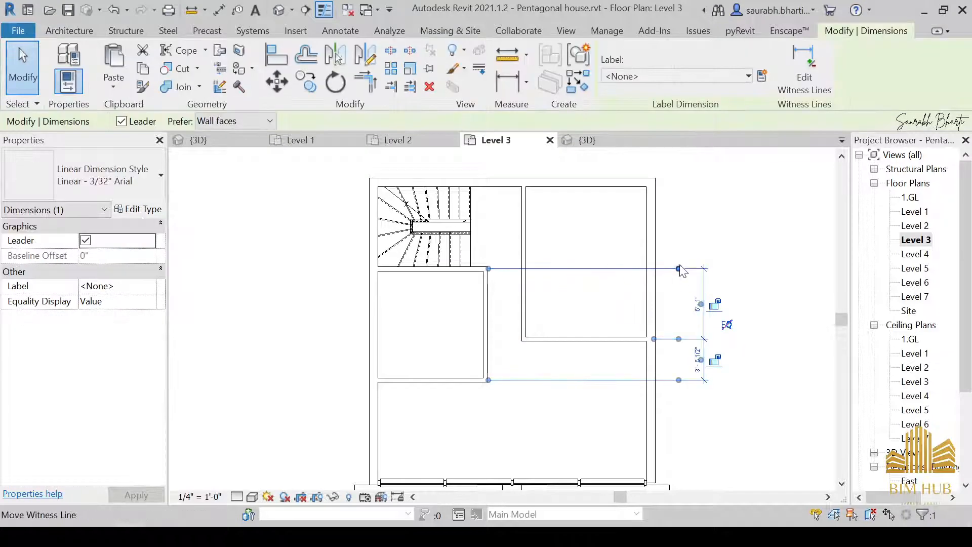
pyautogui.moveTo(653, 338); pyautogui.dragTo(663, 338)
pyautogui.click(593, 306)
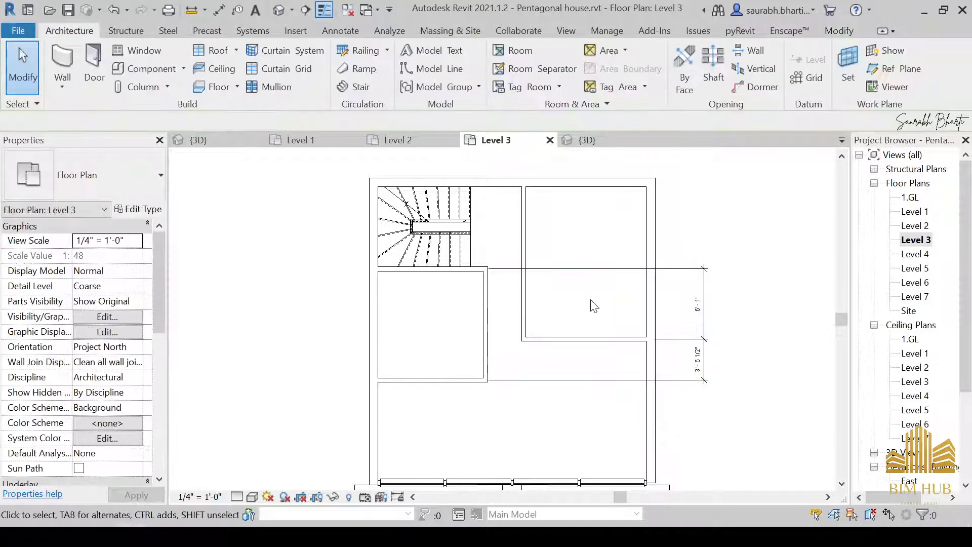
# Step: Add an aligned dimension between the inner faces of the northeast room's north and south walls
pyautogui.press('d')
pyautogui.press('i')
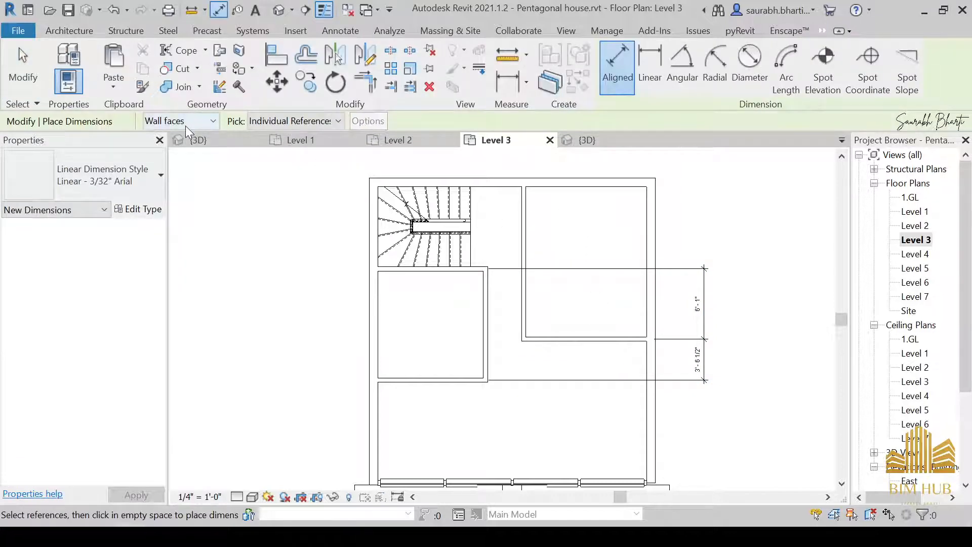
pyautogui.click(616, 187)
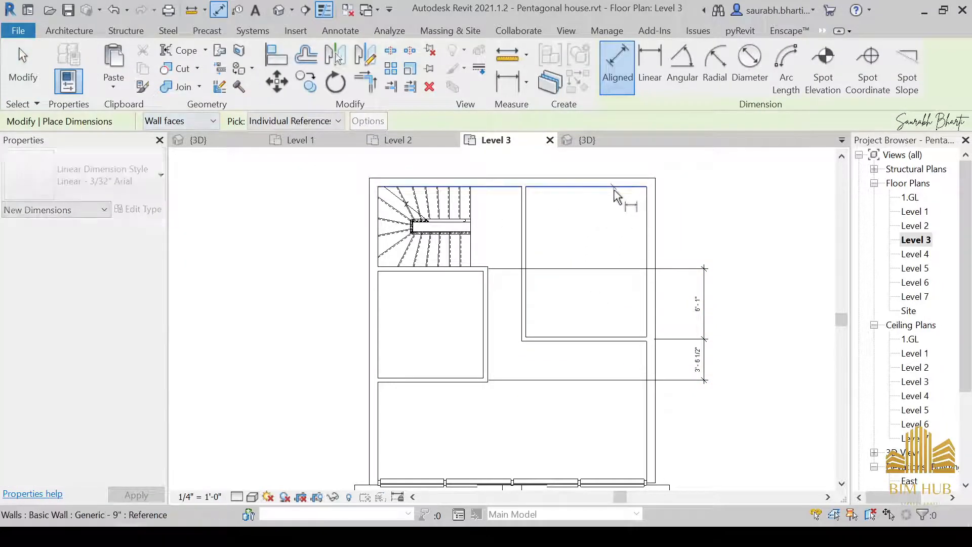
pyautogui.click(615, 337)
pyautogui.click(615, 268)
pyautogui.press('Escape')
pyautogui.press('Escape')
pyautogui.scroll(2, 597, 329)
# Step: Set the northeast room's north-south inner depth to 12' by repositioning its south wall
pyautogui.click(597, 341)
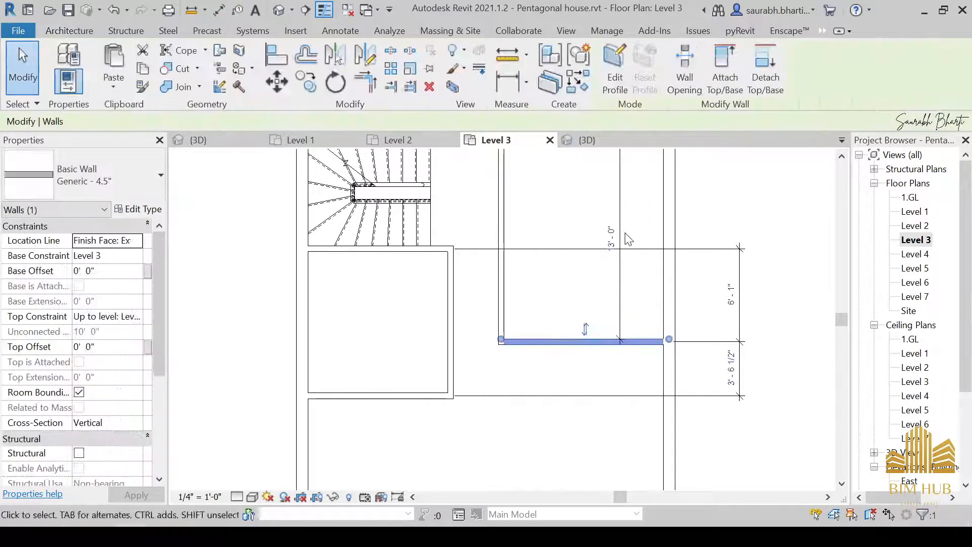
pyautogui.click(611, 237)
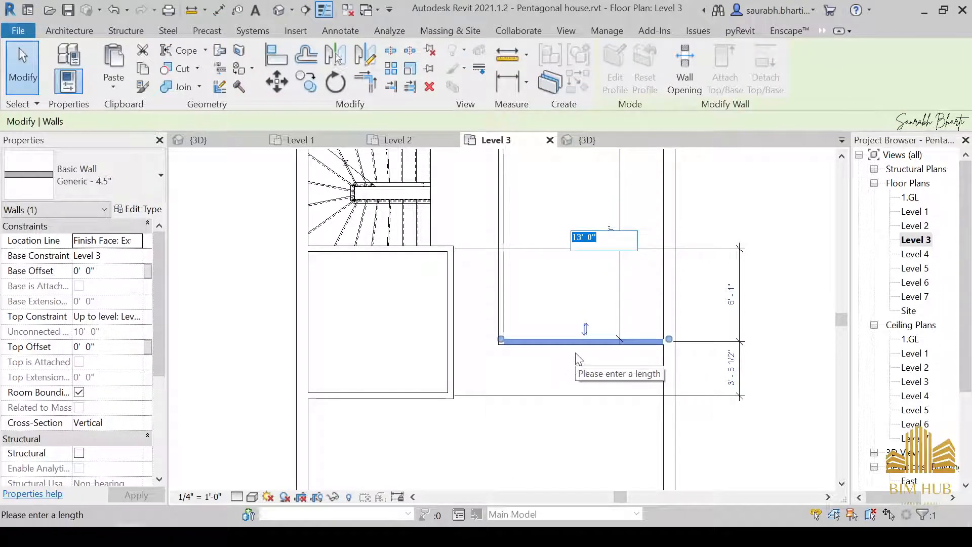
pyautogui.scroll(-2, 578, 357)
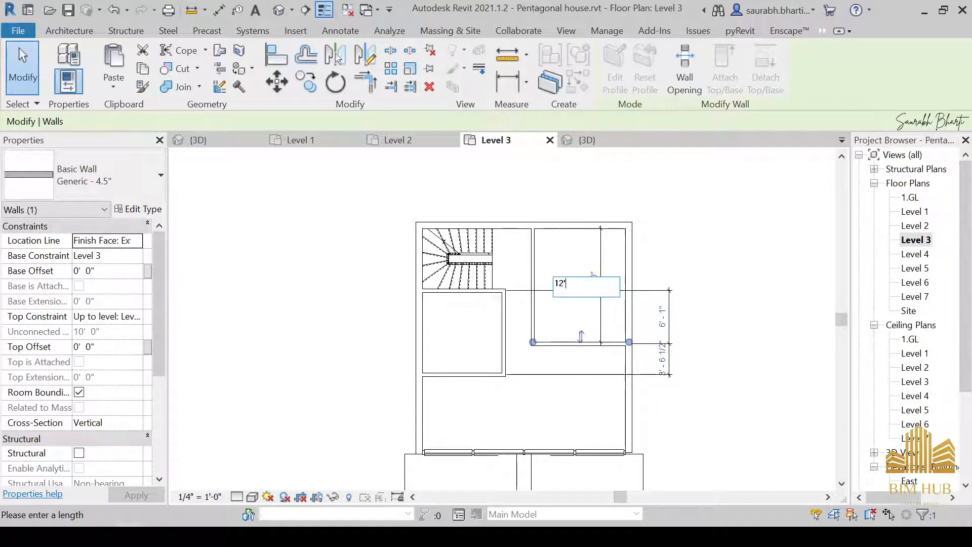
pyautogui.write("12'")
pyautogui.click(579, 330)
# Step: Delete the dimension string beside the east wall and the depth dimension inside the northeast room
pyautogui.click(658, 314)
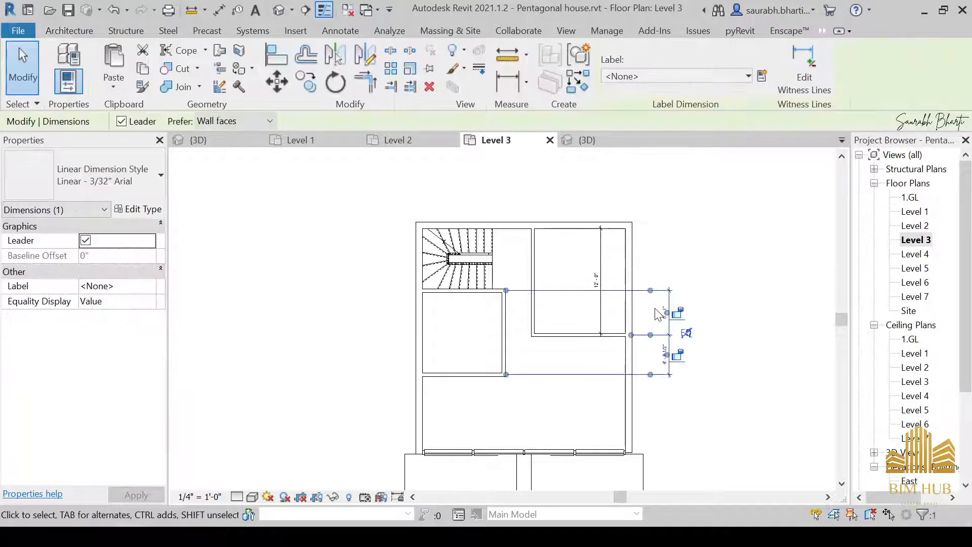
pyautogui.click(652, 314)
pyautogui.click(595, 302)
pyautogui.click(472, 337)
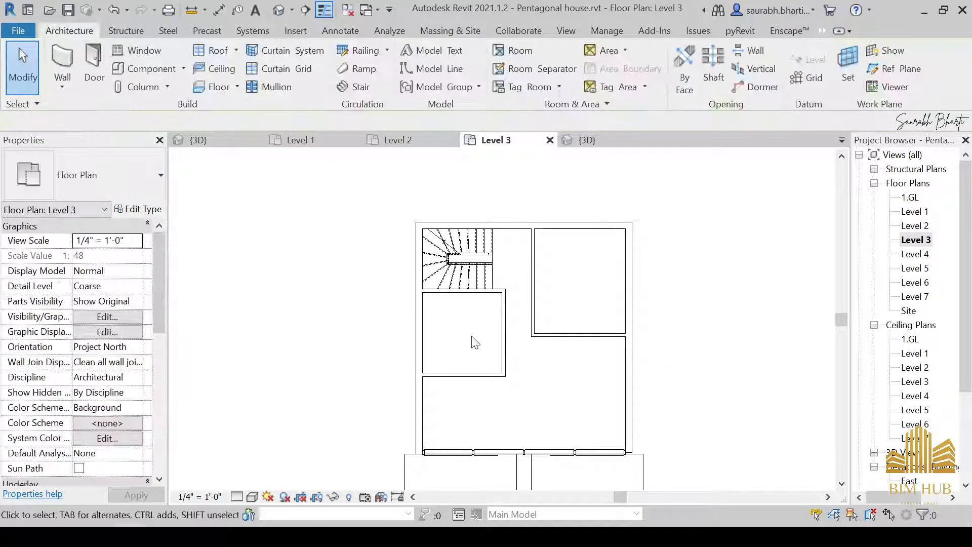
# Step: Add aligned dimensions for the inner depth and inner width of the room south of the staircase
pyautogui.press('d')
pyautogui.press('i')
pyautogui.scroll(3, 481, 319)
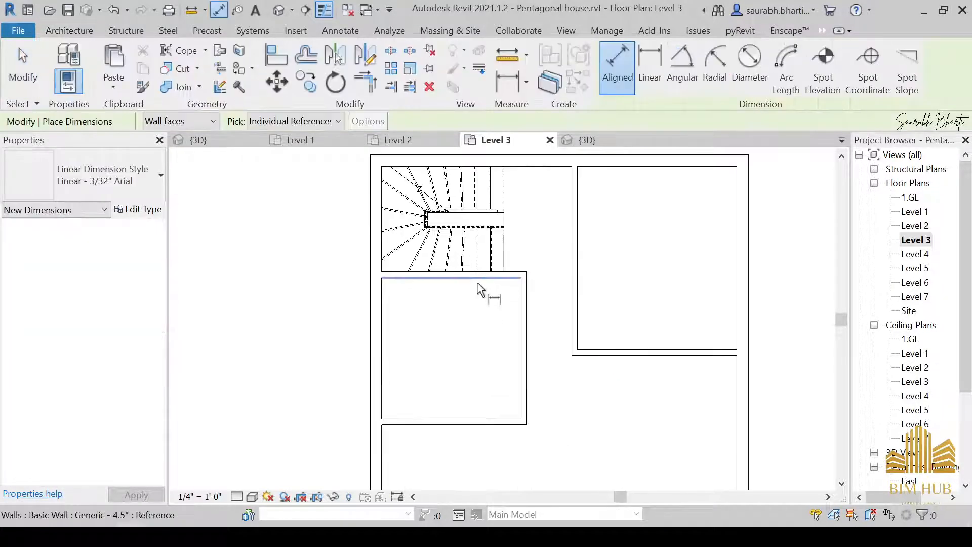
pyautogui.click(478, 280)
pyautogui.click(454, 379)
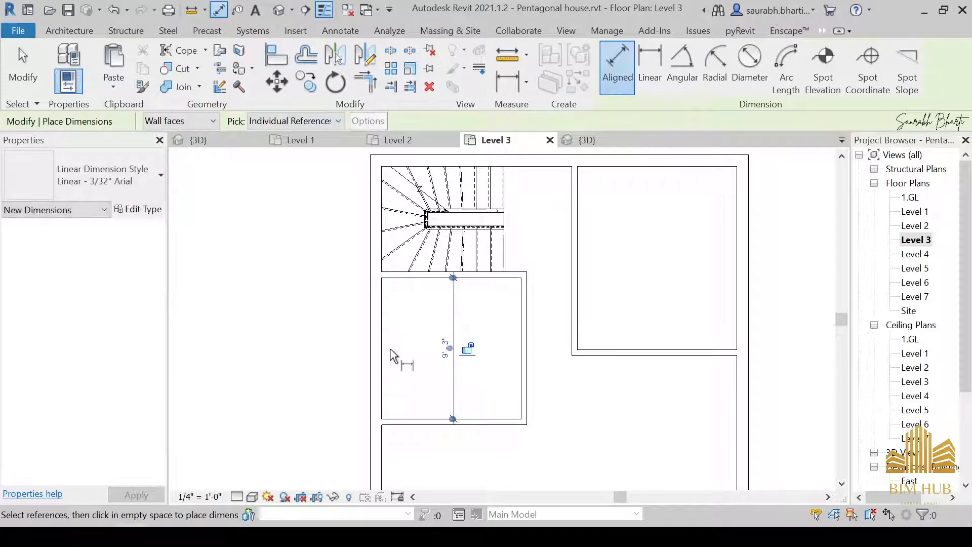
pyautogui.click(386, 349)
pyautogui.click(518, 363)
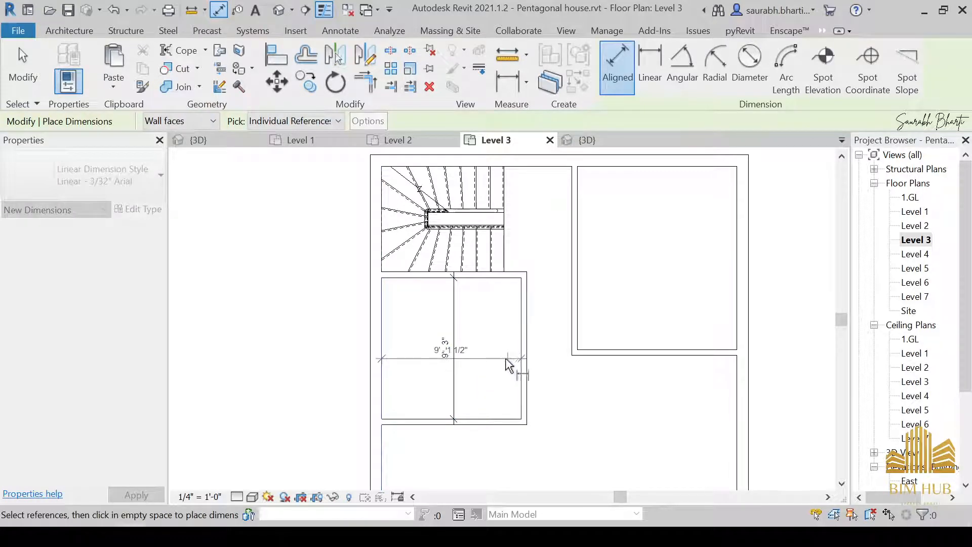
pyautogui.click(471, 393)
pyautogui.press('Escape')
pyautogui.press('Escape')
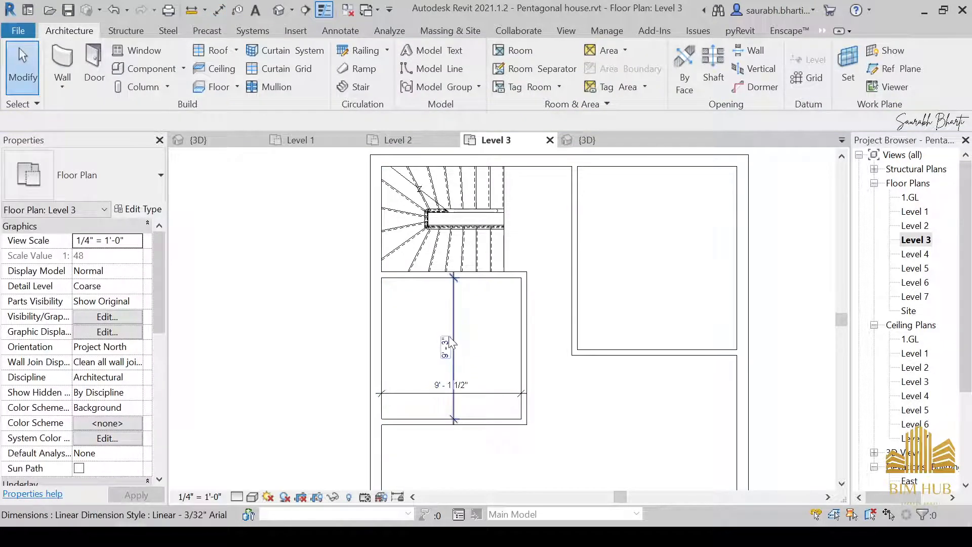
# Step: Set the inner depth of the room south of the staircase to 10'-0" by moving its south wall
pyautogui.click(472, 422)
pyautogui.click(444, 347)
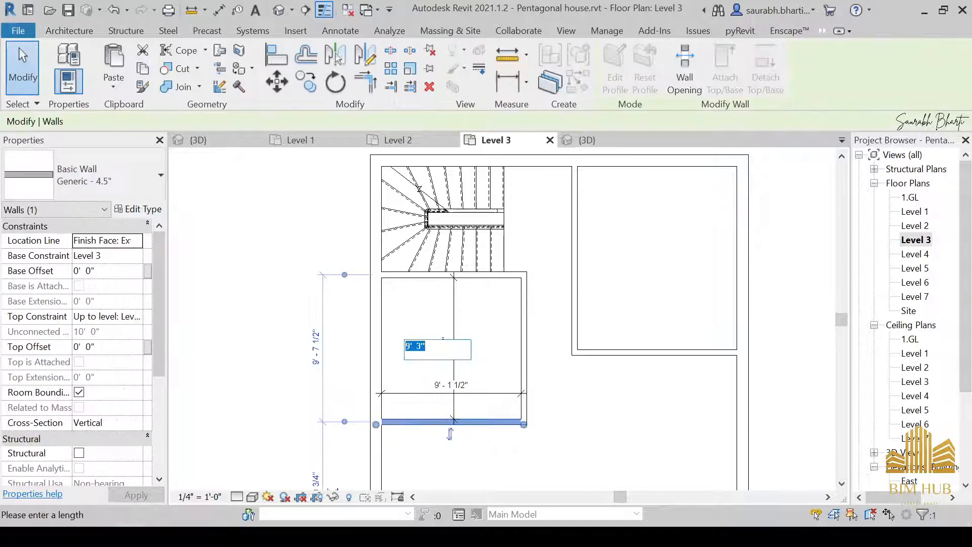
pyautogui.write('10')
pyautogui.press('Return')
pyautogui.press('Escape')
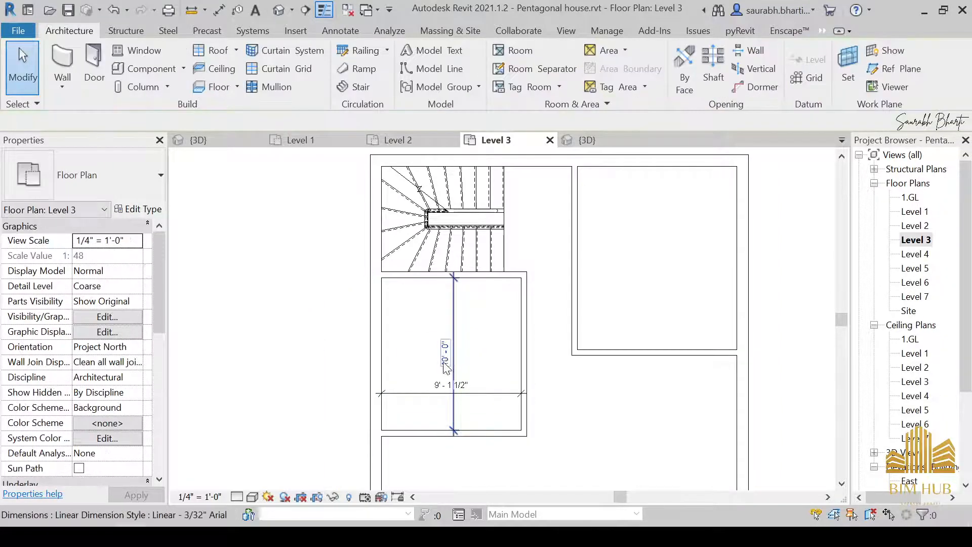
# Step: Set the inner width of the room south of the staircase to 10'-0" by moving its east wall
pyautogui.click(521, 366)
pyautogui.click(501, 393)
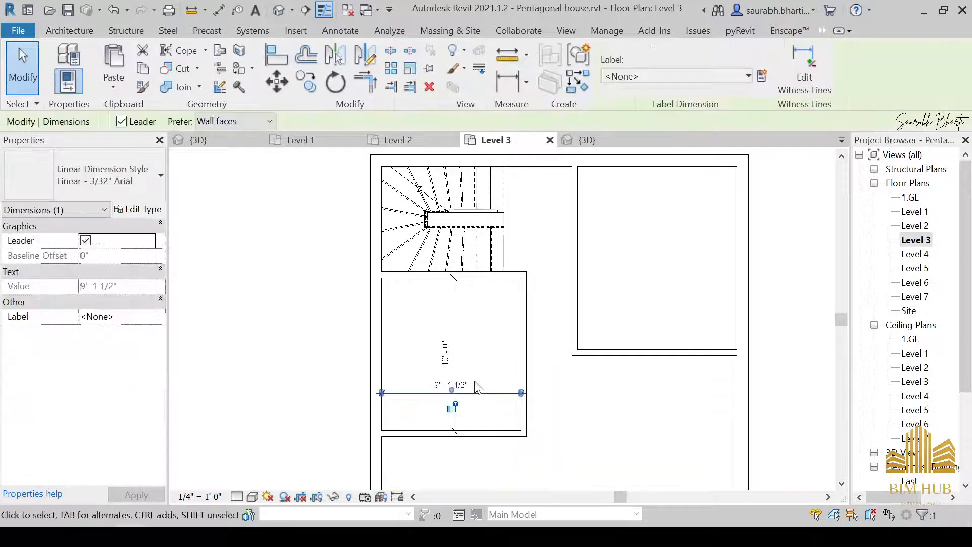
pyautogui.press('Escape')
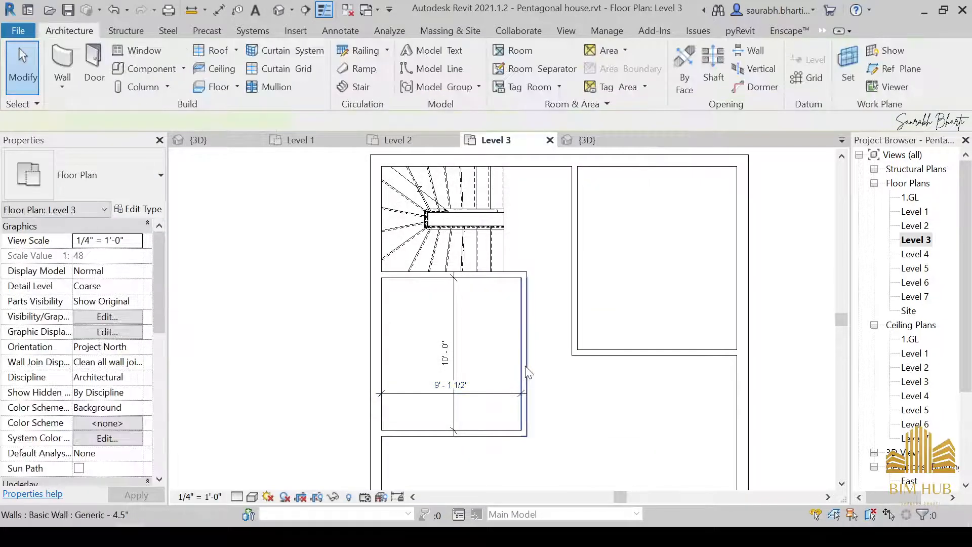
pyautogui.click(525, 377)
pyautogui.click(466, 391)
pyautogui.write('1')
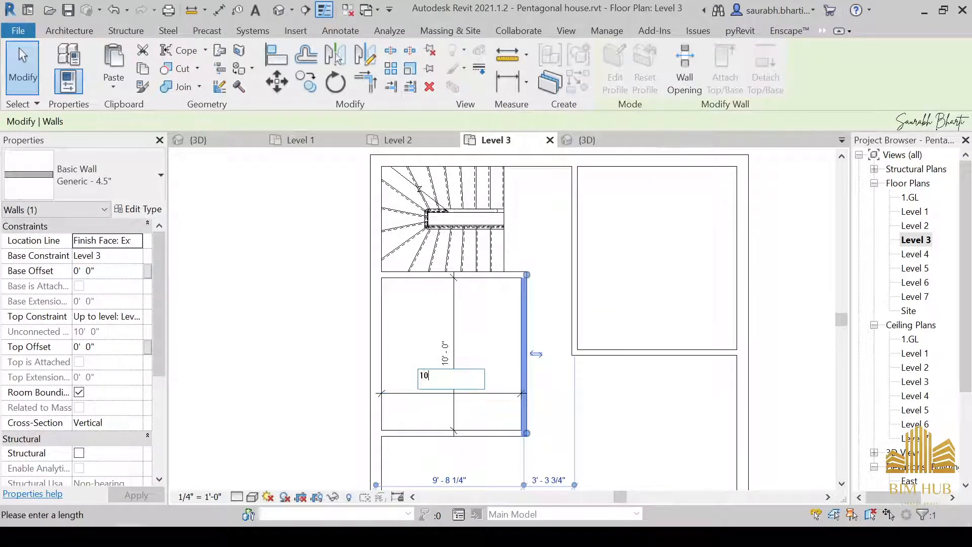
pyautogui.write('0')
pyautogui.press('Return')
pyautogui.press('Escape')
pyautogui.scroll(-2, 482, 350)
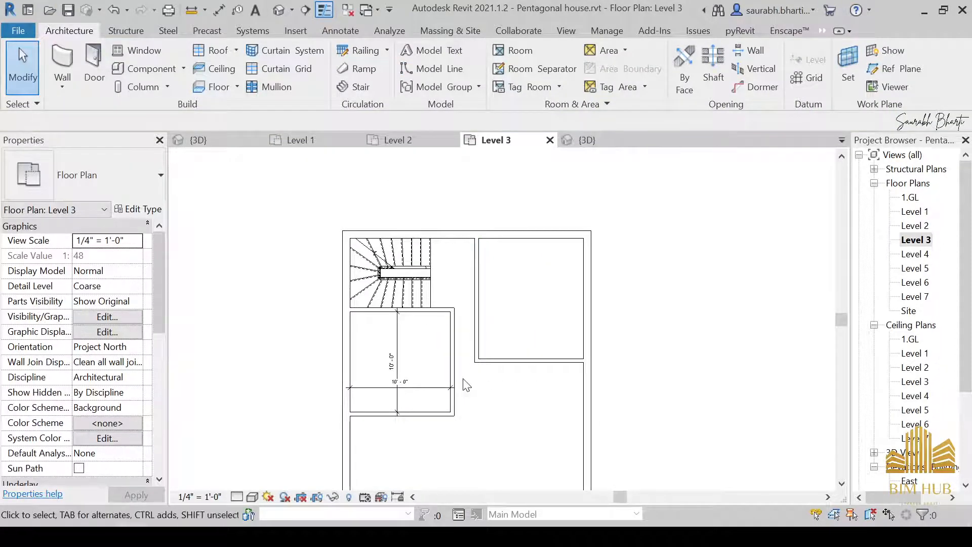
pyautogui.moveTo(505, 308); pyautogui.dragTo(492, 317, button='middle')
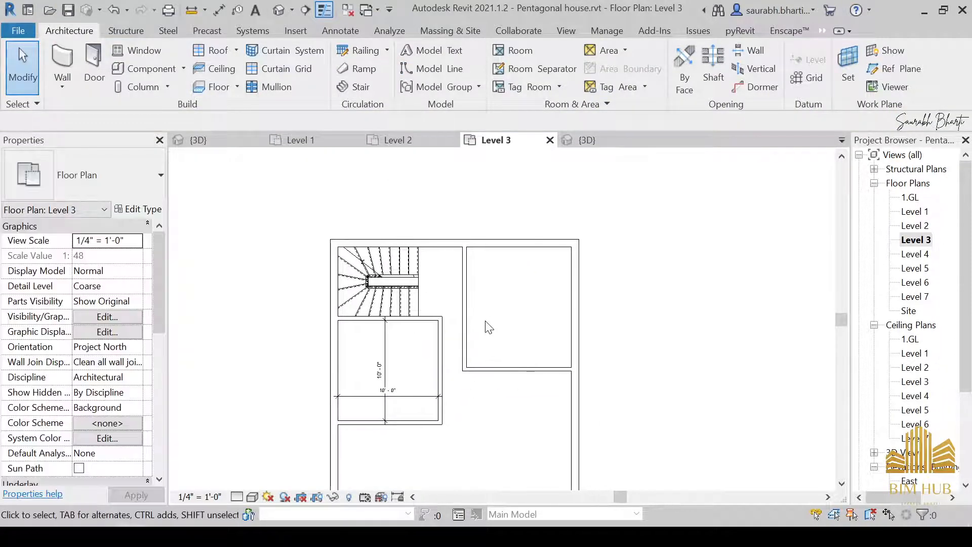
# Step: Draw two 4.5" walls enclosing a small room about 5'-1" wide and 5'-6" deep in the northeast room's corner
pyautogui.click(62, 63)
pyautogui.scroll(2, 494, 228)
pyautogui.click(527, 260)
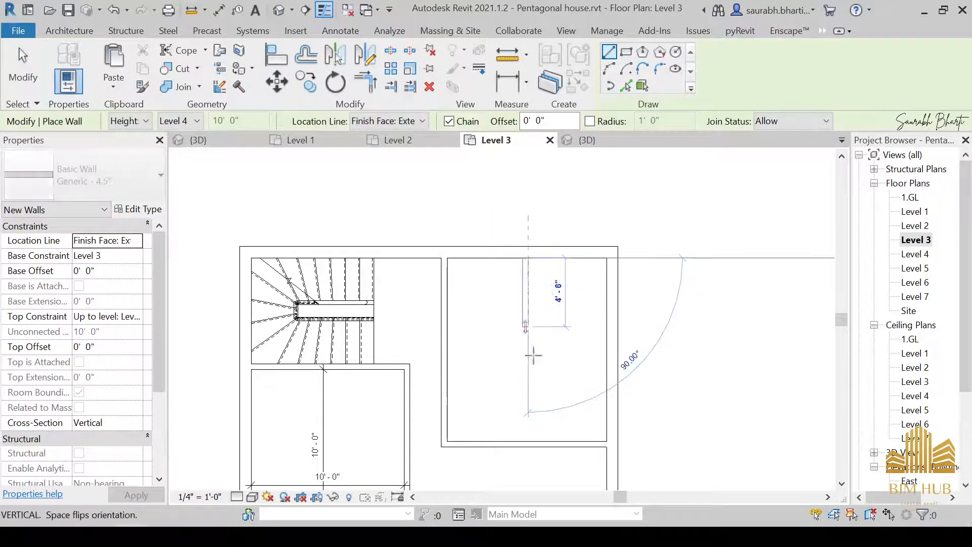
pyautogui.click(526, 342)
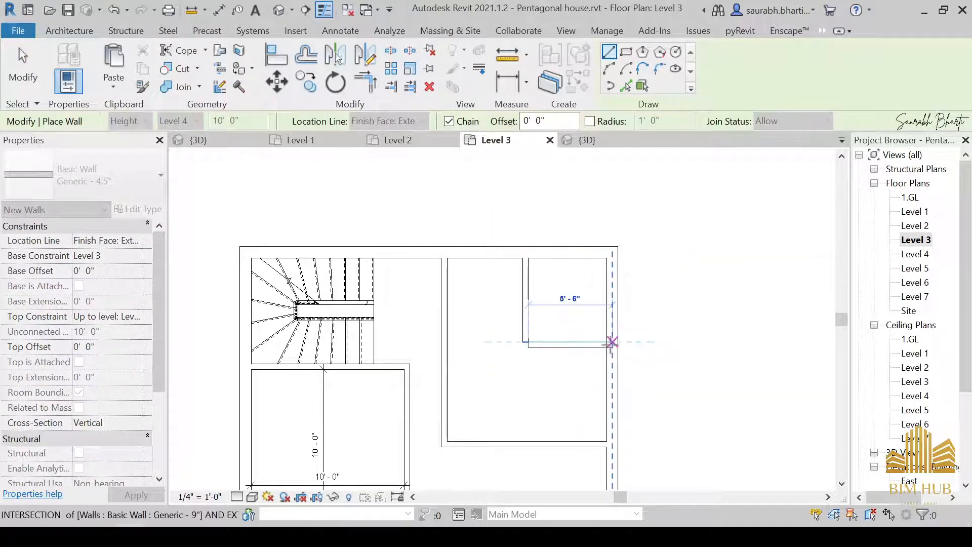
pyautogui.click(606, 342)
pyautogui.press('Escape')
pyautogui.press('Escape')
# Step: Turn the temporary dimensions of the small room's south wall into a permanent dimension string beside the east wall
pyautogui.click(572, 345)
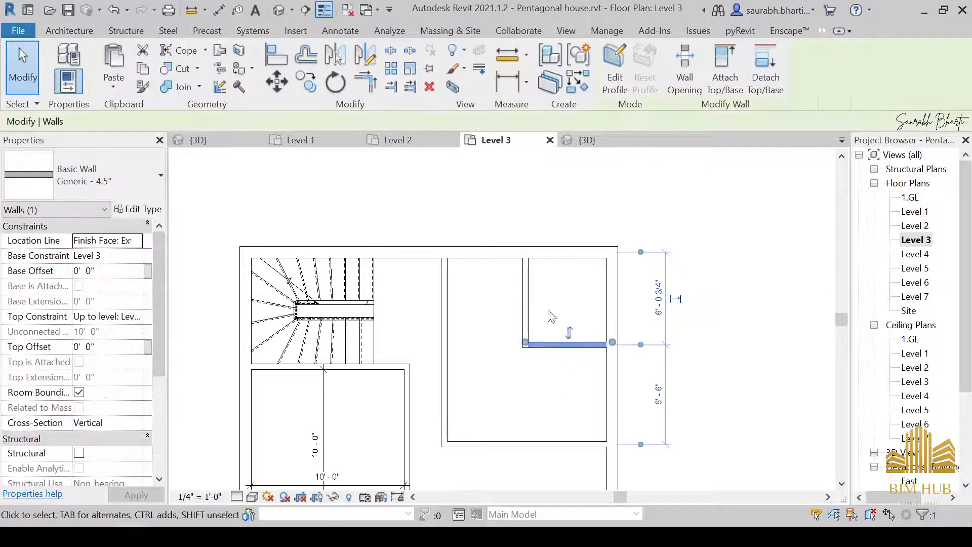
pyautogui.click(658, 299)
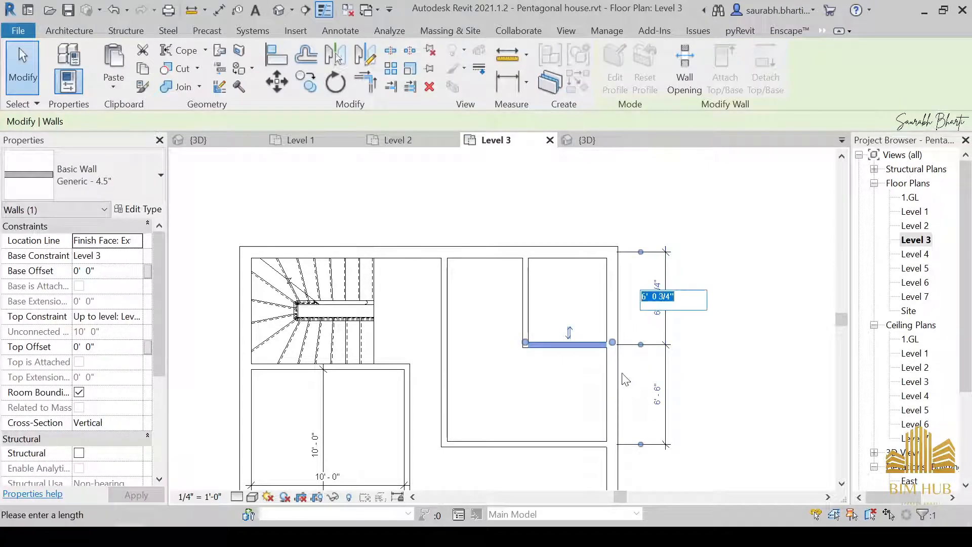
pyautogui.press('Escape')
pyautogui.press('Escape')
pyautogui.click(582, 345)
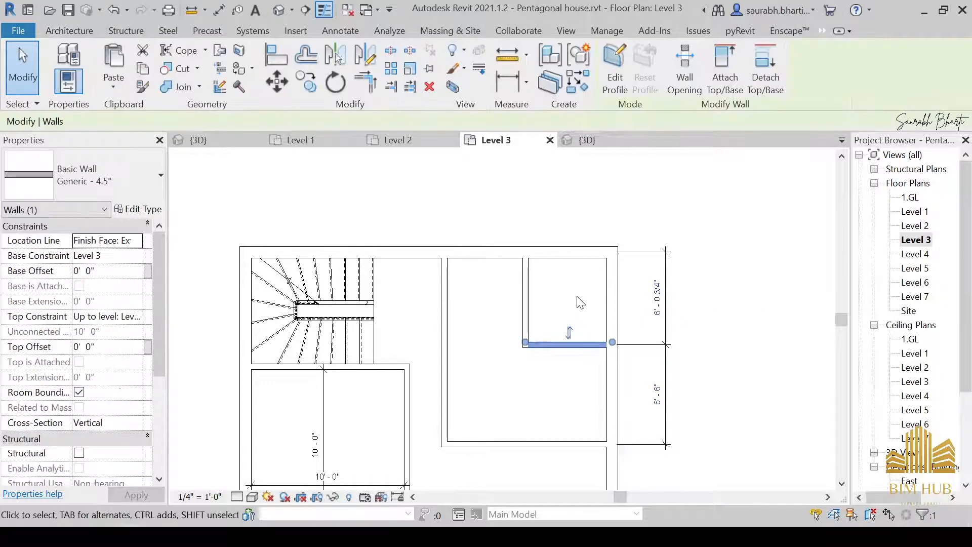
pyautogui.press('Escape')
# Step: Add aligned dimensions for the inner depth and inner width of the small northeast corner room
pyautogui.press('d')
pyautogui.press('i')
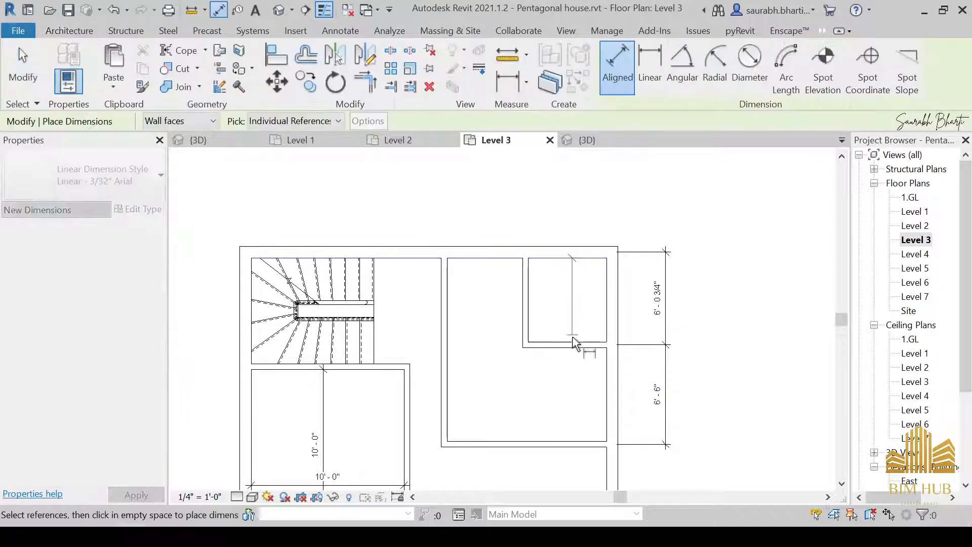
pyautogui.click(581, 346)
pyautogui.click(575, 320)
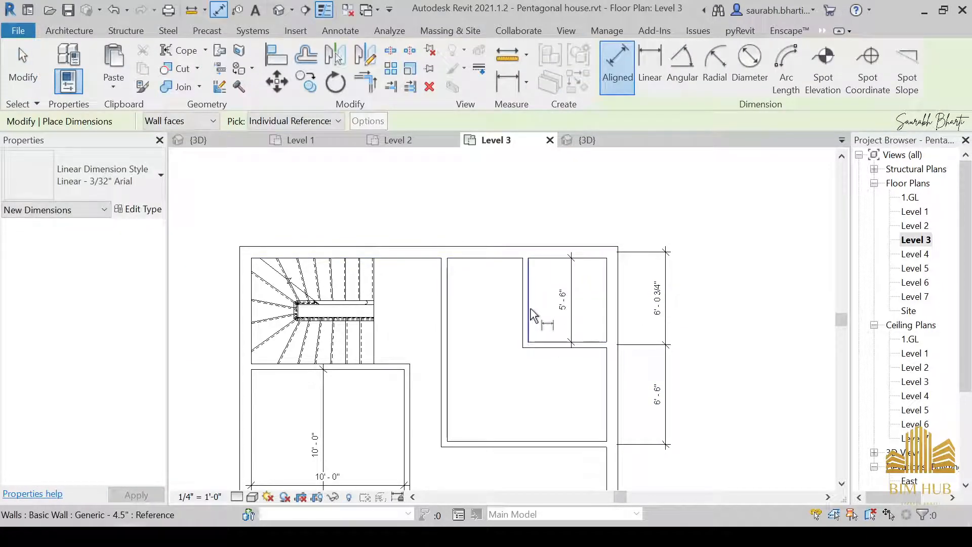
pyautogui.click(530, 314)
pyautogui.click(607, 309)
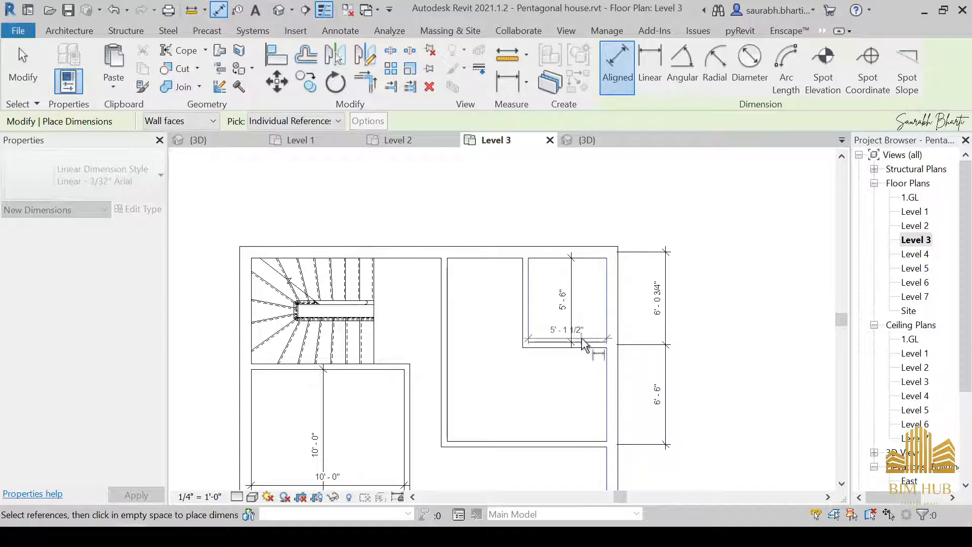
pyautogui.click(596, 335)
pyautogui.press('Escape')
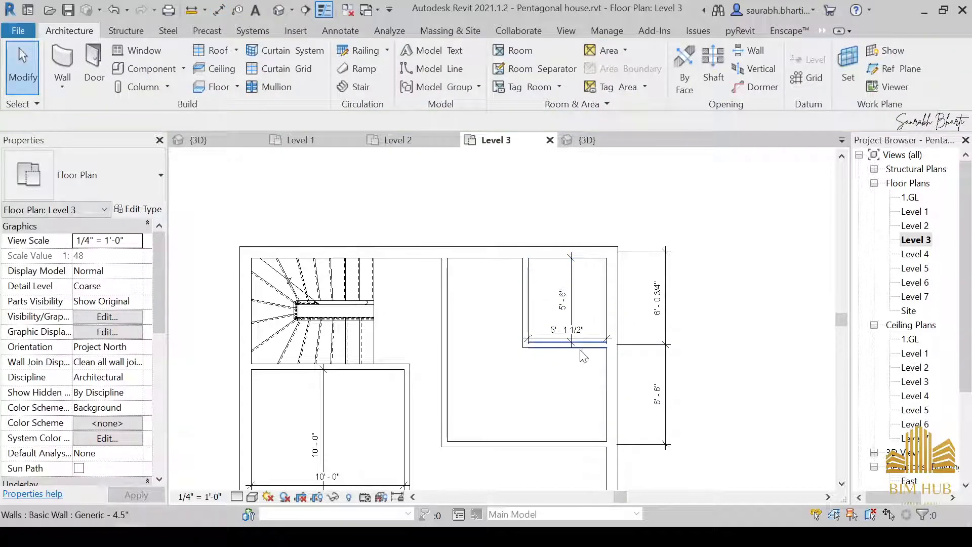
# Step: Set the inner depth of the small corner room to 6'-0" by moving its south wall
pyautogui.click(592, 343)
pyautogui.click(562, 299)
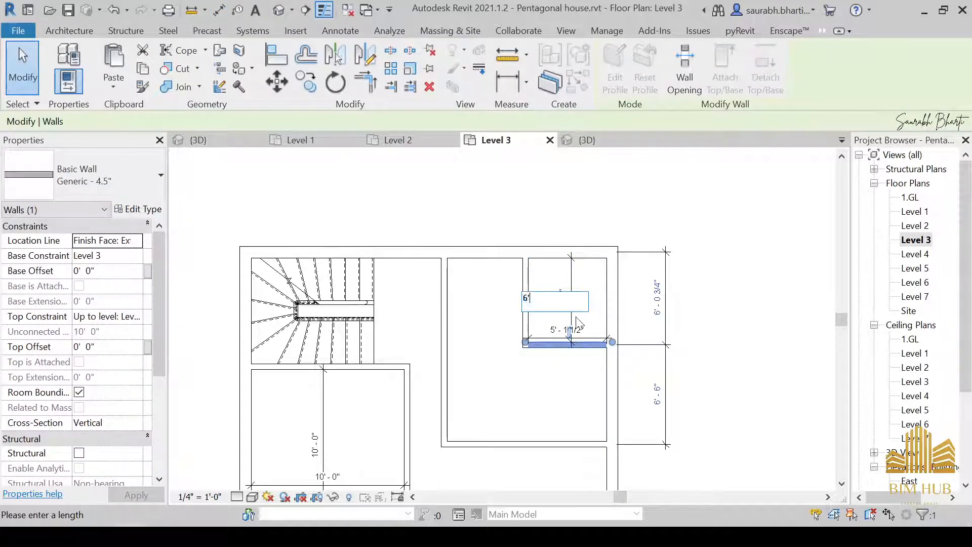
pyautogui.write("6'")
pyautogui.press('Return')
pyautogui.press('Escape')
# Step: Set the inner width of the small corner room to 5'-6" by moving its west wall
pyautogui.click(526, 329)
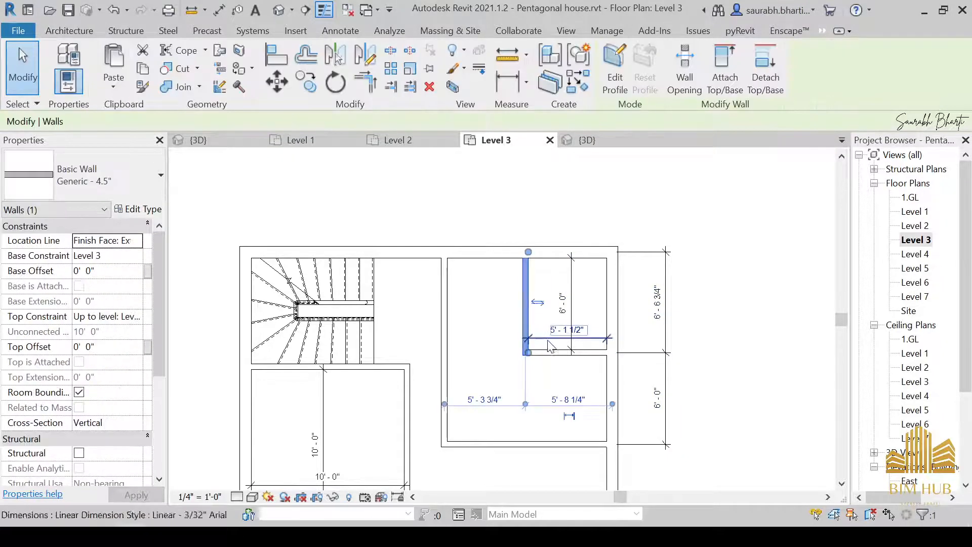
pyautogui.press('Escape')
pyautogui.click(526, 329)
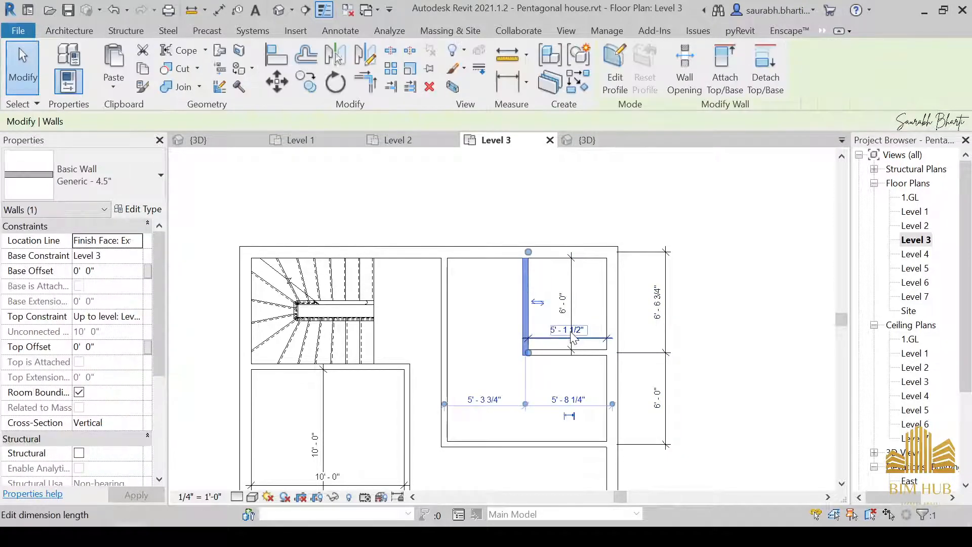
pyautogui.click(572, 332)
pyautogui.write("5' - 6")
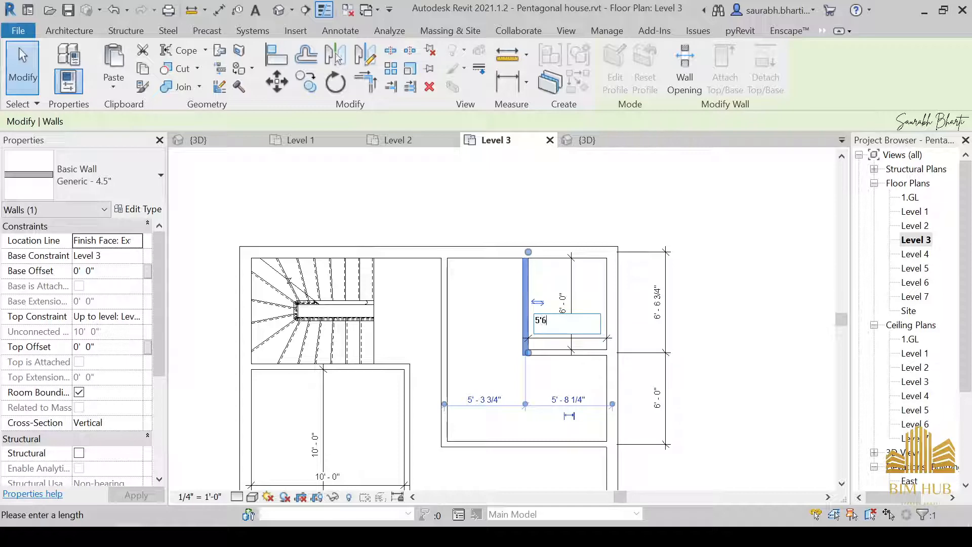
pyautogui.write('"')
pyautogui.press('Return')
pyautogui.press('Escape')
# Step: Delete the depth and width dimensions inside the small corner room
pyautogui.click(564, 327)
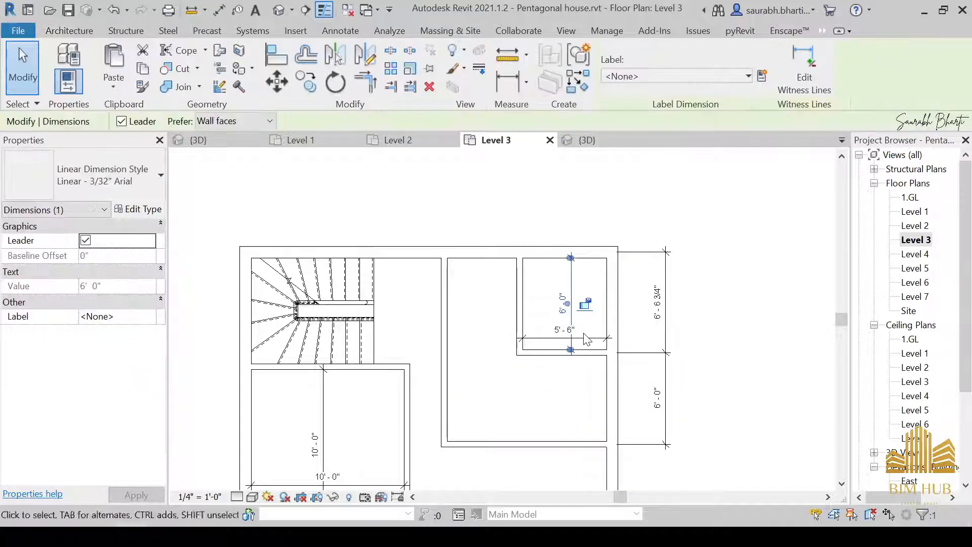
pyautogui.keyDown('ctrl'); pyautogui.click(596, 339); pyautogui.keyUp('ctrl')
pyautogui.press('Delete')
# Step: Place a 6'6"x2'6" interior 5-panel wood door in the small room's west wall, near its north end, swinging inward
pyautogui.scroll(-5, 594, 338)
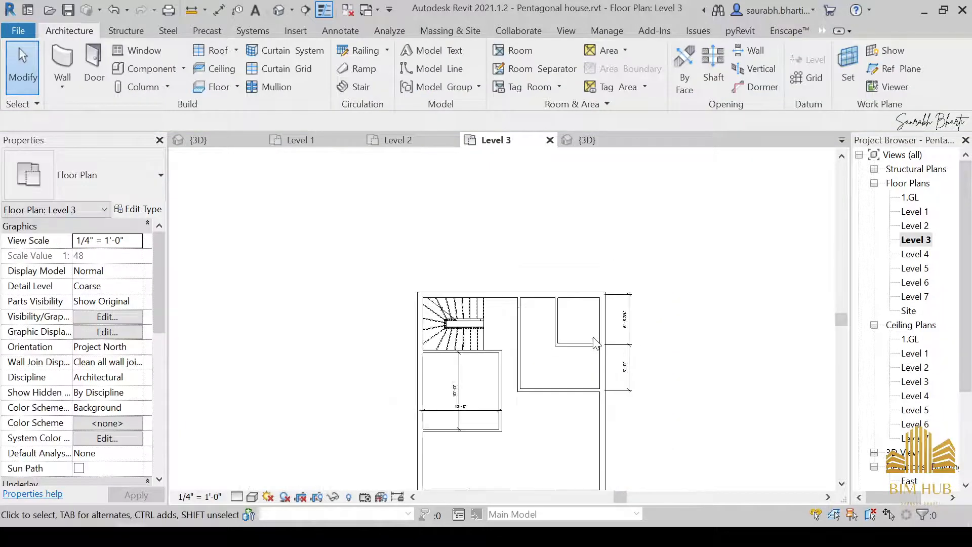
pyautogui.scroll(4, 538, 337)
pyautogui.moveTo(577, 324); pyautogui.dragTo(599, 243, button='middle')
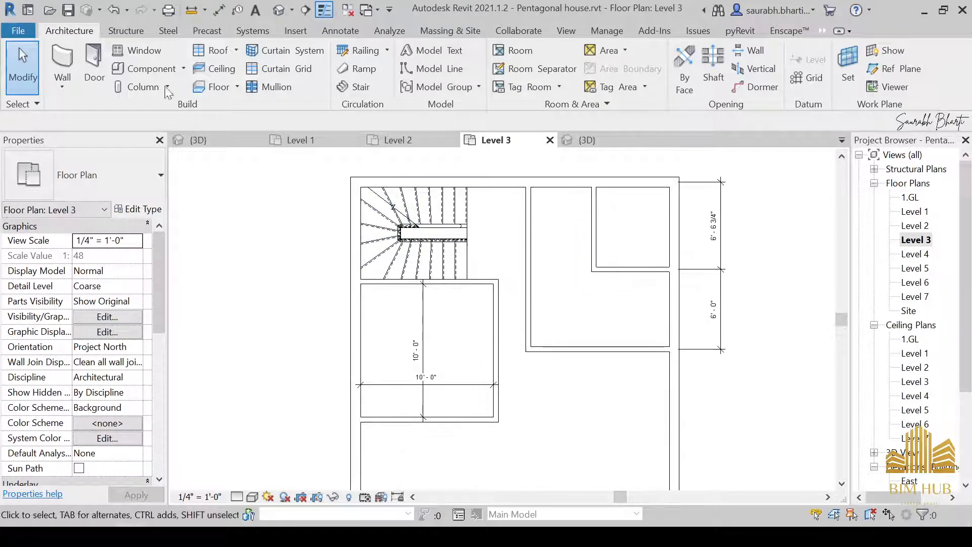
pyautogui.click(94, 64)
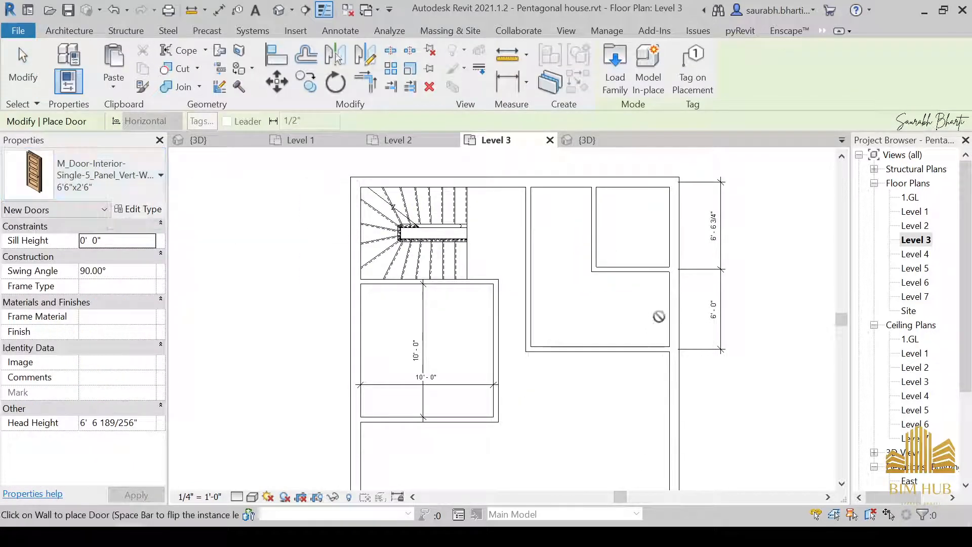
pyautogui.scroll(3, 600, 212)
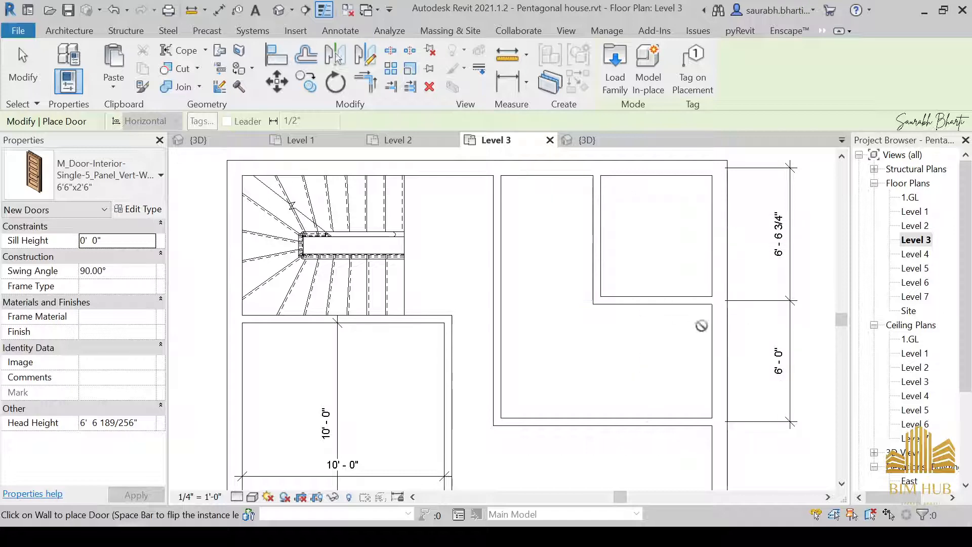
pyautogui.click(604, 205)
pyautogui.press('Escape')
pyautogui.press('Escape')
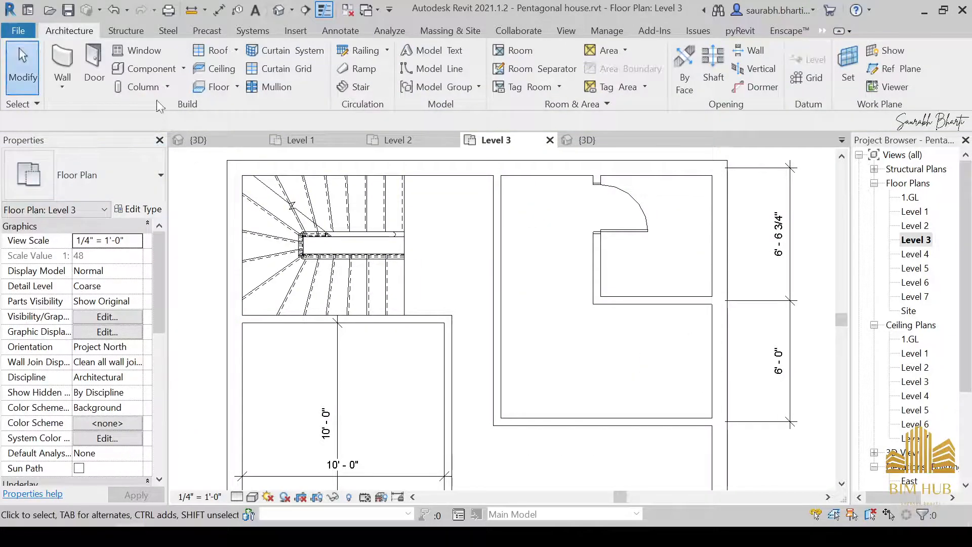
# Step: Place a Bowater Warkworth-OpenOut door near the north end of the northeast room's west wall, swinging toward the staircase
pyautogui.click(92, 69)
pyautogui.click(101, 174)
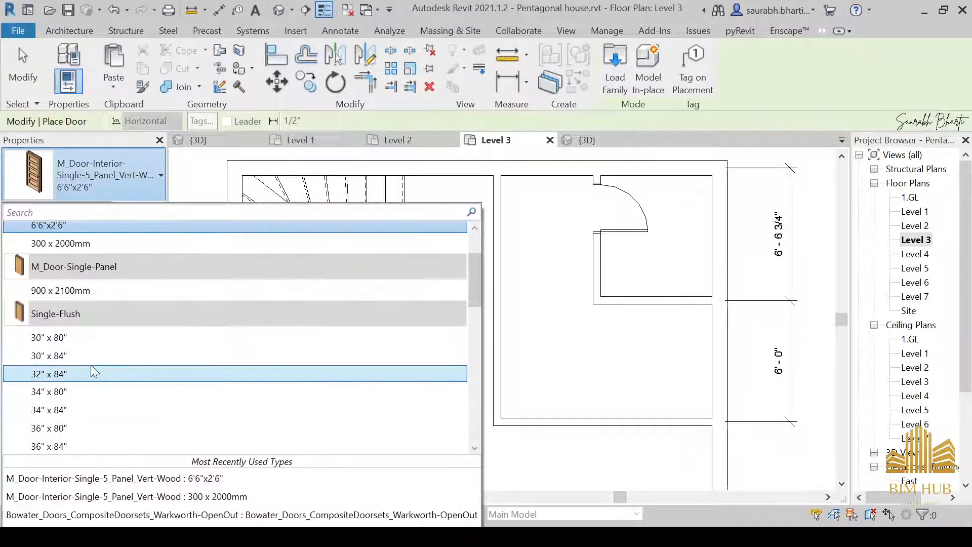
pyautogui.scroll(-5, 101, 427)
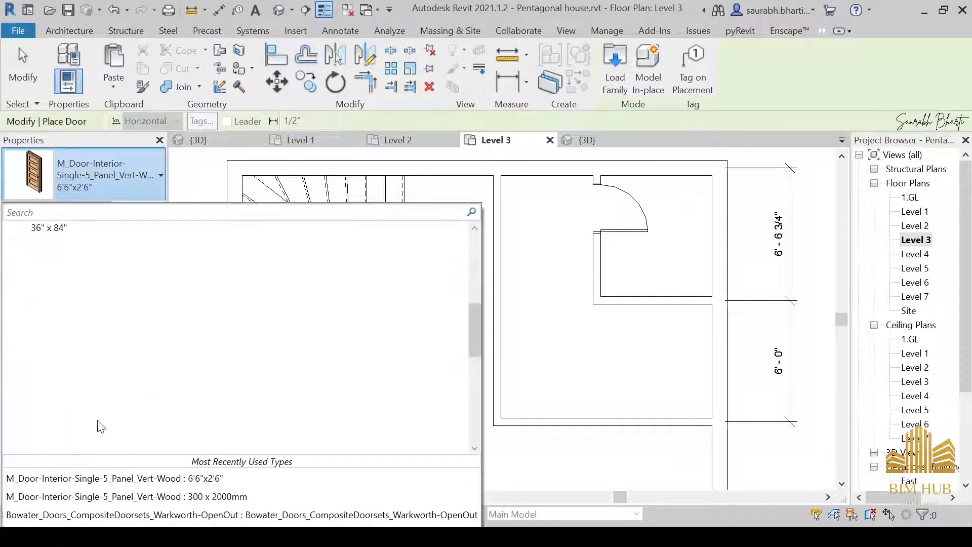
pyautogui.click(178, 514)
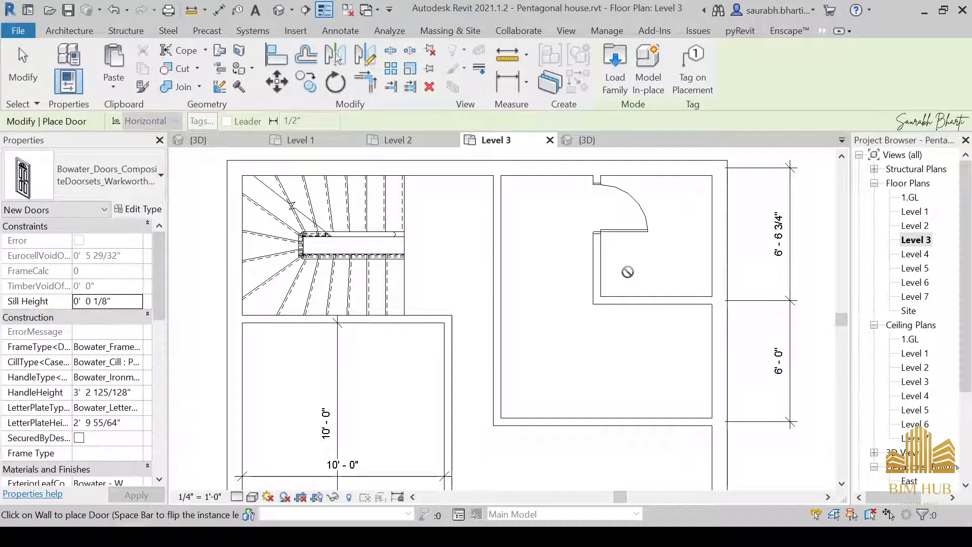
pyautogui.click(501, 216)
pyautogui.press('Escape')
pyautogui.press('Escape')
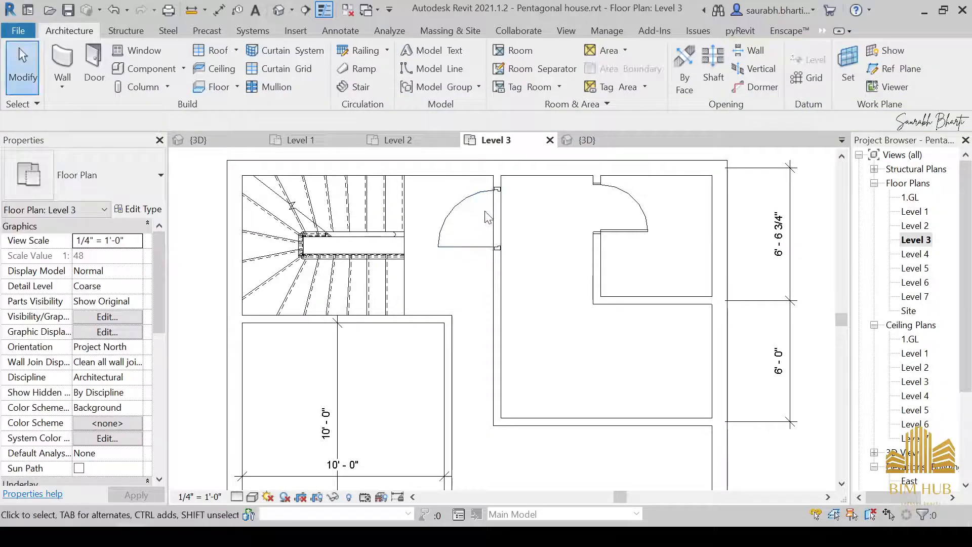
# Step: Open the material choices for the Bowater door type's CillColour and select Bowater - Woodgrain - Anthracite
pyautogui.click(484, 212)
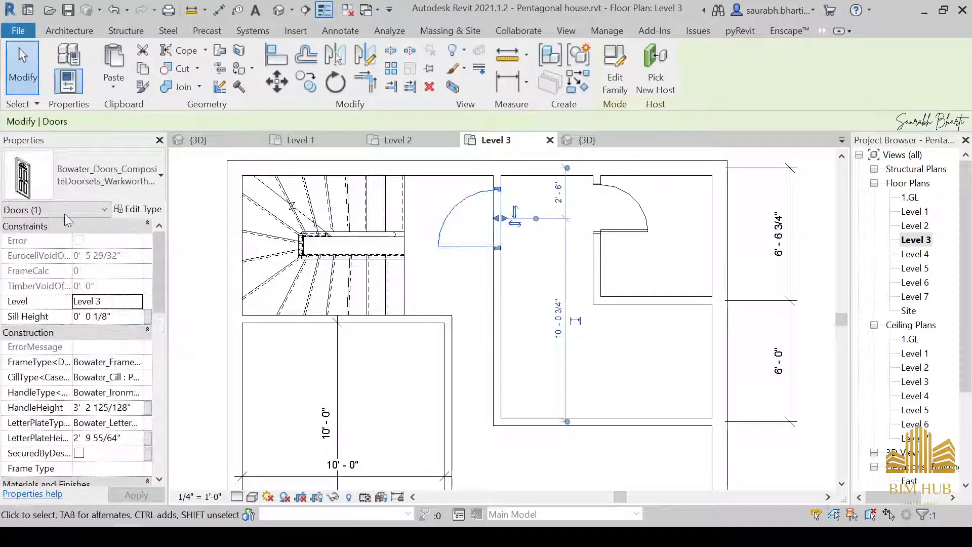
pyautogui.click(136, 209)
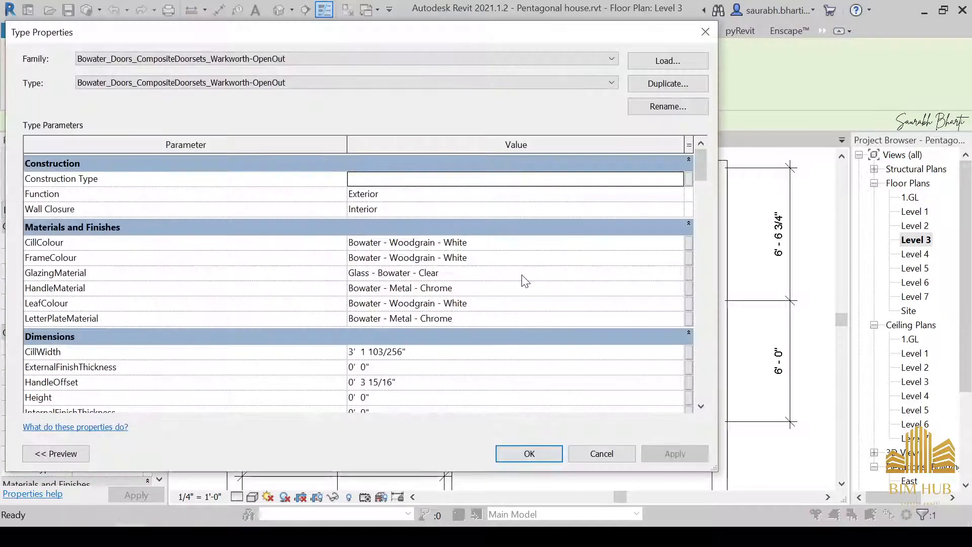
pyautogui.click(521, 242)
pyautogui.click(679, 242)
pyautogui.scroll(10, 313, 237)
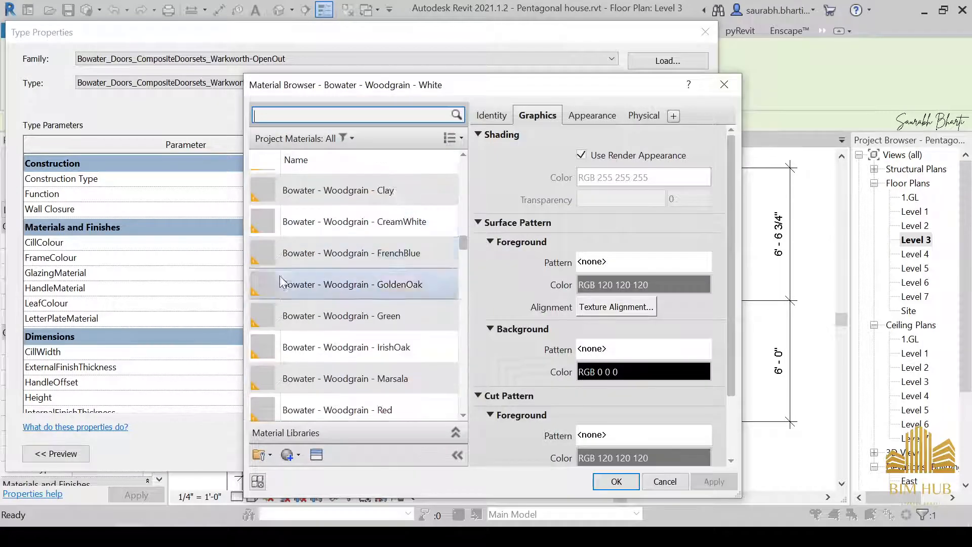
pyautogui.scroll(-3, 311, 235)
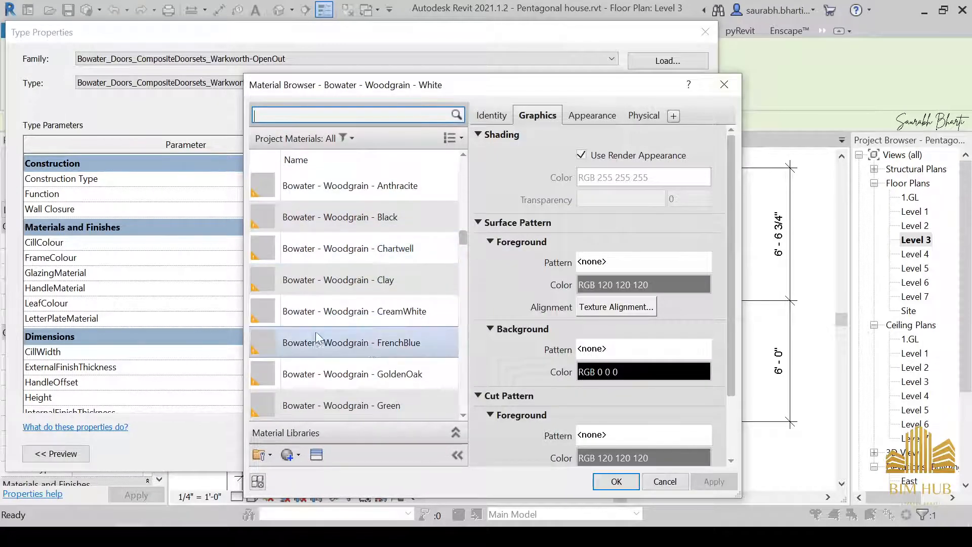
pyautogui.click(348, 311)
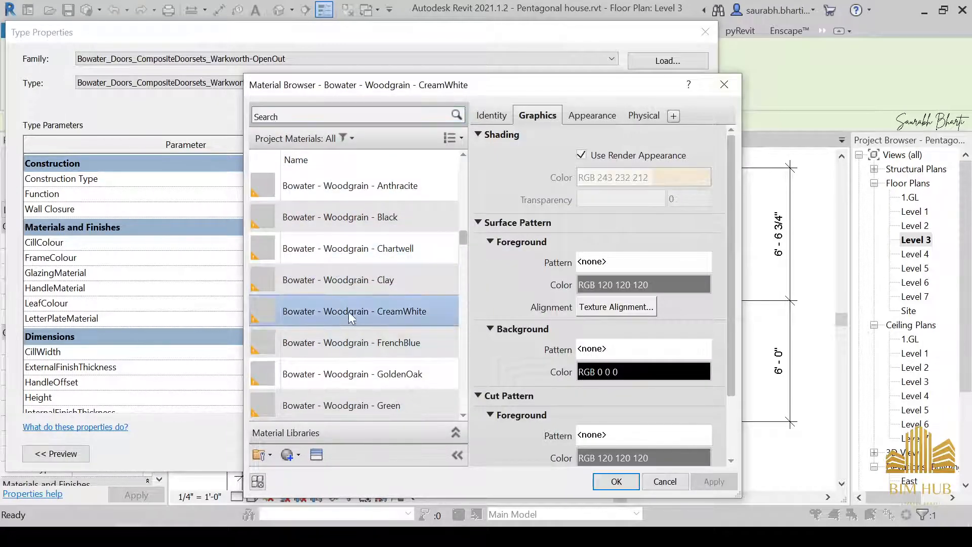
pyautogui.click(356, 248)
pyautogui.click(357, 216)
pyautogui.click(357, 185)
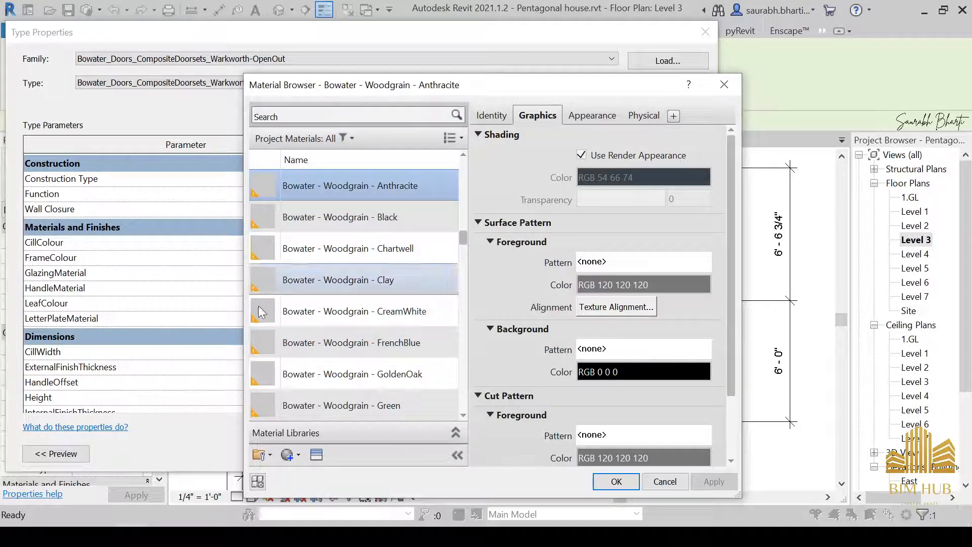
pyautogui.scroll(-1, 270, 400)
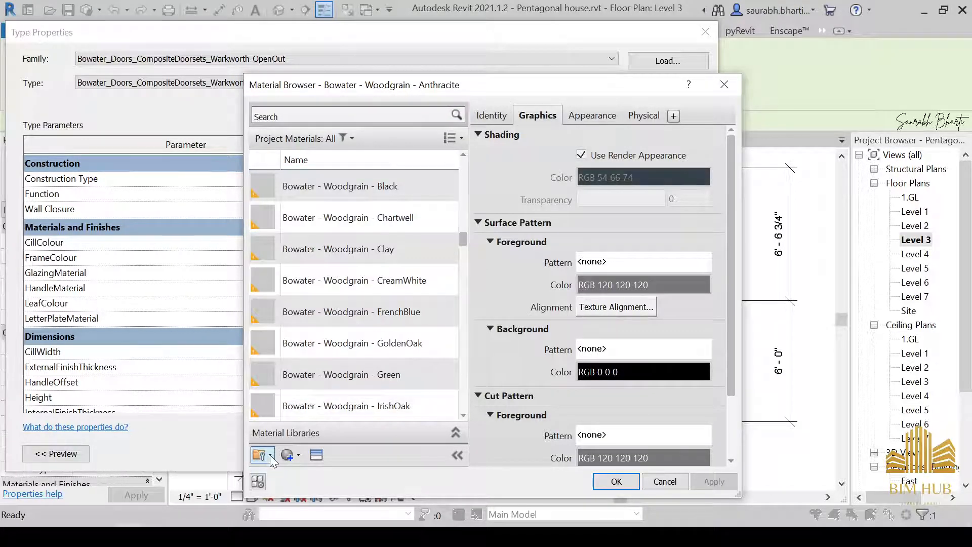
# Step: Load the material library Bowater_Material-Woodgrain.adsklib from the Door folder on the desktop and browse the woodgrain materials
pyautogui.click(266, 454)
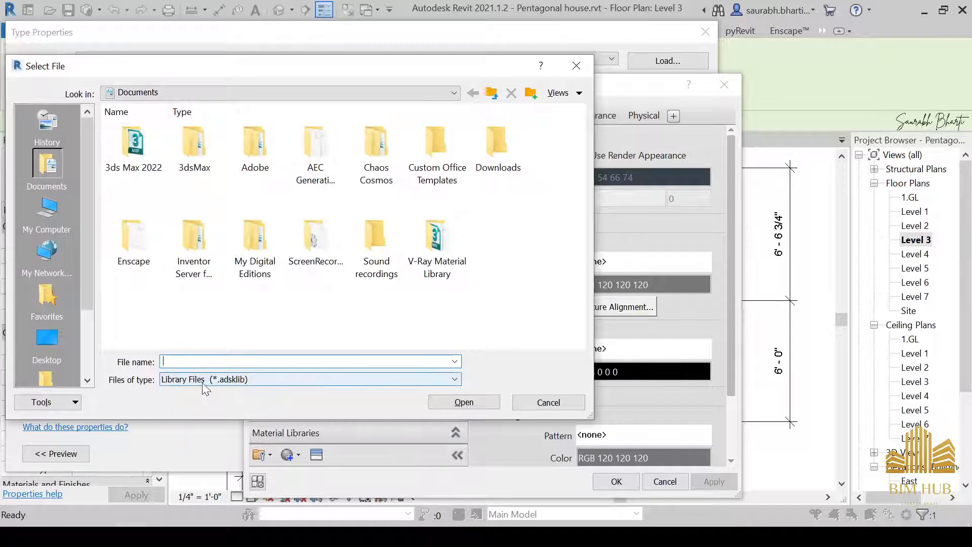
pyautogui.click(47, 339)
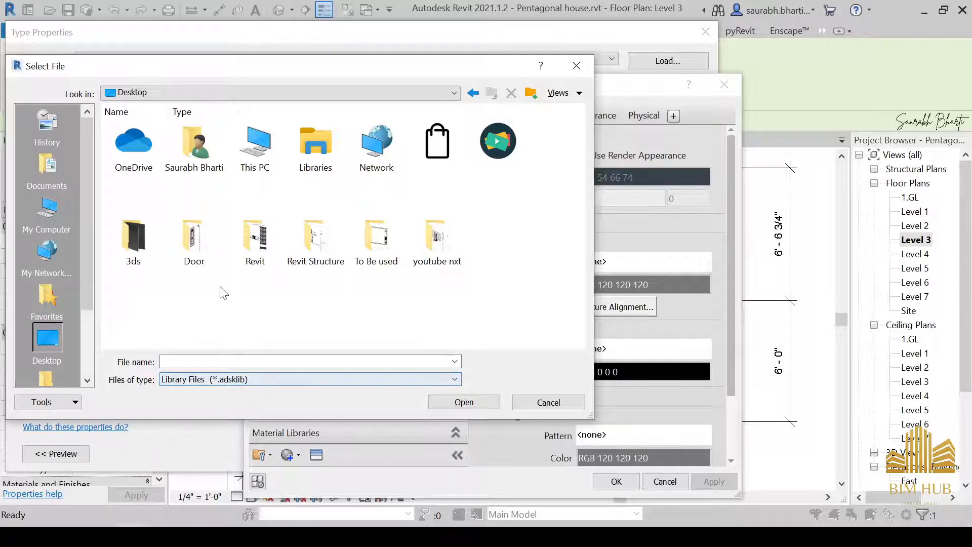
pyautogui.doubleClick(197, 248)
pyautogui.click(141, 152)
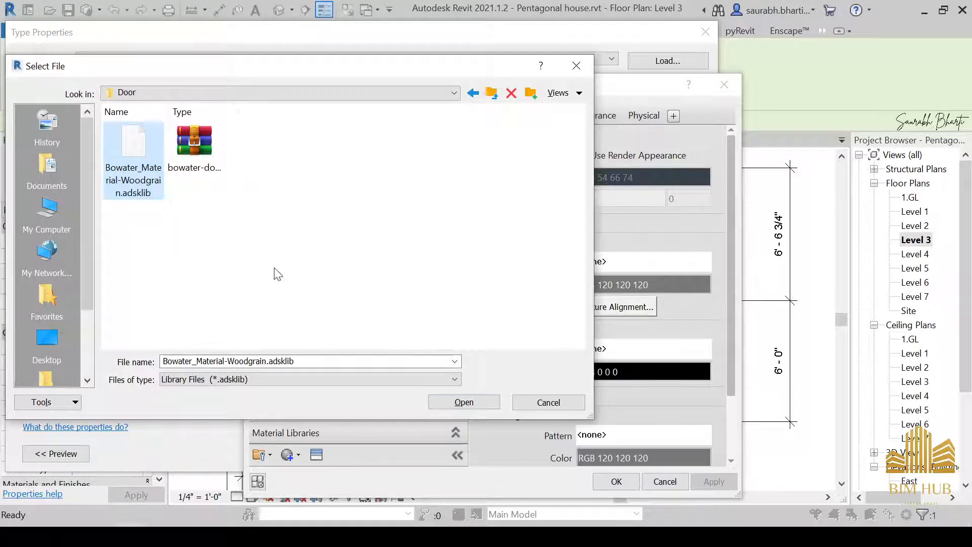
pyautogui.click(494, 401)
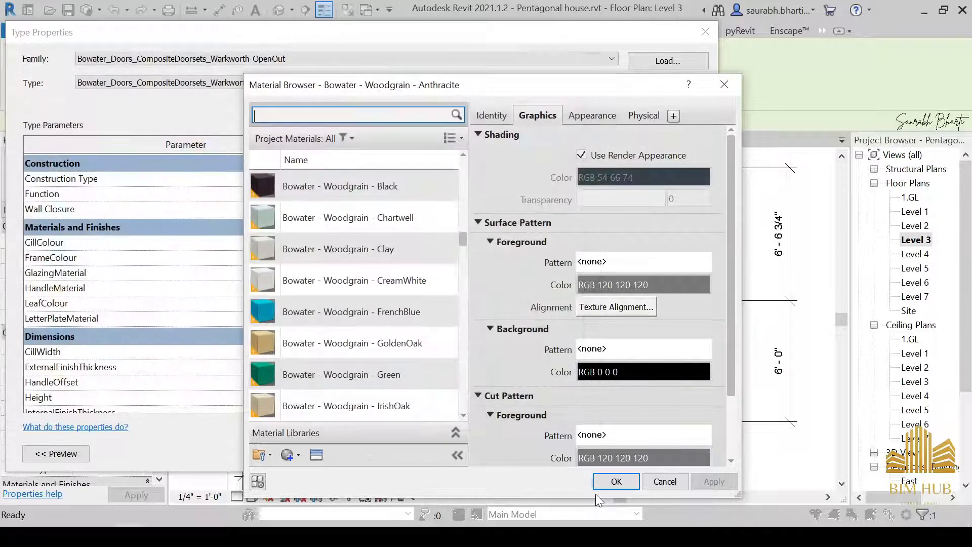
pyautogui.scroll(-3, 309, 311)
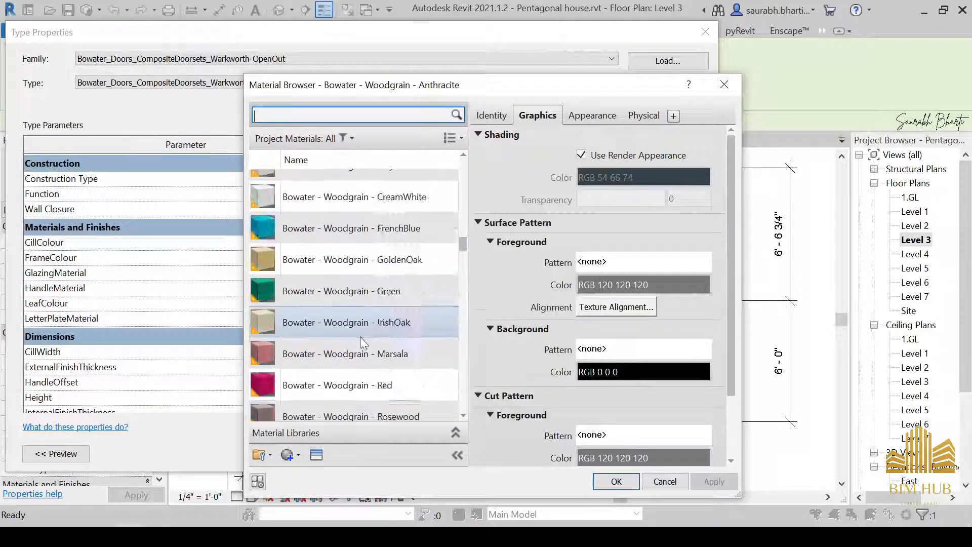
# Step: Look through the loaded Bowater woodgrain materials and accept Bowater - Woodgrain - Anthracite for the door type's CillColour
pyautogui.scroll(3, 333, 332)
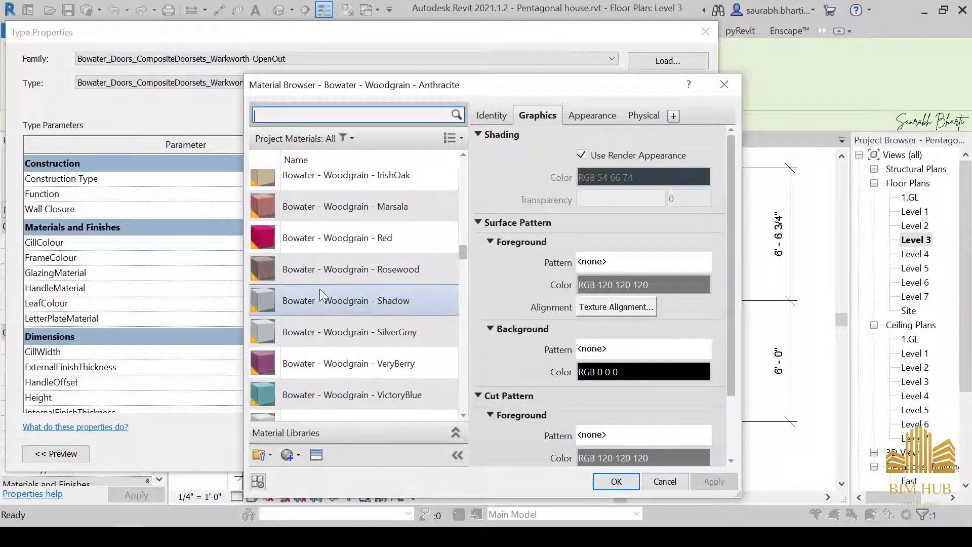
pyautogui.scroll(-1, 291, 291)
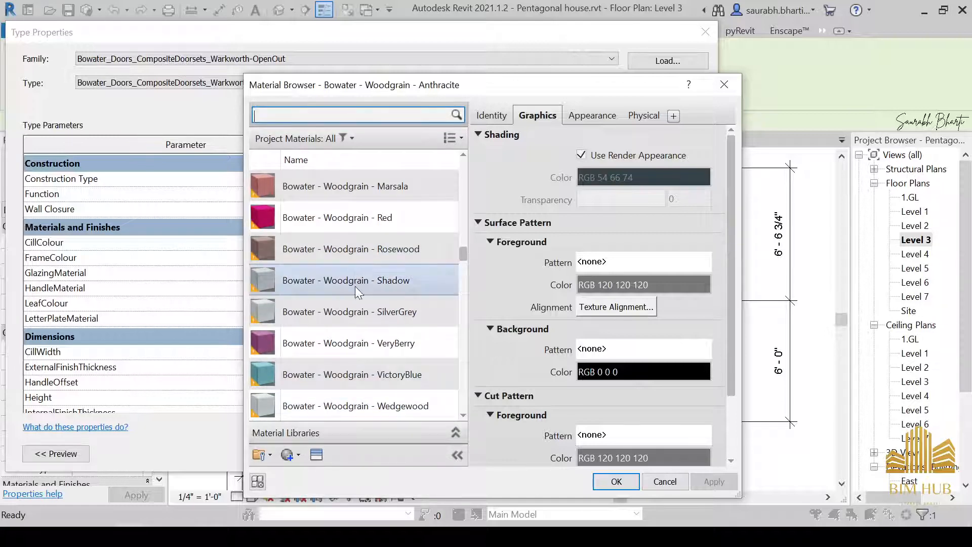
pyautogui.scroll(5, 309, 258)
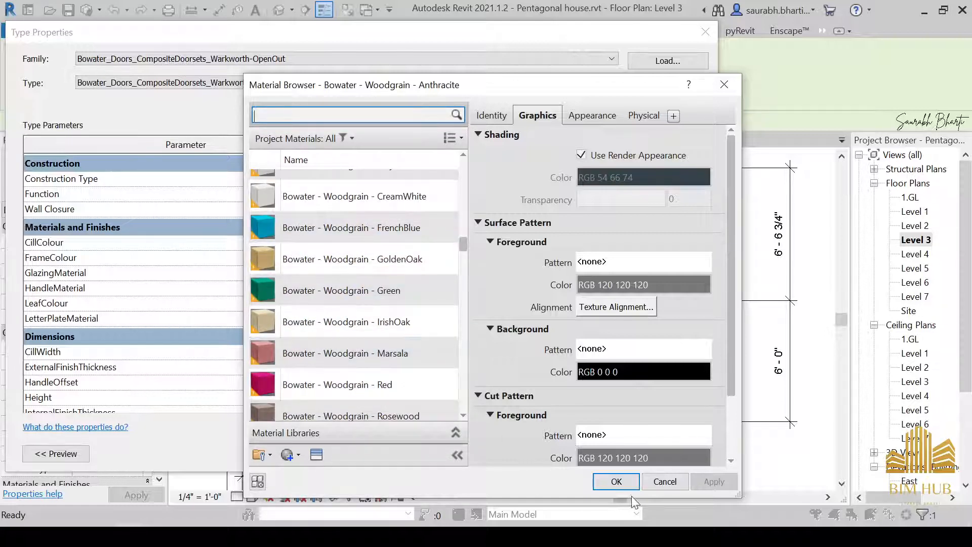
pyautogui.click(463, 415)
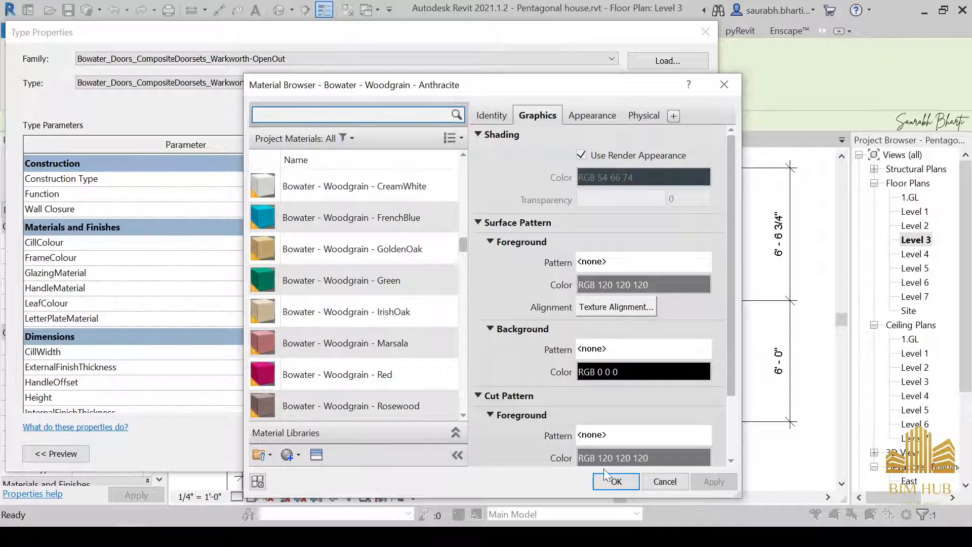
pyautogui.click(616, 484)
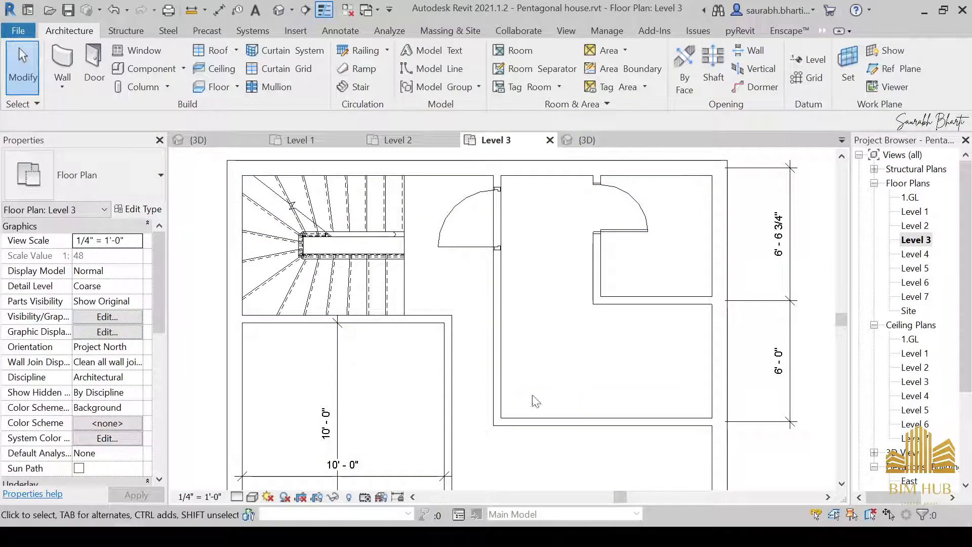
# Step: Place a Bowater Warkworth-OpenOut door near the north end of the 10' x 10' room's east wall, swinging into the room
pyautogui.moveTo(527, 303); pyautogui.dragTo(506, 238, button='middle')
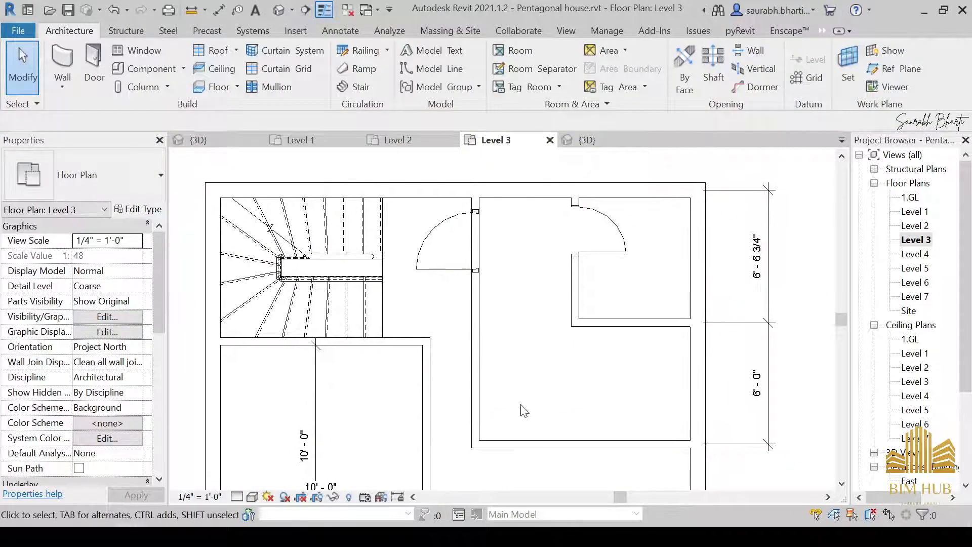
pyautogui.press('d')
pyautogui.press('r')
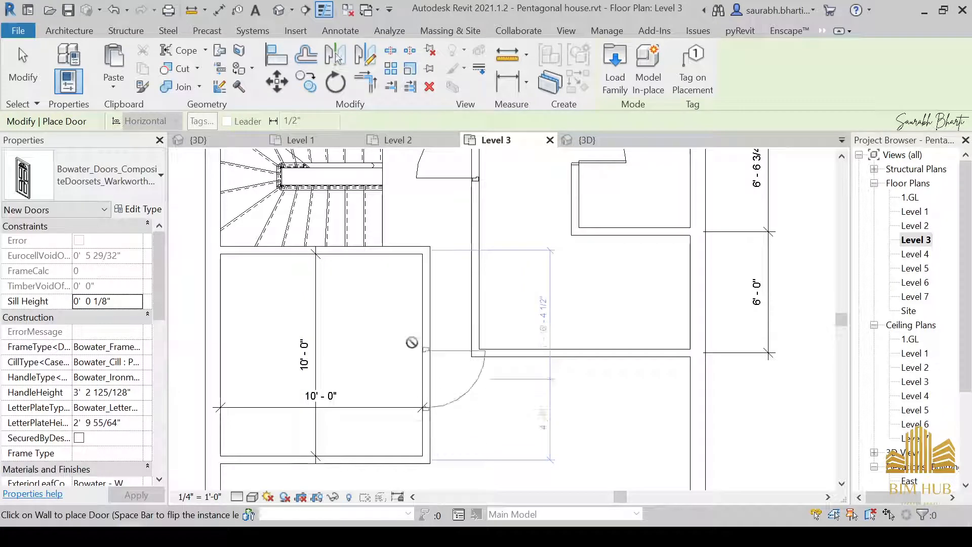
pyautogui.click(416, 288)
pyautogui.press('Escape')
pyautogui.click(448, 311)
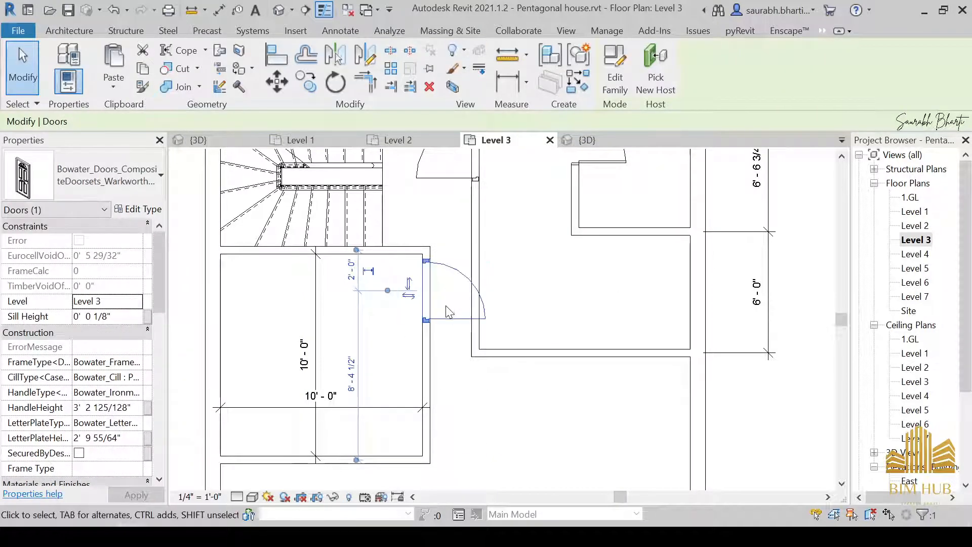
pyautogui.press('space')
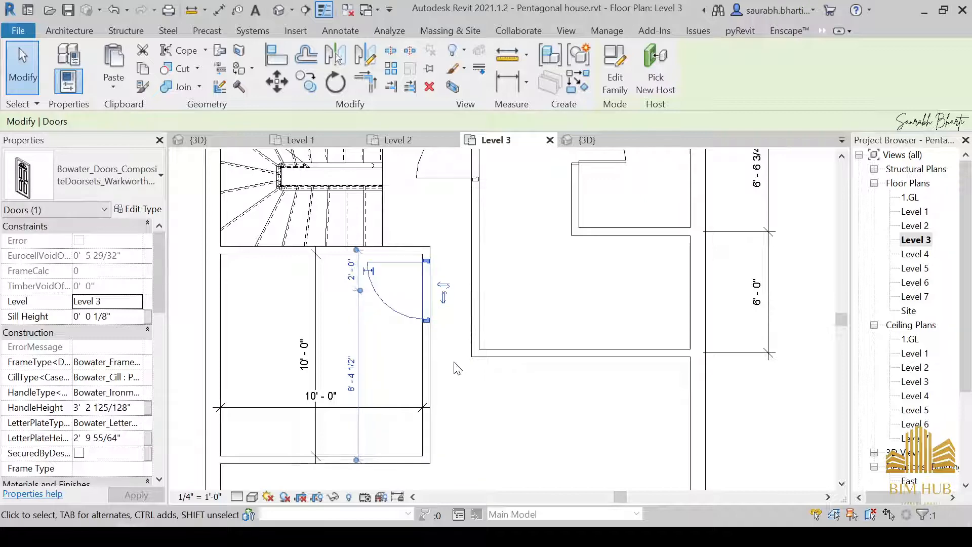
pyautogui.press('space')
pyautogui.press('space')
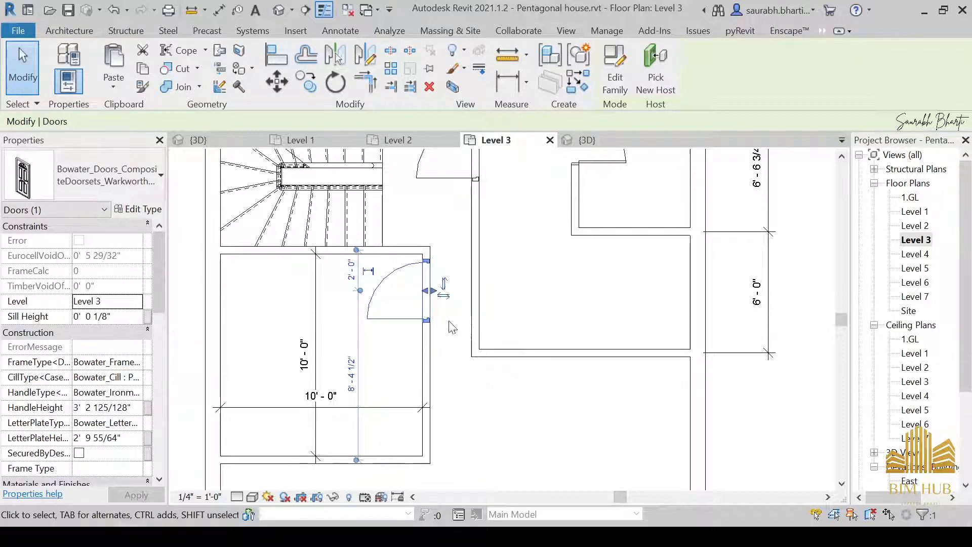
# Step: Nudge the 10' x 10' room's door slightly north along the east wall, closer to the room's corner
pyautogui.click(452, 328)
pyautogui.scroll(3, 425, 281)
pyautogui.click(424, 253)
pyautogui.scroll(2, 423, 250)
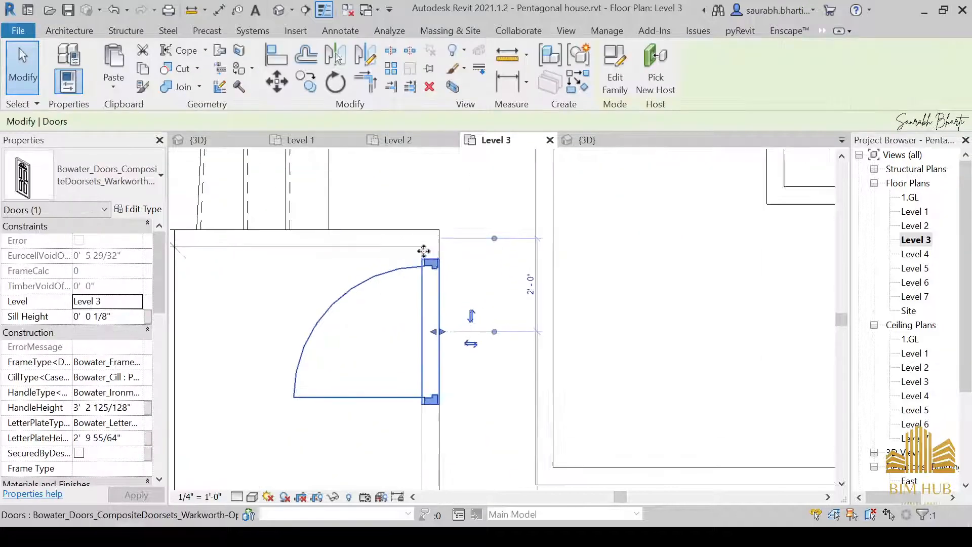
pyautogui.press('Escape')
pyautogui.scroll(2, 399, 271)
pyautogui.click(468, 256)
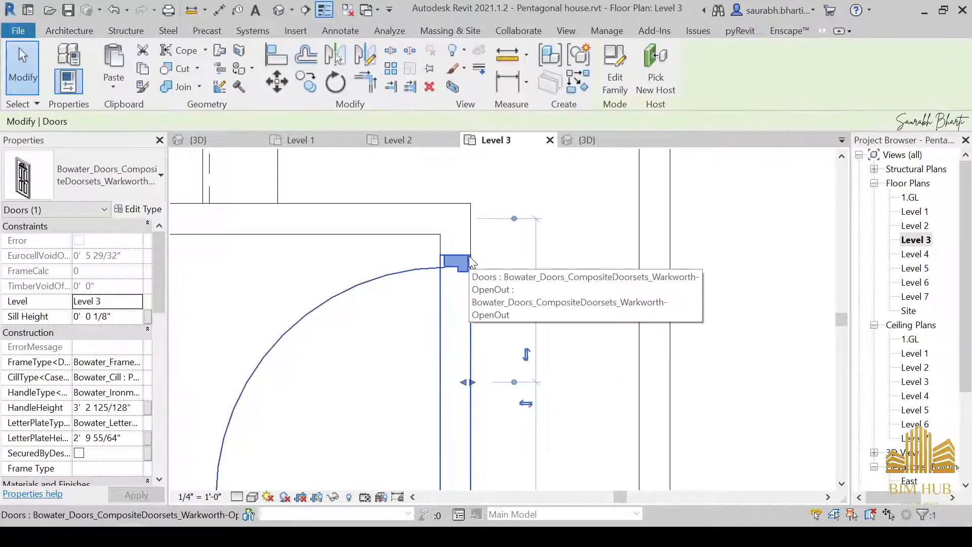
pyautogui.scroll(-3, 444, 370)
pyautogui.press('Up')
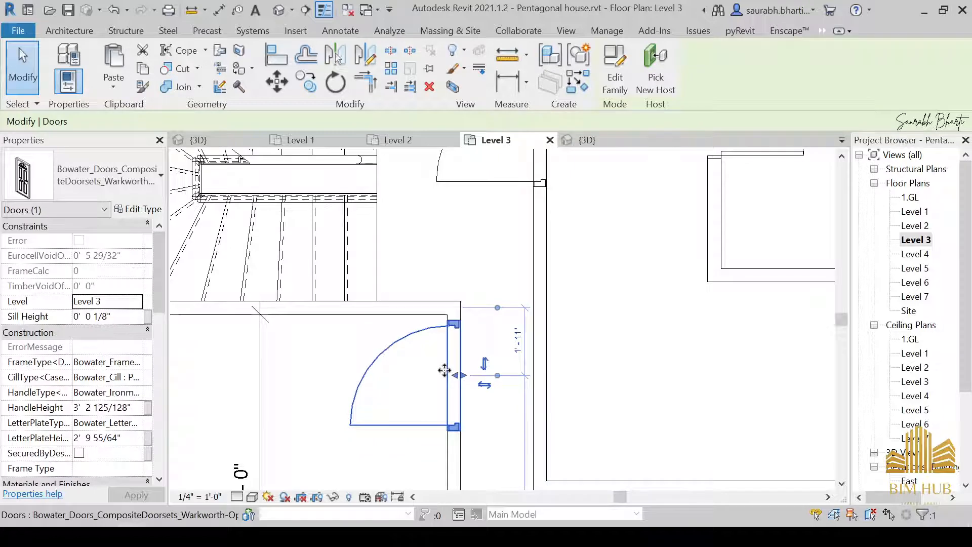
pyautogui.press('Escape')
# Step: Draw Generic - 4.5" walls from the northeast room's south wall, about 5'6" south and then east to the exterior wall, enclosing a small room
pyautogui.scroll(-3, 444, 370)
pyautogui.scroll(1, 451, 284)
pyautogui.scroll(-1, 489, 306)
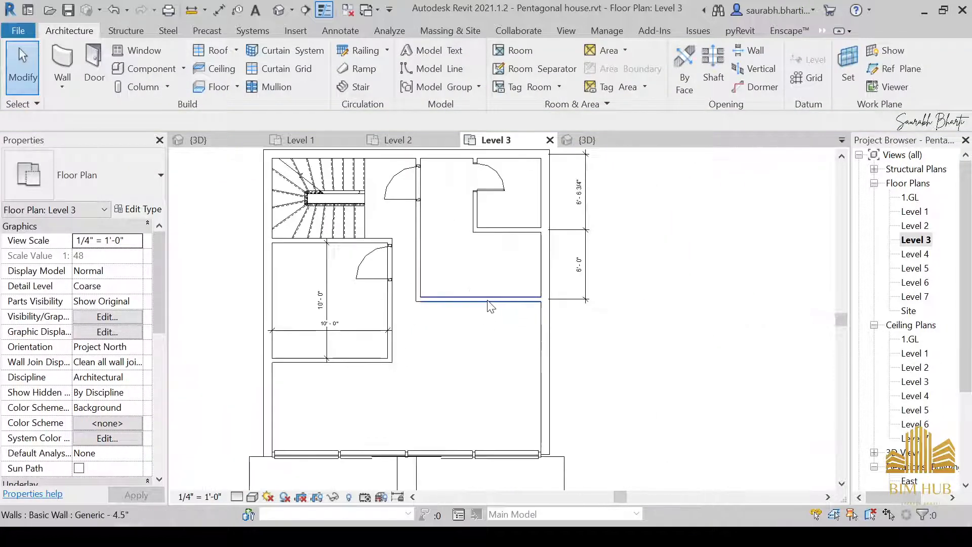
pyautogui.click(63, 55)
pyautogui.scroll(2, 500, 315)
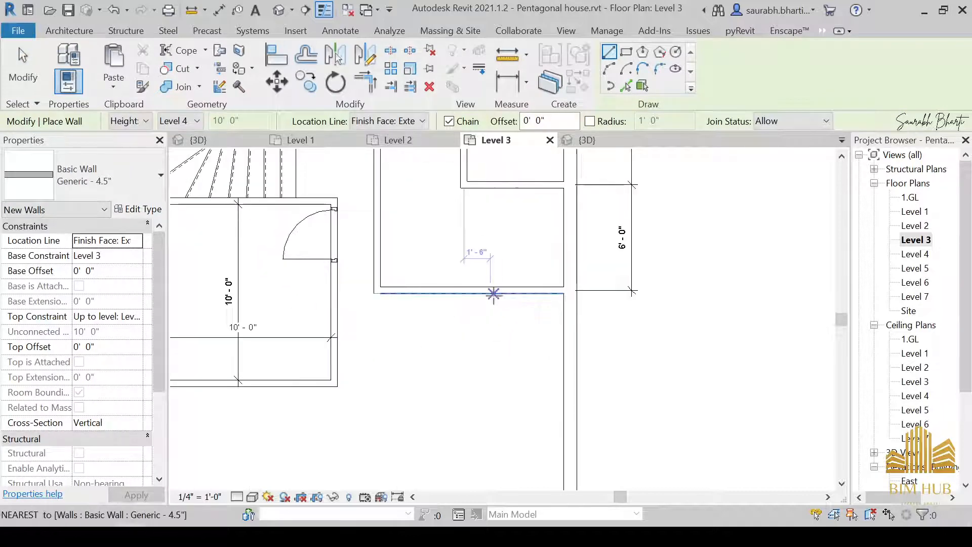
pyautogui.click(468, 293)
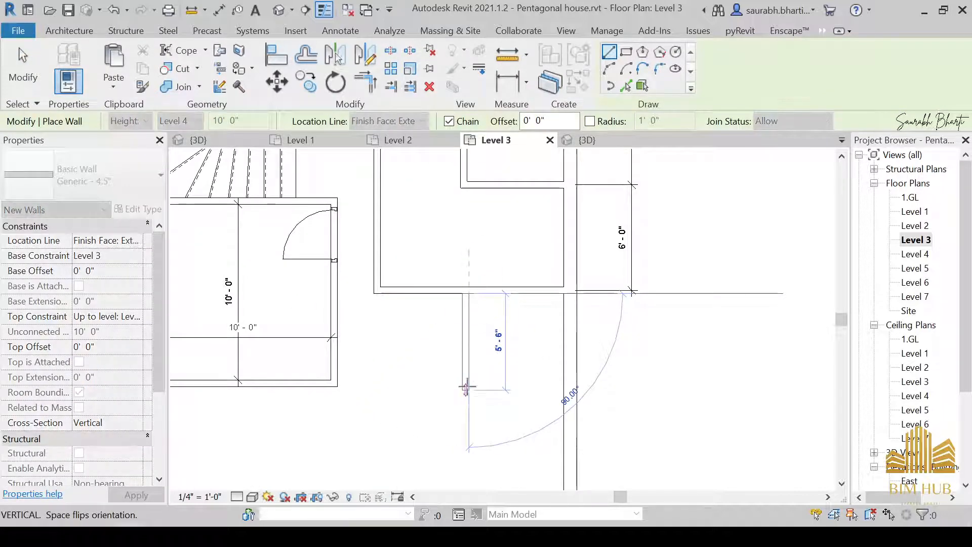
pyautogui.click(466, 389)
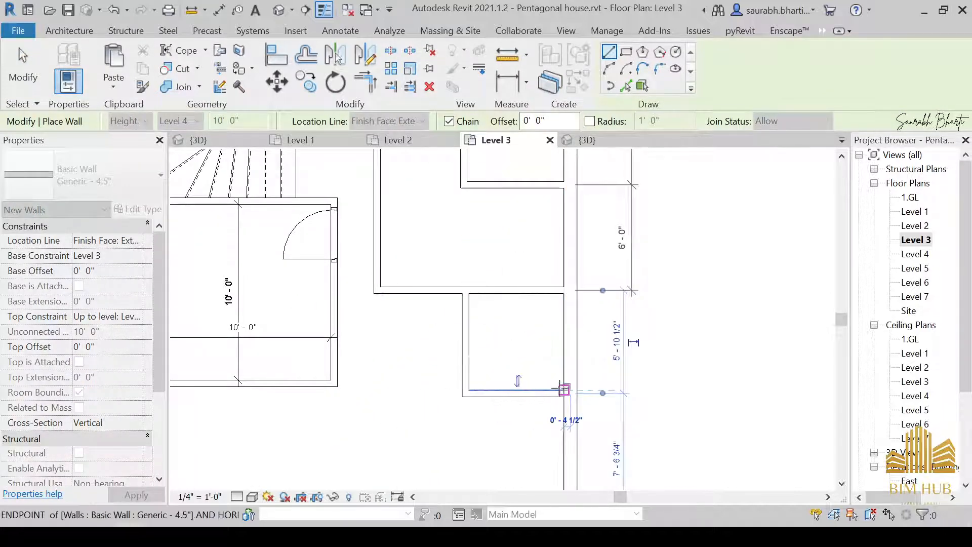
pyautogui.press('Escape')
pyautogui.press('Escape')
# Step: Set the new small room's west wall 7' from the east exterior wall
pyautogui.click(466, 345)
pyautogui.click(524, 439)
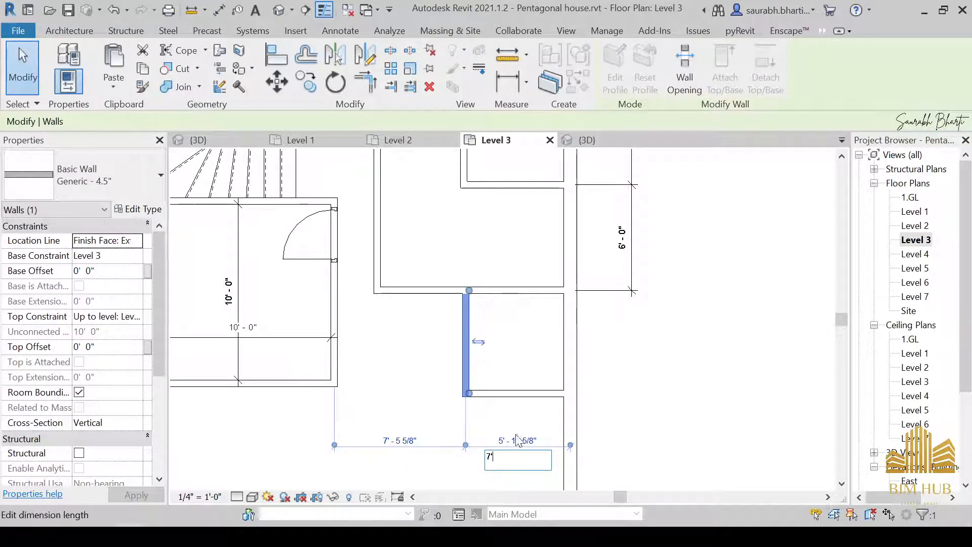
pyautogui.write("7'")
pyautogui.press('Return')
pyautogui.press('Escape')
# Step: Set the new small room's south wall 6' from the northeast room's south wall
pyautogui.click(508, 394)
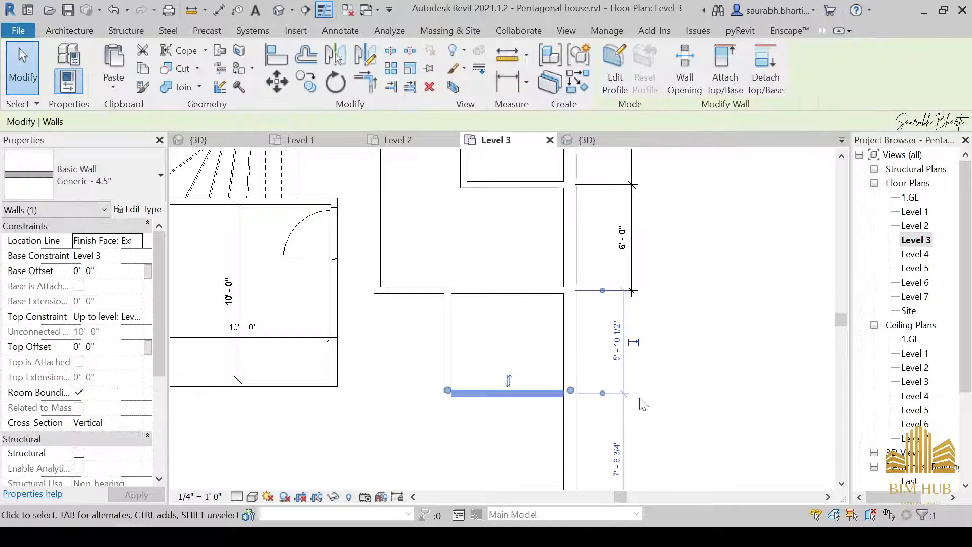
pyautogui.click(616, 352)
pyautogui.write("6'")
pyautogui.press('Return')
pyautogui.press('Escape')
pyautogui.scroll(-2, 493, 356)
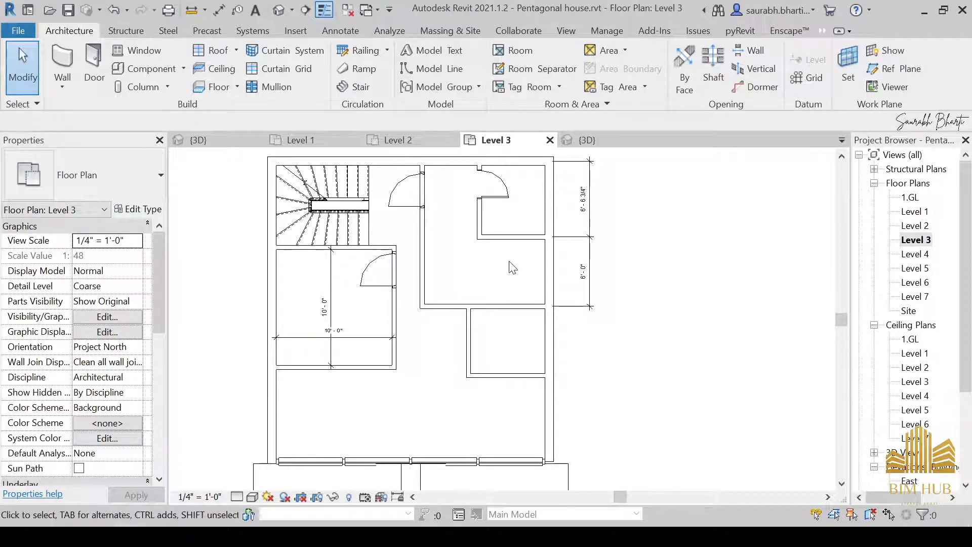
# Step: Open the Level 4 floor plan and examine the upper floors of the facade in the reference image in Photos
pyautogui.doubleClick(917, 254)
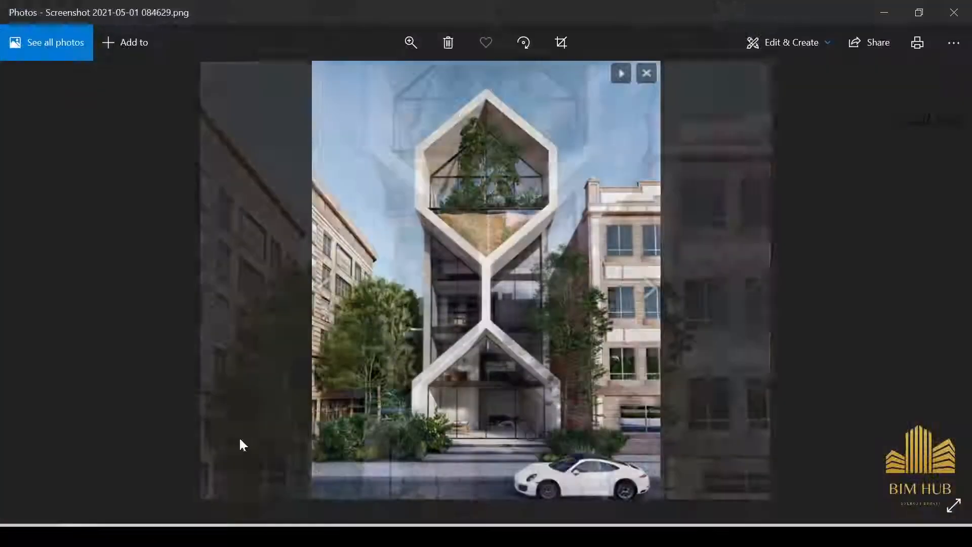
pyautogui.scroll(2, 499, 264)
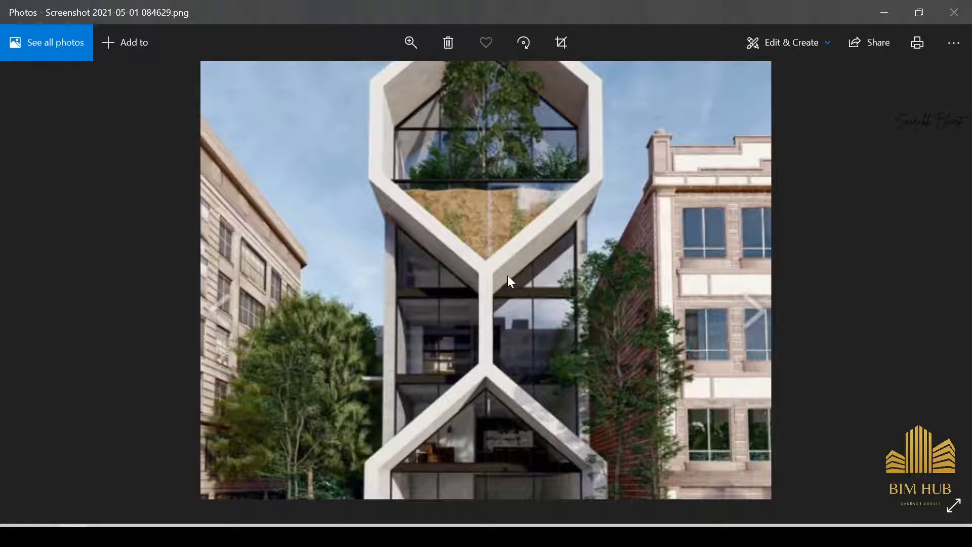
pyautogui.moveTo(424, 278); pyautogui.dragTo(446, 330)
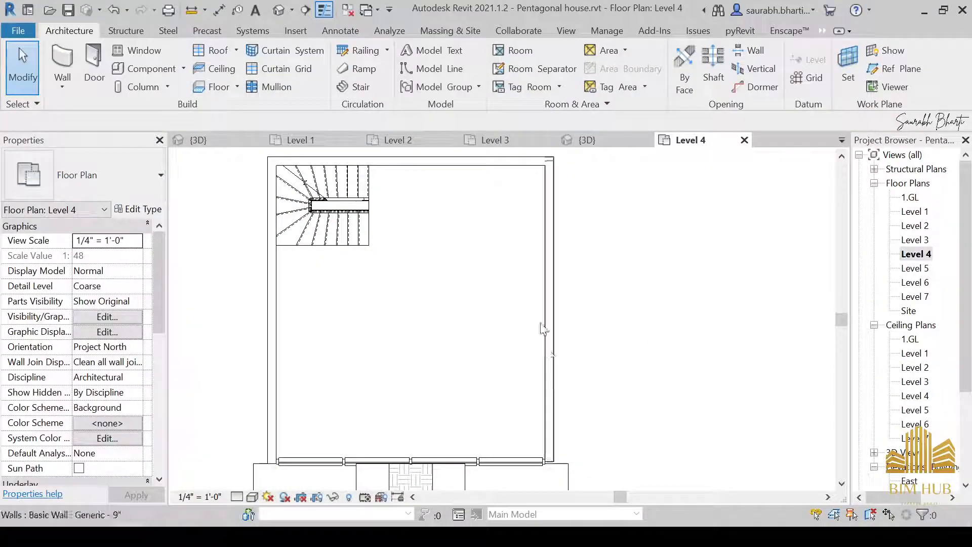
pyautogui.scroll(-1, 556, 304)
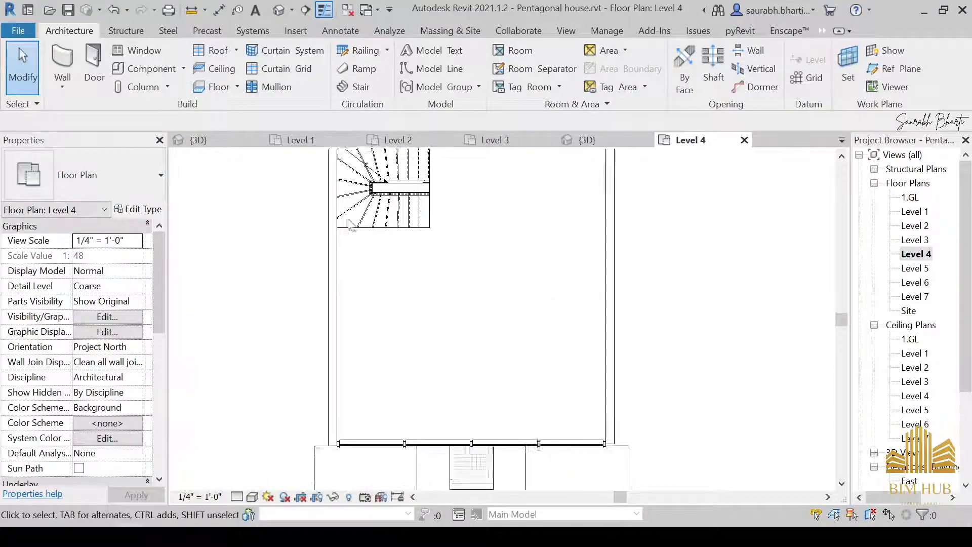
pyautogui.click(66, 64)
pyautogui.press('Escape')
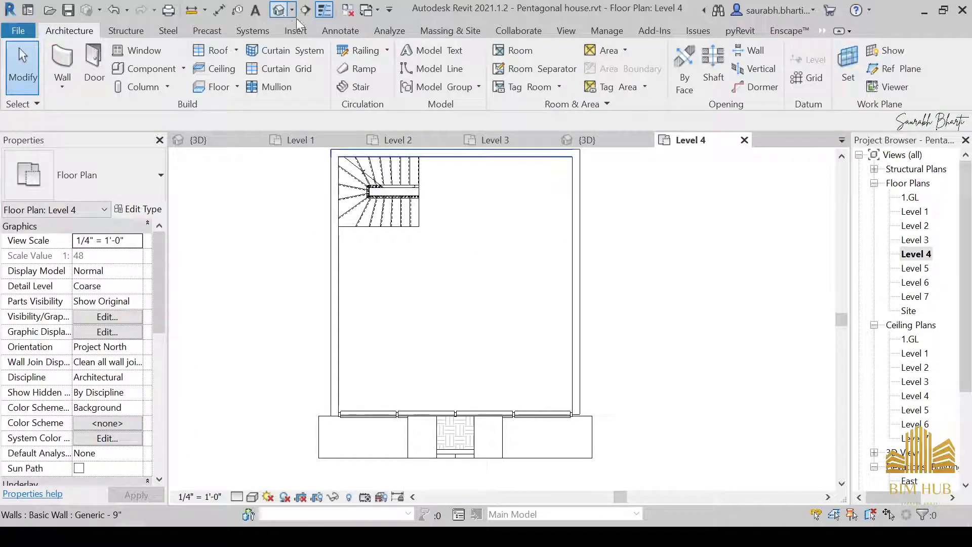
# Step: Copy Level 3's 4.5" partition walls, their doors and the 10' room dimensions to Floor Plan: Level 4, aligned to the same position
pyautogui.doubleClick(916, 241)
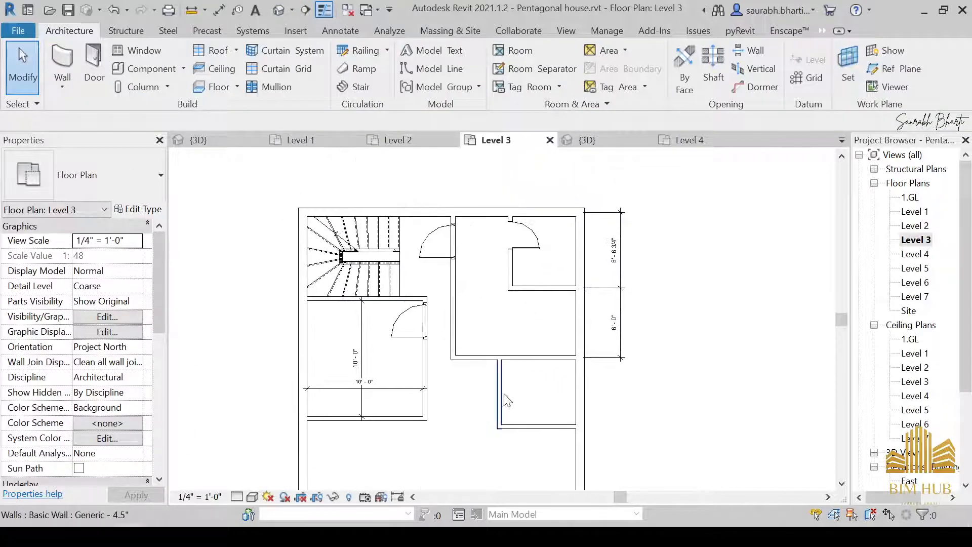
pyautogui.press('Tab')
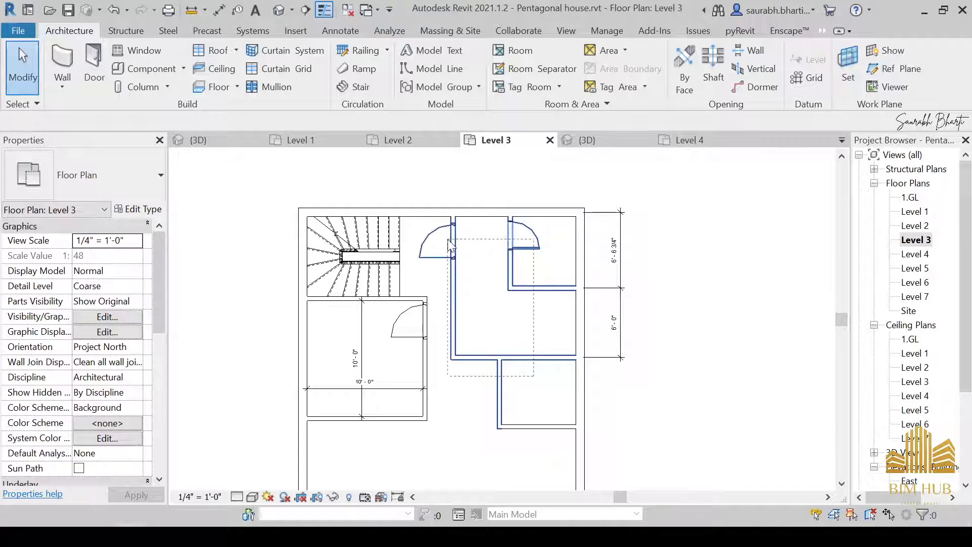
pyautogui.click(448, 239)
pyautogui.press('Escape')
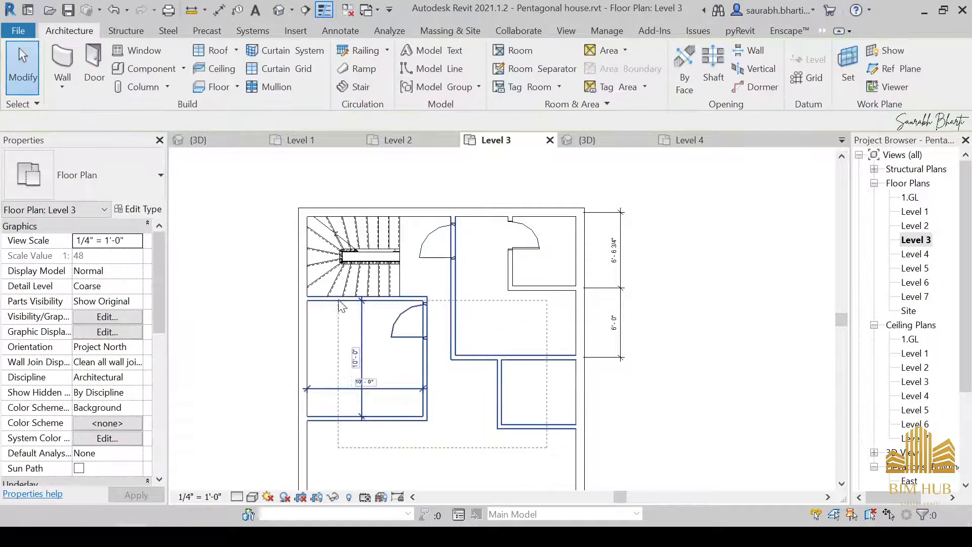
pyautogui.press('Tab')
pyautogui.click(339, 300)
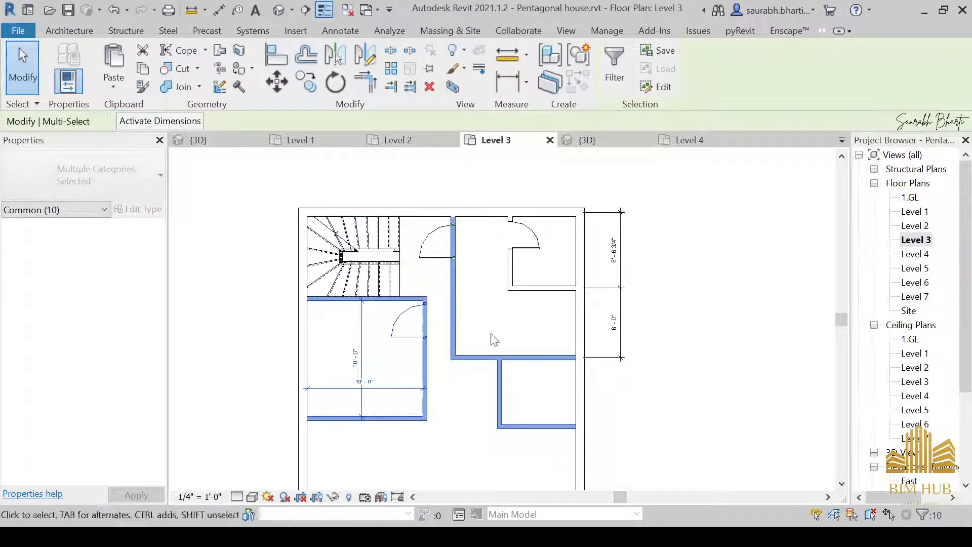
pyautogui.keyDown('ctrl'); pyautogui.moveTo(538, 317); pyautogui.dragTo(500, 273); pyautogui.keyUp('ctrl')
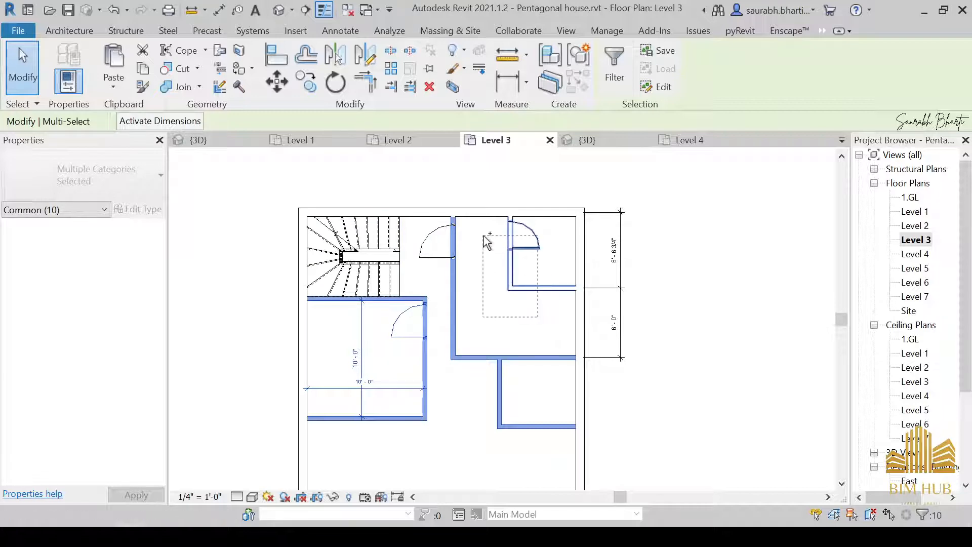
pyautogui.keyDown('ctrl'); pyautogui.moveTo(484, 236); pyautogui.dragTo(484, 235); pyautogui.keyUp('ctrl')
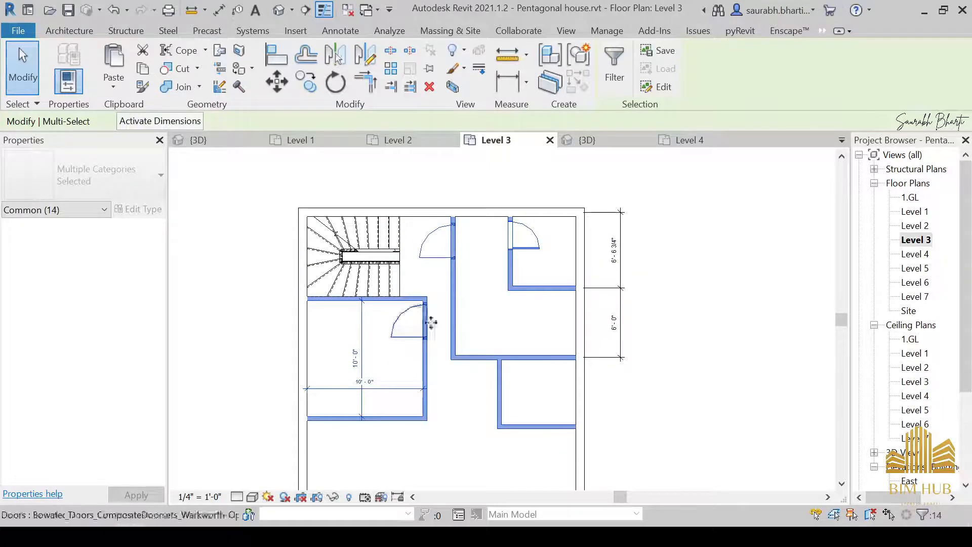
pyautogui.click(114, 87)
pyautogui.click(157, 178)
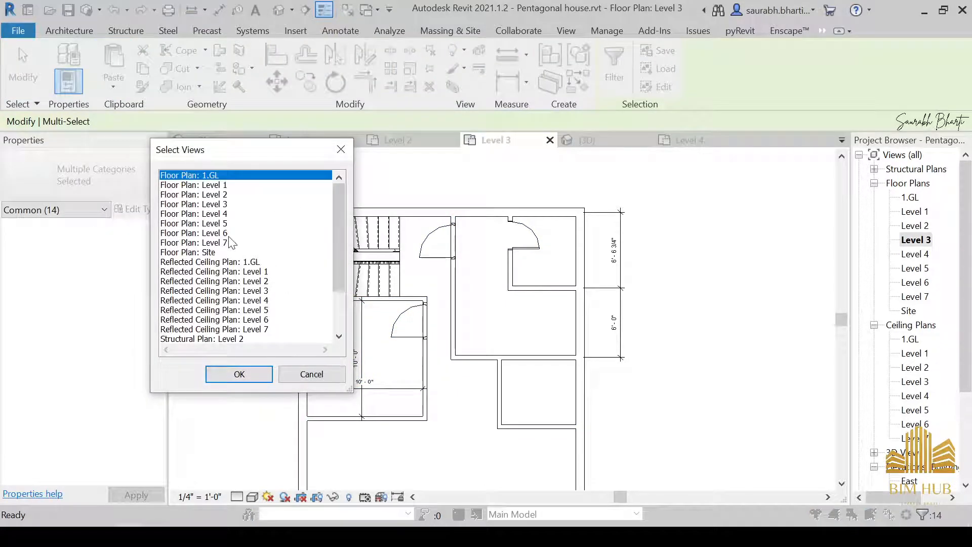
pyautogui.click(226, 215)
pyautogui.click(239, 373)
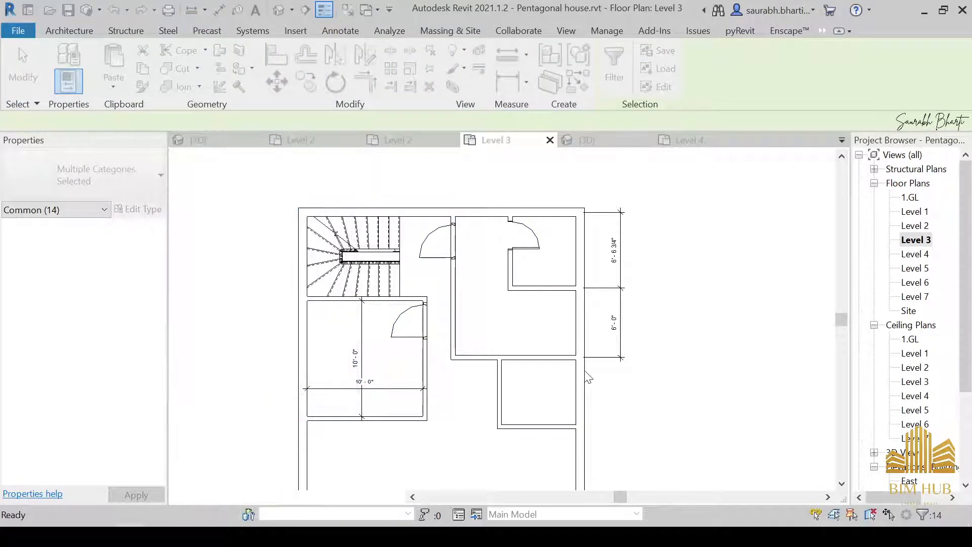
# Step: On Level 4, set the west room's south wall 13' from its north wall
pyautogui.doubleClick(916, 254)
pyautogui.click(440, 360)
pyautogui.click(423, 334)
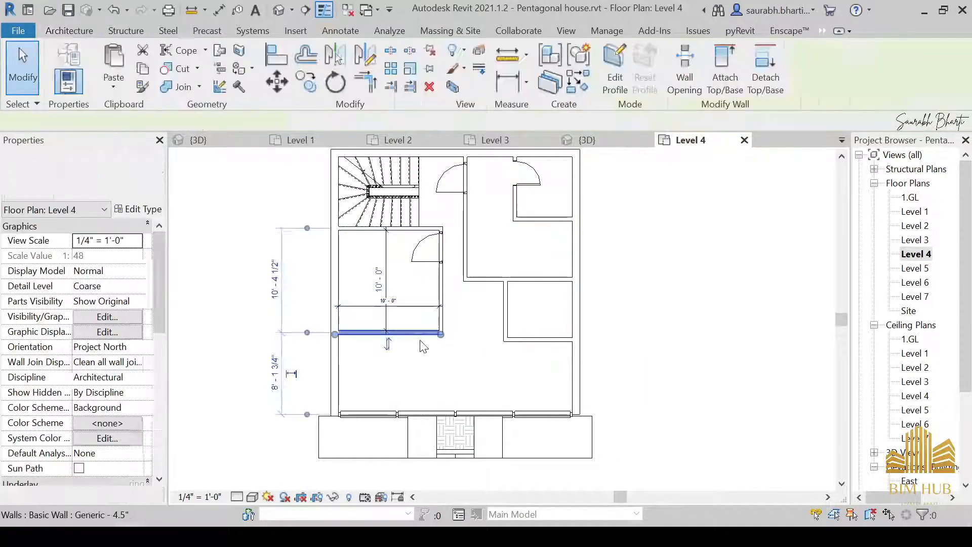
pyautogui.click(273, 277)
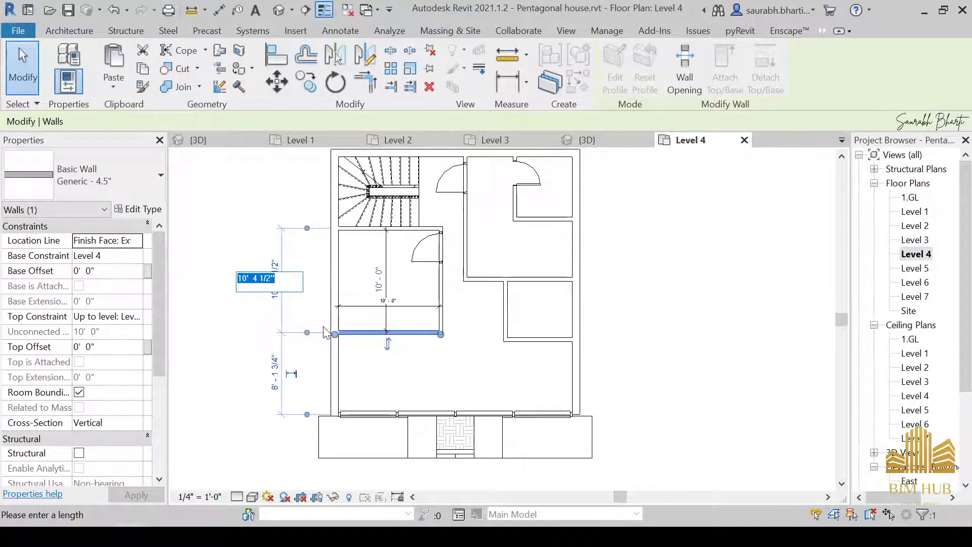
pyautogui.write("13'")
pyautogui.press('Return')
pyautogui.press('Escape')
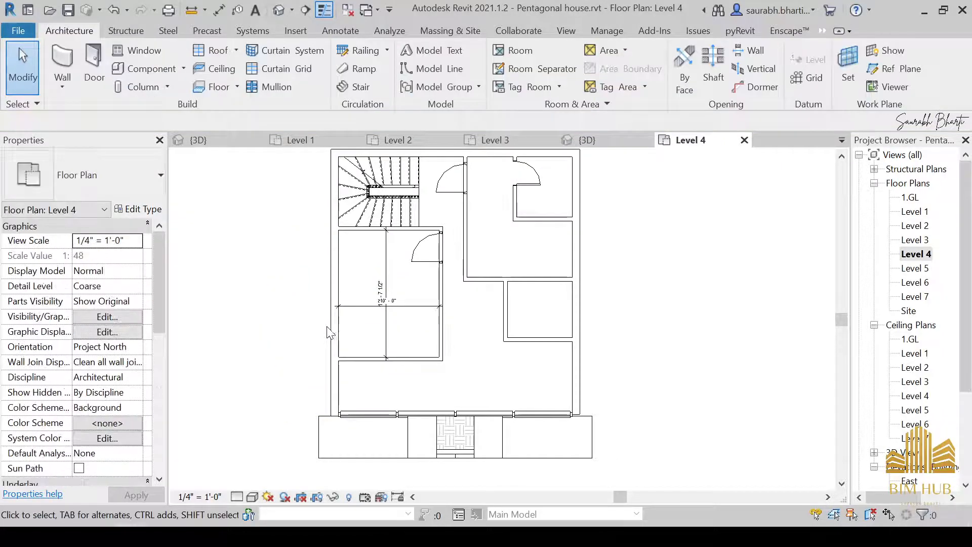
# Step: Delete the copied horizontal and vertical dimensions inside the west room on Level 4
pyautogui.click(390, 306)
pyautogui.click(471, 306)
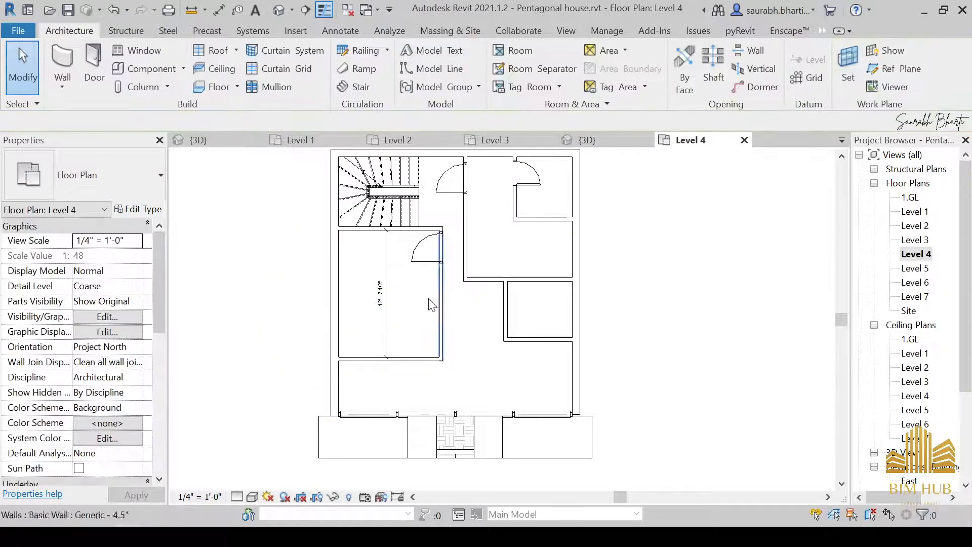
pyautogui.click(395, 298)
pyautogui.click(454, 310)
# Step: Set the west room's east wall 11' from the west exterior wall
pyautogui.click(440, 336)
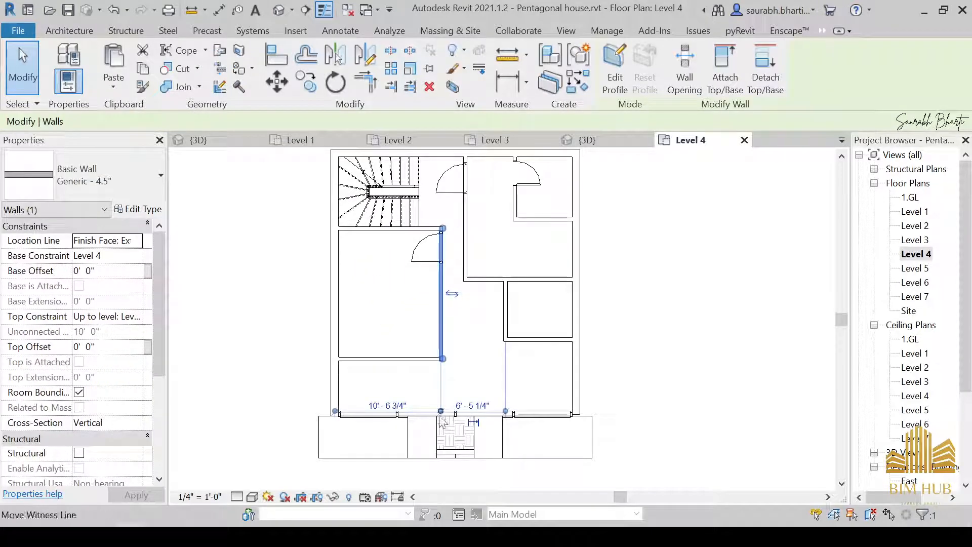
pyautogui.click(387, 406)
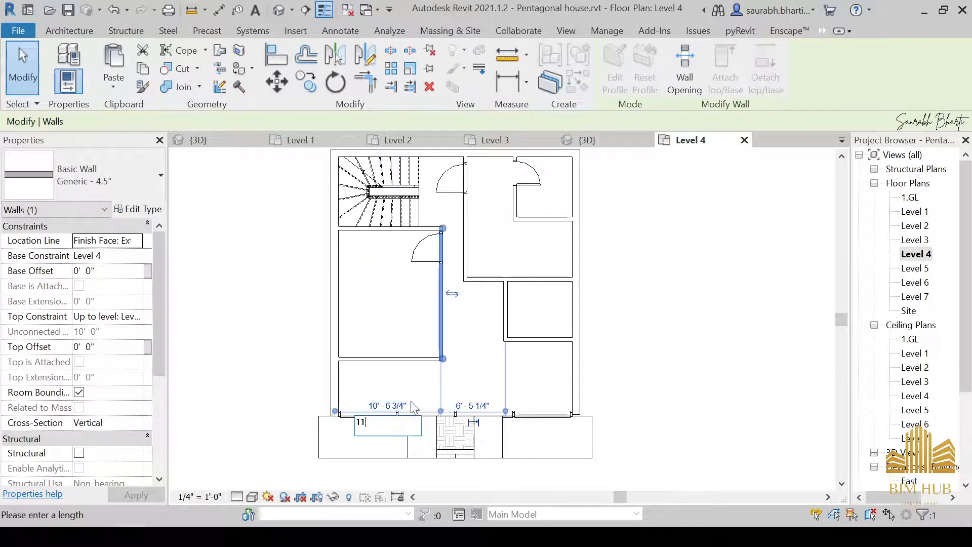
pyautogui.press('Return')
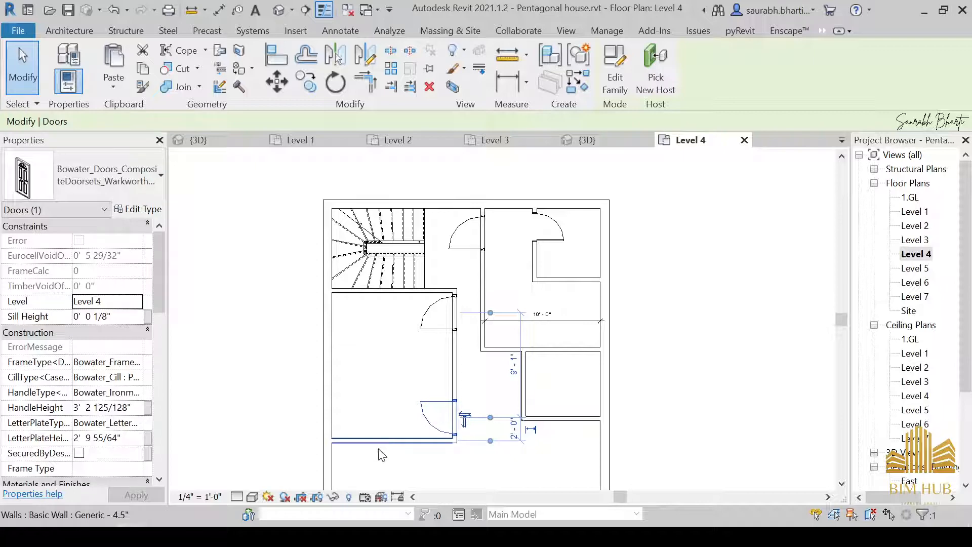
# Step: Place a 6'6"x2'6" M_Door-Interior-Single-5_Panel_Vert-Wood door in the west wall of the small room south of the northeast room
pyautogui.click(377, 454)
pyautogui.press('d')
pyautogui.press('r')
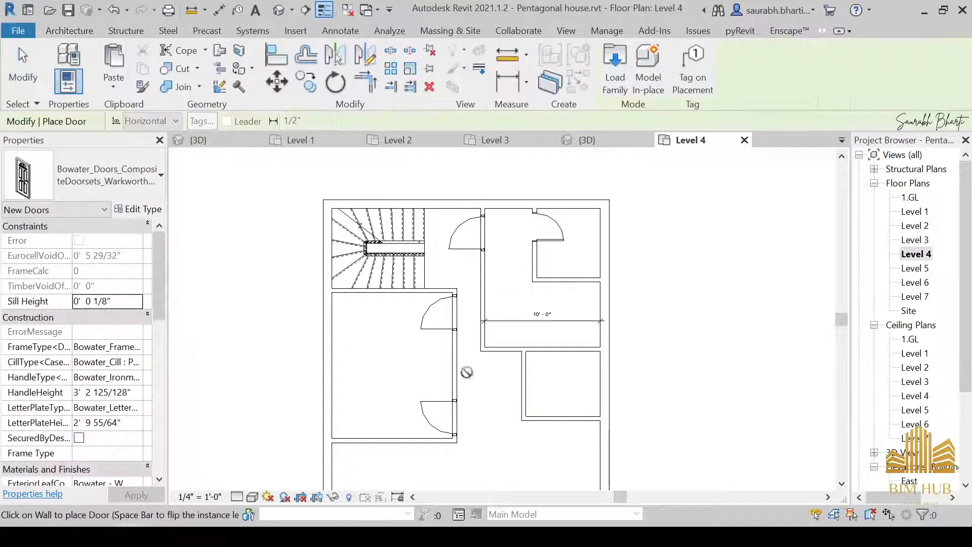
pyautogui.click(127, 182)
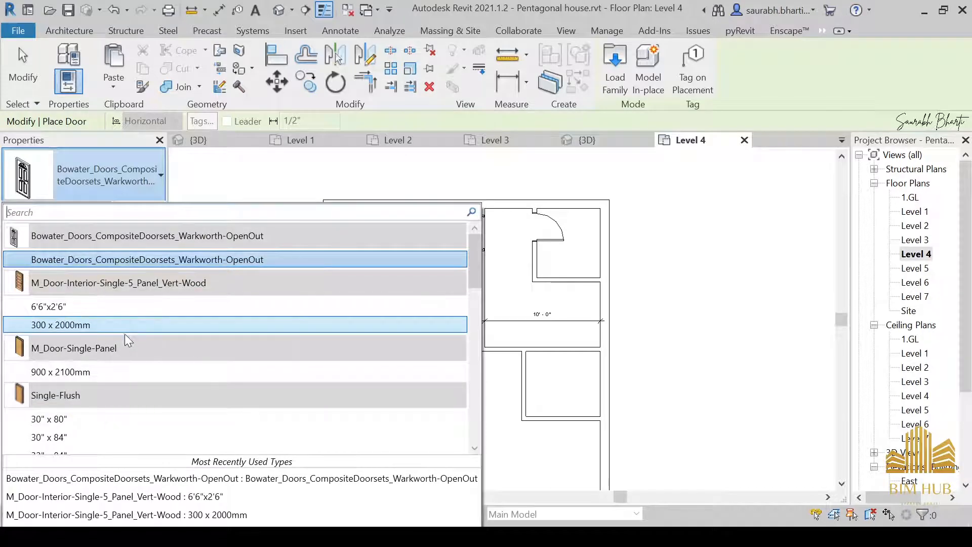
pyautogui.click(69, 307)
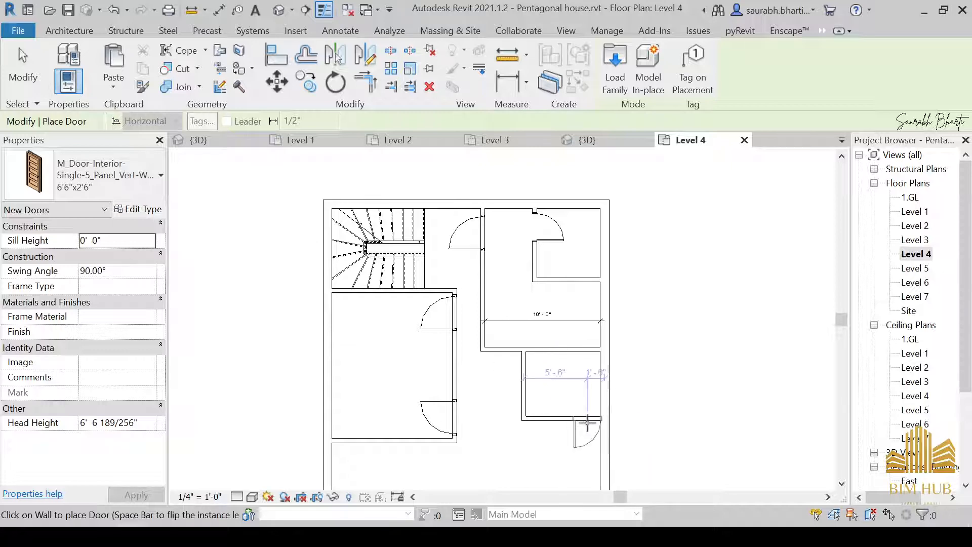
pyautogui.click(525, 371)
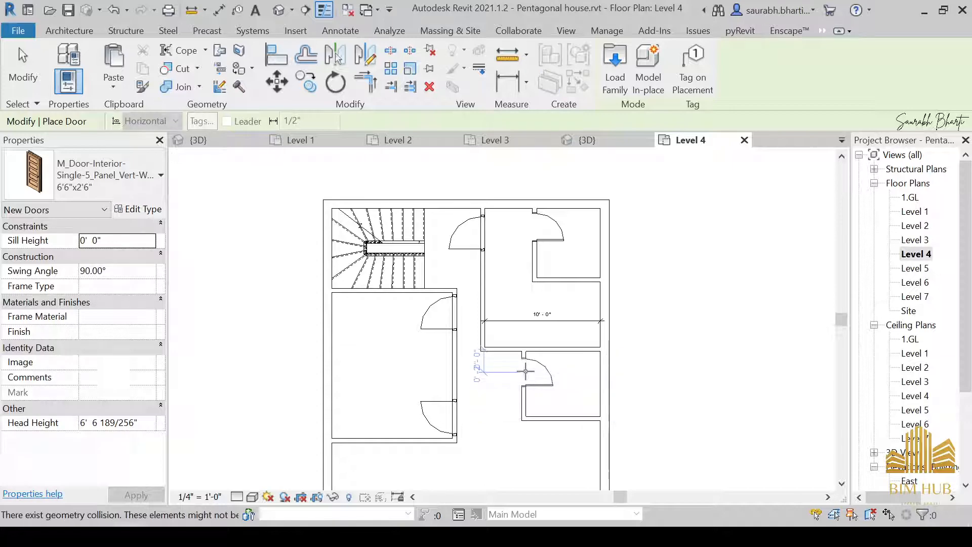
pyautogui.press('Escape')
pyautogui.press('Escape')
pyautogui.scroll(-3, 526, 371)
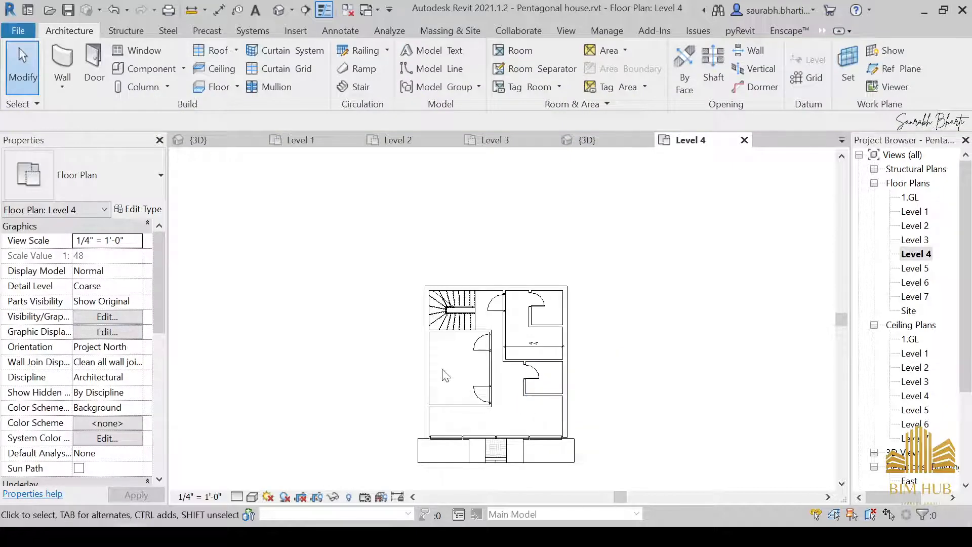
pyautogui.scroll(3, 451, 367)
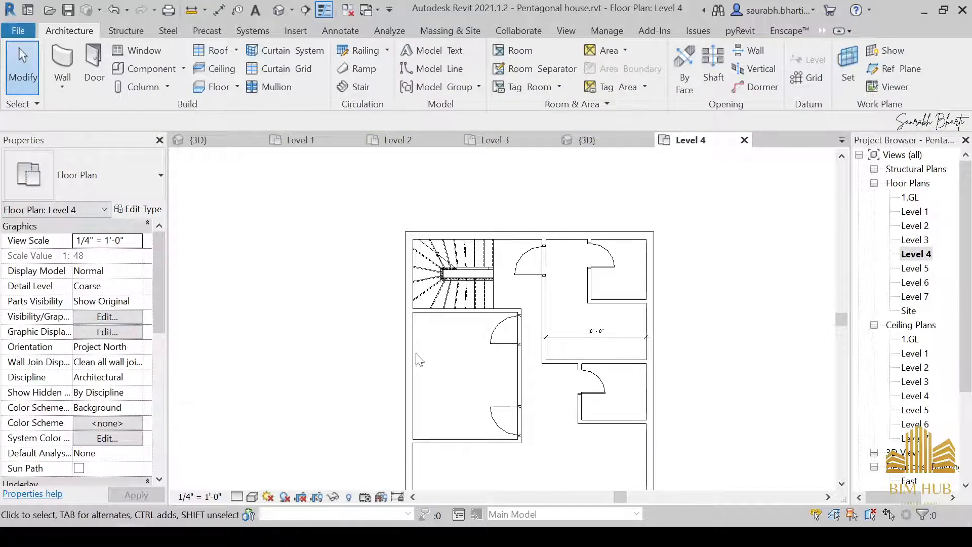
pyautogui.moveTo(458, 456); pyautogui.dragTo(460, 397, button='middle')
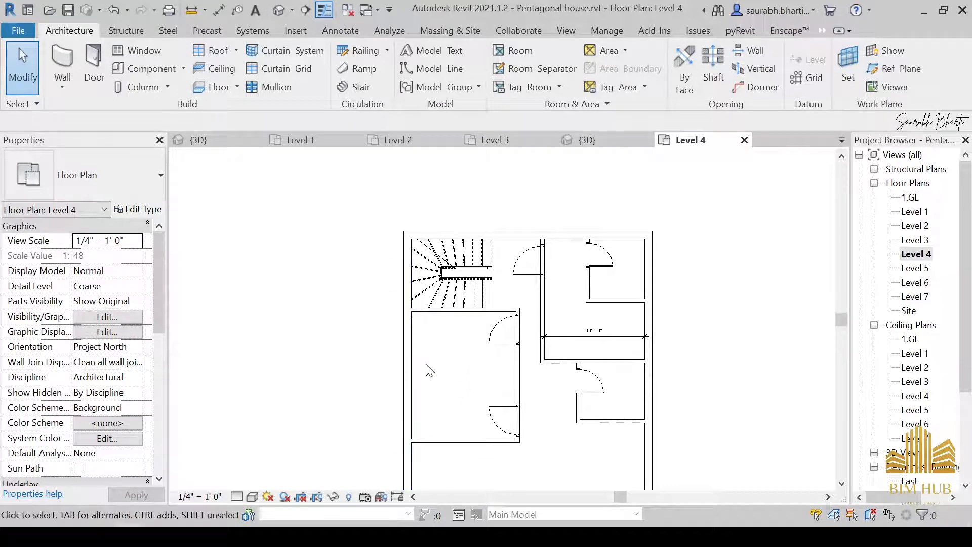
pyautogui.scroll(-2, 484, 396)
pyautogui.scroll(3, 450, 370)
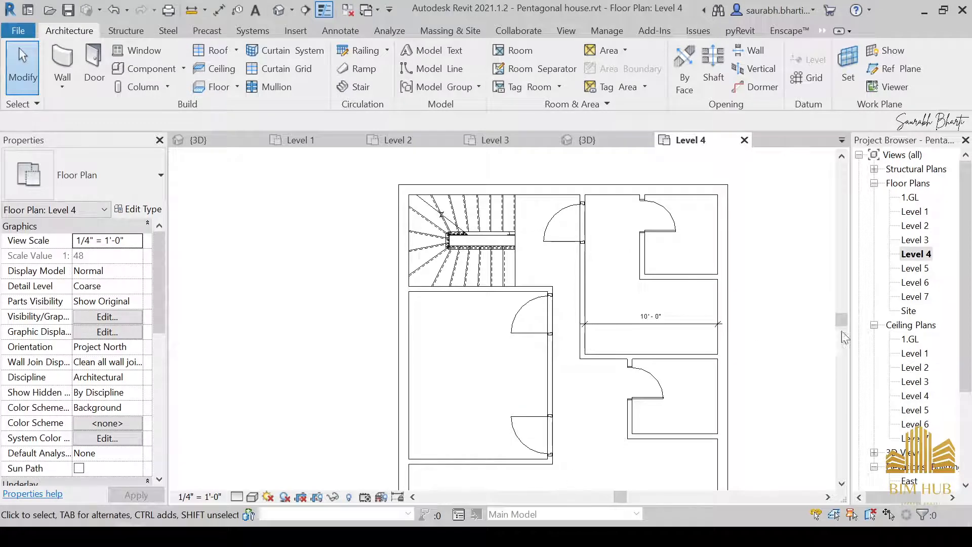
# Step: Open the Level 5 floor plan, switch to the 3D view and examine where the Level 4 partitions meet the Level 5 floor
pyautogui.doubleClick(914, 268)
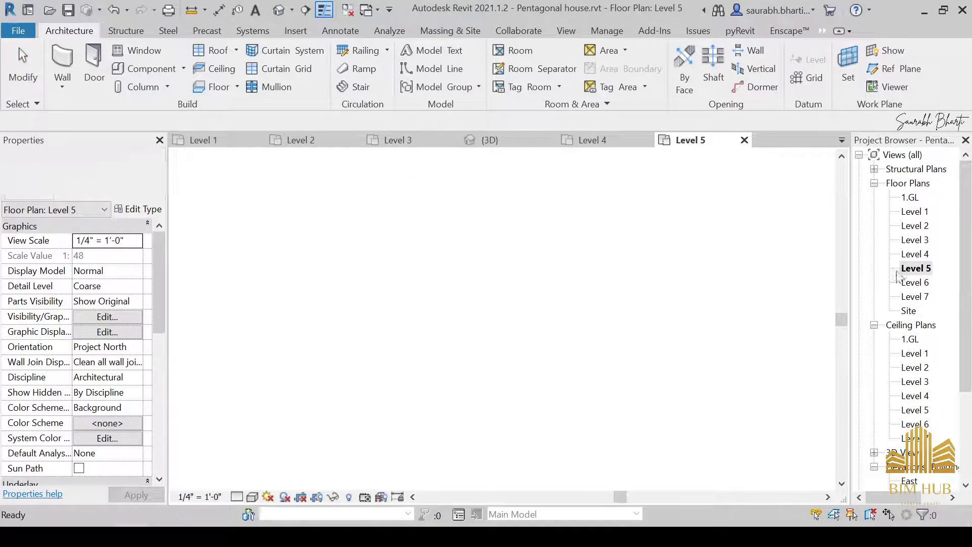
pyautogui.click(292, 10)
pyautogui.keyDown('shift'); pyautogui.moveTo(430, 290); pyautogui.dragTo(470, 325, button='middle'); pyautogui.keyUp('shift')
pyautogui.scroll(5, 371, 333)
pyautogui.click(469, 323)
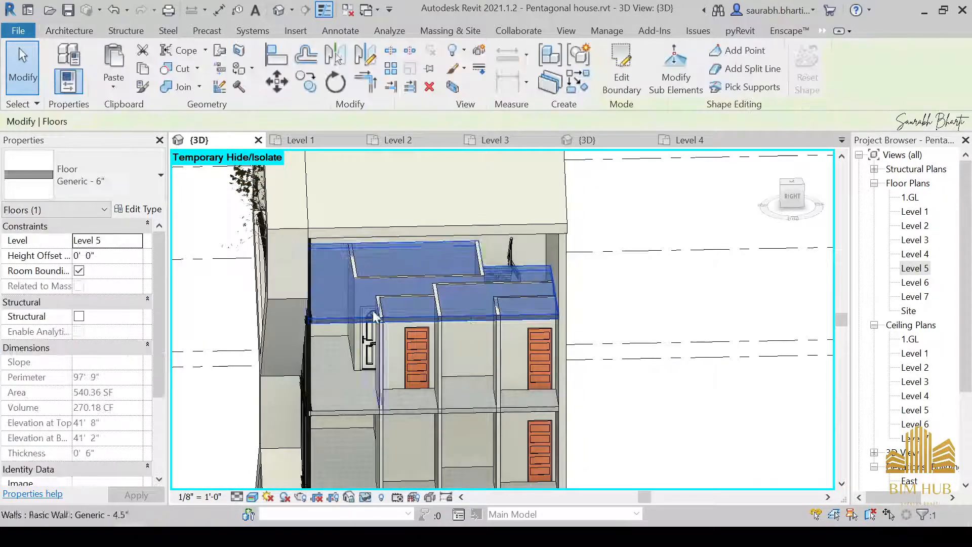
pyautogui.keyDown('shift'); pyautogui.moveTo(455, 304); pyautogui.dragTo(461, 338, button='middle'); pyautogui.keyUp('shift')
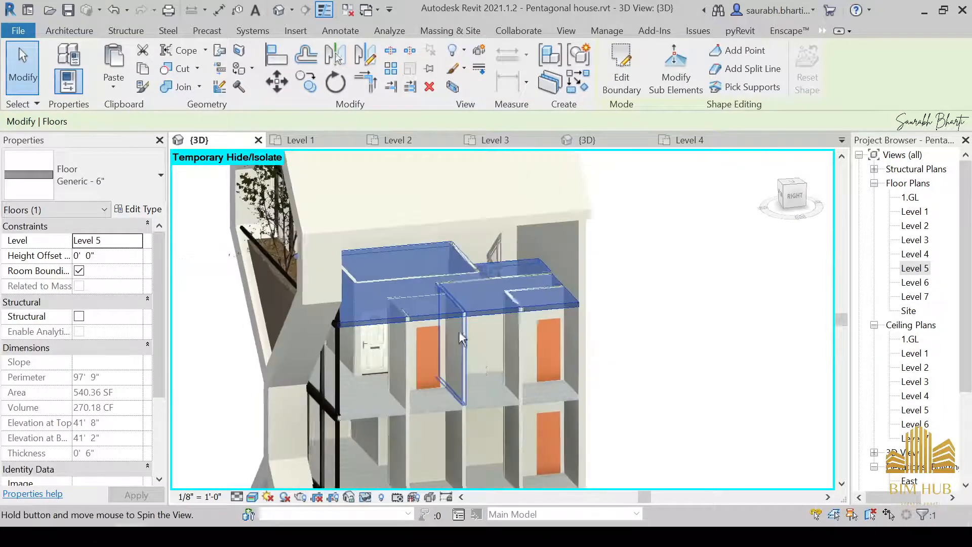
pyautogui.press('Escape')
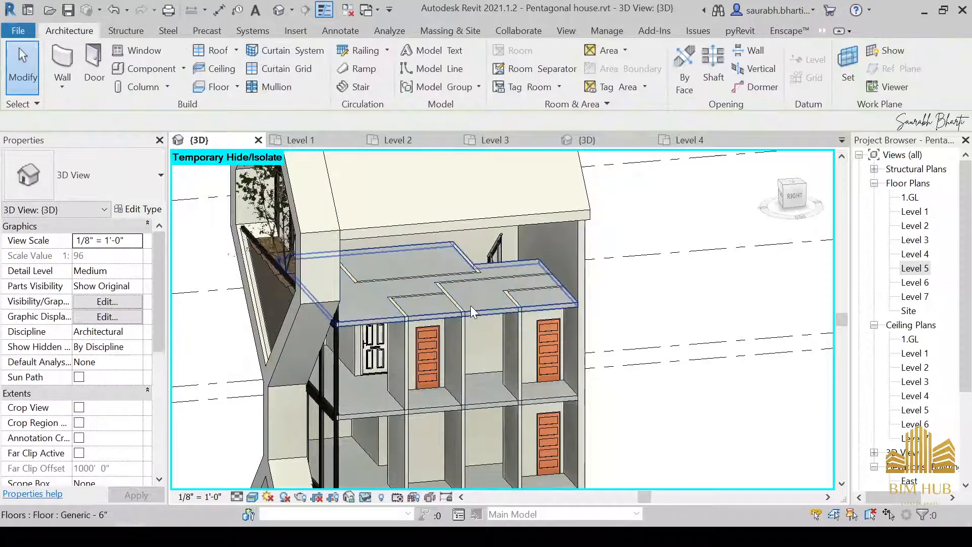
# Step: Reopen and finish the Level 5 floor's boundary sketch, attaching the walls below to the floor's bottom
pyautogui.click(487, 307)
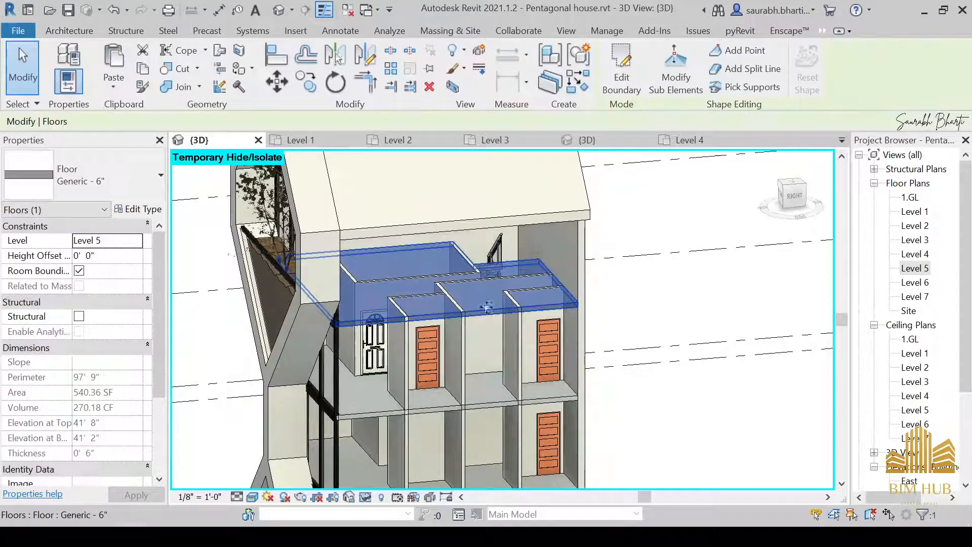
pyautogui.click(621, 76)
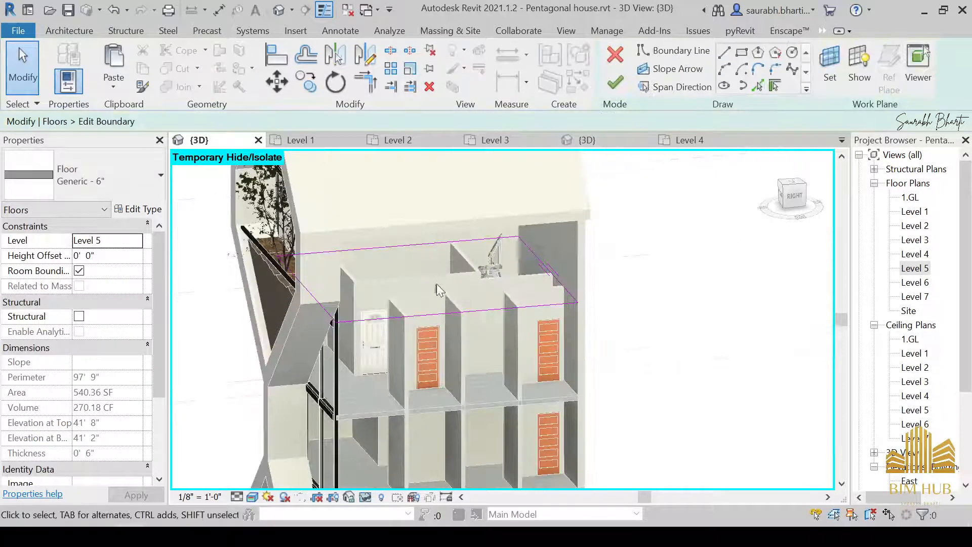
pyautogui.click(616, 83)
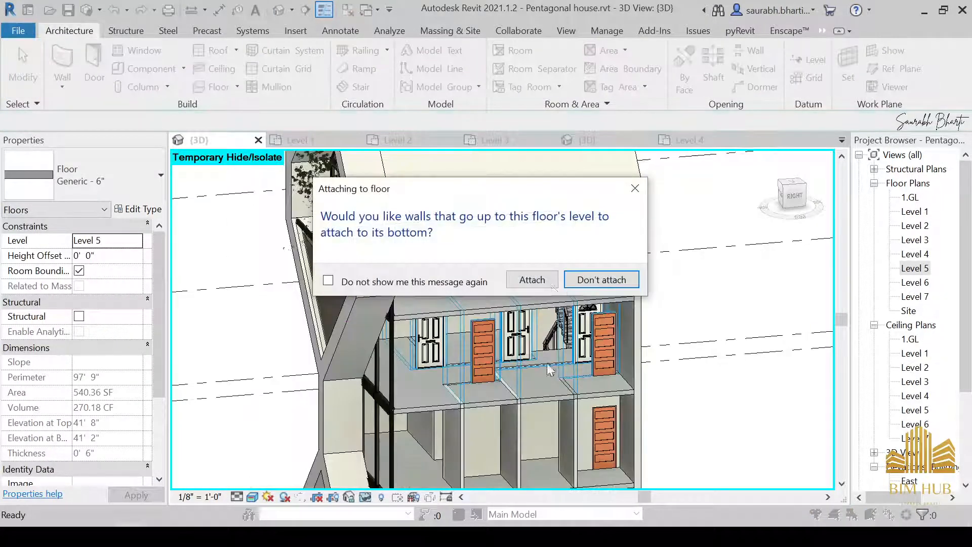
pyautogui.click(548, 283)
pyautogui.click(629, 336)
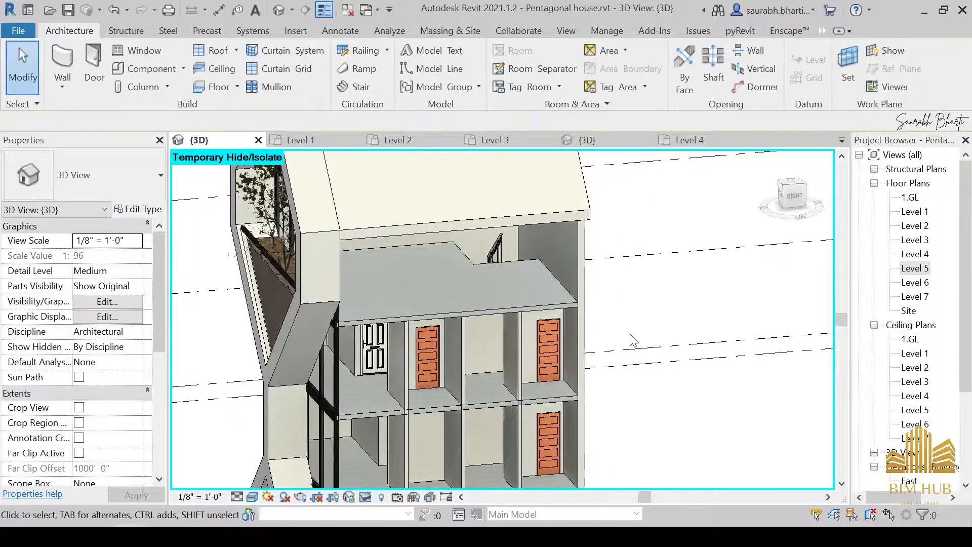
# Step: Open the Level 5 floor plan and bring the whole building outline into view
pyautogui.keyDown('shift'); pyautogui.moveTo(629, 336); pyautogui.dragTo(848, 472, button='middle'); pyautogui.keyUp('shift')
pyautogui.scroll(-3, 600, 335)
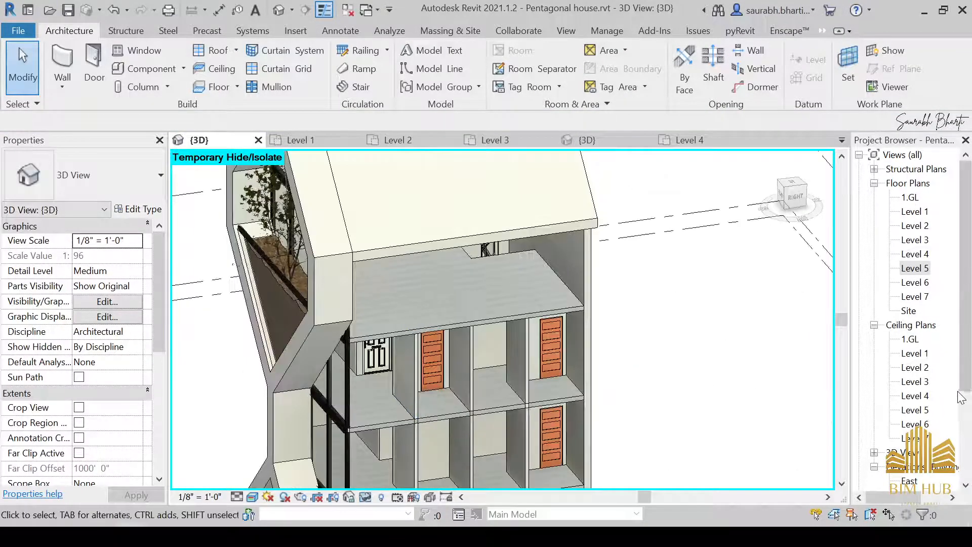
pyautogui.doubleClick(916, 268)
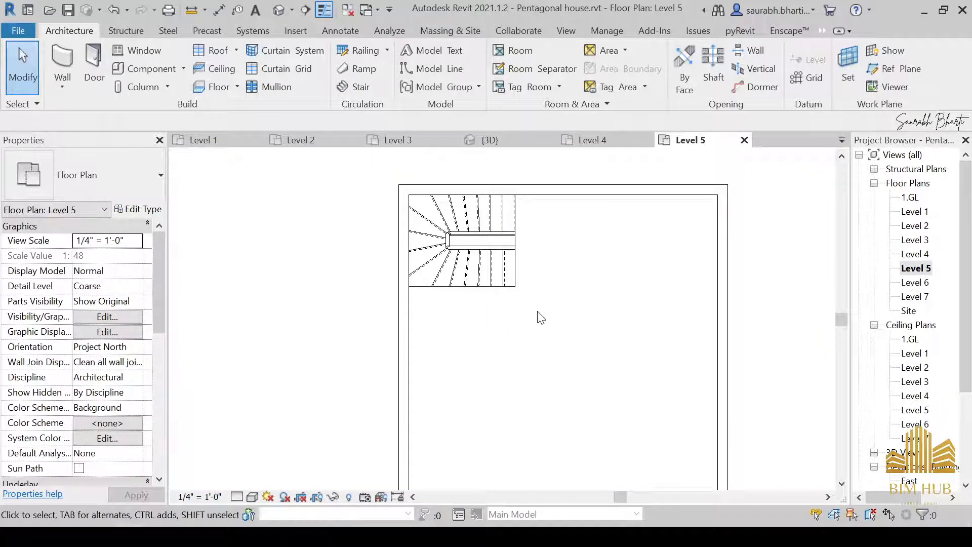
pyautogui.scroll(-3, 499, 320)
pyautogui.moveTo(521, 366); pyautogui.dragTo(441, 321, button='middle')
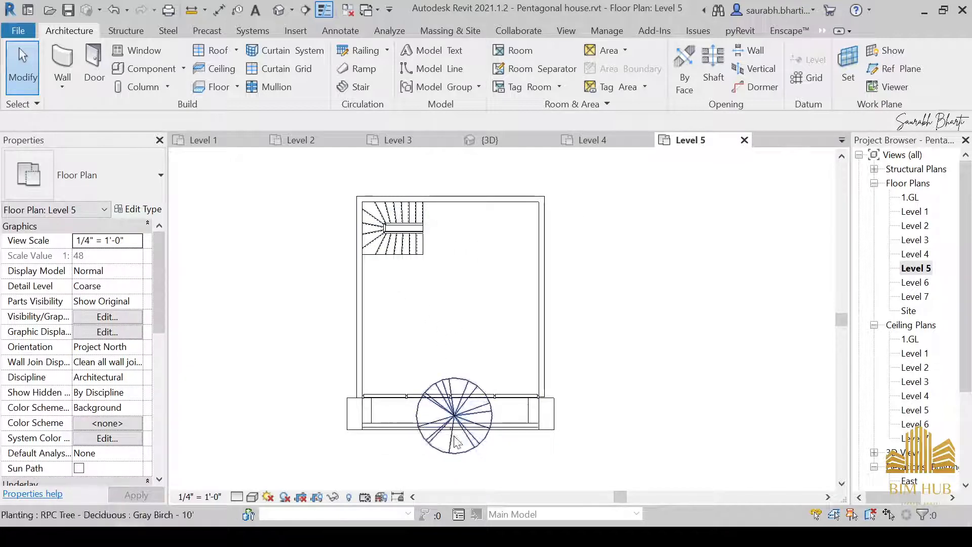
pyautogui.moveTo(449, 224); pyautogui.dragTo(506, 274, button='middle')
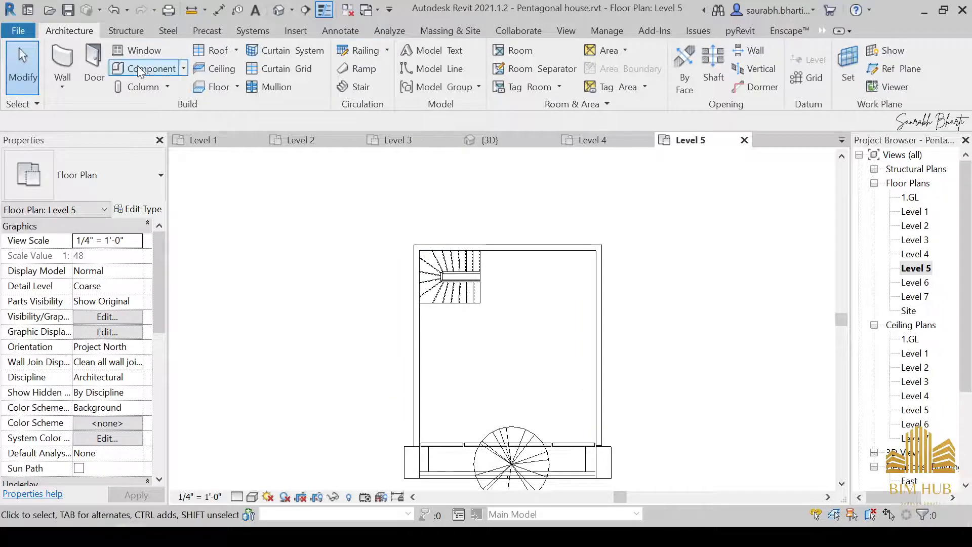
# Step: Draw two Generic - 4.5" walls up to Level 6, enclosing a corner room about 12' 2" wide beside the staircase
pyautogui.press('w')
pyautogui.press('a')
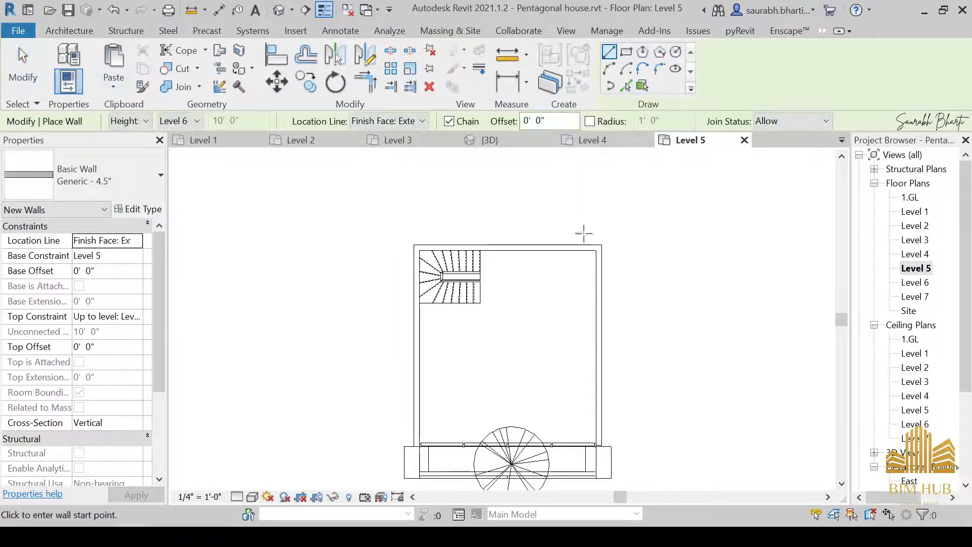
pyautogui.click(507, 250)
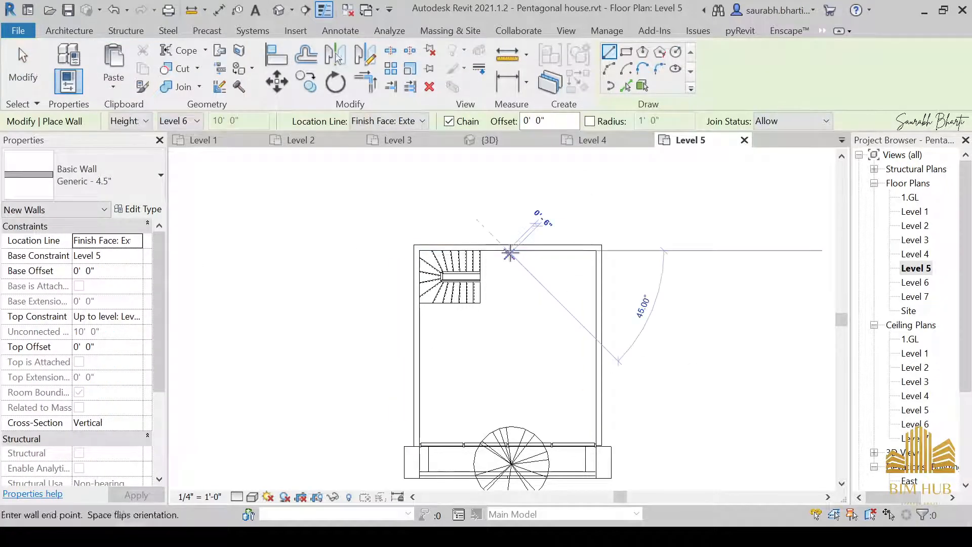
pyautogui.click(506, 349)
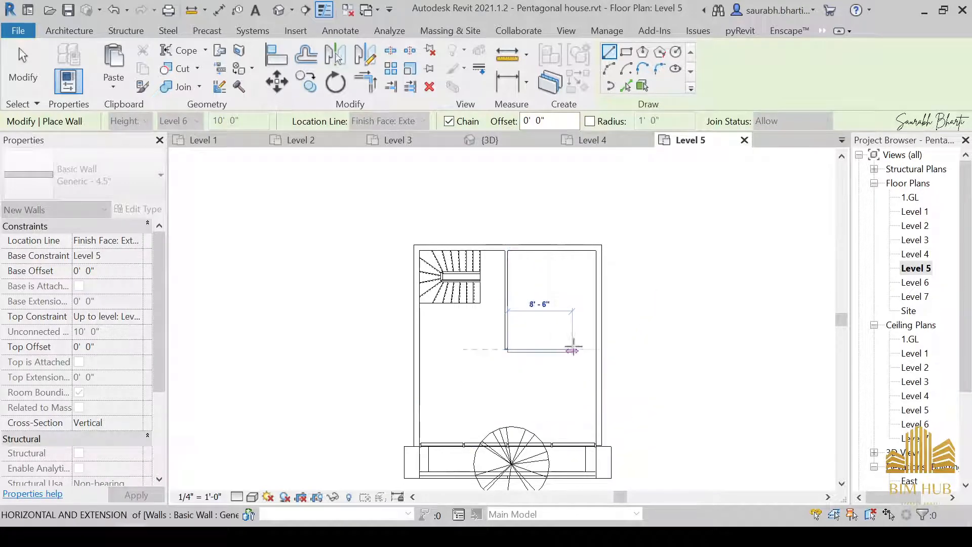
pyautogui.click(596, 349)
pyautogui.press('Escape')
pyautogui.press('Escape')
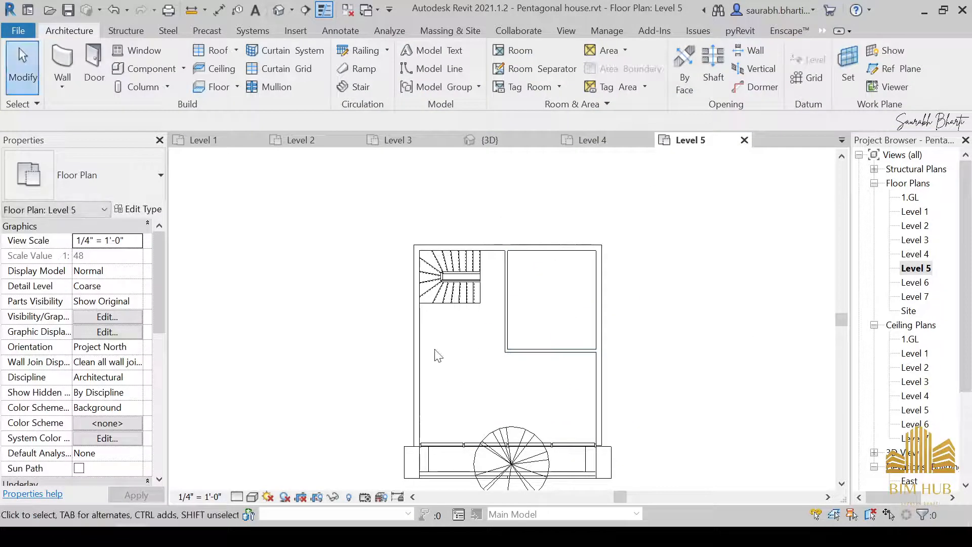
# Step: Set the corner room's horizontal wall to 13' from the exterior wall beside the staircase
pyautogui.scroll(2, 437, 353)
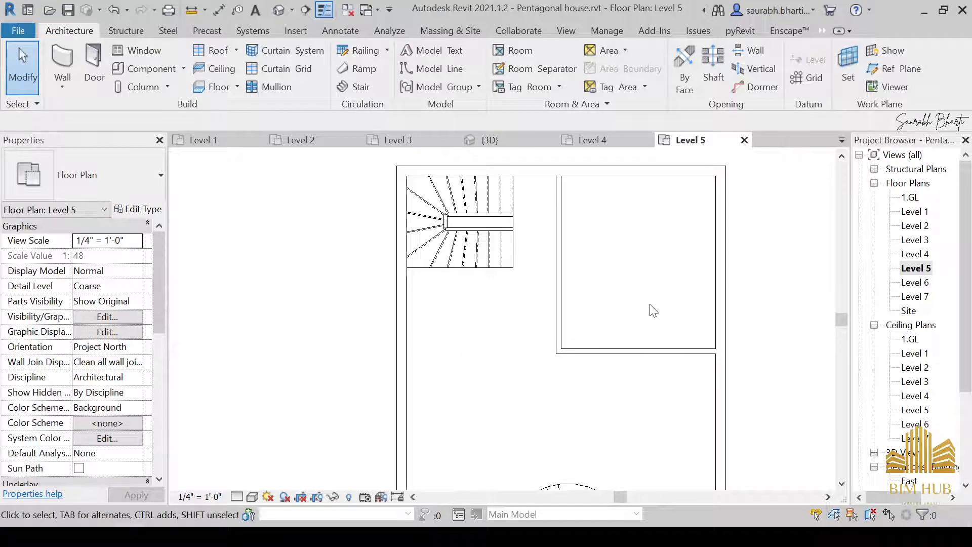
pyautogui.click(558, 285)
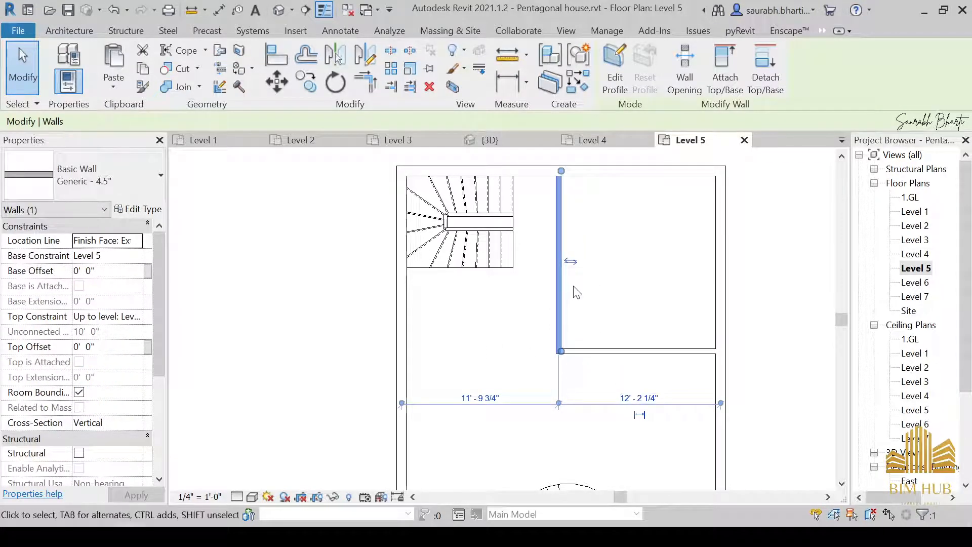
pyautogui.click(638, 351)
pyautogui.click(767, 259)
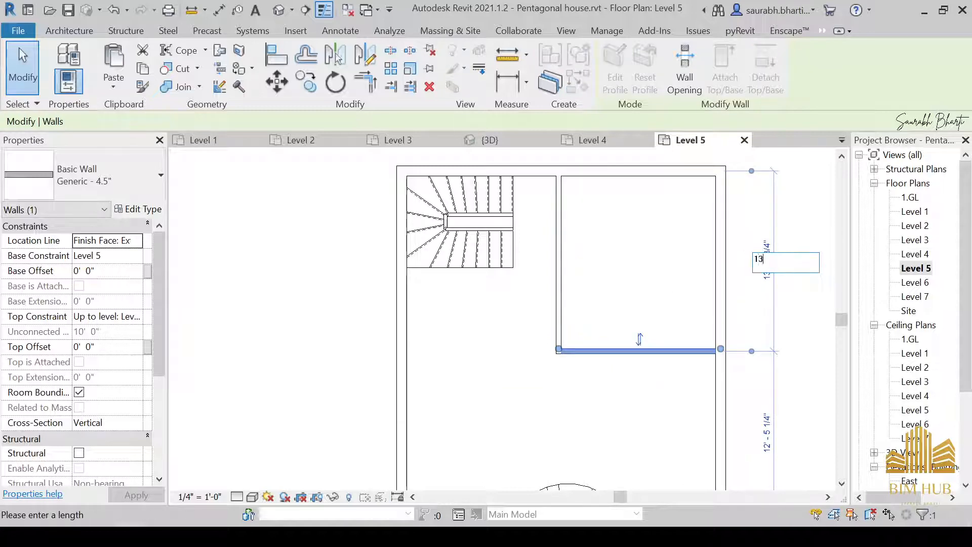
pyautogui.press('Return')
# Step: Set the corner room's vertical wall to 12' from the exterior side wall opposite the staircase
pyautogui.click(549, 259)
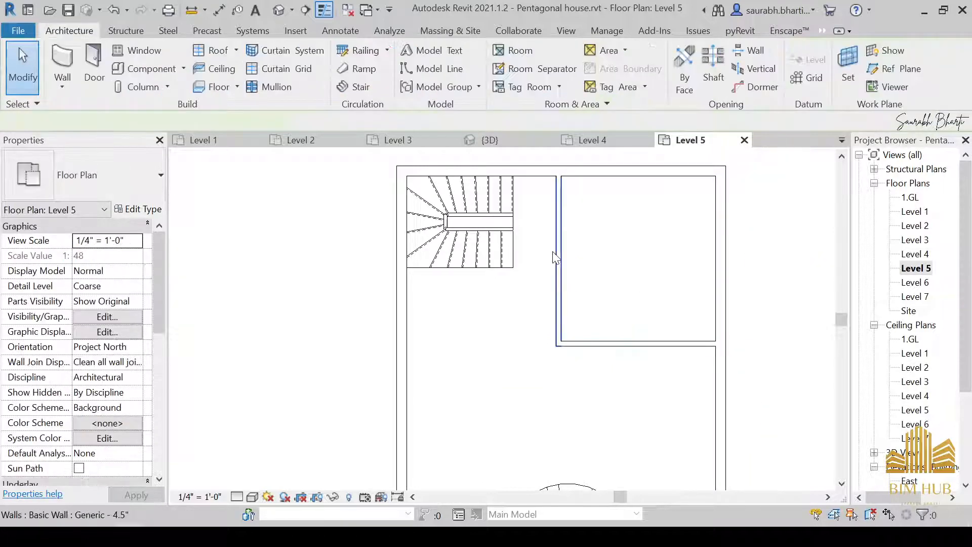
pyautogui.click(558, 259)
pyautogui.click(639, 390)
pyautogui.write('1')
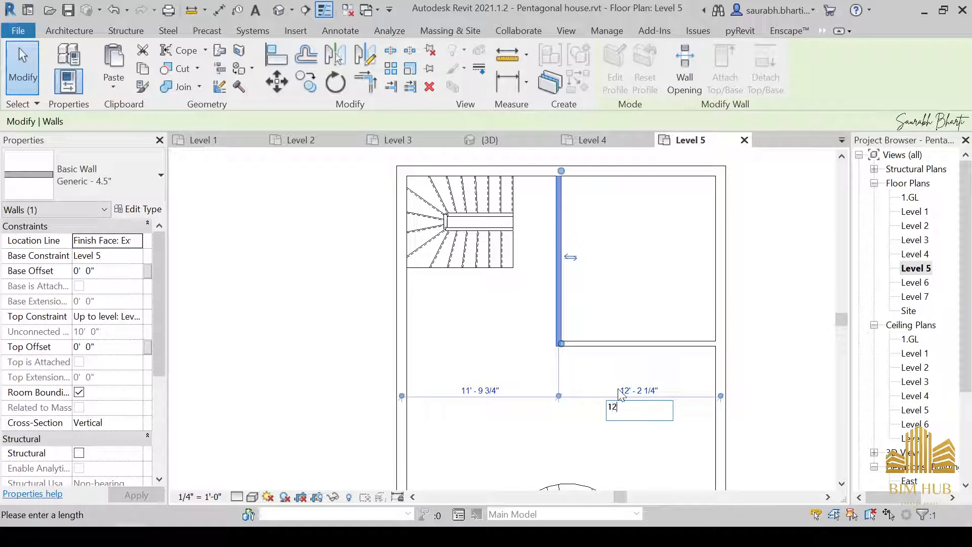
pyautogui.write('2')
pyautogui.press('Return')
pyautogui.click(66, 32)
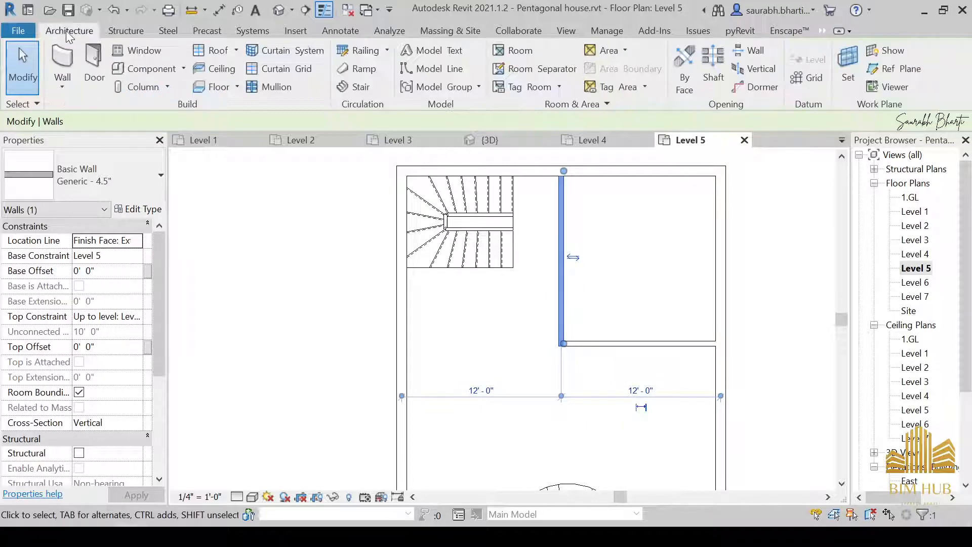
# Step: Copy the corner toilet's two walls and door from Level 4 and paste them aligned to Level 5
pyautogui.doubleClick(919, 254)
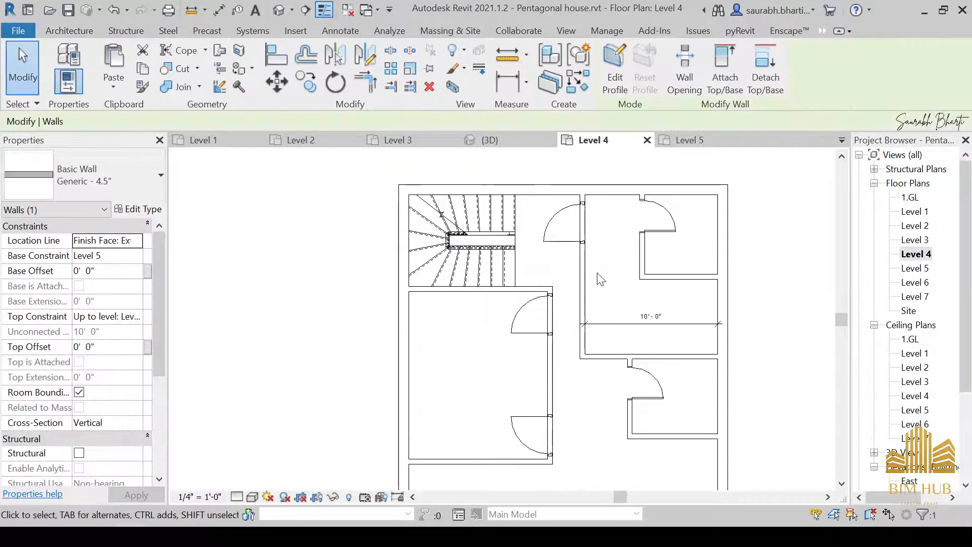
pyautogui.click(675, 306)
pyautogui.press('Tab')
pyautogui.click(639, 221)
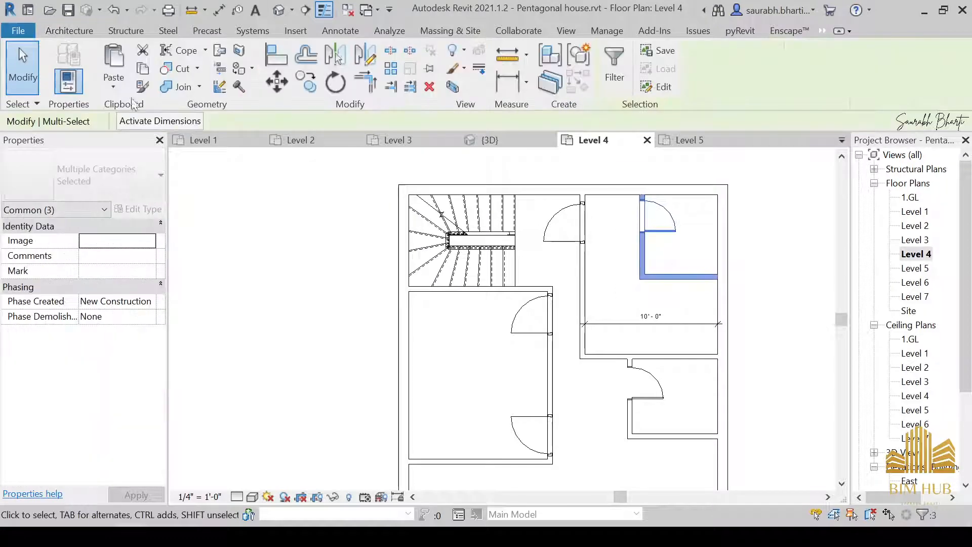
pyautogui.click(113, 87)
pyautogui.click(169, 141)
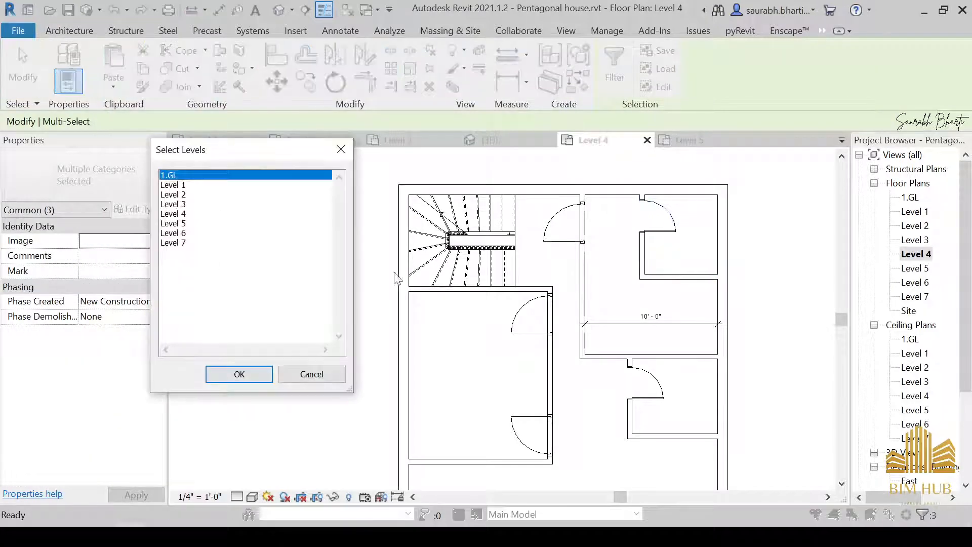
pyautogui.click(202, 223)
pyautogui.click(262, 375)
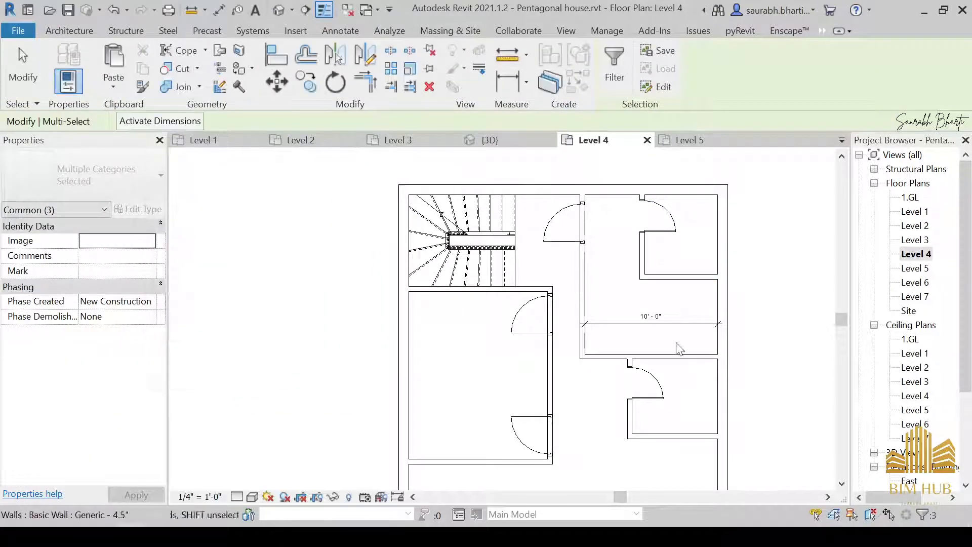
# Step: On Level 3, place a 6'6"x2'6" single five-panel interior door in the side wall of the second toilet
pyautogui.click(278, 10)
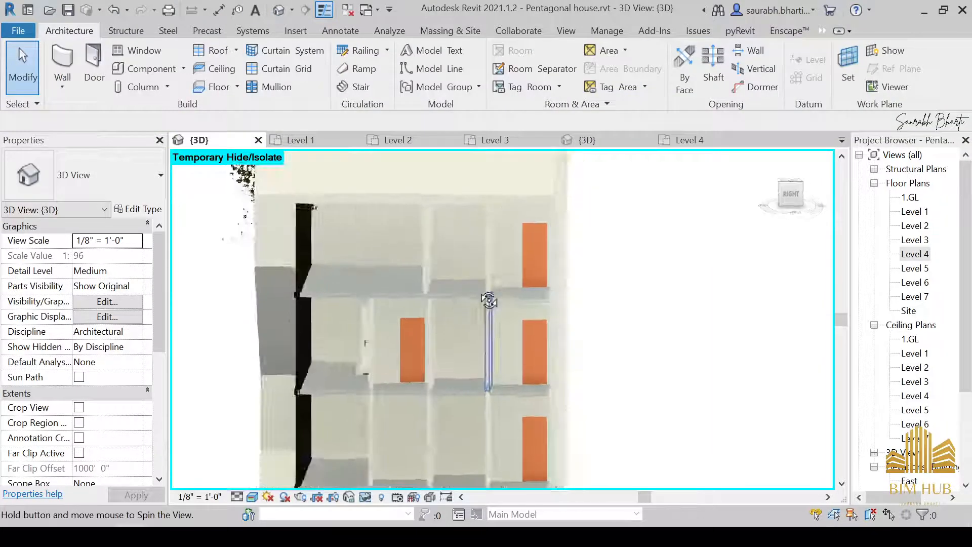
pyautogui.doubleClick(915, 254)
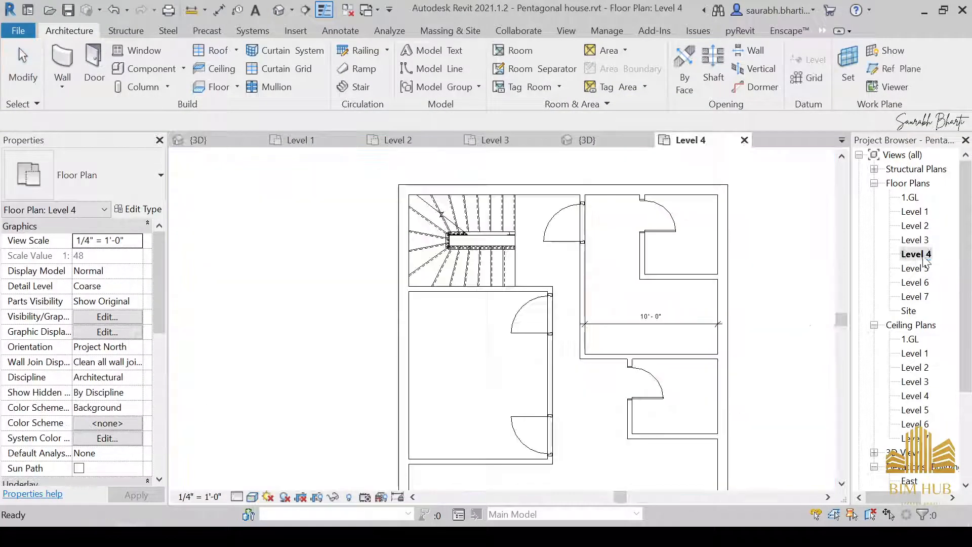
pyautogui.scroll(2, 604, 289)
pyautogui.doubleClick(915, 240)
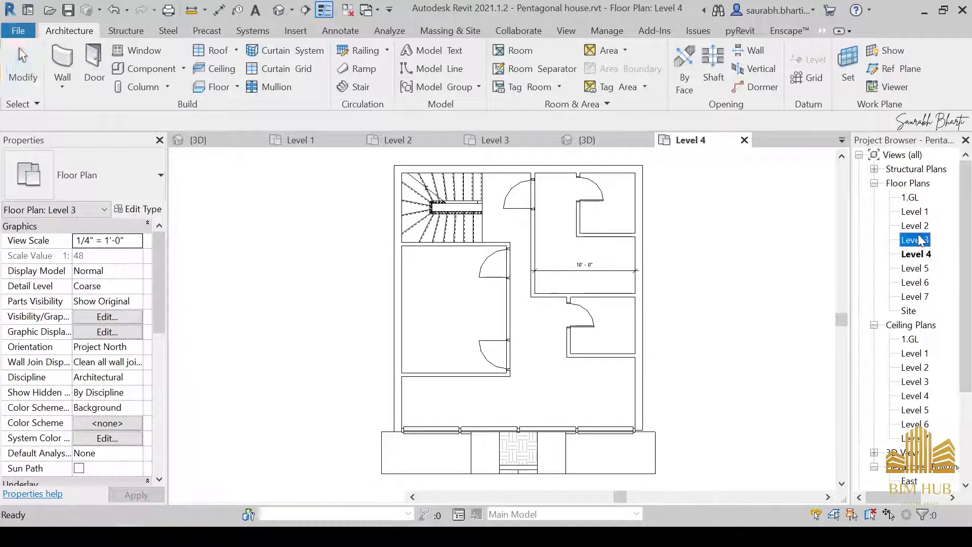
pyautogui.moveTo(527, 304); pyautogui.dragTo(602, 302, button='middle')
pyautogui.press('d')
pyautogui.press('r')
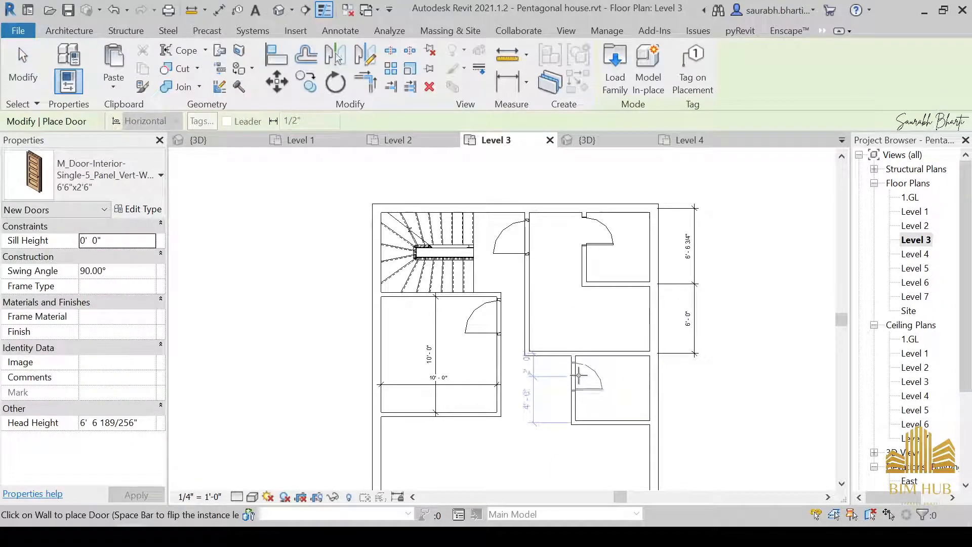
pyautogui.click(578, 374)
pyautogui.press('Escape')
# Step: Return to the Level 5 floor plan and examine the pasted toilet and the remaining open area
pyautogui.doubleClick(915, 254)
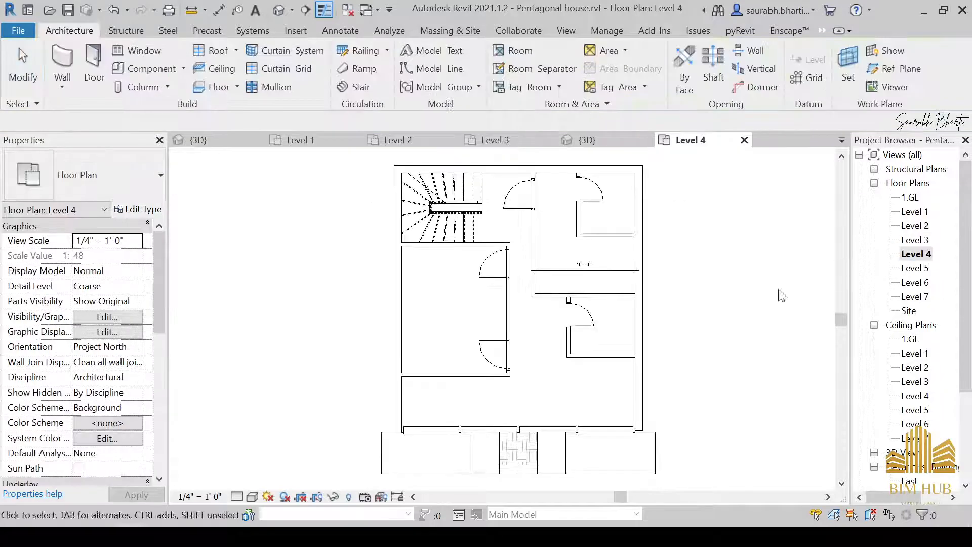
pyautogui.scroll(-3, 776, 290)
pyautogui.click(926, 272)
pyautogui.doubleClick(915, 268)
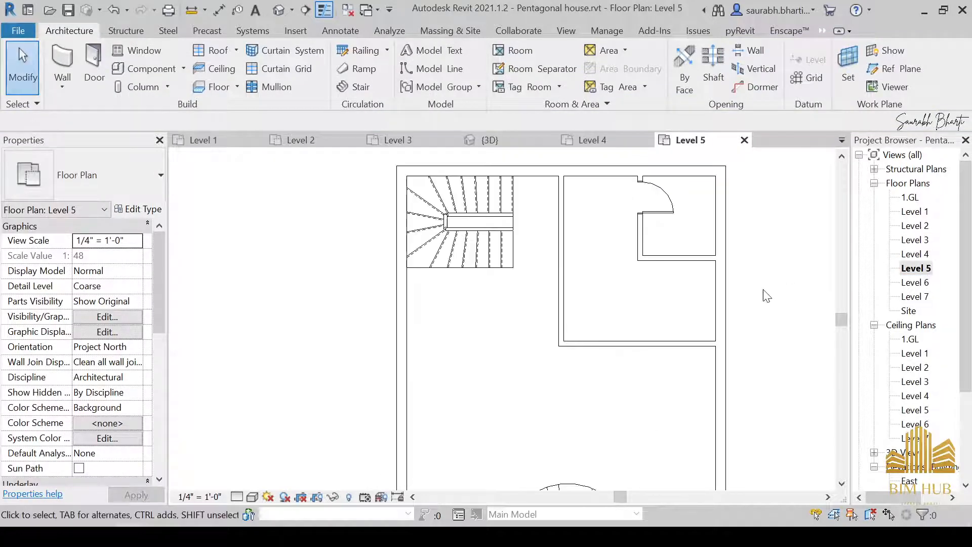
pyautogui.scroll(-2, 634, 315)
pyautogui.scroll(2, 642, 313)
pyautogui.moveTo(638, 306); pyautogui.dragTo(563, 195)
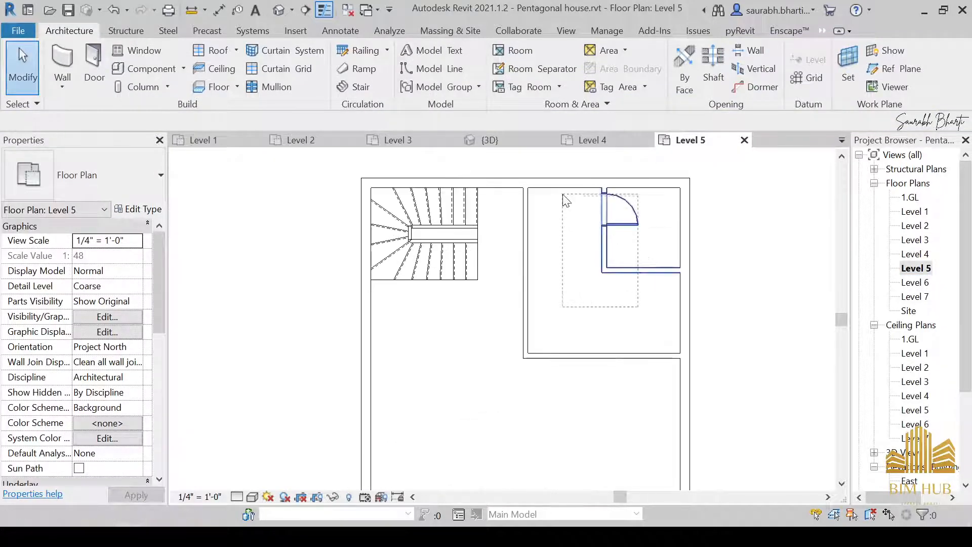
pyautogui.moveTo(638, 306); pyautogui.dragTo(567, 196)
pyautogui.press('Escape')
pyautogui.scroll(-3, 439, 375)
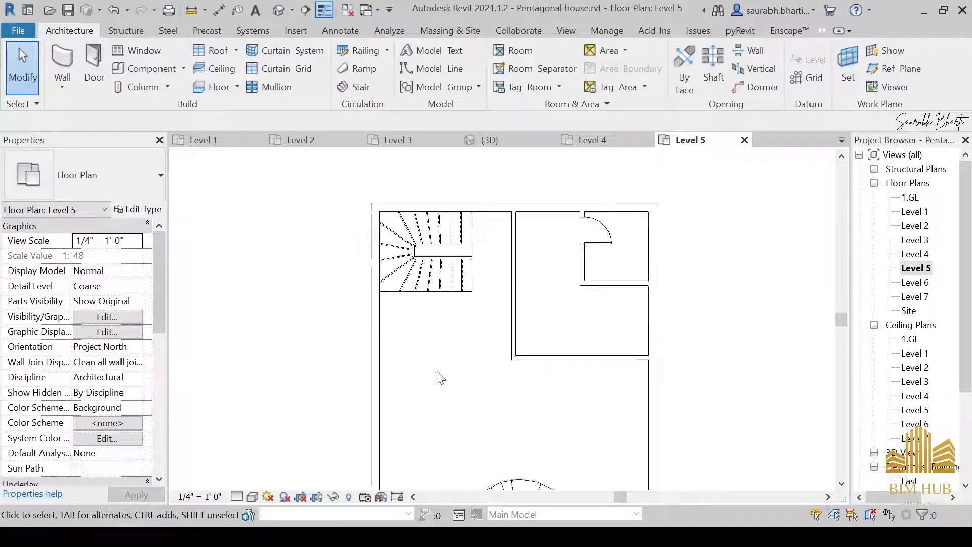
pyautogui.moveTo(438, 375); pyautogui.dragTo(527, 372, button='middle')
pyautogui.scroll(3, 497, 358)
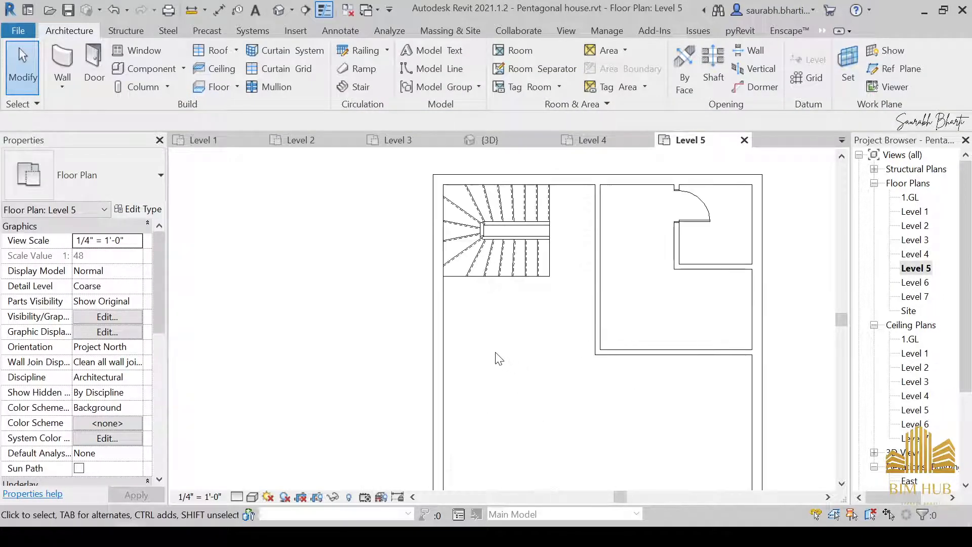
pyautogui.moveTo(483, 330); pyautogui.dragTo(471, 343, button='middle')
pyautogui.scroll(-1, 646, 295)
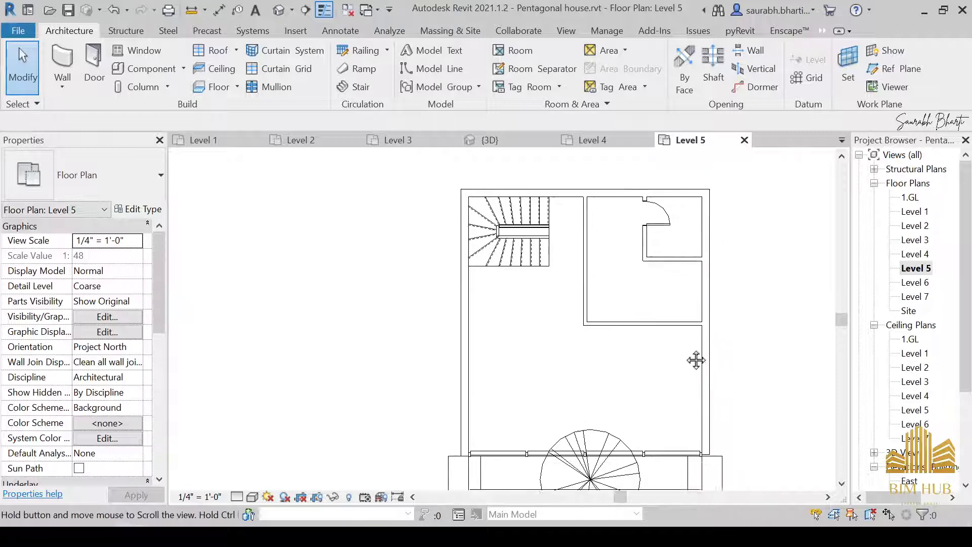
pyautogui.moveTo(697, 358); pyautogui.dragTo(690, 328, button='middle')
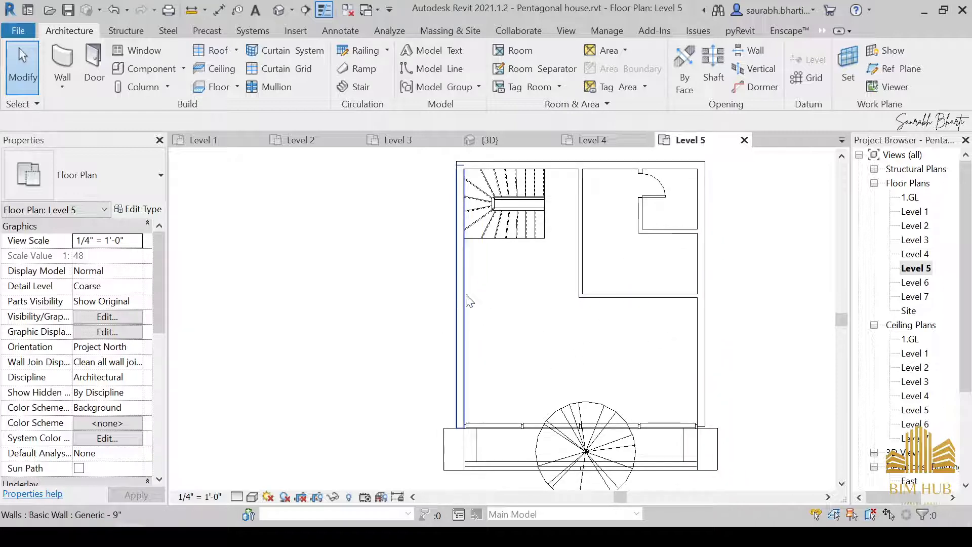
pyautogui.moveTo(612, 377); pyautogui.dragTo(578, 309, button='middle')
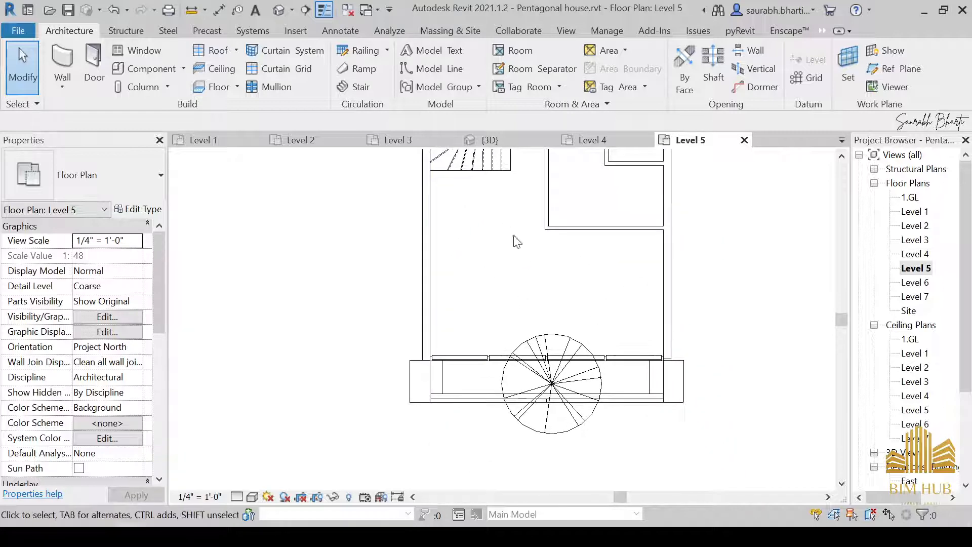
pyautogui.moveTo(501, 256); pyautogui.dragTo(508, 361, button='middle')
# Step: Compare the room layouts on the Level 4, Level 5, Level 3 and Level 2 floor plans
pyautogui.doubleClick(915, 254)
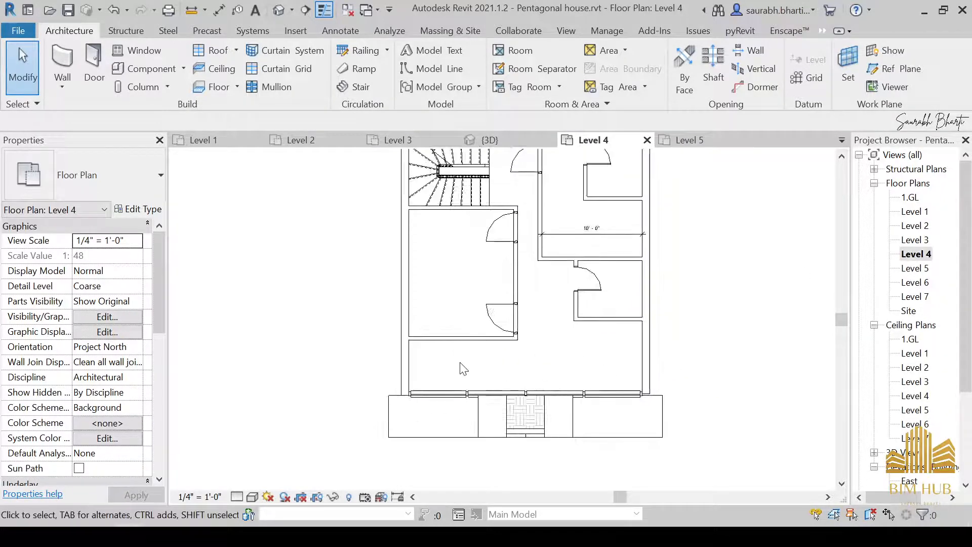
pyautogui.doubleClick(916, 268)
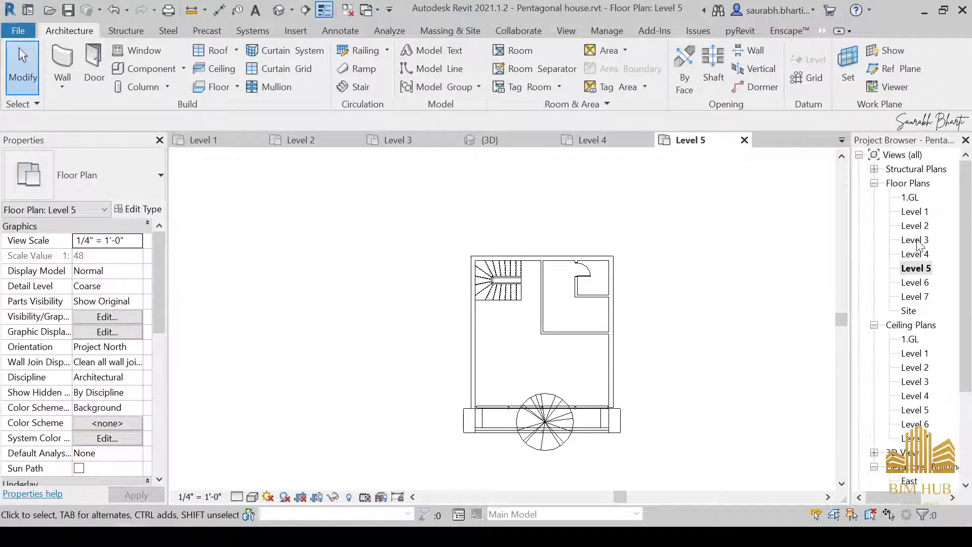
pyautogui.doubleClick(917, 241)
pyautogui.doubleClick(915, 226)
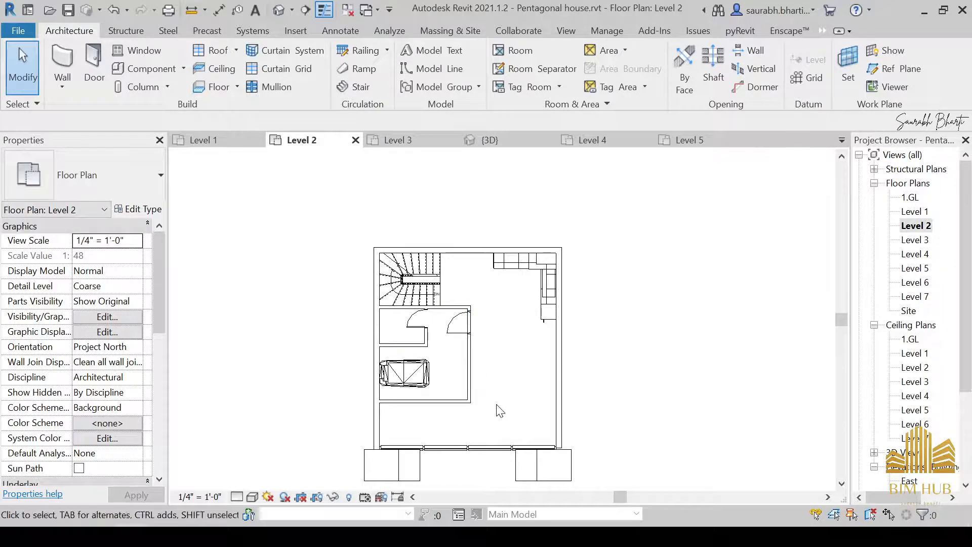
pyautogui.scroll(2, 570, 334)
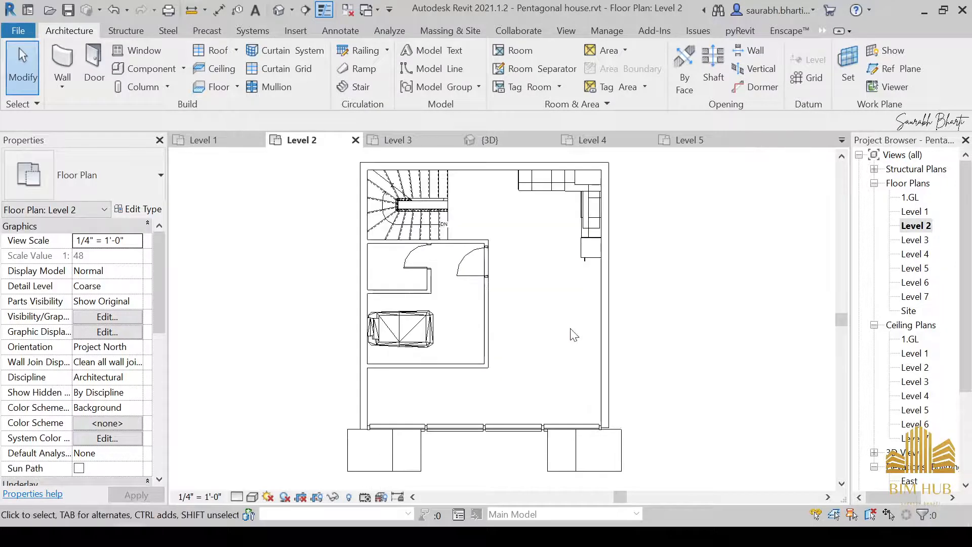
pyautogui.moveTo(527, 294); pyautogui.dragTo(502, 309, button='middle')
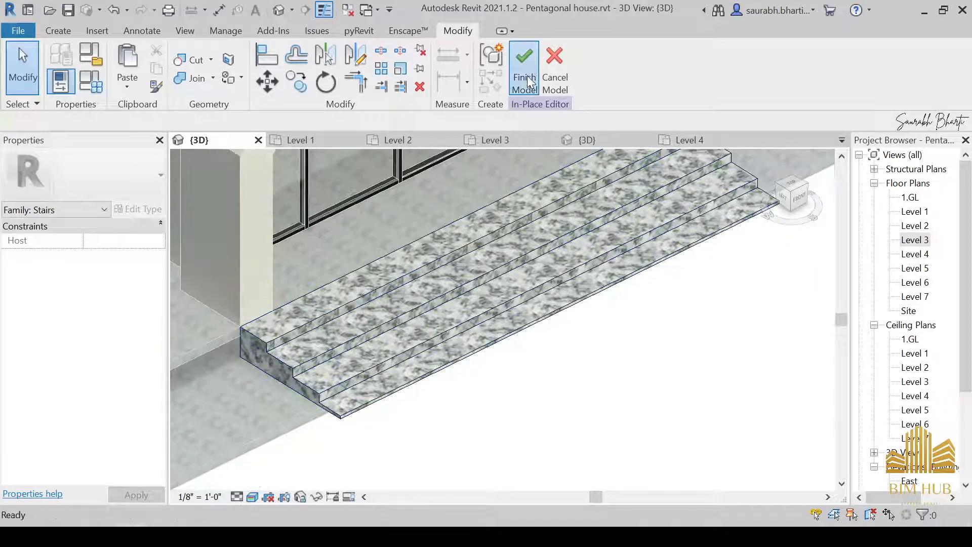
# Step: Finish the in-place front steps model, then select the steps to revise their material
pyautogui.click(524, 81)
pyautogui.keyDown('shift'); pyautogui.moveTo(536, 382); pyautogui.dragTo(517, 359, button='middle'); pyautogui.keyUp('shift')
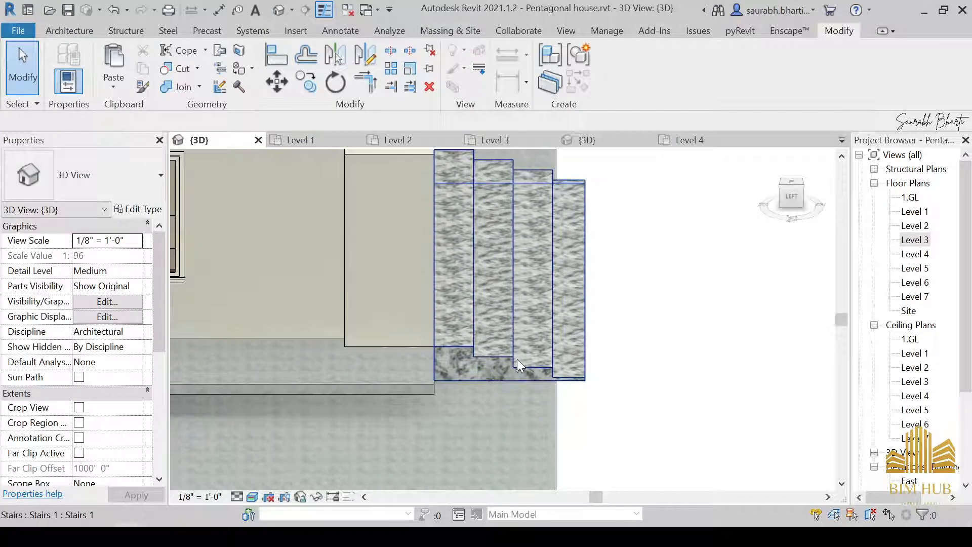
pyautogui.click(517, 359)
pyautogui.keyDown('shift'); pyautogui.moveTo(616, 373); pyautogui.dragTo(480, 354, button='middle'); pyautogui.keyUp('shift')
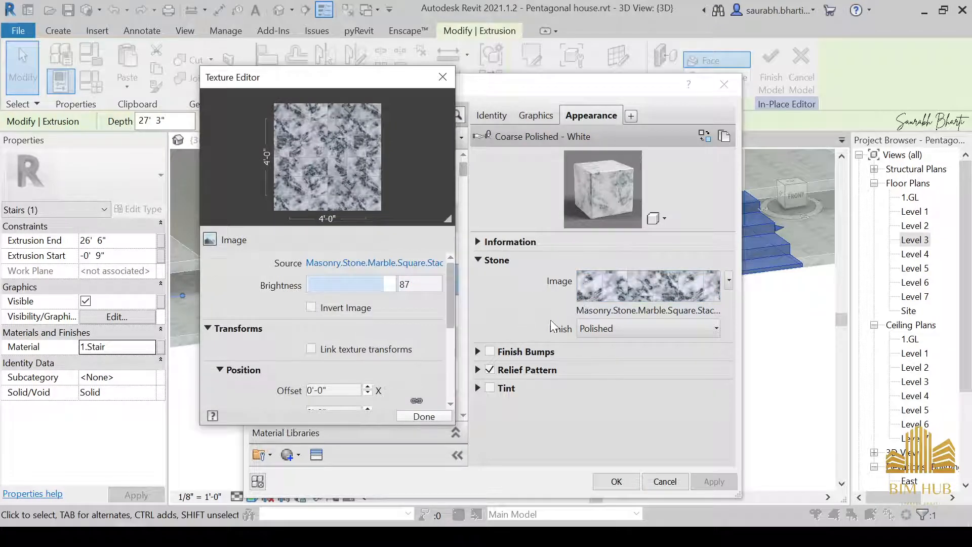
# Step: Replace the marble image of the 1.Stair material with Concrete_Tiles.jpg
pyautogui.scroll(-5, 394, 315)
pyautogui.scroll(4, 407, 337)
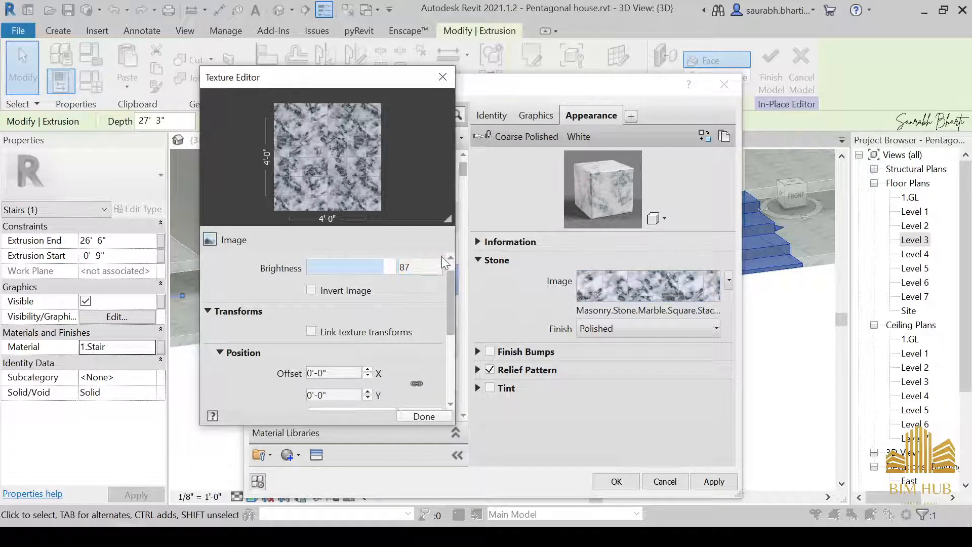
pyautogui.click(640, 311)
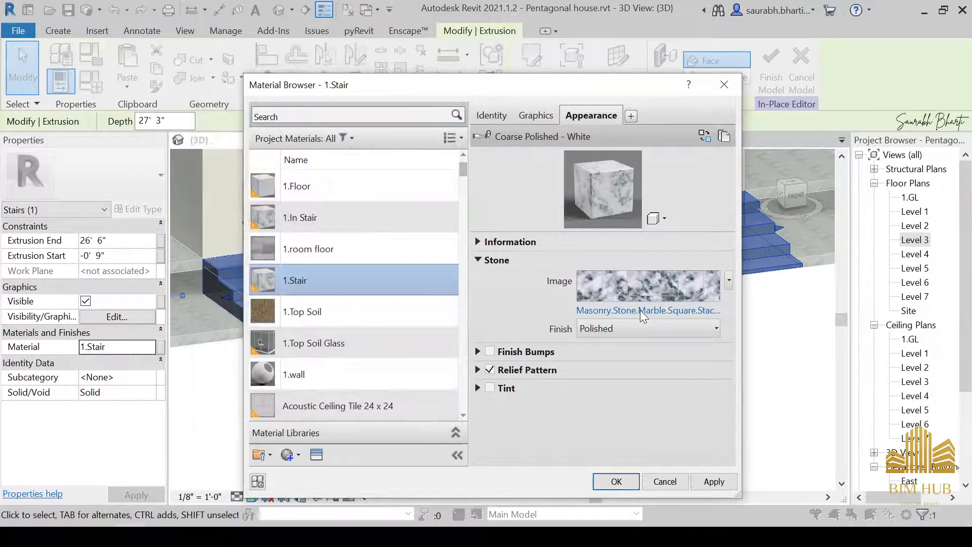
pyautogui.doubleClick(385, 283)
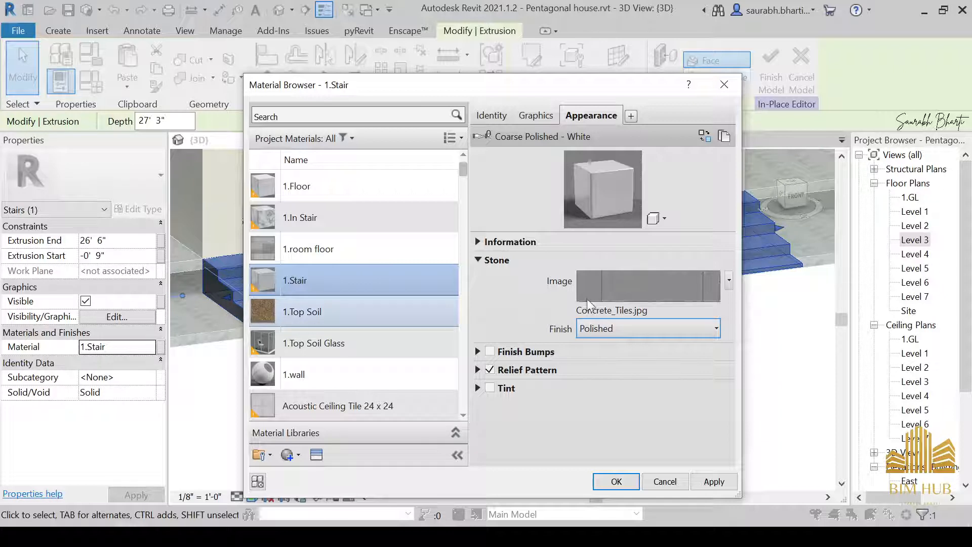
# Step: Delete the 1.Stair material and give its generic replacement 1.stair a Concrete_Tiles.jpg image and a Concrete_Tiles_Bump.jpg bump with amount 524
pyautogui.rightClick(351, 271)
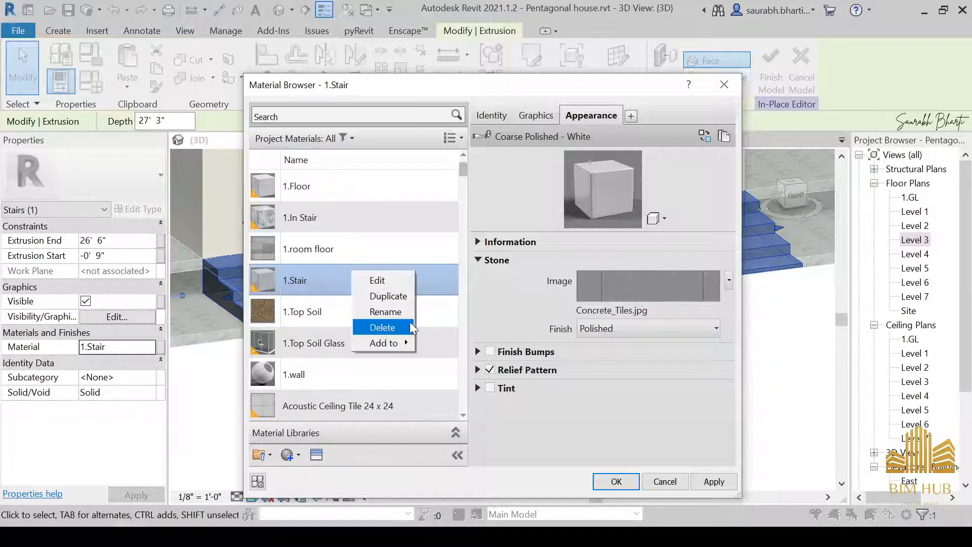
pyautogui.click(389, 327)
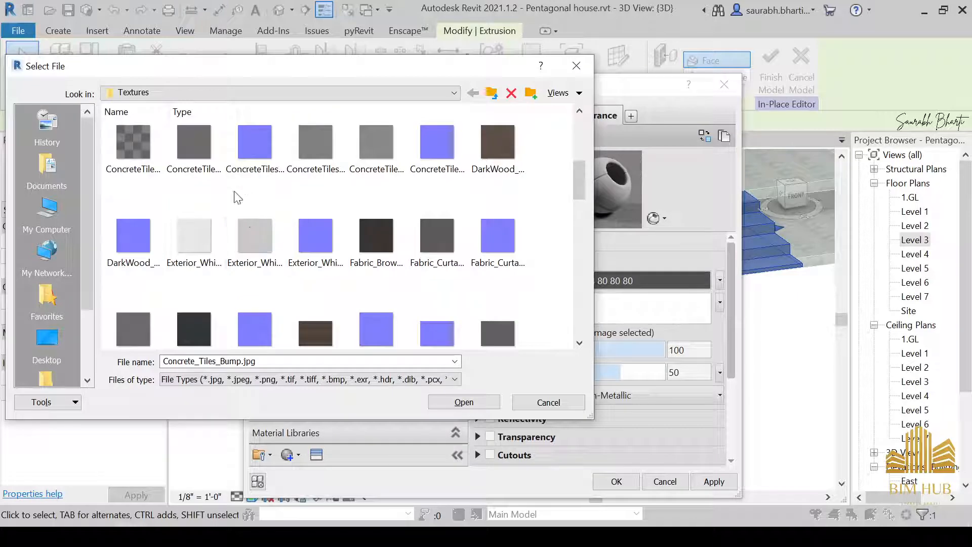
pyautogui.scroll(3, 237, 198)
pyautogui.click(194, 192)
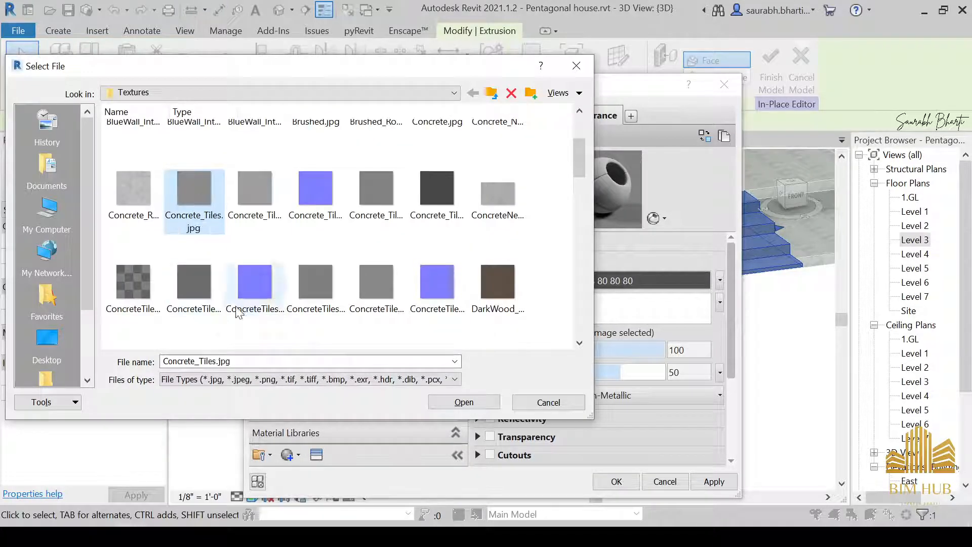
pyautogui.click(463, 402)
pyautogui.scroll(-3, 636, 410)
pyautogui.click(622, 385)
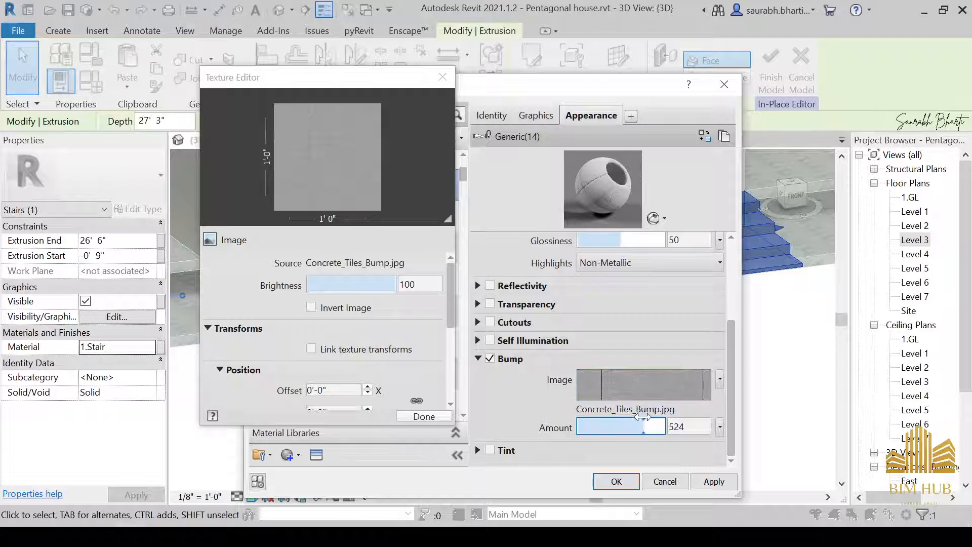
# Step: Set the sample size of the stair material's Concrete_Tiles.jpg image to 2'-0" by 2'-0"
pyautogui.moveTo(730, 348); pyautogui.dragTo(624, 260)
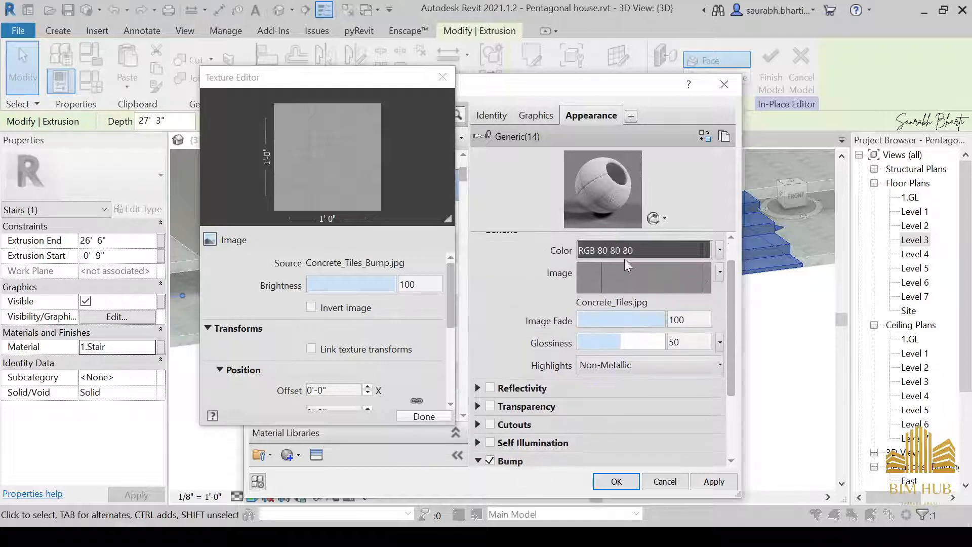
pyautogui.click(610, 297)
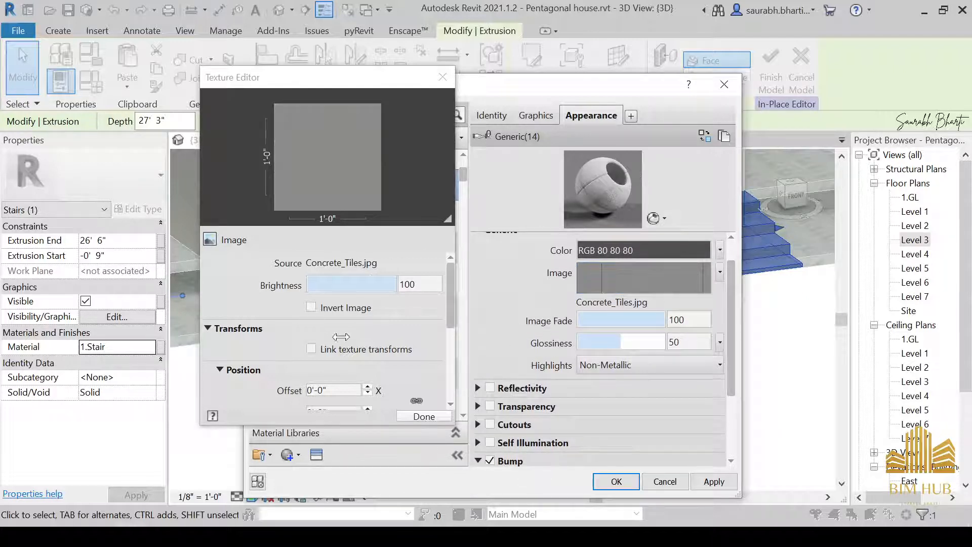
pyautogui.click(454, 345)
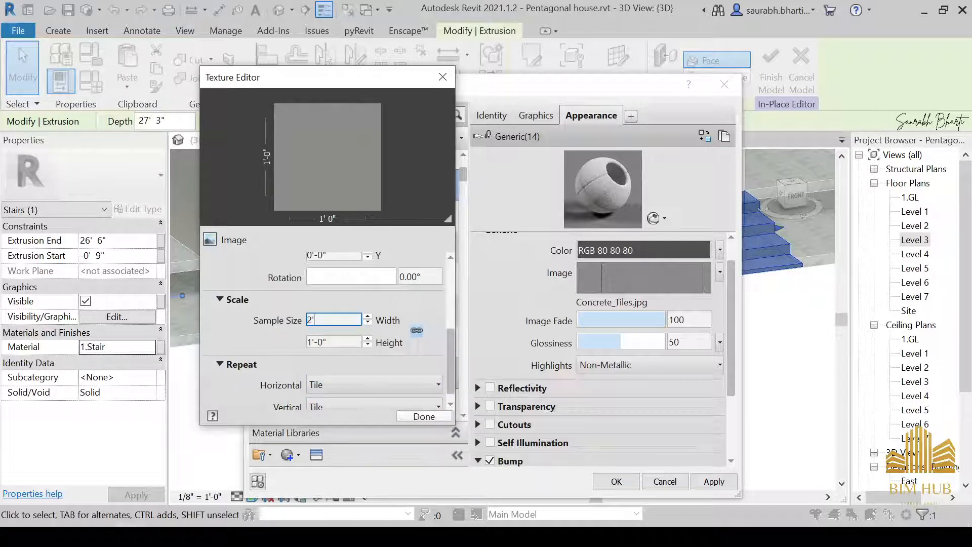
pyautogui.write("2'")
pyautogui.press('Tab')
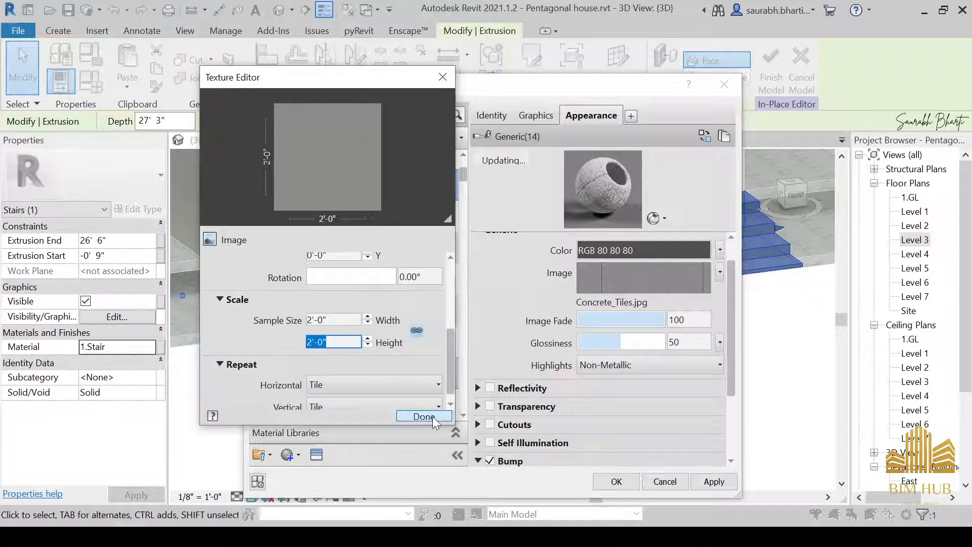
pyautogui.click(432, 416)
# Step: Set the bump image's sample width to 2' and apply the 1.stair material to the front steps
pyautogui.scroll(-3, 615, 375)
pyautogui.click(620, 385)
pyautogui.click(451, 349)
pyautogui.moveTo(331, 319); pyautogui.dragTo(305, 320)
pyautogui.write("2'")
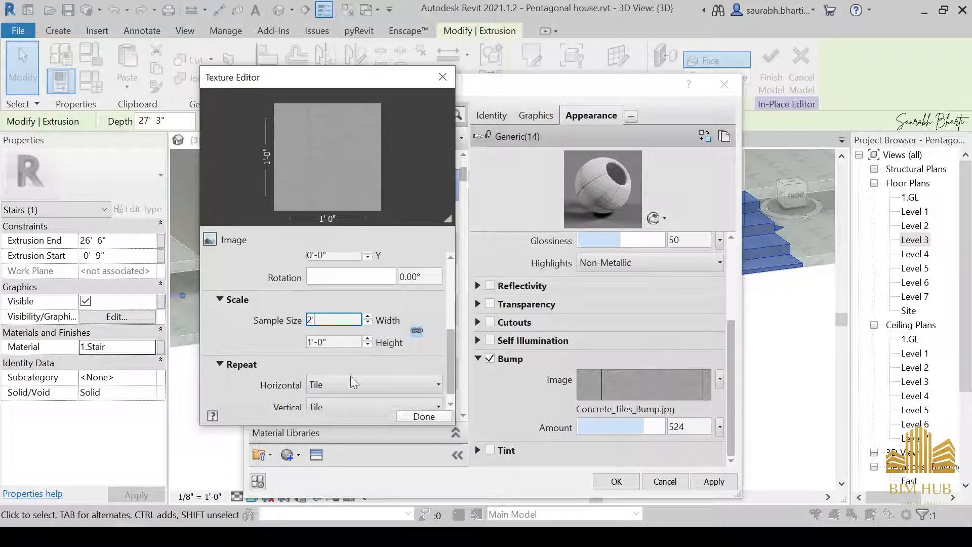
pyautogui.click(424, 416)
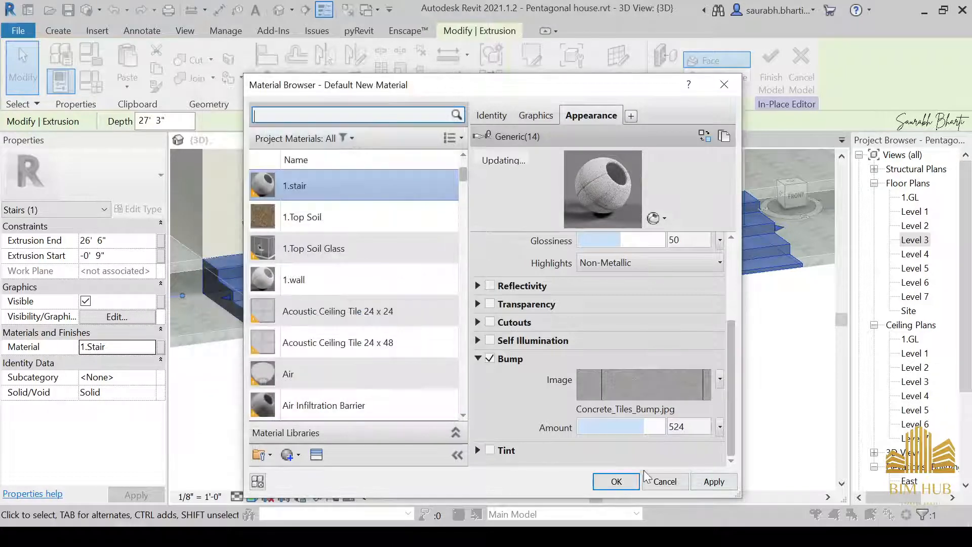
pyautogui.click(632, 482)
pyautogui.click(450, 372)
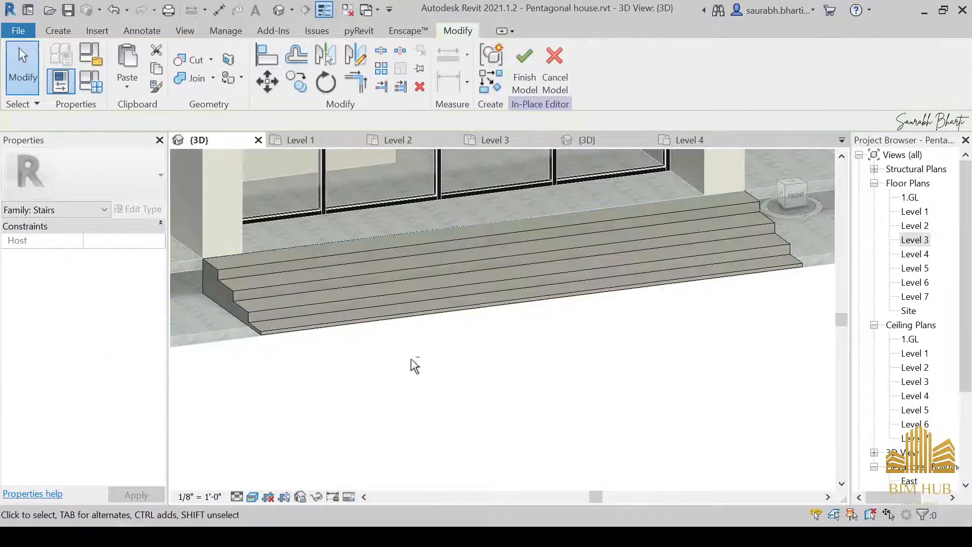
# Step: Finish the in-place front steps model and inspect the concrete tile texture on the treads and side face
pyautogui.keyDown('shift'); pyautogui.moveTo(412, 364); pyautogui.dragTo(503, 169, button='middle'); pyautogui.keyUp('shift')
pyautogui.click(530, 66)
pyautogui.scroll(3, 477, 425)
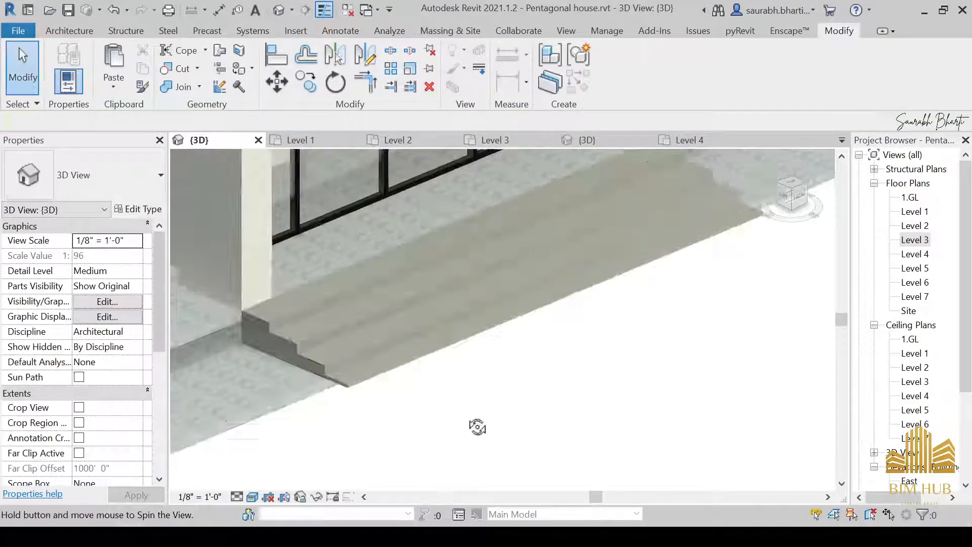
pyautogui.keyDown('shift'); pyautogui.moveTo(477, 425); pyautogui.dragTo(460, 417, button='middle'); pyautogui.keyUp('shift')
pyautogui.scroll(5, 448, 442)
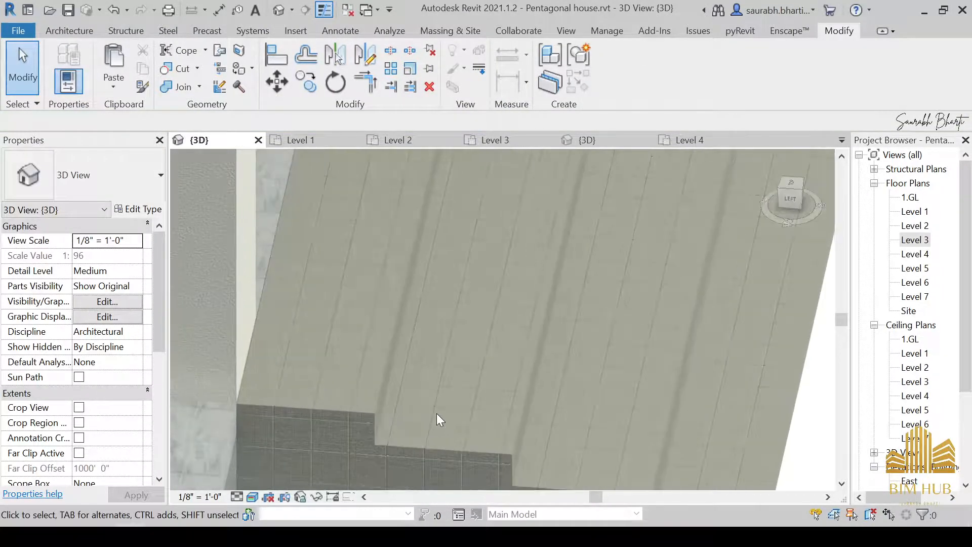
pyautogui.scroll(-5, 757, 448)
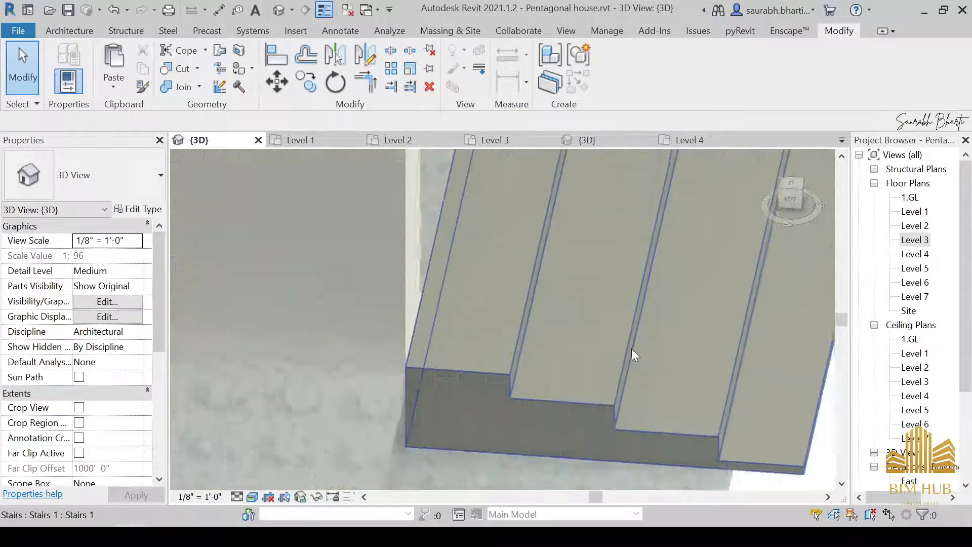
# Step: Edit the ground slab's boundary so its front edge aligns with the outer edge of the front steps
pyautogui.doubleClick(542, 365)
pyautogui.press('a')
pyautogui.press('l')
pyautogui.click(524, 336)
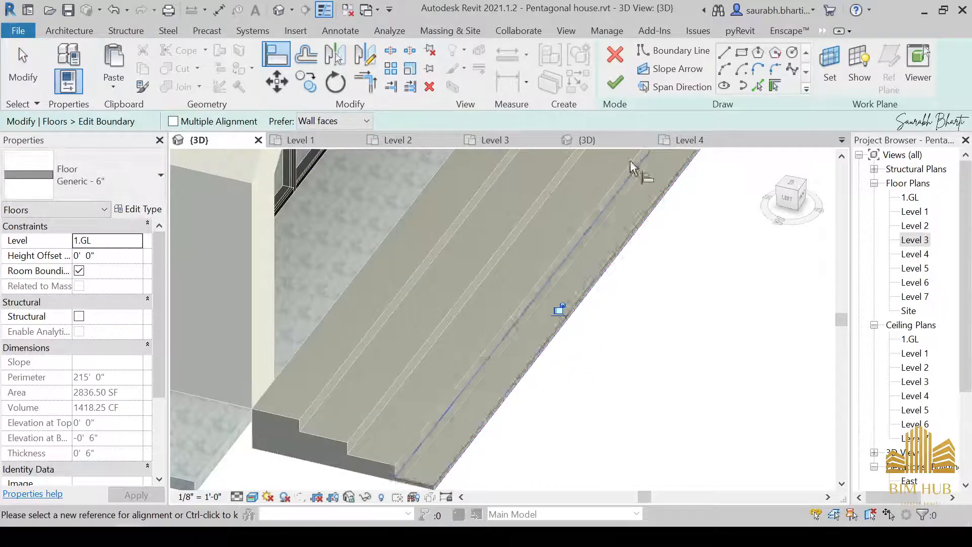
pyautogui.click(615, 82)
# Step: Duplicate the ground slab's Generic - 6" type as "Generic - outer floor" and apply it to the slab
pyautogui.scroll(-2, 637, 324)
pyautogui.click(636, 324)
pyautogui.scroll(-4, 658, 365)
pyautogui.keyDown('shift'); pyautogui.moveTo(672, 397); pyautogui.dragTo(606, 363, button='middle'); pyautogui.keyUp('shift')
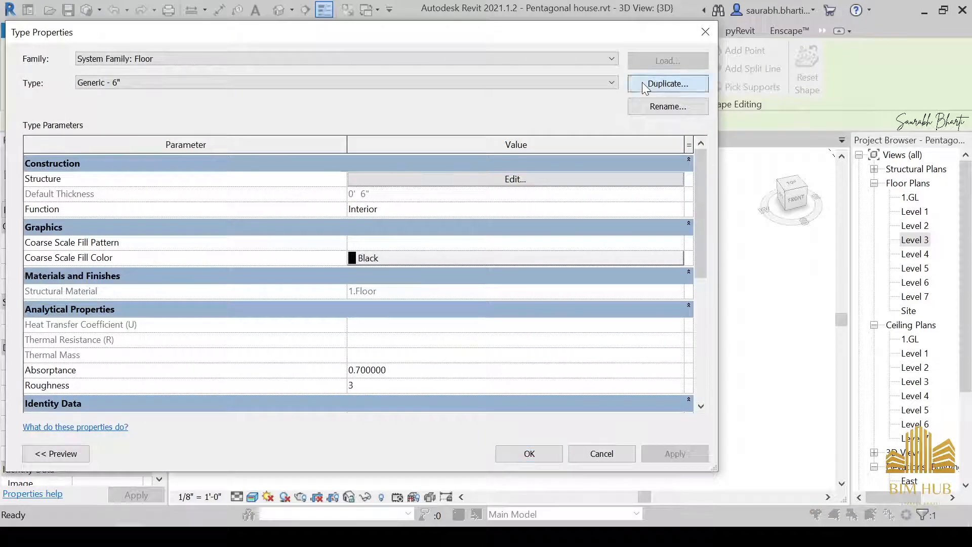
pyautogui.click(668, 83)
pyautogui.click(418, 211)
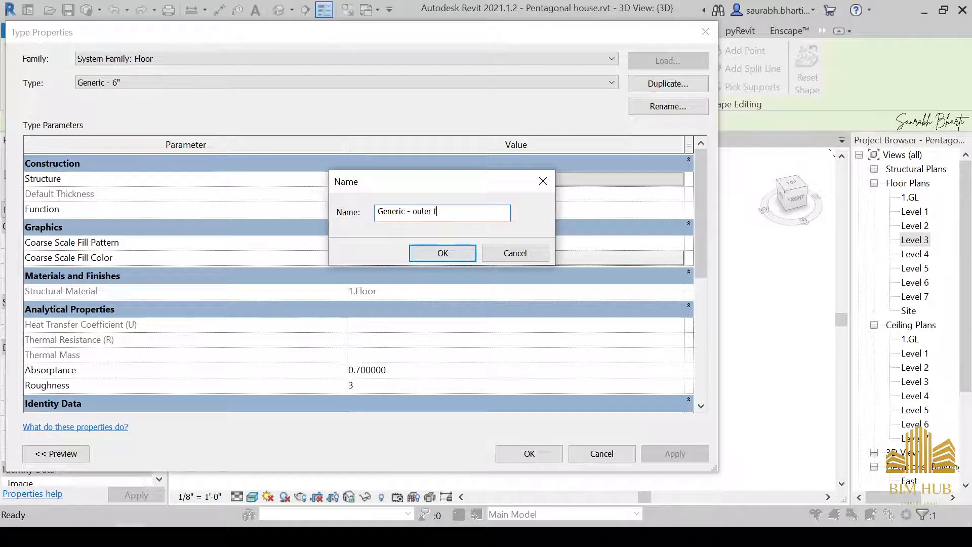
pyautogui.write('r')
pyautogui.press('Return')
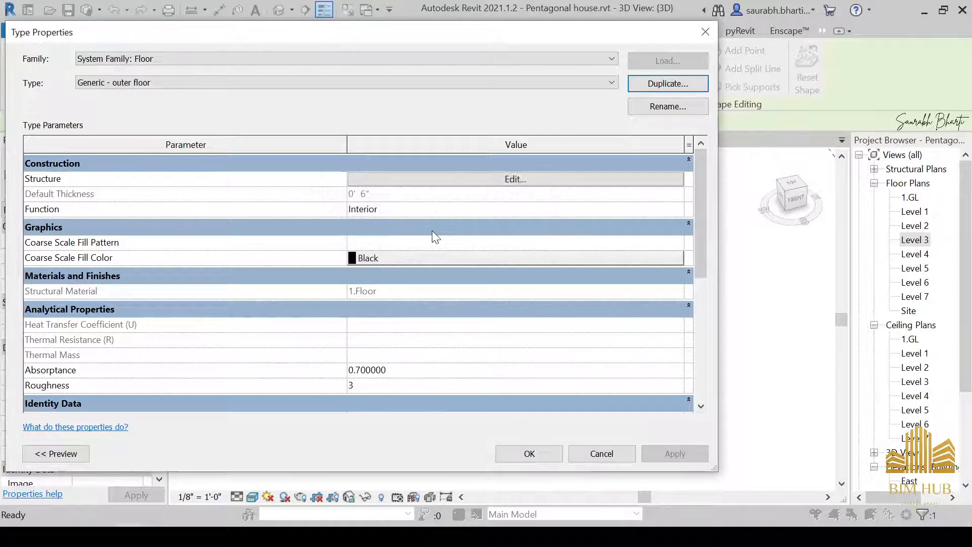
pyautogui.click(529, 458)
pyautogui.press('Escape')
# Step: Open the outer floor type's structure layer material and search the materials for "asphalt"
pyautogui.moveTo(522, 404)
pyautogui.keyDown('shift'); pyautogui.mouseDown(button='middle')
pyautogui.moveTo(553, 436)
pyautogui.moveTo(512, 406)
pyautogui.mouseUp(button='middle'); pyautogui.keyUp('shift')
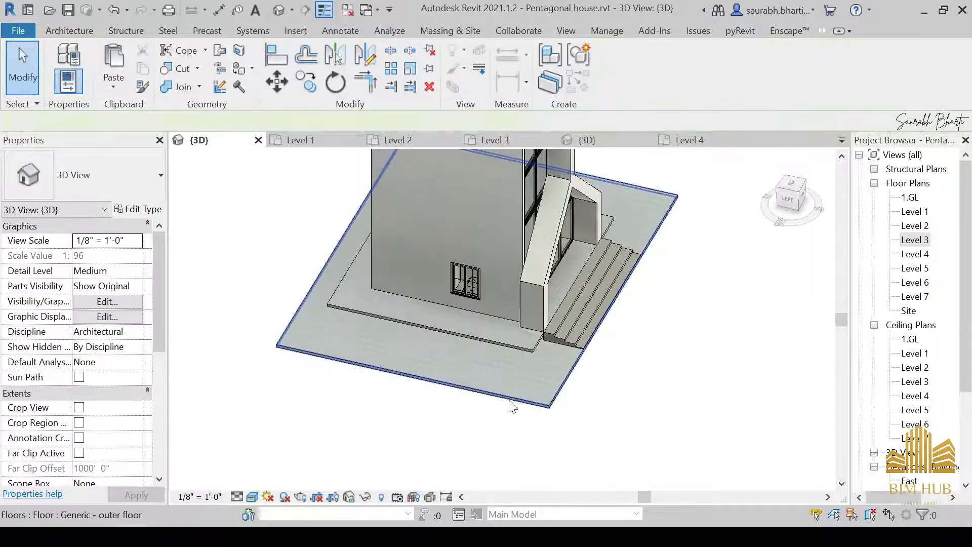
pyautogui.click(512, 404)
pyautogui.click(139, 209)
pyautogui.click(549, 177)
pyautogui.click(253, 176)
pyautogui.click(318, 176)
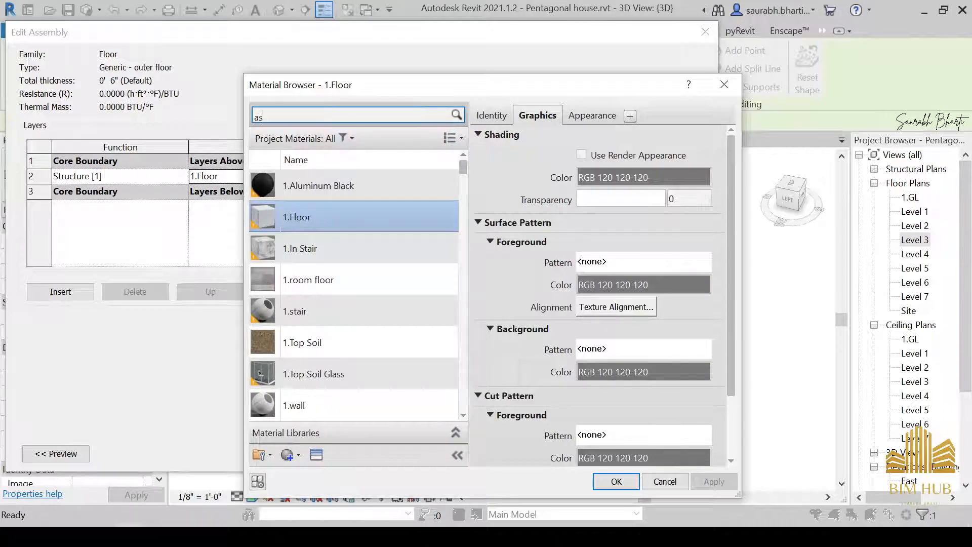
pyautogui.write('asphaly')
pyautogui.press('BackSpace')
pyautogui.write('t')
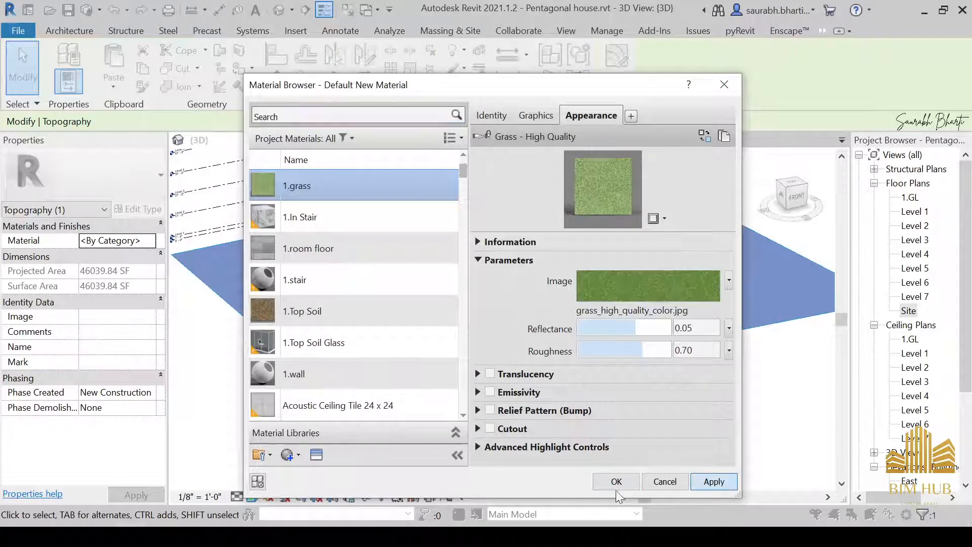
# Step: Assign the 1.grass material to the topography around the house
pyautogui.click(615, 481)
pyautogui.click(527, 451)
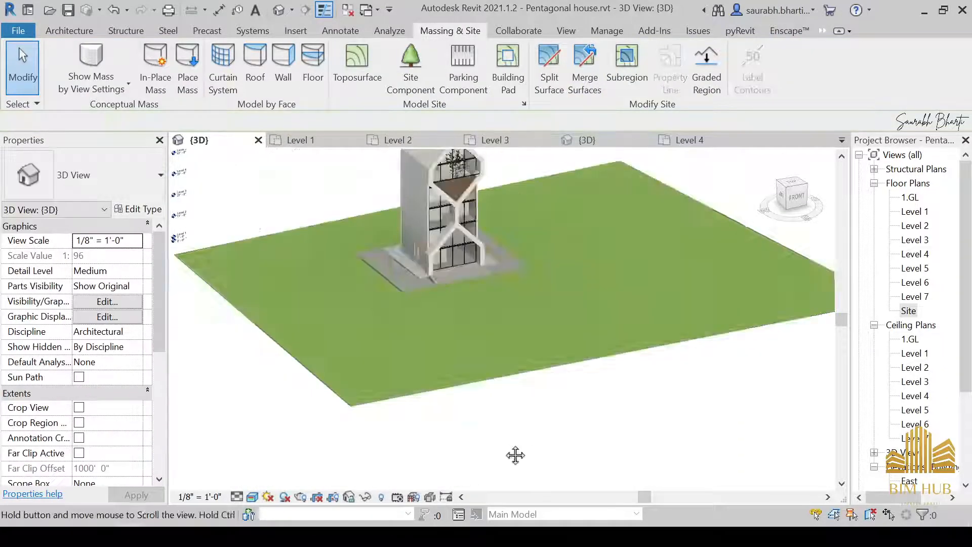
pyautogui.keyDown('shift'); pyautogui.moveTo(514, 453); pyautogui.dragTo(658, 324, button='middle'); pyautogui.keyUp('shift')
# Step: Select the outer floor slab and view its front edge from the top
pyautogui.click(575, 302)
pyautogui.click(788, 196)
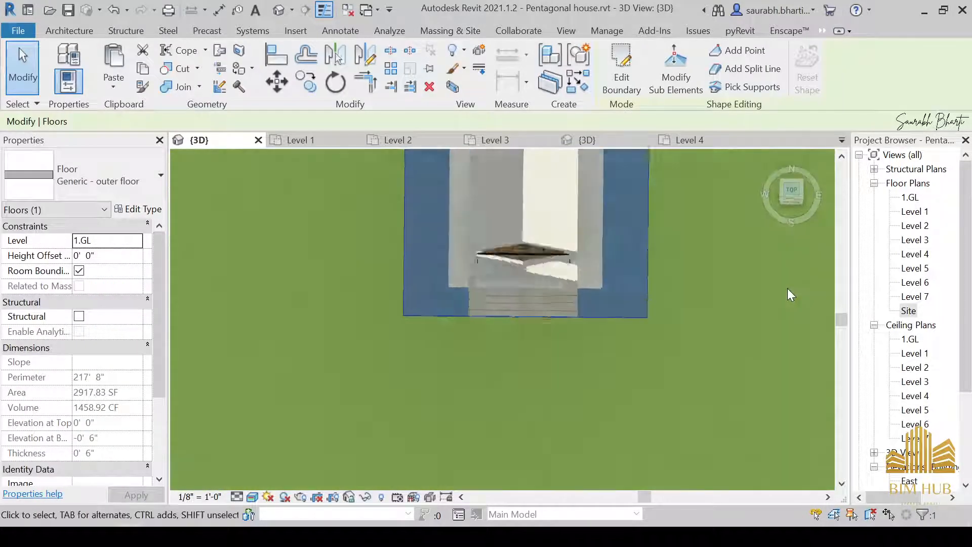
pyautogui.moveTo(672, 387); pyautogui.dragTo(658, 302, button='middle')
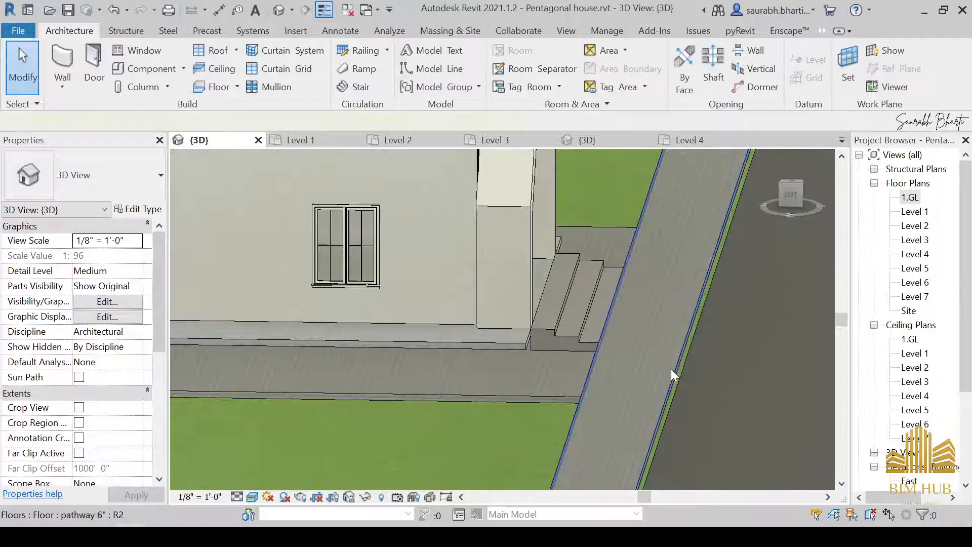
# Step: Set the pathway floor's height offset from Level 1 to -1' 6" and select the adjoining outer floor slab
pyautogui.click(670, 369)
pyautogui.keyDown('shift'); pyautogui.moveTo(671, 375); pyautogui.dragTo(718, 414, button='middle'); pyautogui.keyUp('shift')
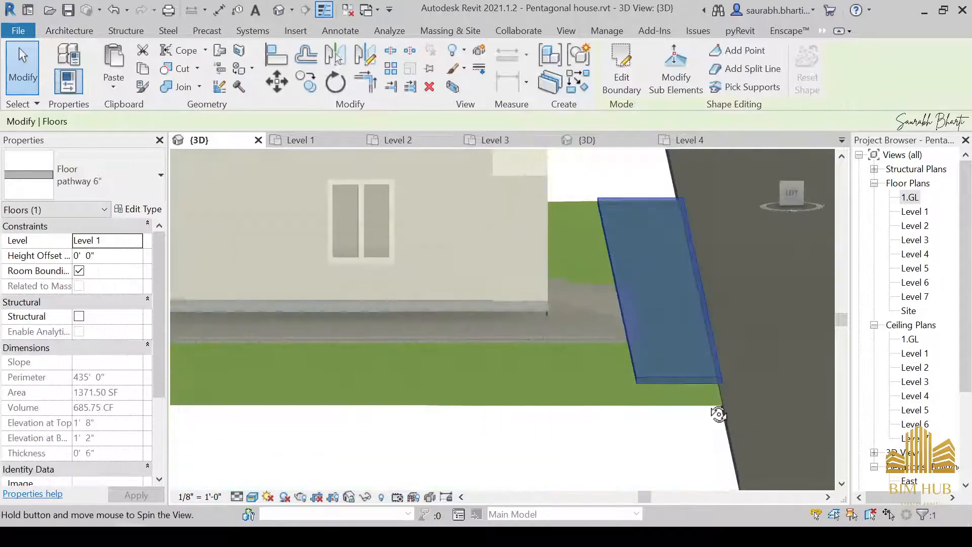
pyautogui.click(108, 255)
pyautogui.write('-')
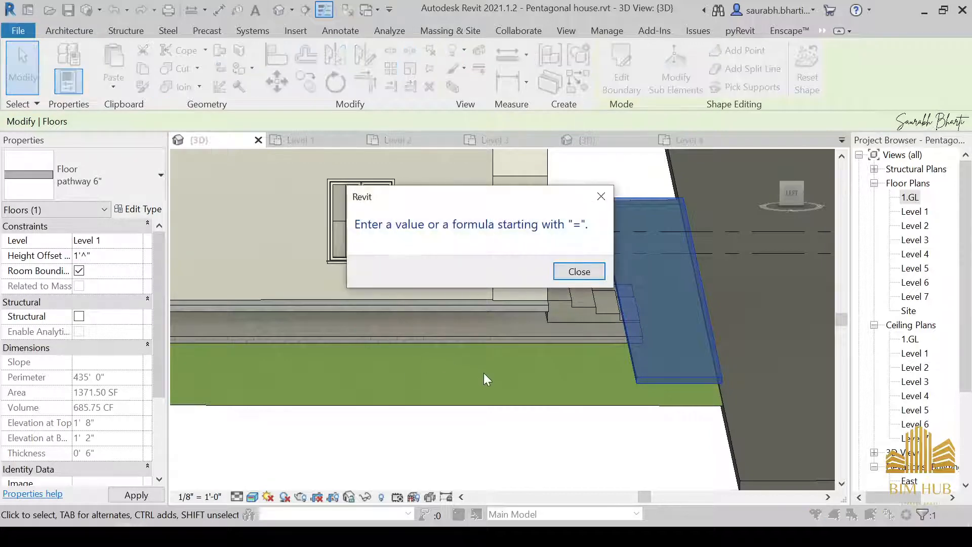
pyautogui.click(579, 270)
pyautogui.click(120, 256)
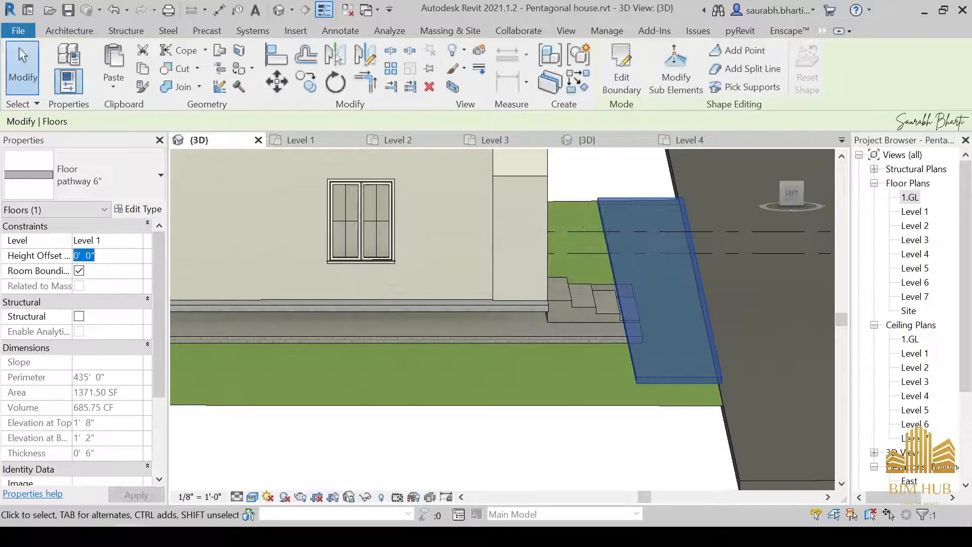
pyautogui.write('1-')
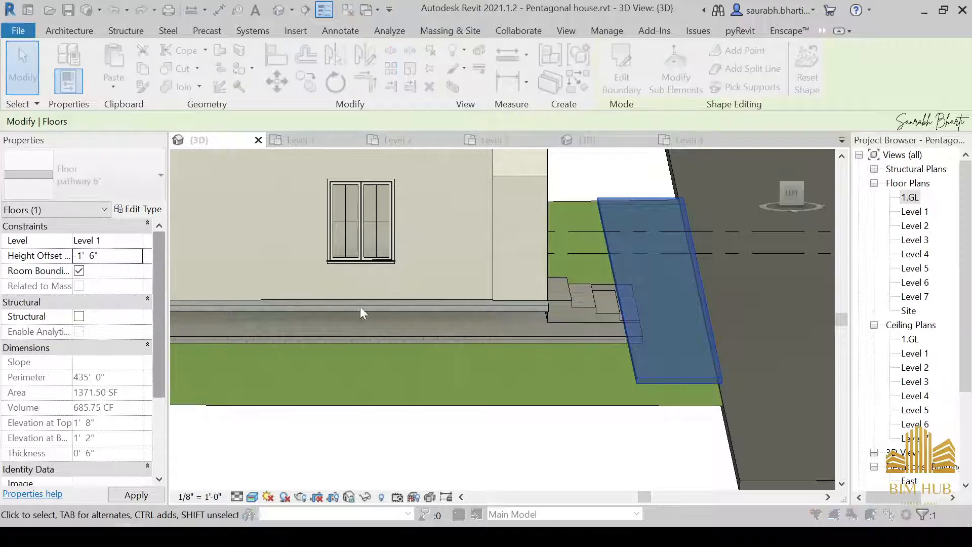
pyautogui.click(562, 318)
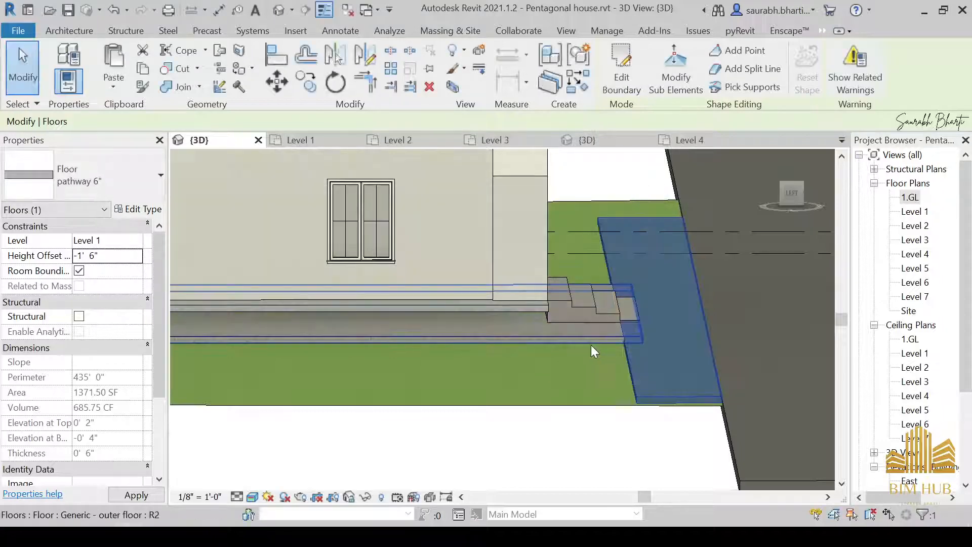
pyautogui.click(658, 387)
pyautogui.keyDown('shift'); pyautogui.moveTo(666, 393); pyautogui.dragTo(540, 434, button='middle'); pyautogui.keyUp('shift')
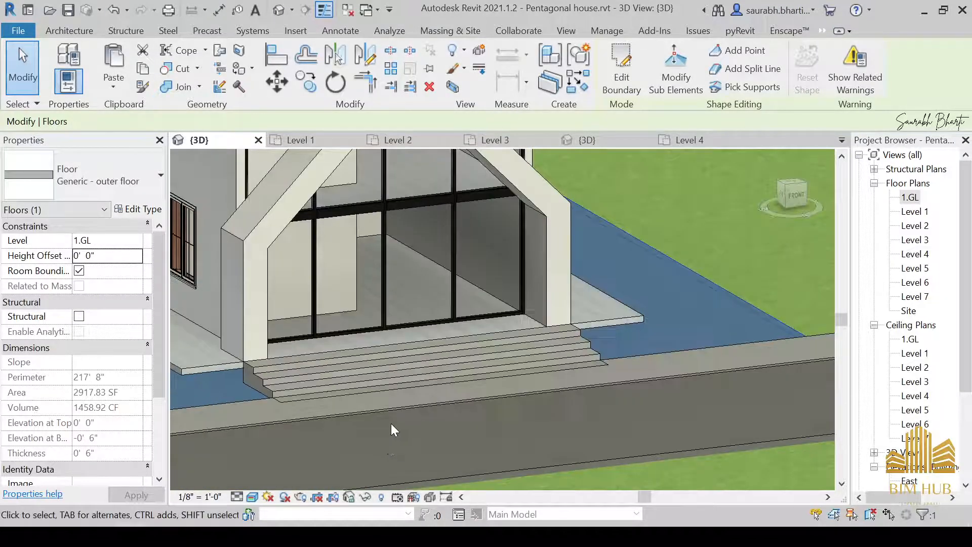
# Step: Open the front entrance stairs for in-place editing and edit the sketch profile of their extrusion
pyautogui.moveTo(393, 430); pyautogui.dragTo(491, 390, button='middle')
pyautogui.scroll(1, 615, 338)
pyautogui.scroll(2, 615, 338)
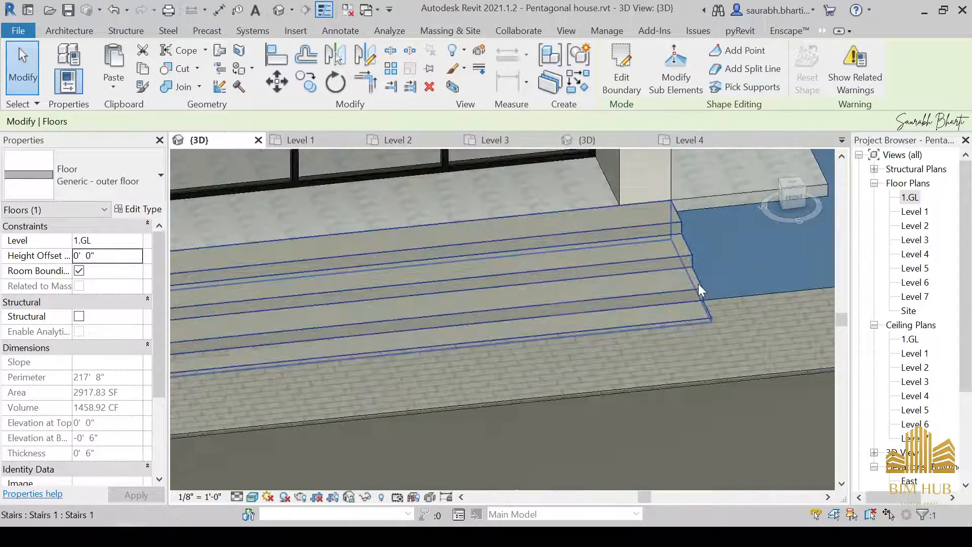
pyautogui.click(697, 283)
pyautogui.scroll(-2, 542, 287)
pyautogui.keyDown('shift'); pyautogui.moveTo(449, 351); pyautogui.dragTo(602, 228, button='middle'); pyautogui.keyUp('shift')
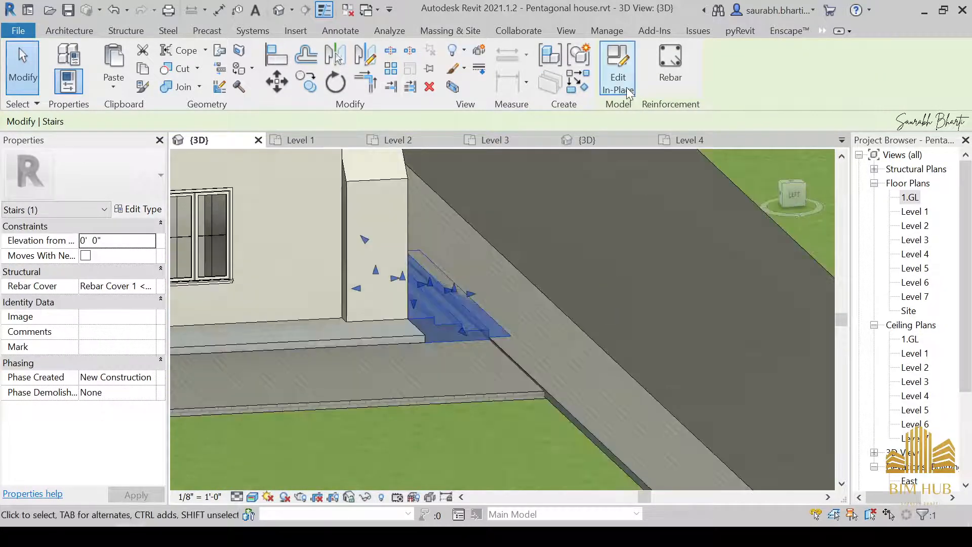
pyautogui.click(618, 71)
pyautogui.keyDown('shift'); pyautogui.moveTo(504, 317); pyautogui.dragTo(473, 283, button='middle'); pyautogui.keyUp('shift')
pyautogui.click(448, 321)
pyautogui.click(537, 77)
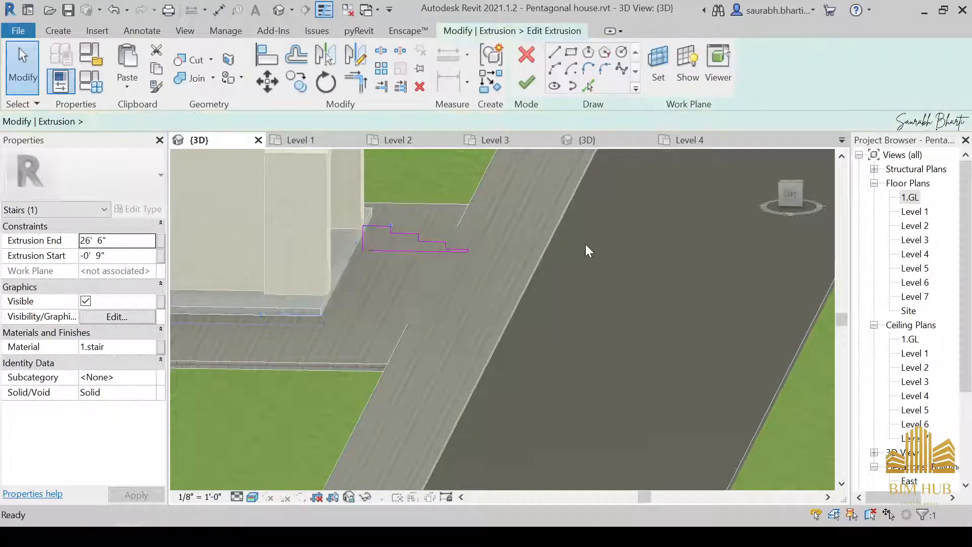
# Step: Delete the lowest step's tread and end lines together with the base line from the stair profile, viewed from the left side
pyautogui.click(789, 196)
pyautogui.scroll(8, 531, 294)
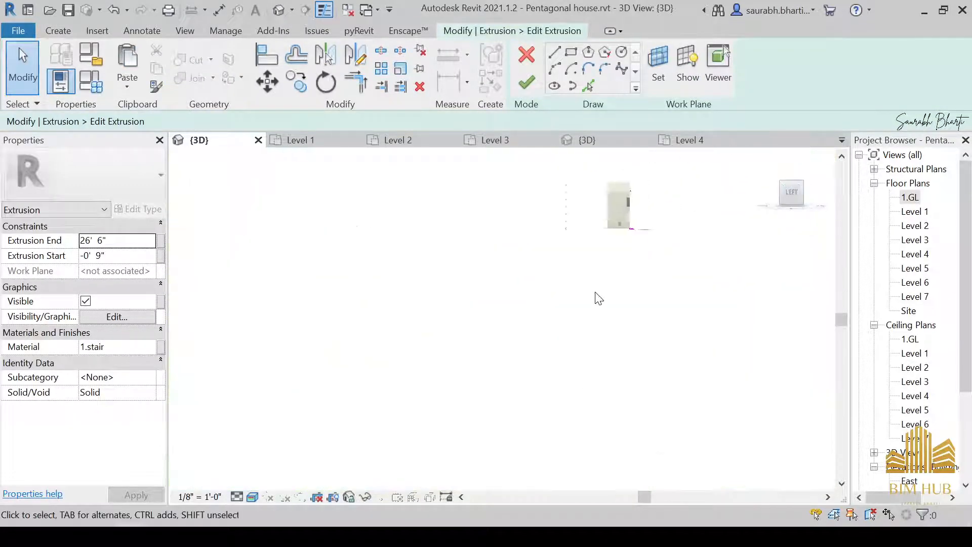
pyautogui.scroll(3, 478, 213)
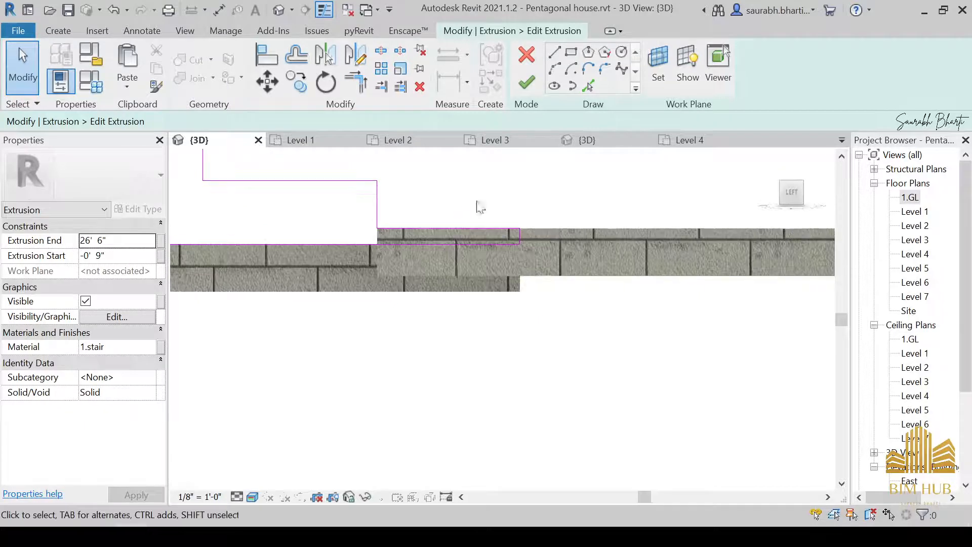
pyautogui.scroll(3, 463, 226)
pyautogui.moveTo(601, 210); pyautogui.dragTo(418, 316)
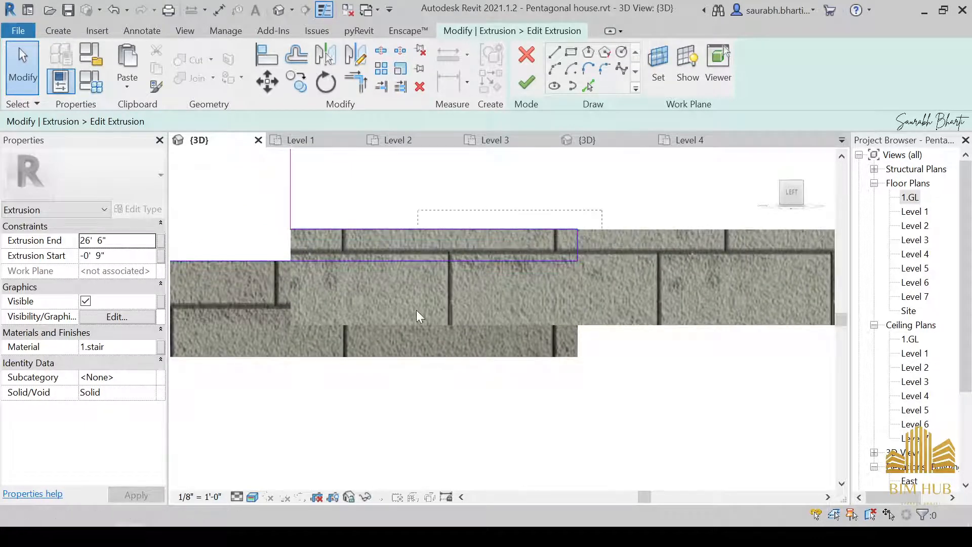
pyautogui.moveTo(312, 299); pyautogui.dragTo(314, 302)
pyautogui.scroll(-3, 338, 291)
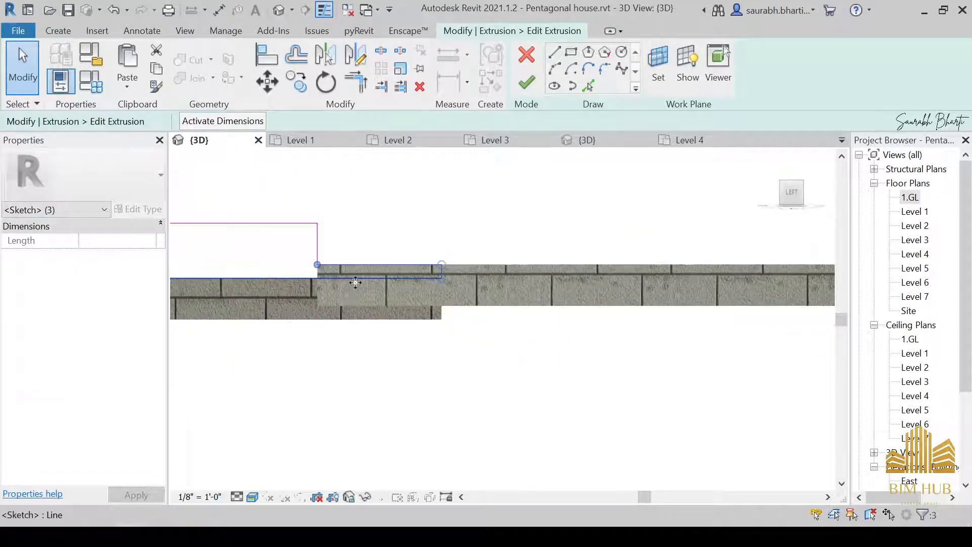
pyautogui.press('Delete')
# Step: Extend the profile's last remaining riser down to the base level and try to finish the extrusion sketch
pyautogui.click(318, 250)
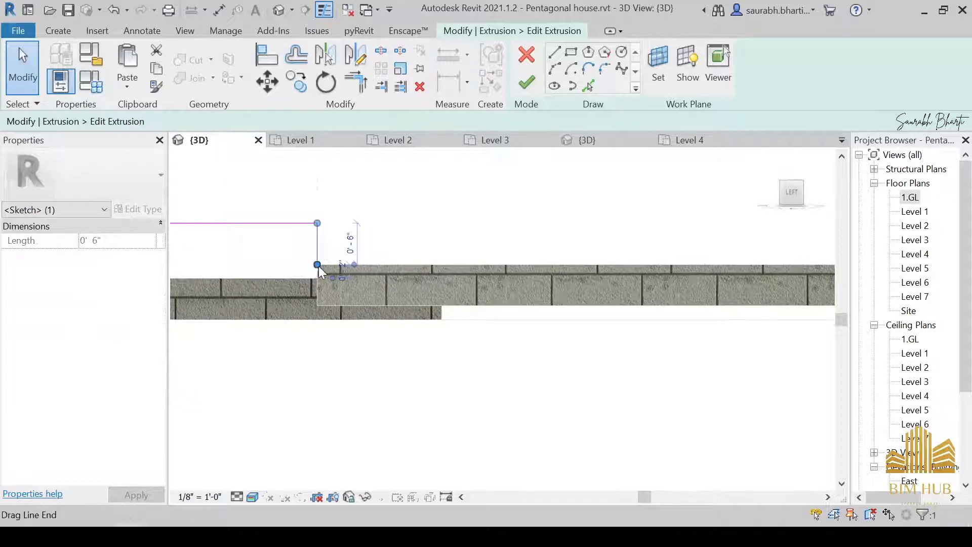
pyautogui.moveTo(317, 264); pyautogui.dragTo(318, 278)
pyautogui.click(526, 82)
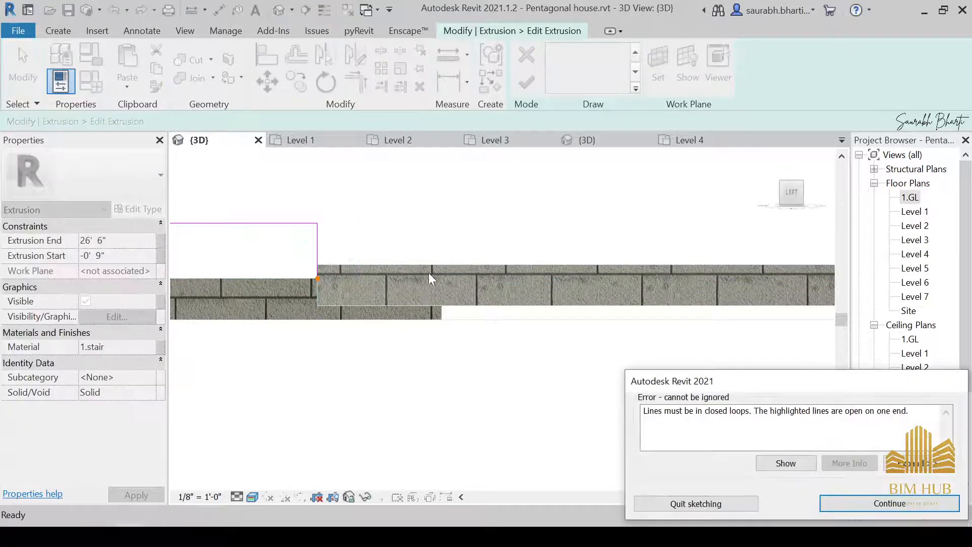
pyautogui.scroll(-3, 428, 272)
pyautogui.moveTo(501, 294); pyautogui.dragTo(645, 311, button='middle')
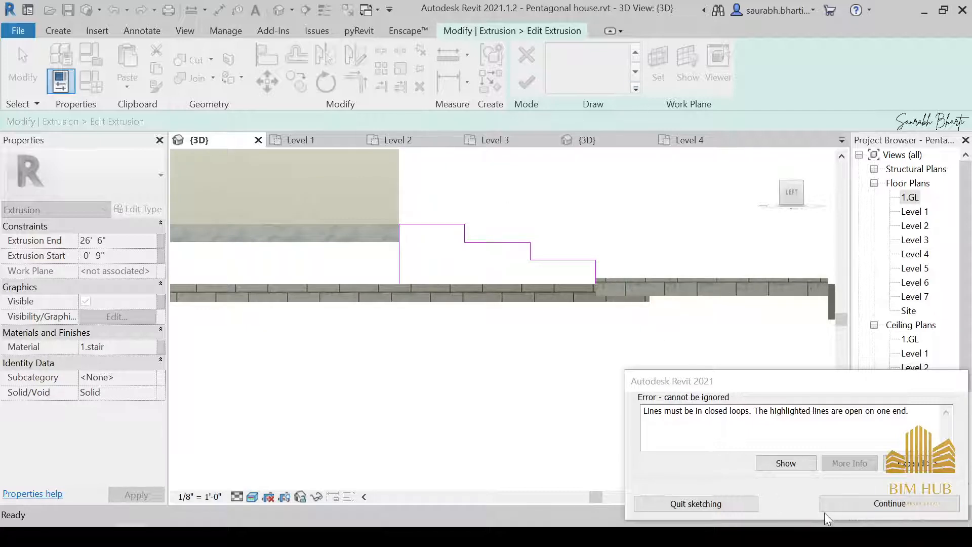
pyautogui.click(848, 505)
# Step: Close the bottom of the stair profile with a 5' 6" horizontal line, then finish the extrusion and the in-place model
pyautogui.click(554, 52)
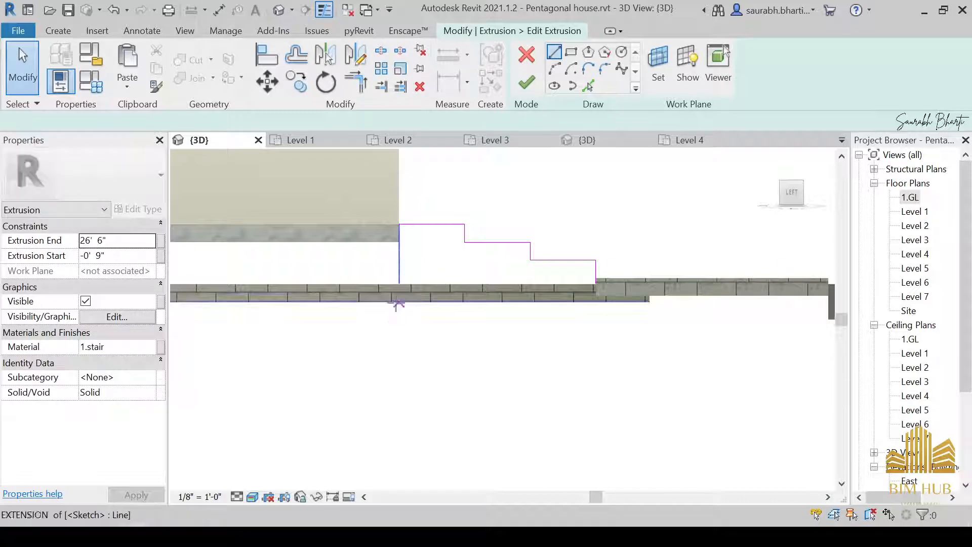
pyautogui.click(399, 283)
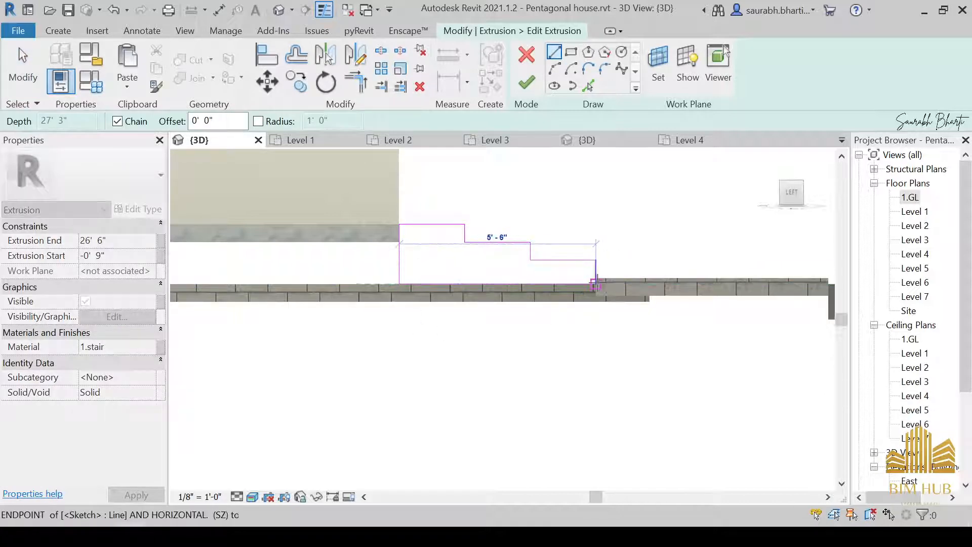
pyautogui.click(596, 283)
pyautogui.press('Escape')
pyautogui.press('Escape')
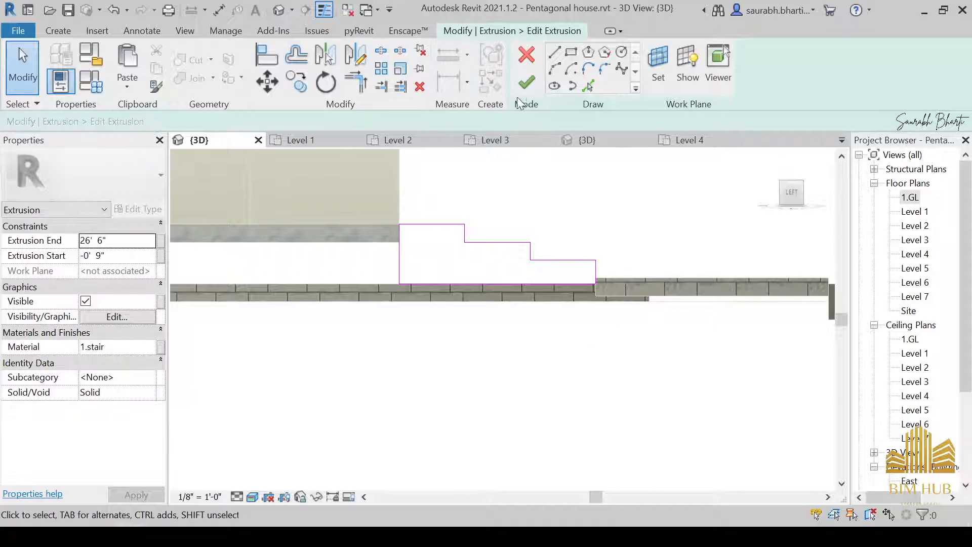
pyautogui.click(526, 83)
pyautogui.click(637, 399)
pyautogui.keyDown('shift'); pyautogui.moveTo(636, 399); pyautogui.dragTo(463, 162, button='middle'); pyautogui.keyUp('shift')
pyautogui.click(522, 81)
pyautogui.scroll(-3, 508, 300)
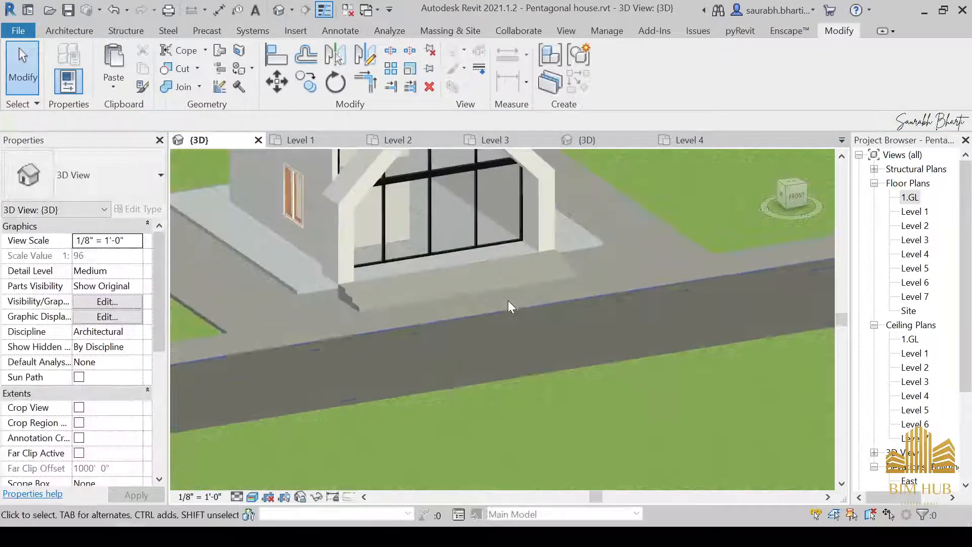
# Step: Examine from several angles how the pathway floor meets the front steps and the road
pyautogui.keyDown('shift'); pyautogui.moveTo(508, 300); pyautogui.dragTo(610, 235, button='middle'); pyautogui.keyUp('shift')
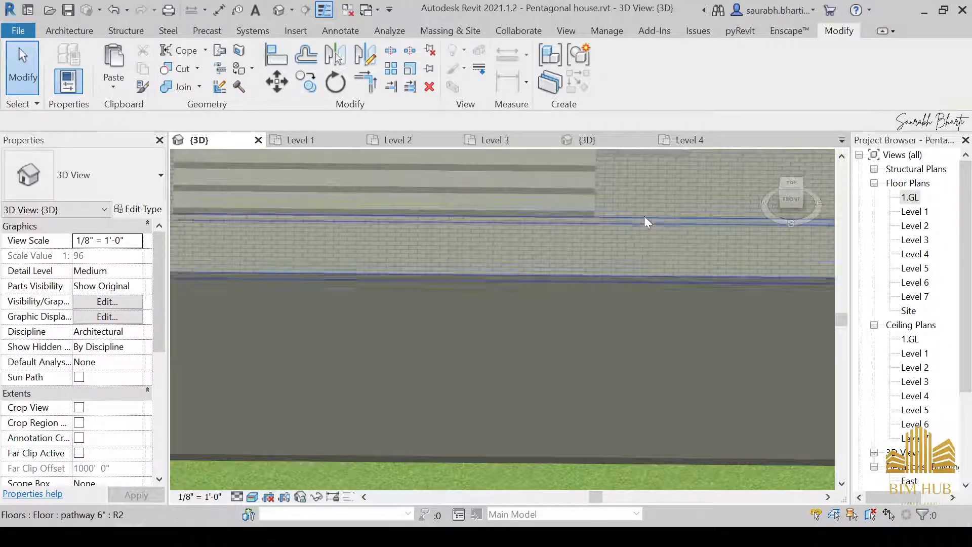
pyautogui.click(644, 216)
pyautogui.keyDown('shift'); pyautogui.moveTo(465, 318); pyautogui.dragTo(657, 420, button='middle'); pyautogui.keyUp('shift')
pyautogui.scroll(-2, 585, 365)
pyautogui.press('Escape')
pyautogui.scroll(-2, 553, 293)
pyautogui.click(537, 324)
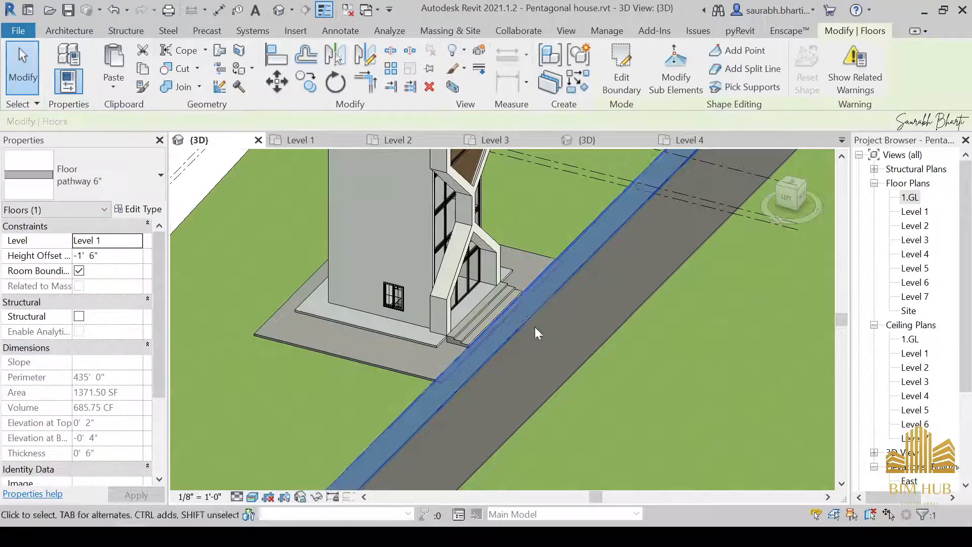
pyautogui.keyDown('shift'); pyautogui.moveTo(535, 327); pyautogui.dragTo(503, 336, button='middle'); pyautogui.keyUp('shift')
pyautogui.scroll(1, 465, 314)
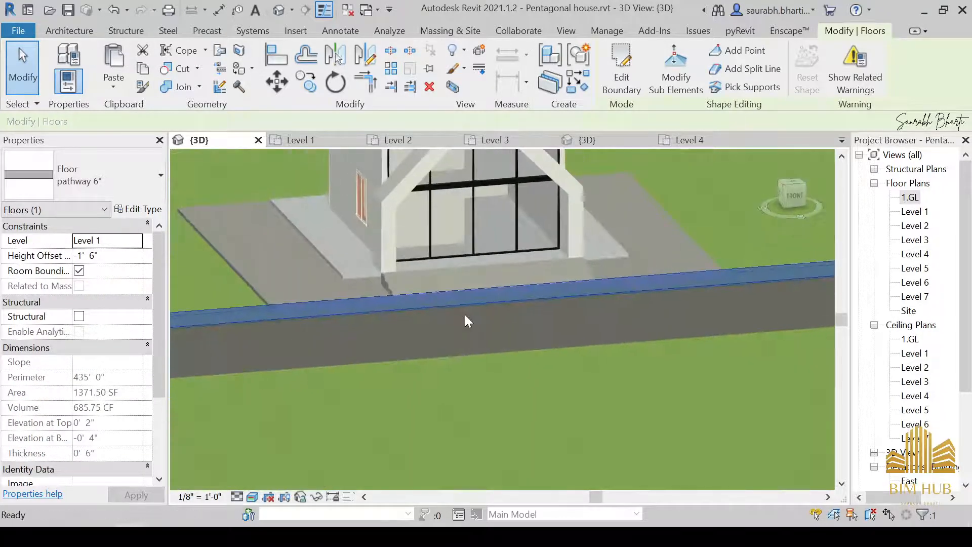
pyautogui.press('Escape')
# Step: Set the Generic - 12" road floor's height offset from 1.GL to -4"
pyautogui.scroll(2, 462, 327)
pyautogui.scroll(1, 453, 302)
pyautogui.click(448, 322)
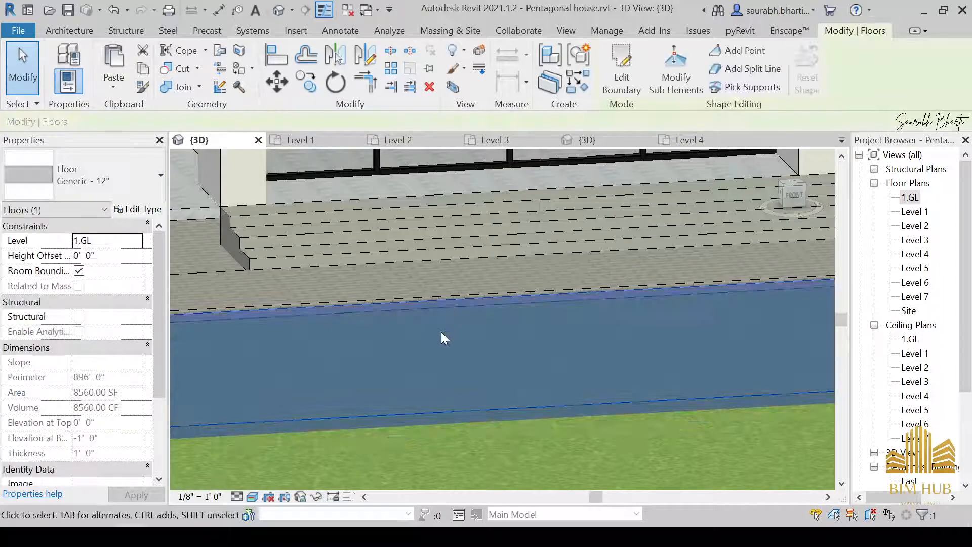
pyautogui.scroll(2, 444, 334)
pyautogui.click(336, 362)
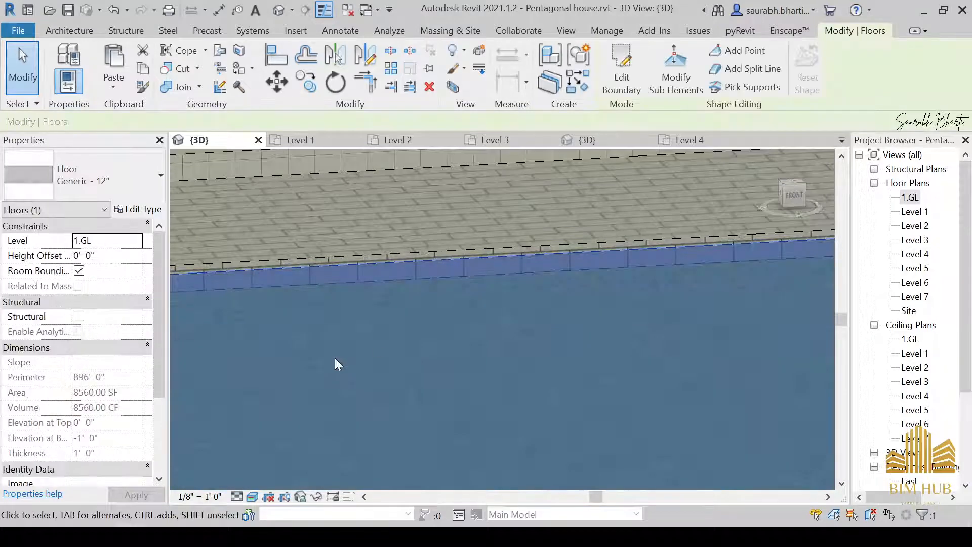
pyautogui.click(112, 256)
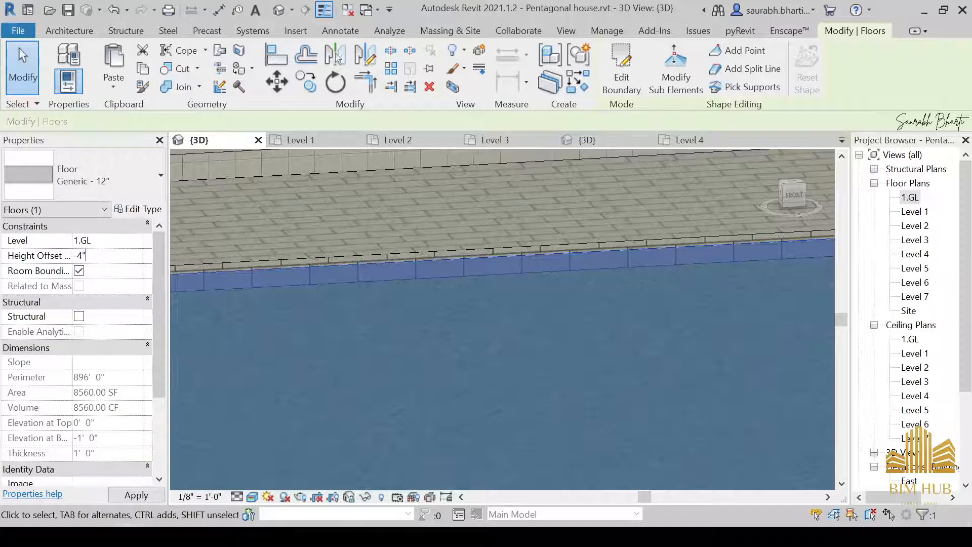
pyautogui.press('Return')
pyautogui.press('Escape')
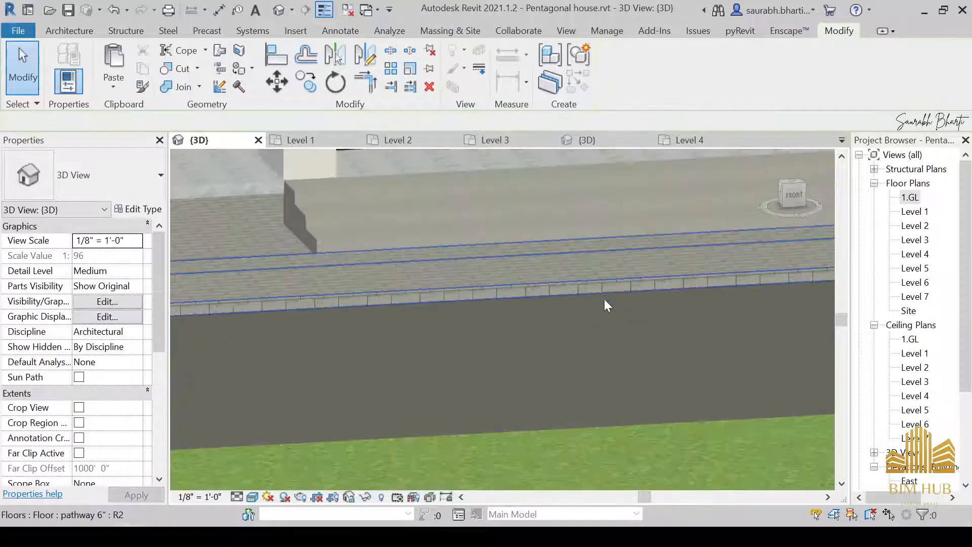
# Step: Check the reference photo of the house front for the pathway and road, then return to the 3D model
pyautogui.keyDown('shift'); pyautogui.moveTo(607, 305); pyautogui.dragTo(384, 510, button='middle'); pyautogui.keyUp('shift')
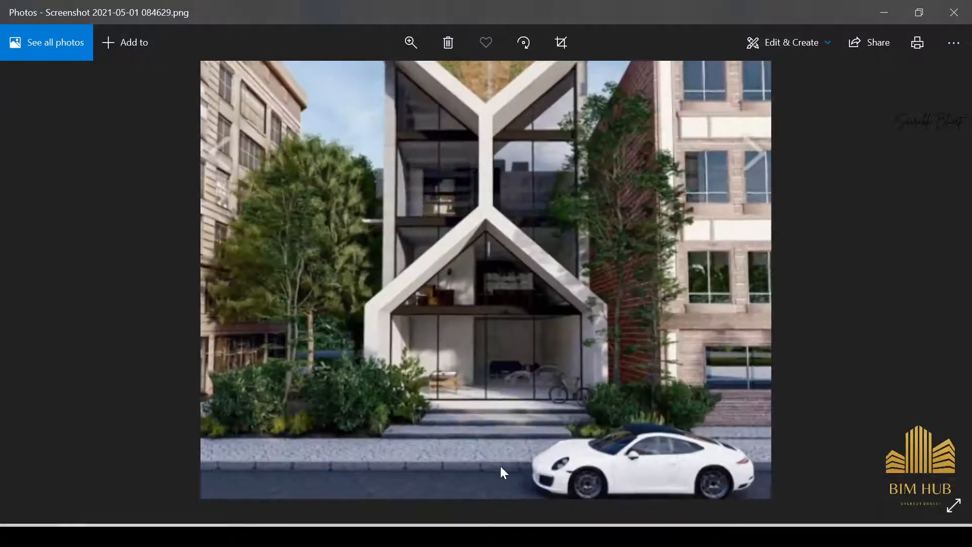
pyautogui.click(882, 11)
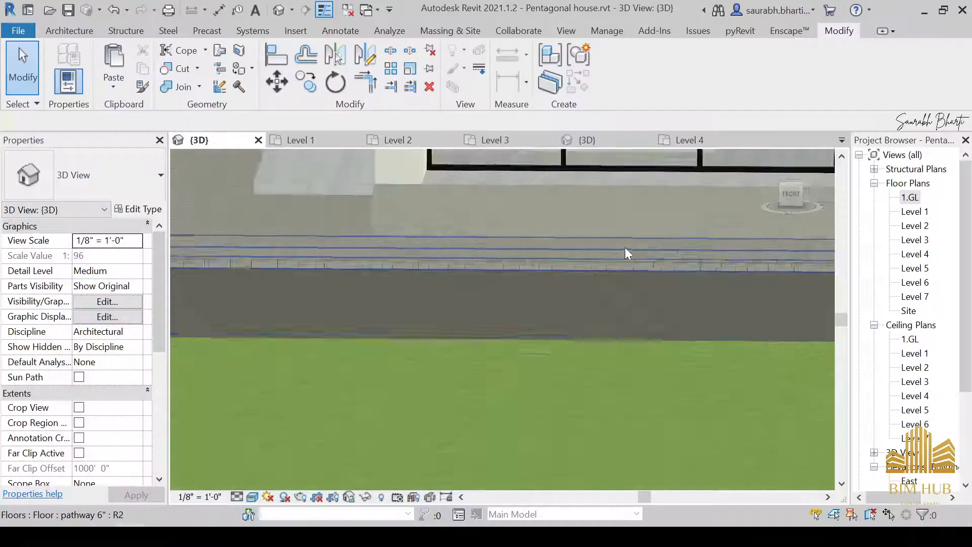
pyautogui.keyDown('shift'); pyautogui.moveTo(625, 247); pyautogui.dragTo(784, 207, button='middle'); pyautogui.keyUp('shift')
# Step: Try to mirror the pathway floor to the opposite side of the road about a drawn axis in top view
pyautogui.click(578, 285)
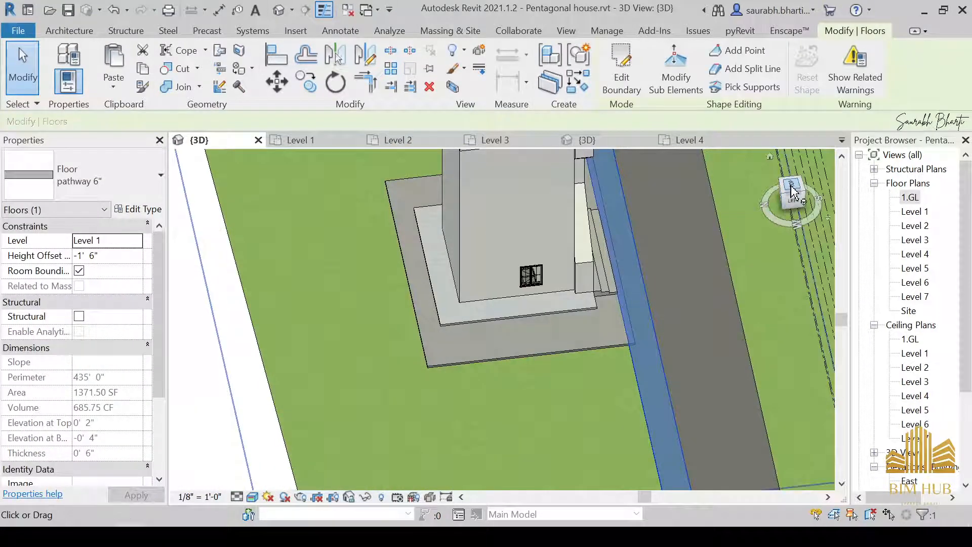
pyautogui.click(791, 187)
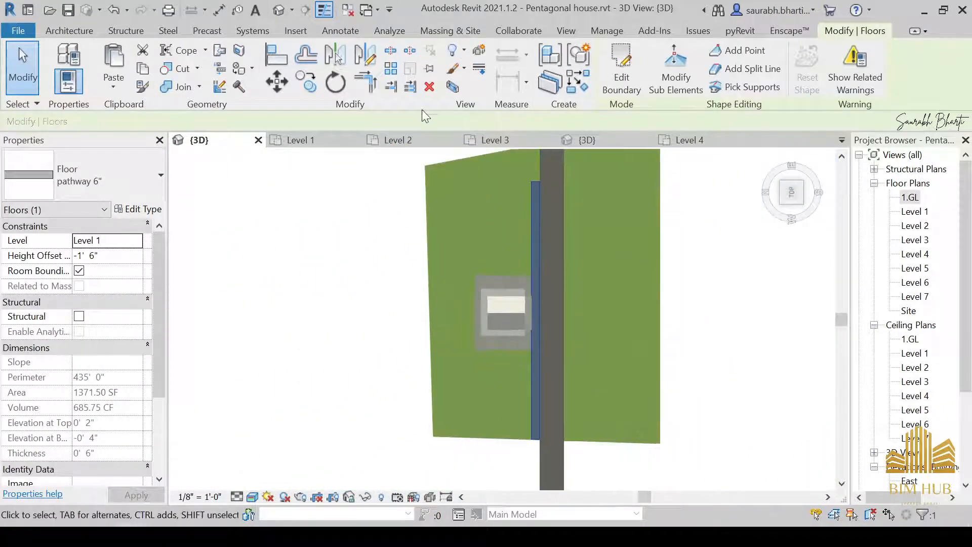
pyautogui.scroll(-4, 609, 284)
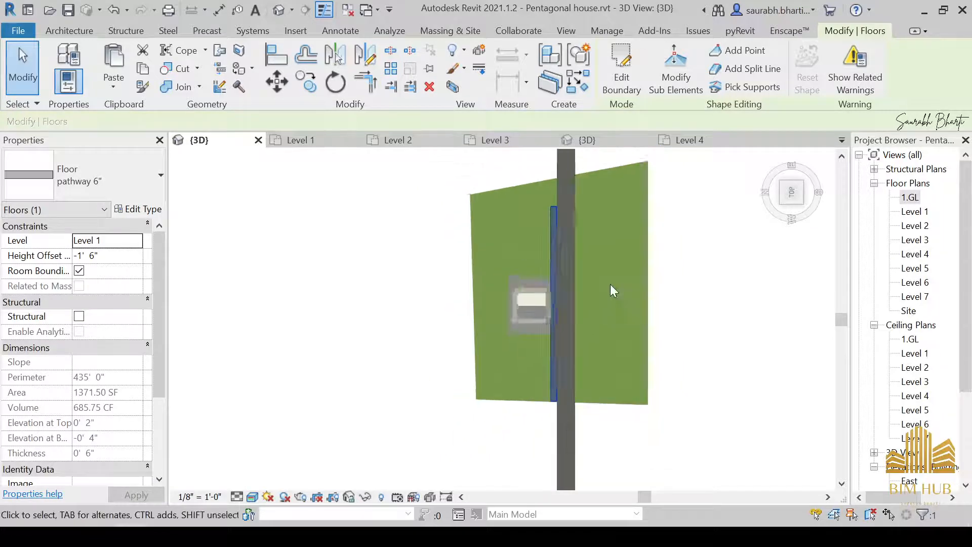
pyautogui.click(363, 56)
pyautogui.scroll(2, 535, 235)
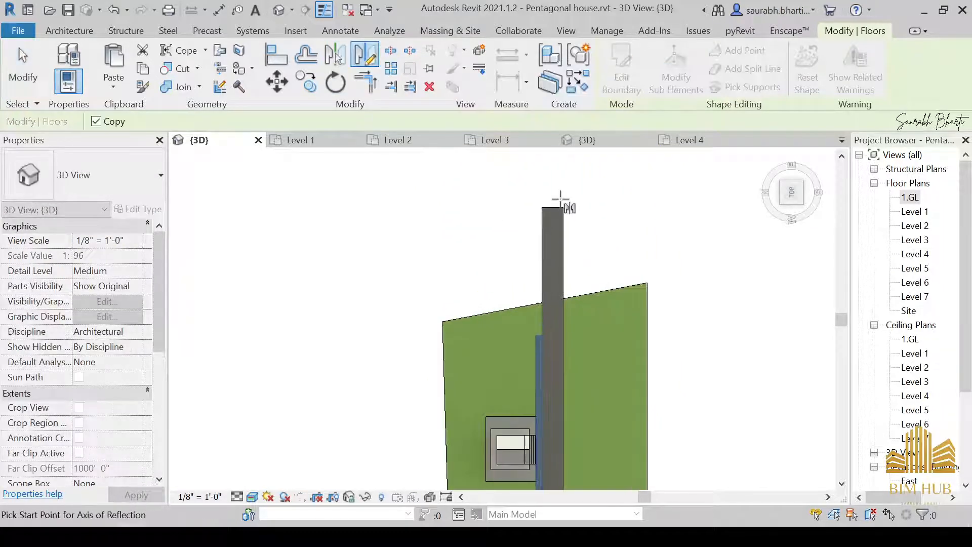
pyautogui.click(559, 158)
pyautogui.click(559, 165)
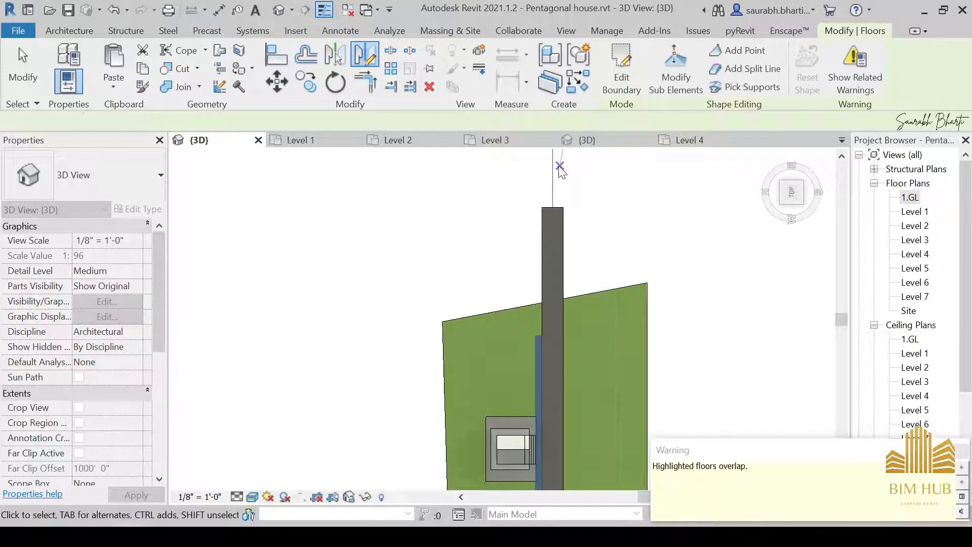
pyautogui.click(606, 300)
pyautogui.click(519, 349)
pyautogui.press('Delete')
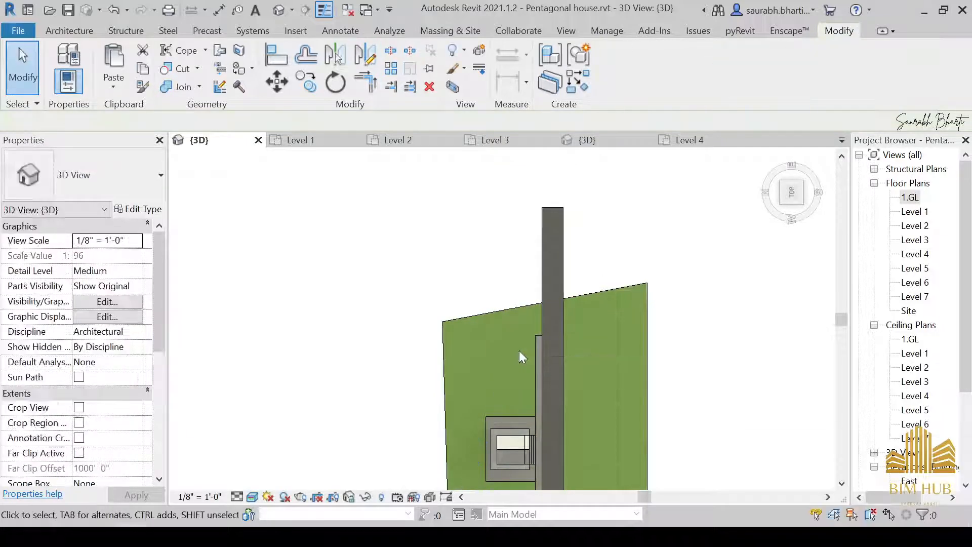
# Step: Mirror a copy of the pathway floor across the road's centreline and save the project
pyautogui.click(533, 402)
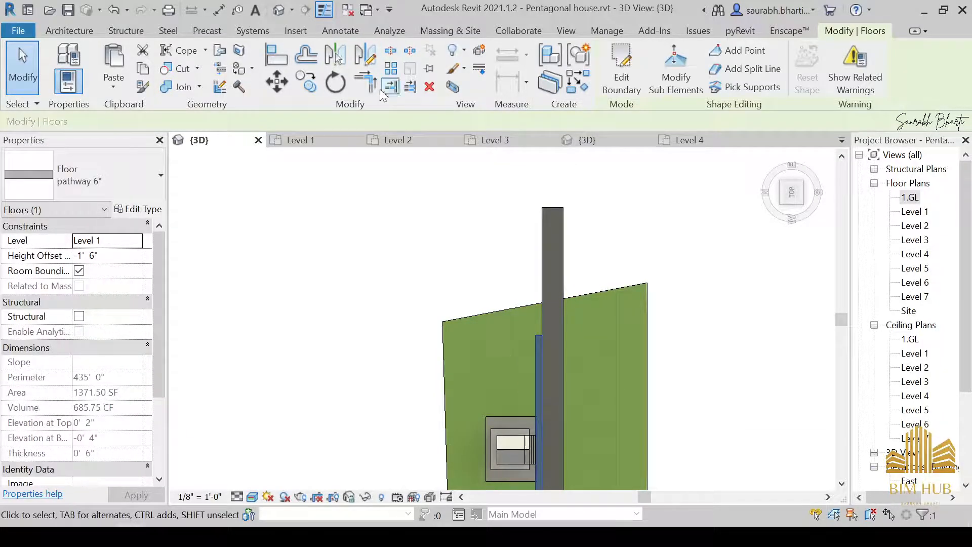
pyautogui.click(364, 56)
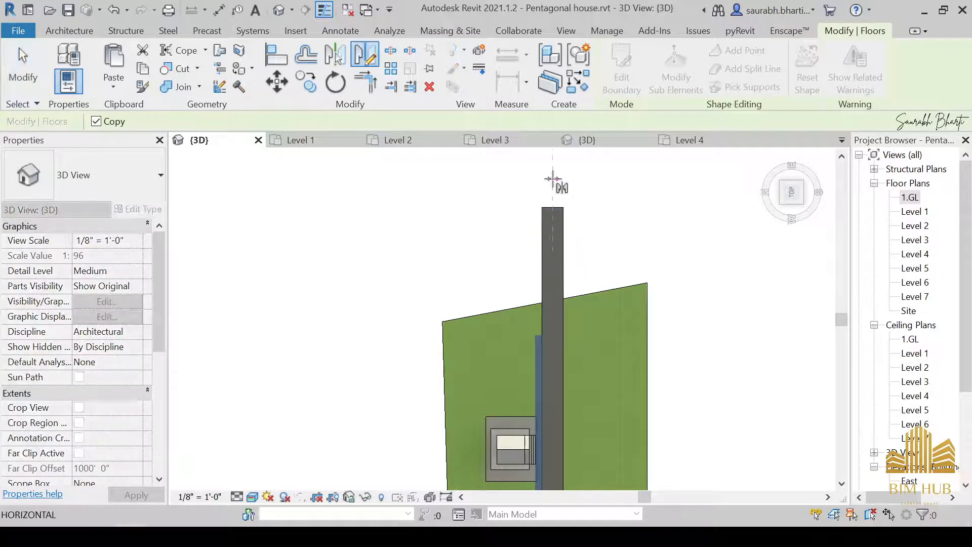
pyautogui.press('Escape')
pyautogui.scroll(-2, 618, 297)
pyautogui.moveTo(617, 297); pyautogui.dragTo(607, 262, button='middle')
pyautogui.press('Escape')
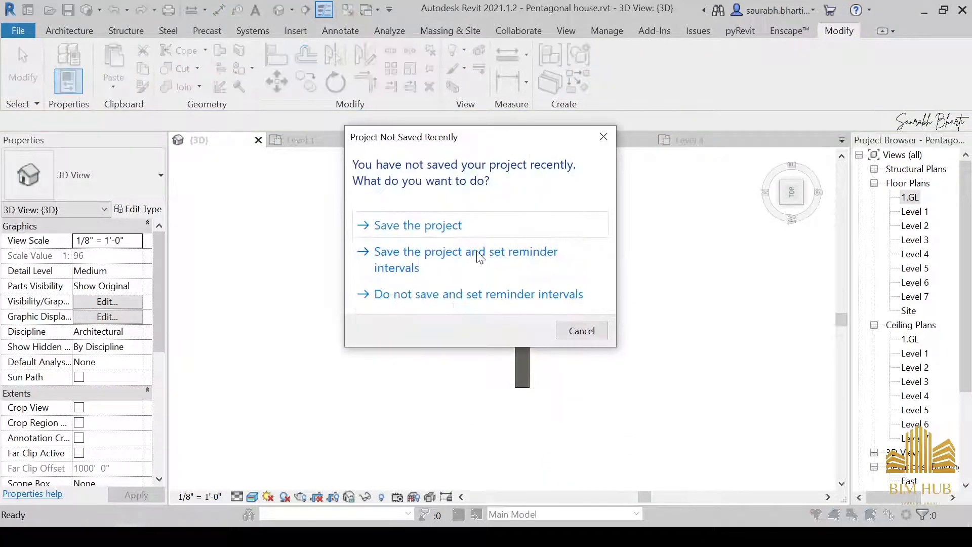
pyautogui.click(476, 228)
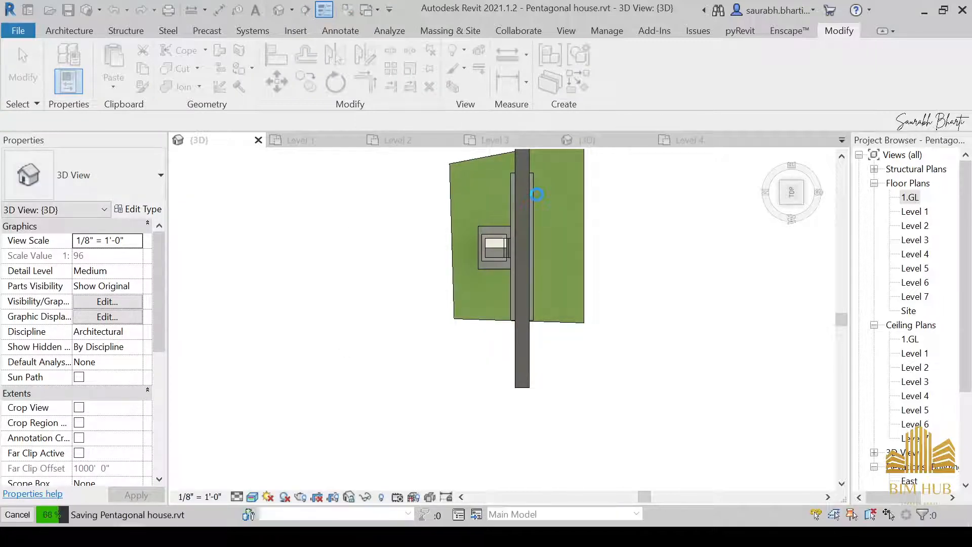
# Step: Extend the house-side pathway floor's end along the road to just beyond the grass site's slanted edge
pyautogui.scroll(5, 528, 190)
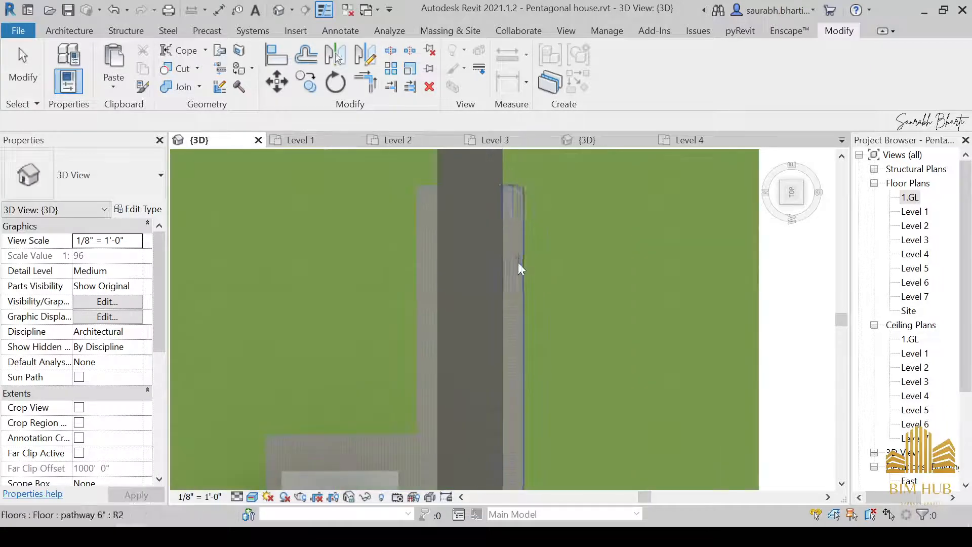
pyautogui.click(513, 192)
pyautogui.moveTo(419, 191); pyautogui.dragTo(457, 370, button='middle')
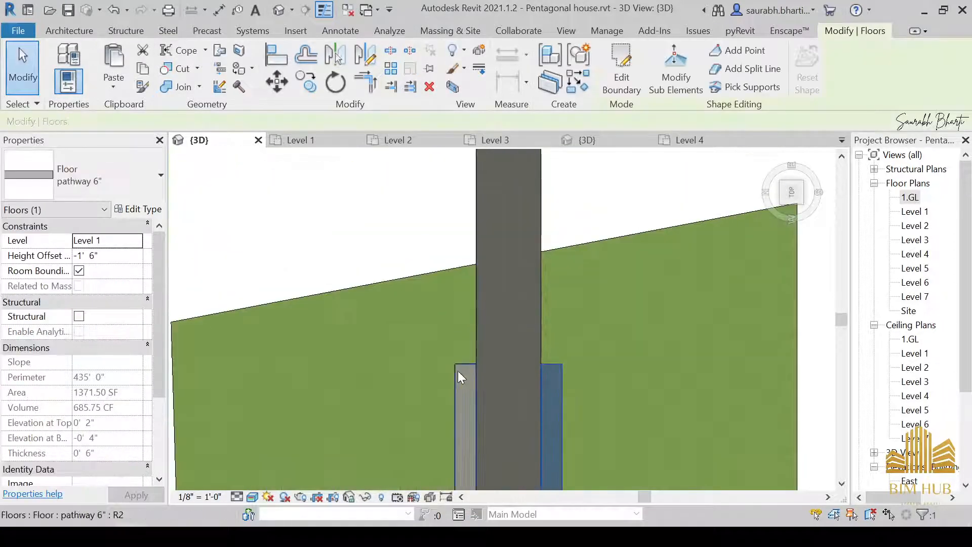
pyautogui.doubleClick(479, 338)
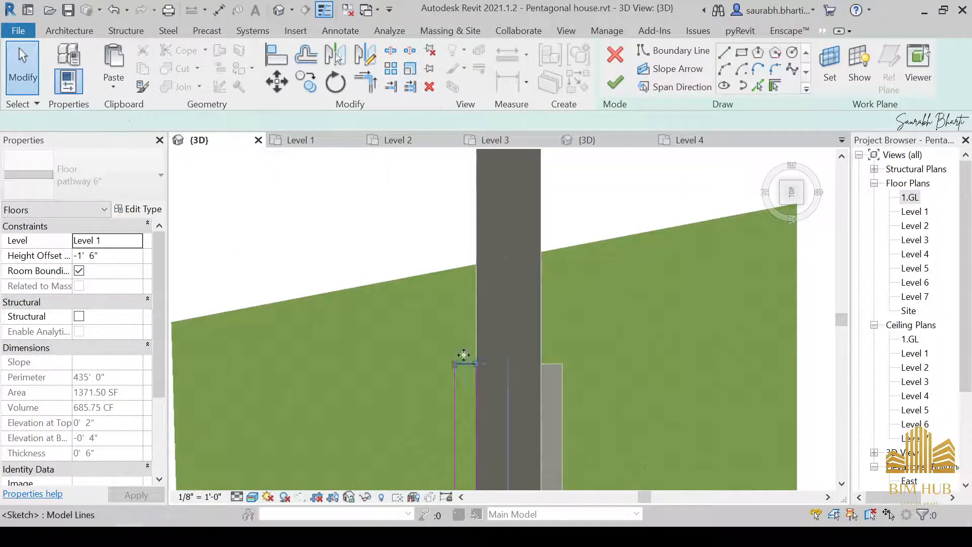
pyautogui.moveTo(464, 354); pyautogui.dragTo(457, 259)
pyautogui.click(615, 82)
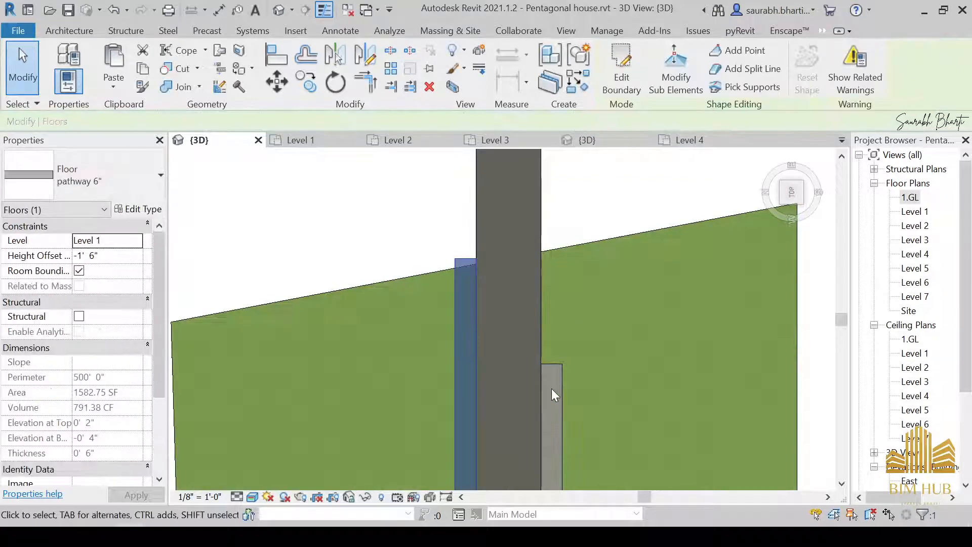
# Step: Lengthen the mirrored pathway floor across the road to just past the grass site's slanted edge
pyautogui.click(551, 368)
pyautogui.click(622, 76)
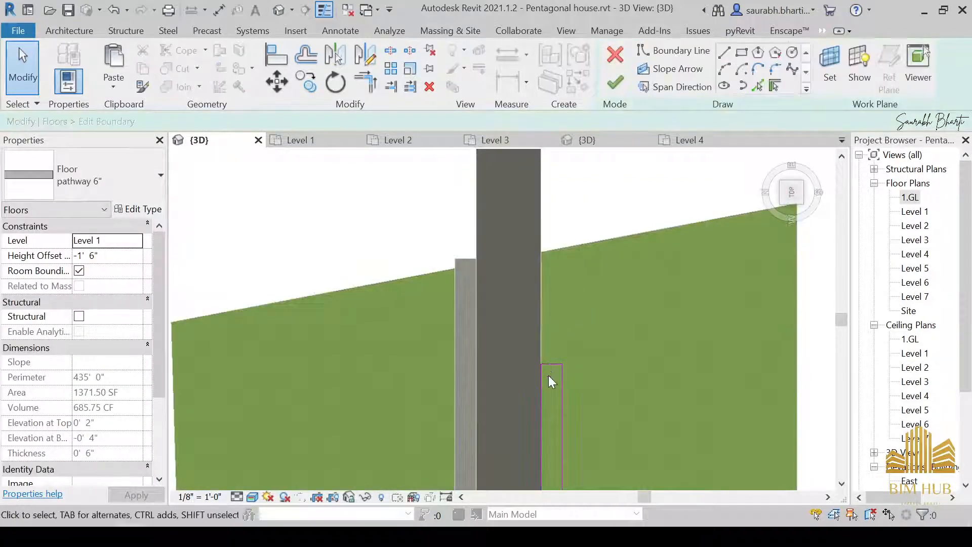
pyautogui.click(548, 375)
pyautogui.click(615, 83)
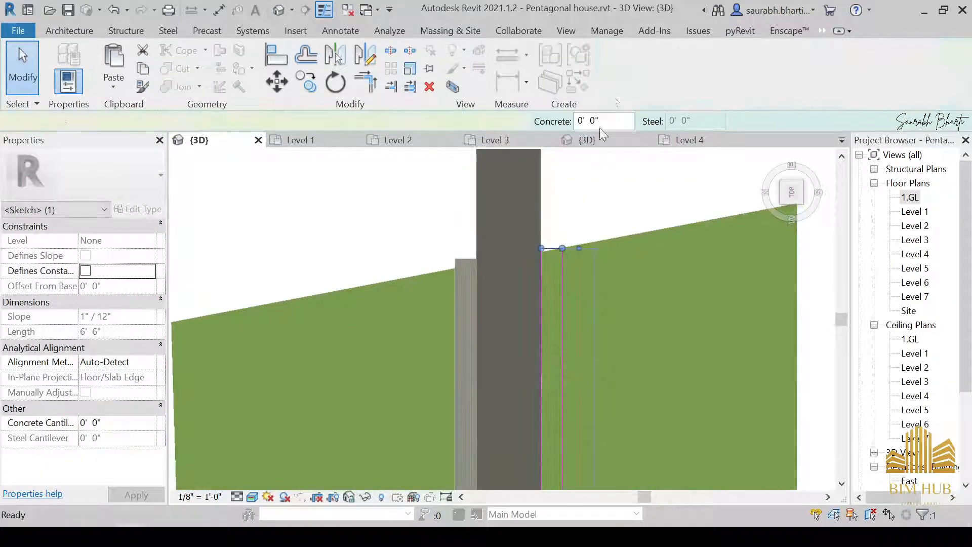
pyautogui.click(400, 300)
# Step: Examine the road and pathways from the front in 3D and compare them with the reference photo
pyautogui.scroll(-6, 441, 308)
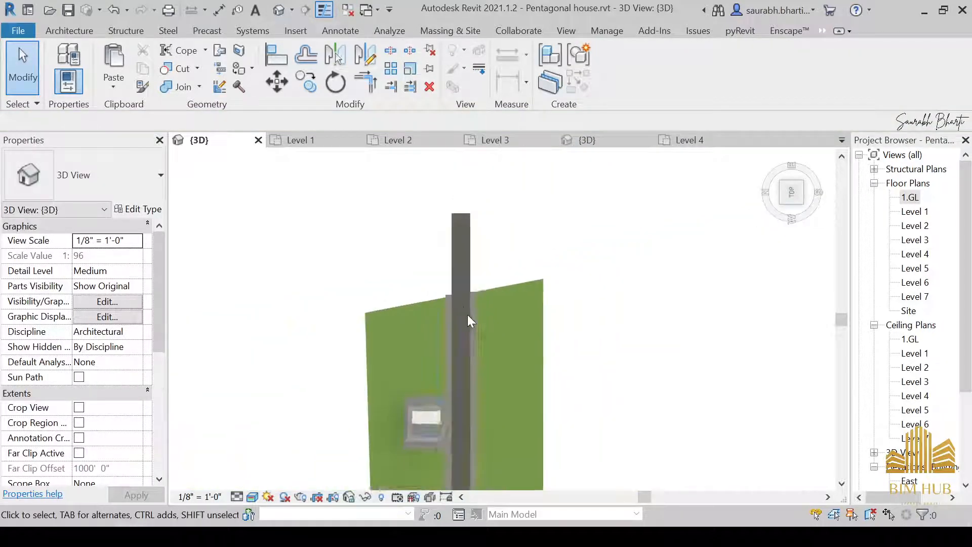
pyautogui.keyDown('shift'); pyautogui.moveTo(468, 316); pyautogui.dragTo(398, 245, button='middle'); pyautogui.keyUp('shift')
pyautogui.scroll(2, 474, 412)
pyautogui.scroll(5, 474, 412)
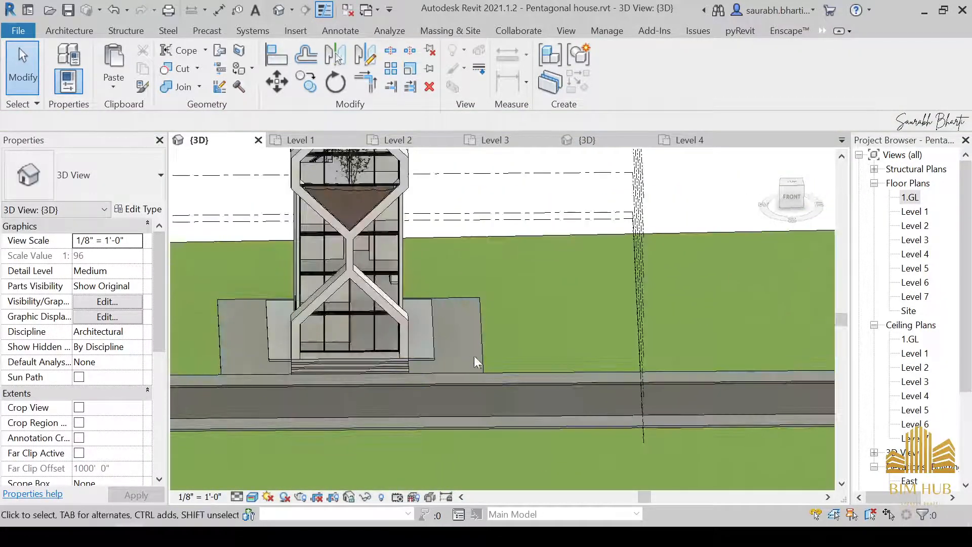
pyautogui.hotkey('alt', 'Tab')
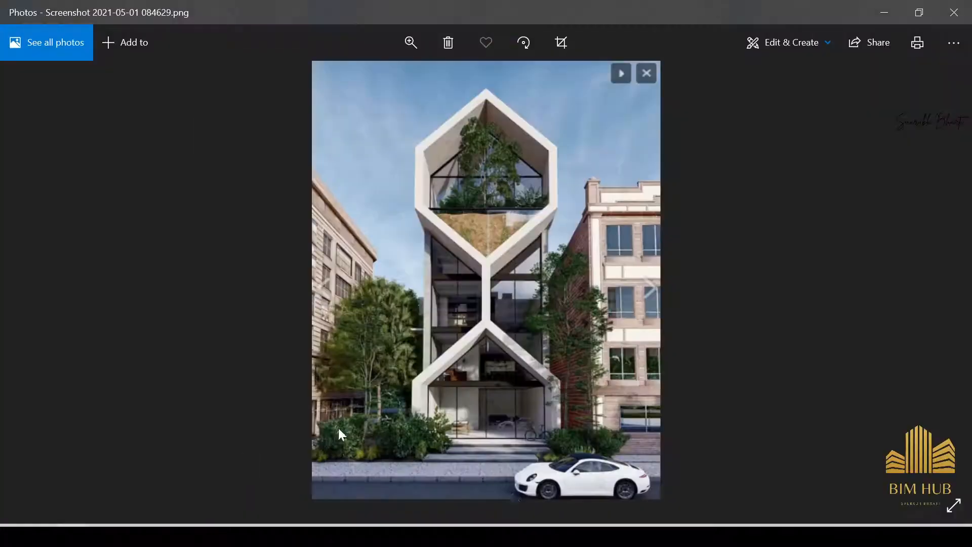
pyautogui.scroll(4, 515, 485)
pyautogui.click(884, 10)
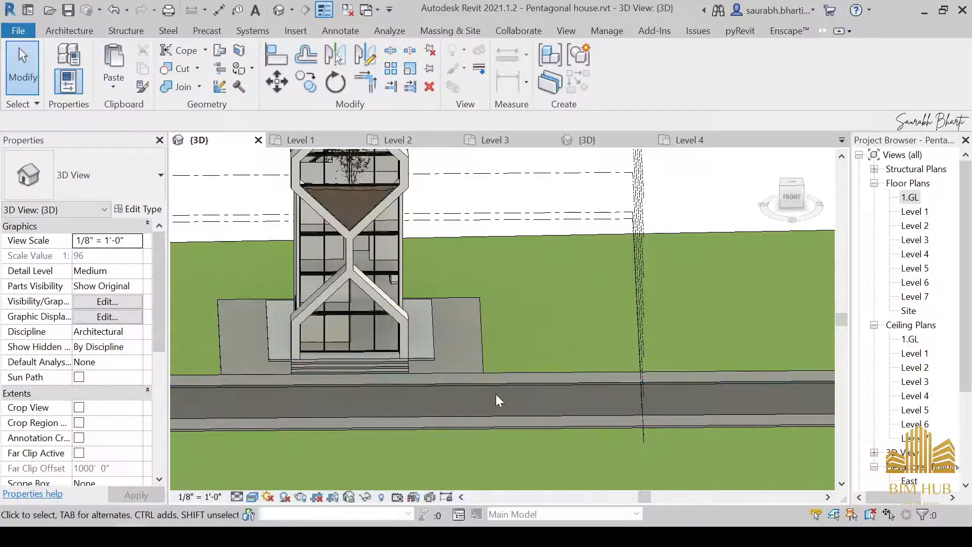
# Step: Open the Site floor plan and bring up the Enscape Asset Library
pyautogui.keyDown('shift'); pyautogui.moveTo(496, 393); pyautogui.dragTo(537, 385, button='middle'); pyautogui.keyUp('shift')
pyautogui.click(907, 311)
pyautogui.doubleClick(909, 311)
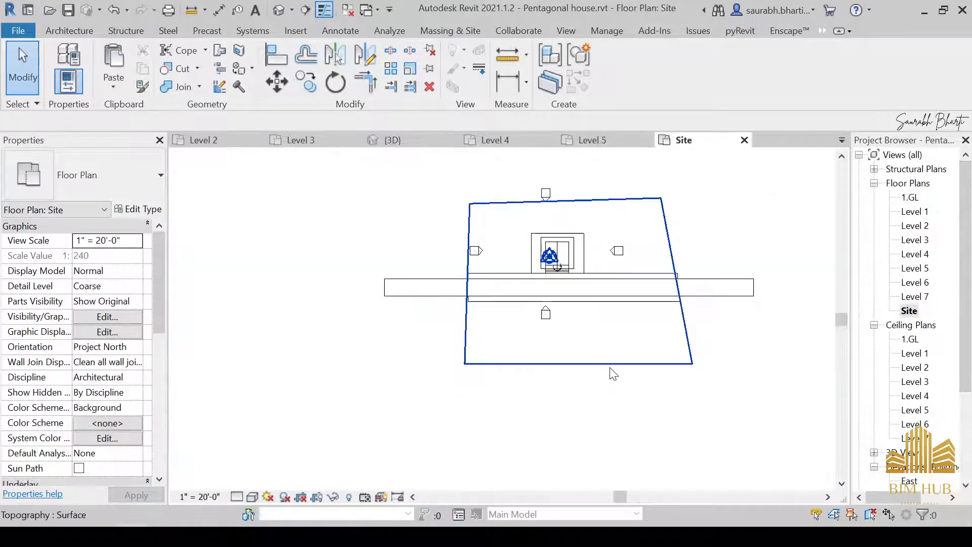
pyautogui.scroll(3, 592, 314)
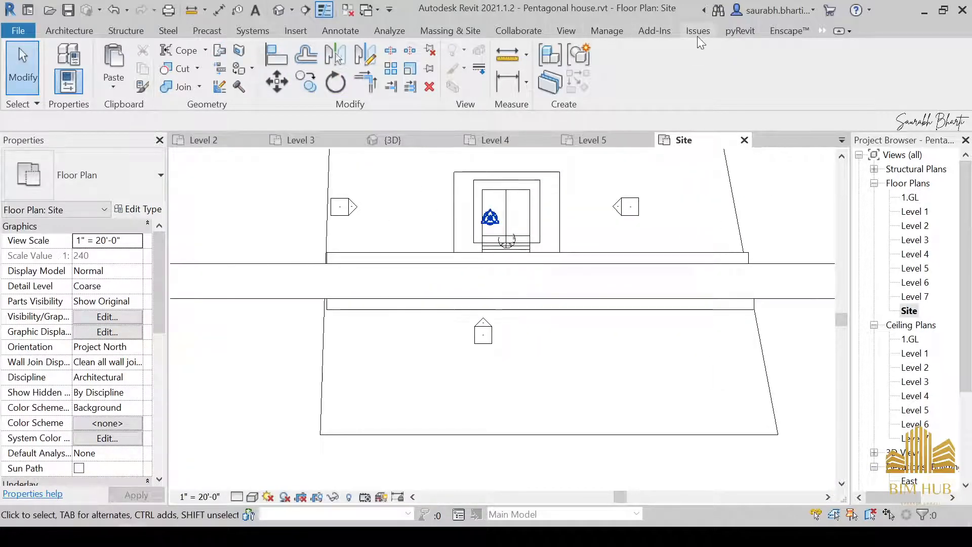
pyautogui.click(773, 31)
pyautogui.click(294, 63)
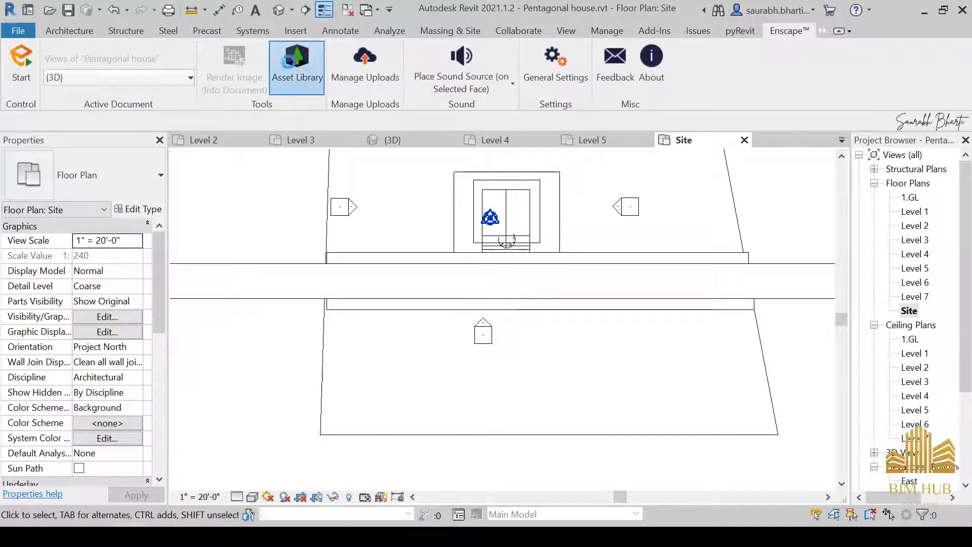
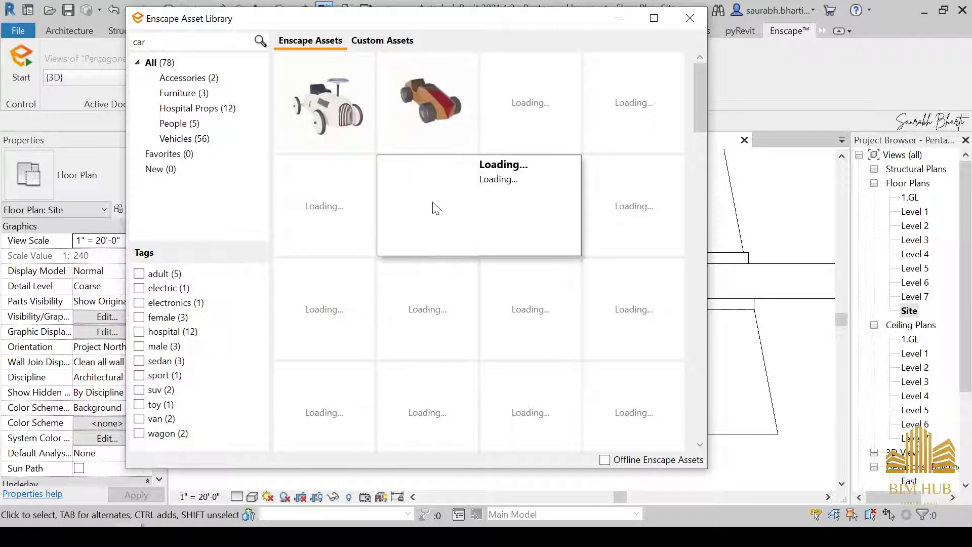
# Step: Search the Enscape assets for "car", filter to Vehicles, and look for a white sports car
pyautogui.scroll(-3, 488, 291)
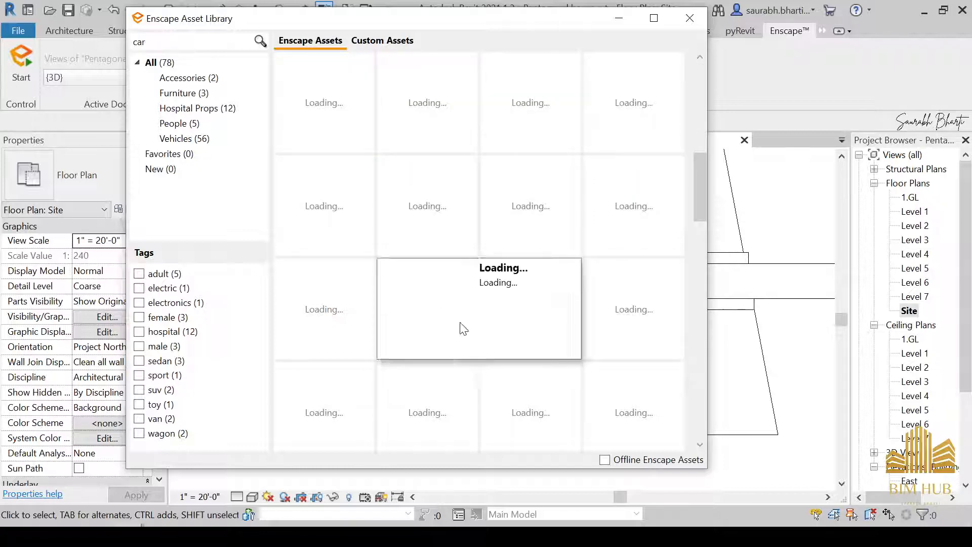
pyautogui.click(205, 139)
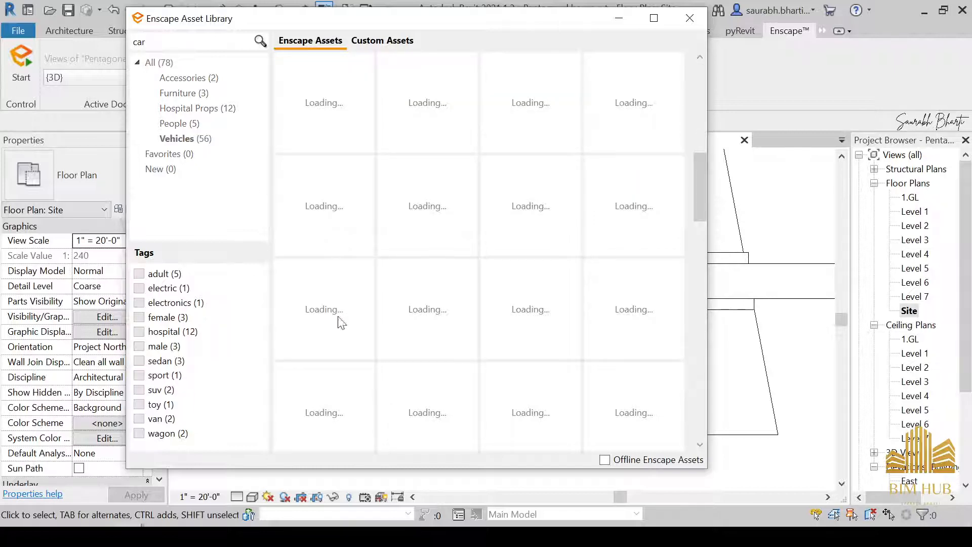
pyautogui.scroll(3, 455, 314)
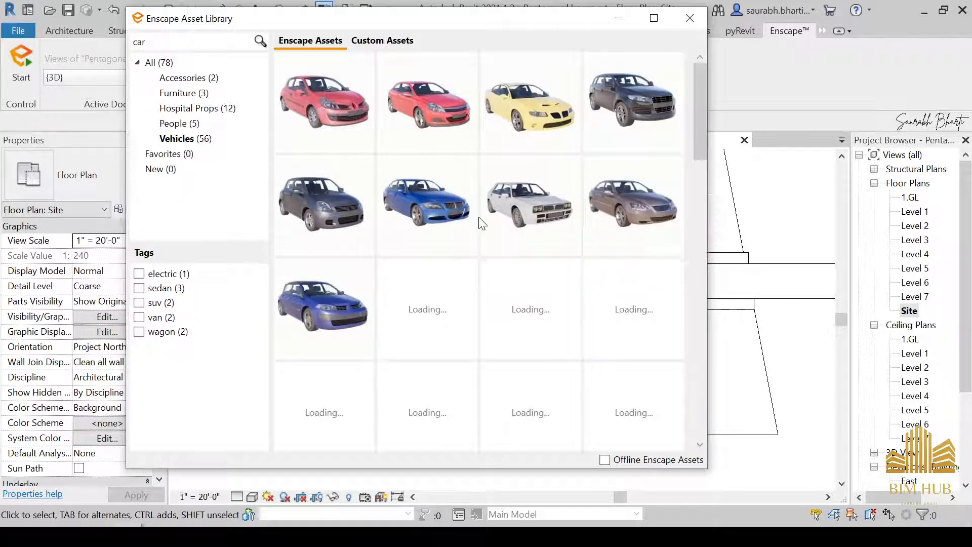
pyautogui.scroll(-3, 498, 280)
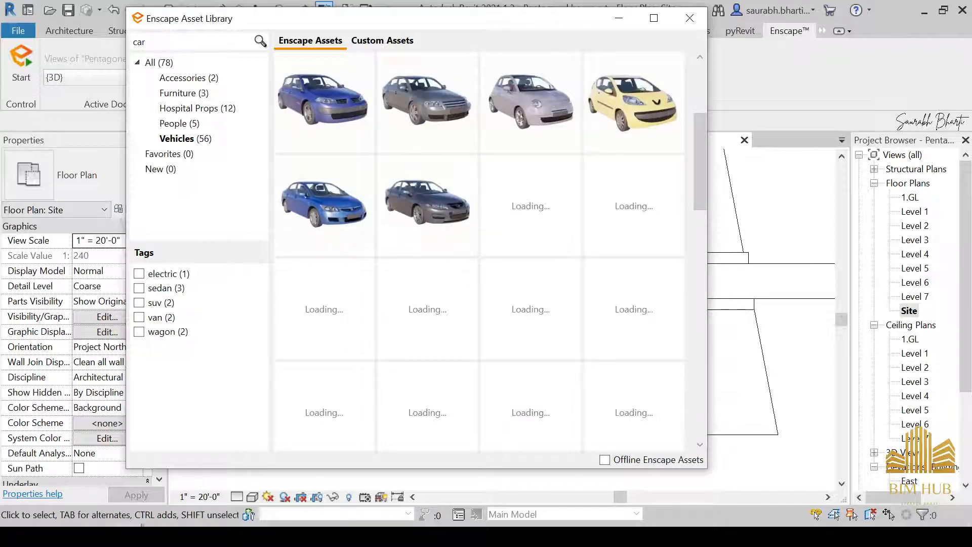
pyautogui.click(159, 535)
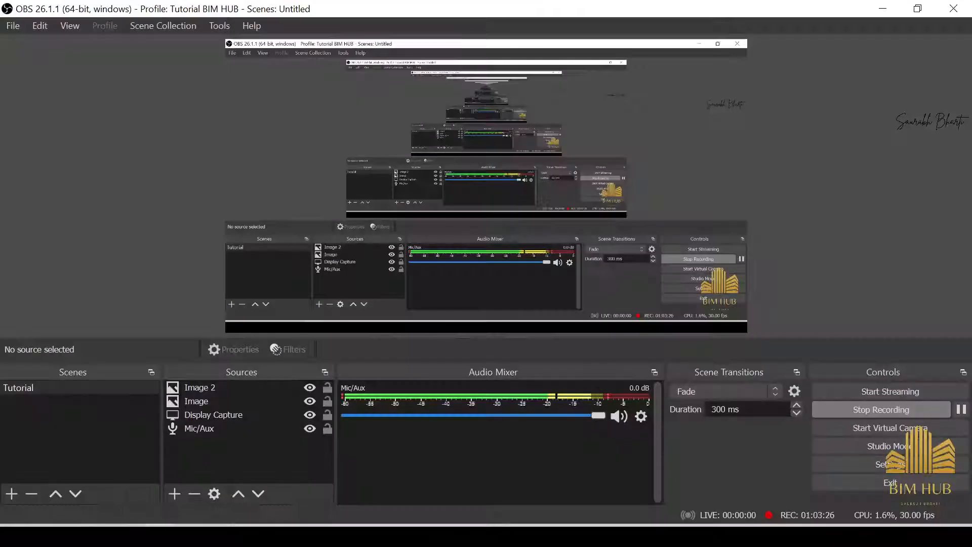
pyautogui.click(883, 9)
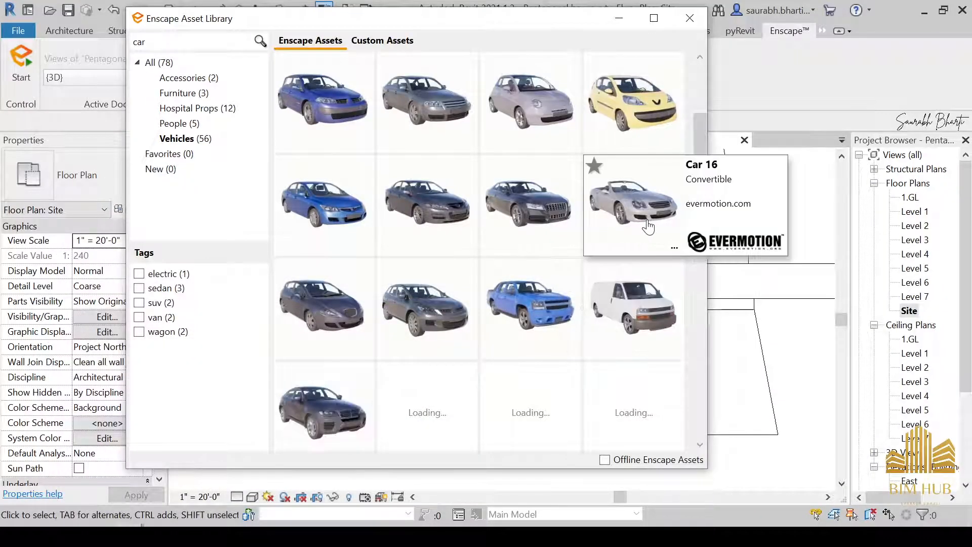
pyautogui.scroll(-5, 597, 371)
pyautogui.scroll(5, 597, 371)
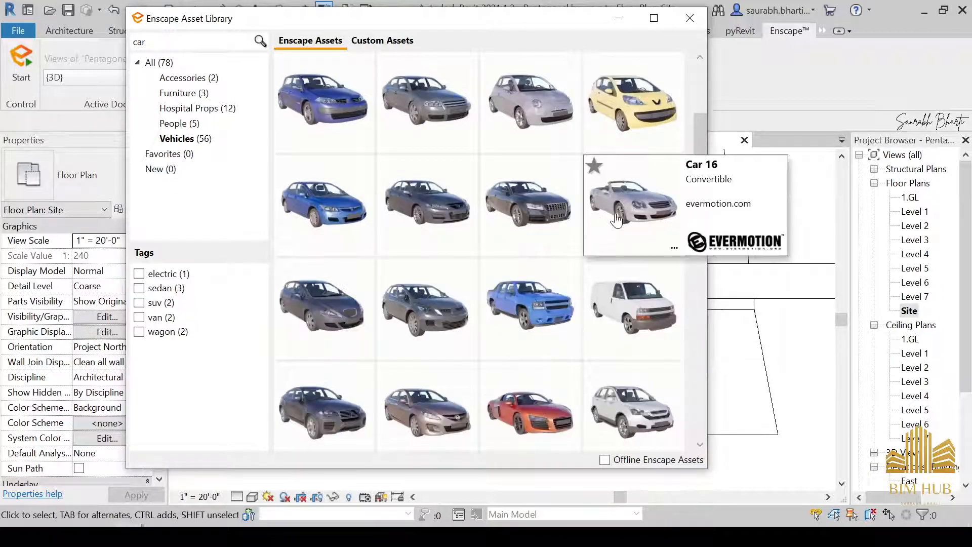
pyautogui.scroll(-2, 602, 303)
pyautogui.scroll(-5, 437, 376)
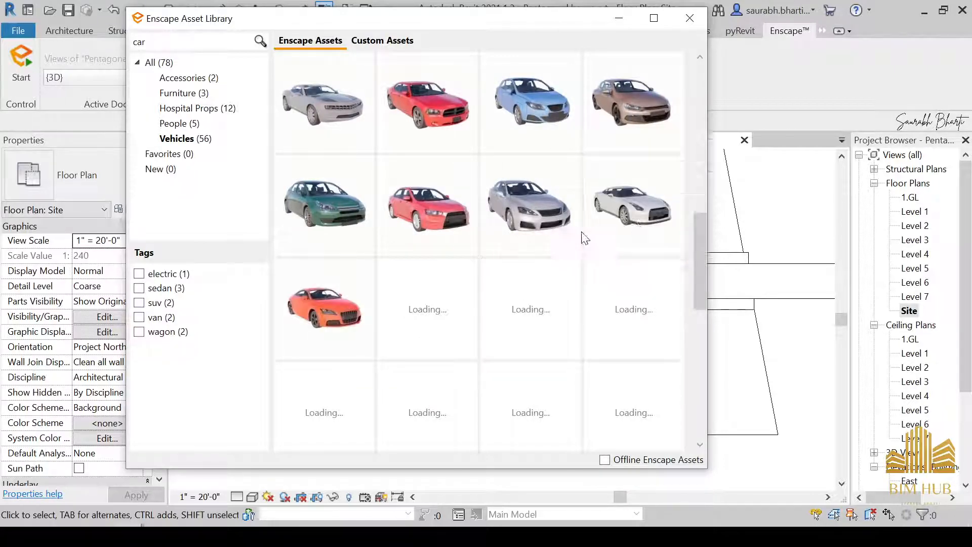
# Step: Place Enscape asset Car 33 lengthwise on the road in front of the house and minimize the Asset Library
pyautogui.click(640, 223)
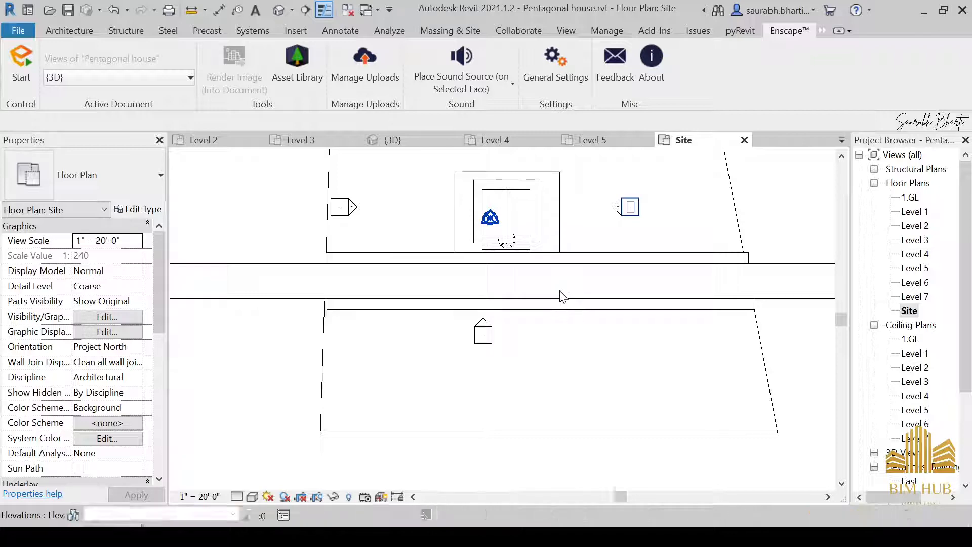
pyautogui.scroll(2, 557, 286)
pyautogui.press('space')
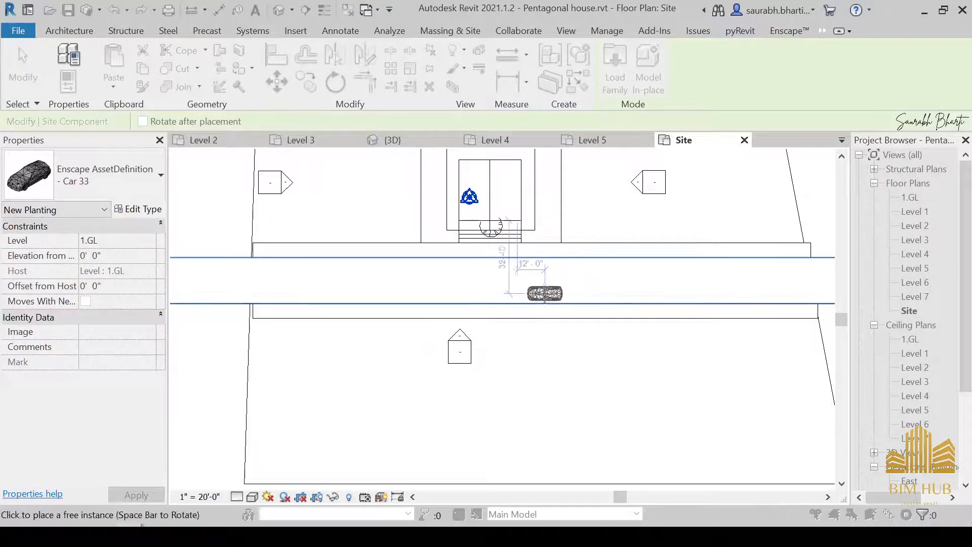
pyautogui.click(553, 286)
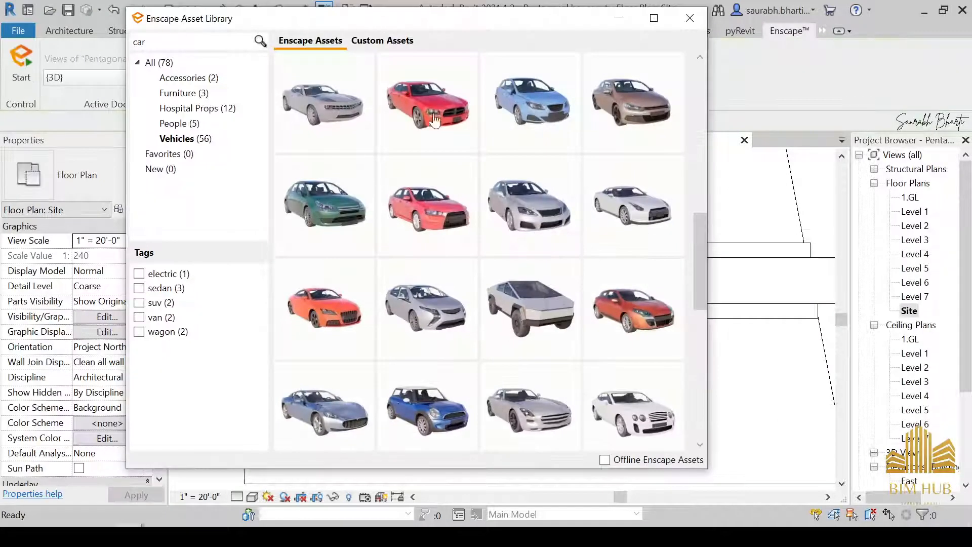
pyautogui.click(619, 18)
# Step: Examine the car's height and position on the road from several angles in the 3D view
pyautogui.click(276, 14)
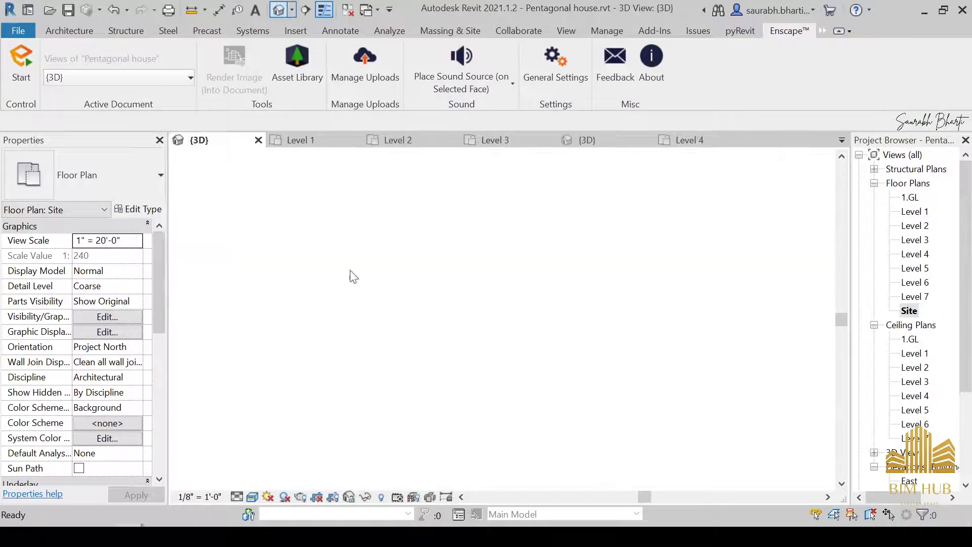
pyautogui.scroll(6, 539, 378)
pyautogui.scroll(6, 537, 379)
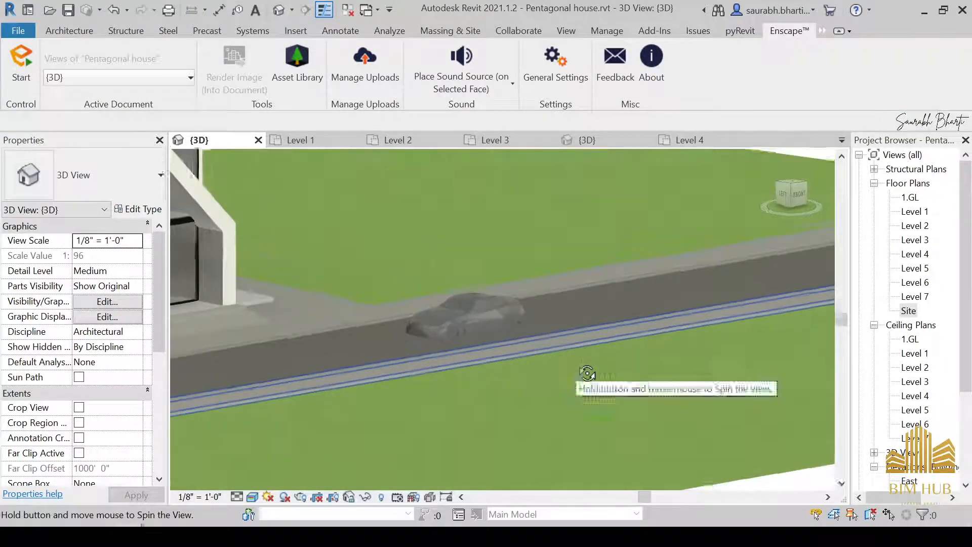
pyautogui.keyDown('shift'); pyautogui.moveTo(487, 418); pyautogui.dragTo(531, 400, button='middle'); pyautogui.keyUp('shift')
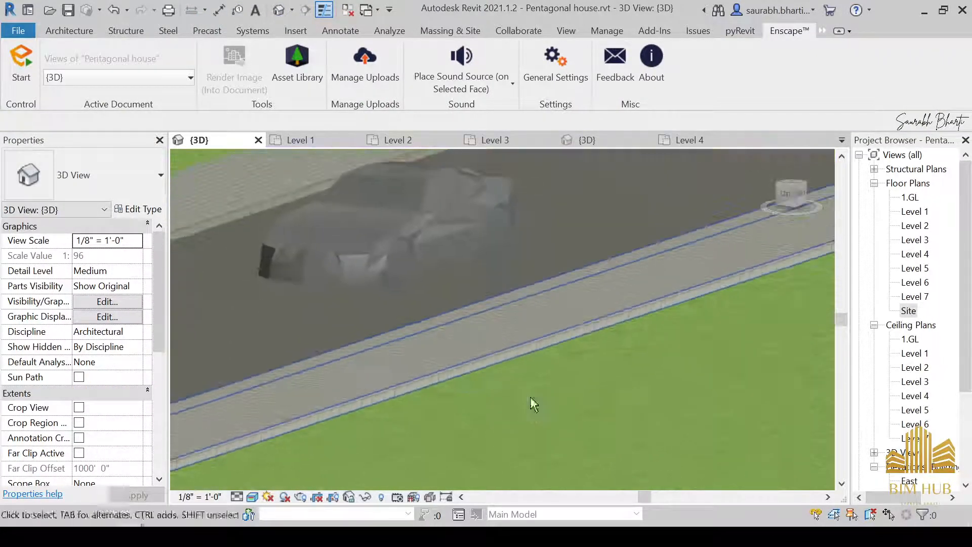
pyautogui.moveTo(267, 319)
pyautogui.mouseDown(button='middle')
pyautogui.moveTo(499, 359)
pyautogui.moveTo(568, 356)
pyautogui.moveTo(277, 325)
pyautogui.mouseUp(button='middle')
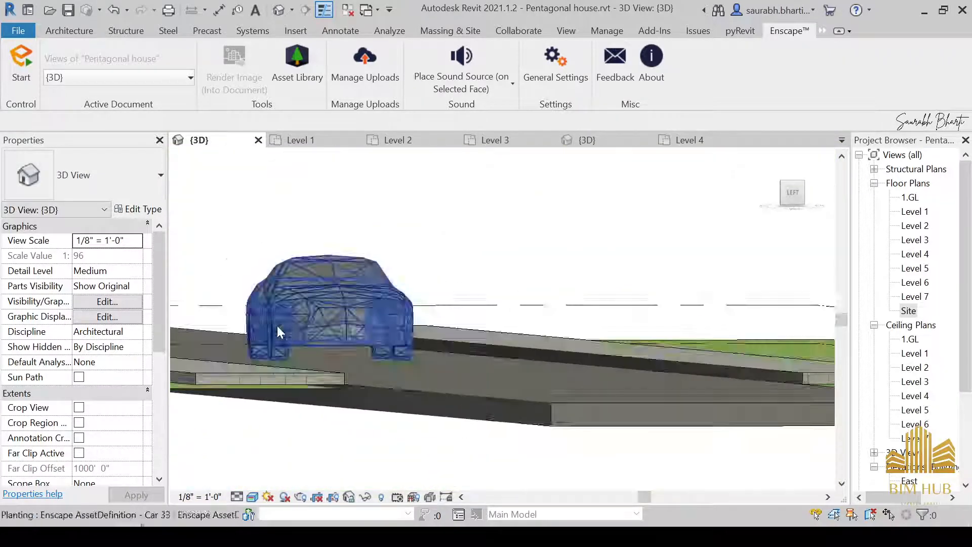
pyautogui.scroll(2, 276, 372)
pyautogui.keyDown('shift'); pyautogui.moveTo(265, 390); pyautogui.dragTo(421, 478, button='middle'); pyautogui.keyUp('shift')
pyautogui.scroll(2, 373, 396)
pyautogui.scroll(-4, 421, 478)
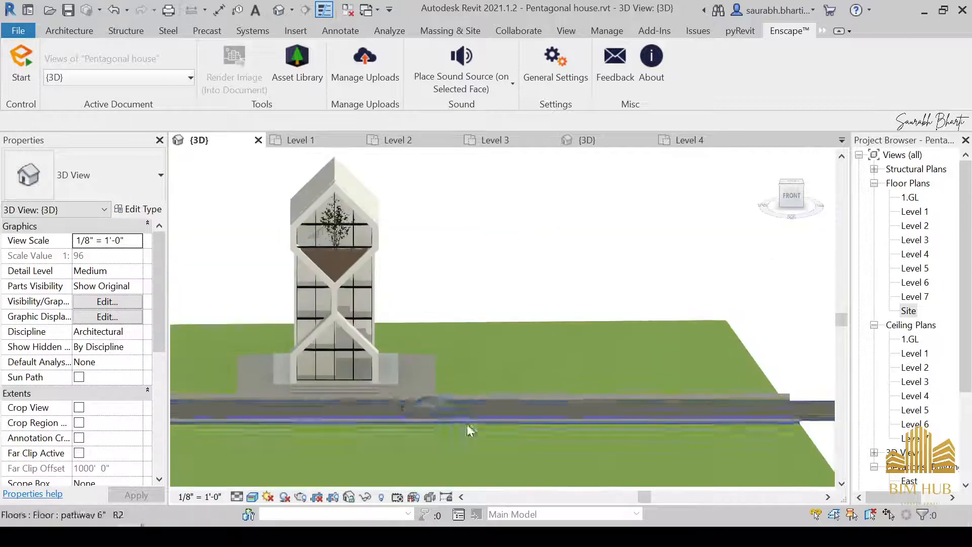
pyautogui.click(793, 206)
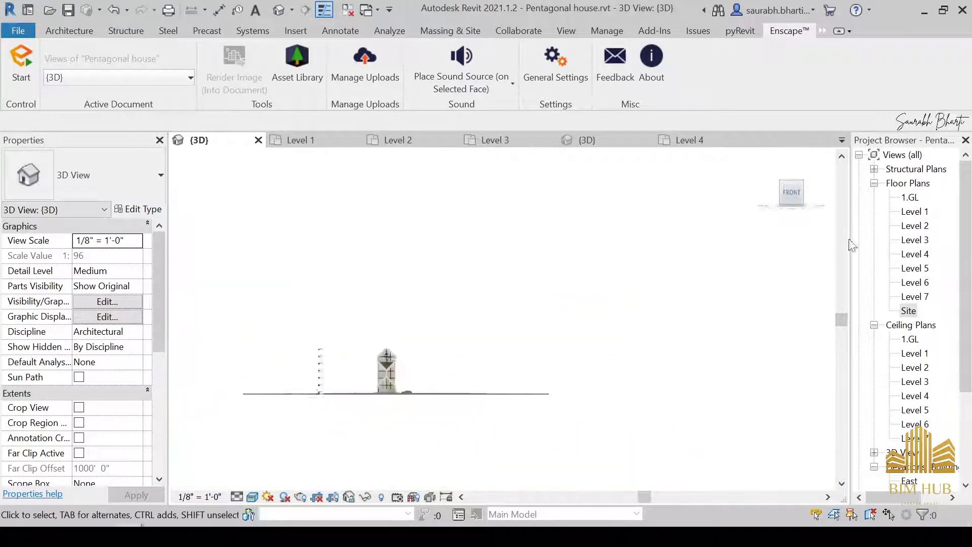
# Step: Move the car in the Site plan closer to the house-side pathway and the entrance steps
pyautogui.doubleClick(909, 310)
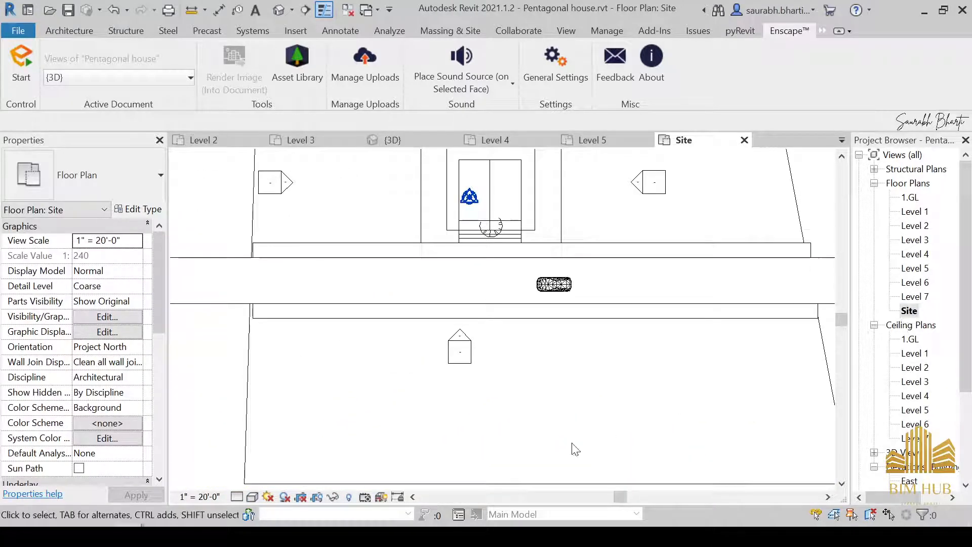
pyautogui.scroll(3, 575, 331)
pyautogui.moveTo(545, 242); pyautogui.dragTo(631, 347, button='middle')
pyautogui.scroll(3, 631, 347)
pyautogui.moveTo(621, 375); pyautogui.dragTo(583, 346)
pyautogui.click(728, 232)
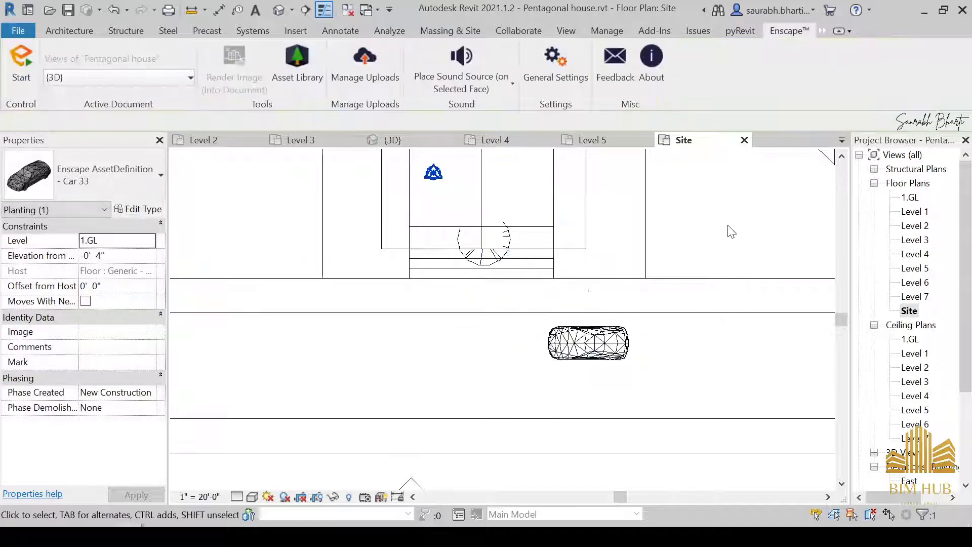
# Step: Check the moved car from the front in the 3D view and start Enscape
pyautogui.click(278, 9)
pyautogui.scroll(-2, 481, 353)
pyautogui.scroll(4, 499, 296)
pyautogui.keyDown('shift'); pyautogui.moveTo(499, 296); pyautogui.dragTo(518, 329, button='middle'); pyautogui.keyUp('shift')
pyautogui.scroll(2, 564, 361)
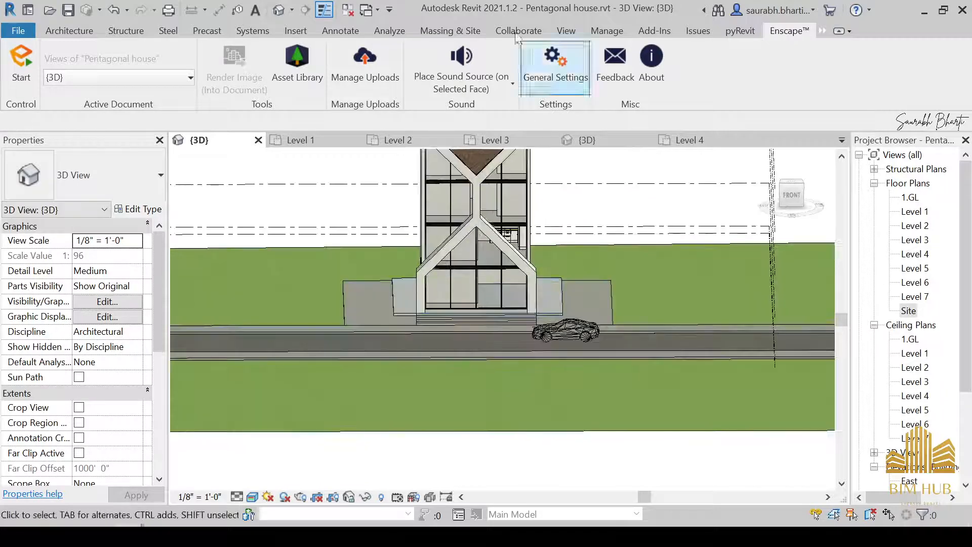
pyautogui.click(32, 56)
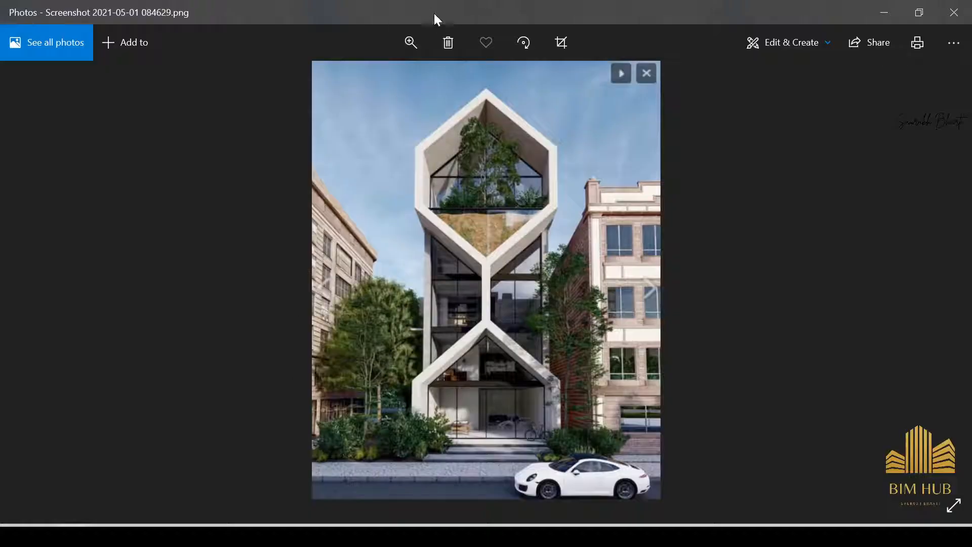
# Step: Arrange the reference photo and the Enscape render window side by side for comparison
pyautogui.doubleClick(433, 14)
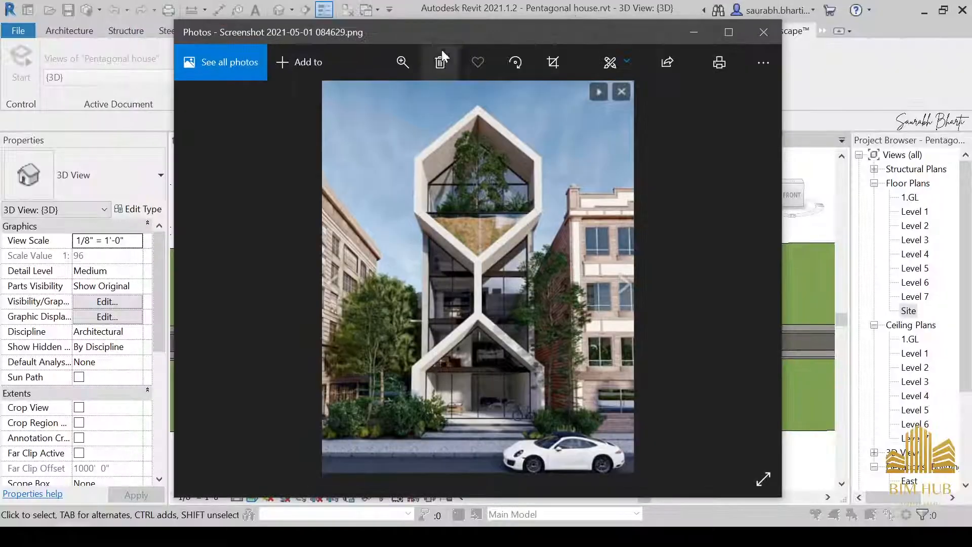
pyautogui.moveTo(563, 38); pyautogui.dragTo(162, 70)
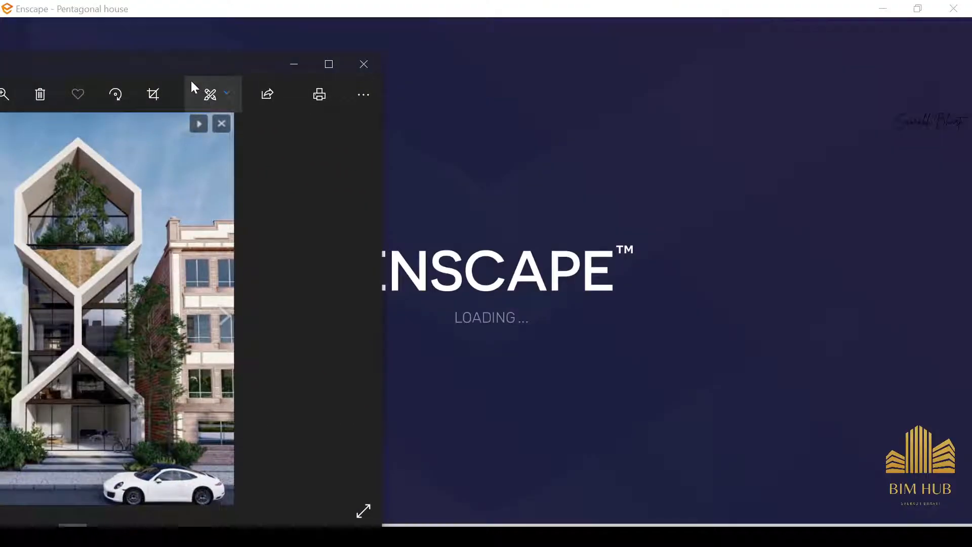
pyautogui.moveTo(191, 80); pyautogui.dragTo(197, 44)
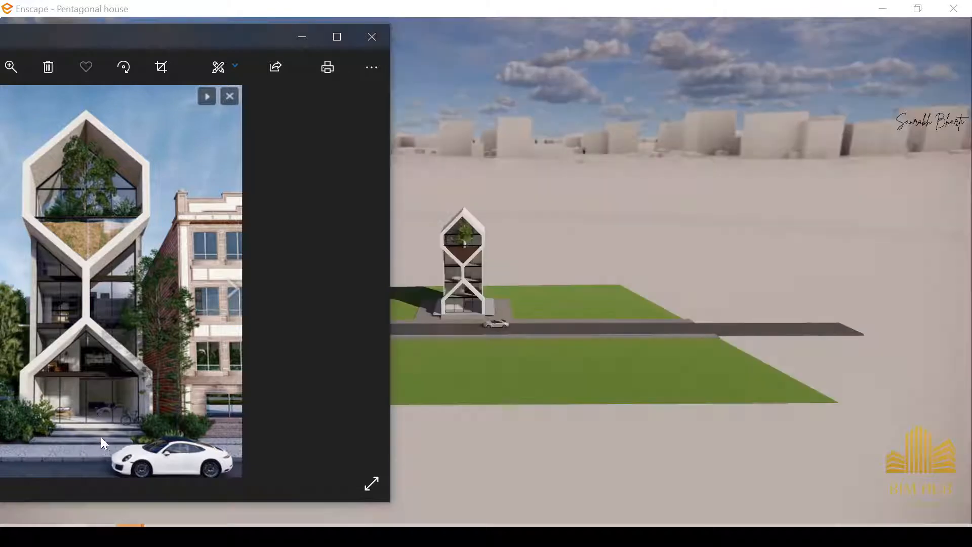
pyautogui.click(458, 310)
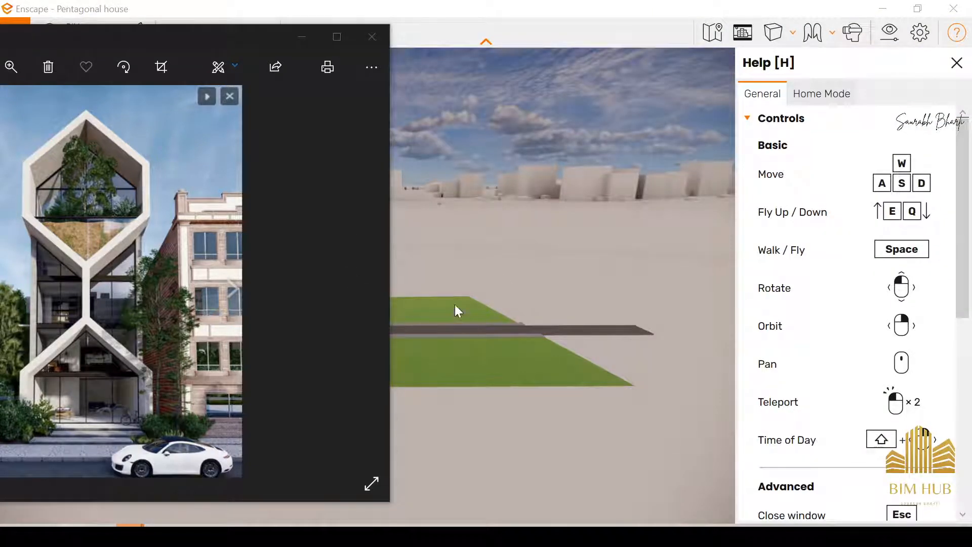
pyautogui.doubleClick(480, 12)
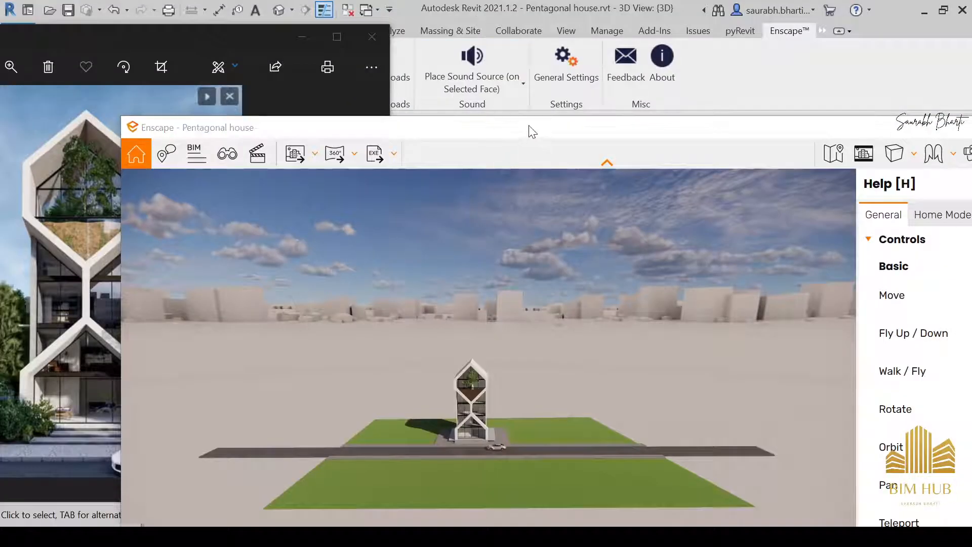
pyautogui.moveTo(531, 131); pyautogui.dragTo(711, 30)
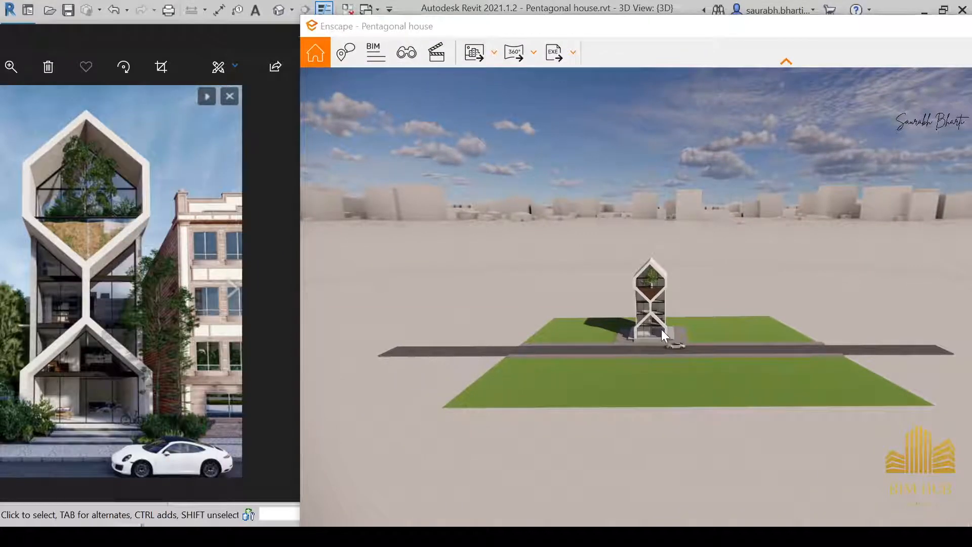
# Step: Compare the house front with the reference photo in Enscape and examine the road surface beside the car up close
pyautogui.moveTo(661, 329); pyautogui.dragTo(752, 334, button='right')
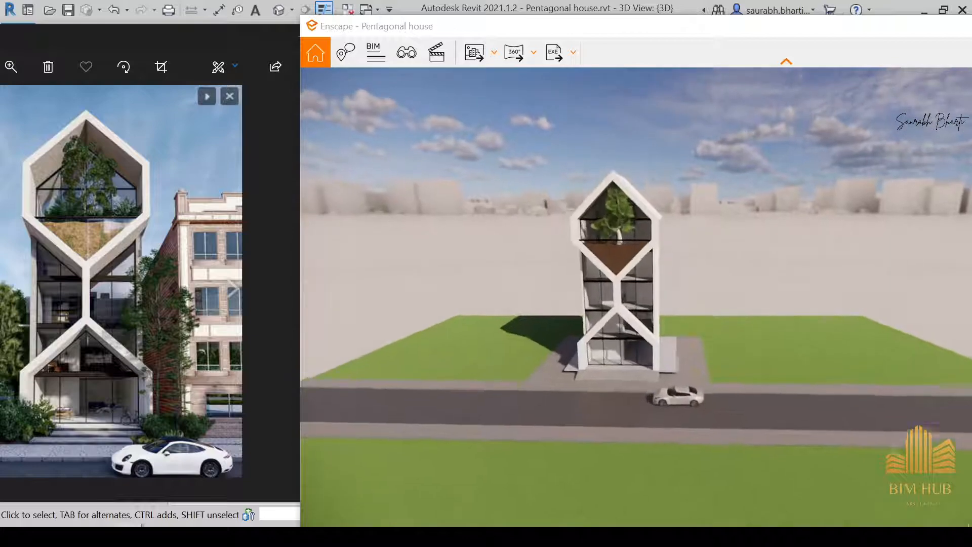
pyautogui.scroll(5, 635, 296)
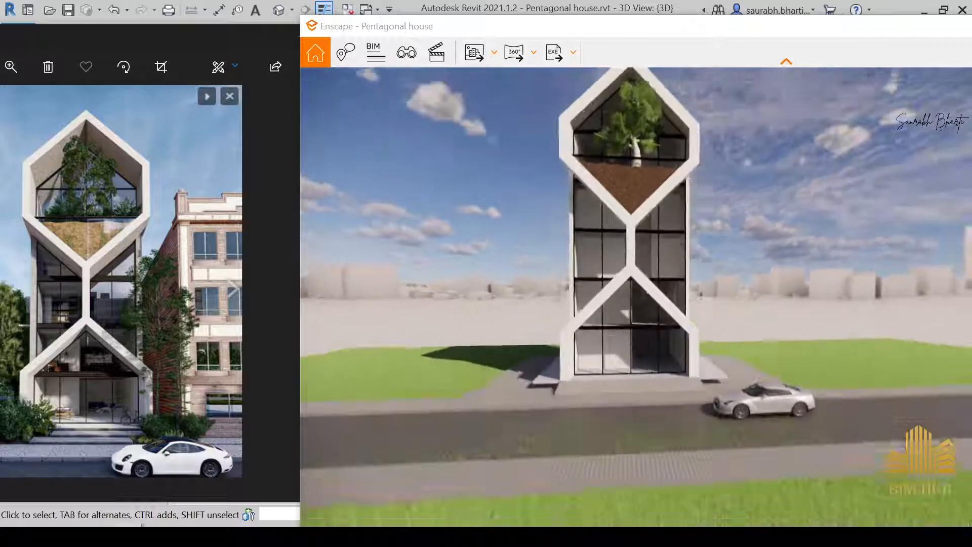
pyautogui.scroll(5, 635, 296)
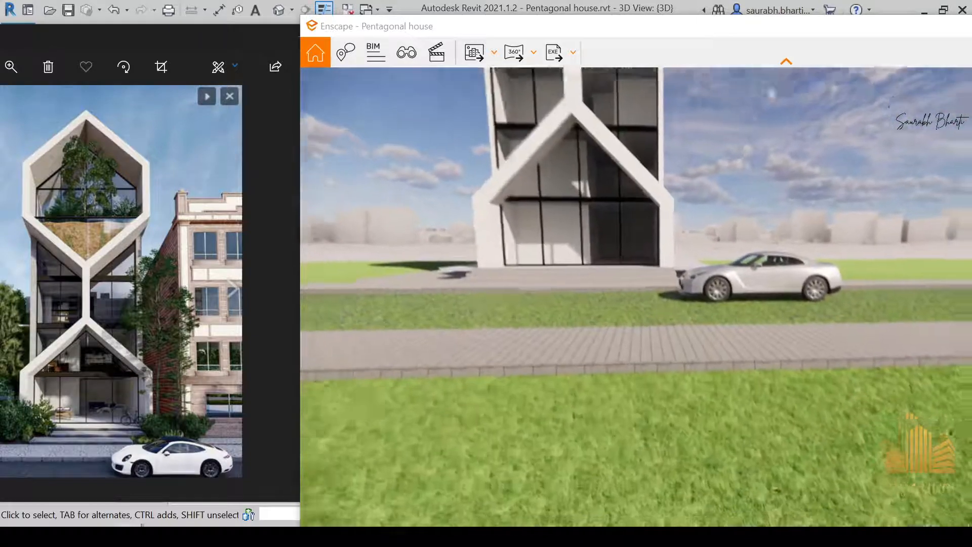
pyautogui.scroll(5, 635, 324)
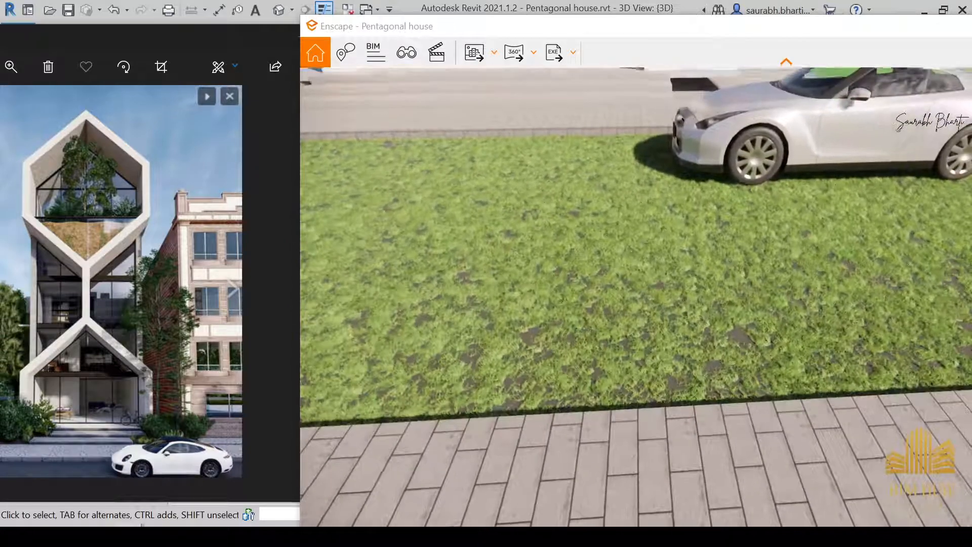
pyautogui.moveTo(610, 438); pyautogui.dragTo(610, 376)
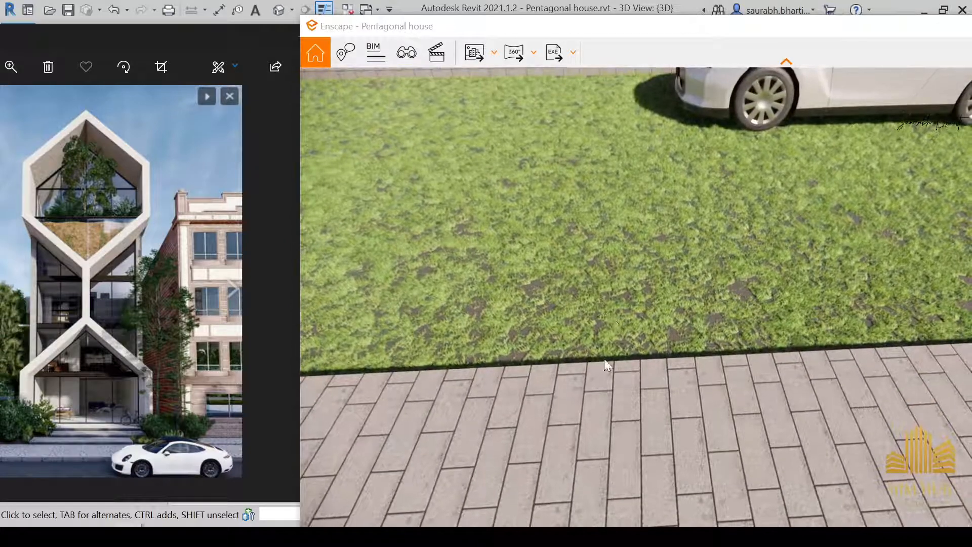
# Step: Edit the grass toposurface in the Site plan, setting its two front boundary points to an elevation of -1', and finish the surface
pyautogui.click(108, 493)
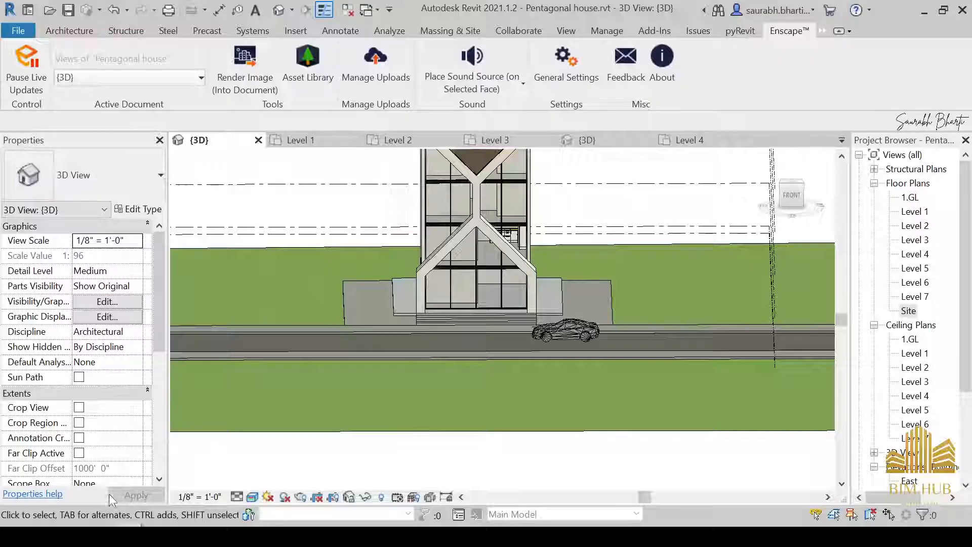
pyautogui.click(547, 432)
pyautogui.scroll(-5, 548, 356)
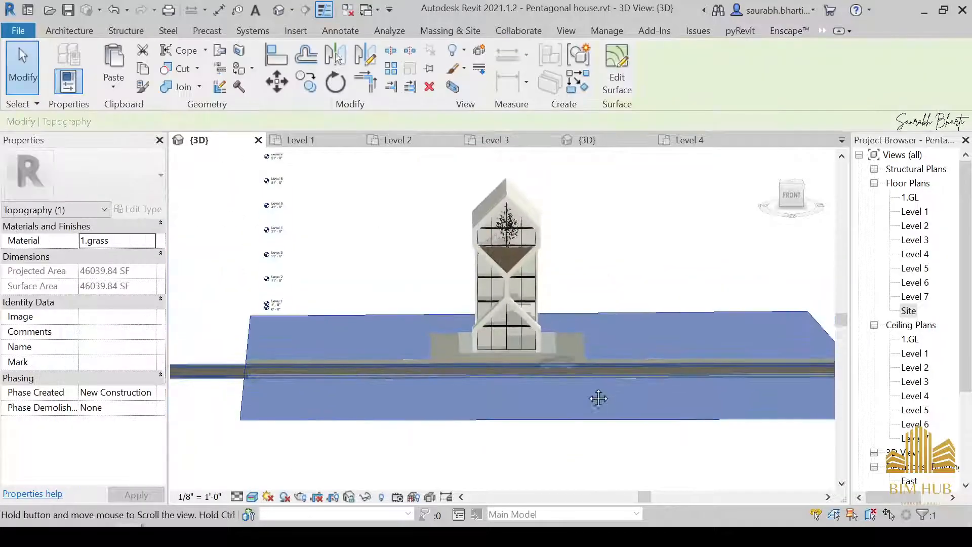
pyautogui.click(620, 81)
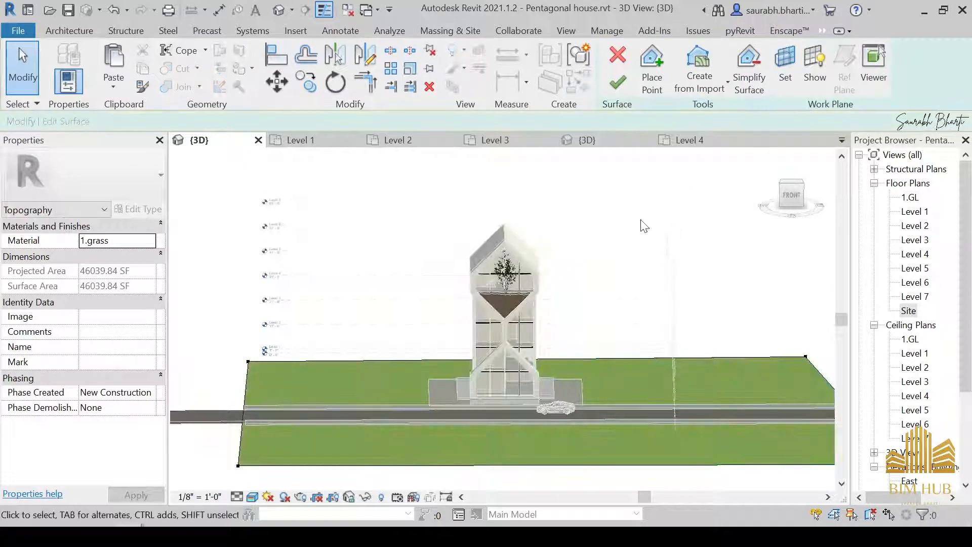
pyautogui.keyDown('shift'); pyautogui.moveTo(640, 224); pyautogui.dragTo(673, 258, button='middle'); pyautogui.keyUp('shift')
pyautogui.doubleClick(909, 310)
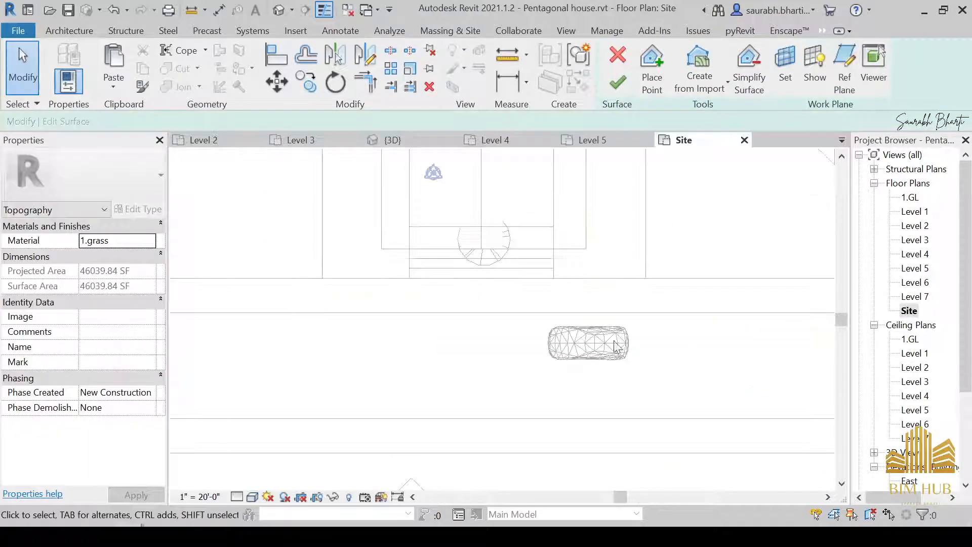
pyautogui.scroll(-4, 369, 359)
pyautogui.moveTo(371, 346); pyautogui.dragTo(782, 418)
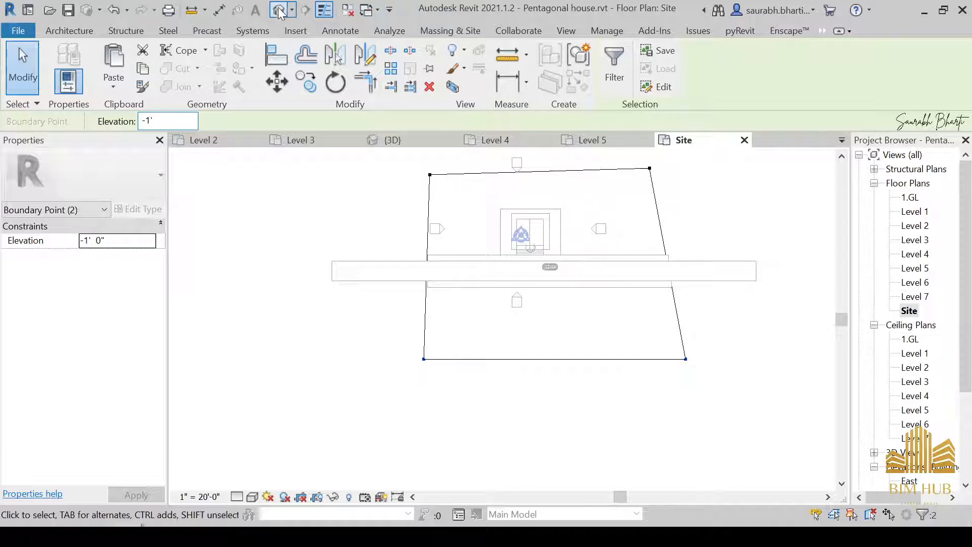
pyautogui.click(279, 11)
pyautogui.click(626, 93)
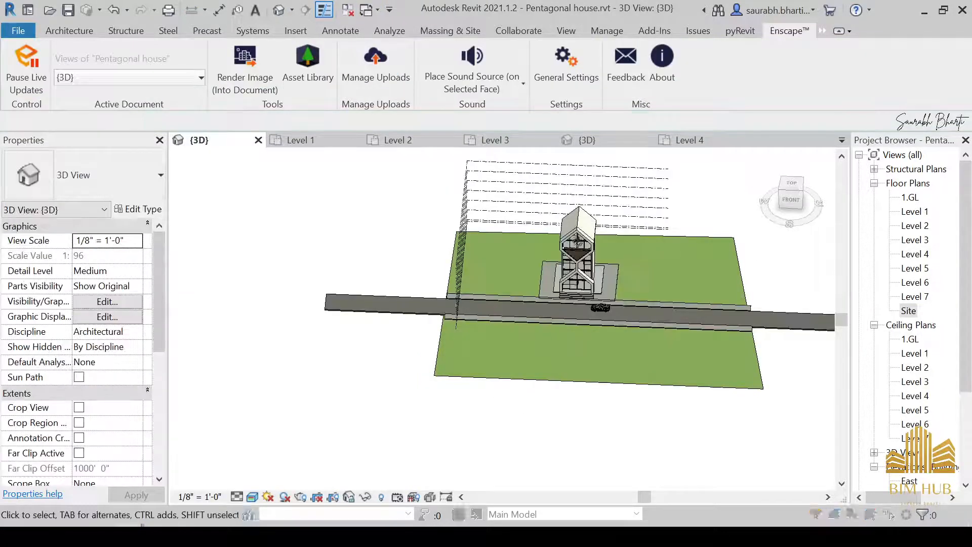
# Step: Compare the updated Enscape front view with the reference photo, view it full screen, and close Enscape
pyautogui.click(308, 481)
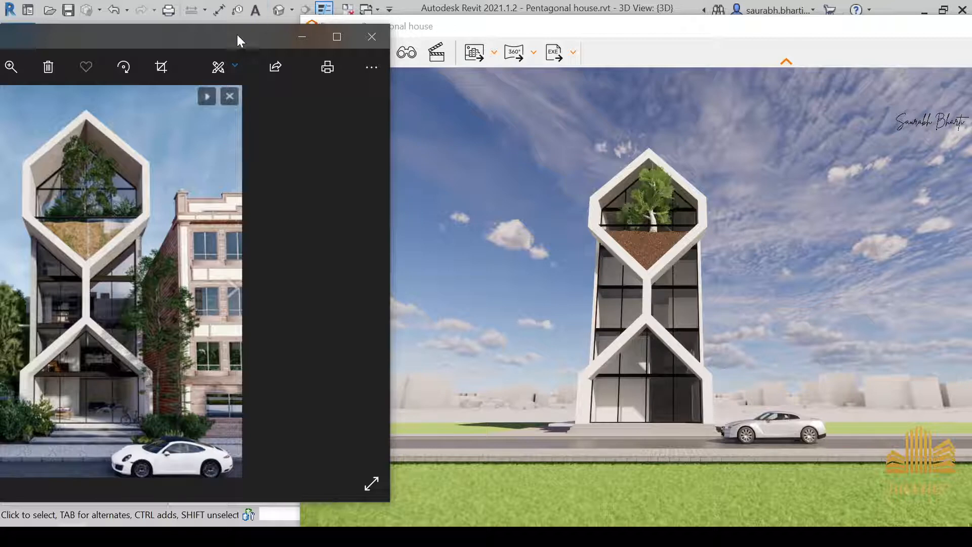
pyautogui.moveTo(237, 35); pyautogui.dragTo(360, 37)
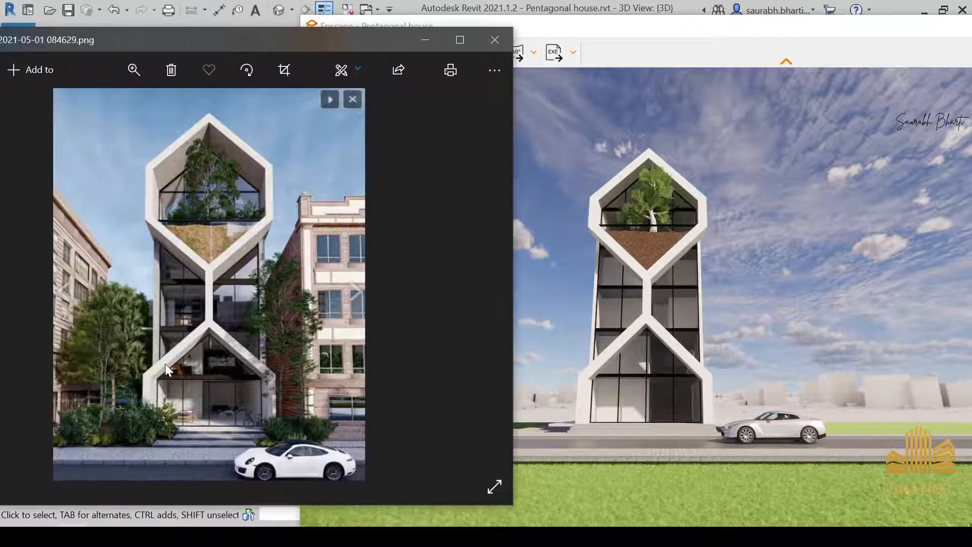
pyautogui.click(422, 40)
pyautogui.doubleClick(894, 32)
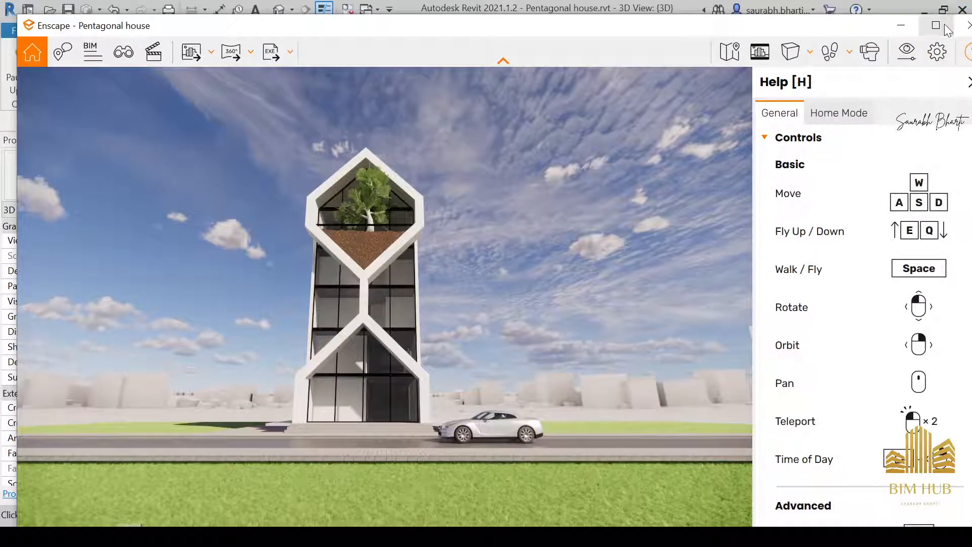
pyautogui.click(936, 27)
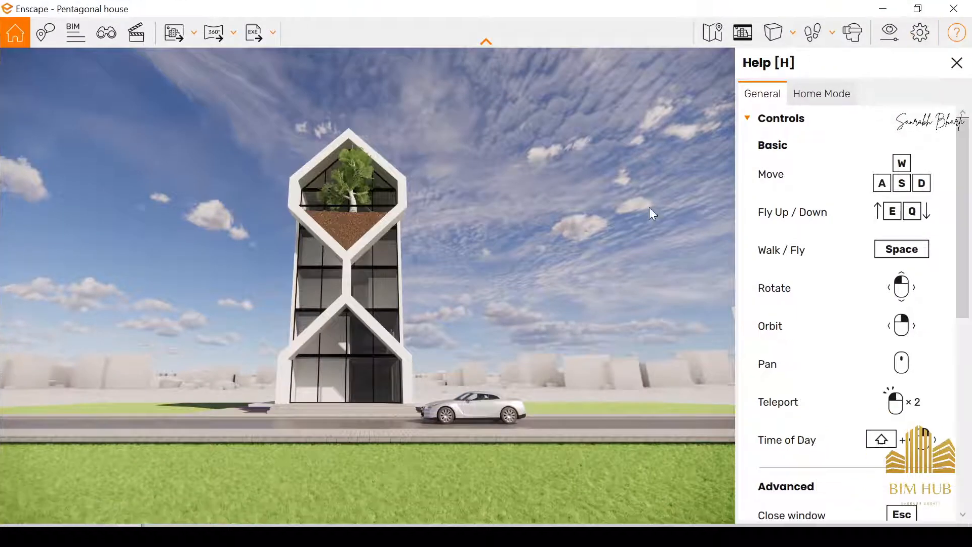
pyautogui.click(953, 8)
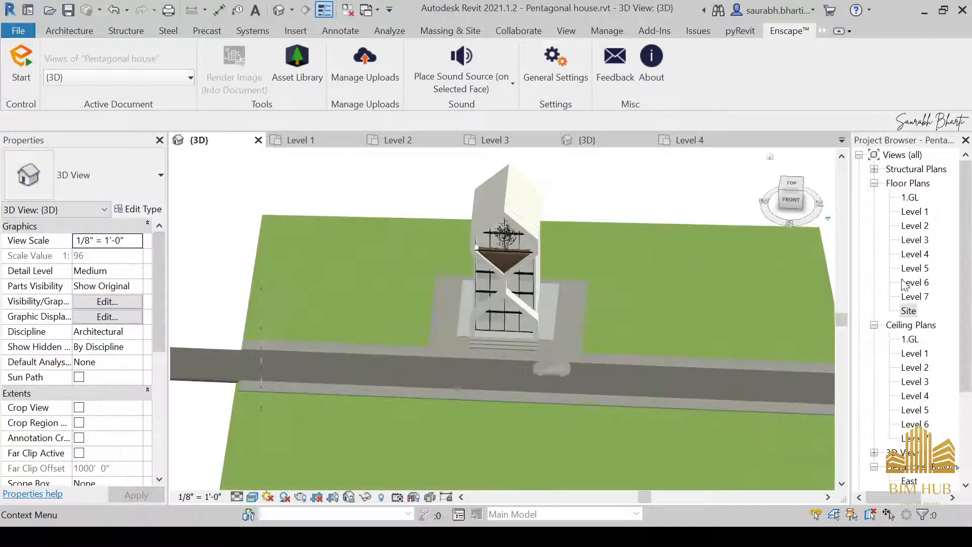
# Step: Open the Site plan and inspect the house-side pathway floor beside the entrance paving
pyautogui.doubleClick(908, 310)
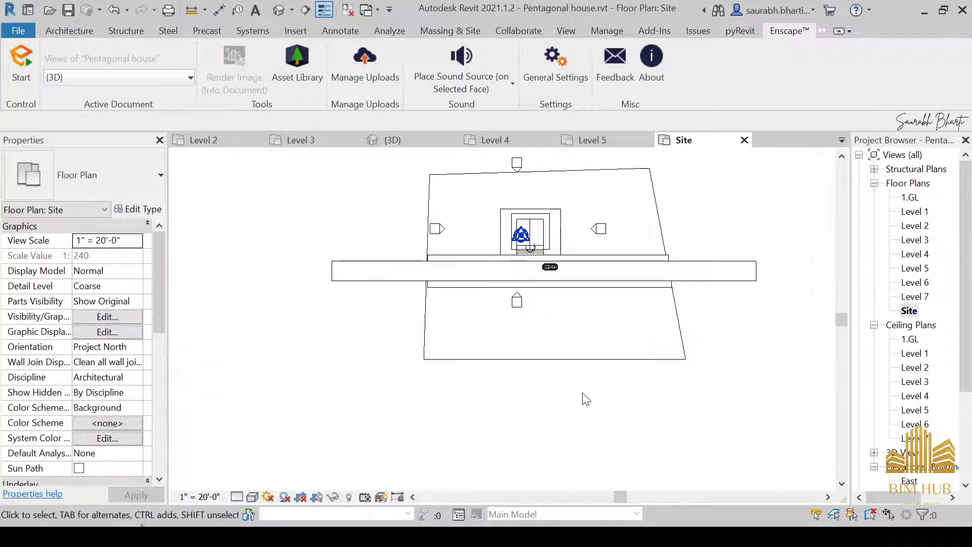
pyautogui.scroll(5, 540, 212)
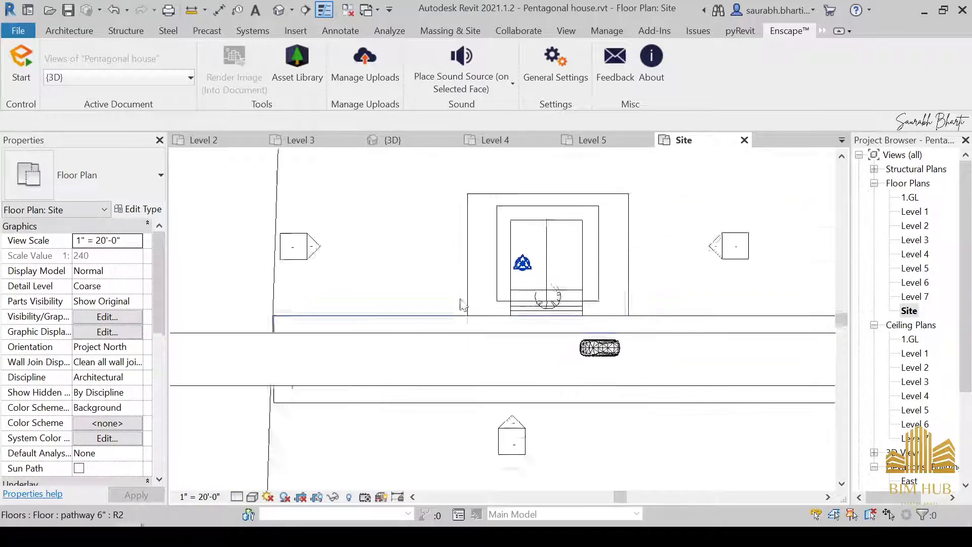
pyautogui.moveTo(439, 320); pyautogui.dragTo(363, 343, button='middle')
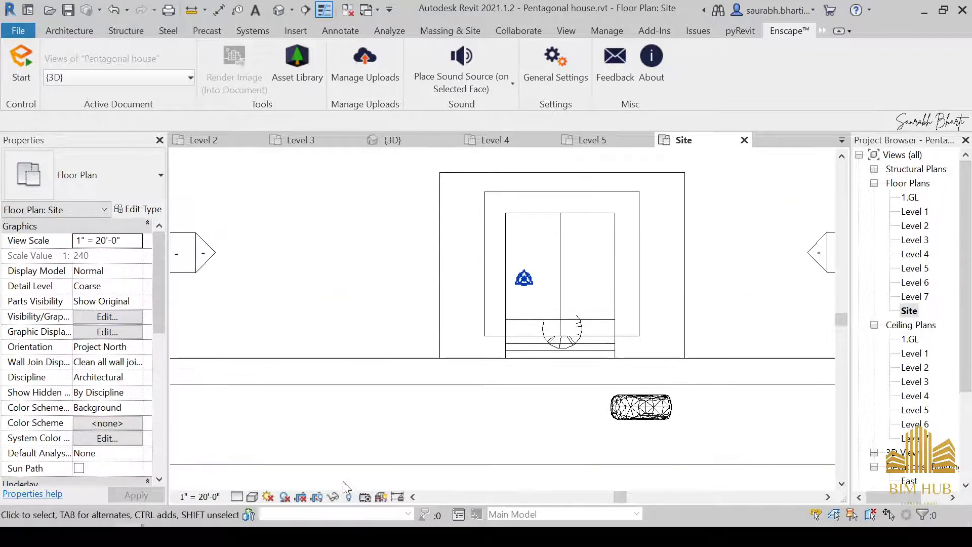
pyautogui.moveTo(417, 444); pyautogui.dragTo(547, 316, button='middle')
pyautogui.click(529, 338)
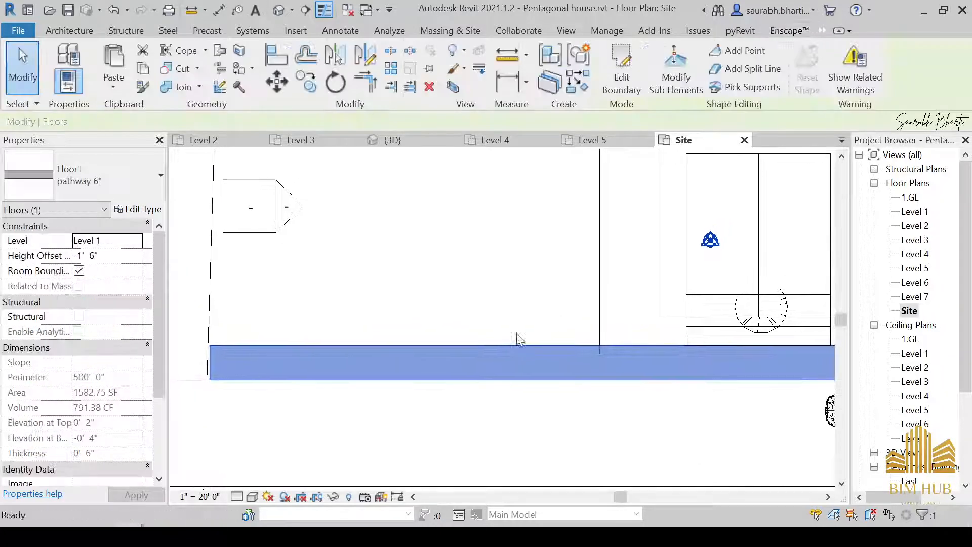
pyautogui.click(512, 317)
# Step: Start an in-place model component in the Topography category and accept its name
pyautogui.click(83, 33)
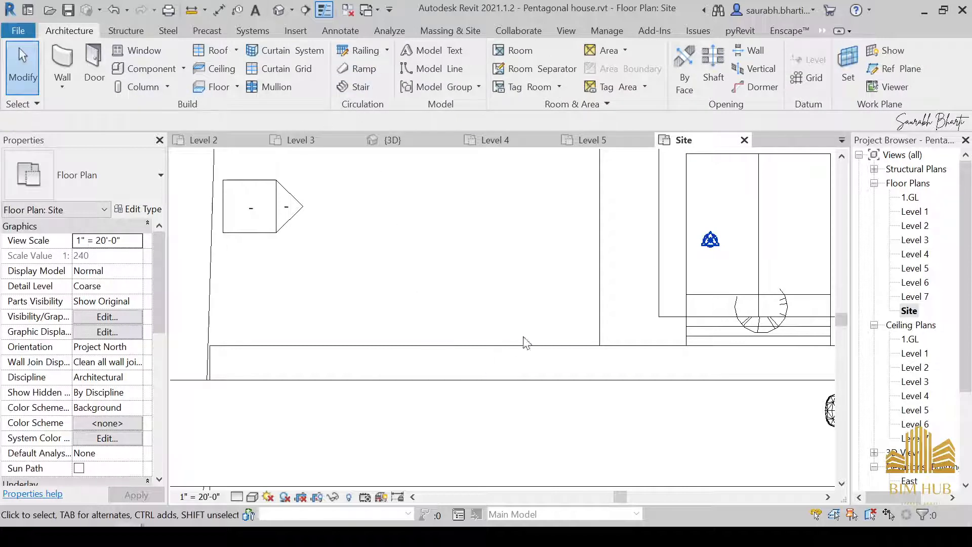
pyautogui.moveTo(525, 342); pyautogui.dragTo(513, 357, button='middle')
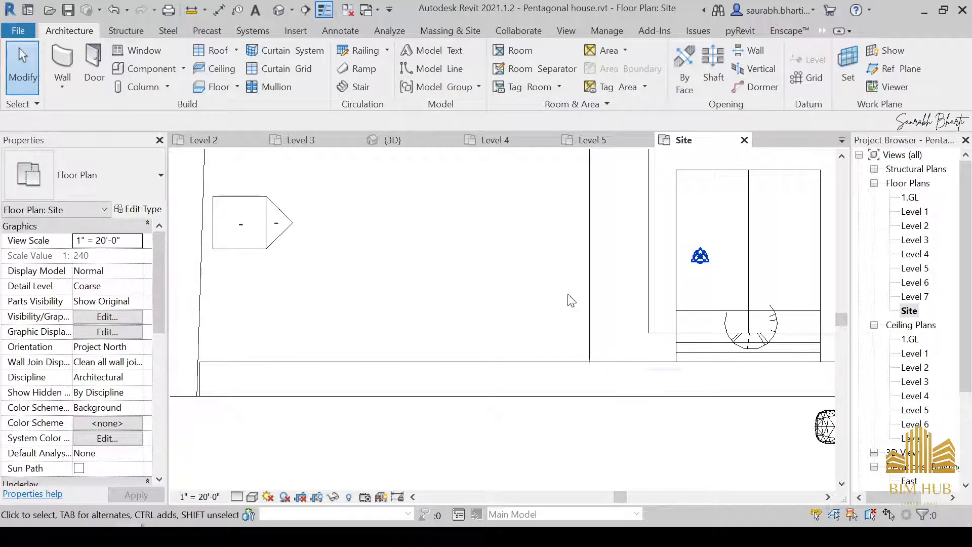
pyautogui.click(223, 68)
pyautogui.press('Escape')
pyautogui.click(183, 68)
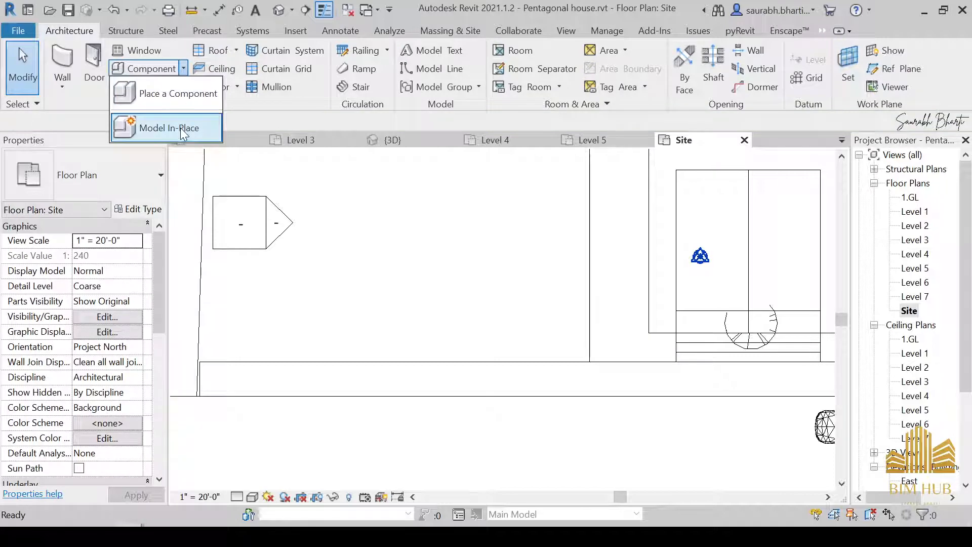
pyautogui.click(180, 127)
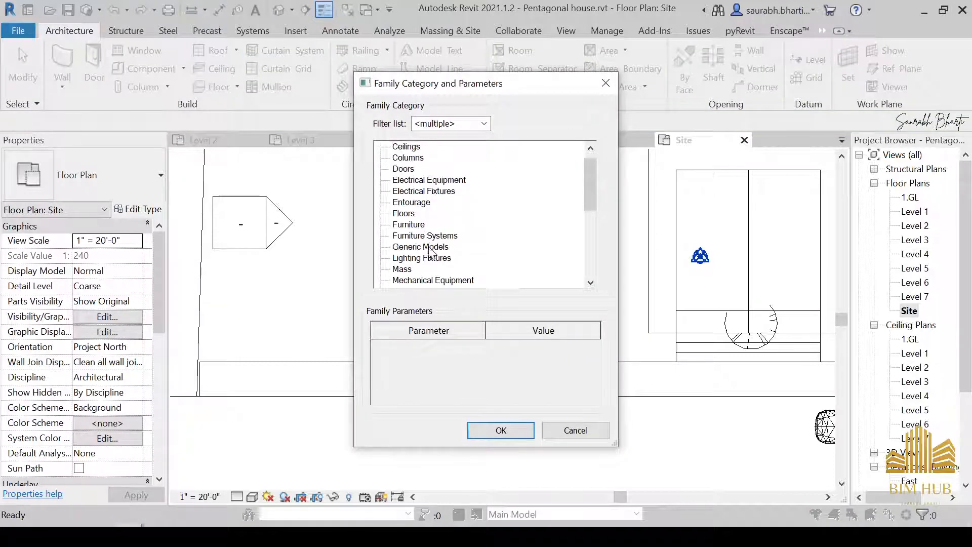
pyautogui.scroll(-5, 431, 248)
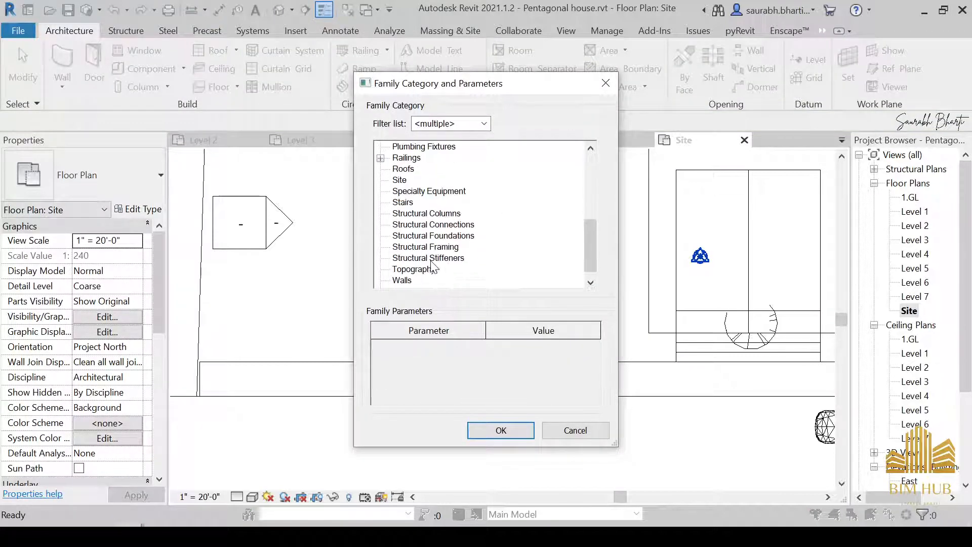
pyautogui.doubleClick(414, 268)
pyautogui.click(441, 252)
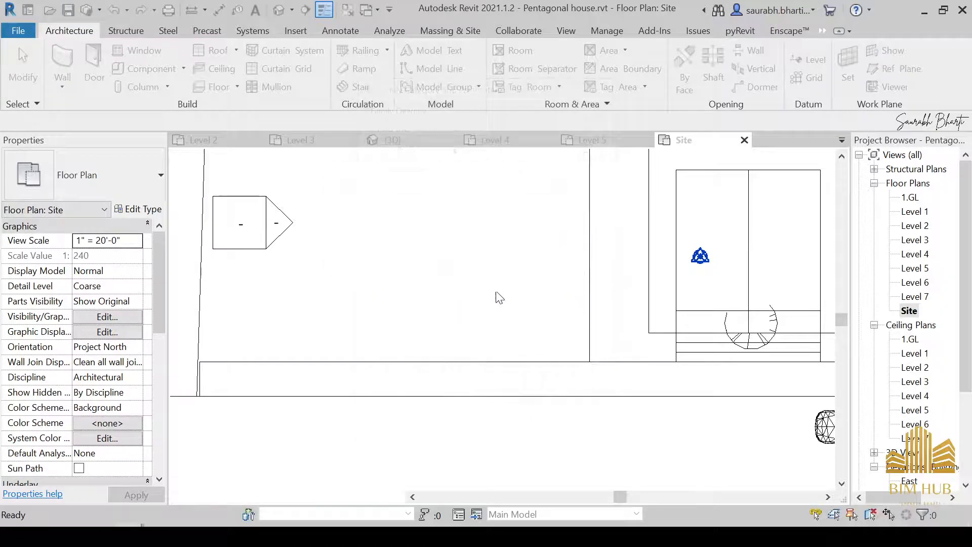
# Step: Start an extrusion and sketch a rectangle about 16' by 11'-6" in the corner between the house paving and the pathway
pyautogui.click(130, 65)
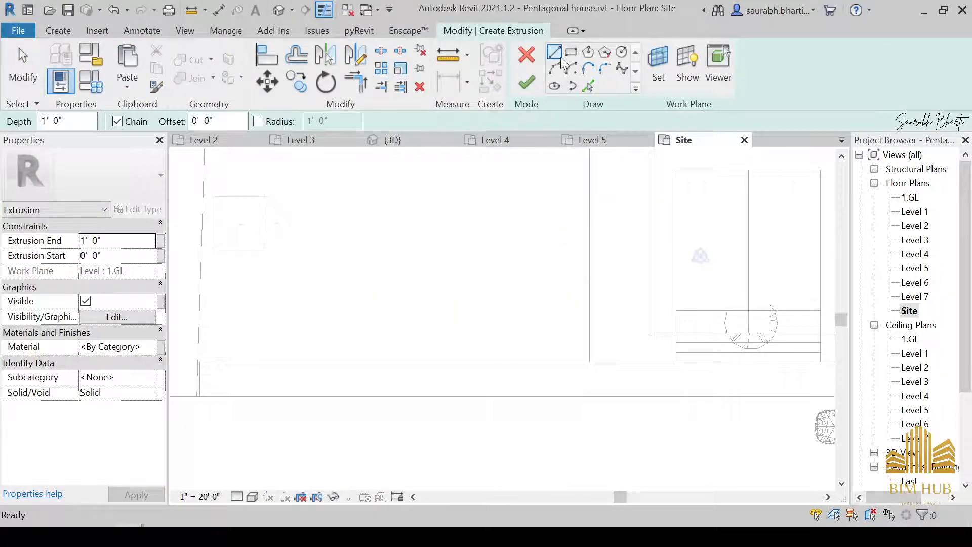
pyautogui.click(590, 361)
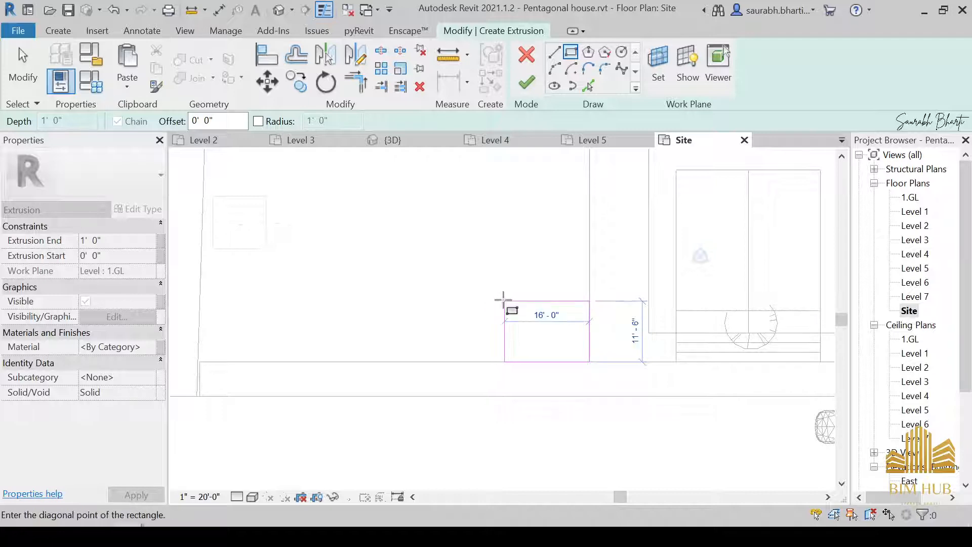
pyautogui.click(503, 299)
pyautogui.press('Escape')
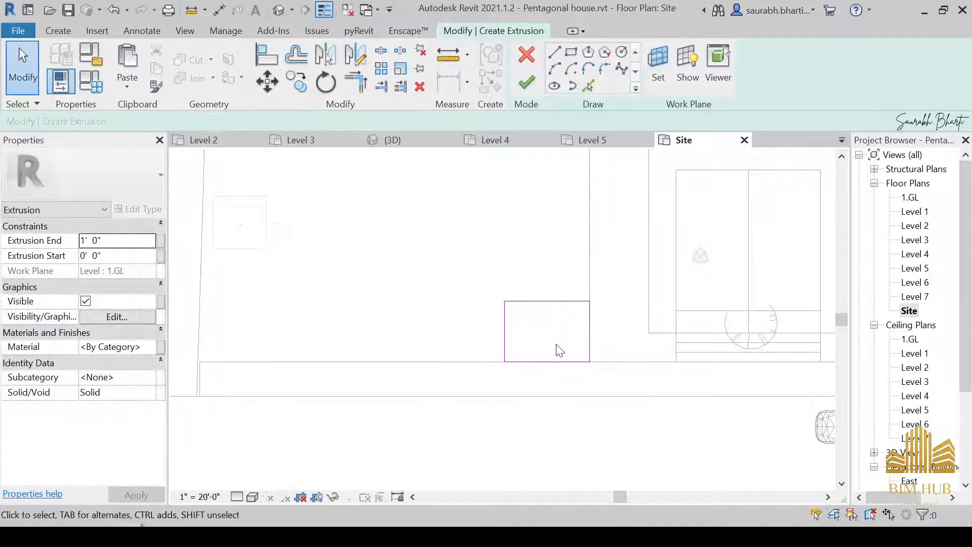
# Step: Finish the extrusion sketch and open the 3D view at the new planting bed beside the entrance paving
pyautogui.moveTo(419, 244)
pyautogui.mouseDown()
pyautogui.moveTo(670, 425)
pyautogui.moveTo(706, 436)
pyautogui.mouseUp()
pyautogui.click(444, 300)
pyautogui.click(522, 84)
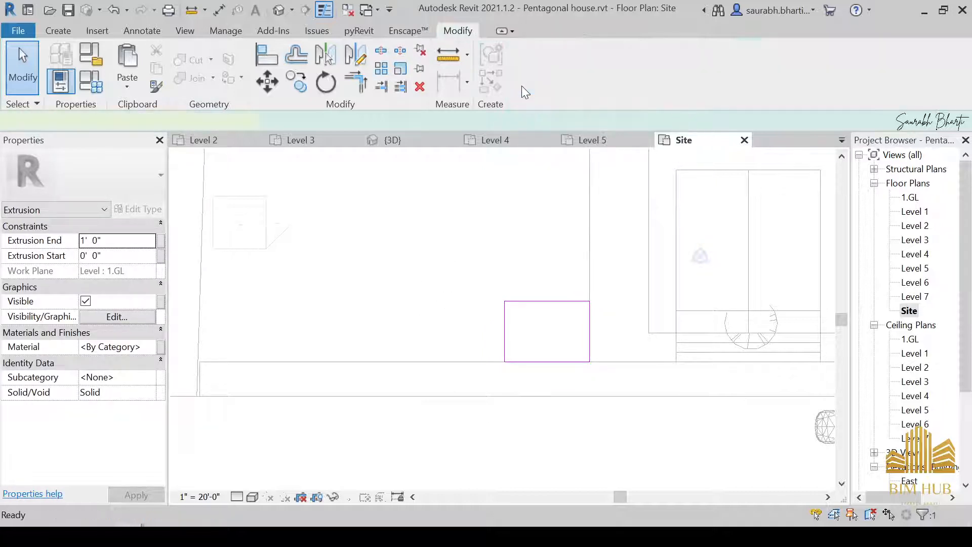
pyautogui.click(279, 10)
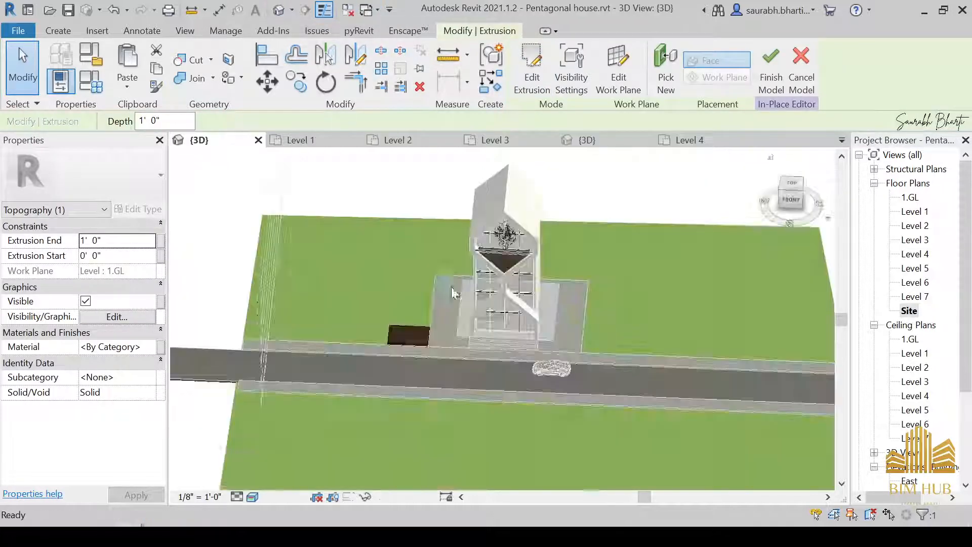
pyautogui.keyDown('shift'); pyautogui.moveTo(451, 286); pyautogui.dragTo(420, 362, button='middle'); pyautogui.keyUp('shift')
pyautogui.scroll(5, 441, 351)
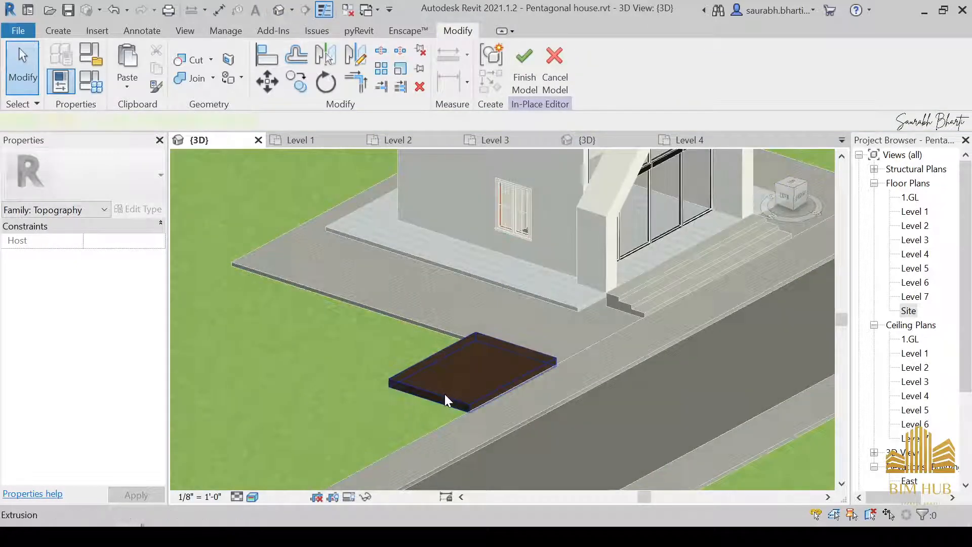
# Step: Set the planting bed's extrusion end to 6"
pyautogui.click(503, 404)
pyautogui.keyDown('shift'); pyautogui.moveTo(506, 405); pyautogui.dragTo(527, 365, button='middle'); pyautogui.keyUp('shift')
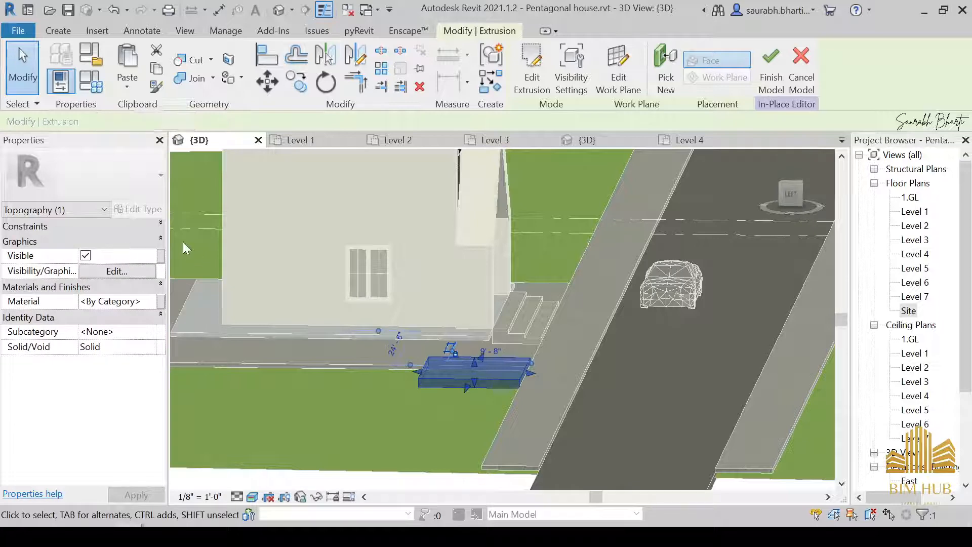
pyautogui.click(160, 224)
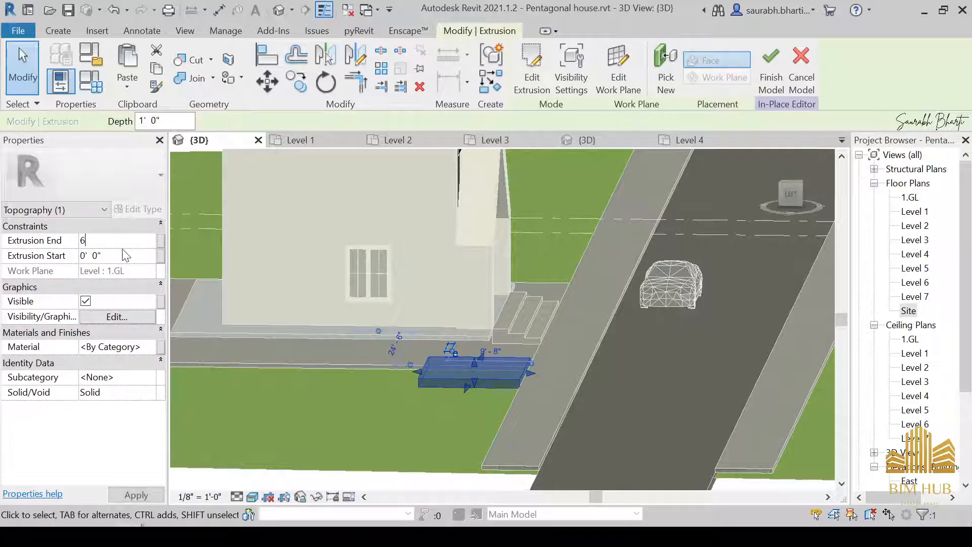
pyautogui.press('Escape')
pyautogui.scroll(5, 509, 400)
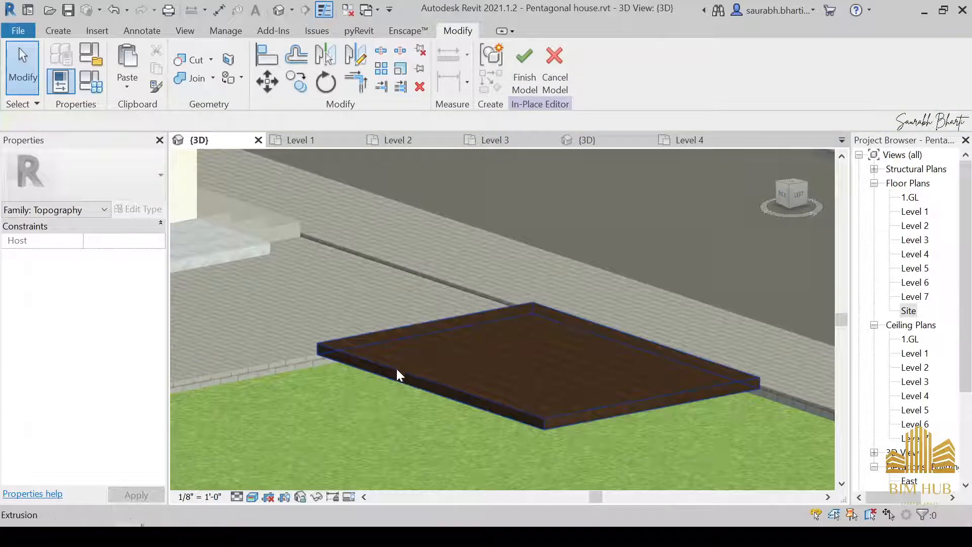
# Step: Stretch the planting bed's house-side end toward the house in the back view
pyautogui.keyDown('shift'); pyautogui.moveTo(397, 368); pyautogui.dragTo(454, 382, button='middle'); pyautogui.keyUp('shift')
pyautogui.scroll(-3, 392, 368)
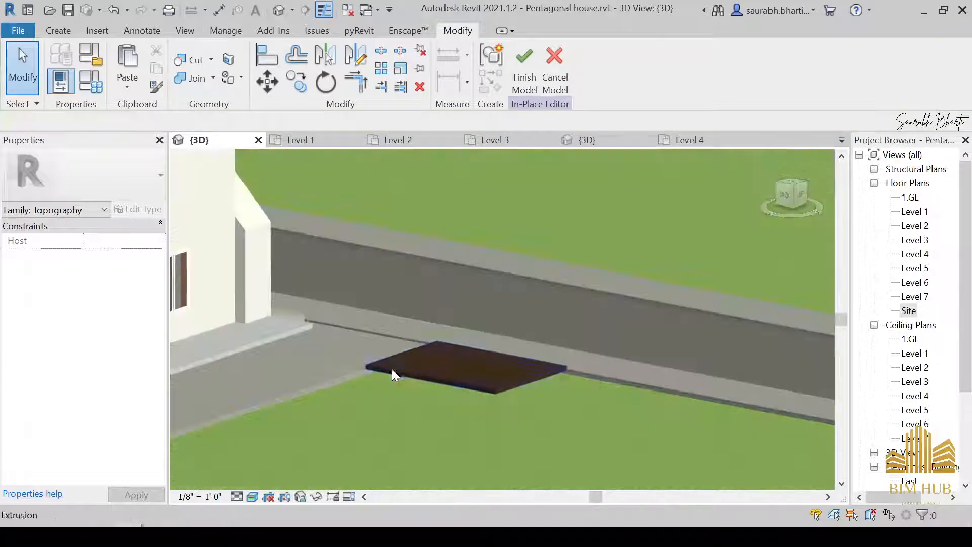
pyautogui.keyDown('shift'); pyautogui.moveTo(392, 369); pyautogui.dragTo(278, 360, button='middle'); pyautogui.keyUp('shift')
pyautogui.keyDown('shift'); pyautogui.moveTo(351, 384); pyautogui.dragTo(497, 424, button='middle'); pyautogui.keyUp('shift')
pyautogui.click(445, 384)
pyautogui.keyDown('shift'); pyautogui.moveTo(444, 384); pyautogui.dragTo(496, 334, button='middle'); pyautogui.keyUp('shift')
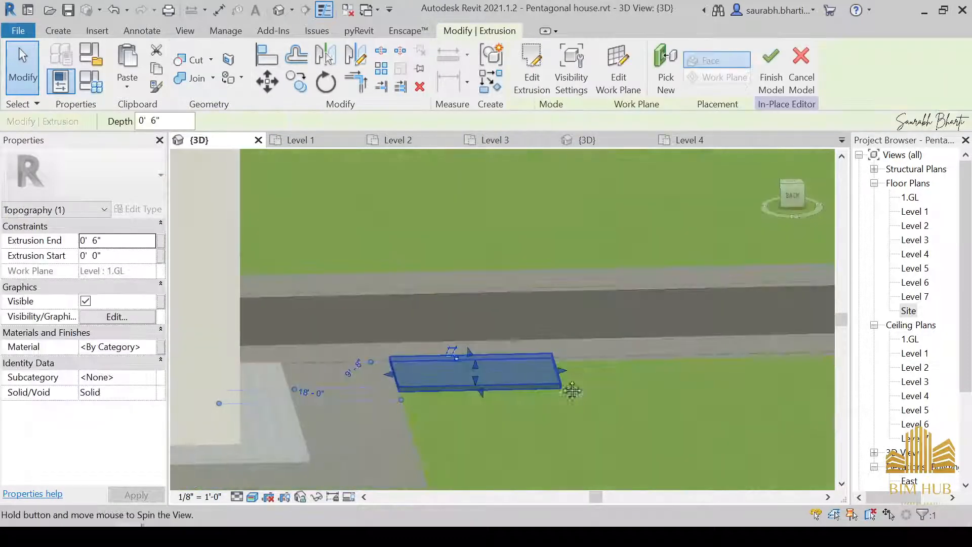
pyautogui.click(793, 198)
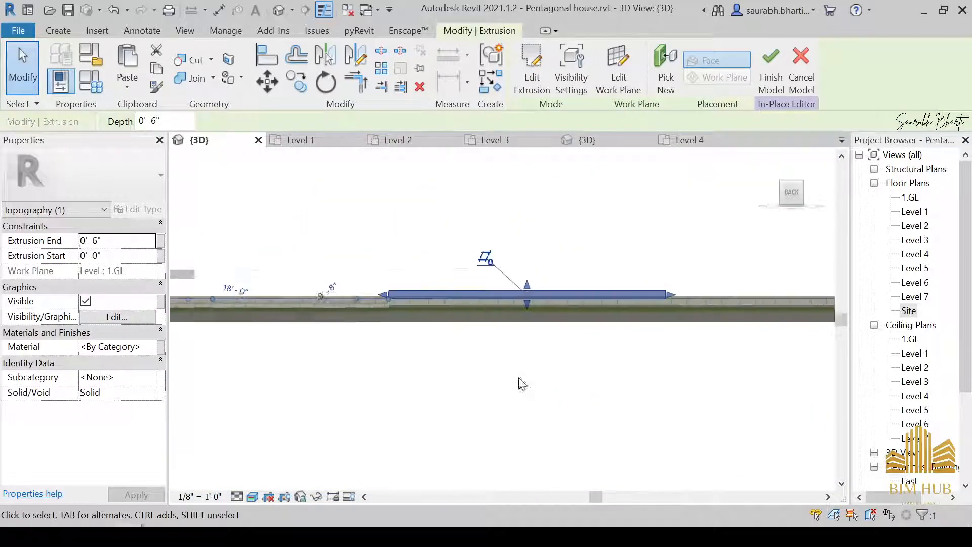
pyautogui.scroll(-1, 640, 427)
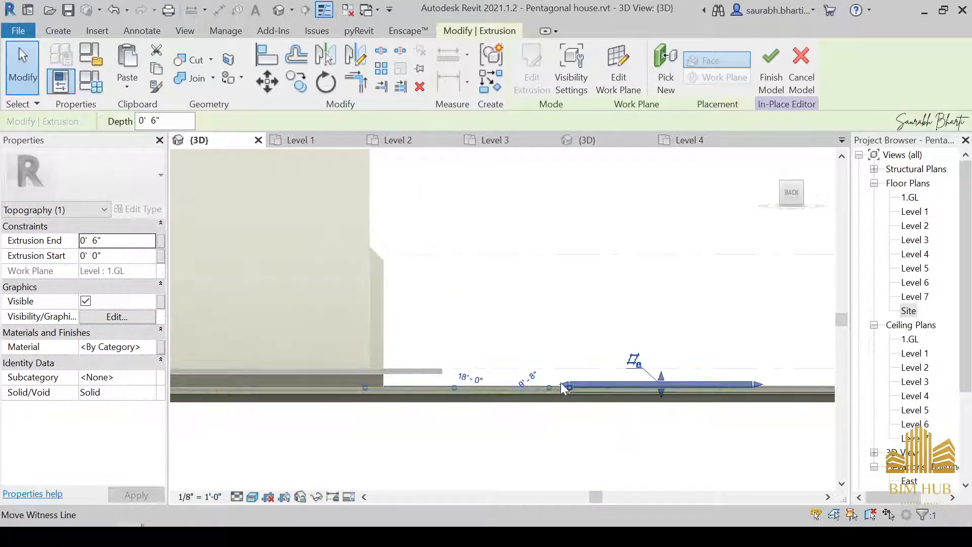
pyautogui.scroll(2, 561, 384)
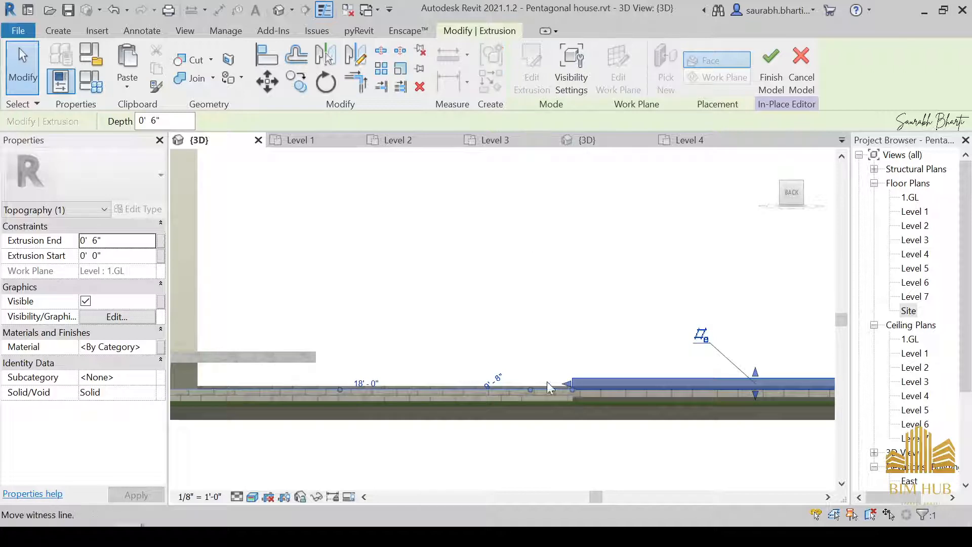
pyautogui.scroll(2, 559, 379)
pyautogui.moveTo(531, 413); pyautogui.dragTo(454, 412)
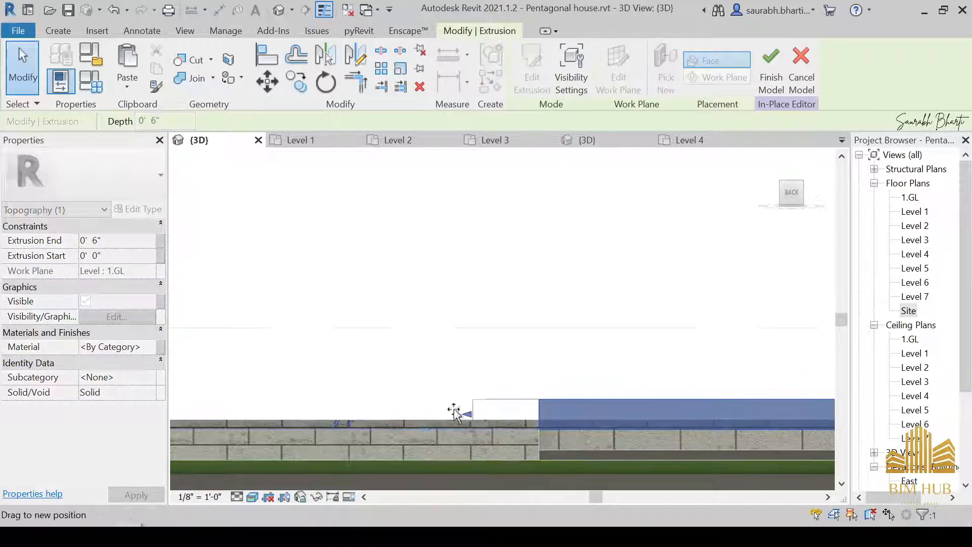
pyautogui.moveTo(215, 401); pyautogui.dragTo(209, 401)
# Step: Extend the bed's house-side end to the house's outer side face and pull its outer end slightly inward
pyautogui.scroll(-2, 311, 392)
pyautogui.moveTo(441, 399); pyautogui.dragTo(724, 405, button='middle')
pyautogui.scroll(-2, 556, 421)
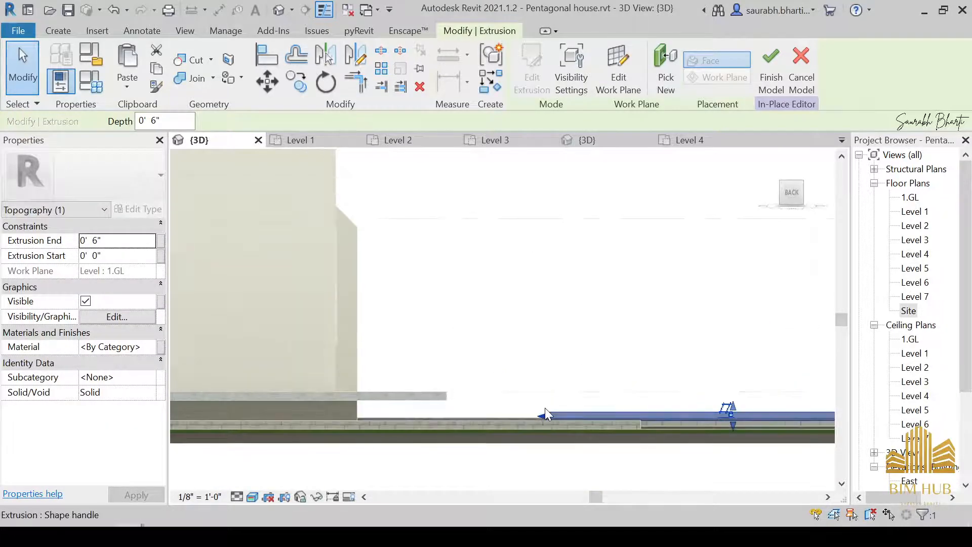
pyautogui.moveTo(542, 414); pyautogui.dragTo(358, 412)
pyautogui.scroll(-2, 679, 403)
pyautogui.moveTo(679, 403); pyautogui.dragTo(663, 386, button='middle')
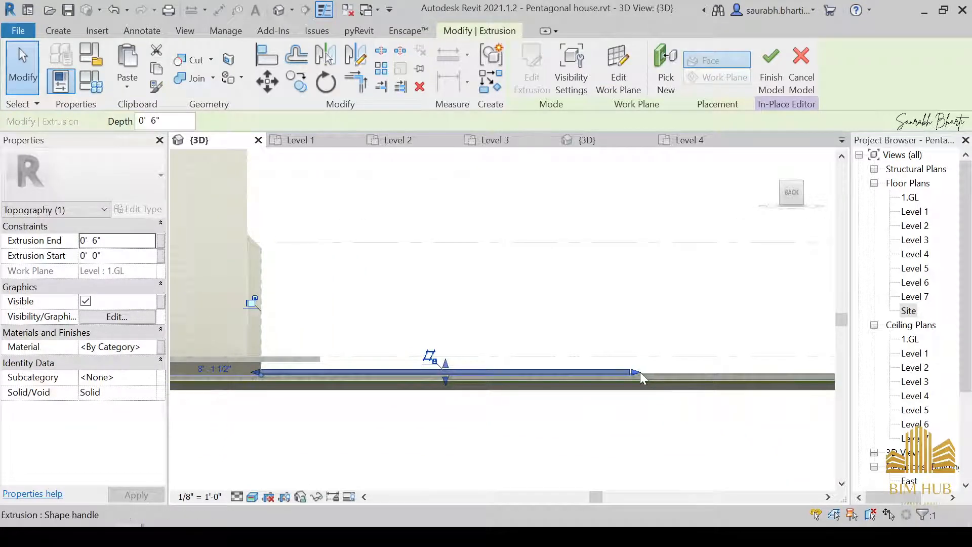
pyautogui.moveTo(640, 372)
pyautogui.mouseDown()
pyautogui.moveTo(612, 365)
pyautogui.moveTo(627, 367)
pyautogui.mouseUp()
pyautogui.scroll(-3, 627, 367)
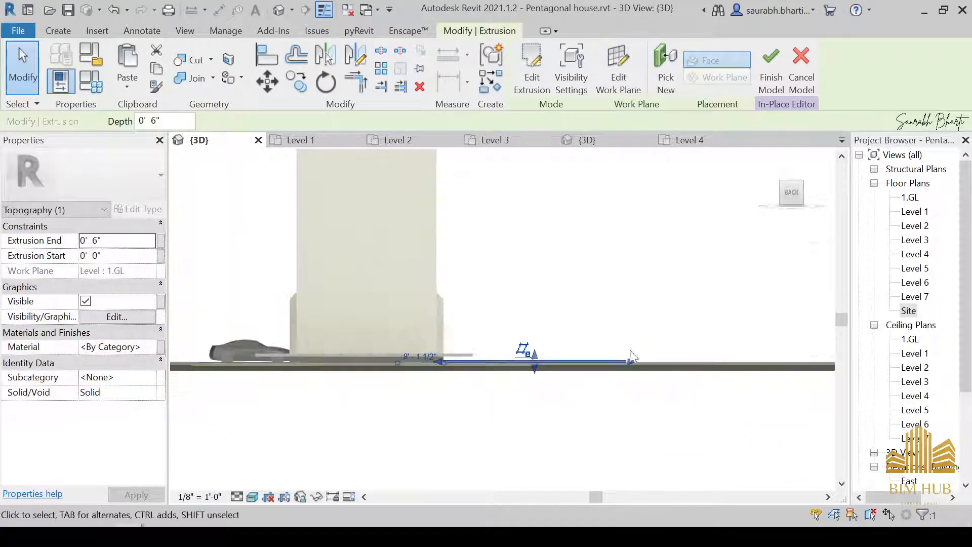
# Step: Widen the planting bed by stretching its long edge farther away from the road
pyautogui.keyDown('shift'); pyautogui.moveTo(628, 367); pyautogui.dragTo(532, 384, button='middle'); pyautogui.keyUp('shift')
pyautogui.click(577, 398)
pyautogui.scroll(3, 471, 368)
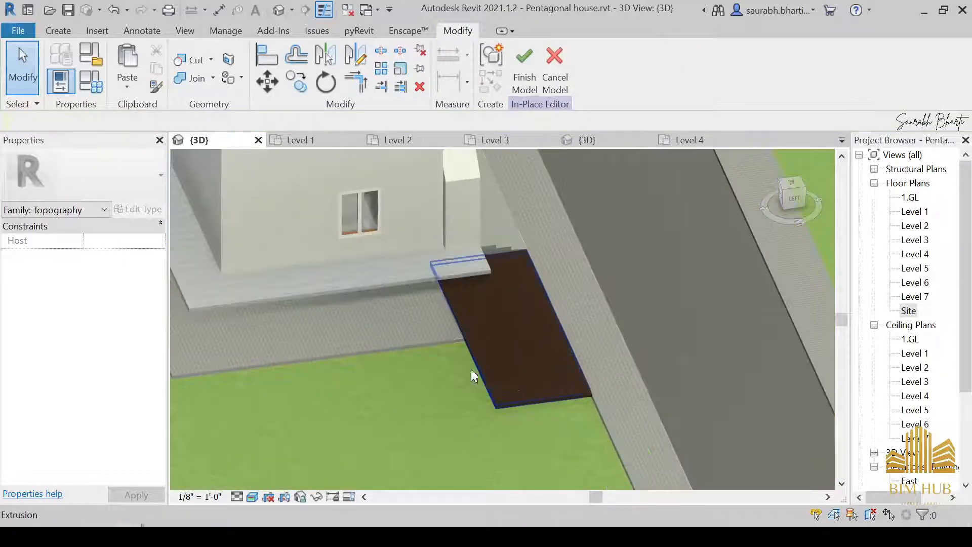
pyautogui.click(479, 365)
pyautogui.scroll(2, 466, 357)
pyautogui.moveTo(463, 362); pyautogui.dragTo(395, 385)
pyautogui.scroll(-2, 451, 369)
pyautogui.keyDown('shift'); pyautogui.moveTo(451, 369); pyautogui.dragTo(354, 358, button='middle'); pyautogui.keyUp('shift')
pyautogui.scroll(3, 354, 357)
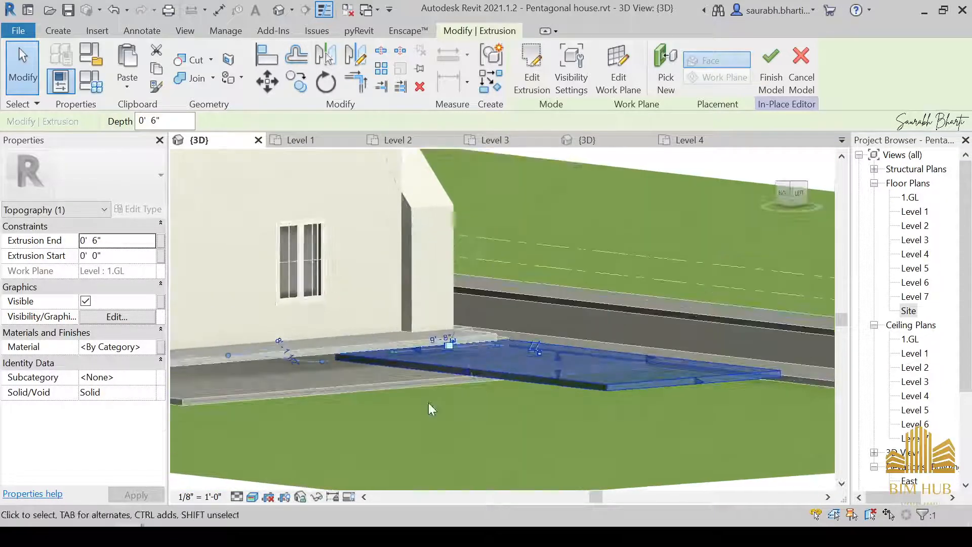
# Step: Check the widened bed from behind the house and finish the in-place topography model
pyautogui.click(421, 402)
pyautogui.keyDown('shift'); pyautogui.moveTo(464, 377); pyautogui.dragTo(490, 407, button='middle'); pyautogui.keyUp('shift')
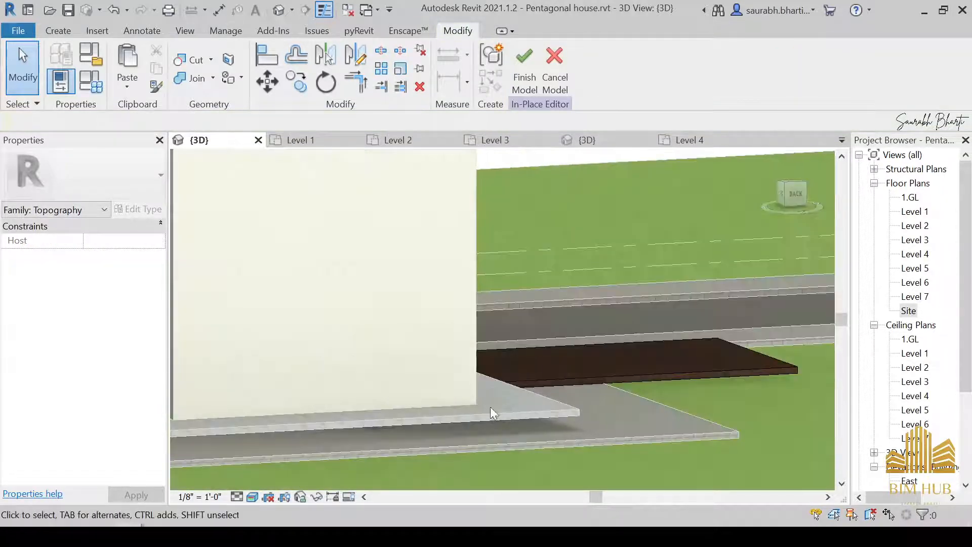
pyautogui.scroll(-2, 490, 408)
pyautogui.scroll(1, 541, 328)
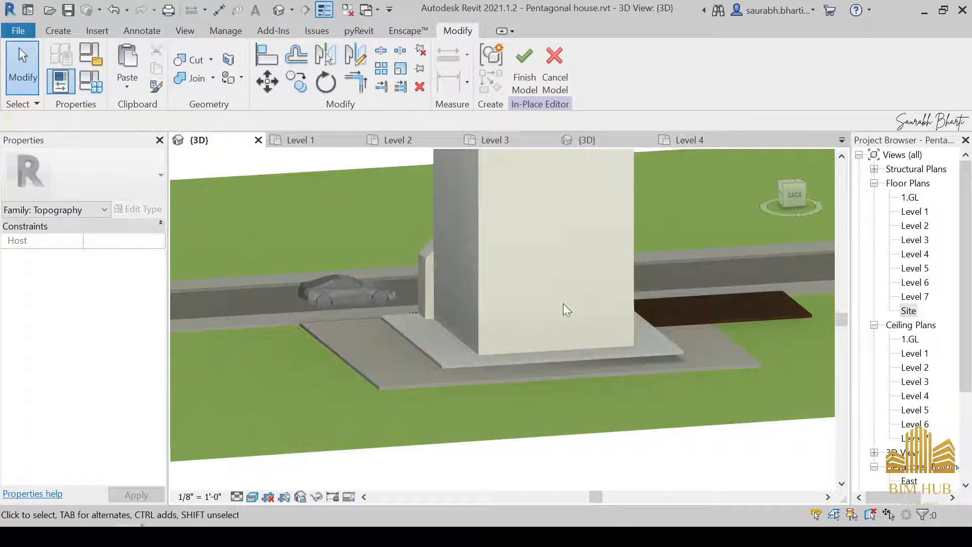
pyautogui.click(525, 80)
# Step: Shorten the finished planting bed so its outer end is flush with the edge of the house-side pathway
pyautogui.keyDown('shift'); pyautogui.moveTo(634, 329); pyautogui.dragTo(738, 320, button='middle'); pyautogui.keyUp('shift')
pyautogui.click(707, 356)
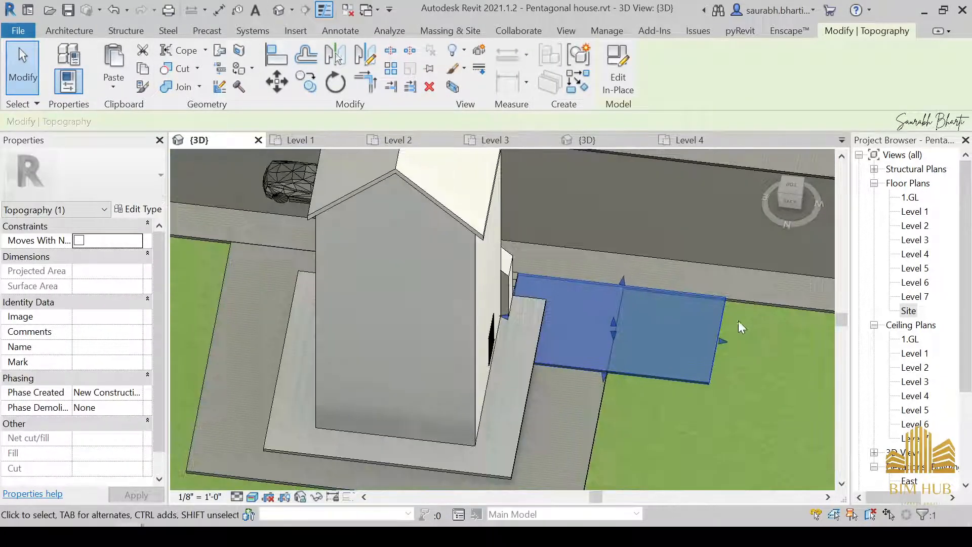
pyautogui.moveTo(632, 328); pyautogui.dragTo(617, 324)
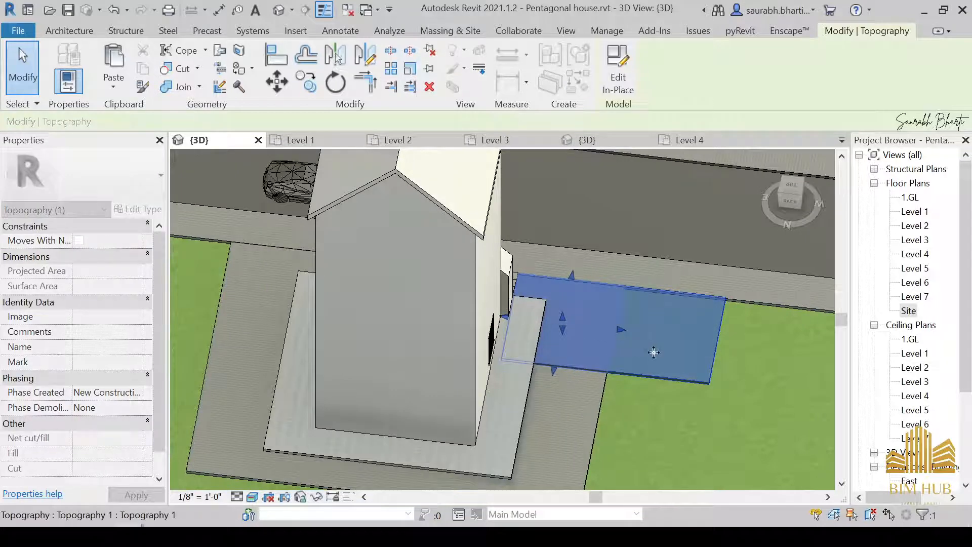
pyautogui.click(721, 354)
pyautogui.keyDown('shift'); pyautogui.moveTo(721, 355); pyautogui.dragTo(433, 271, button='middle'); pyautogui.keyUp('shift')
pyautogui.scroll(2, 450, 269)
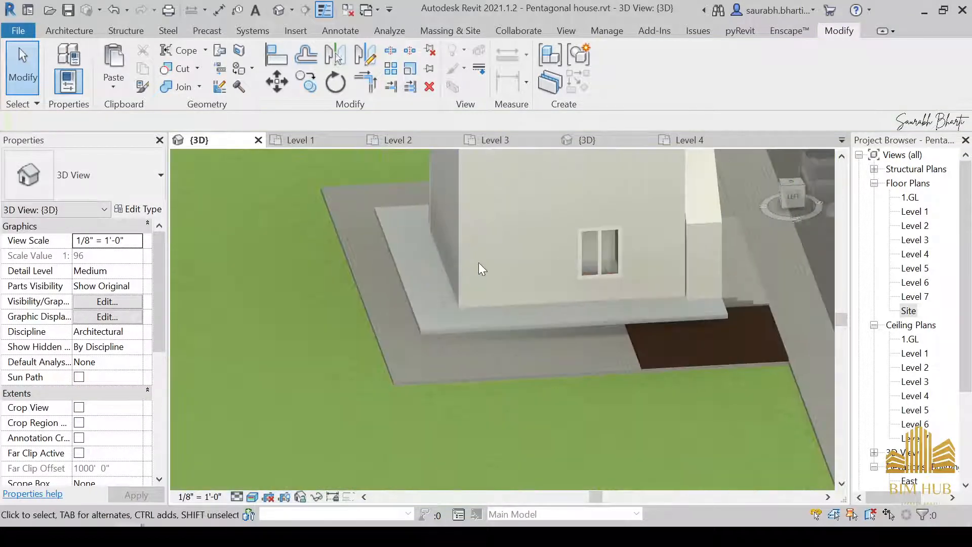
# Step: Select the rear wall and both side walls of the house and set their base constraint to 1.GL
pyautogui.scroll(-2, 486, 284)
pyautogui.click(495, 298)
pyautogui.moveTo(512, 341)
pyautogui.keyDown('shift'); pyautogui.mouseDown(button='middle')
pyautogui.moveTo(492, 299)
pyautogui.moveTo(511, 273)
pyautogui.moveTo(527, 306)
pyautogui.moveTo(512, 338)
pyautogui.moveTo(505, 327)
pyautogui.mouseUp(button='middle'); pyautogui.keyUp('shift')
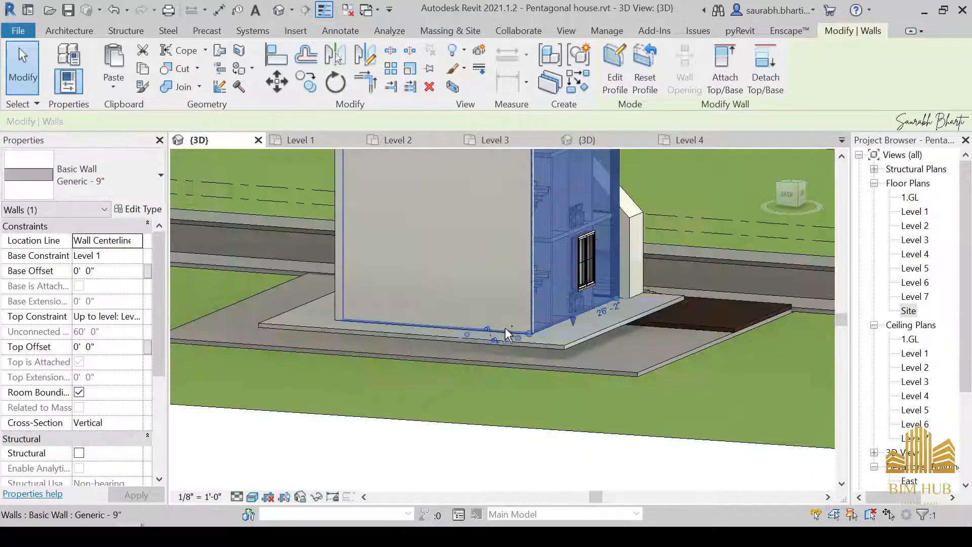
pyautogui.keyDown('ctrl'); pyautogui.click(383, 324); pyautogui.keyUp('ctrl')
pyautogui.keyDown('shift'); pyautogui.moveTo(383, 324); pyautogui.dragTo(514, 342, button='middle'); pyautogui.keyUp('shift')
pyautogui.keyDown('ctrl'); pyautogui.click(397, 344); pyautogui.keyUp('ctrl')
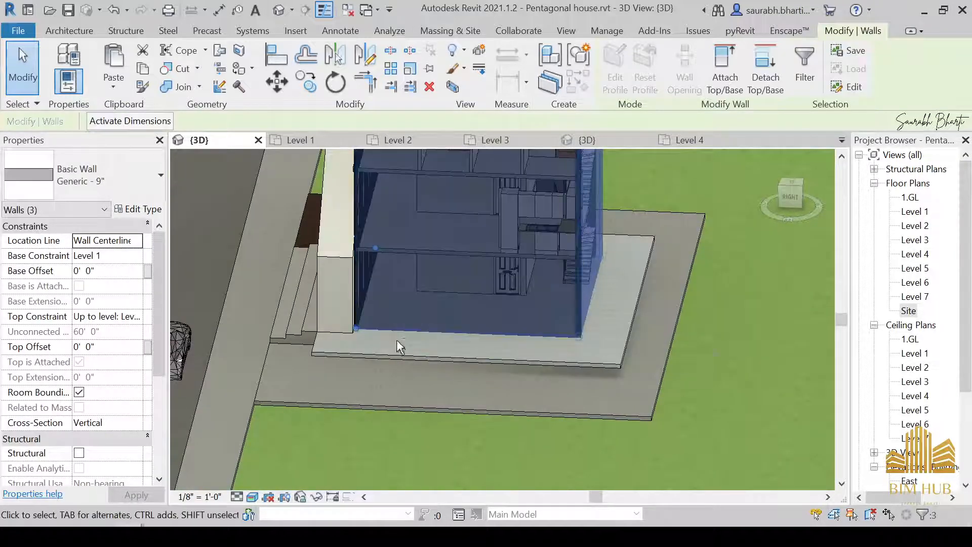
pyautogui.keyDown('shift'); pyautogui.moveTo(397, 345); pyautogui.dragTo(481, 330, button='middle'); pyautogui.keyUp('shift')
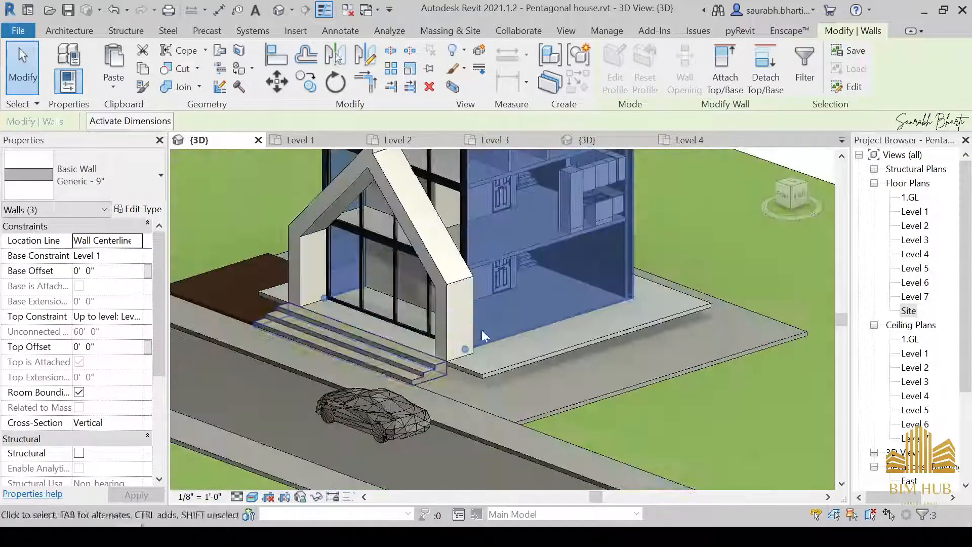
pyautogui.click(135, 259)
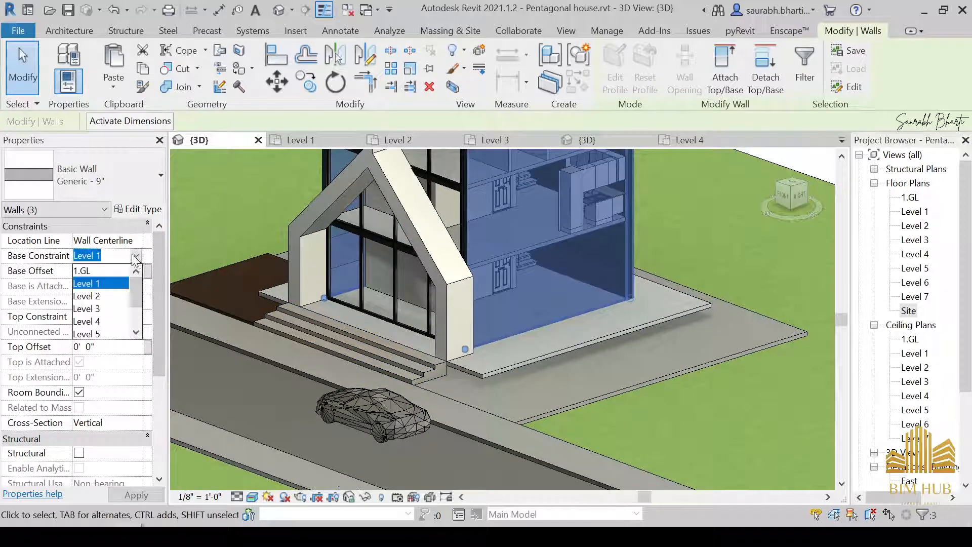
pyautogui.click(103, 271)
pyautogui.click(621, 377)
# Step: Start editing the boundary of the house's Level 1 floor and open the Level 1 plan
pyautogui.keyDown('shift'); pyautogui.moveTo(621, 377); pyautogui.dragTo(774, 425, button='middle'); pyautogui.keyUp('shift')
pyautogui.click(508, 330)
pyautogui.click(567, 333)
pyautogui.click(587, 330)
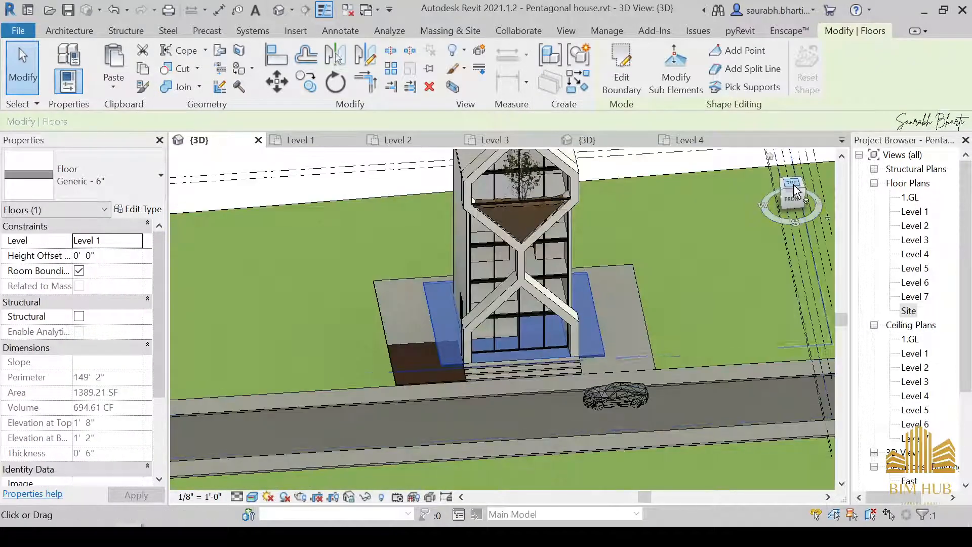
pyautogui.click(790, 184)
pyautogui.click(622, 76)
pyautogui.doubleClick(913, 212)
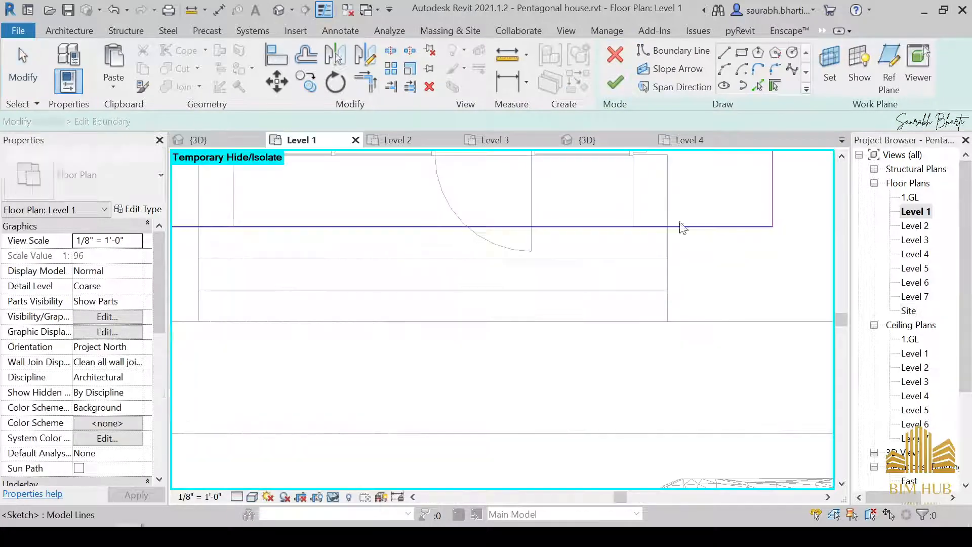
# Step: Align the floor boundary's rear line and the side line opposite the stairs with the inner wall faces
pyautogui.scroll(-5, 664, 280)
pyautogui.scroll(1, 579, 271)
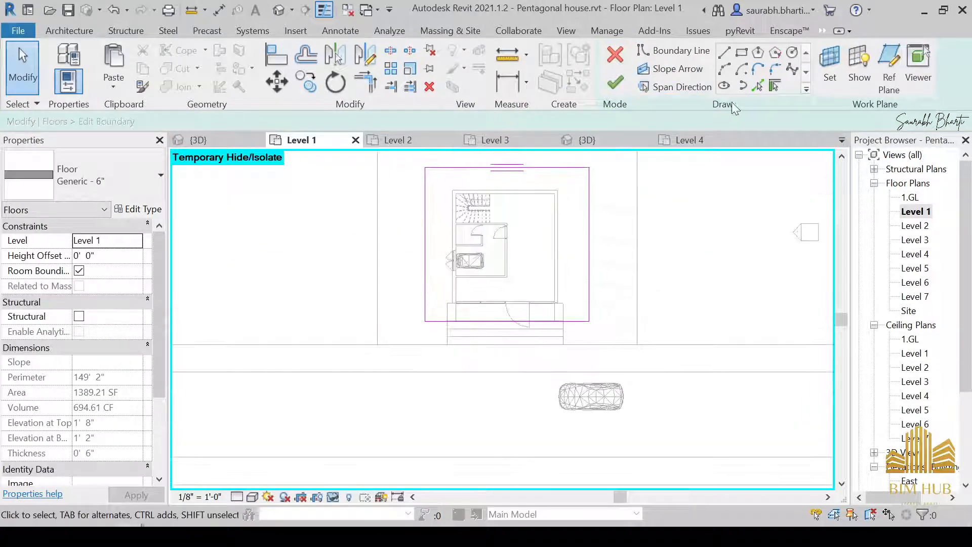
pyautogui.click(276, 57)
pyautogui.scroll(4, 520, 282)
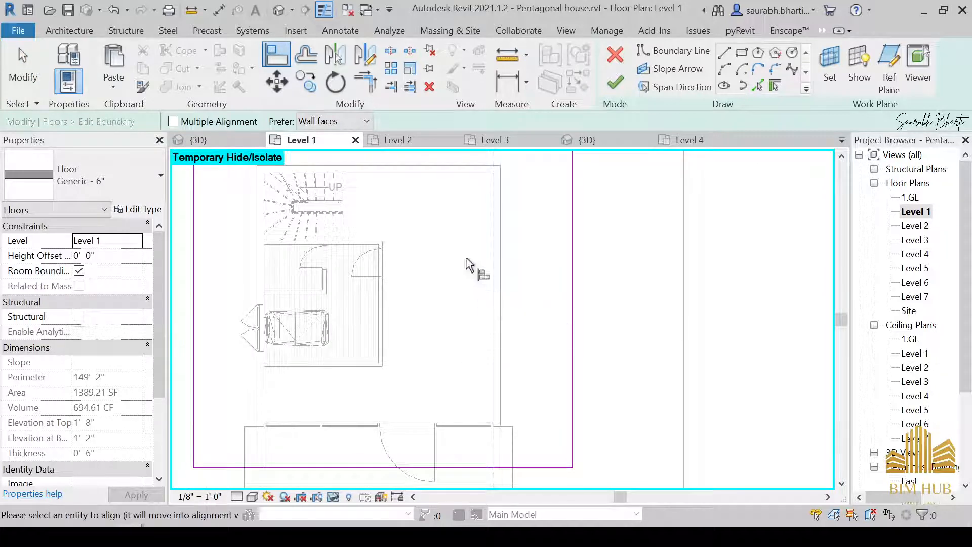
pyautogui.click(572, 314)
pyautogui.moveTo(371, 223); pyautogui.dragTo(478, 306, button='middle')
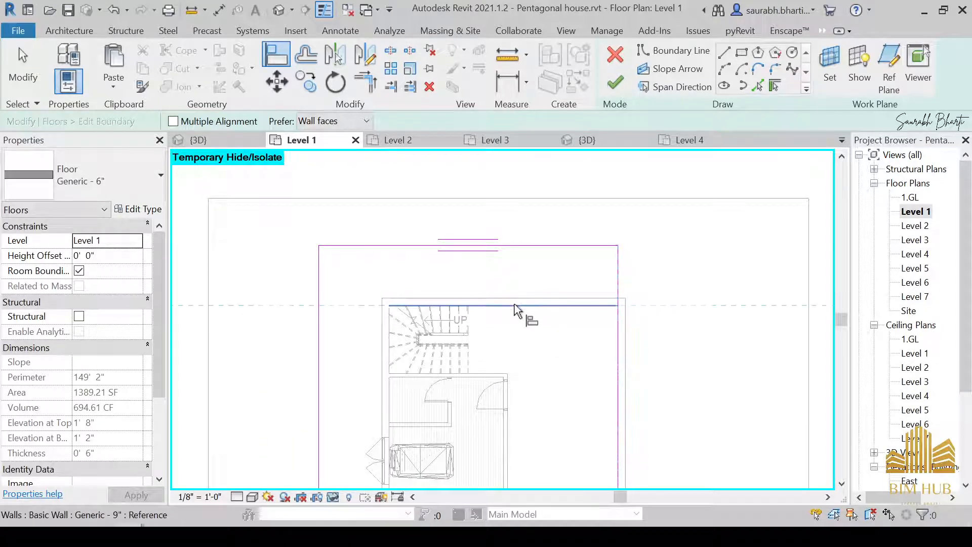
pyautogui.click(522, 247)
# Step: Align the floor boundary's stair-side line with that wall's inner face and finish the boundary edit
pyautogui.moveTo(386, 387); pyautogui.dragTo(456, 316, button='middle')
pyautogui.scroll(2, 459, 351)
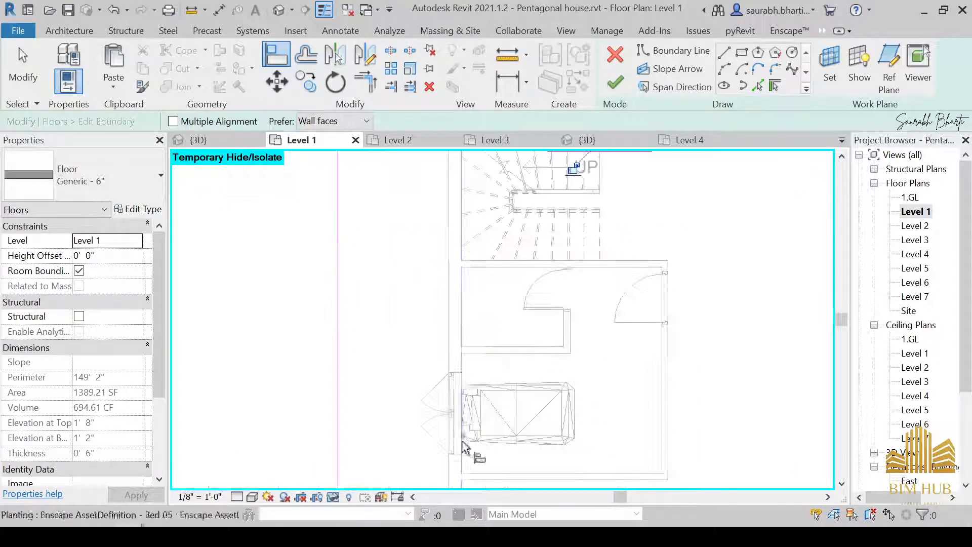
pyautogui.moveTo(464, 442); pyautogui.dragTo(545, 291, button='middle')
pyautogui.click(547, 375)
pyautogui.click(420, 365)
pyautogui.scroll(-2, 421, 365)
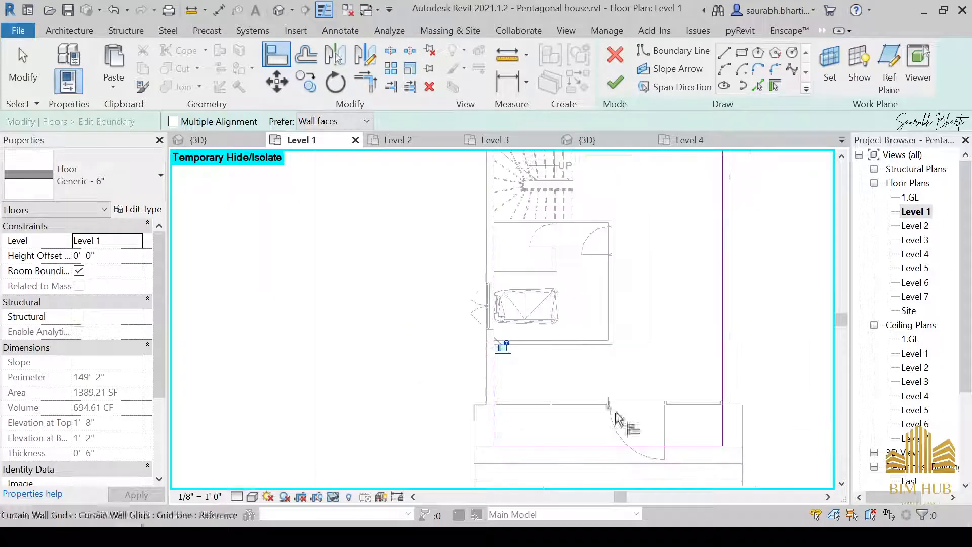
pyautogui.moveTo(614, 413); pyautogui.dragTo(510, 375, button='middle')
pyautogui.scroll(1, 521, 376)
pyautogui.click(619, 90)
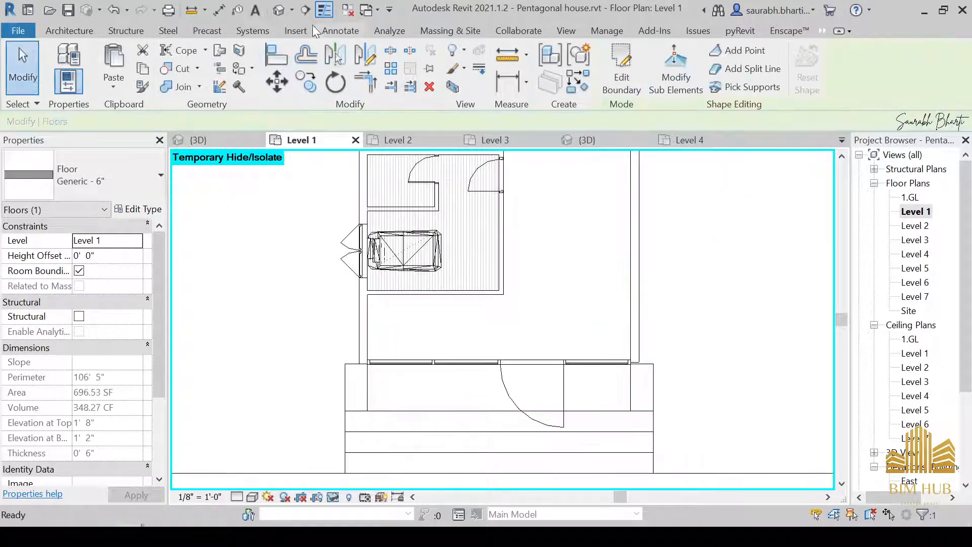
# Step: Select the house's right side wall in the 3D view and start editing its profile from the right view
pyautogui.click(277, 9)
pyautogui.keyDown('shift'); pyautogui.moveTo(454, 305); pyautogui.dragTo(557, 284, button='middle'); pyautogui.keyUp('shift')
pyautogui.click(469, 308)
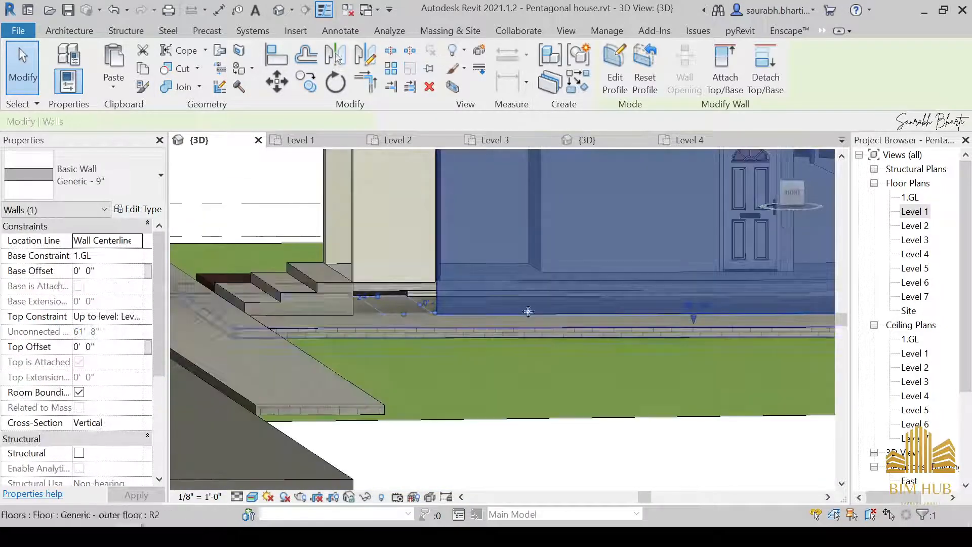
pyautogui.click(793, 202)
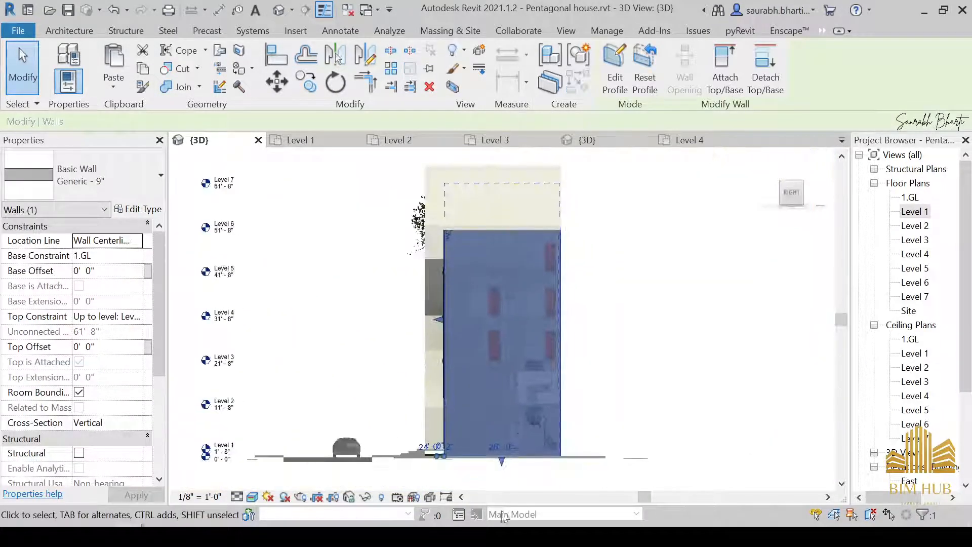
pyautogui.scroll(3, 524, 475)
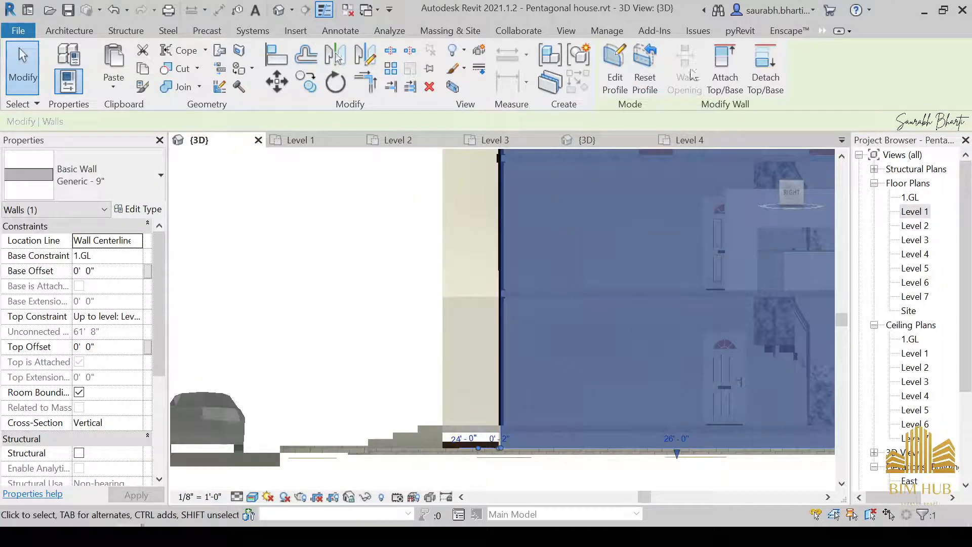
pyautogui.click(628, 77)
pyautogui.click(576, 278)
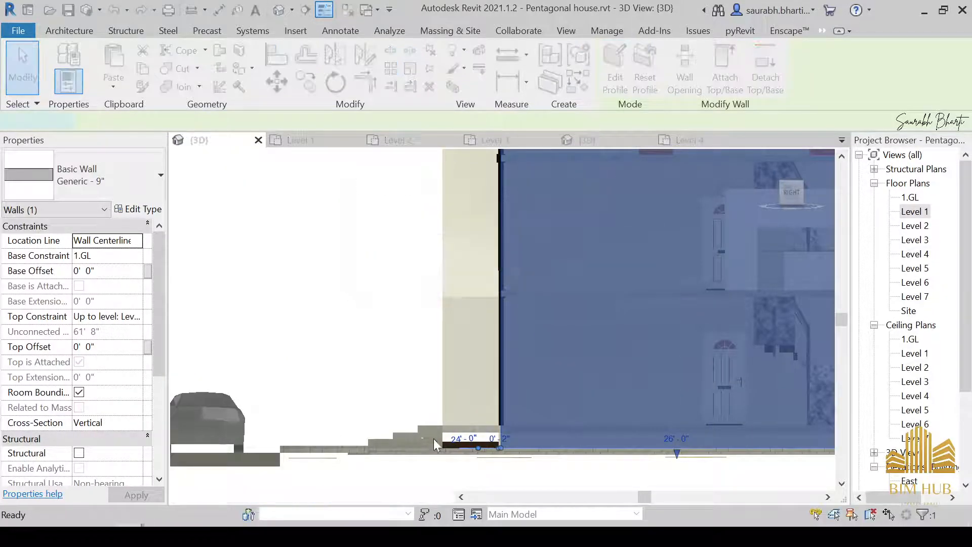
# Step: Pick the Level 1 floor's underside, the entrance slab's front edge and the ground line as profile lines, using Hidden Line display
pyautogui.moveTo(433, 438); pyautogui.dragTo(561, 441, button='middle')
pyautogui.scroll(1, 588, 219)
pyautogui.click(677, 85)
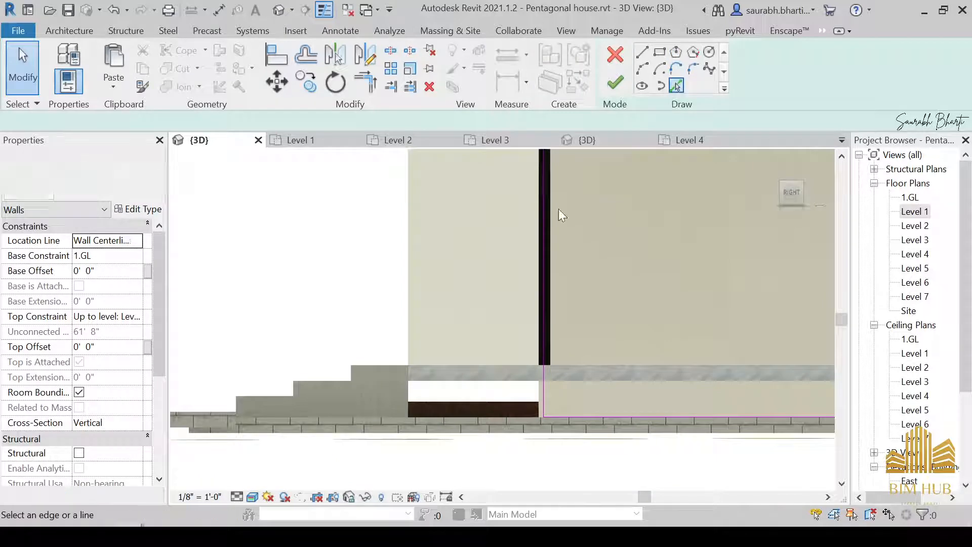
pyautogui.scroll(3, 515, 349)
pyautogui.scroll(1, 501, 424)
pyautogui.moveTo(501, 424); pyautogui.dragTo(508, 353, button='middle')
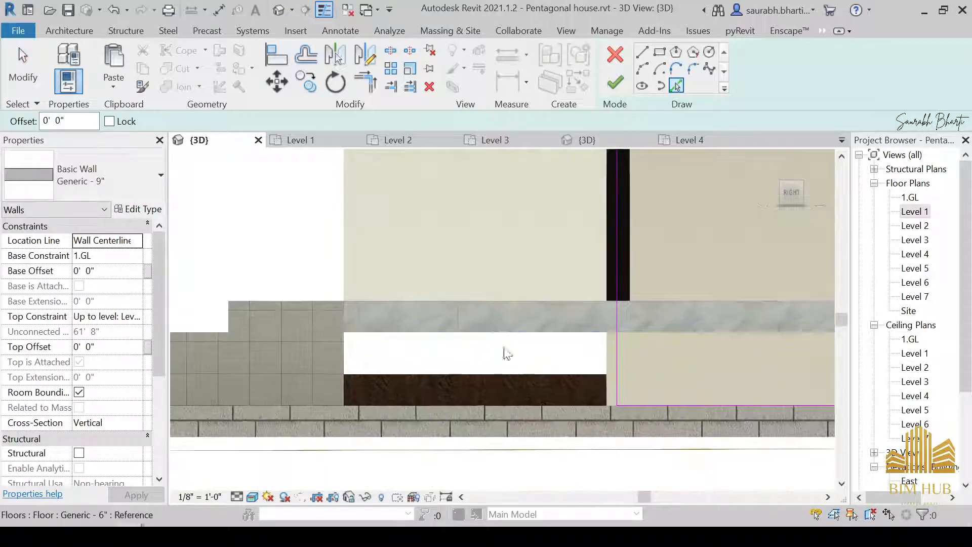
pyautogui.click(537, 342)
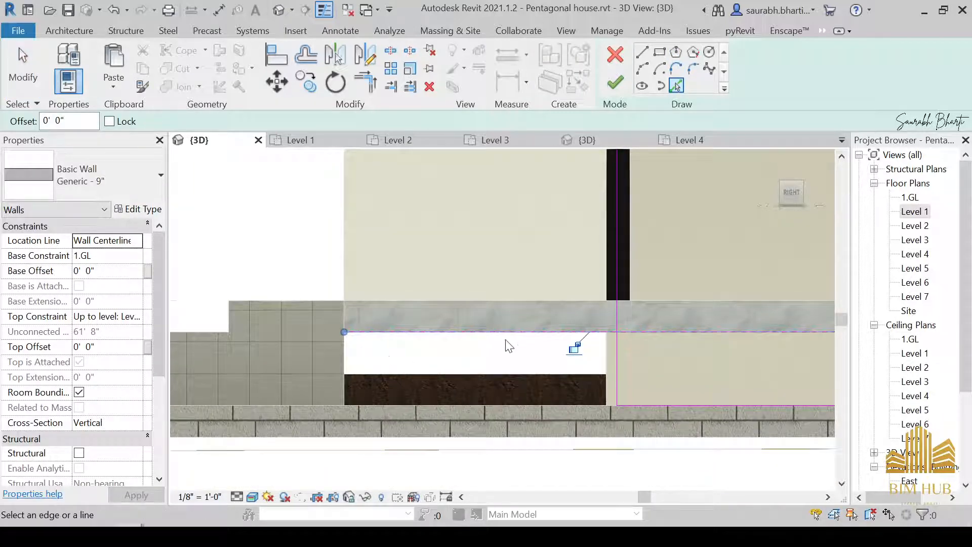
pyautogui.click(253, 497)
pyautogui.click(283, 434)
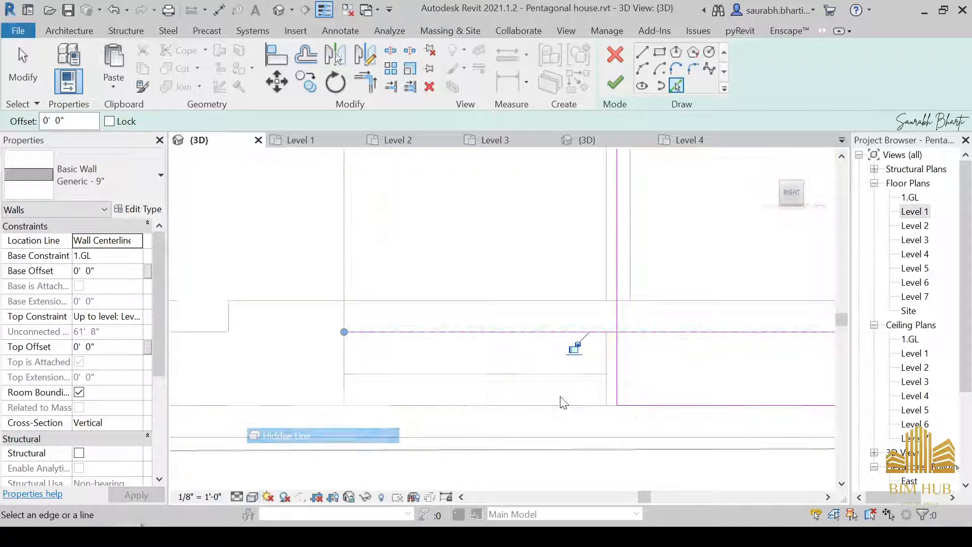
pyautogui.click(462, 407)
pyautogui.moveTo(603, 401); pyautogui.dragTo(527, 396, button='middle')
# Step: Trim the wall's front profile line to the floor-underside line and try to finish the profile
pyautogui.press('t')
pyautogui.press('r')
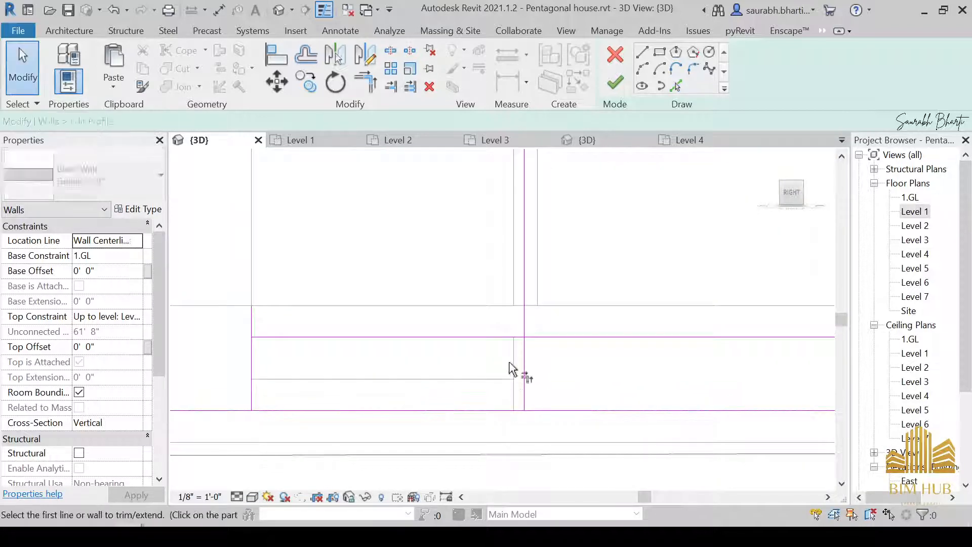
pyautogui.click(508, 337)
pyautogui.click(524, 327)
pyautogui.moveTo(527, 328)
pyautogui.mouseDown(button='middle')
pyautogui.moveTo(651, 403)
pyautogui.moveTo(555, 412)
pyautogui.mouseUp(button='middle')
pyautogui.scroll(-2, 553, 267)
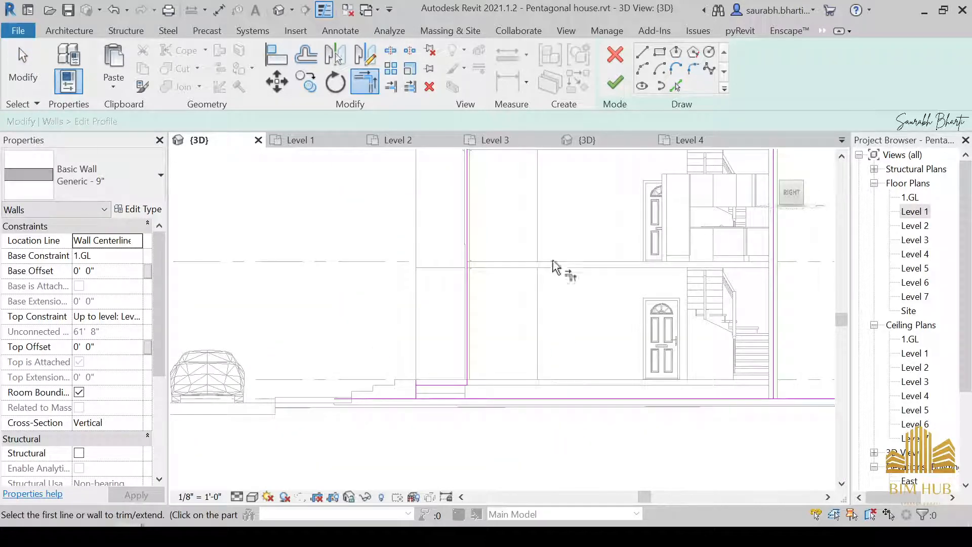
pyautogui.click(614, 81)
pyautogui.click(906, 503)
# Step: Trim the picked ground line to the vertical line at the entrance slab's front edge and try to finish the profile
pyautogui.scroll(3, 418, 386)
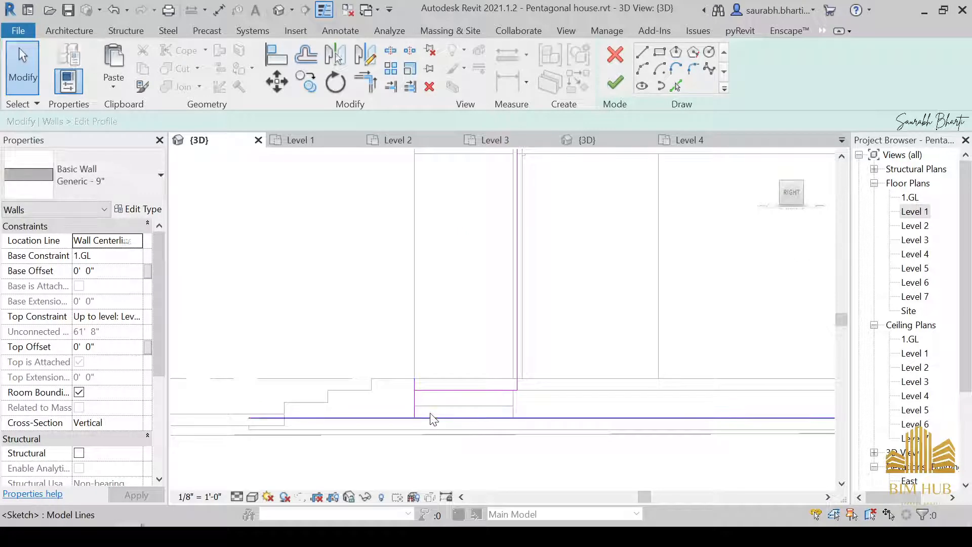
pyautogui.press('t')
pyautogui.press('r')
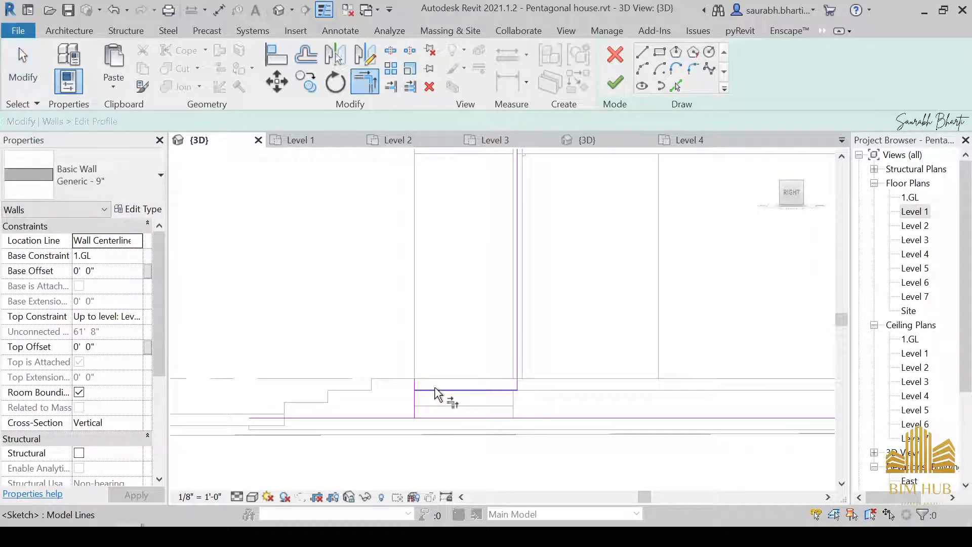
pyautogui.click(420, 423)
pyautogui.click(614, 81)
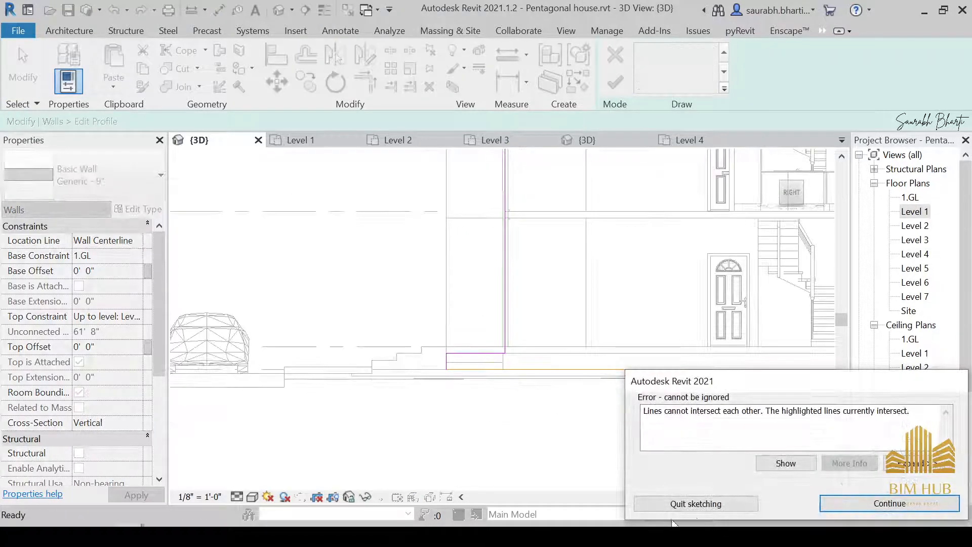
pyautogui.press('Return')
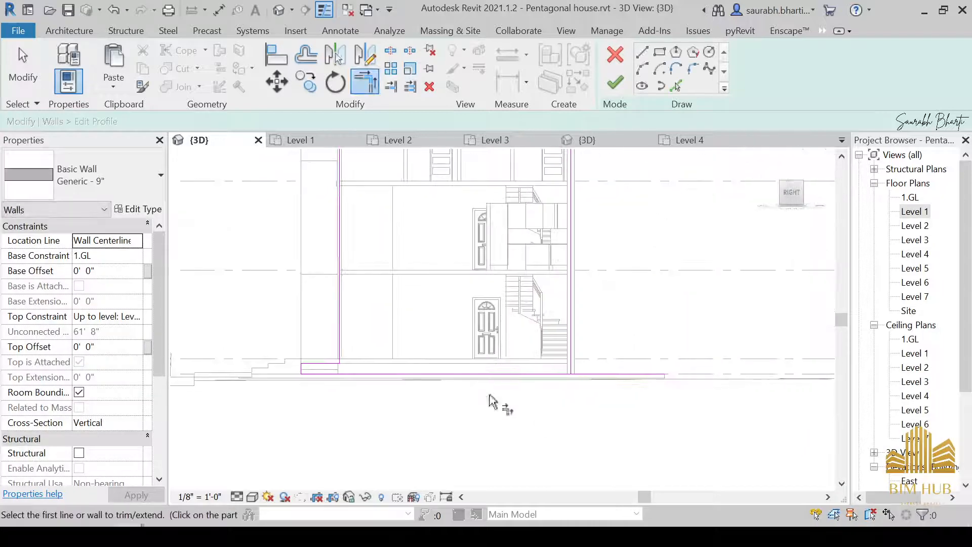
# Step: Trim the picked ground line to the wall's rear profile line and try to finish the profile
pyautogui.click(530, 363)
pyautogui.click(545, 353)
pyautogui.scroll(-2, 548, 395)
pyautogui.moveTo(548, 395); pyautogui.dragTo(610, 429, button='middle')
pyautogui.click(615, 82)
pyautogui.press('Return')
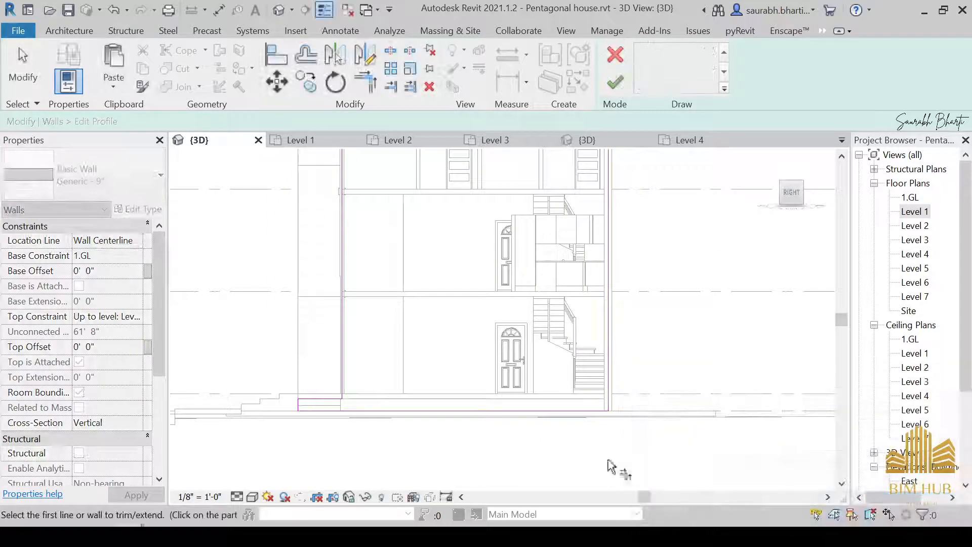
pyautogui.press('Escape')
pyautogui.press('Escape')
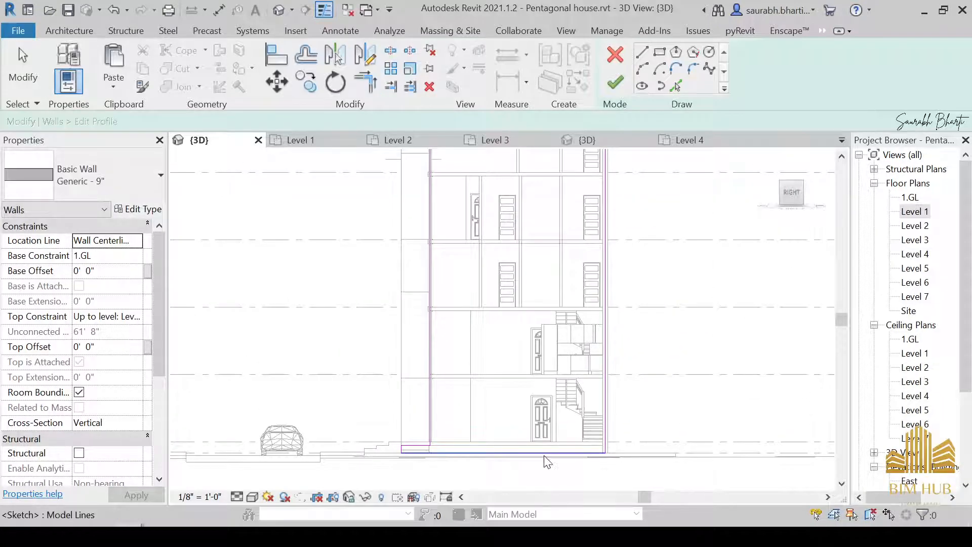
# Step: Delete the duplicate ground line, extend the wall's original base line to the entrance slab's front corner, and finish the profile
pyautogui.click(546, 450)
pyautogui.click(538, 477)
pyautogui.scroll(2, 538, 477)
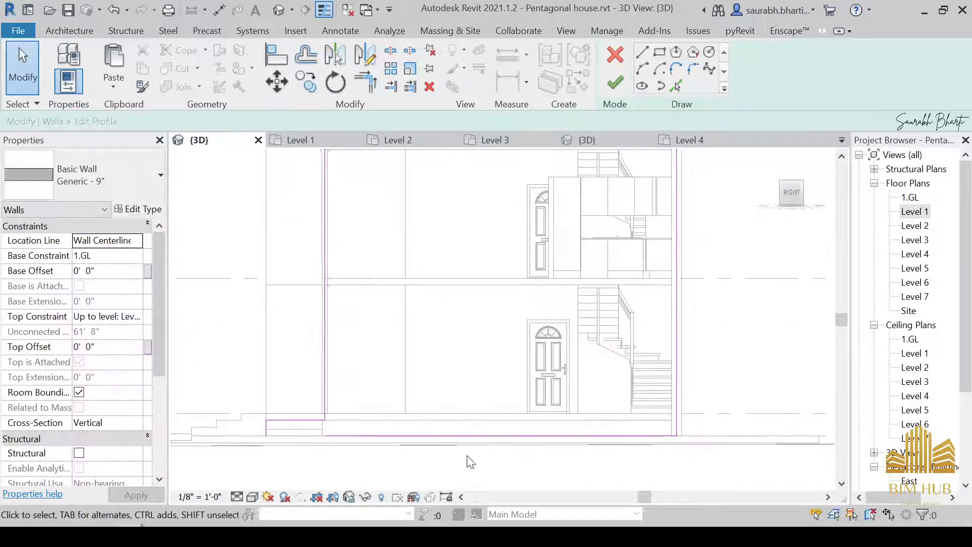
pyautogui.click(349, 436)
pyautogui.scroll(3, 304, 458)
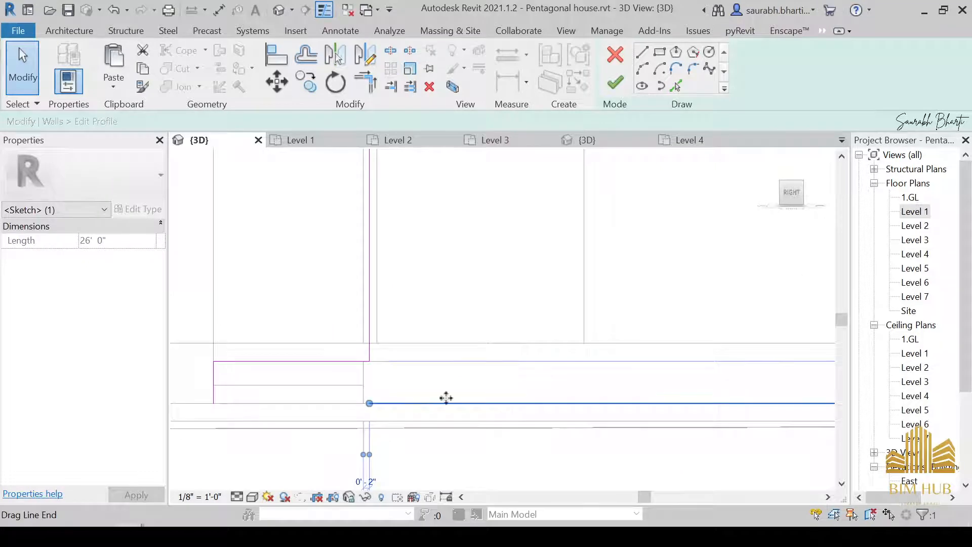
pyautogui.moveTo(374, 410); pyautogui.dragTo(213, 402)
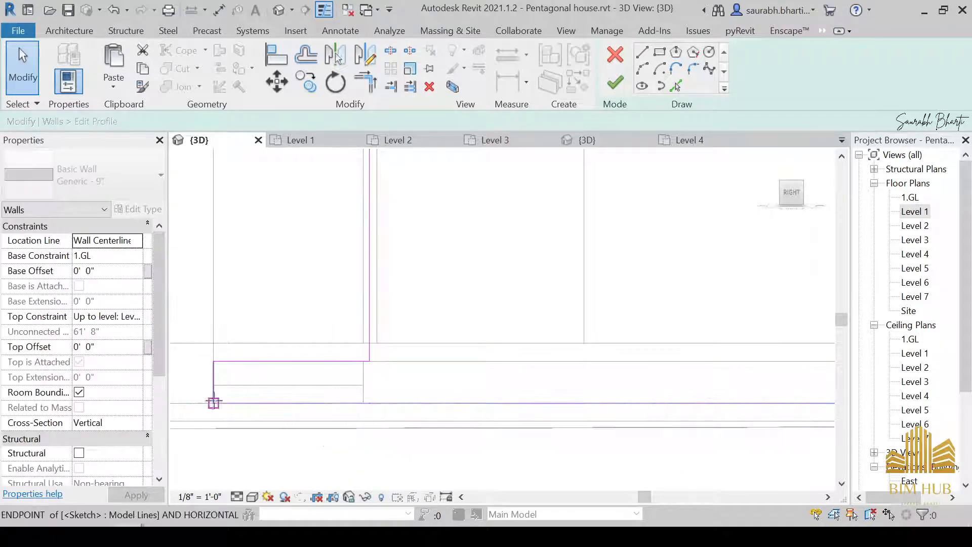
pyautogui.scroll(-2, 286, 397)
pyautogui.scroll(-2, 477, 325)
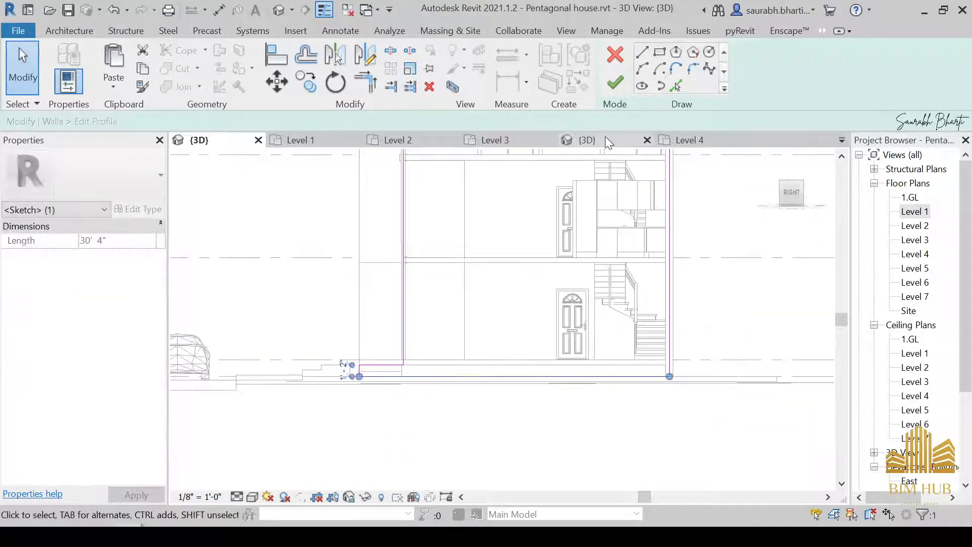
pyautogui.click(616, 82)
# Step: Select the opposite side wall and start editing its profile from the left view
pyautogui.moveTo(520, 347)
pyautogui.keyDown('shift'); pyautogui.mouseDown(button='middle')
pyautogui.moveTo(527, 397)
pyautogui.moveTo(504, 341)
pyautogui.mouseUp(button='middle'); pyautogui.keyUp('shift')
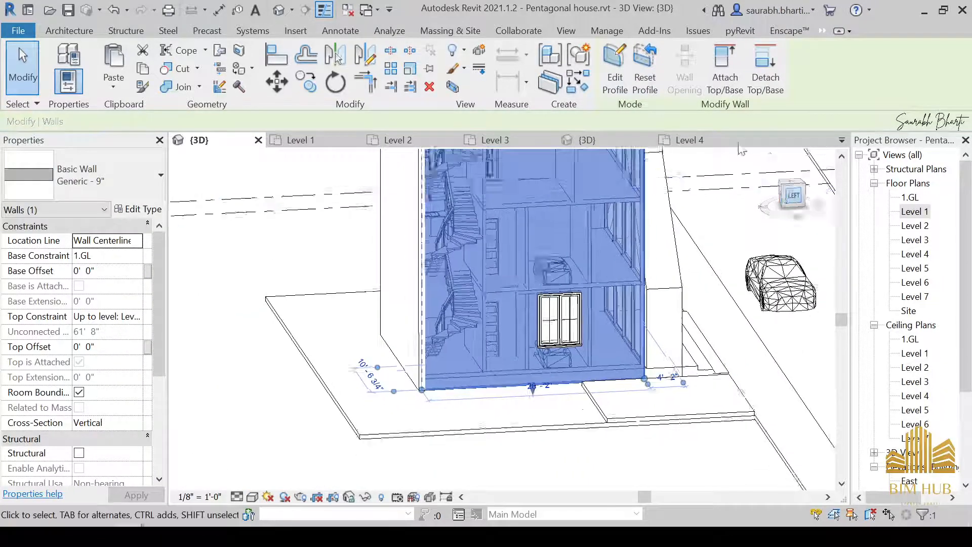
pyautogui.click(793, 195)
pyautogui.click(614, 65)
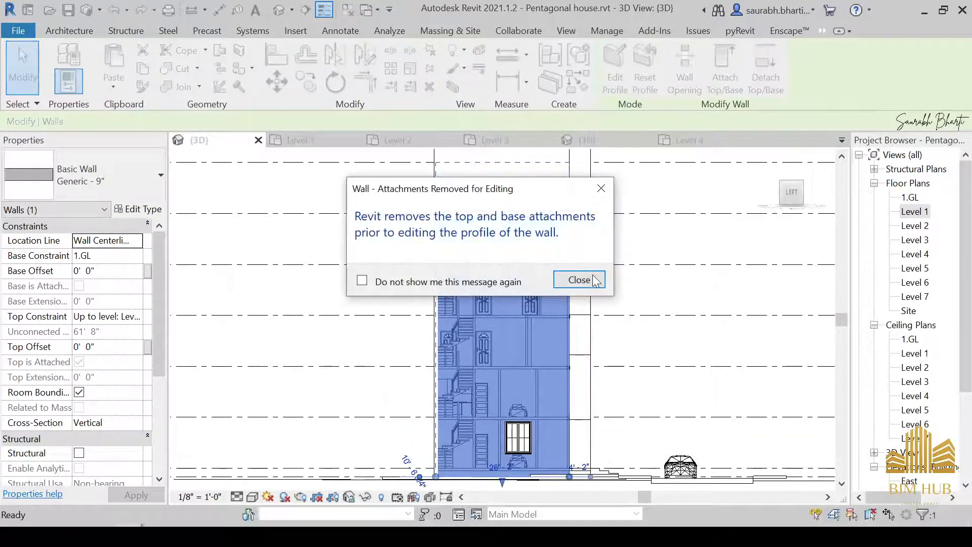
pyautogui.click(592, 279)
pyautogui.scroll(6, 566, 339)
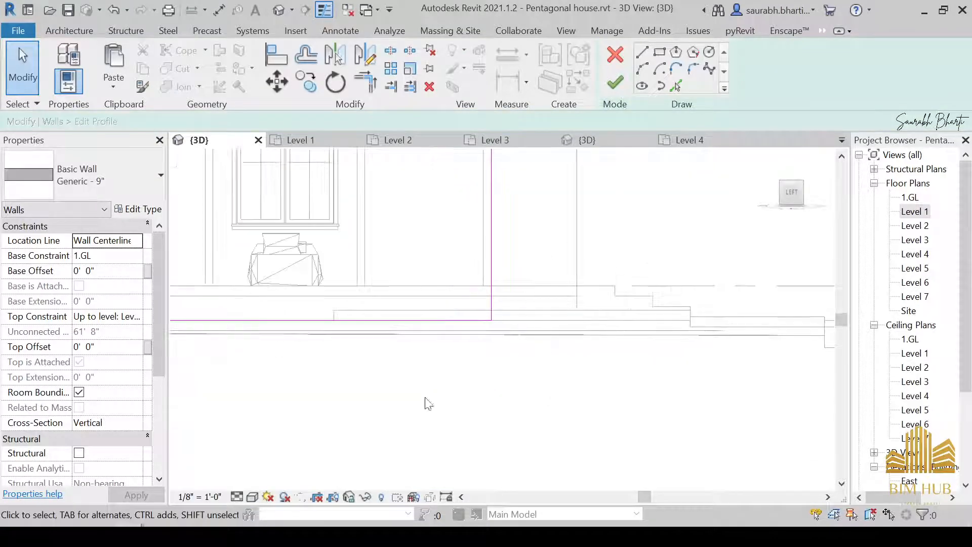
pyautogui.scroll(-3, 516, 326)
pyautogui.keyDown('shift'); pyautogui.moveTo(516, 325); pyautogui.dragTo(527, 385, button='middle'); pyautogui.keyUp('shift')
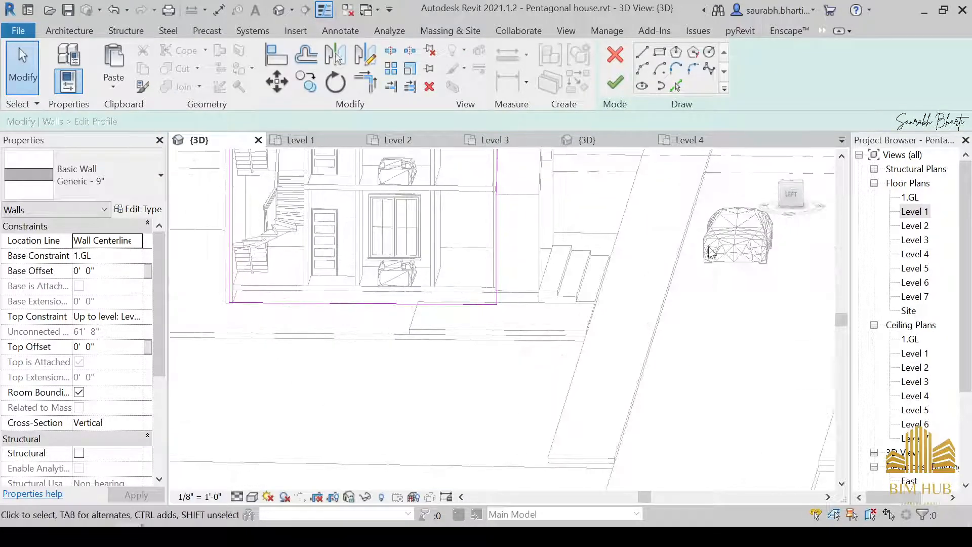
pyautogui.click(787, 209)
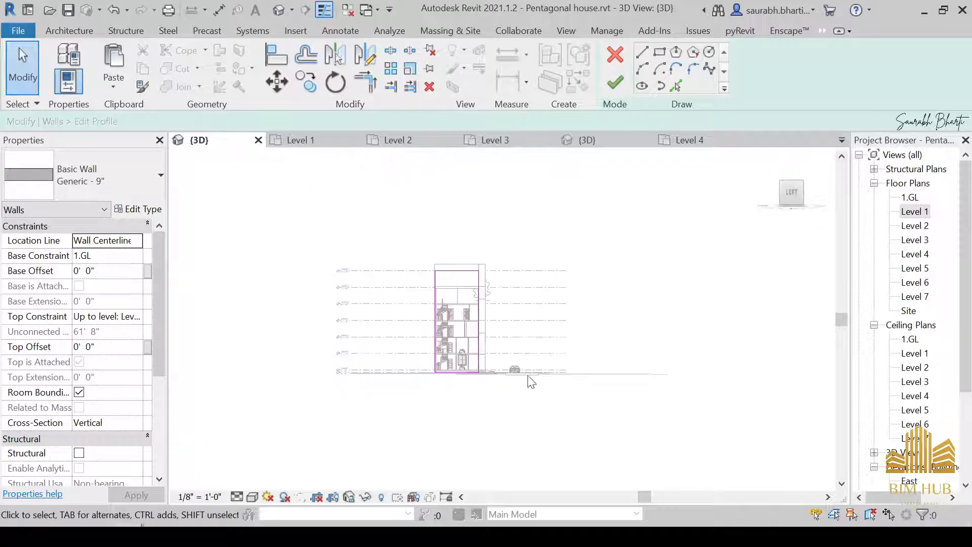
pyautogui.scroll(5, 516, 373)
pyautogui.moveTo(403, 405)
pyautogui.mouseDown(button='middle')
pyautogui.moveTo(624, 384)
pyautogui.moveTo(510, 402)
pyautogui.mouseUp(button='middle')
pyautogui.scroll(3, 495, 303)
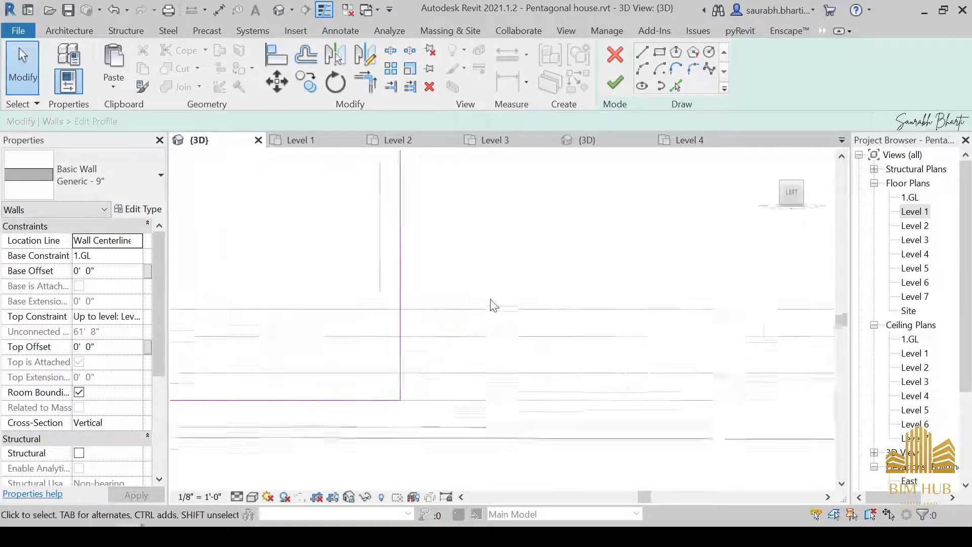
# Step: Draw profile lines from the wall's front line along the floor top to the slab's front edge, down 1'-8", and back to the wall's base corner
pyautogui.click(643, 52)
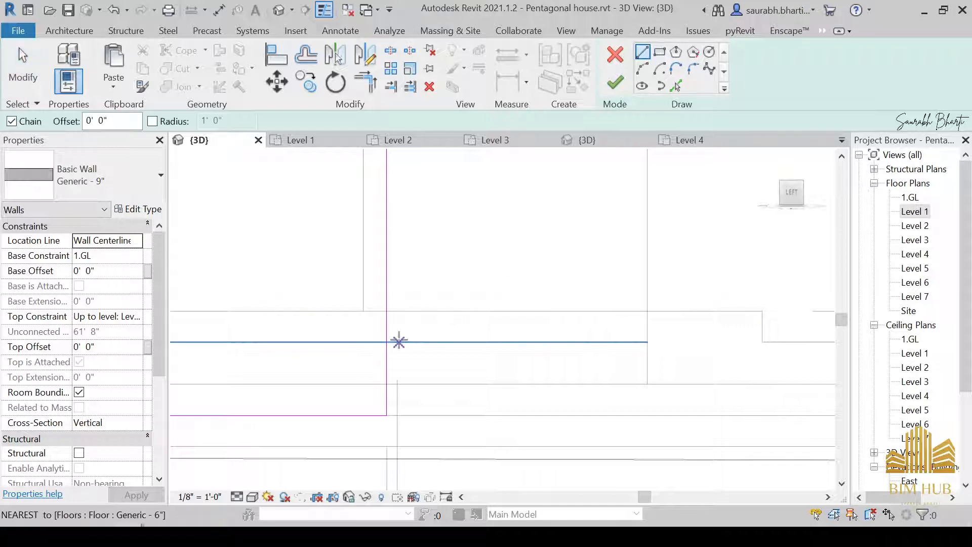
pyautogui.click(386, 342)
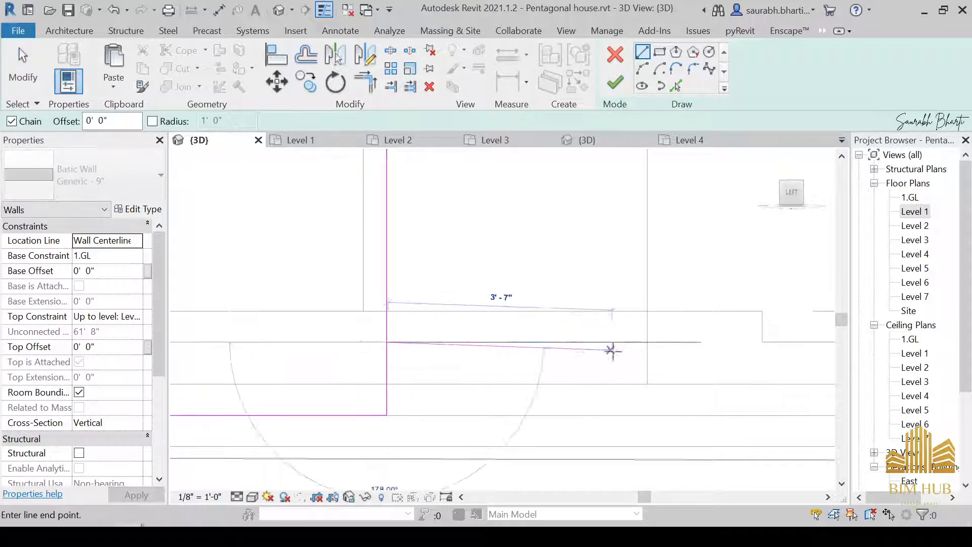
pyautogui.click(386, 310)
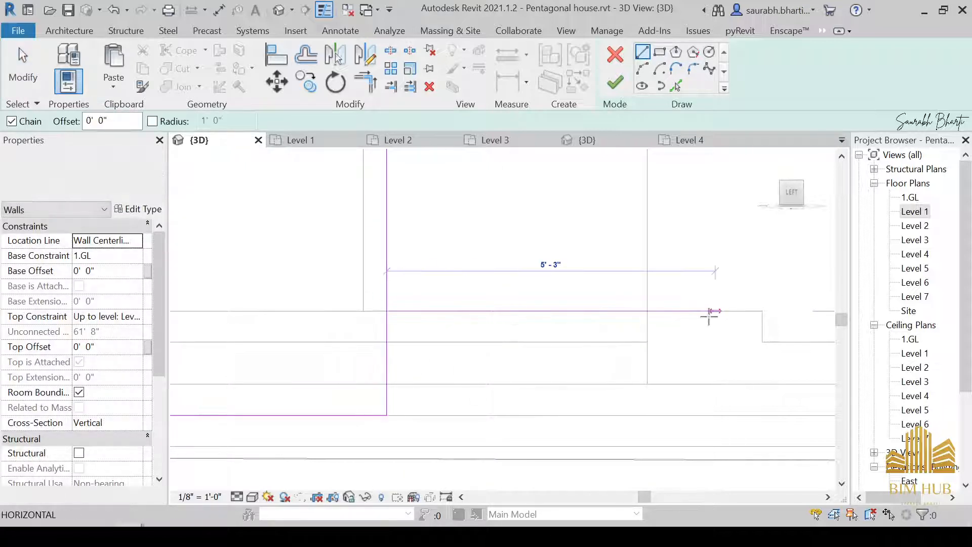
pyautogui.click(647, 311)
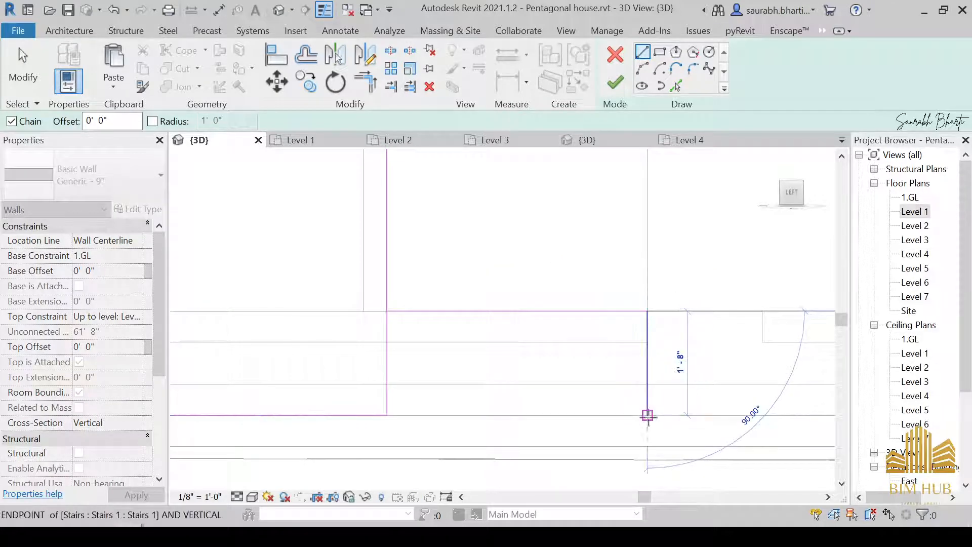
pyautogui.click(647, 415)
pyautogui.click(386, 415)
pyautogui.press('Escape')
pyautogui.press('Escape')
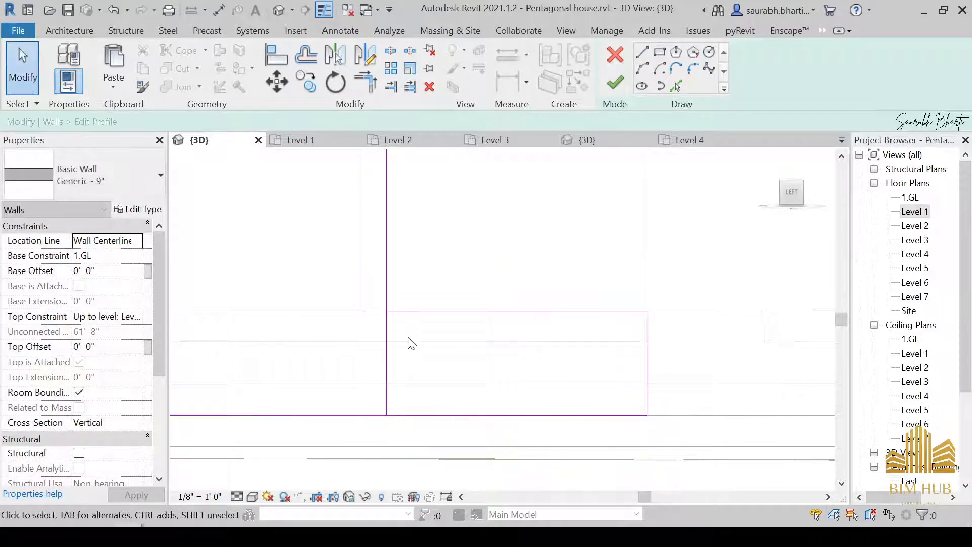
# Step: Trim the wall's front line to the floor-top line, and replace the short bottom segment by extending the base line to the slab's front edge
pyautogui.press('t')
pyautogui.press('r')
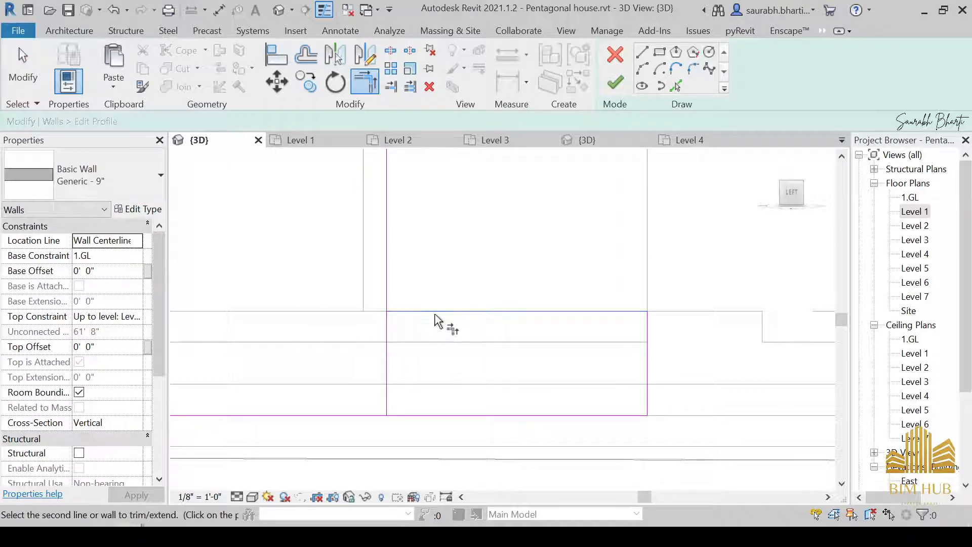
pyautogui.scroll(-5, 411, 320)
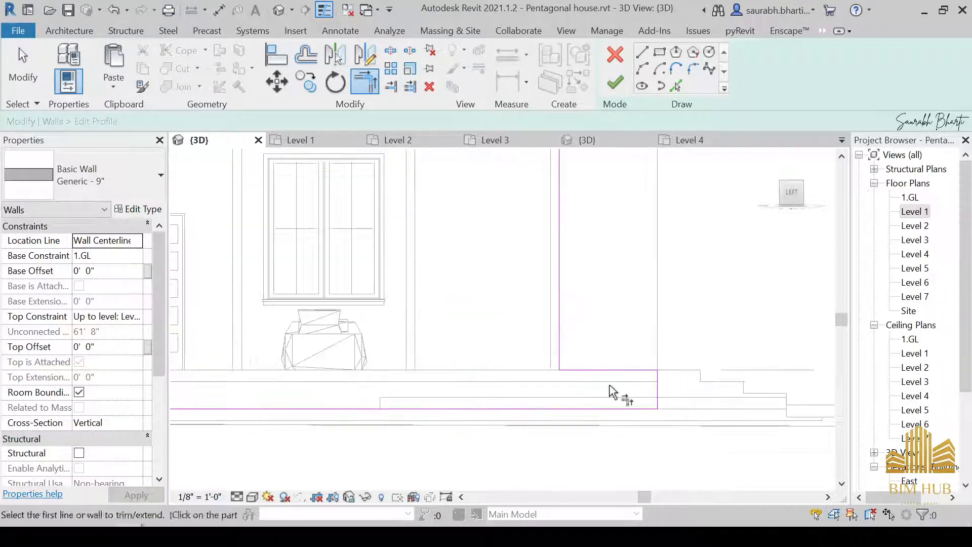
pyautogui.scroll(2, 614, 404)
pyautogui.press('Escape')
pyautogui.click(613, 395)
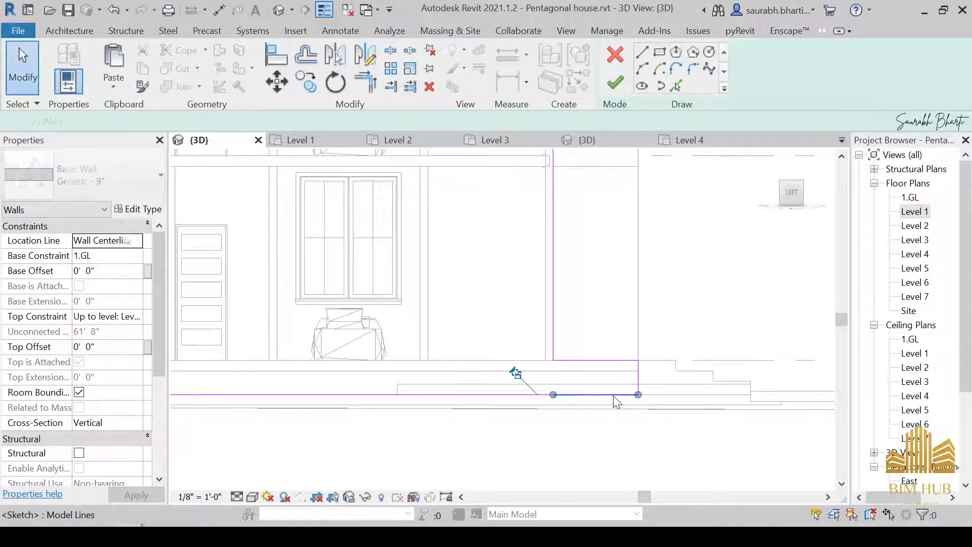
pyautogui.press('Delete')
pyautogui.scroll(-1, 603, 407)
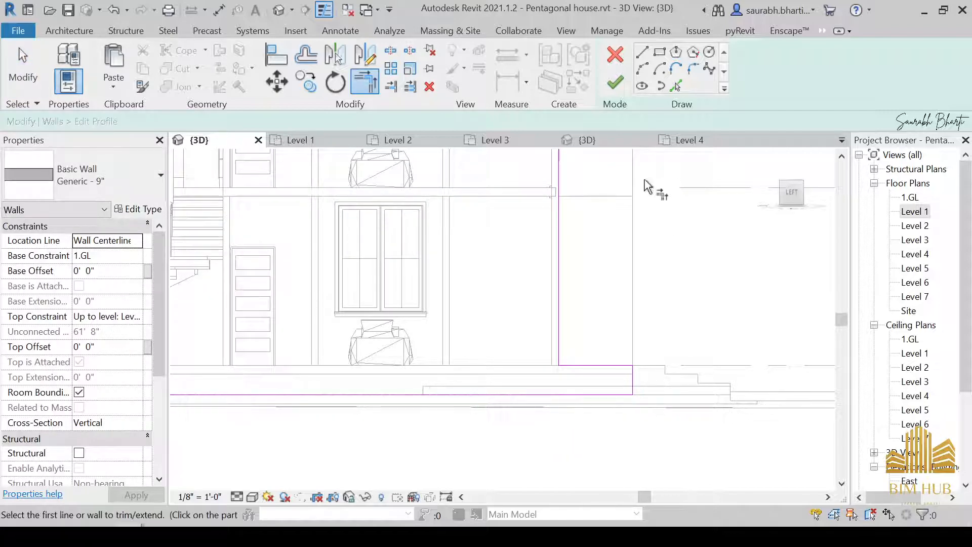
# Step: Finish the profile edit of the second side wall and return to a perspective of the house front
pyautogui.click(627, 90)
pyautogui.scroll(-2, 629, 271)
pyautogui.moveTo(644, 306)
pyautogui.keyDown('shift'); pyautogui.mouseDown(button='middle')
pyautogui.moveTo(636, 394)
pyautogui.moveTo(597, 464)
pyautogui.moveTo(754, 473)
pyautogui.moveTo(684, 379)
pyautogui.moveTo(506, 379)
pyautogui.moveTo(577, 442)
pyautogui.mouseUp(button='middle'); pyautogui.keyUp('shift')
pyautogui.scroll(3, 636, 395)
pyautogui.press('Escape')
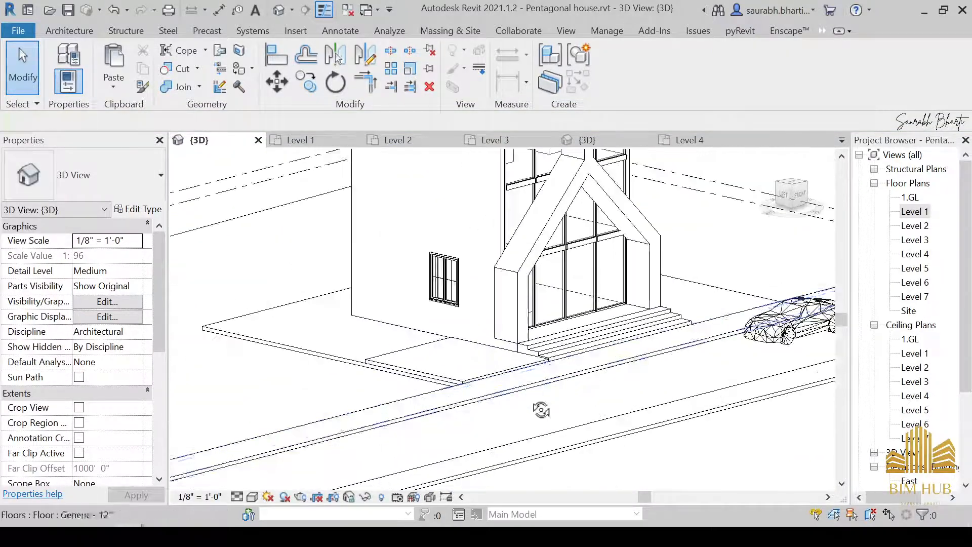
# Step: Set the 3D view's visual style to Shaded
pyautogui.click(254, 498)
pyautogui.click(256, 481)
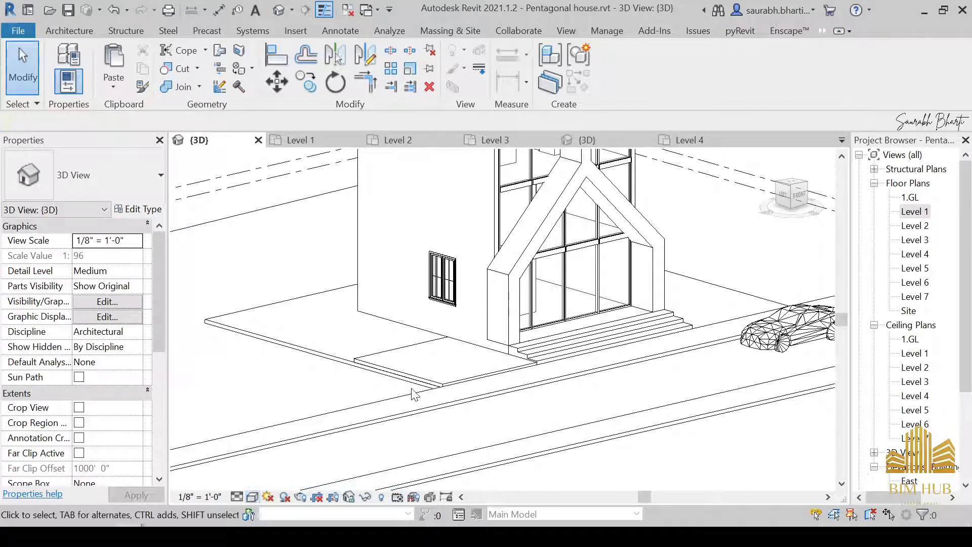
pyautogui.keyDown('shift'); pyautogui.moveTo(256, 481); pyautogui.dragTo(448, 408, button='middle'); pyautogui.keyUp('shift')
pyautogui.click(253, 496)
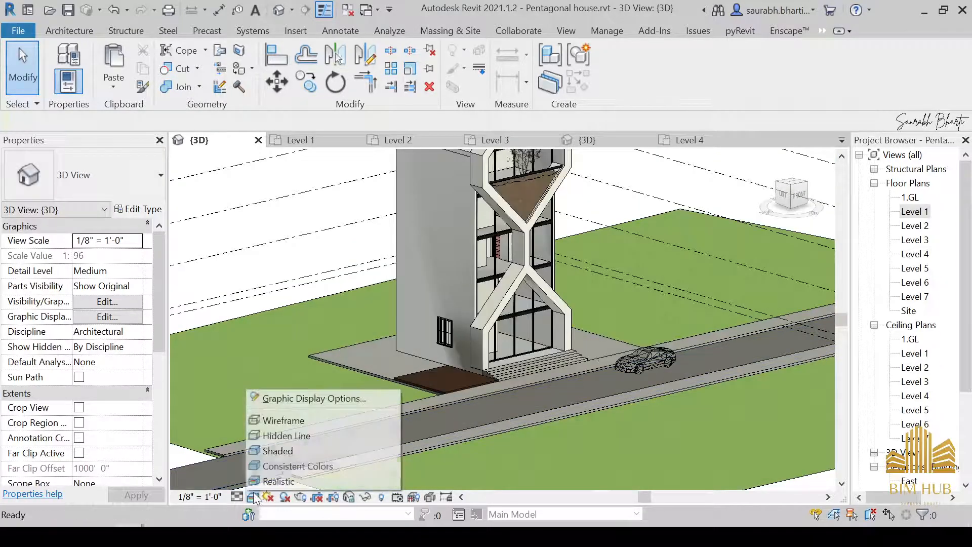
pyautogui.click(270, 454)
pyautogui.moveTo(412, 414)
pyautogui.keyDown('shift'); pyautogui.mouseDown(button='middle')
pyautogui.moveTo(468, 461)
pyautogui.moveTo(528, 365)
pyautogui.mouseUp(button='middle'); pyautogui.keyUp('shift')
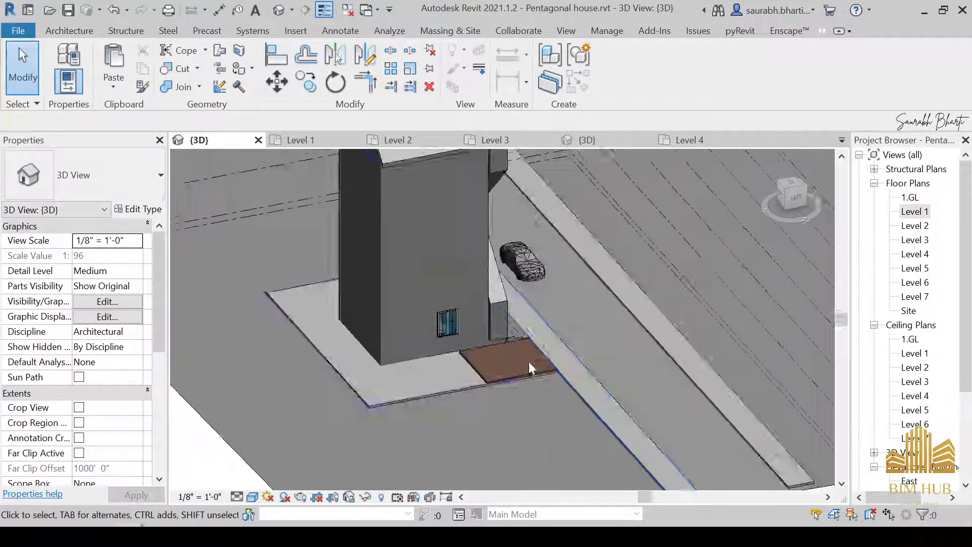
# Step: Select the brown topography bed beside the entrance steps and slightly adjust its edge
pyautogui.scroll(3, 528, 362)
pyautogui.keyDown('shift'); pyautogui.moveTo(466, 396); pyautogui.dragTo(665, 288, button='middle'); pyautogui.keyUp('shift')
pyautogui.click(430, 372)
pyautogui.scroll(2, 430, 356)
pyautogui.moveTo(414, 328); pyautogui.dragTo(406, 324)
pyautogui.click(583, 250)
pyautogui.keyDown('shift'); pyautogui.moveTo(583, 250); pyautogui.dragTo(537, 280, button='middle'); pyautogui.keyUp('shift')
pyautogui.scroll(-3, 544, 291)
pyautogui.keyDown('shift'); pyautogui.moveTo(594, 390); pyautogui.dragTo(273, 276, button='middle'); pyautogui.keyUp('shift')
pyautogui.scroll(3, 264, 272)
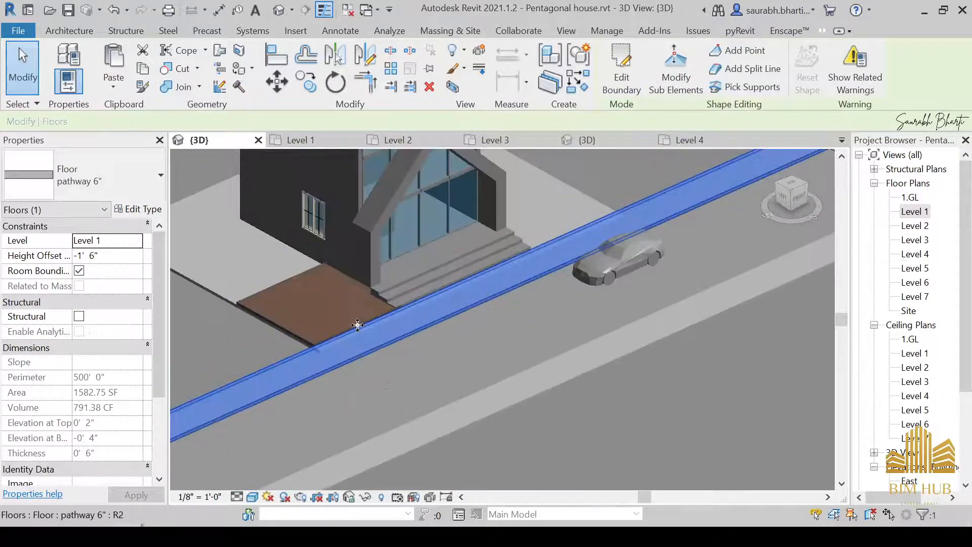
# Step: Stretch the outer edge of the brown topography bed away from the house to widen it
pyautogui.click(346, 322)
pyautogui.press('Escape')
pyautogui.click(300, 333)
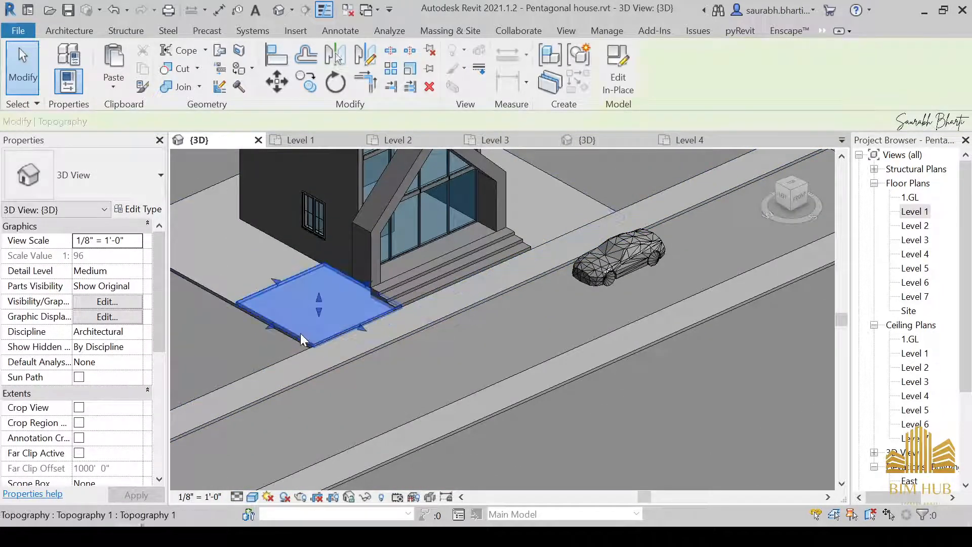
pyautogui.moveTo(269, 326); pyautogui.dragTo(217, 349)
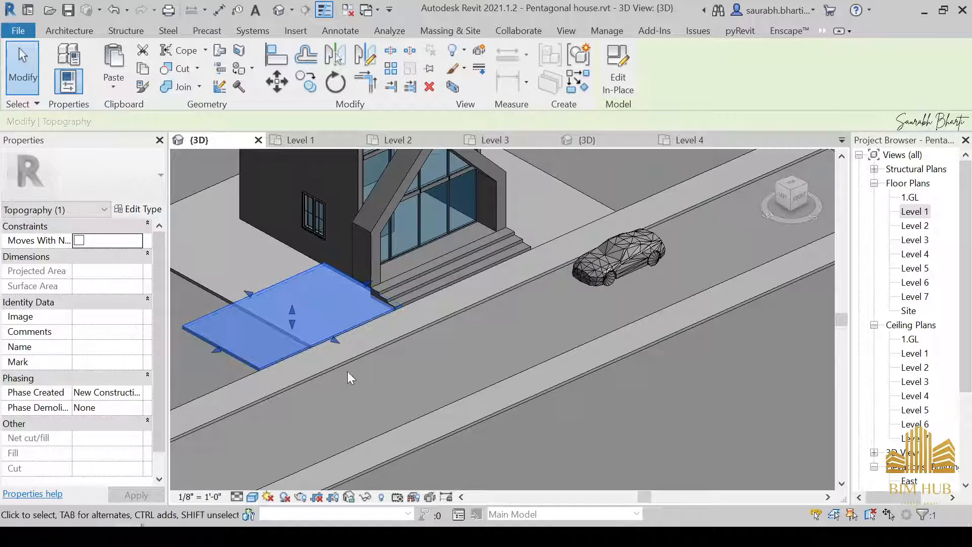
pyautogui.press('Escape')
pyautogui.scroll(-2, 354, 378)
pyautogui.keyDown('shift'); pyautogui.moveTo(354, 377); pyautogui.dragTo(540, 401, button='middle'); pyautogui.keyUp('shift')
pyautogui.scroll(2, 540, 401)
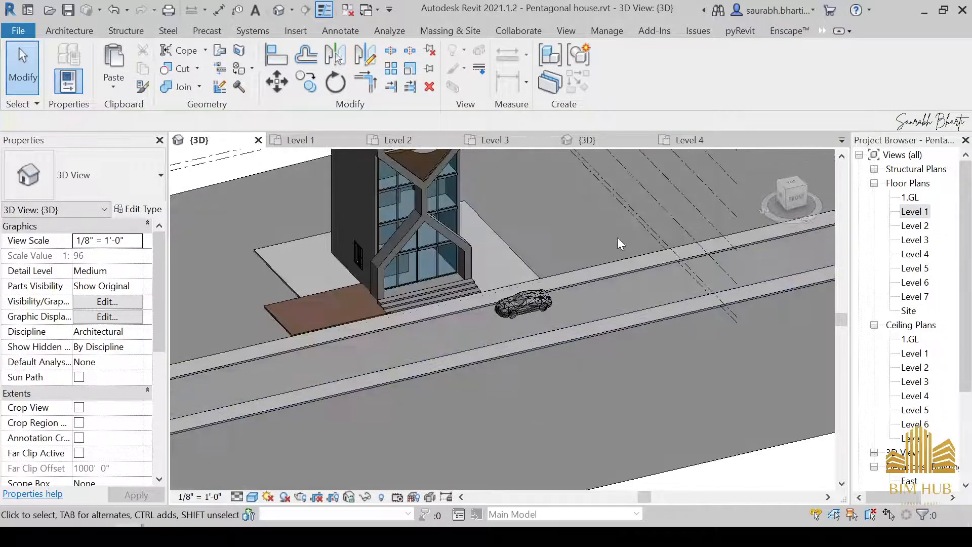
# Step: Select the brown topography bed and look for it in the Level 1 and 1.GL floor plans
pyautogui.keyDown('shift'); pyautogui.moveTo(617, 243); pyautogui.dragTo(347, 305, button='middle'); pyautogui.keyUp('shift')
pyautogui.click(350, 293)
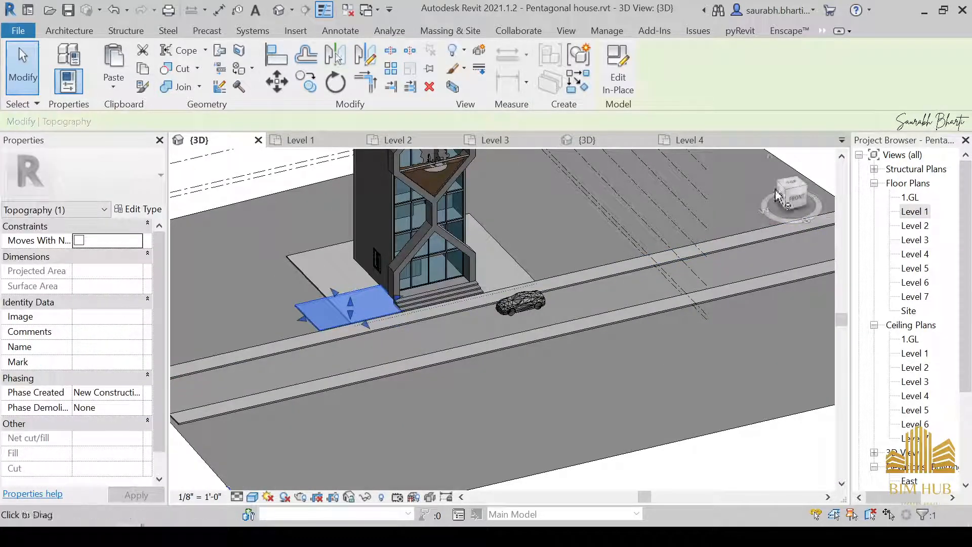
pyautogui.doubleClick(914, 211)
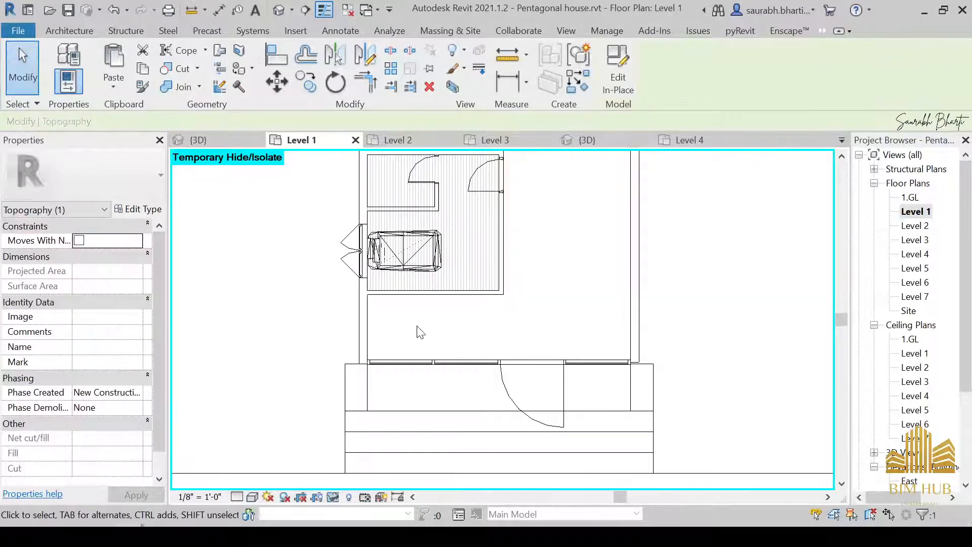
pyautogui.scroll(-6, 420, 332)
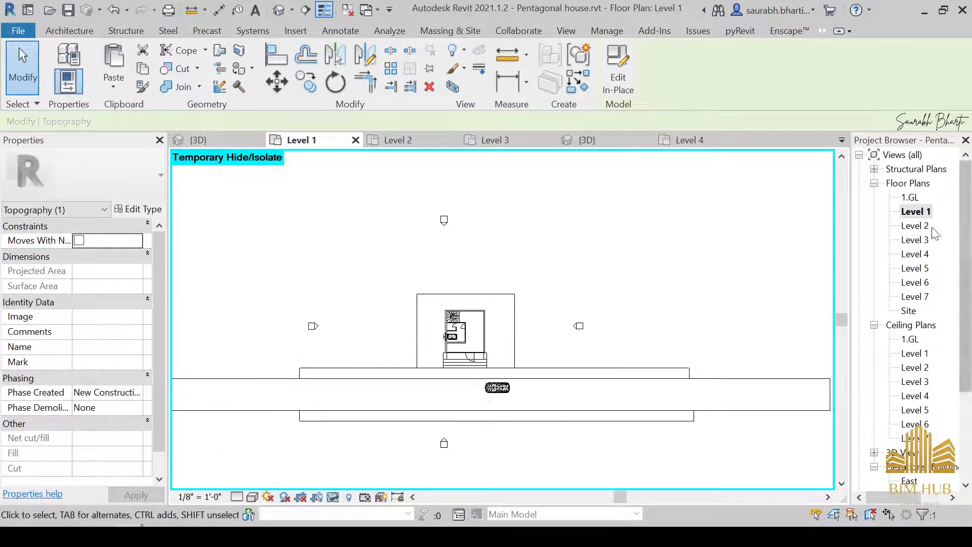
pyautogui.doubleClick(914, 197)
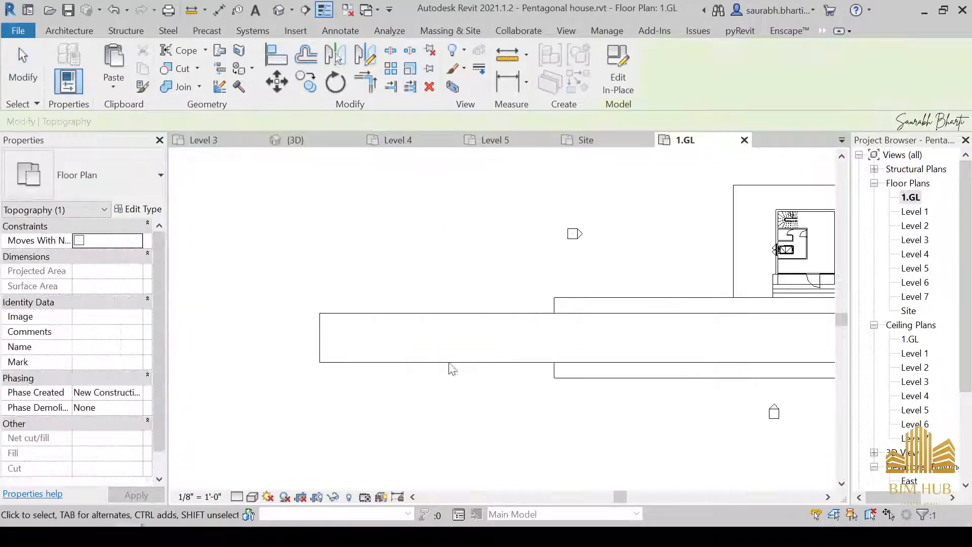
pyautogui.doubleClick(915, 211)
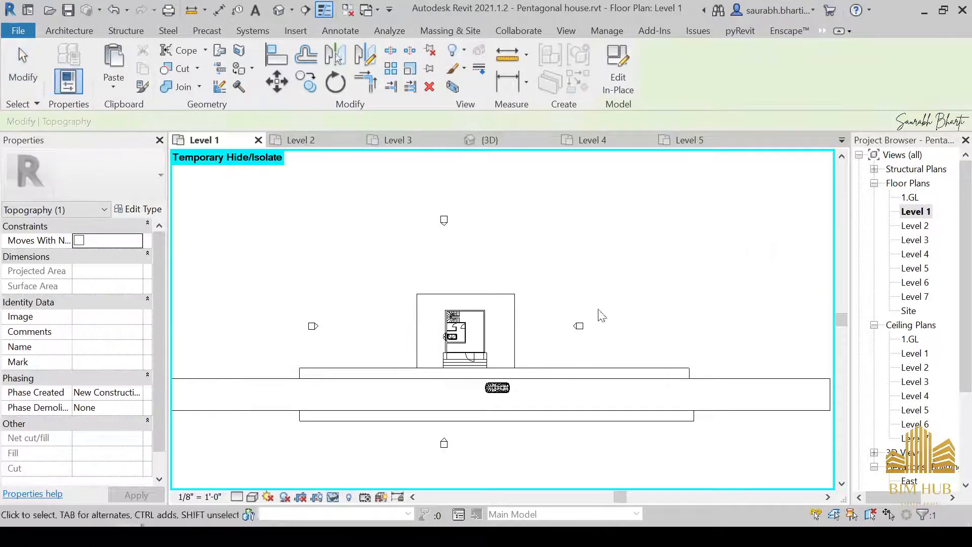
pyautogui.scroll(-2, 599, 314)
pyautogui.scroll(5, 232, 310)
pyautogui.scroll(-1, 176, 363)
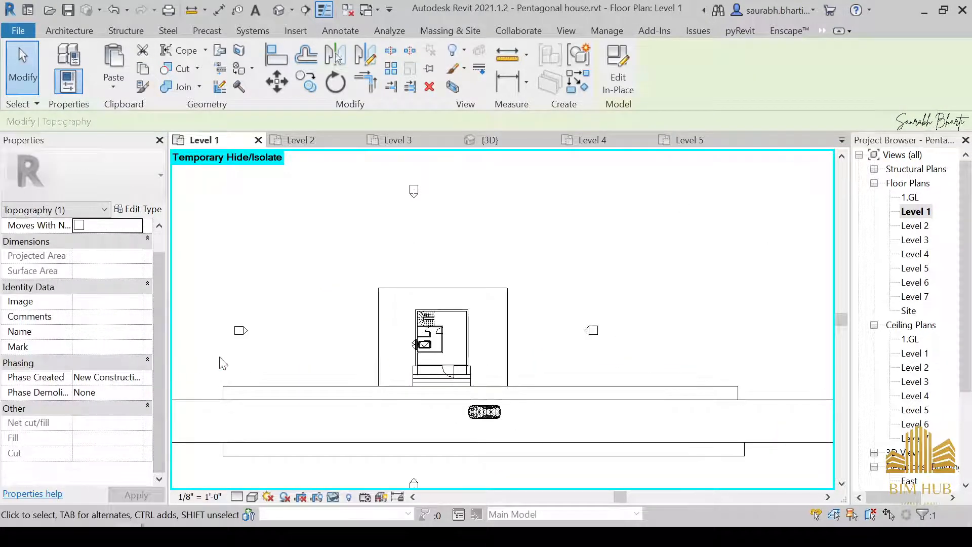
# Step: Try to copy the brown topography bed to the opposite side of the entrance steps from the front view
pyautogui.click(281, 8)
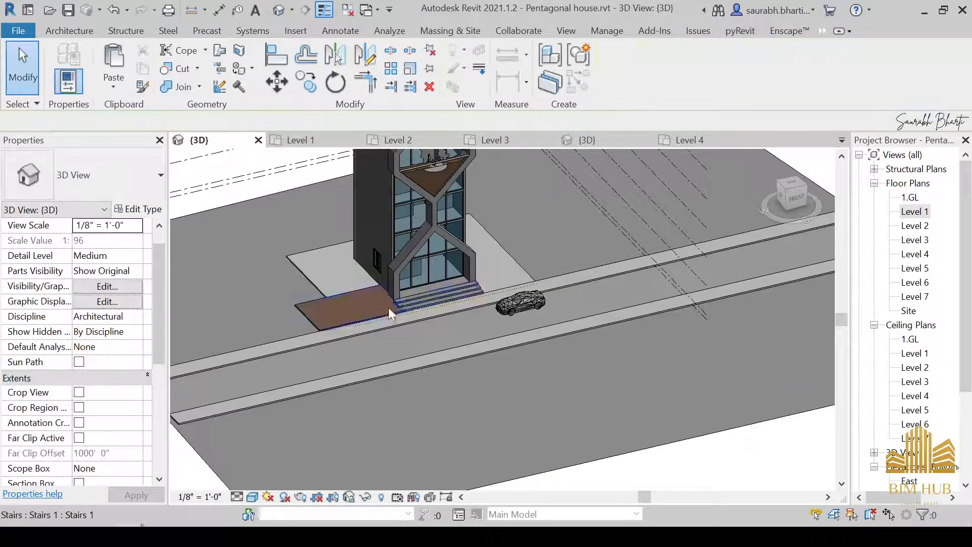
pyautogui.scroll(3, 387, 308)
pyautogui.moveTo(349, 277); pyautogui.dragTo(851, 203, button='middle')
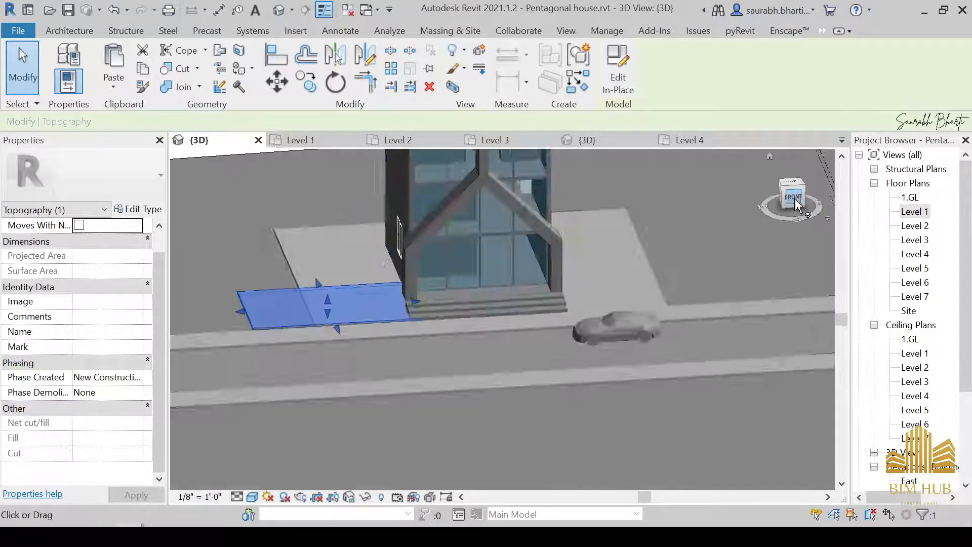
pyautogui.click(789, 200)
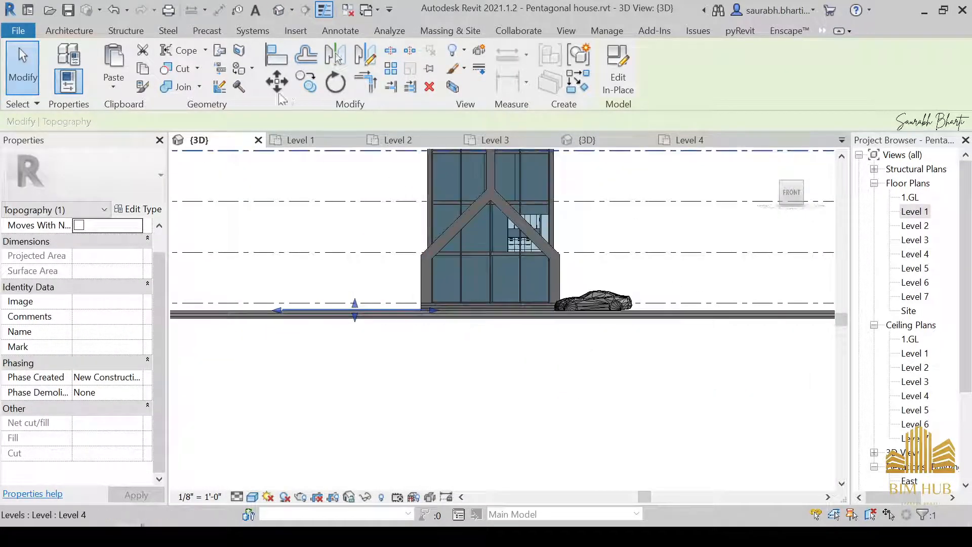
pyautogui.click(301, 84)
pyautogui.scroll(5, 430, 324)
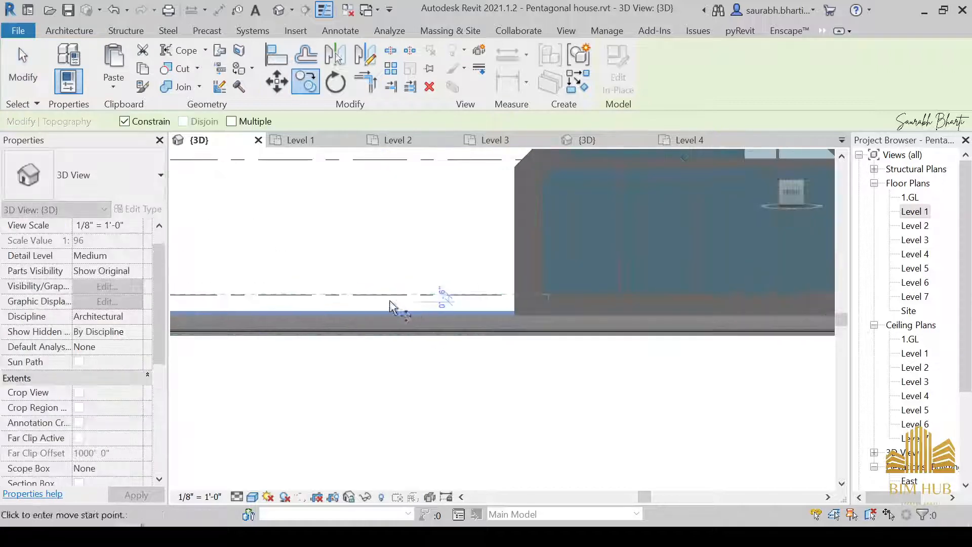
pyautogui.scroll(-1, 334, 319)
pyautogui.moveTo(334, 318); pyautogui.dragTo(408, 327, button='middle')
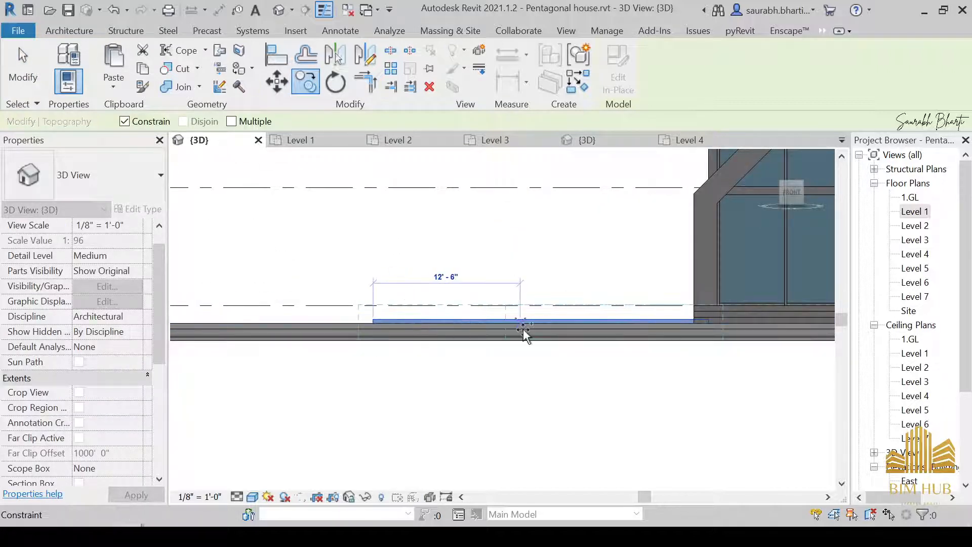
pyautogui.scroll(-3, 567, 342)
pyautogui.scroll(3, 590, 326)
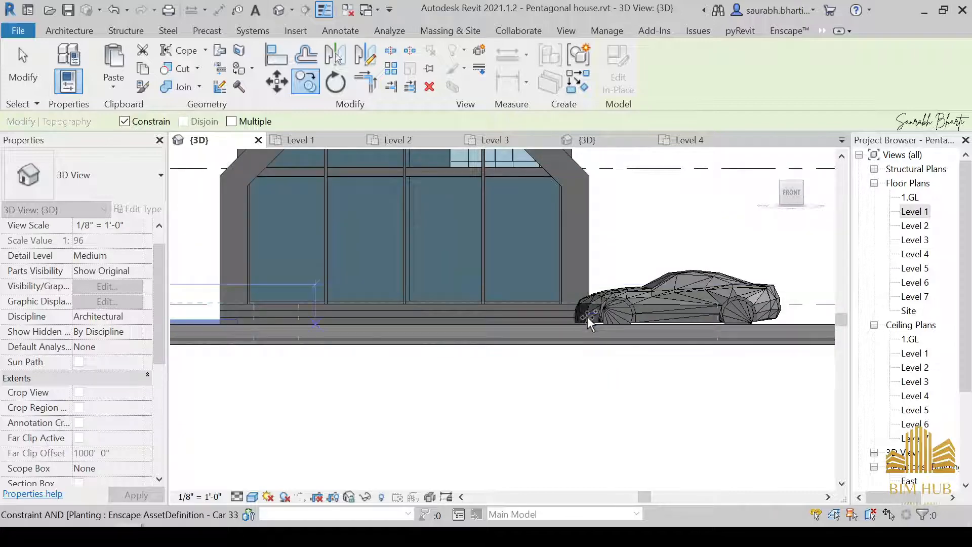
pyautogui.press('Escape')
pyautogui.moveTo(663, 317); pyautogui.dragTo(483, 317, button='middle')
pyautogui.press('Escape')
# Step: Temporarily hide the car in the 3D view and select the copied bed behind it
pyautogui.click(534, 286)
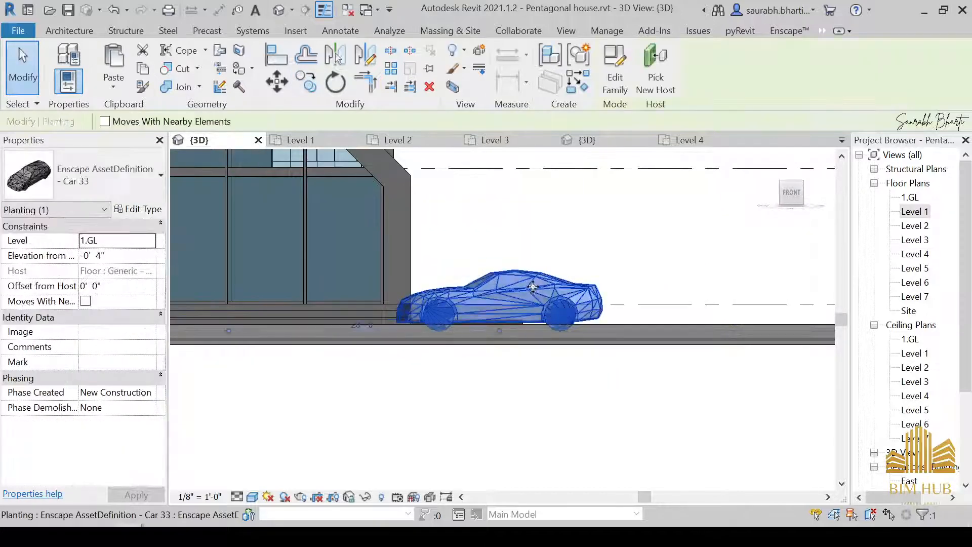
pyautogui.press('h')
pyautogui.press('h')
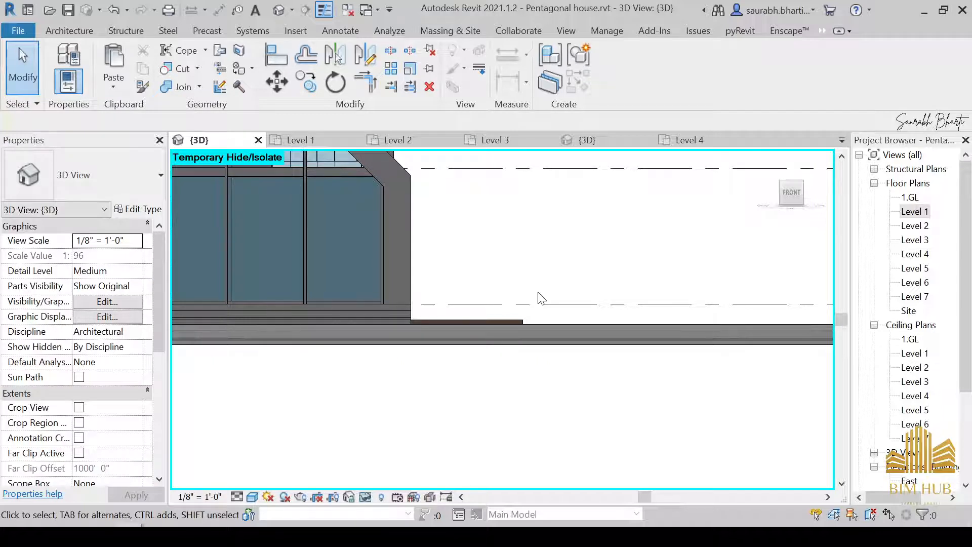
pyautogui.click(436, 316)
pyautogui.keyDown('shift'); pyautogui.moveTo(445, 314); pyautogui.dragTo(433, 411, button='middle'); pyautogui.keyUp('shift')
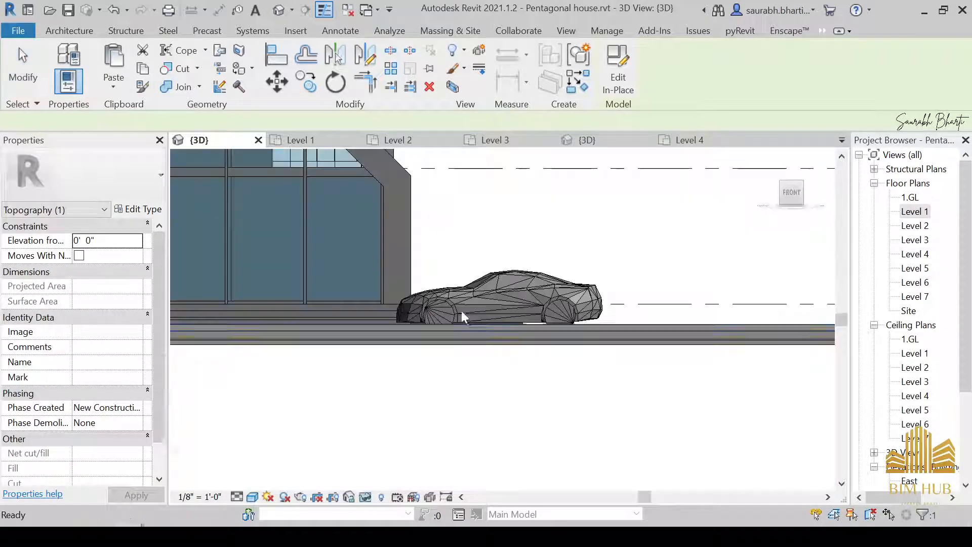
# Step: Remove the misplaced copy of the topography bed by the entrance steps
pyautogui.click(456, 436)
pyautogui.scroll(-5, 455, 436)
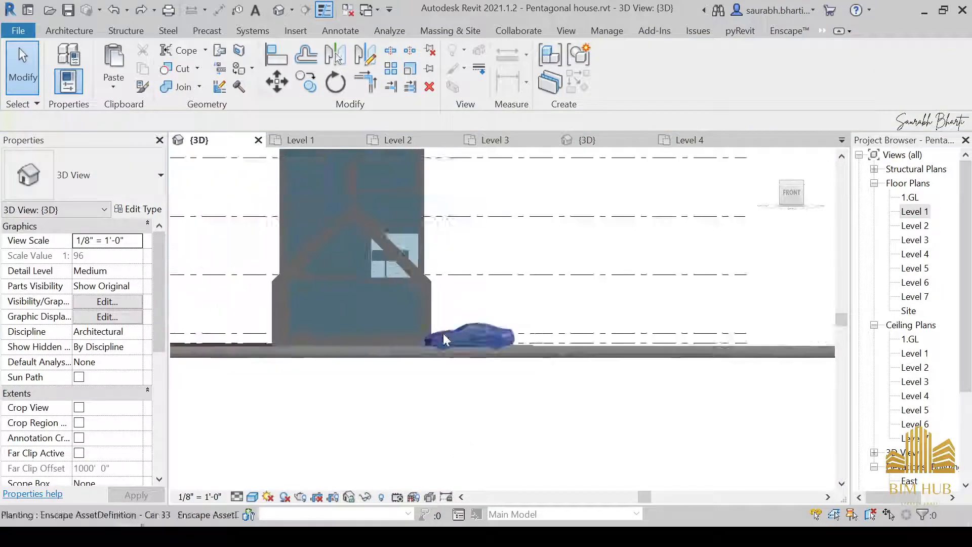
pyautogui.keyDown('shift'); pyautogui.moveTo(455, 435); pyautogui.dragTo(448, 364, button='middle'); pyautogui.keyUp('shift')
pyautogui.click(449, 364)
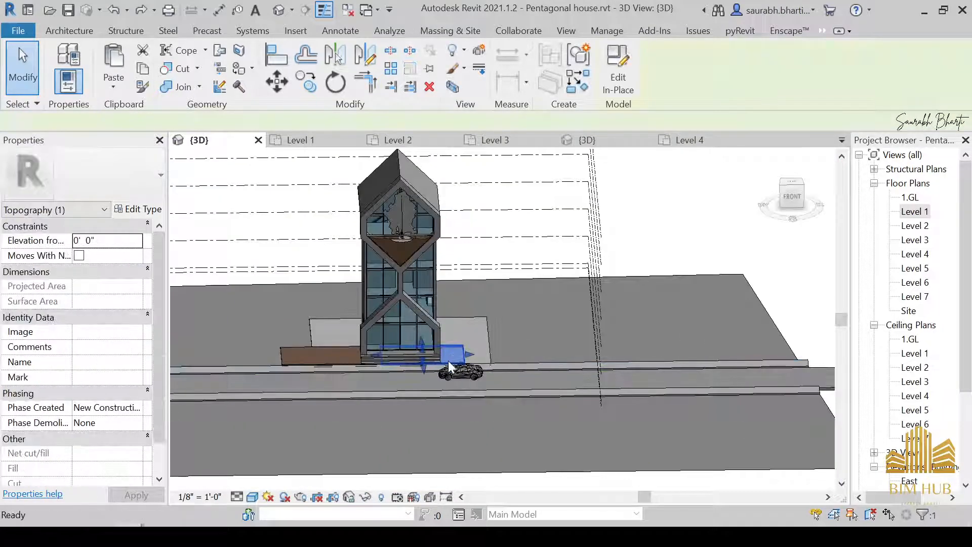
pyautogui.press('Escape')
# Step: Copy the brown topography bed along the pathway edge to the opposite side of the entrance steps, working from the top view
pyautogui.scroll(3, 438, 366)
pyautogui.click(294, 366)
pyautogui.keyDown('shift'); pyautogui.moveTo(293, 366); pyautogui.dragTo(304, 399, button='middle'); pyautogui.keyUp('shift')
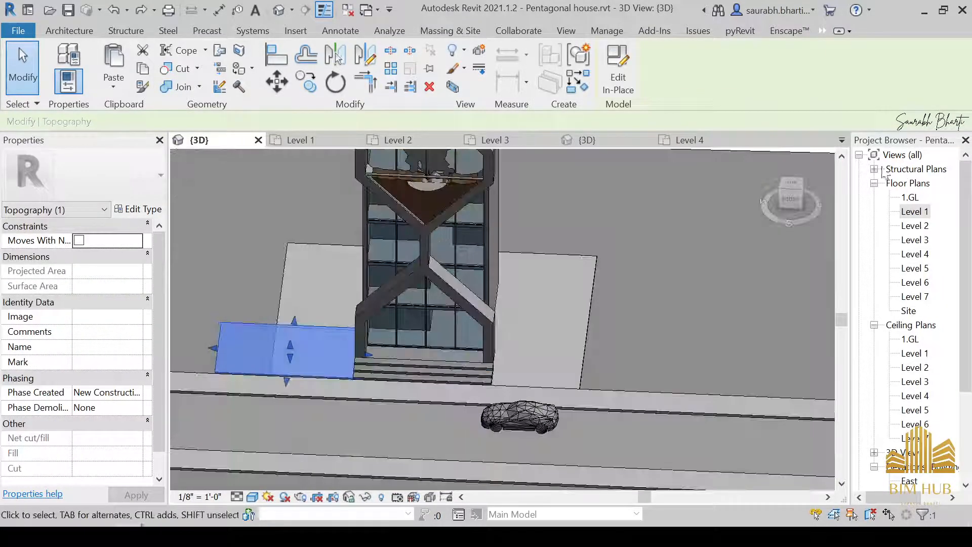
pyautogui.click(800, 187)
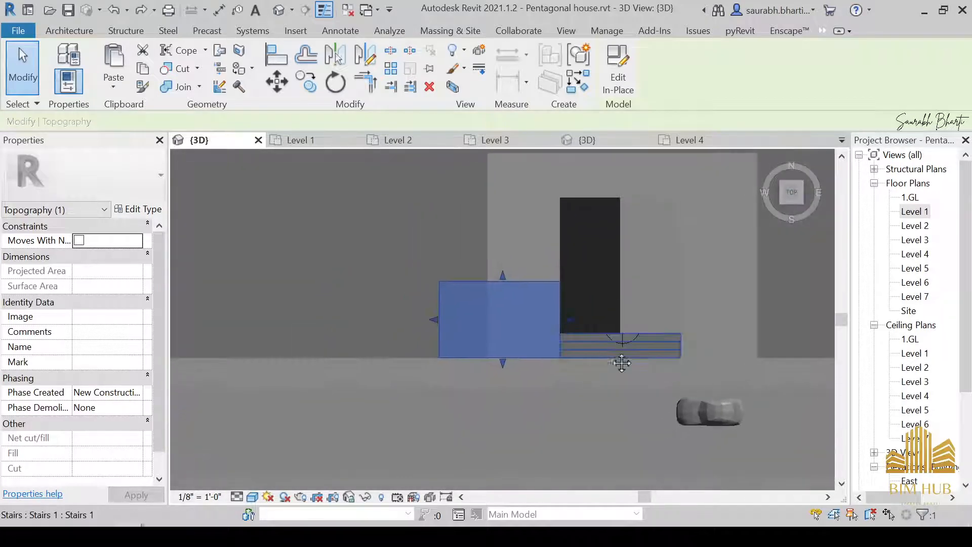
pyautogui.click(305, 81)
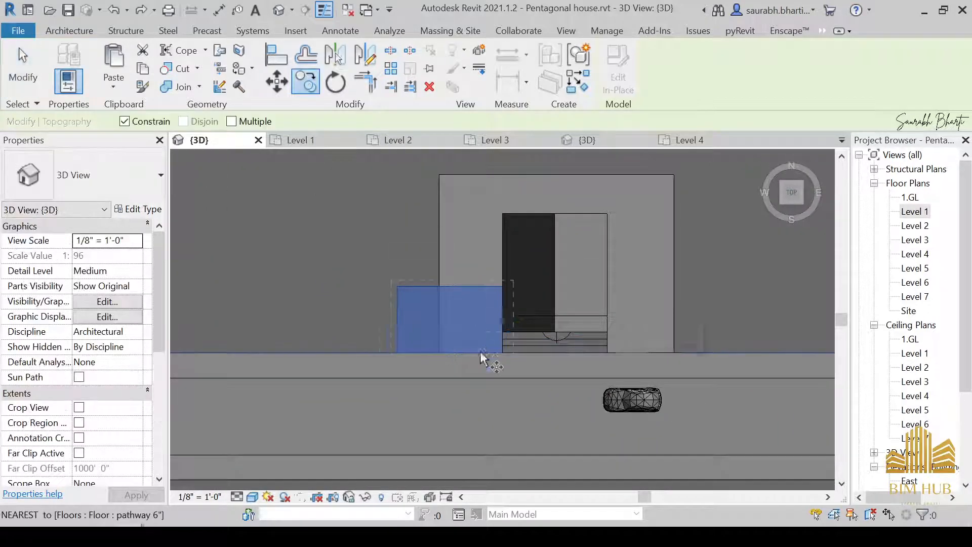
pyautogui.scroll(1, 483, 356)
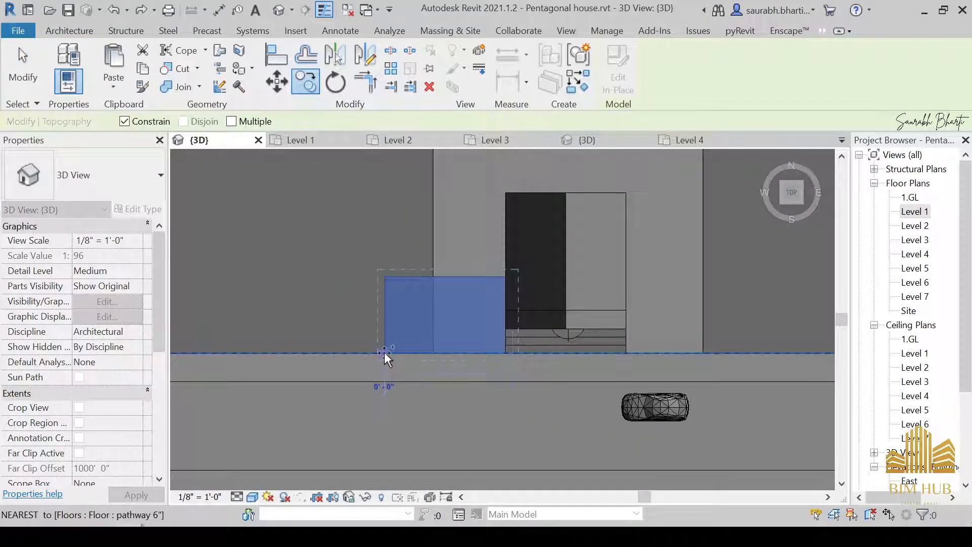
pyautogui.click(635, 352)
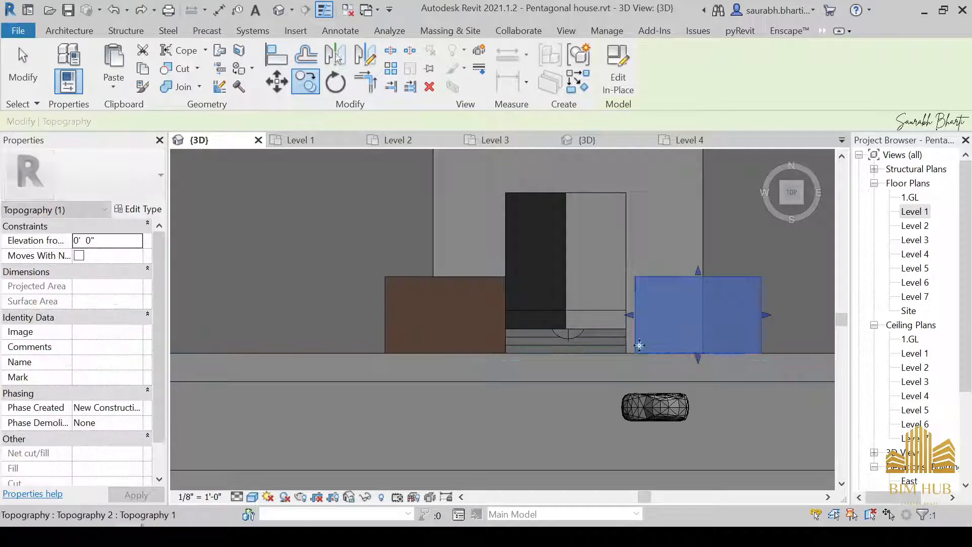
# Step: Stretch the copied bed's inner edge until it is flush with the side of the entrance steps
pyautogui.scroll(3, 611, 339)
pyautogui.moveTo(587, 305); pyautogui.dragTo(582, 307)
pyautogui.scroll(-3, 582, 308)
pyautogui.scroll(3, 729, 319)
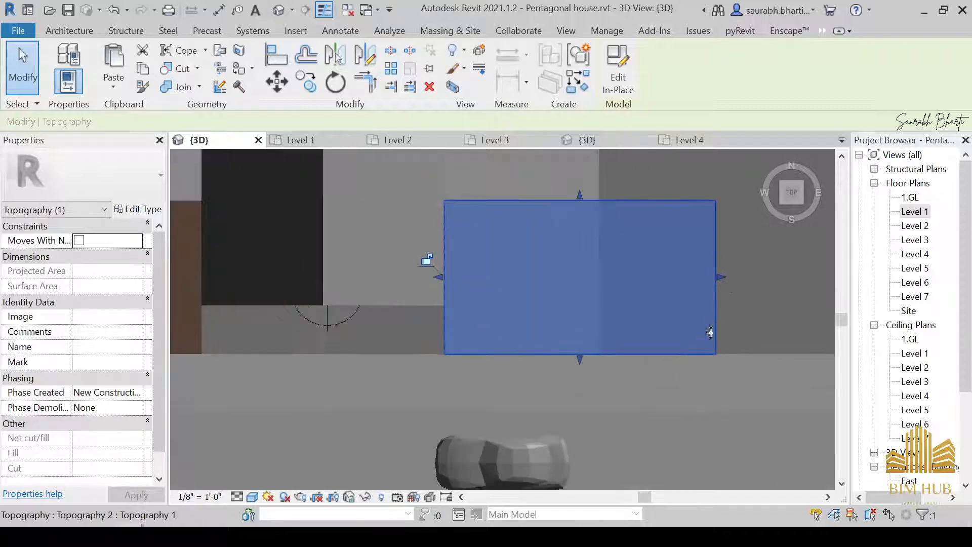
# Step: Narrow the copied bed to a slim strip beside the steps and pull its rear edge forward to the entrance slab's rear line
pyautogui.moveTo(728, 281); pyautogui.dragTo(493, 266)
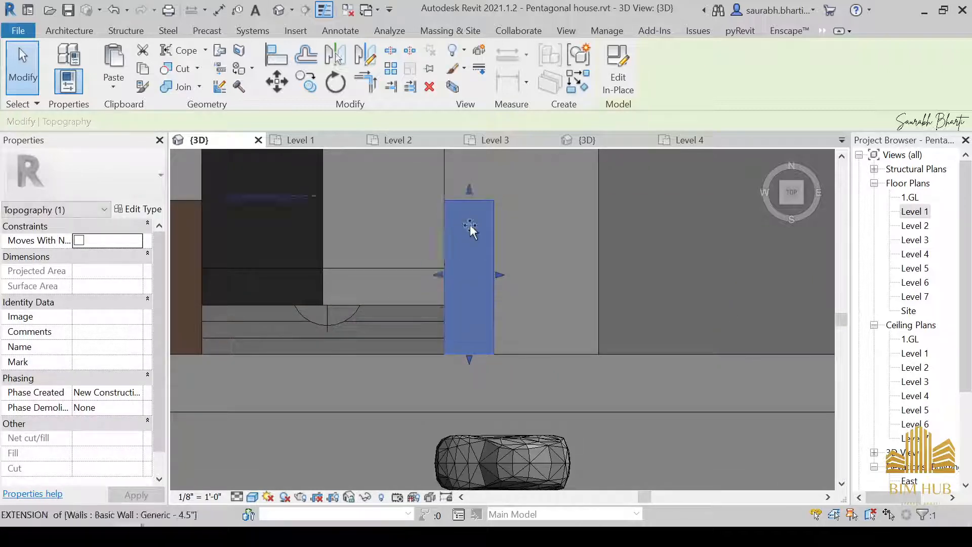
pyautogui.moveTo(469, 230); pyautogui.dragTo(469, 269)
pyautogui.press('Escape')
# Step: Shrink the original topography bed by pulling its rear edge toward the pathway and its outer edge slightly toward the house
pyautogui.moveTo(533, 320); pyautogui.dragTo(698, 306, button='middle')
pyautogui.scroll(-2, 673, 306)
pyautogui.scroll(-4, 435, 248)
pyautogui.click(509, 241)
pyautogui.scroll(6, 510, 242)
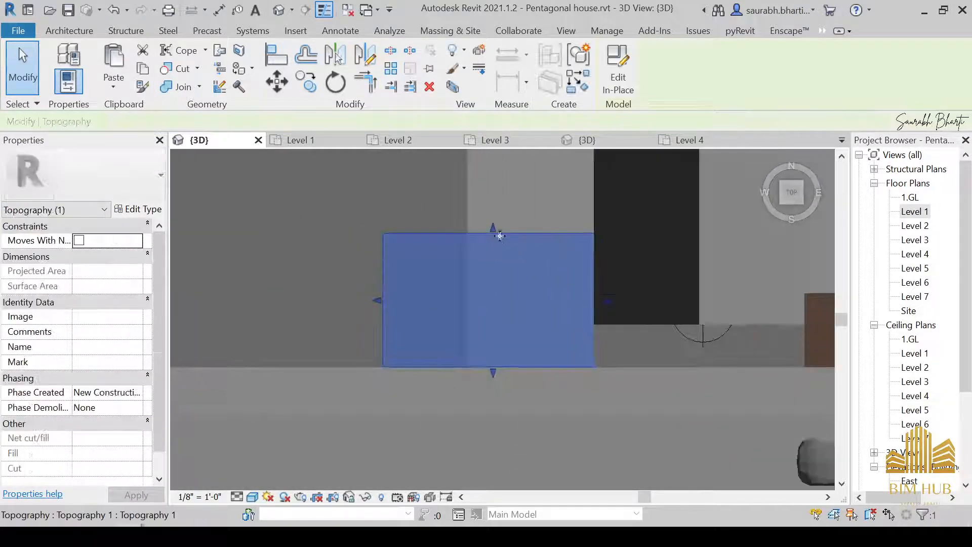
pyautogui.moveTo(489, 239); pyautogui.dragTo(490, 279)
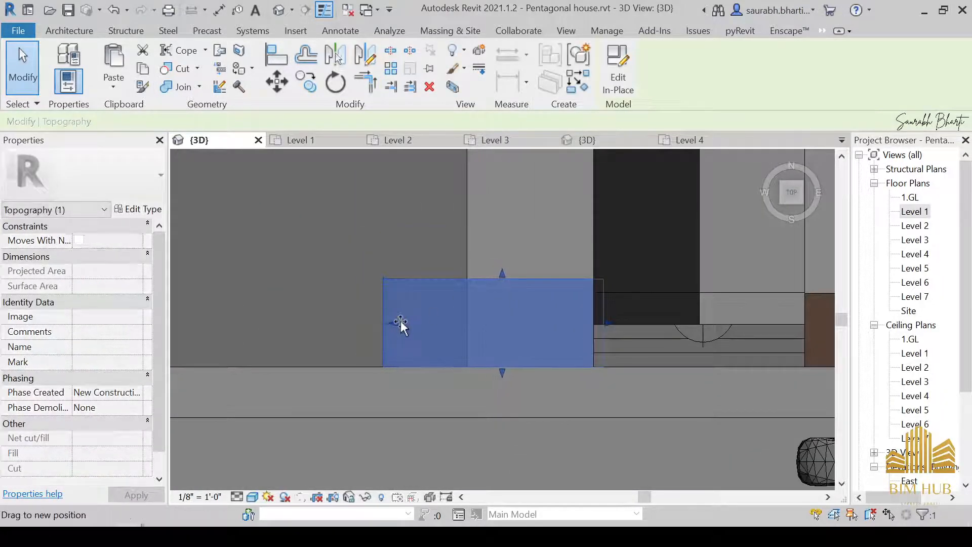
pyautogui.moveTo(400, 320); pyautogui.dragTo(415, 322)
pyautogui.press('Escape')
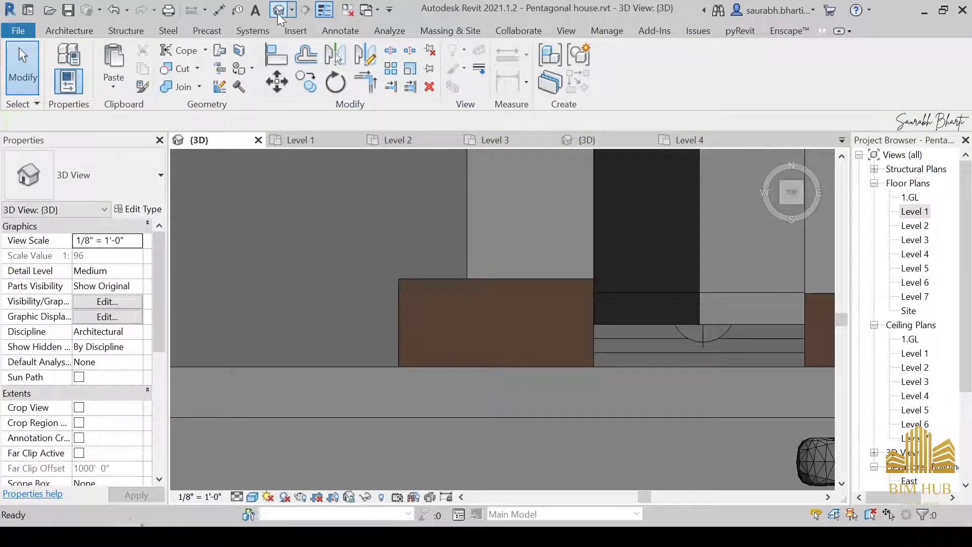
# Step: Examine the two brown planting beds beside the entrance steps from the front and at an angle
pyautogui.scroll(-4, 420, 298)
pyautogui.keyDown('shift'); pyautogui.moveTo(522, 324); pyautogui.dragTo(529, 198, button='middle'); pyautogui.keyUp('shift')
pyautogui.scroll(5, 531, 323)
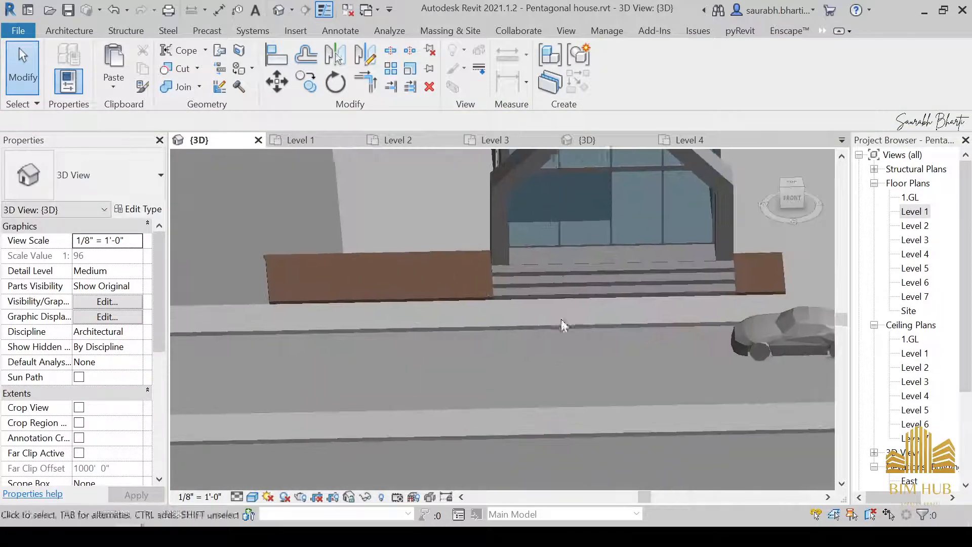
pyautogui.scroll(-2, 561, 320)
pyautogui.keyDown('shift'); pyautogui.moveTo(561, 350); pyautogui.dragTo(559, 329, button='middle'); pyautogui.keyUp('shift')
pyautogui.moveTo(558, 329); pyautogui.dragTo(511, 329, button='middle')
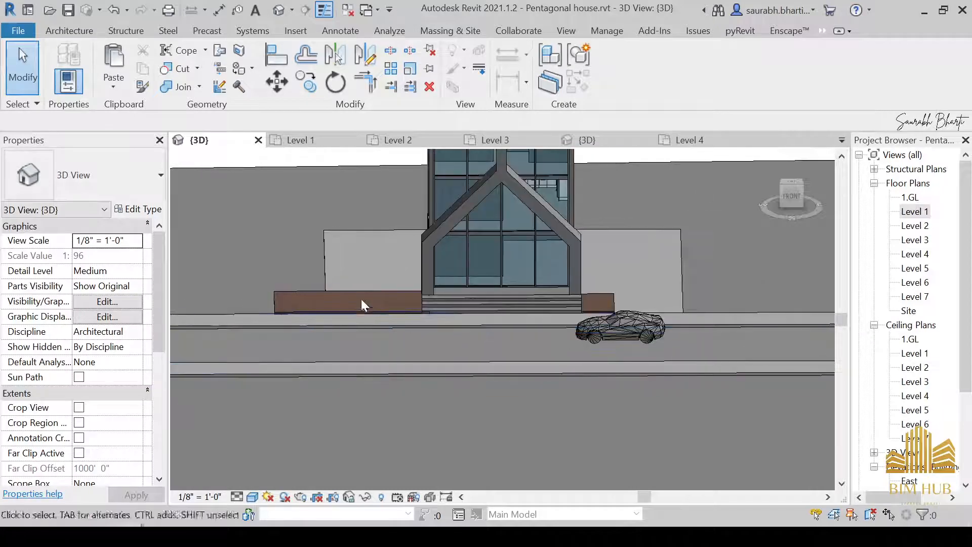
pyautogui.click(388, 315)
pyautogui.keyDown('shift'); pyautogui.moveTo(388, 314); pyautogui.dragTo(431, 412, button='middle'); pyautogui.keyUp('shift')
pyautogui.press('Escape')
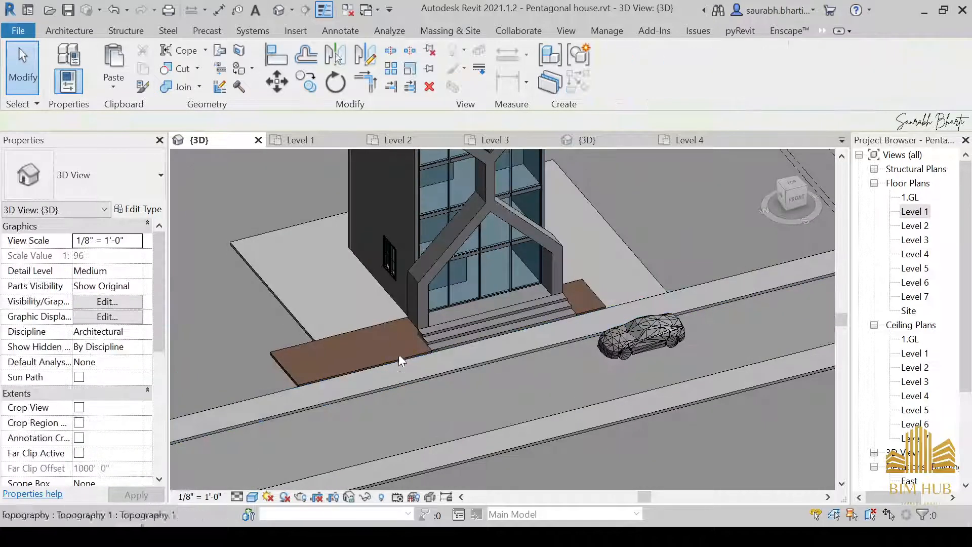
pyautogui.click(391, 356)
pyautogui.moveTo(391, 356); pyautogui.dragTo(486, 346, button='middle')
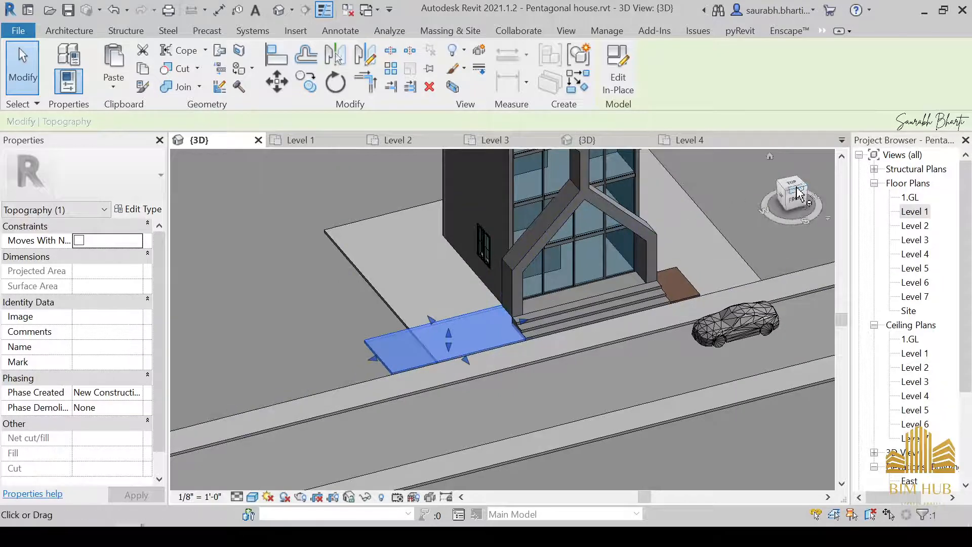
# Step: Working from the top view, start an in-place model in the Generic Models category and accept the suggested name
pyautogui.click(797, 192)
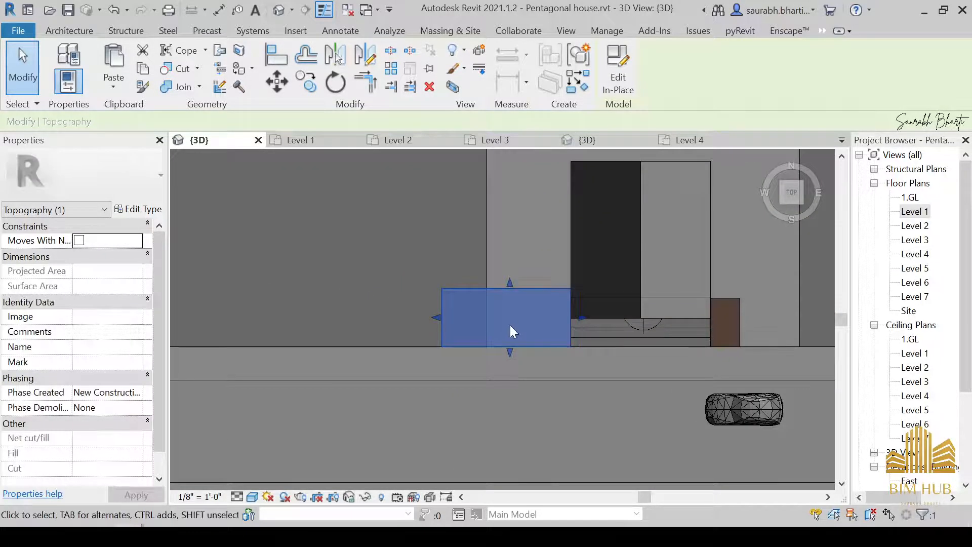
pyautogui.click(389, 290)
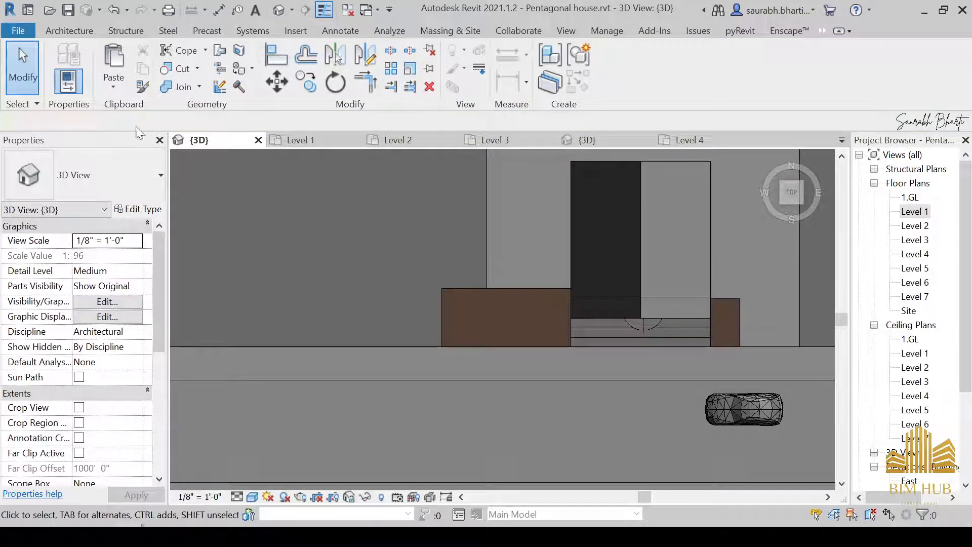
pyautogui.click(65, 32)
pyautogui.click(183, 69)
pyautogui.click(151, 124)
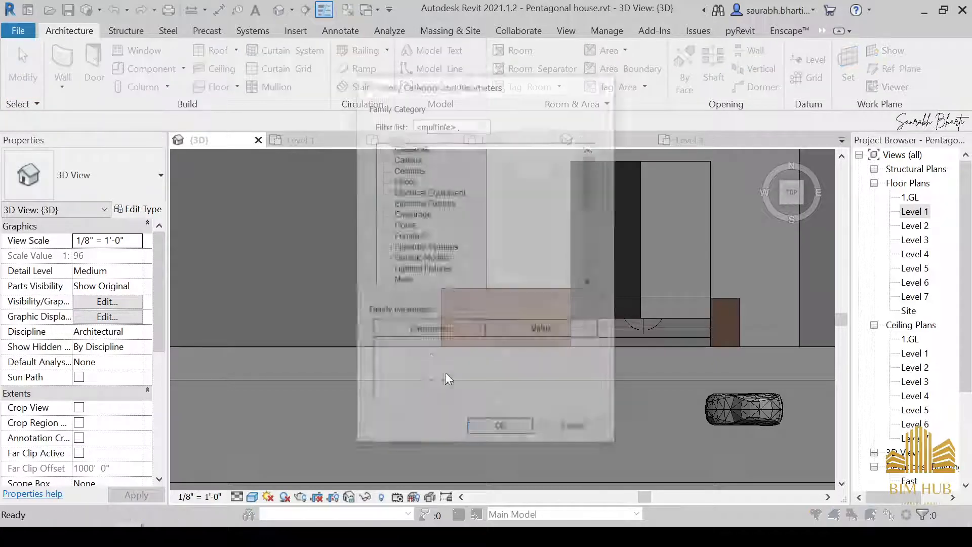
pyautogui.doubleClick(428, 259)
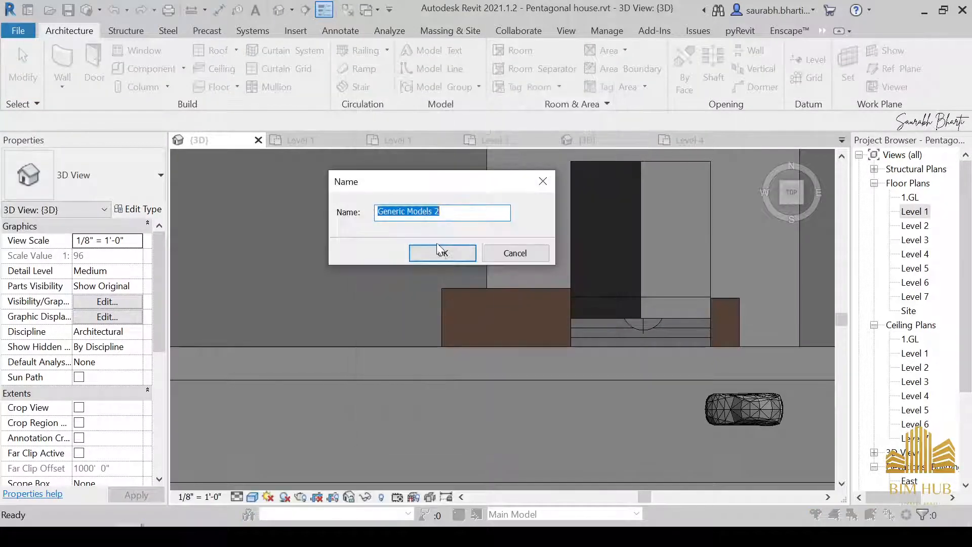
pyautogui.click(437, 248)
# Step: Begin an Extrusion and sketch a rectangle about 25'-0" wide tracing the larger brown bed beside the steps
pyautogui.click(130, 61)
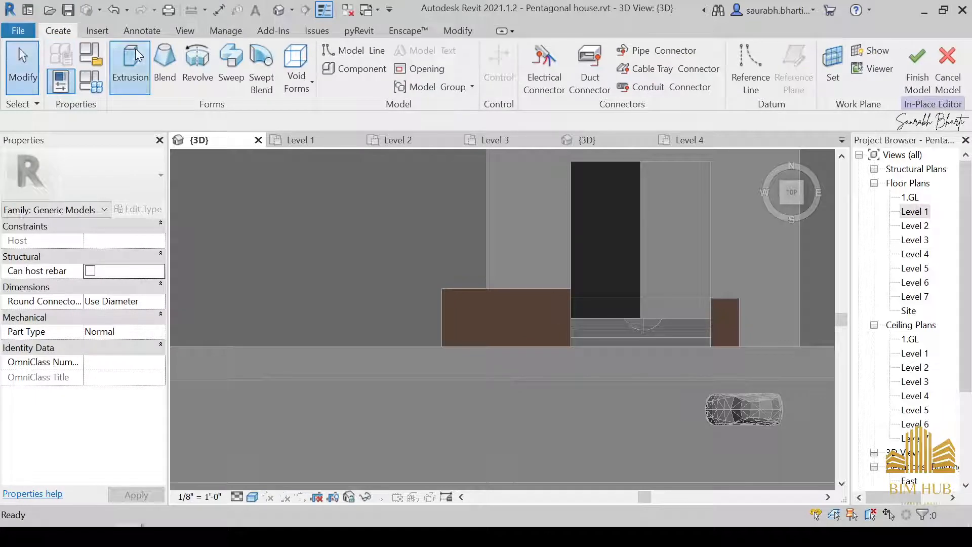
pyautogui.click(571, 51)
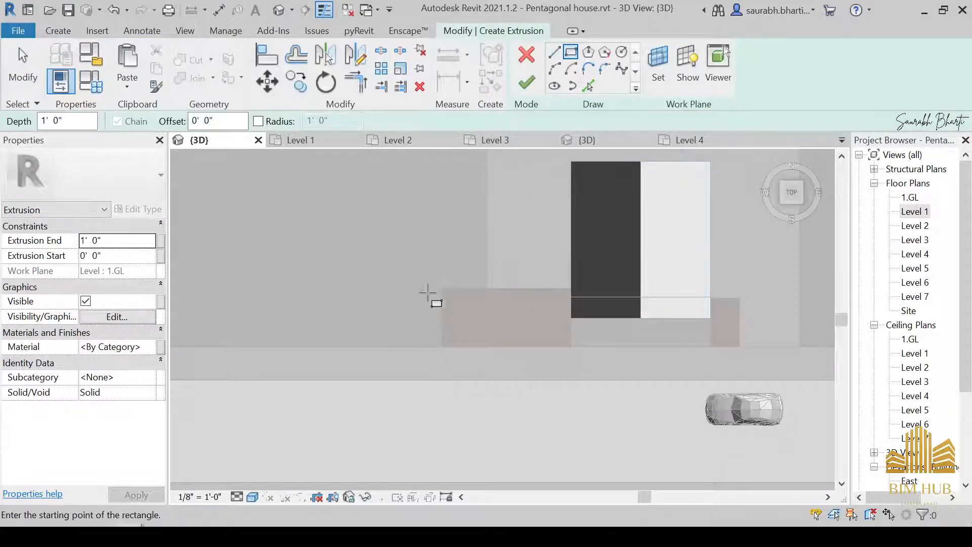
pyautogui.scroll(3, 544, 337)
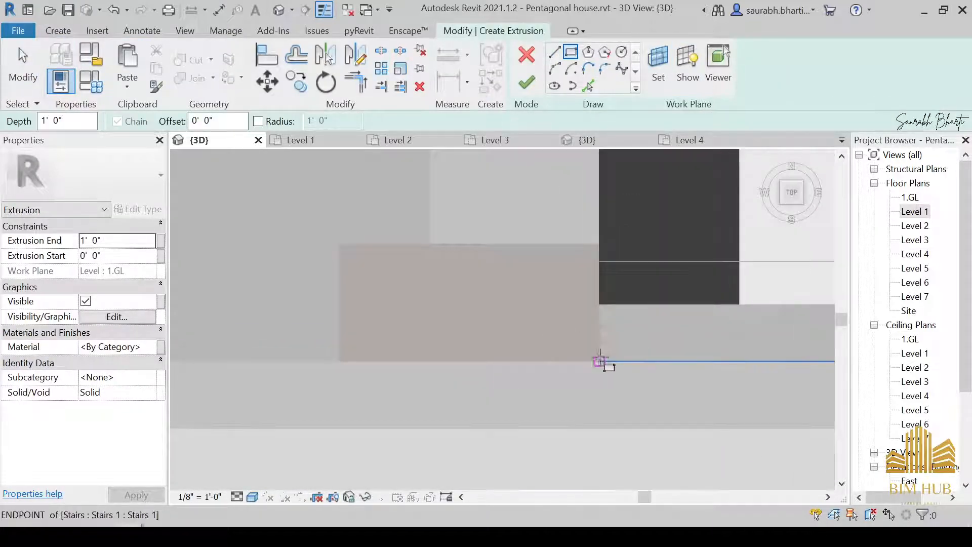
pyautogui.click(557, 331)
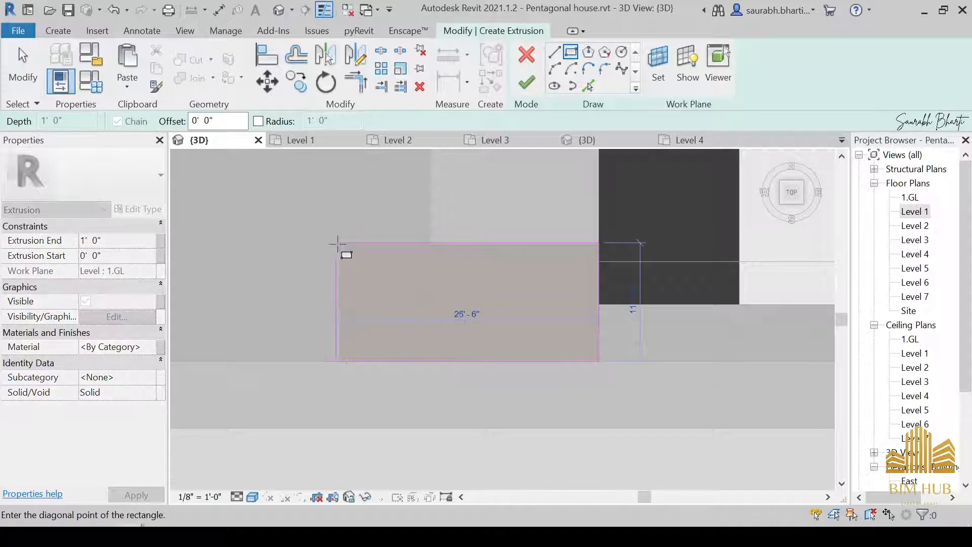
pyautogui.click(339, 243)
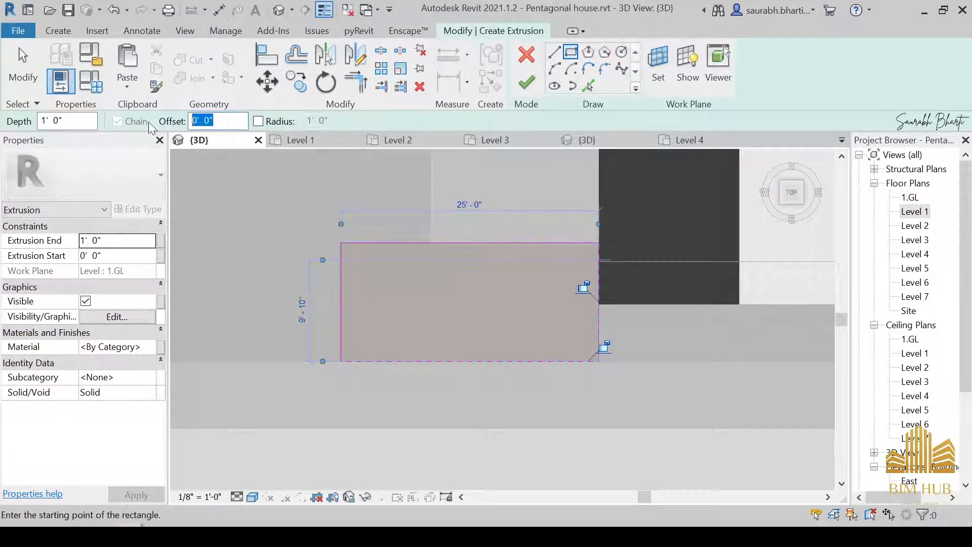
# Step: Try a second rectangle around the larger bed's outline with a 2" offset
pyautogui.write('2')
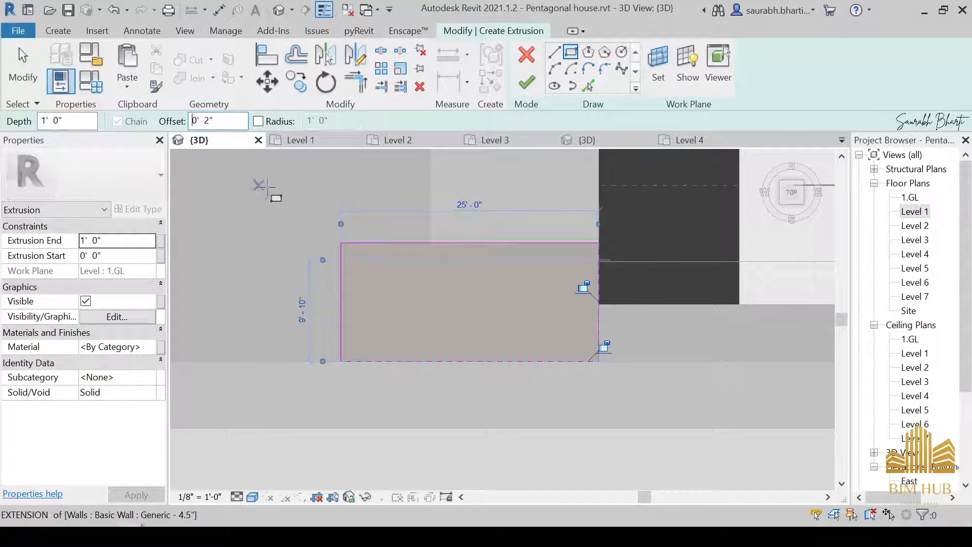
pyautogui.click(341, 241)
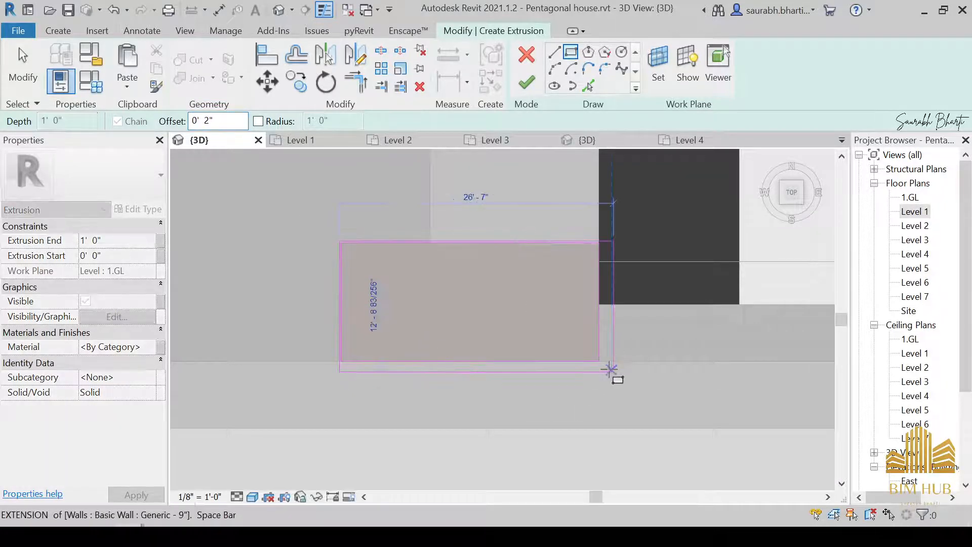
pyautogui.click(599, 362)
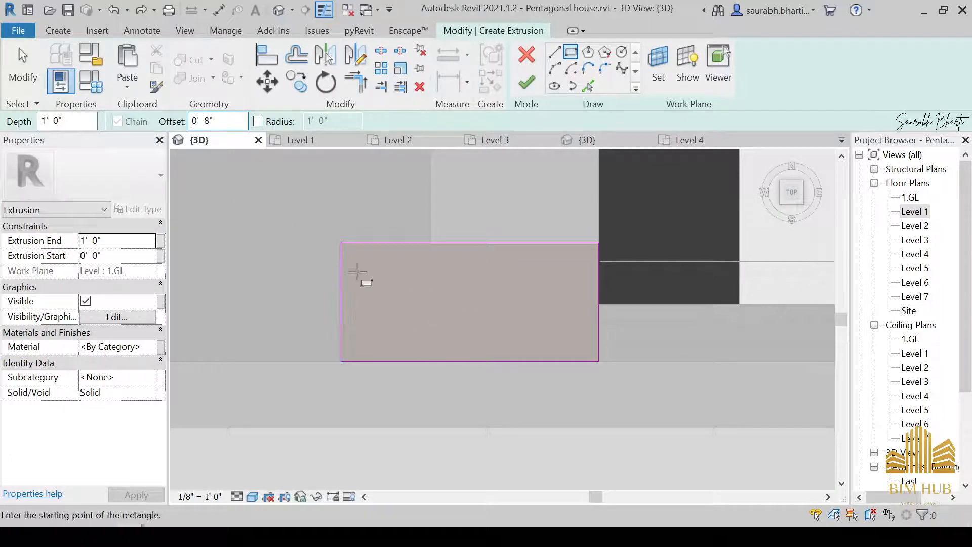
# Step: Sketch a second rectangle outside the larger bed's outline with an 8" offset to form its border
pyautogui.click(340, 243)
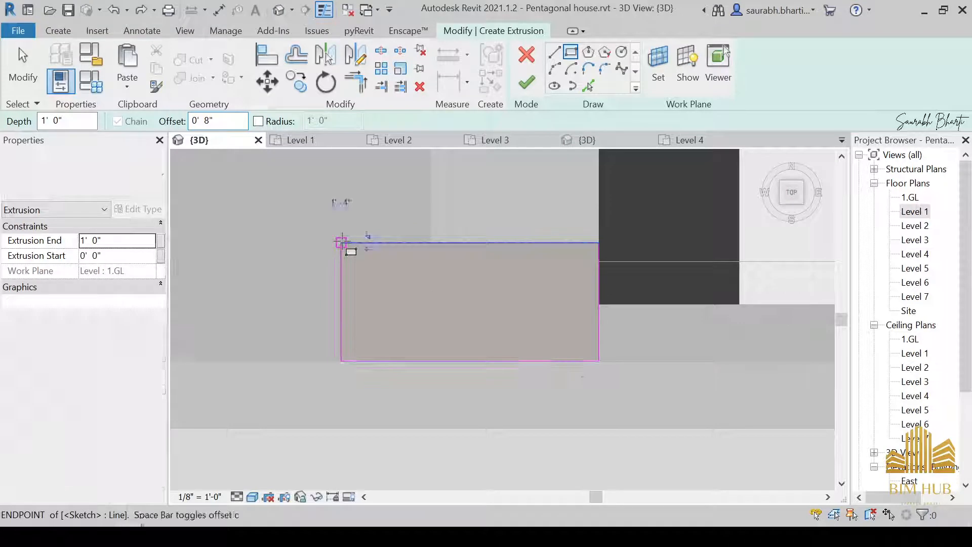
pyautogui.click(606, 368)
pyautogui.press('Escape')
# Step: Sketch a rectangle with zero offset over the narrow bed on the other side of the steps, about 9'-8" long
pyautogui.scroll(-3, 651, 299)
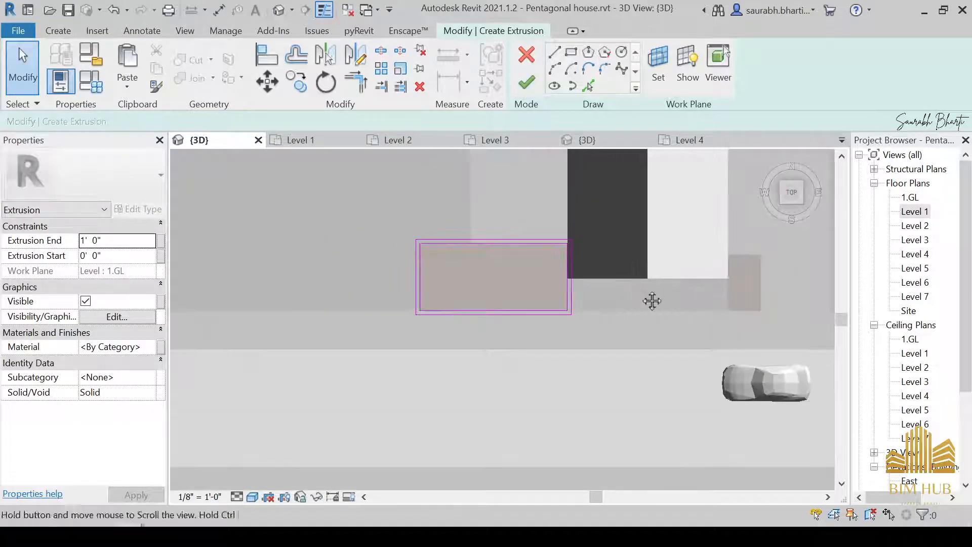
pyautogui.moveTo(651, 299); pyautogui.dragTo(620, 264, button='middle')
pyautogui.scroll(2, 621, 264)
pyautogui.click(570, 52)
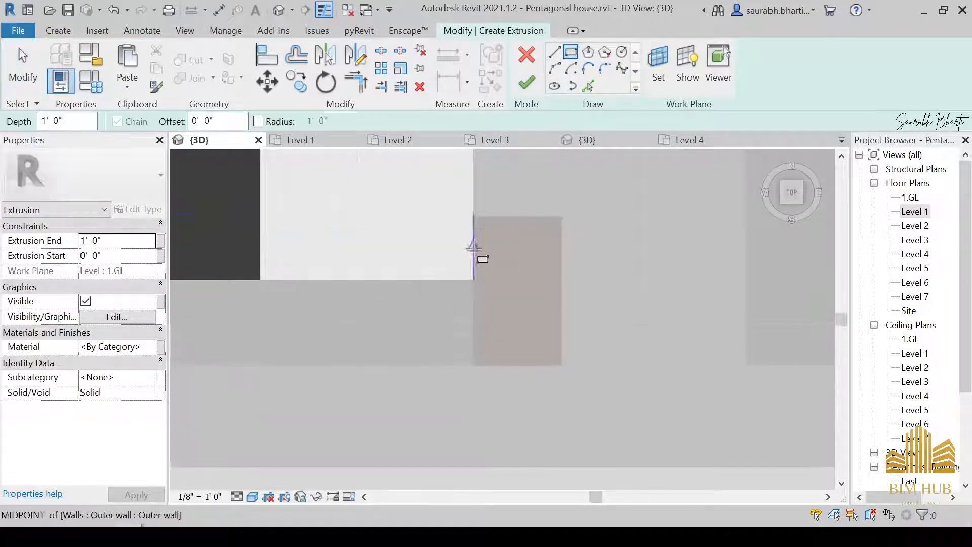
pyautogui.click(475, 215)
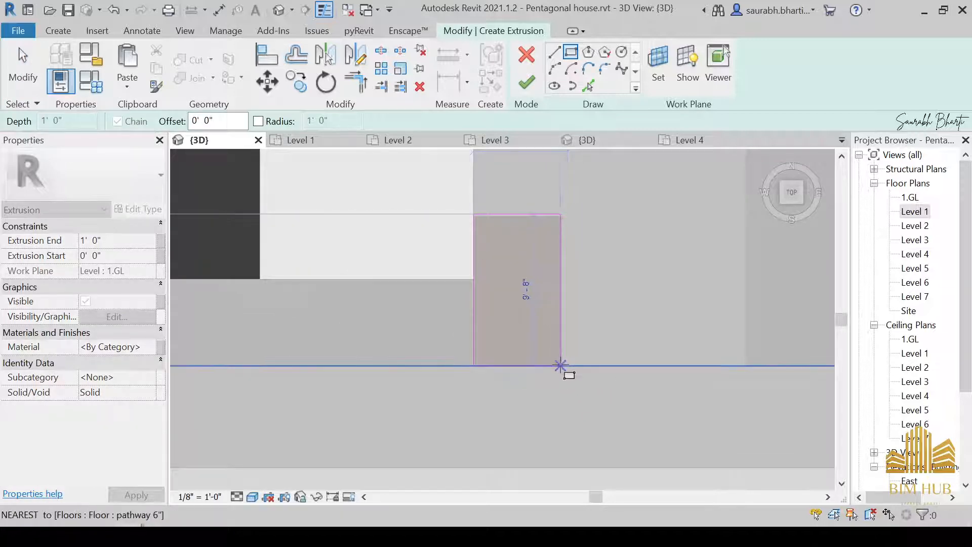
pyautogui.click(565, 371)
# Step: Adjust the rear and outer edges of the narrow bed's sketch rectangle to match the bed's edges
pyautogui.scroll(4, 560, 243)
pyautogui.press('Escape')
pyautogui.moveTo(516, 202)
pyautogui.mouseDown()
pyautogui.moveTo(523, 217)
pyautogui.moveTo(524, 208)
pyautogui.mouseUp()
pyautogui.scroll(3, 627, 348)
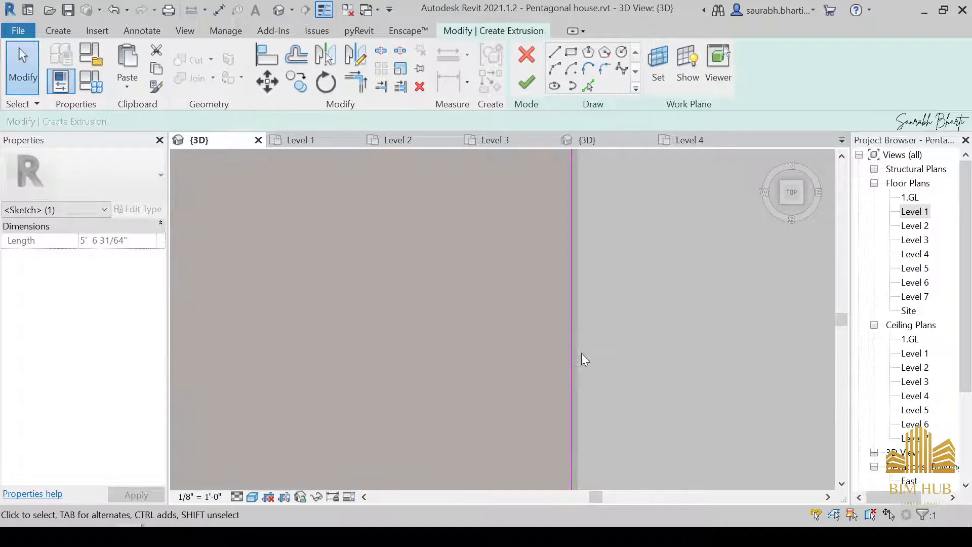
pyautogui.moveTo(609, 365)
pyautogui.mouseDown()
pyautogui.moveTo(586, 360)
pyautogui.moveTo(572, 393)
pyautogui.mouseUp()
pyautogui.scroll(-3, 607, 332)
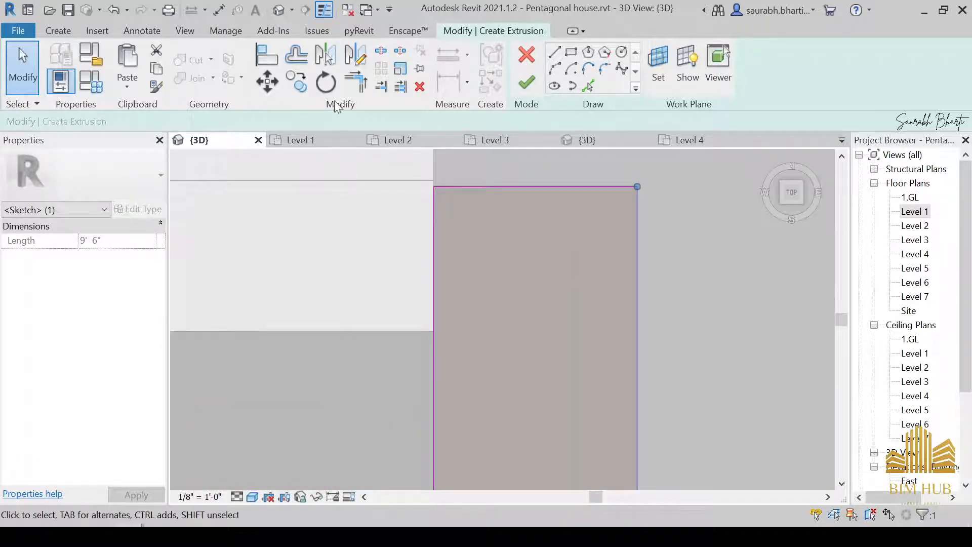
# Step: Sketch an inner rectangle inside the narrow bed's outline with a 6" offset
pyautogui.click(570, 56)
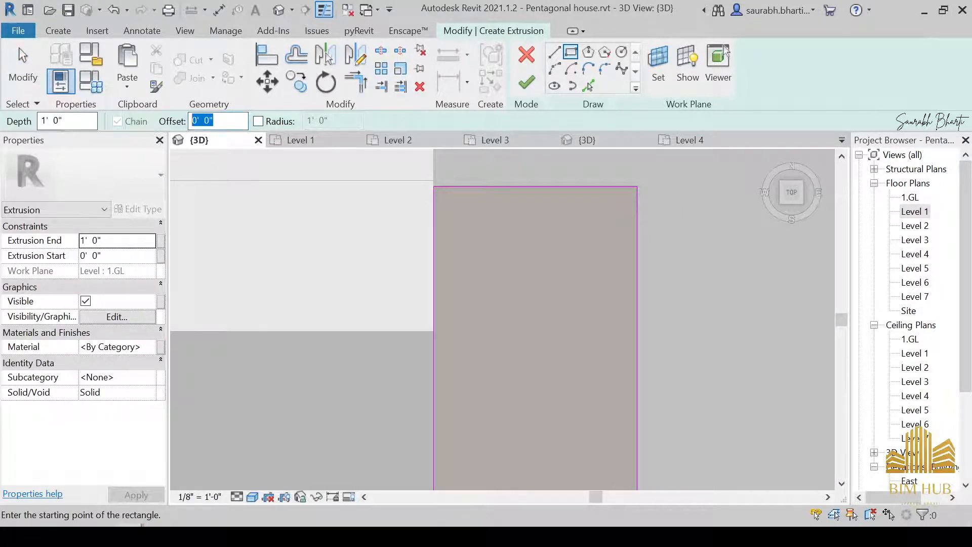
pyautogui.write('6"')
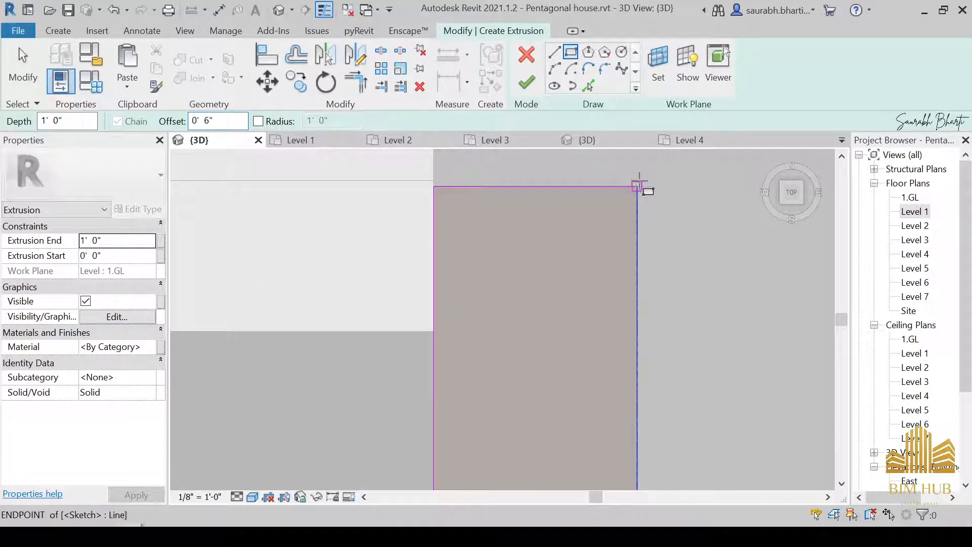
pyautogui.click(637, 187)
pyautogui.scroll(-2, 471, 354)
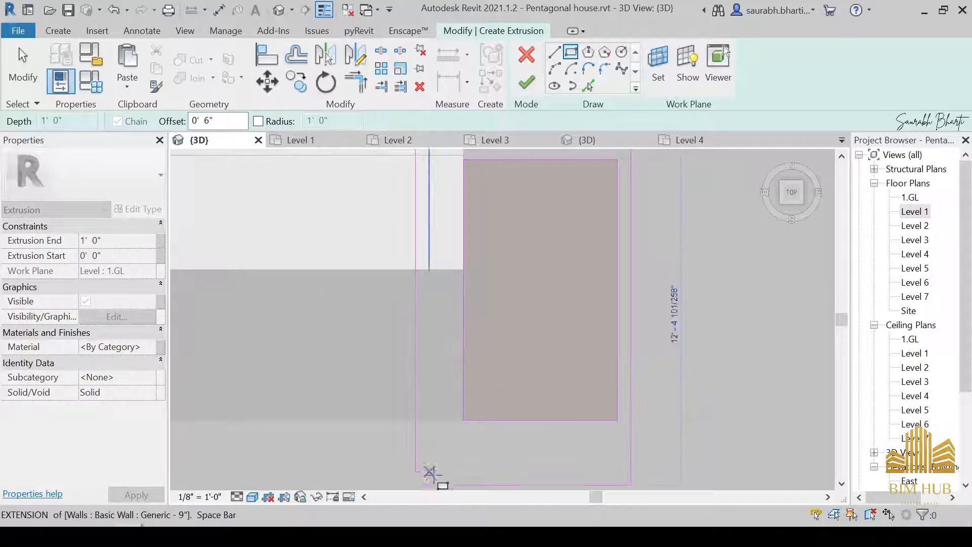
pyautogui.press('Escape')
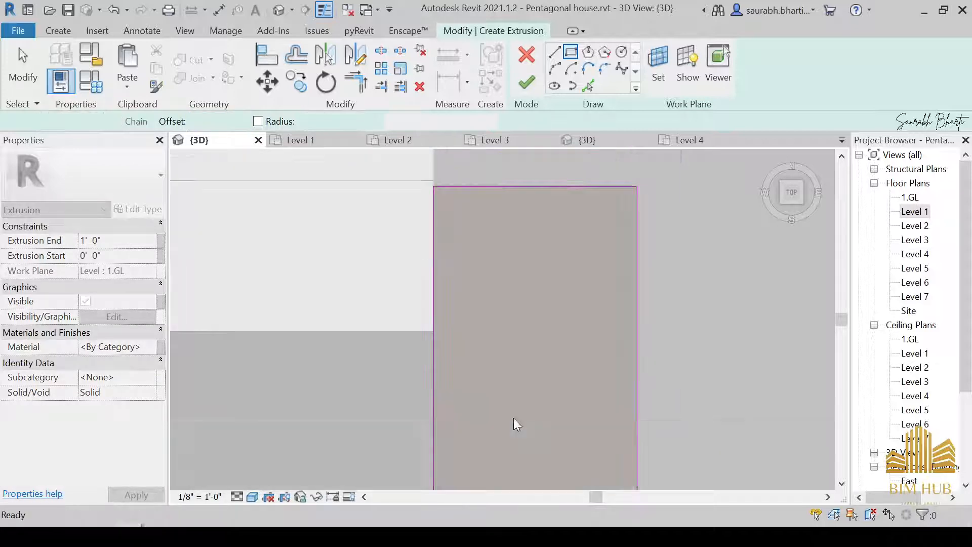
pyautogui.scroll(-3, 638, 394)
pyautogui.moveTo(639, 482); pyautogui.dragTo(651, 417, button='middle')
pyautogui.scroll(-1, 651, 416)
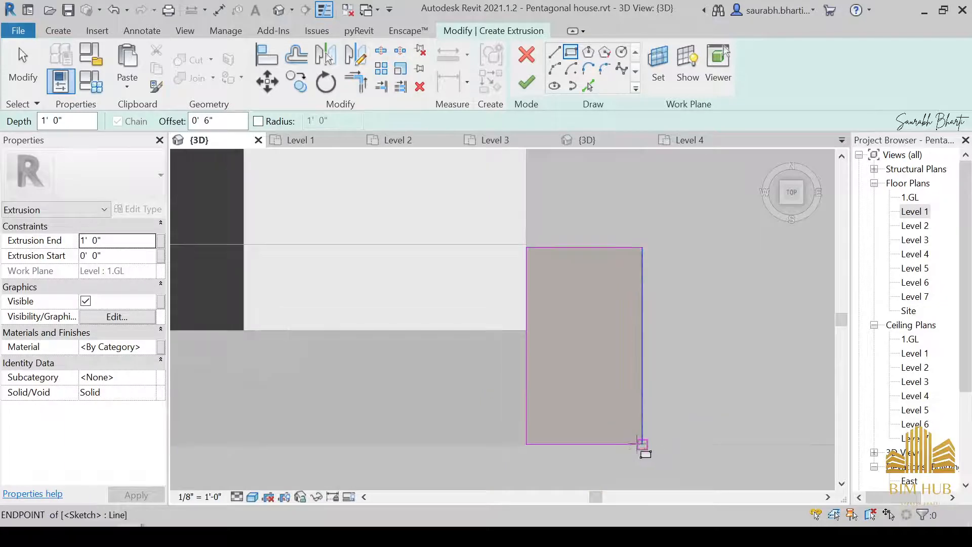
pyautogui.click(642, 444)
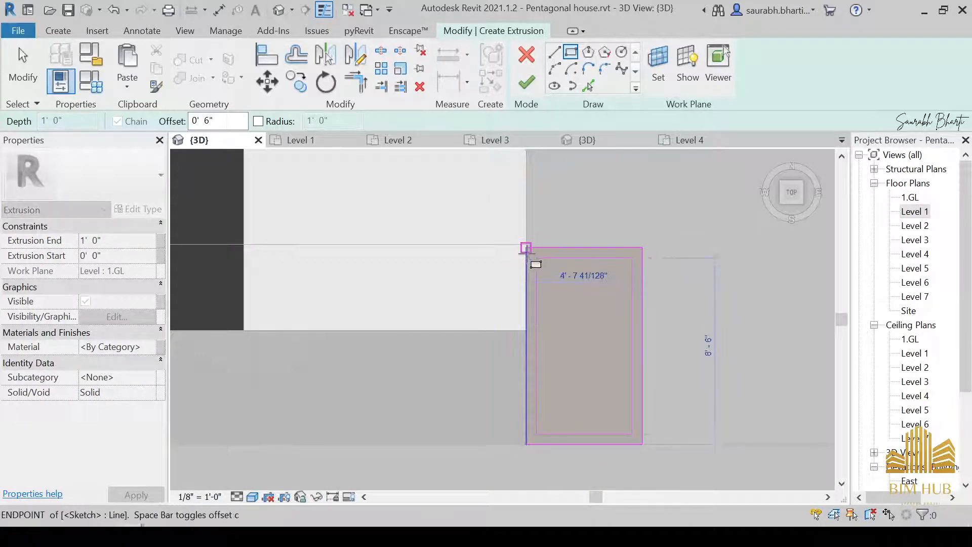
pyautogui.click(526, 247)
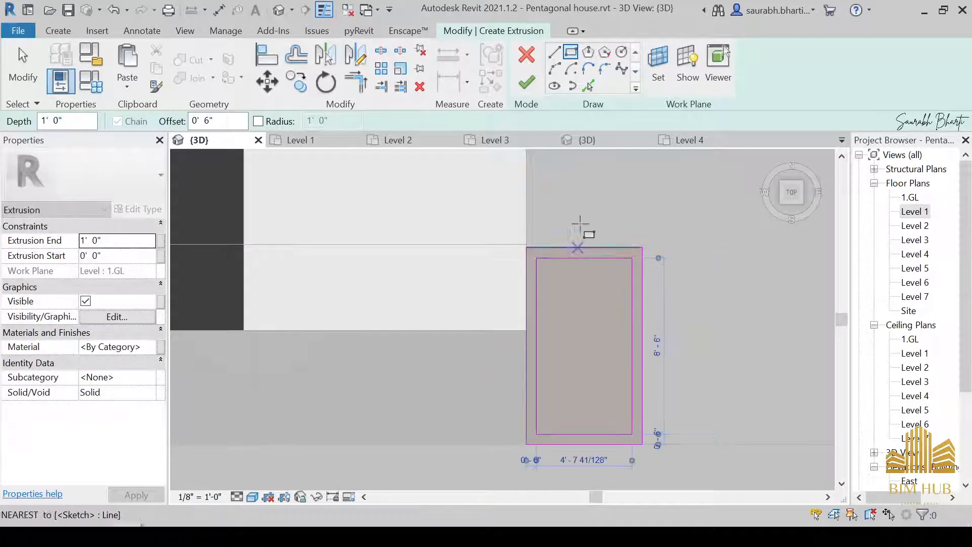
# Step: Finish the sketch to extrude the borders of both beds to a depth of 1'-0"
pyautogui.click(526, 82)
pyautogui.keyDown('shift'); pyautogui.moveTo(565, 122); pyautogui.dragTo(433, 449, button='middle'); pyautogui.keyUp('shift')
pyautogui.press('Escape')
pyautogui.scroll(3, 455, 410)
pyautogui.keyDown('shift'); pyautogui.moveTo(457, 410); pyautogui.dragTo(304, 422, button='middle'); pyautogui.keyUp('shift')
# Step: Inspect how the extruded borders of both beds meet the entrance steps and the ground
pyautogui.click(551, 370)
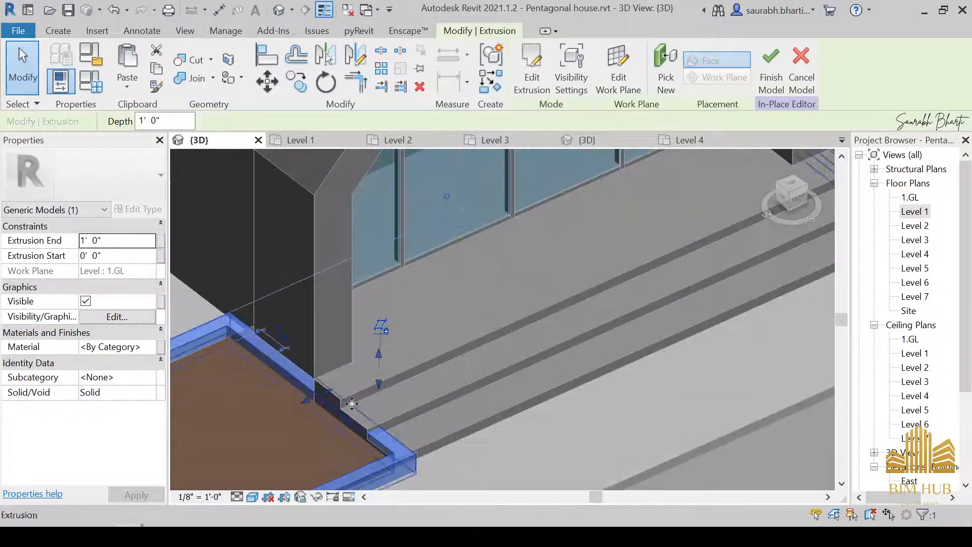
pyautogui.keyDown('shift'); pyautogui.moveTo(352, 404); pyautogui.dragTo(299, 425, button='middle'); pyautogui.keyUp('shift')
pyautogui.click(414, 360)
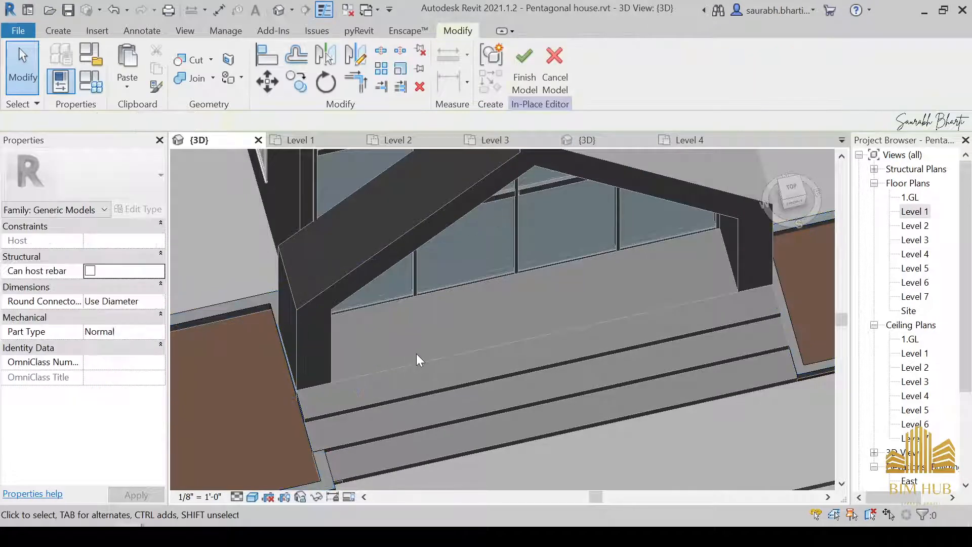
pyautogui.scroll(-5, 416, 354)
pyautogui.keyDown('shift'); pyautogui.moveTo(416, 353); pyautogui.dragTo(386, 451, button='middle'); pyautogui.keyUp('shift')
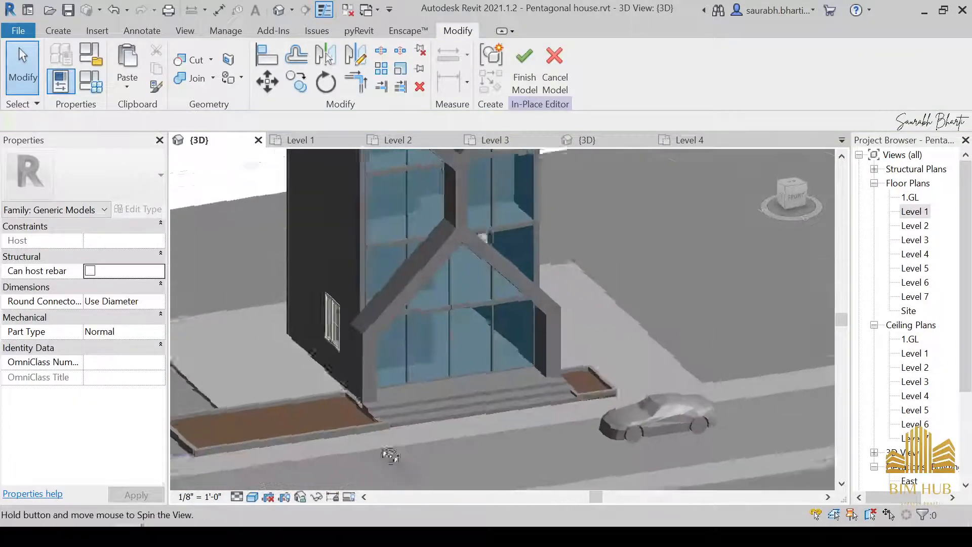
pyautogui.scroll(4, 361, 415)
pyautogui.keyDown('shift'); pyautogui.moveTo(360, 415); pyautogui.dragTo(602, 430, button='middle'); pyautogui.keyUp('shift')
pyautogui.scroll(3, 393, 442)
pyautogui.scroll(-2, 462, 420)
pyautogui.scroll(3, 654, 418)
pyautogui.scroll(3, 658, 414)
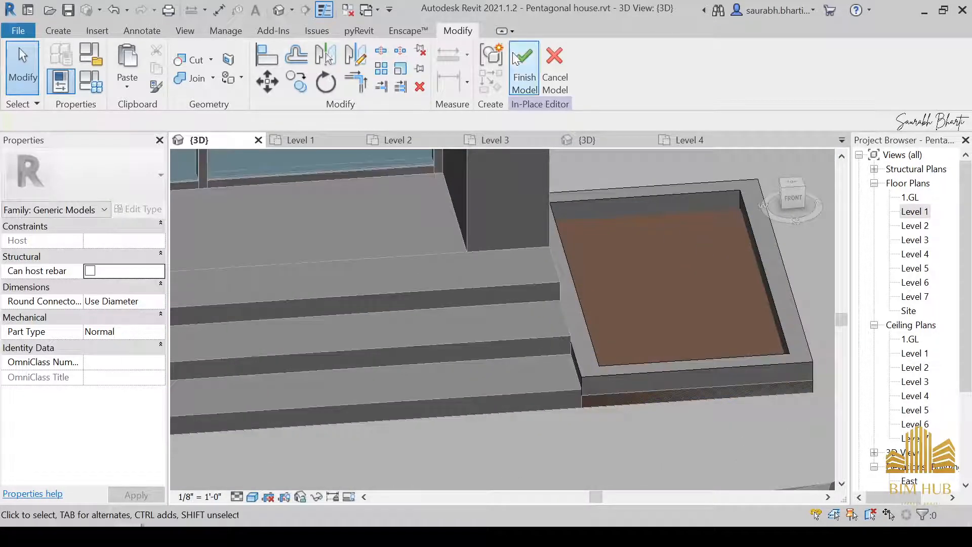
# Step: Finish the in-place model and select the border around the narrow bed
pyautogui.click(525, 68)
pyautogui.keyDown('shift'); pyautogui.moveTo(560, 237); pyautogui.dragTo(639, 264, button='middle'); pyautogui.keyUp('shift')
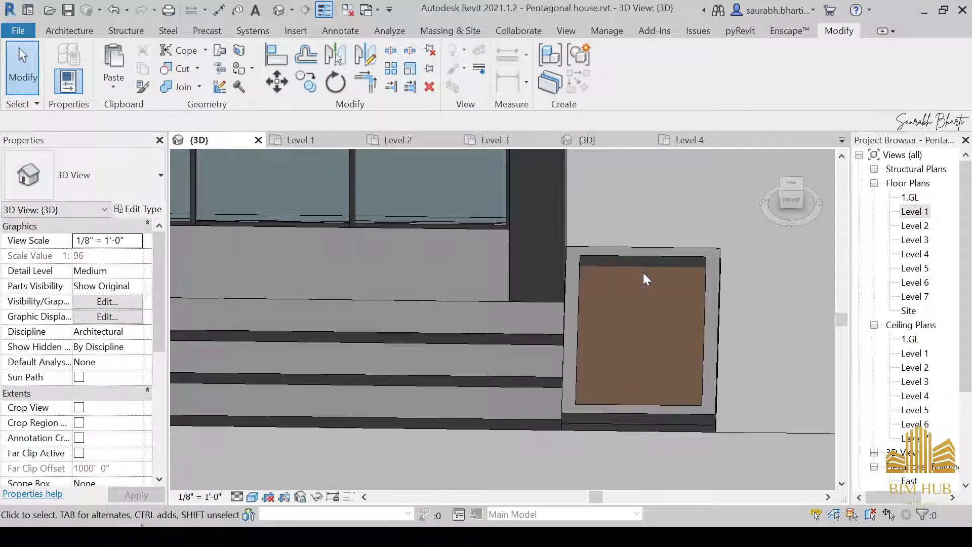
pyautogui.click(649, 256)
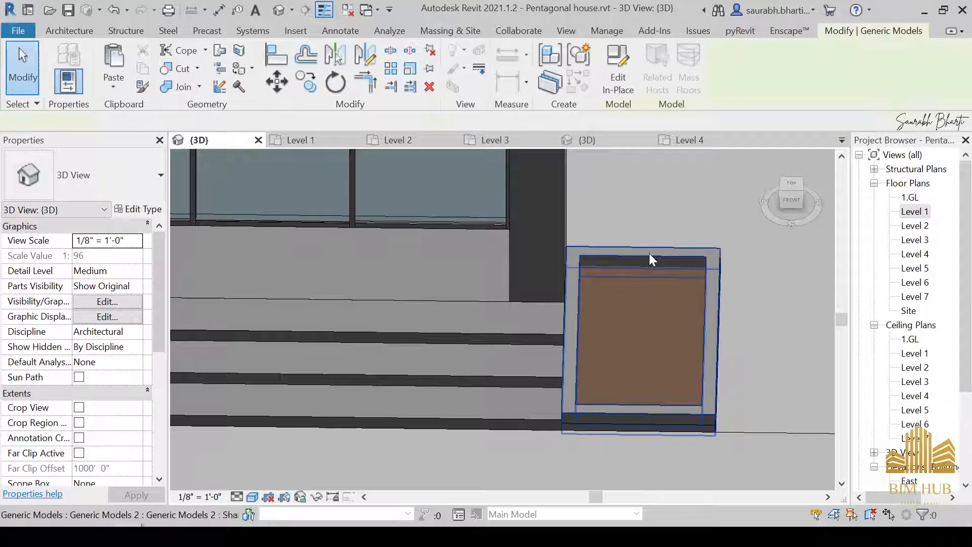
# Step: Inspect the narrow bed's border and its soil fill from above and from the outer side
pyautogui.keyDown('shift'); pyautogui.moveTo(649, 256); pyautogui.dragTo(669, 346, button='middle'); pyautogui.keyUp('shift')
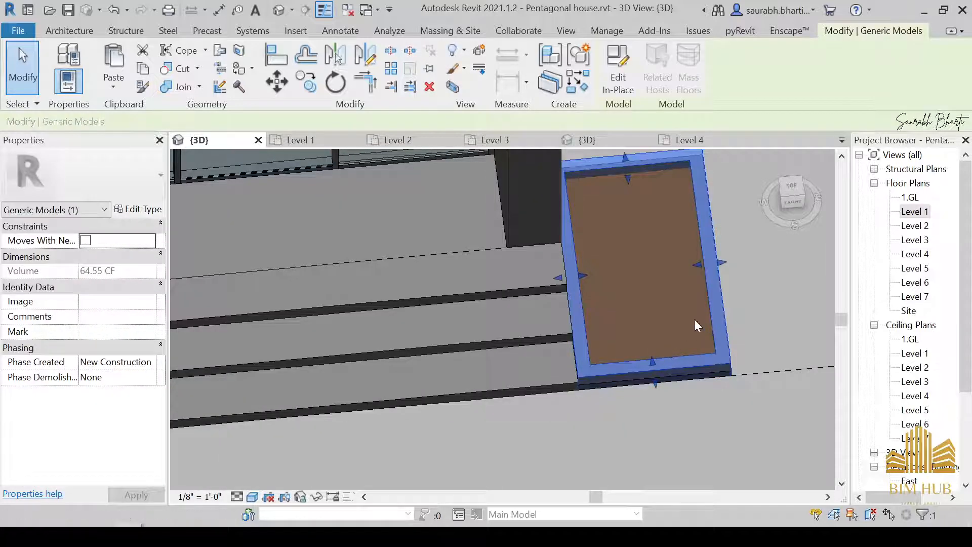
pyautogui.press('Escape')
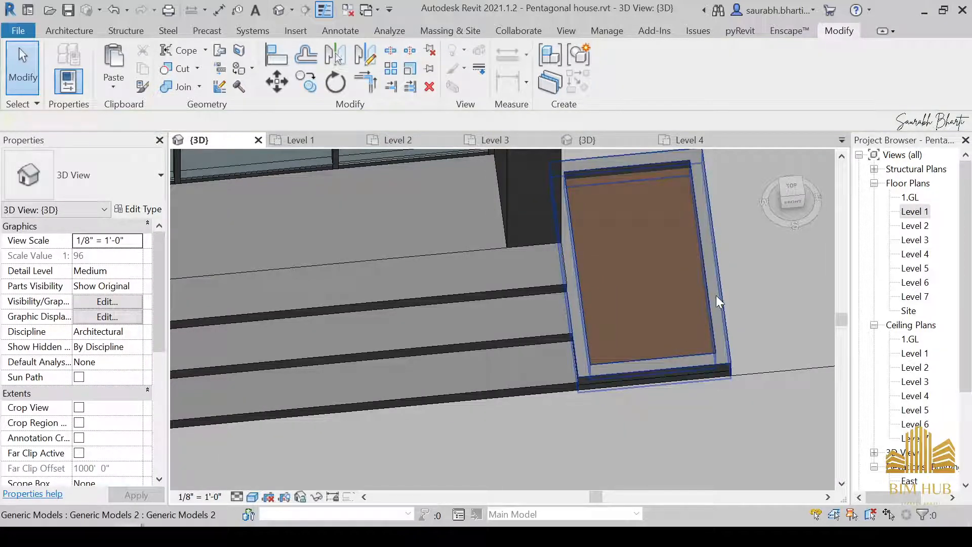
pyautogui.click(701, 301)
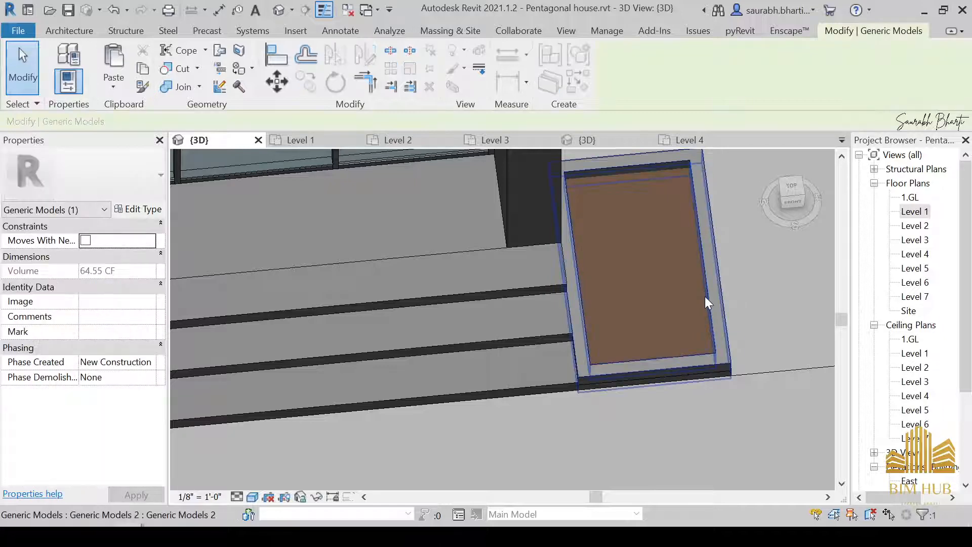
pyautogui.click(704, 296)
pyautogui.press('Escape')
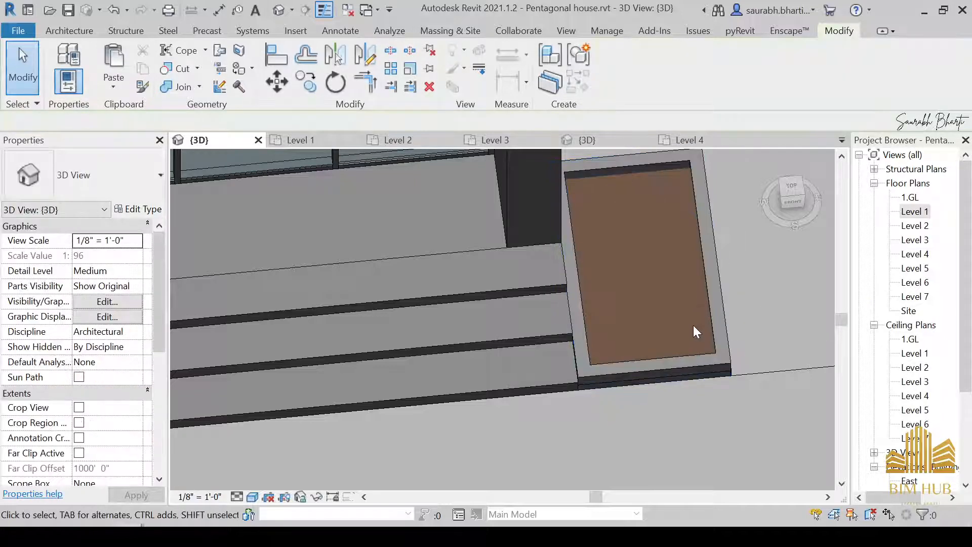
pyautogui.keyDown('shift'); pyautogui.moveTo(693, 326); pyautogui.dragTo(716, 367, button='middle'); pyautogui.keyUp('shift')
pyautogui.scroll(3, 658, 405)
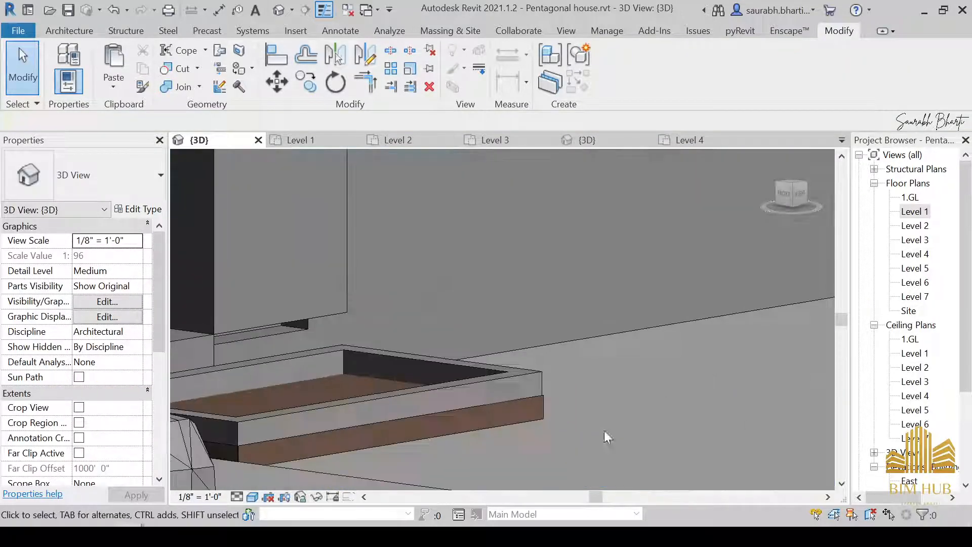
pyautogui.click(541, 410)
pyautogui.keyDown('shift'); pyautogui.moveTo(542, 409); pyautogui.dragTo(764, 229, button='middle'); pyautogui.keyUp('shift')
pyautogui.click(791, 183)
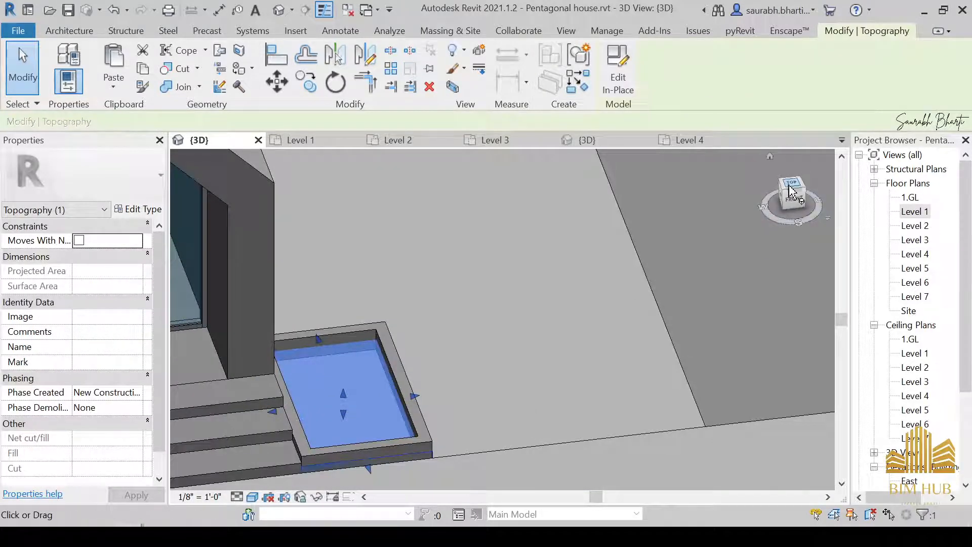
pyautogui.click(617, 71)
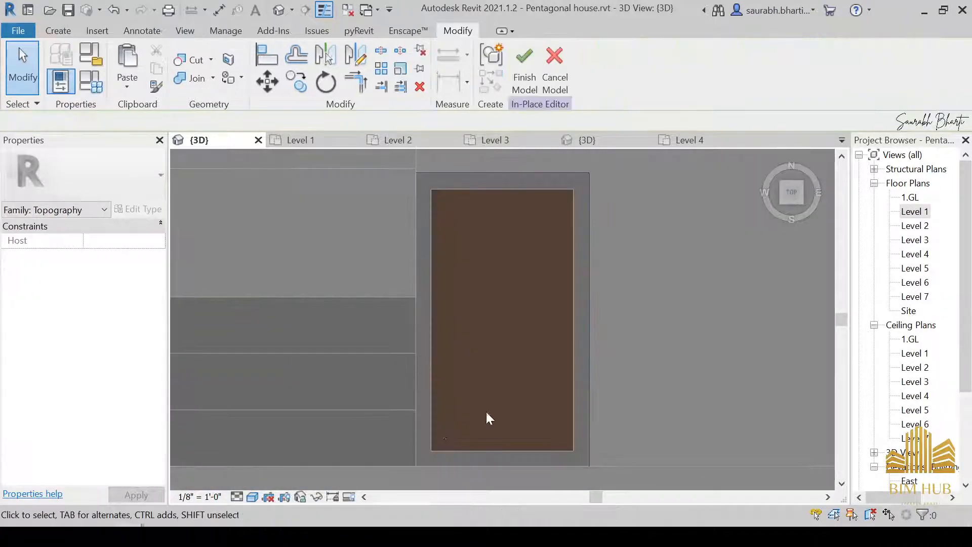
pyautogui.moveTo(487, 384); pyautogui.dragTo(499, 335, button='middle')
pyautogui.scroll(-2, 500, 335)
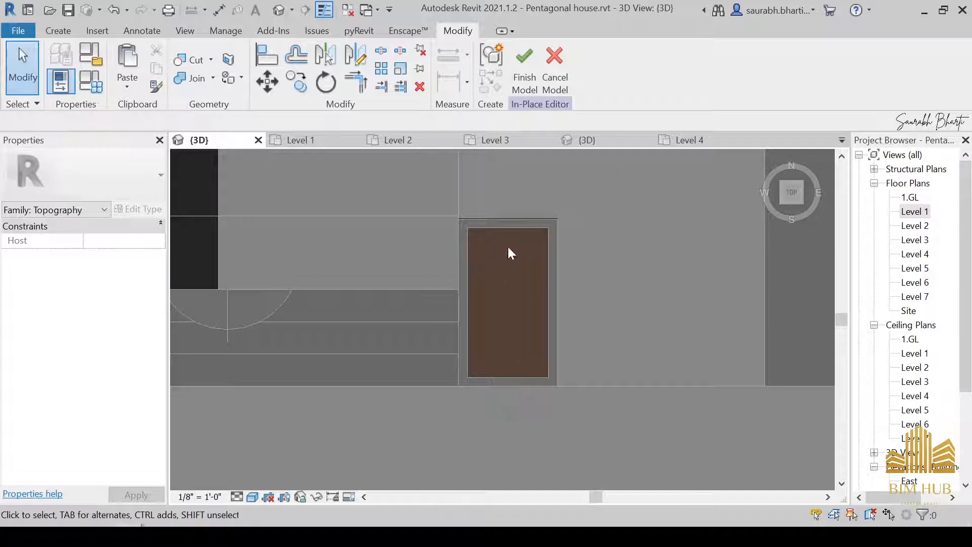
pyautogui.click(554, 87)
# Step: Temporarily hide the border around the narrow bed to expose the full soil block
pyautogui.keyDown('shift'); pyautogui.moveTo(560, 282); pyautogui.dragTo(433, 352, button='middle'); pyautogui.keyUp('shift')
pyautogui.click(417, 432)
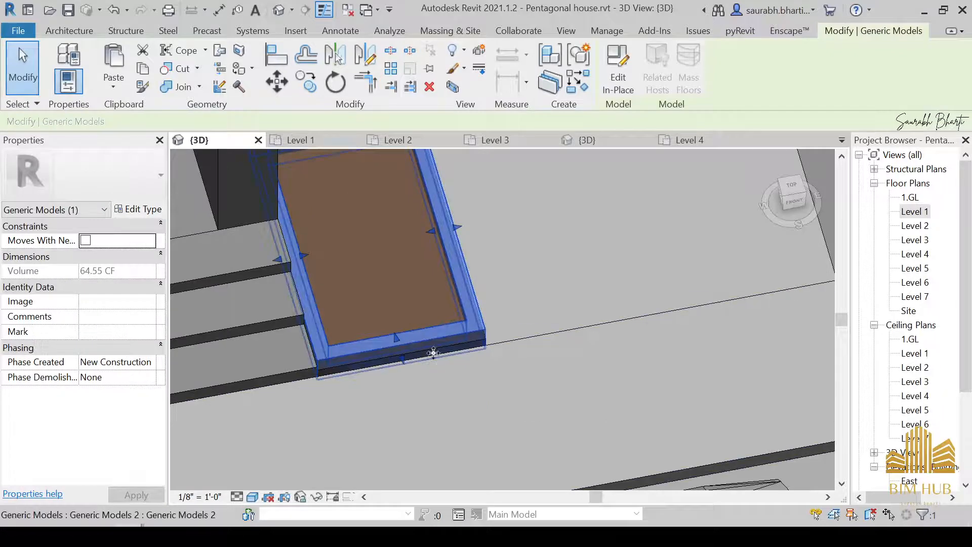
pyautogui.click(451, 292)
pyautogui.scroll(2, 458, 314)
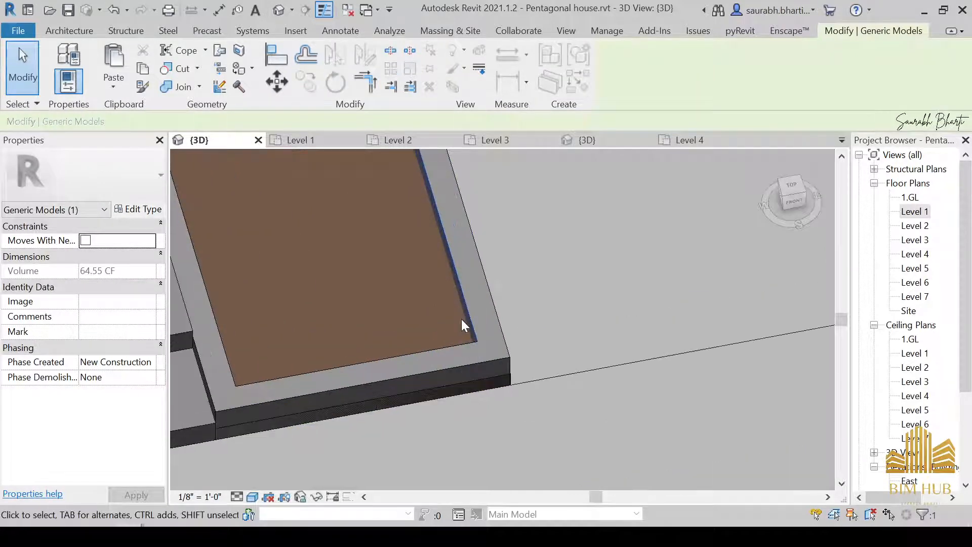
pyautogui.press('Escape')
pyautogui.click(467, 315)
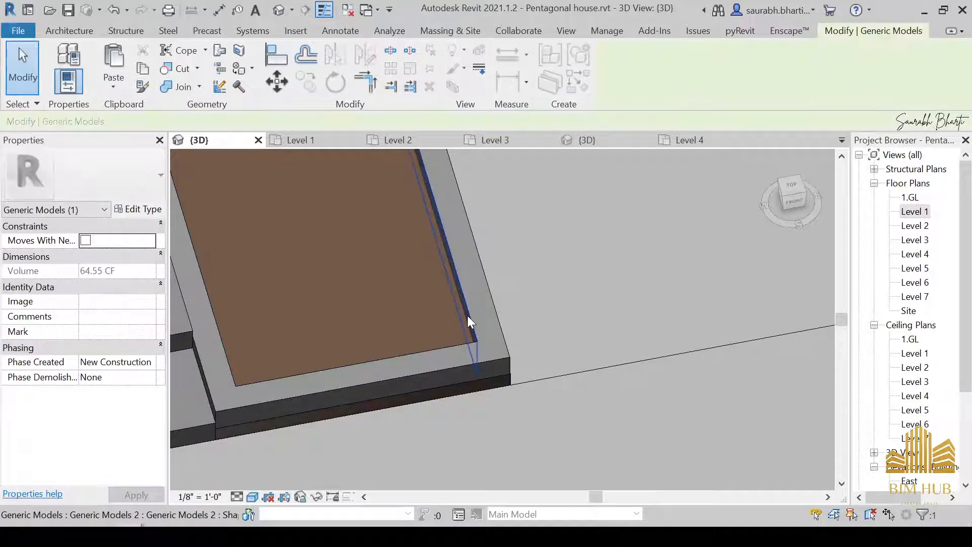
pyautogui.click(448, 367)
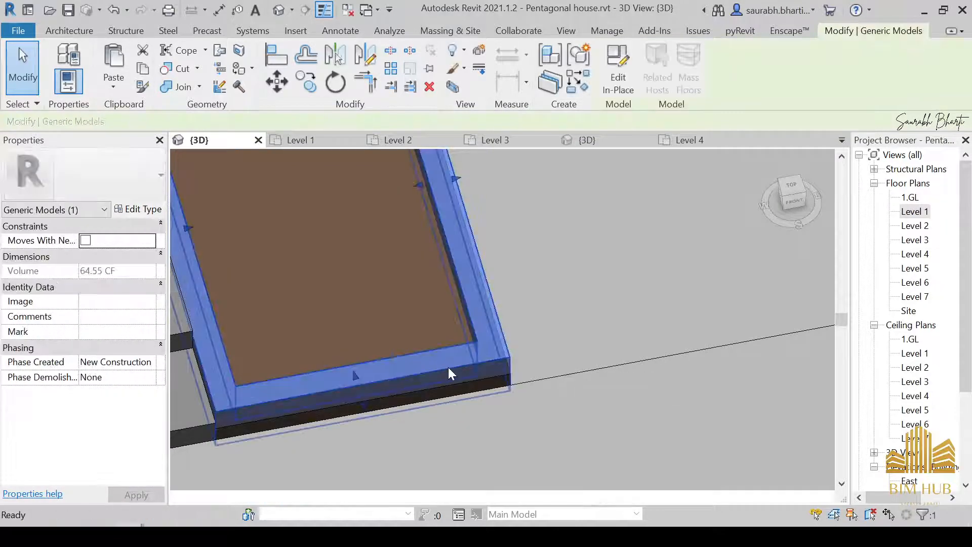
pyautogui.press('h')
pyautogui.press('h')
# Step: Edit the narrow bed's soil topography in place from the top view and select its extrusion
pyautogui.click(433, 379)
pyautogui.scroll(-3, 481, 321)
pyautogui.moveTo(801, 186); pyautogui.dragTo(795, 193)
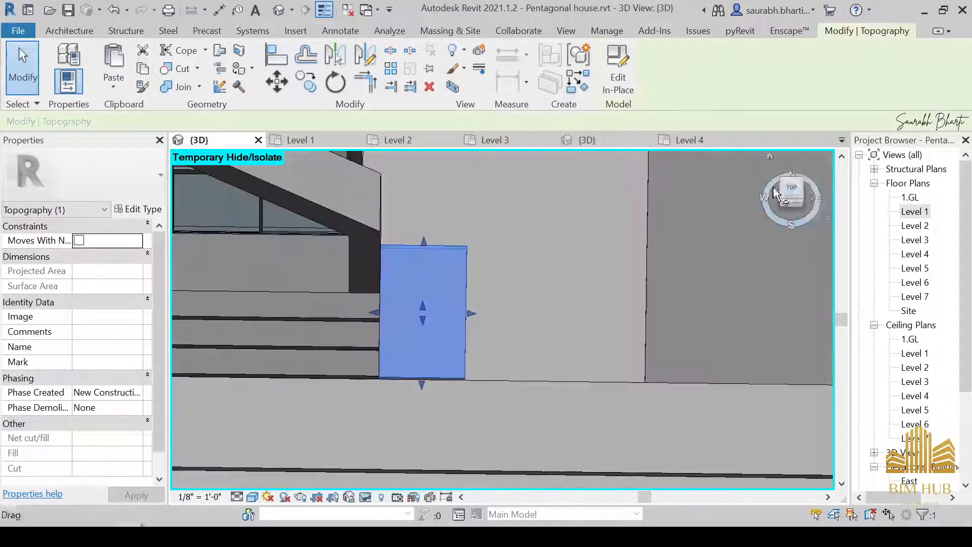
pyautogui.click(794, 191)
pyautogui.click(623, 90)
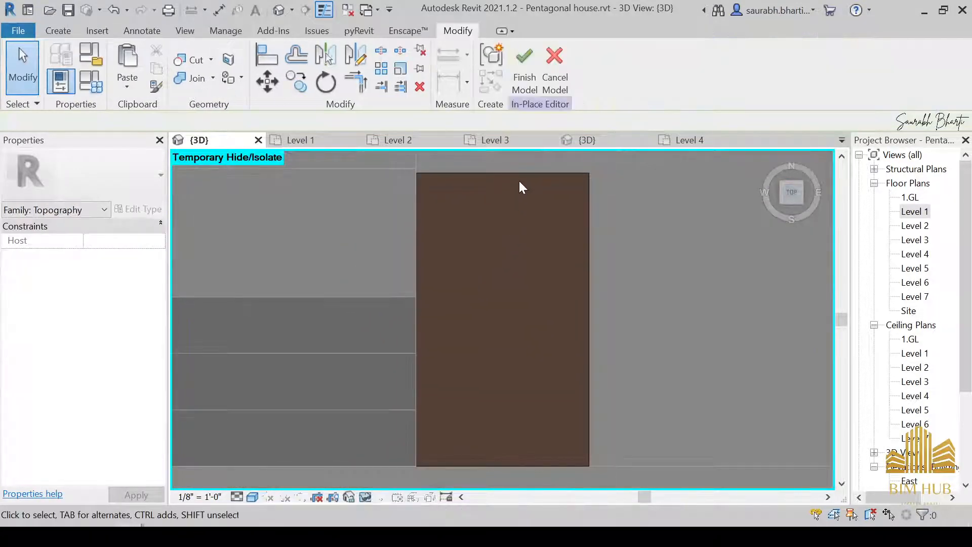
pyautogui.click(519, 179)
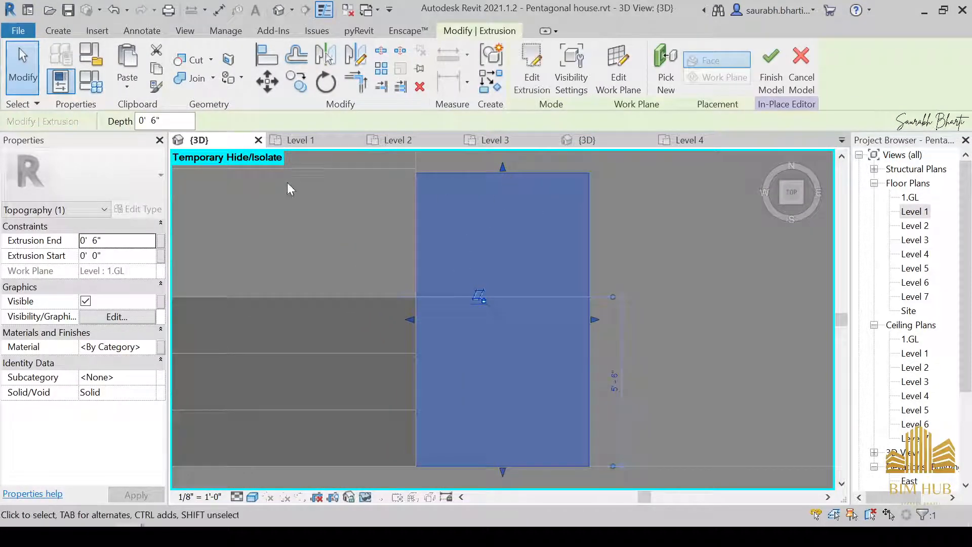
pyautogui.doubleClick(153, 121)
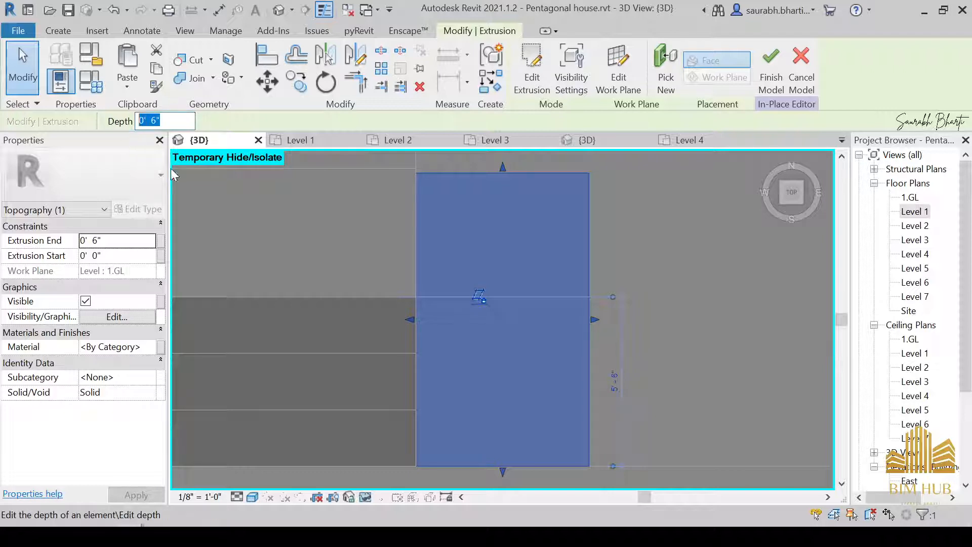
# Step: Pull all four edges of the soil extrusion slightly inward, finish the model, and restore the hidden border
pyautogui.moveTo(504, 167); pyautogui.dragTo(507, 182)
pyautogui.moveTo(417, 325); pyautogui.dragTo(427, 326)
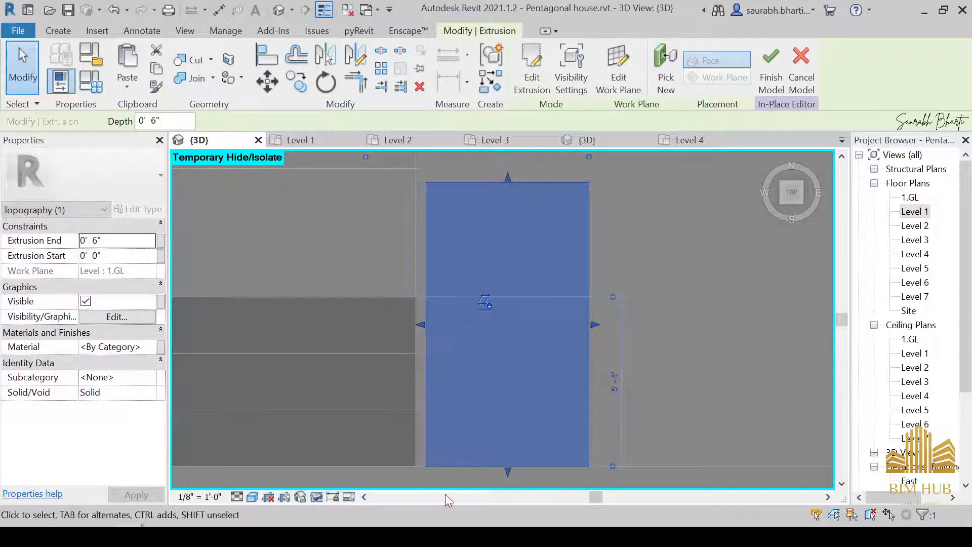
pyautogui.moveTo(507, 470); pyautogui.dragTo(508, 459)
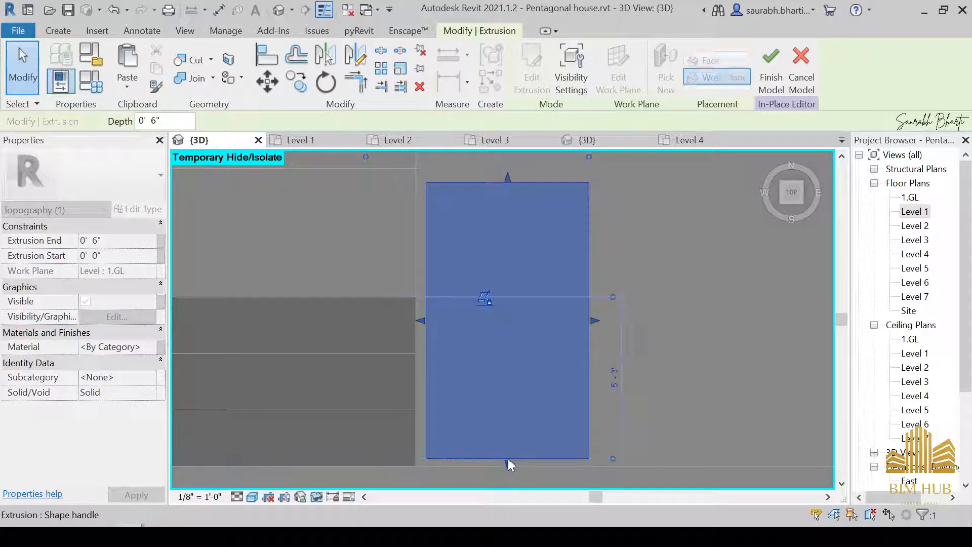
pyautogui.moveTo(592, 324); pyautogui.dragTo(574, 324)
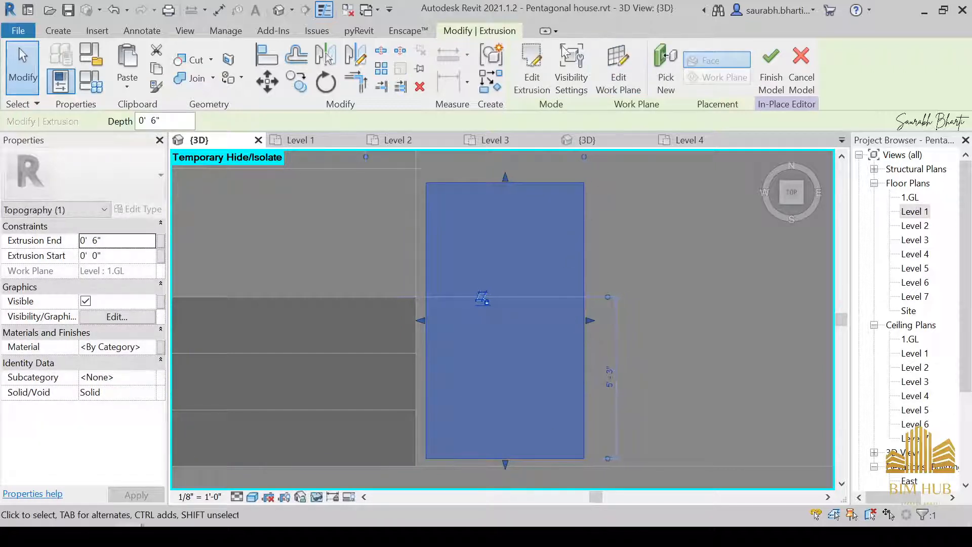
pyautogui.click(770, 65)
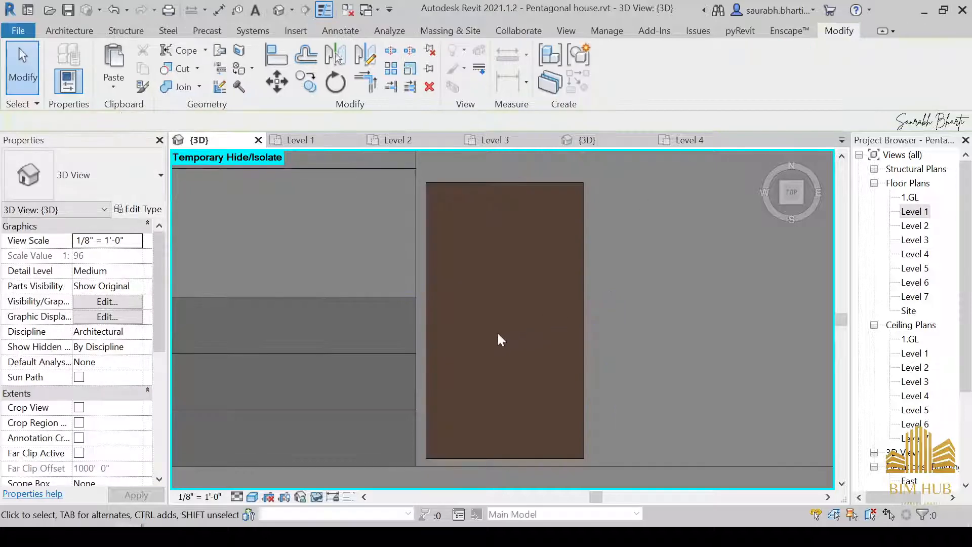
pyautogui.press('h')
pyautogui.press('r')
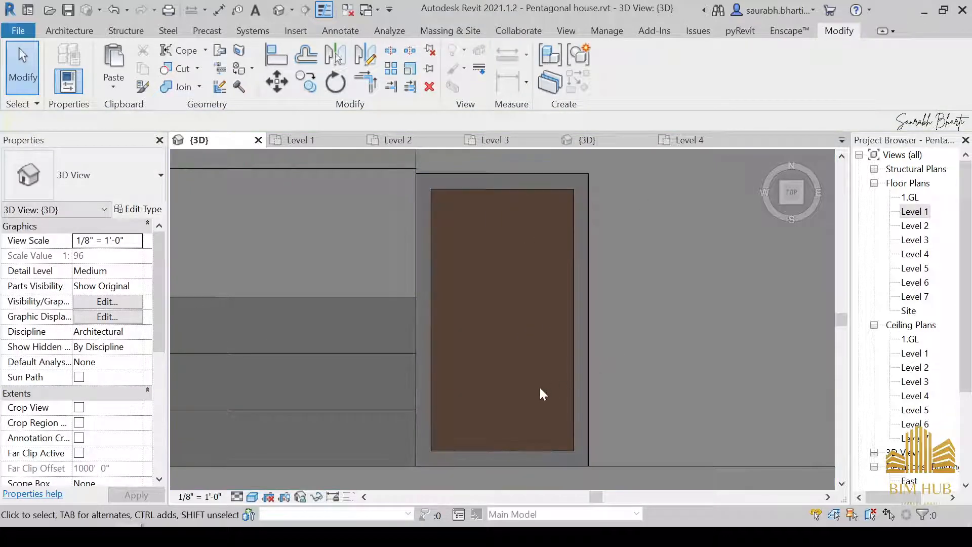
# Step: Inspect how the trimmed soil sits within the narrow bed's border and review both beds beside the steps
pyautogui.keyDown('shift'); pyautogui.moveTo(540, 393); pyautogui.dragTo(470, 326, button='middle'); pyautogui.keyUp('shift')
pyautogui.click(469, 295)
pyautogui.scroll(4, 439, 301)
pyautogui.moveTo(471, 328); pyautogui.dragTo(467, 329)
pyautogui.press('Escape')
pyautogui.scroll(-5, 503, 341)
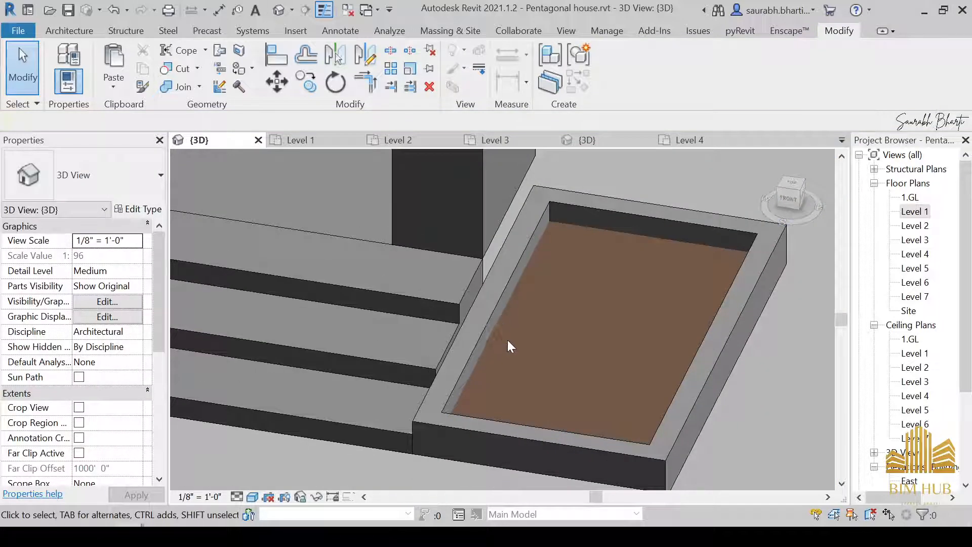
pyautogui.keyDown('shift'); pyautogui.moveTo(510, 343); pyautogui.dragTo(614, 365, button='middle'); pyautogui.keyUp('shift')
pyautogui.scroll(-6, 549, 353)
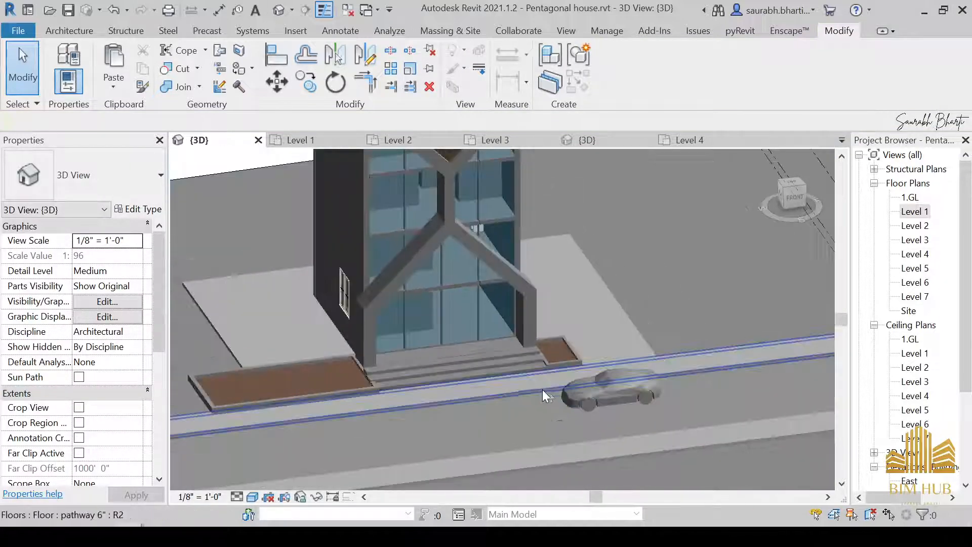
pyautogui.keyDown('shift'); pyautogui.moveTo(542, 389); pyautogui.dragTo(365, 394, button='middle'); pyautogui.keyUp('shift')
pyautogui.scroll(2, 287, 445)
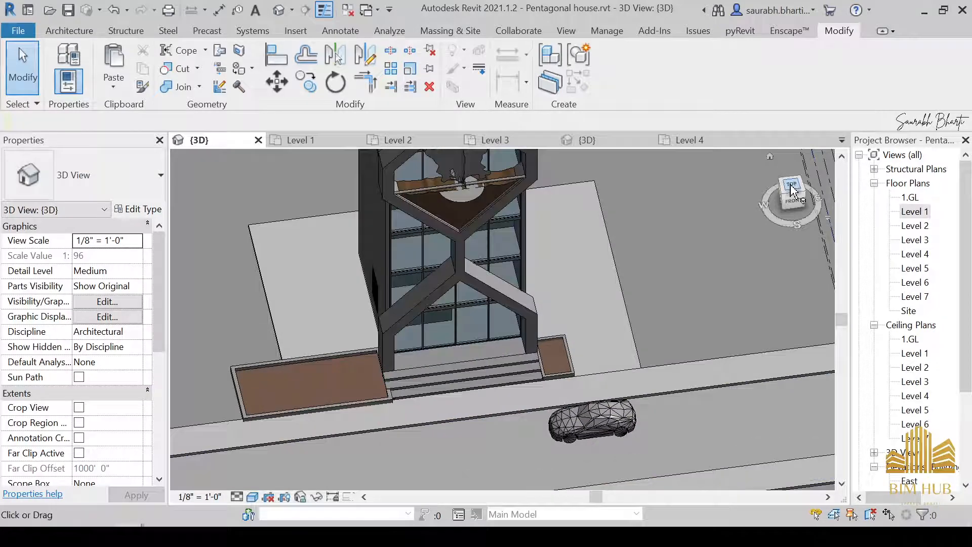
pyautogui.click(792, 190)
pyautogui.scroll(3, 505, 346)
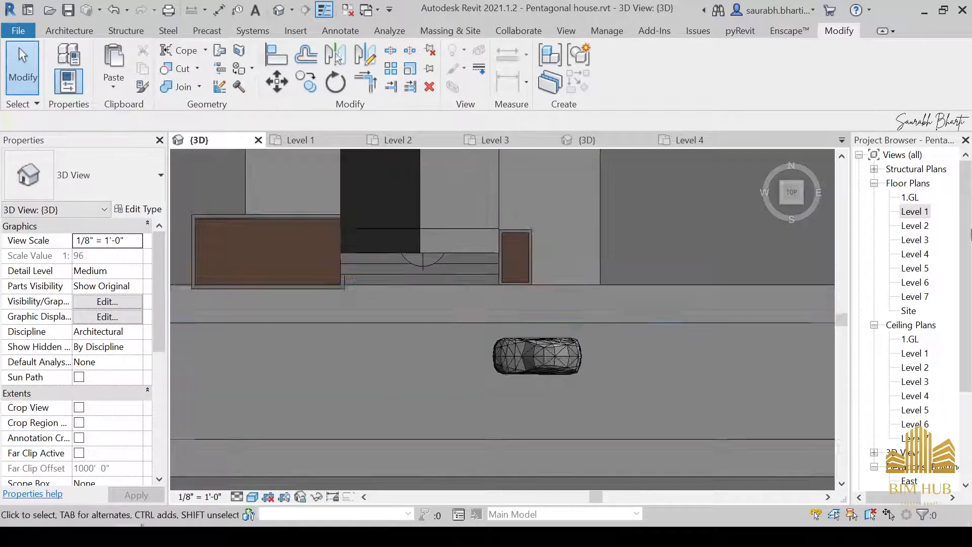
# Step: Open the Site floor plan around the planting beds and bring up the Enscape Asset Library
pyautogui.doubleClick(908, 310)
pyautogui.moveTo(570, 367); pyautogui.dragTo(392, 335, button='middle')
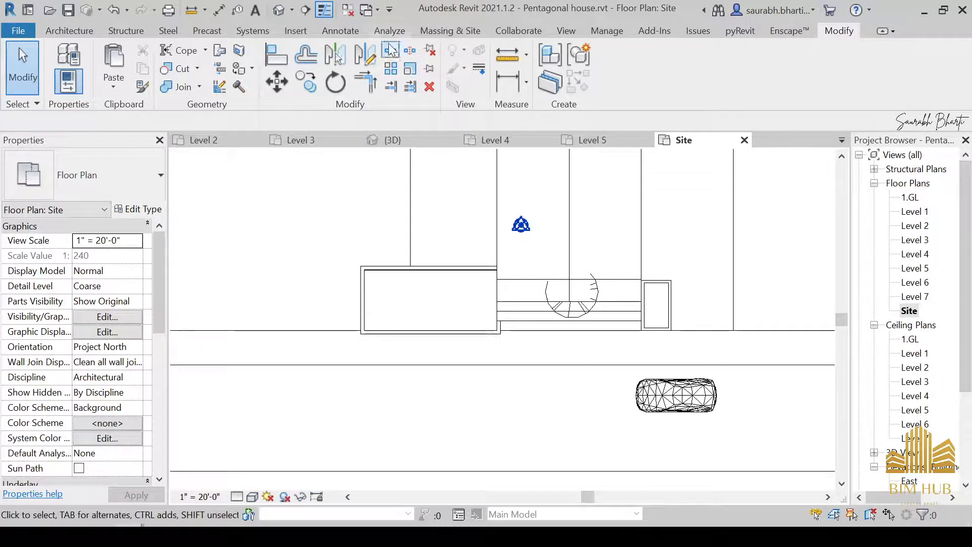
pyautogui.click(61, 33)
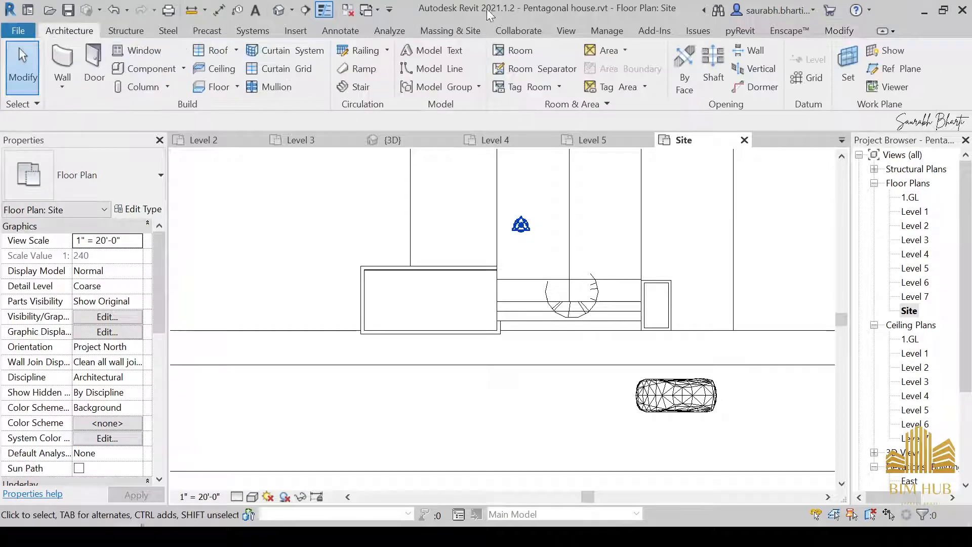
pyautogui.click(782, 29)
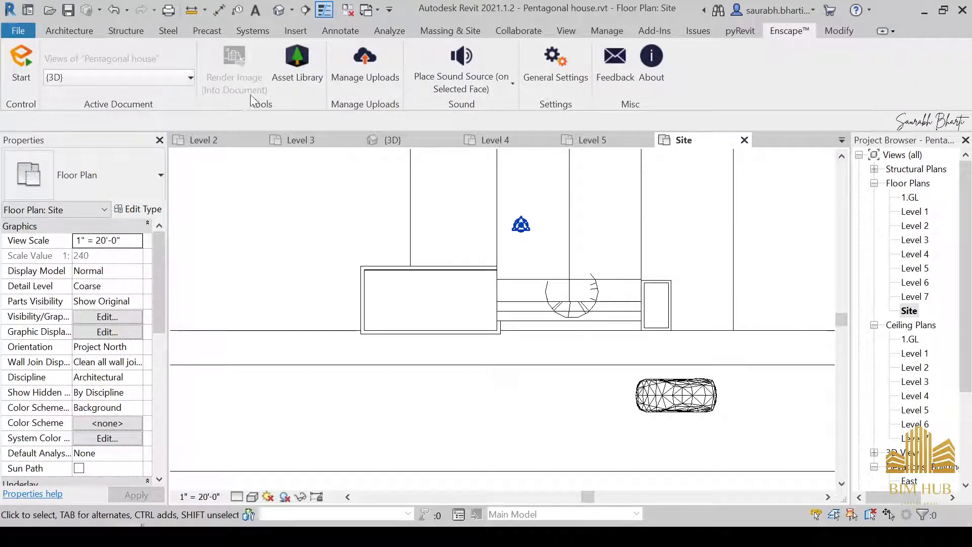
pyautogui.click(297, 66)
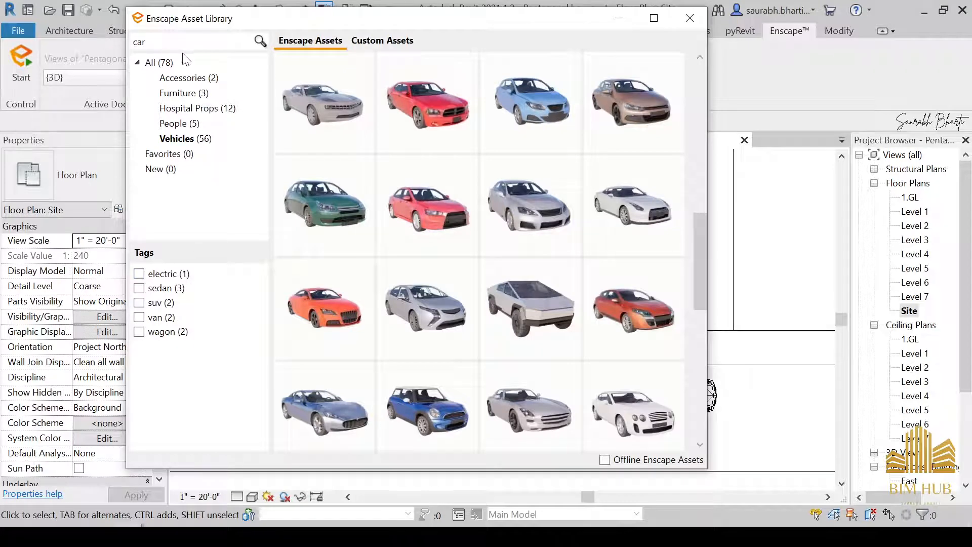
# Step: Clear the asset search, filter the Vegetation assets by the shrub tag, and pick a low leafy bush for placement
pyautogui.press('BackSpace')
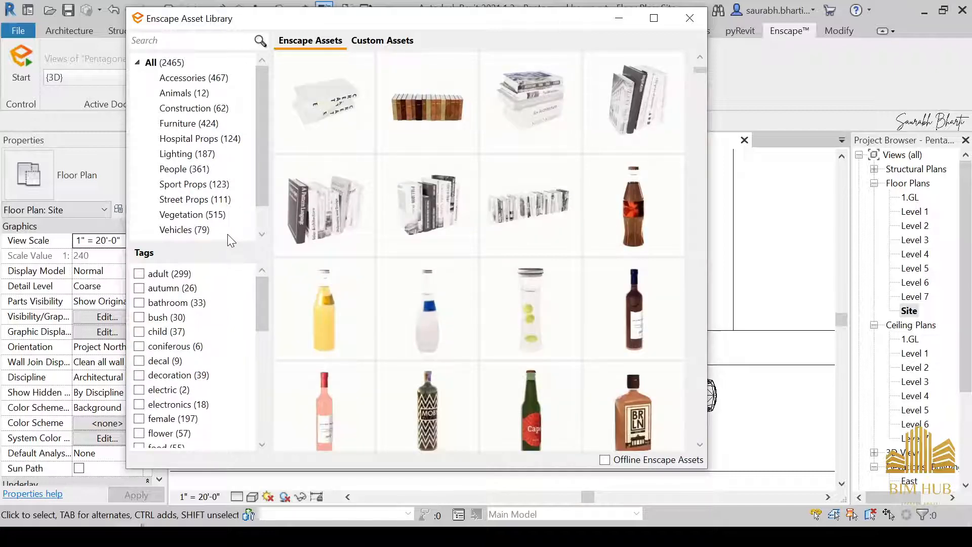
pyautogui.click(218, 216)
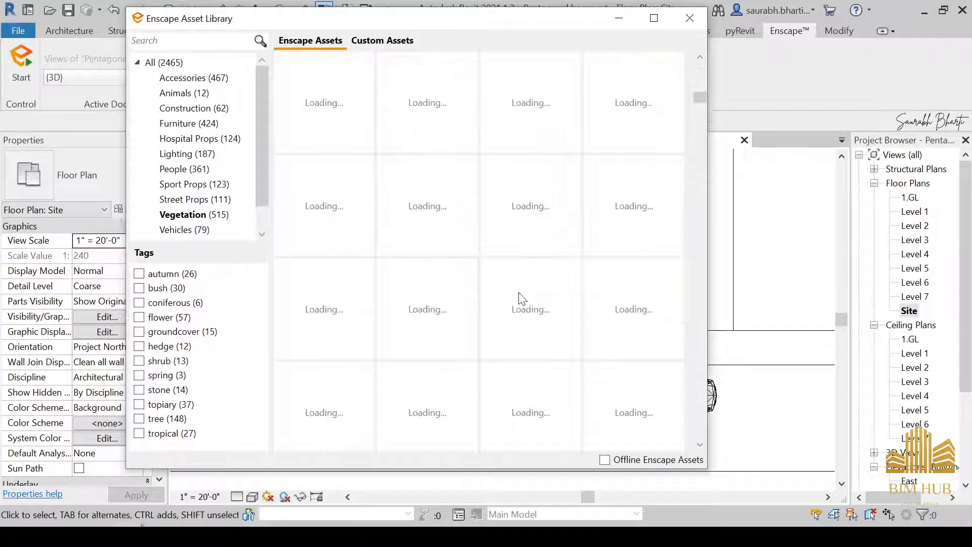
pyautogui.moveTo(432, 323)
pyautogui.scroll(-6, 433, 324)
pyautogui.moveTo(487, 299)
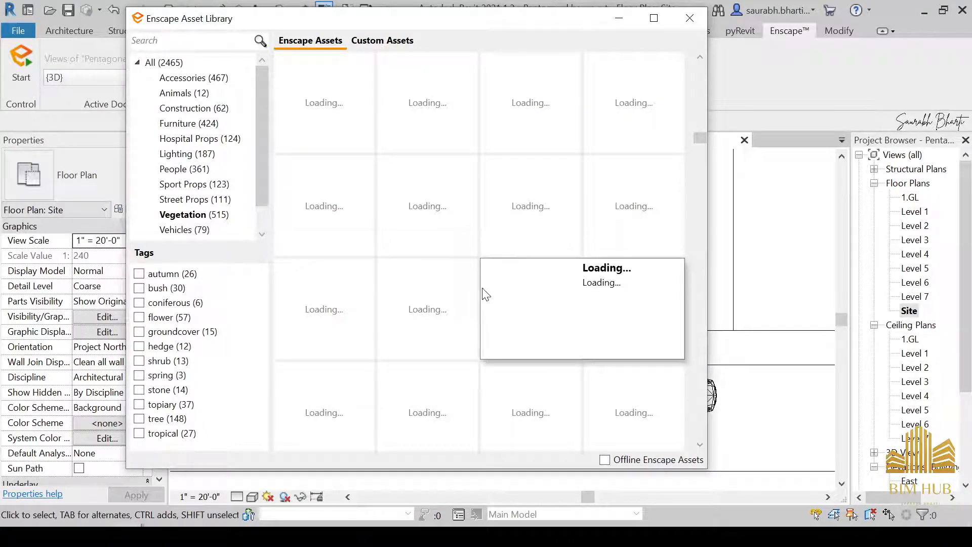
pyautogui.click(138, 361)
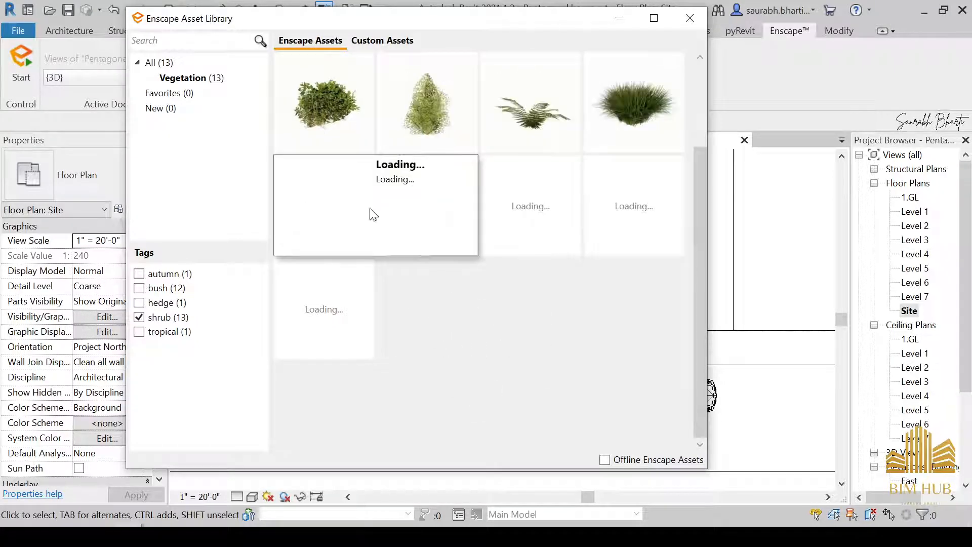
pyautogui.moveTo(343, 267)
pyautogui.moveTo(318, 153)
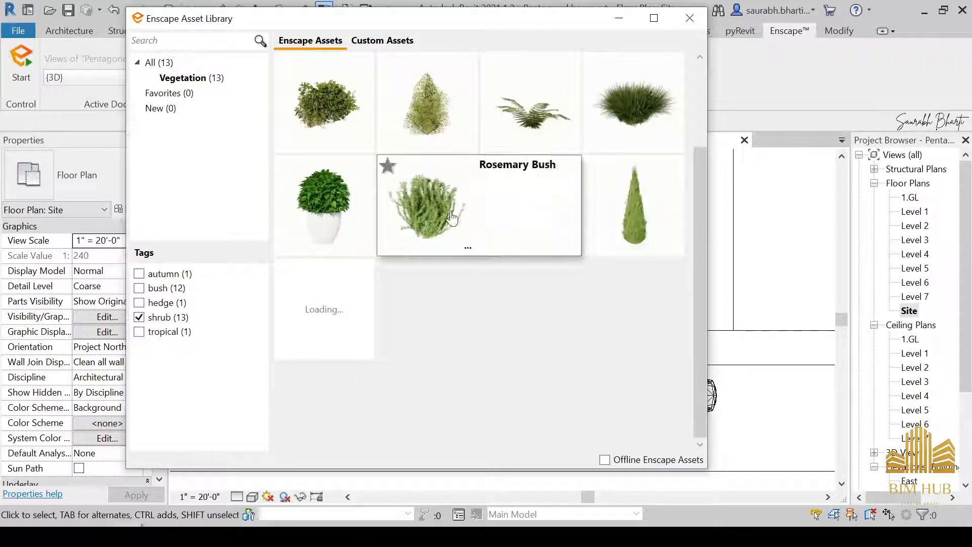
pyautogui.click(336, 131)
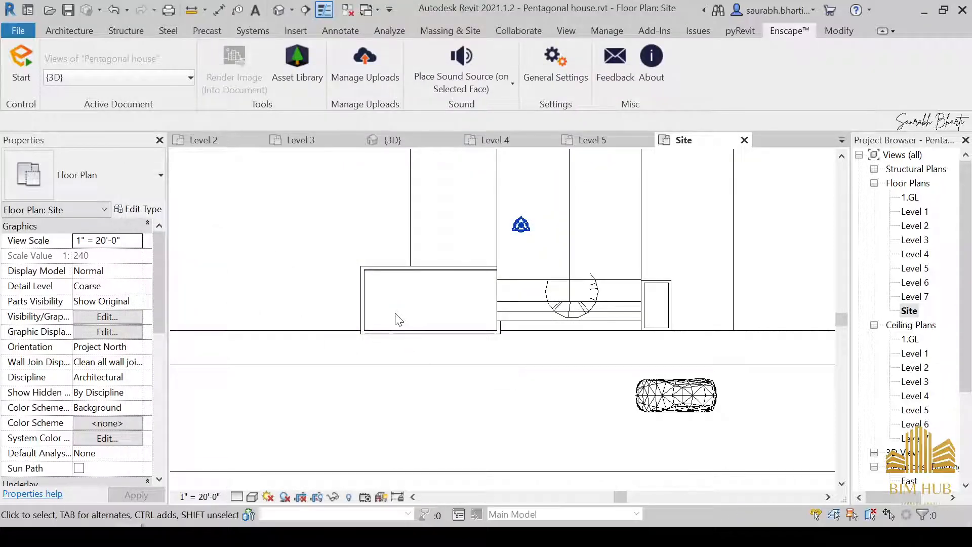
# Step: Scatter seven Bush 4 shrubs in two rows across the wide planting bed, and check them in the 3D view
pyautogui.click(375, 285)
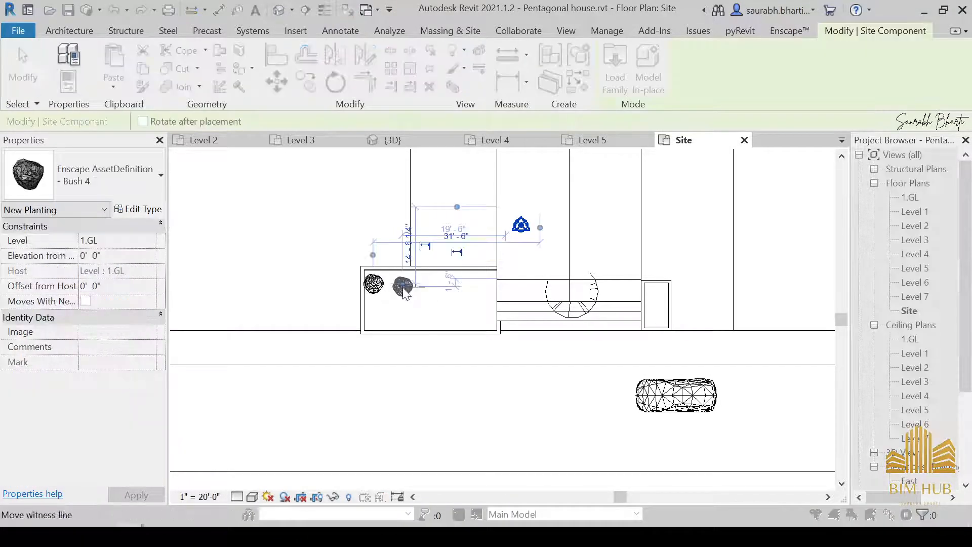
pyautogui.click(424, 291)
pyautogui.click(482, 315)
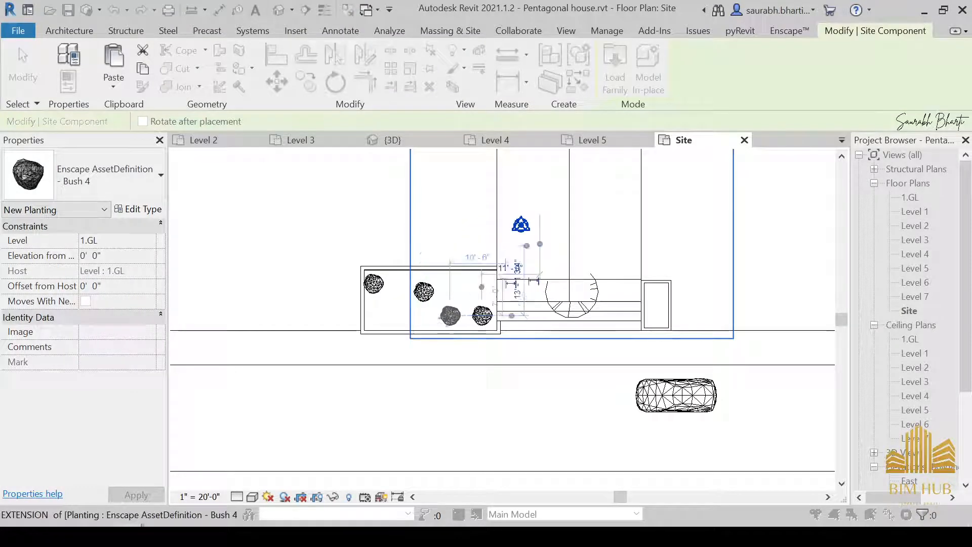
pyautogui.click(410, 316)
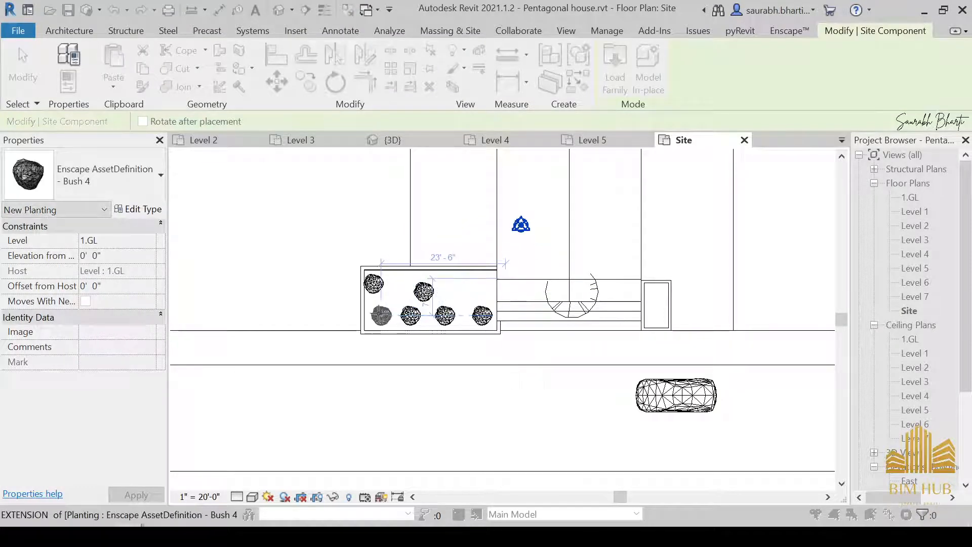
pyautogui.click(381, 316)
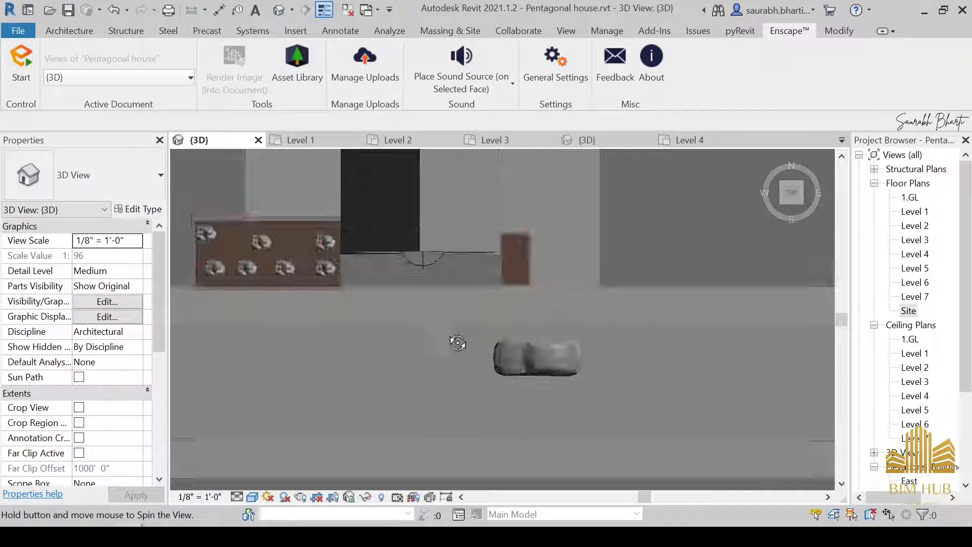
pyautogui.moveTo(474, 355)
pyautogui.keyDown('shift'); pyautogui.mouseDown(button='middle')
pyautogui.moveTo(545, 217)
pyautogui.moveTo(468, 420)
pyautogui.moveTo(369, 271)
pyautogui.moveTo(408, 373)
pyautogui.mouseUp(button='middle'); pyautogui.keyUp('shift')
pyautogui.scroll(-3, 408, 373)
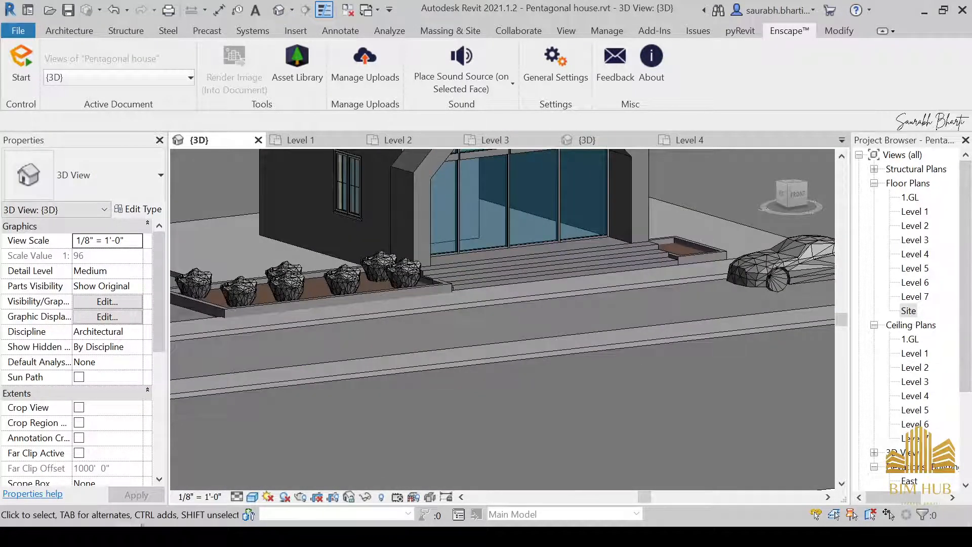
# Step: Replace the shrub tag filter with topiary in the Enscape Asset Library and pick the rounded English Laurel 21 for placement
pyautogui.click(254, 467)
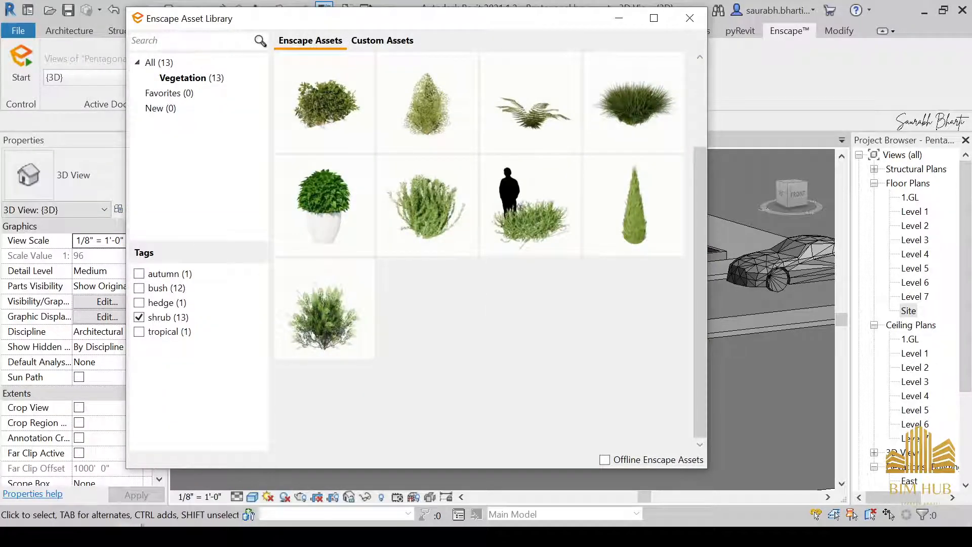
pyautogui.click(140, 319)
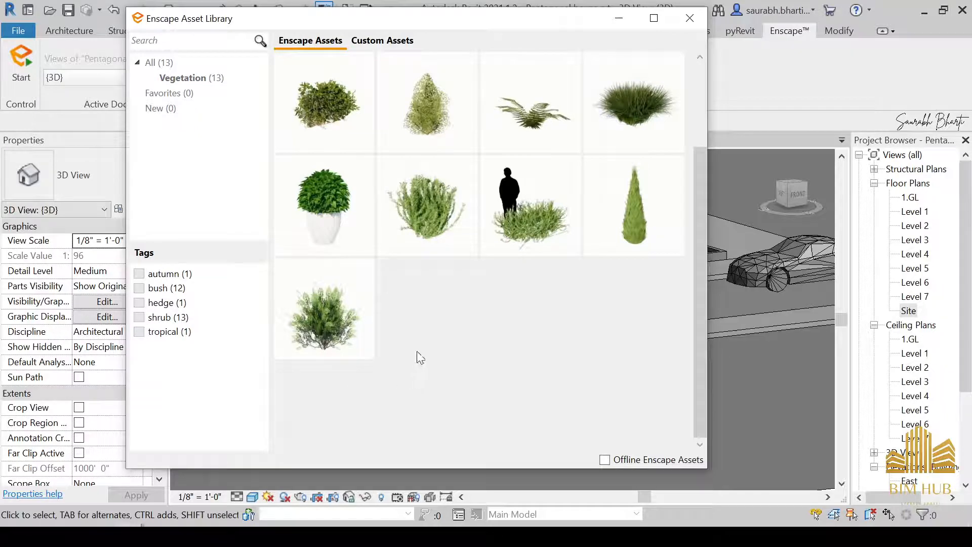
pyautogui.moveTo(342, 336)
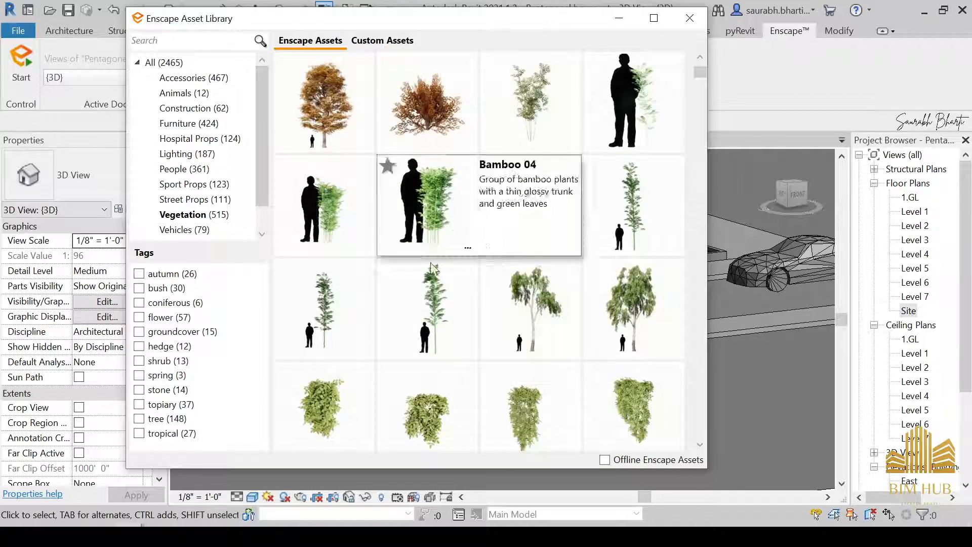
pyautogui.scroll(-5, 554, 334)
pyautogui.scroll(-3, 553, 334)
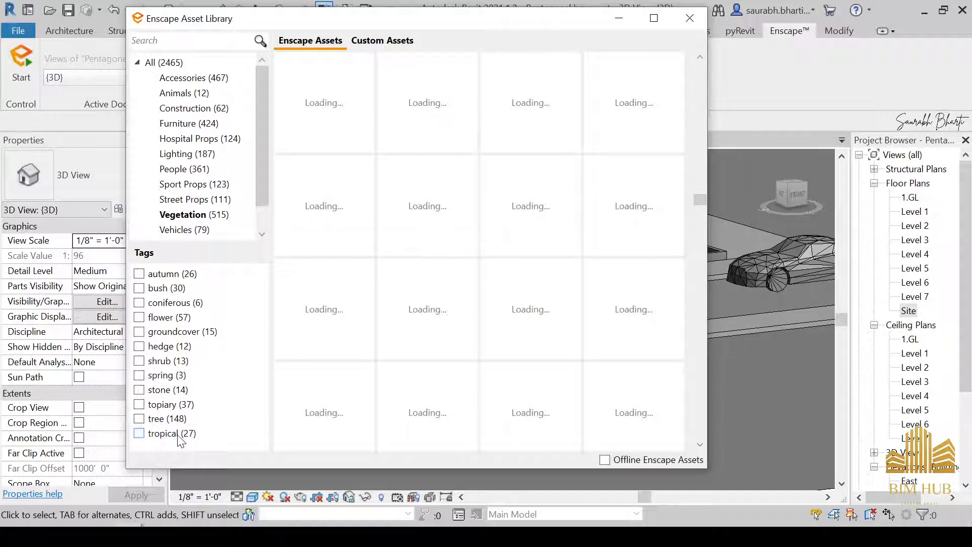
pyautogui.click(138, 404)
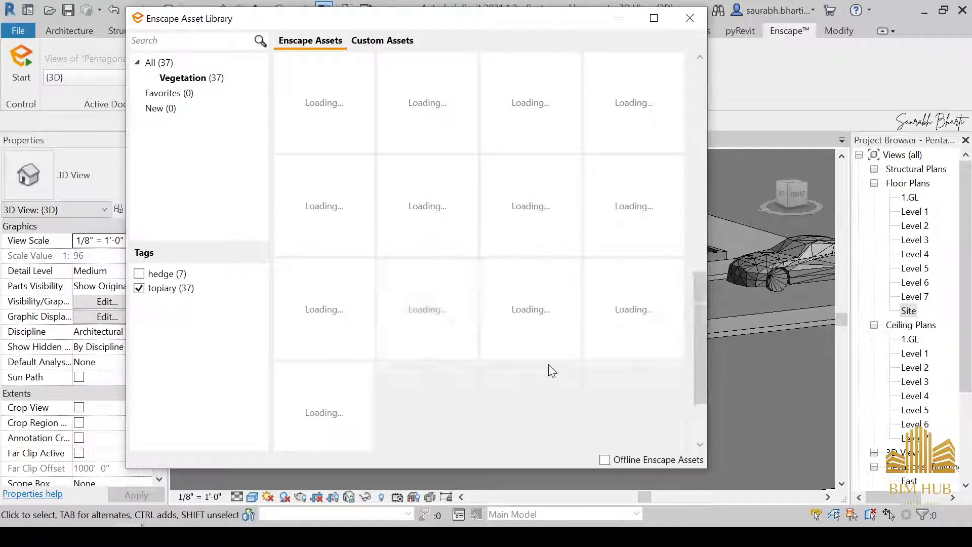
pyautogui.moveTo(470, 331)
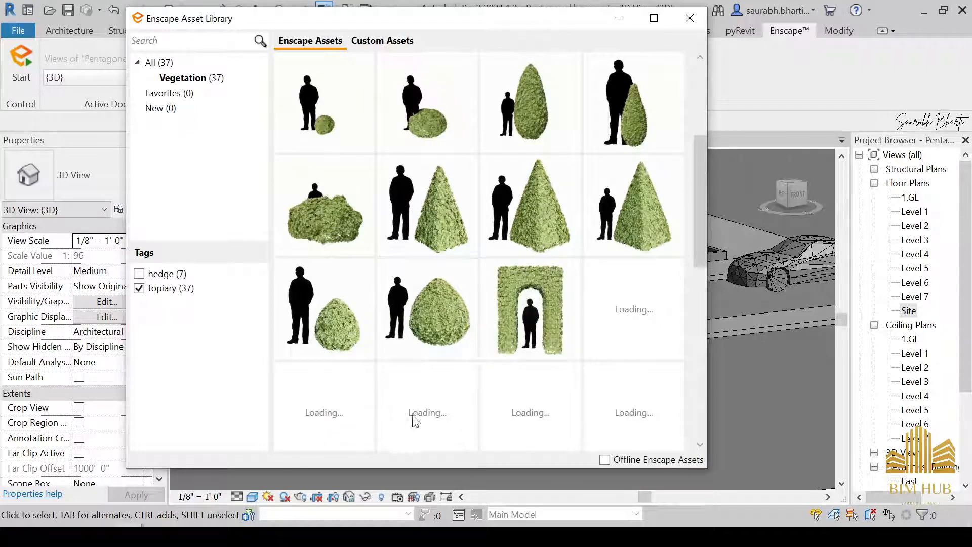
pyautogui.click(460, 342)
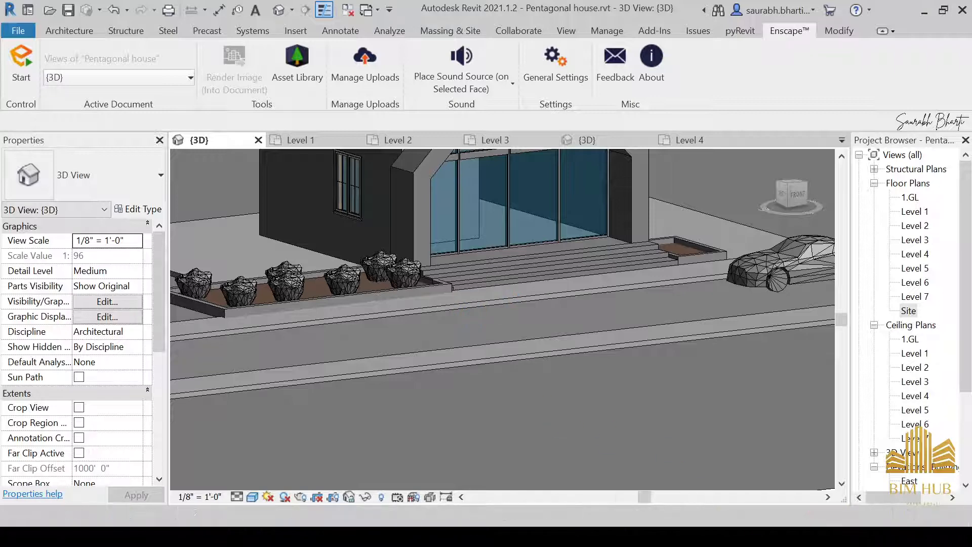
# Step: Set the laptop's operating mode to Performance in Armoury Crate, and close that app
pyautogui.click(856, 524)
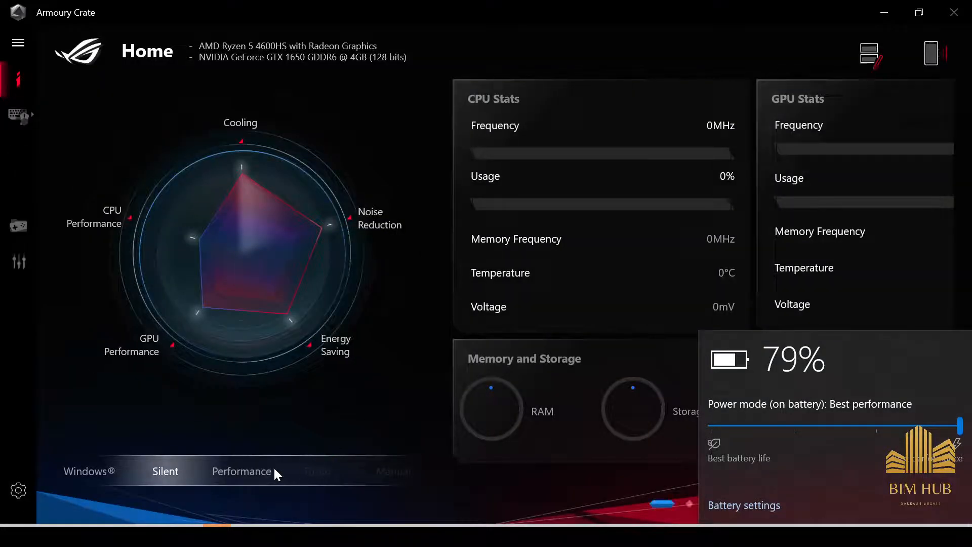
pyautogui.click(238, 476)
pyautogui.click(238, 474)
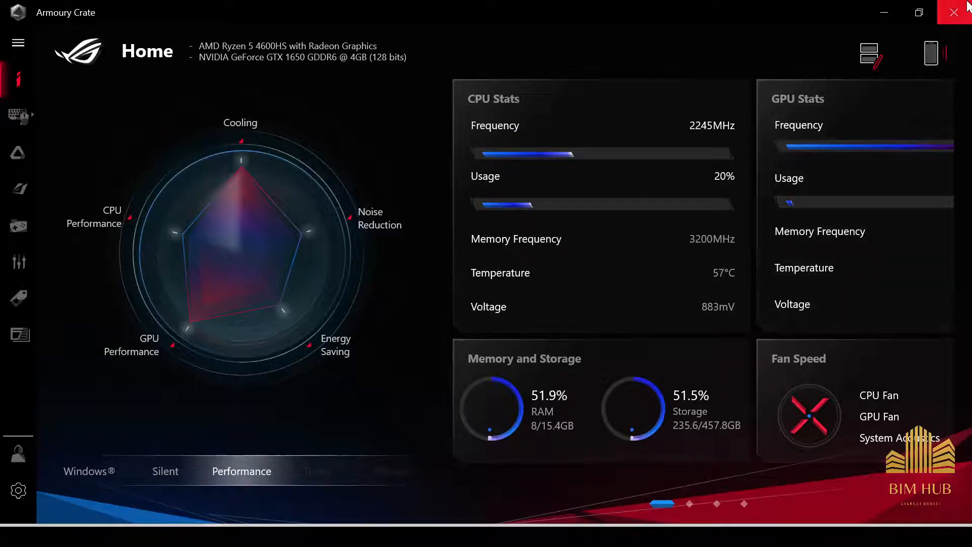
pyautogui.click(954, 12)
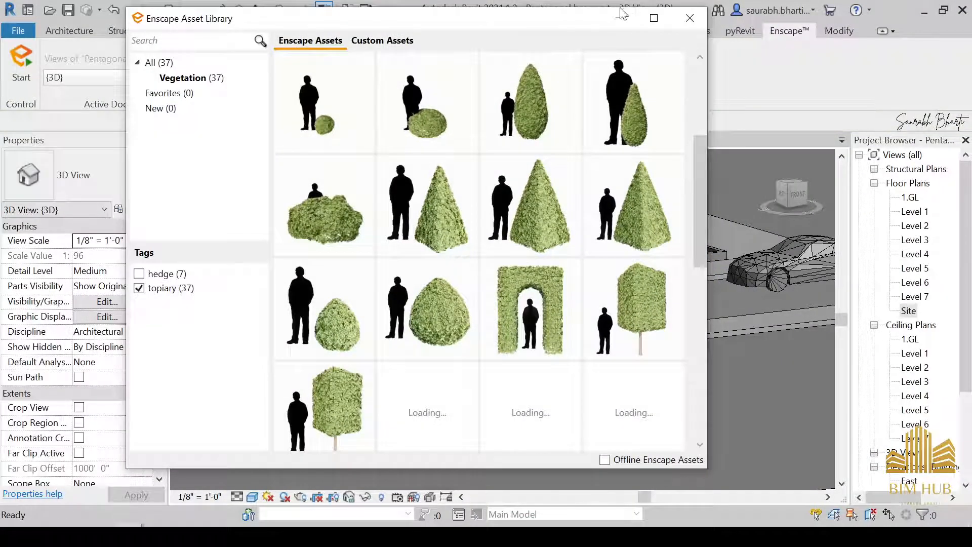
# Step: Put the asset library away, open the Site floor plan, and place three English Laurel 21 plants along the wide bed's house side
pyautogui.click(621, 10)
pyautogui.doubleClick(908, 310)
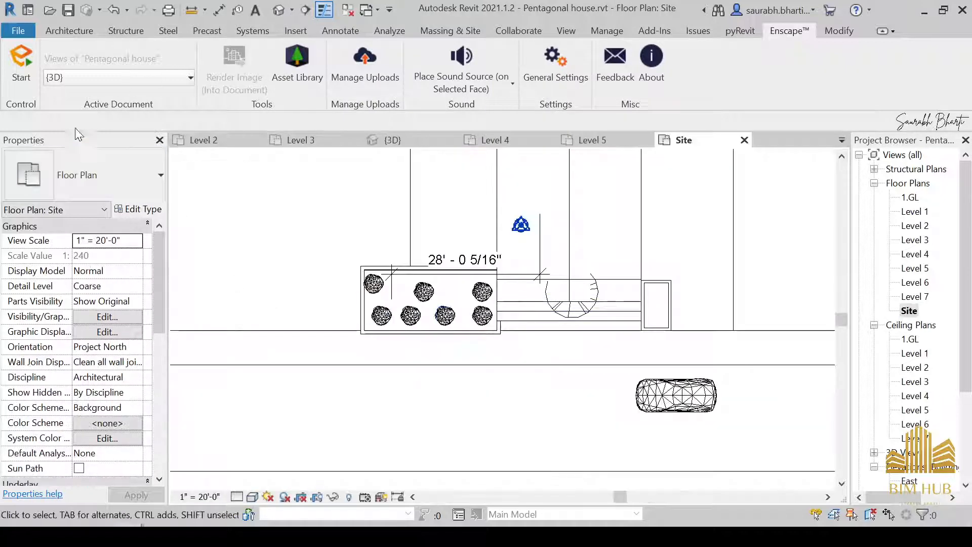
pyautogui.click(66, 32)
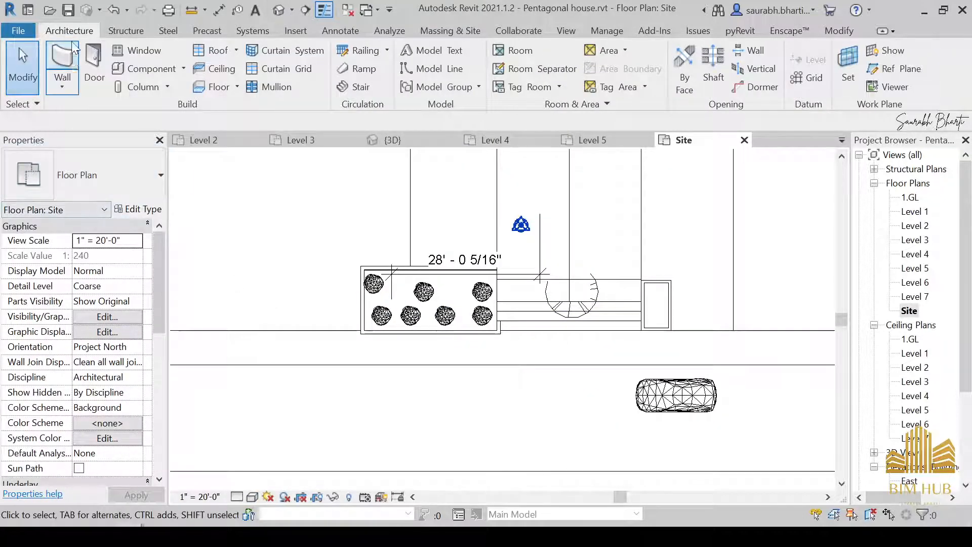
pyautogui.click(801, 33)
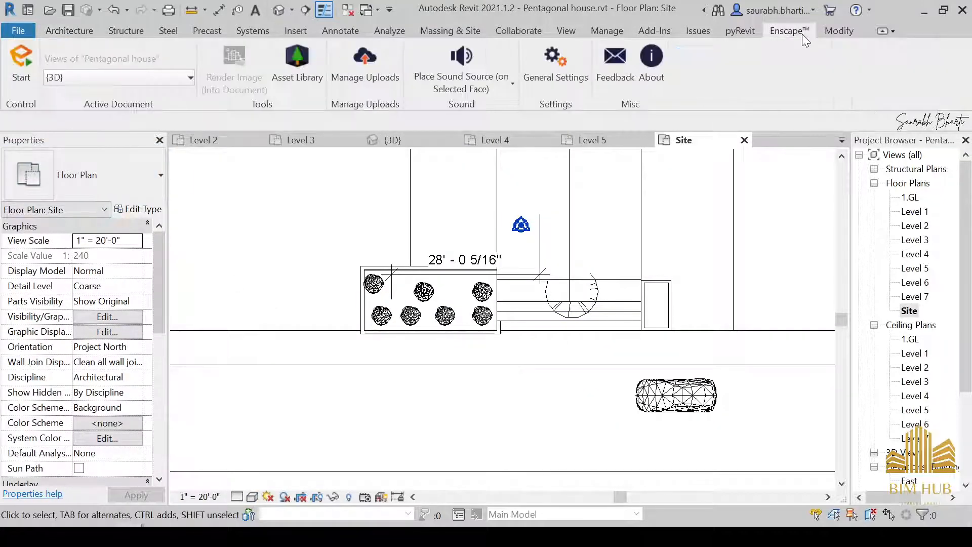
pyautogui.click(67, 31)
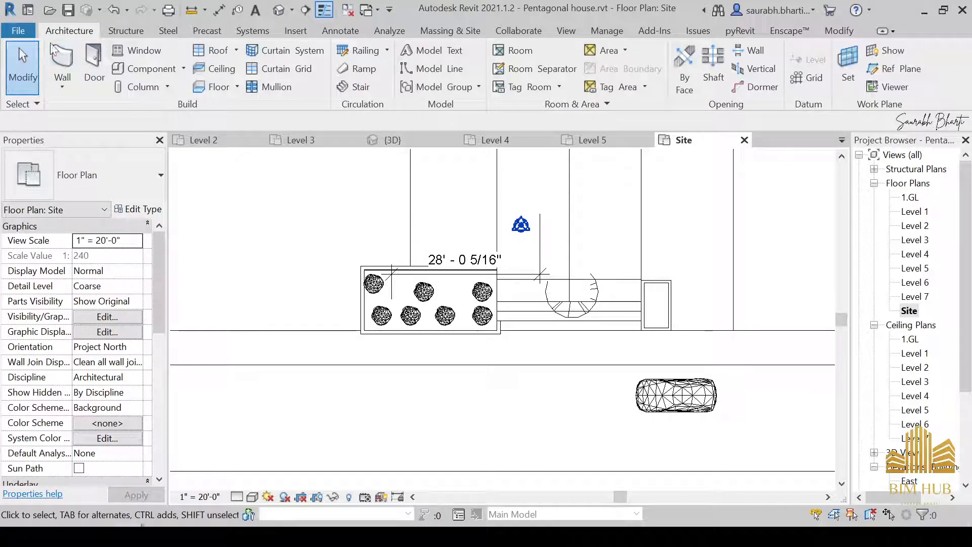
pyautogui.click(130, 67)
pyautogui.scroll(5, 414, 297)
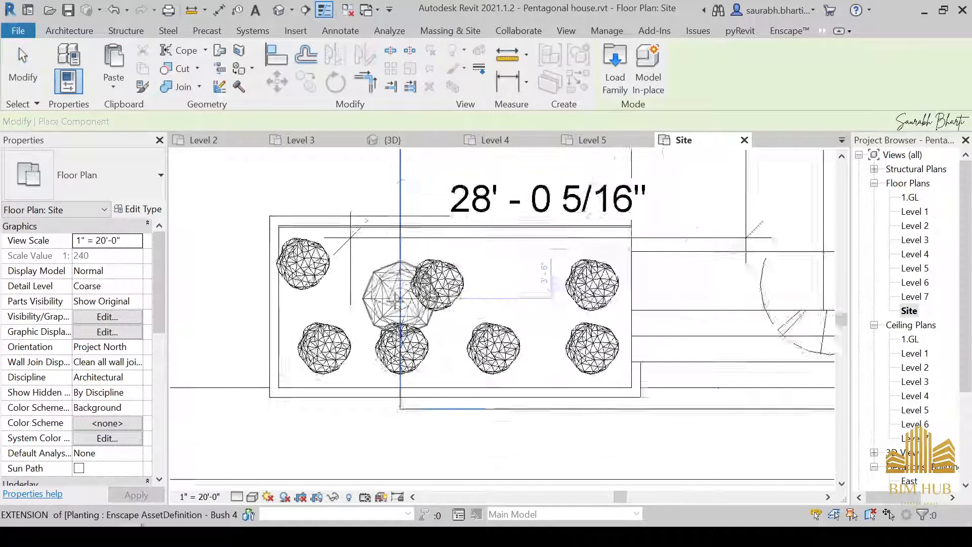
pyautogui.click(327, 269)
pyautogui.click(425, 269)
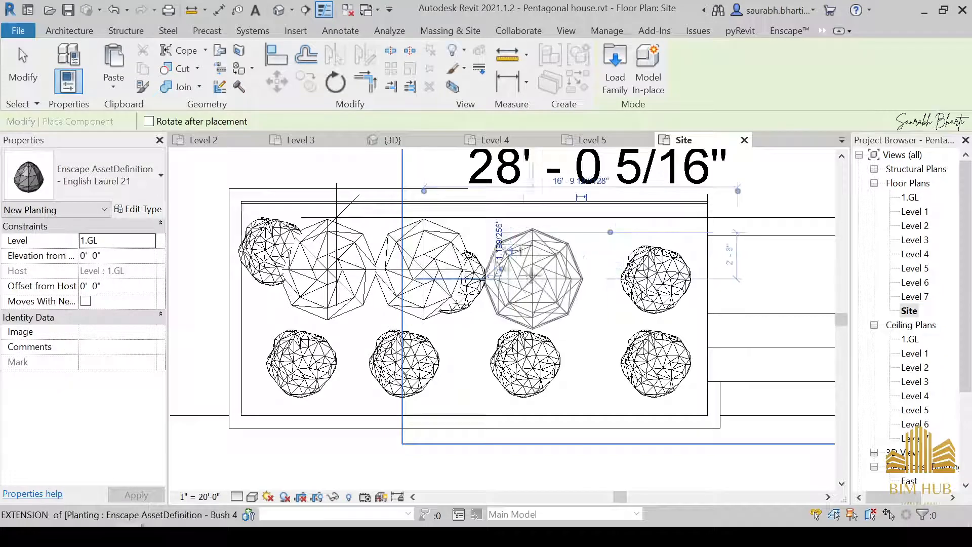
pyautogui.click(524, 279)
# Step: Place four English Laurel 21 plants along the wide bed's street side and one near its end by the steps
pyautogui.click(274, 355)
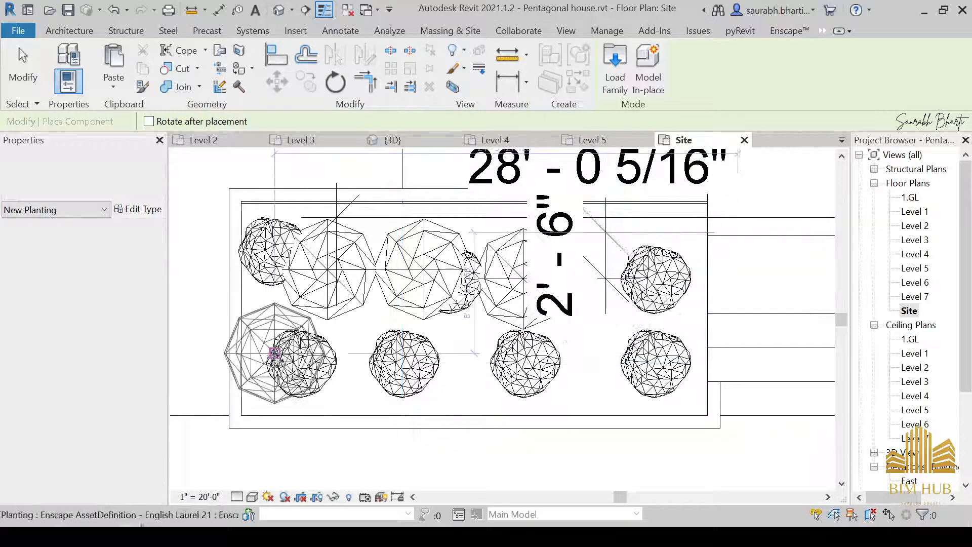
pyautogui.click(331, 377)
pyautogui.click(466, 377)
pyautogui.click(597, 377)
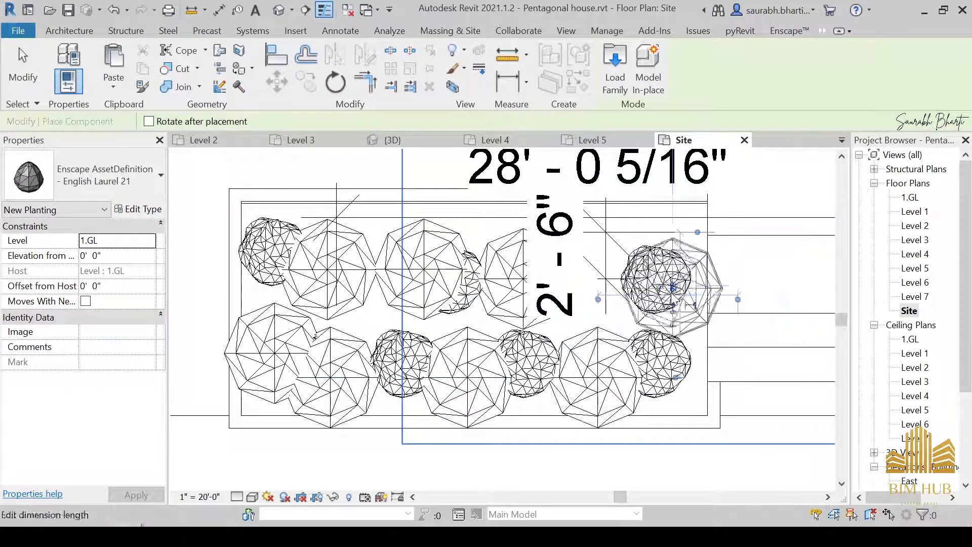
pyautogui.click(658, 291)
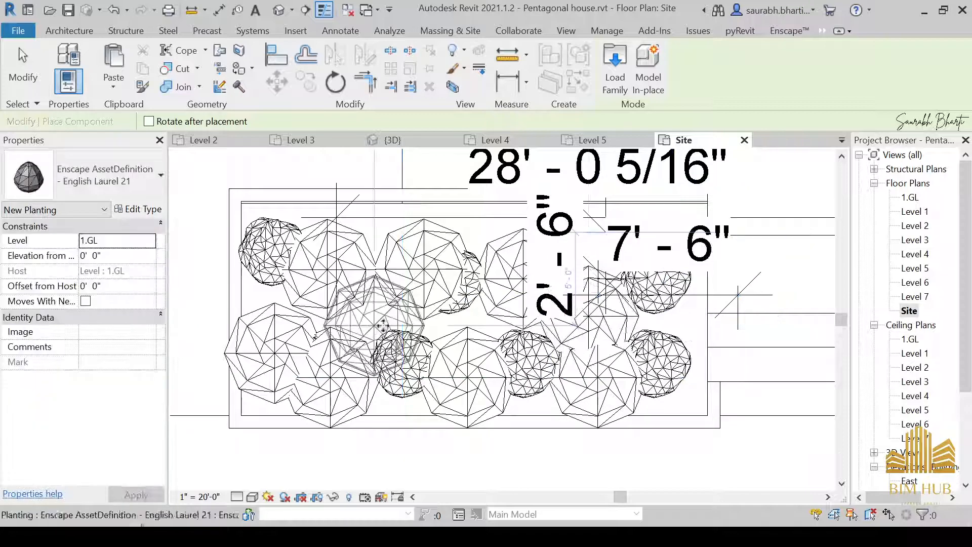
pyautogui.scroll(-5, 449, 334)
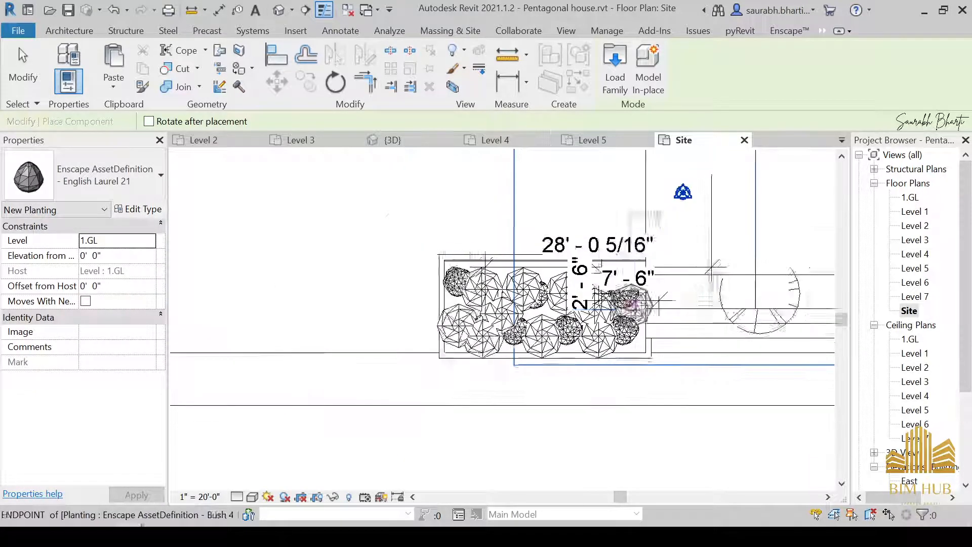
pyautogui.press('Escape')
# Step: Create similar plants from an existing English Laurel 21 and place two of them in the narrow bed beyond the steps
pyautogui.scroll(5, 565, 308)
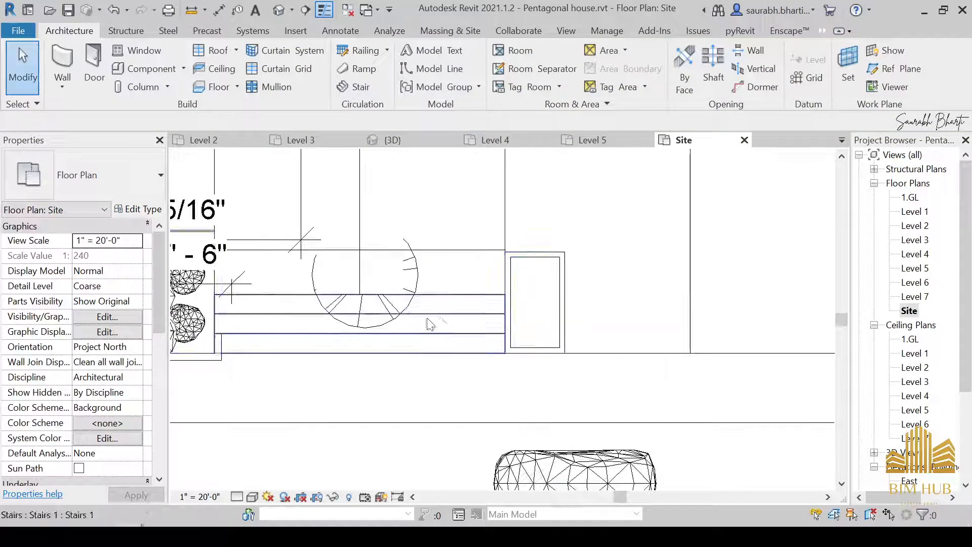
pyautogui.moveTo(251, 334); pyautogui.dragTo(494, 320, button='middle')
pyautogui.click(394, 317)
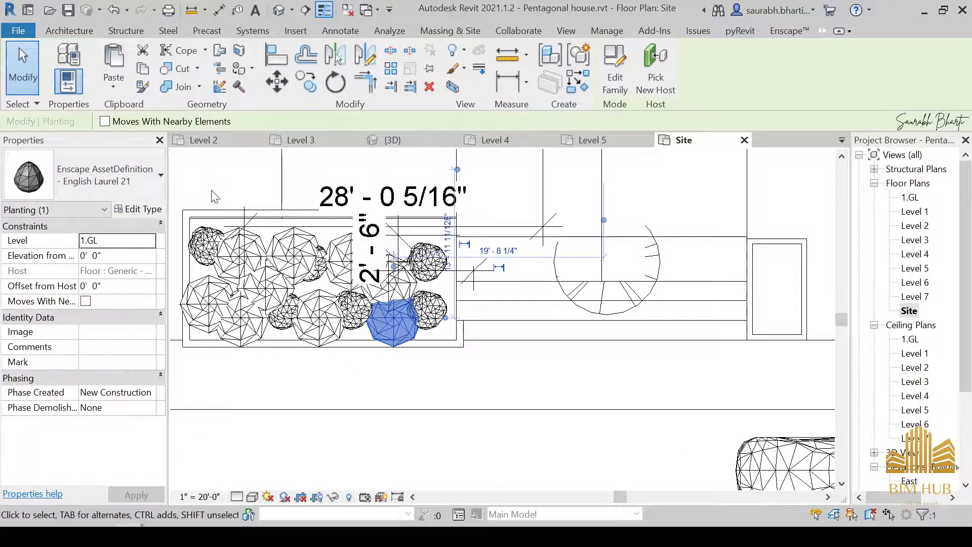
pyautogui.press('XF86MonBrightnessUp')
pyautogui.press('s')
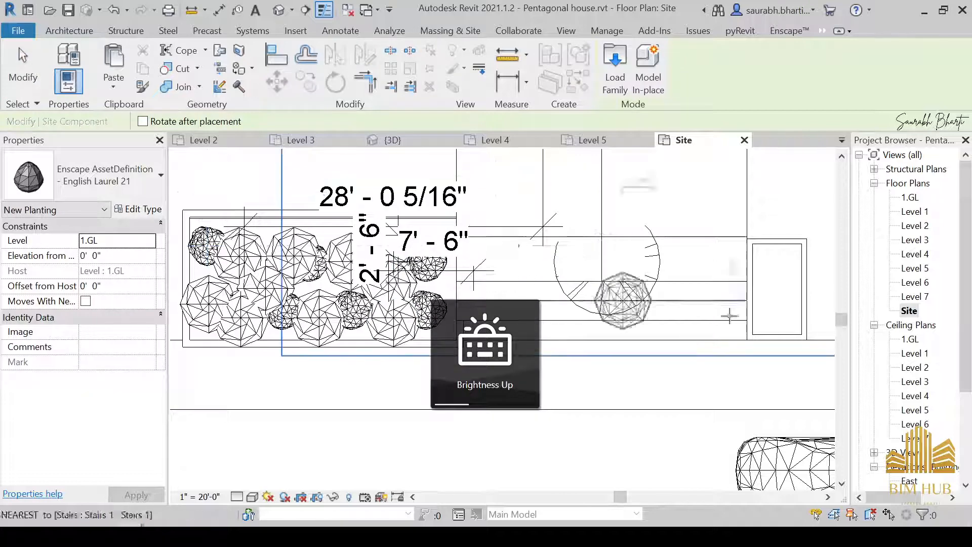
pyautogui.scroll(2, 729, 318)
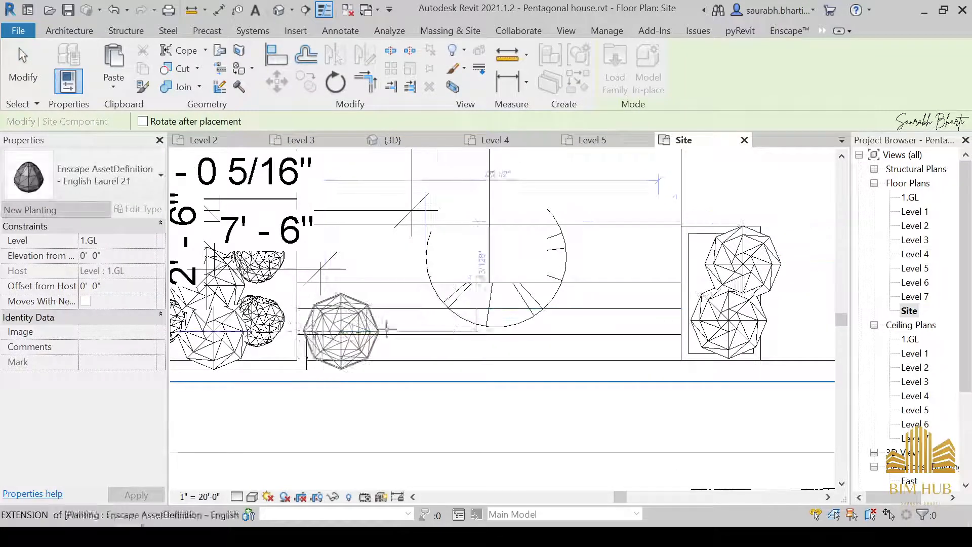
pyautogui.moveTo(341, 330); pyautogui.dragTo(508, 324, button='middle')
pyautogui.press('Escape')
pyautogui.press('Escape')
# Step: Create similar plants from an existing Bush 4 and place five of them around the laurels in the narrow bed
pyautogui.click(328, 314)
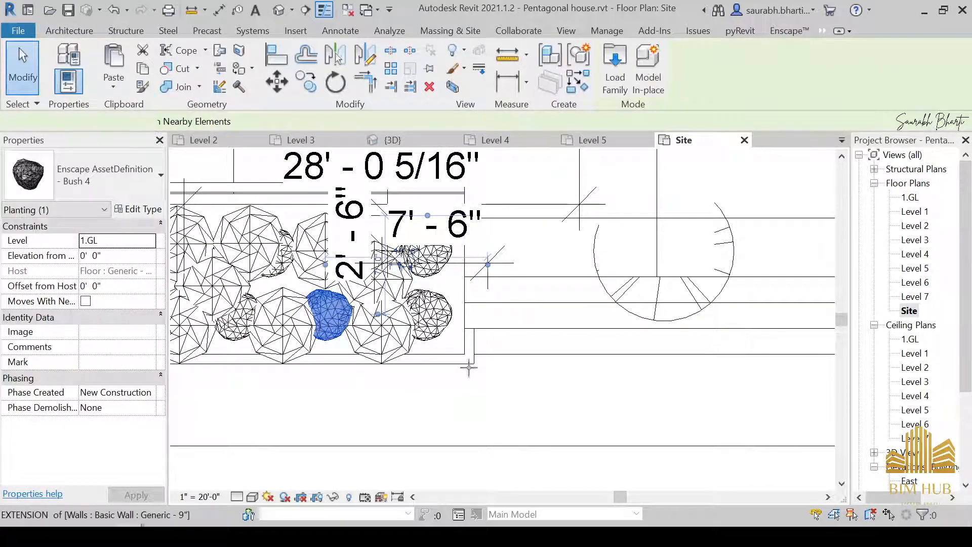
pyautogui.press('c')
pyautogui.press('s')
pyautogui.scroll(-2, 469, 368)
pyautogui.moveTo(466, 361); pyautogui.dragTo(511, 296, button='middle')
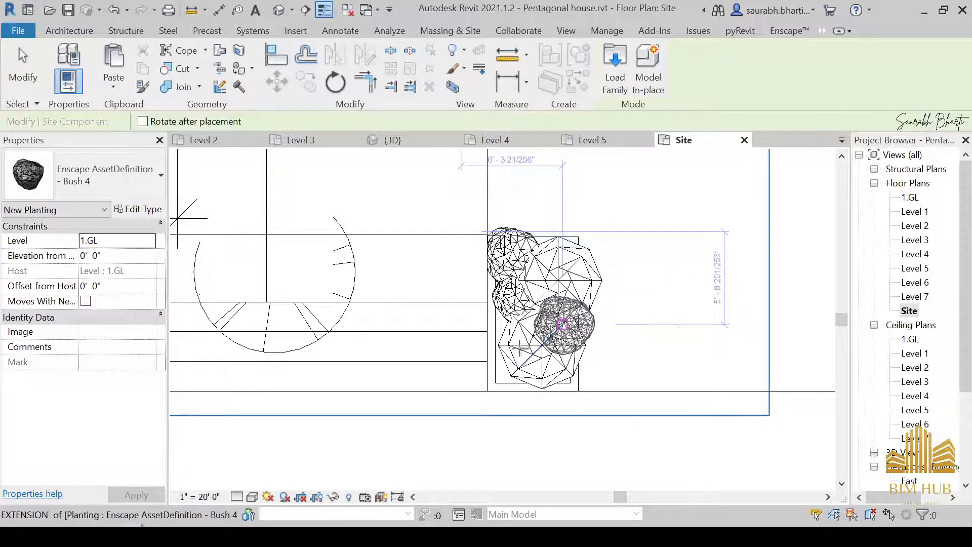
pyautogui.click(546, 365)
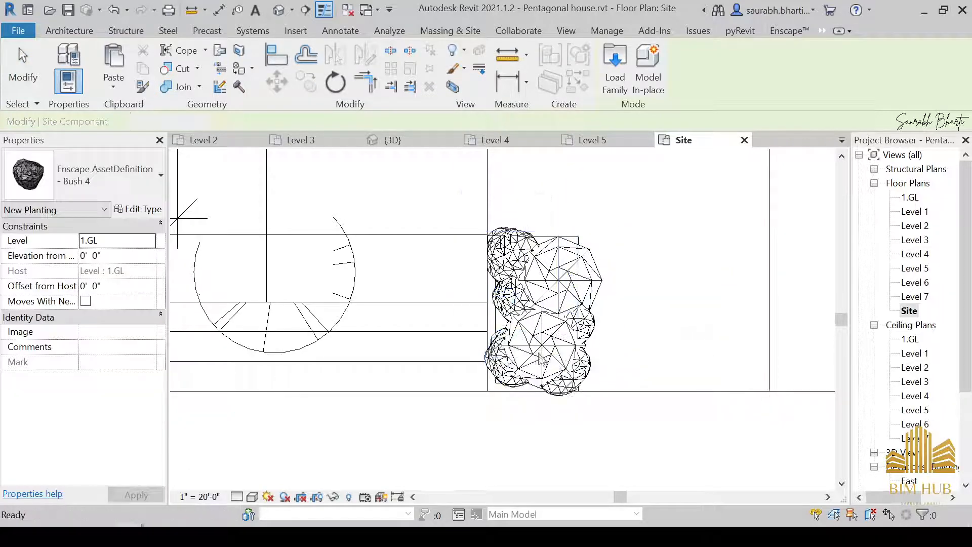
pyautogui.press('Escape')
pyautogui.press('Escape')
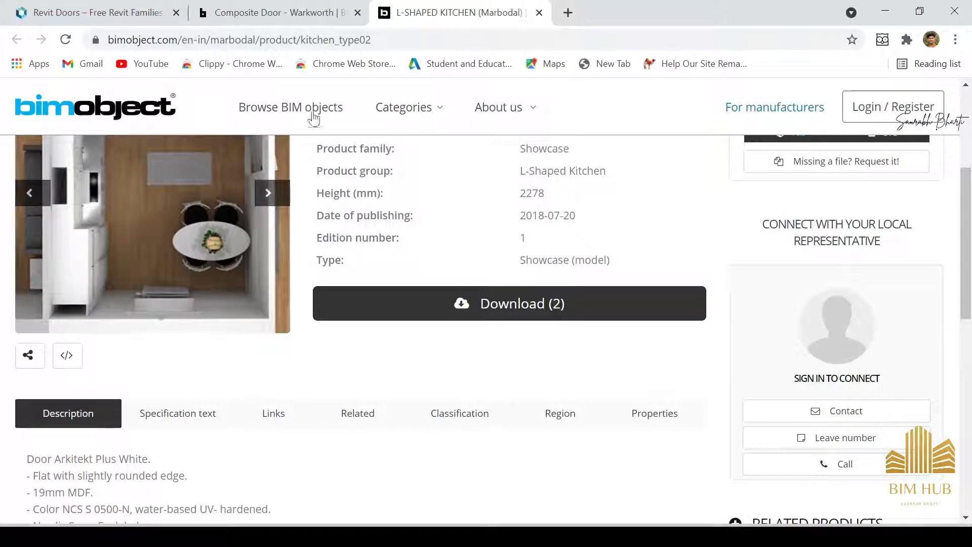
pyautogui.click(256, 5)
pyautogui.click(87, 12)
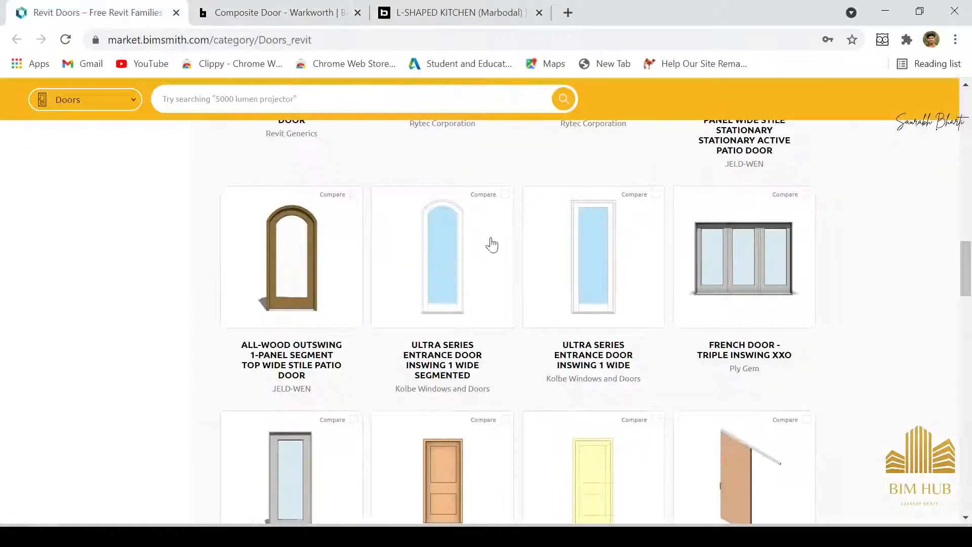
pyautogui.click(885, 12)
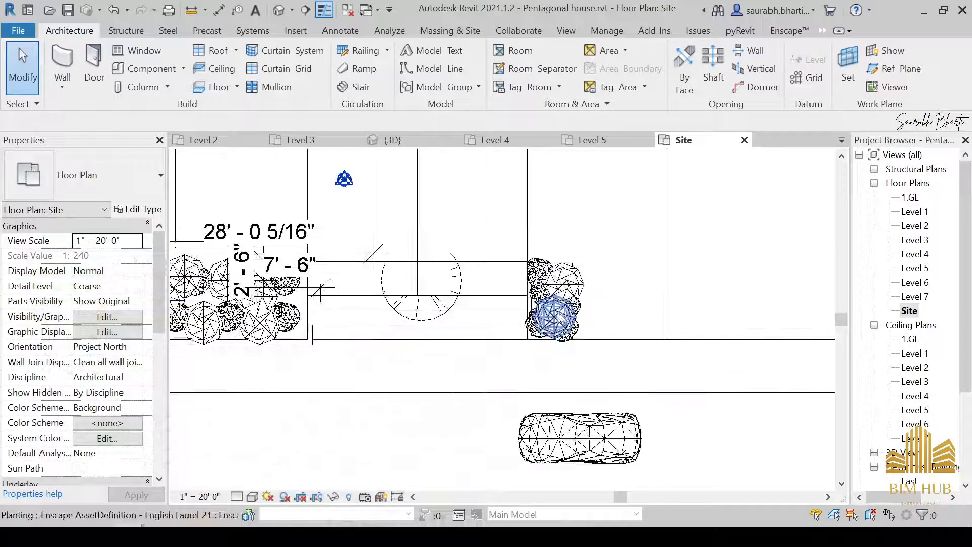
# Step: Check the planted beds in the Site plan, and examine the house front and its beds in the default 3D view
pyautogui.moveTo(354, 304); pyautogui.dragTo(637, 303, button='middle')
pyautogui.scroll(3, 689, 323)
pyautogui.scroll(-4, 441, 309)
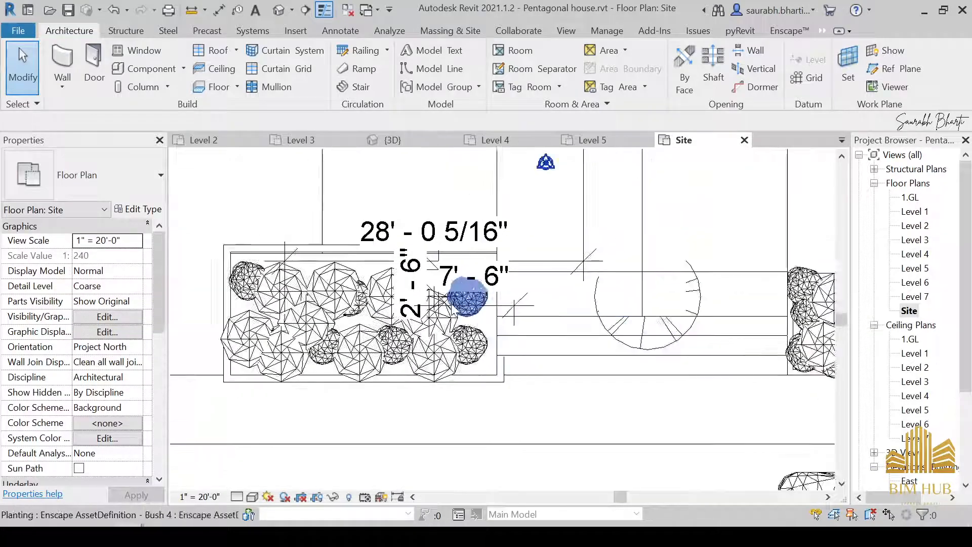
pyautogui.scroll(3, 369, 328)
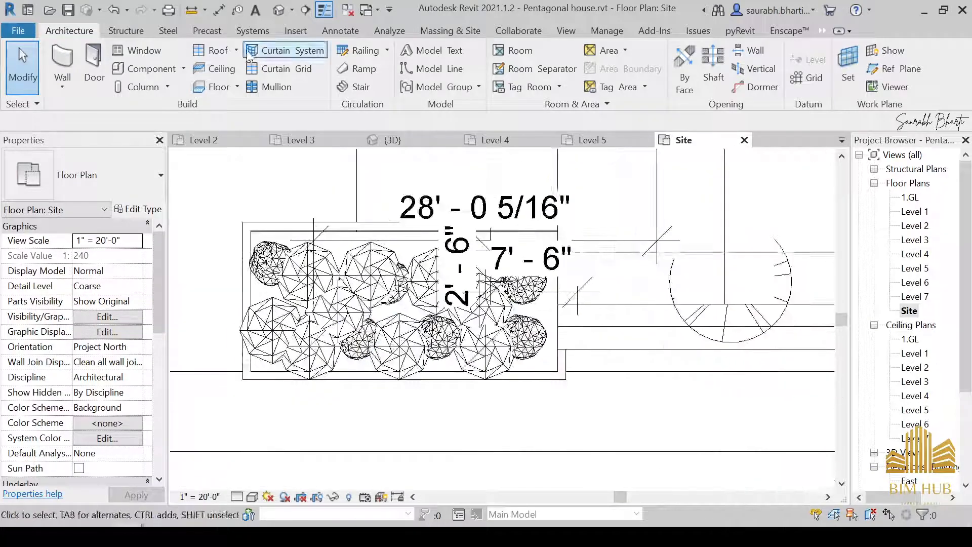
pyautogui.click(279, 10)
pyautogui.keyDown('shift'); pyautogui.moveTo(412, 358); pyautogui.dragTo(517, 393, button='middle'); pyautogui.keyUp('shift')
pyautogui.scroll(4, 516, 393)
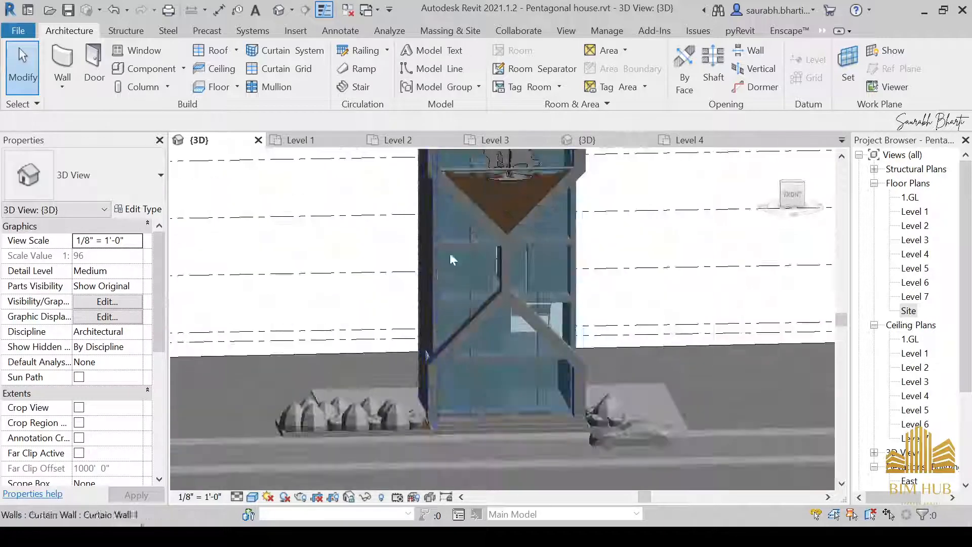
pyautogui.keyDown('shift'); pyautogui.moveTo(449, 254); pyautogui.dragTo(167, 507, button='middle'); pyautogui.keyUp('shift')
pyautogui.scroll(-3, 438, 406)
pyautogui.scroll(5, 413, 423)
pyautogui.scroll(-3, 413, 423)
# Step: Look through the topiary vegetation in the Enscape Asset Library and close the library
pyautogui.moveTo(142, 537)
pyautogui.click(226, 466)
pyautogui.moveTo(601, 96)
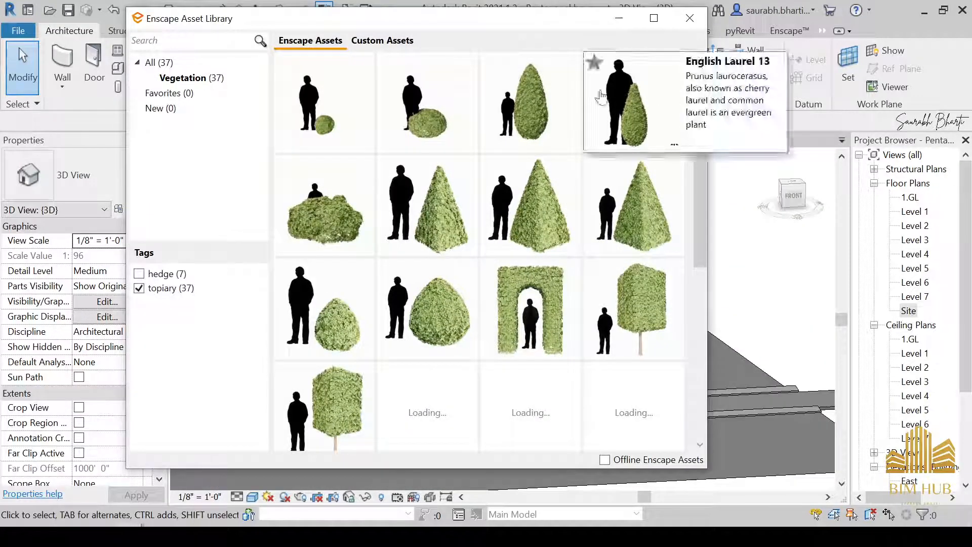
pyautogui.scroll(-5, 601, 321)
pyautogui.scroll(2, 612, 297)
pyautogui.click(718, 15)
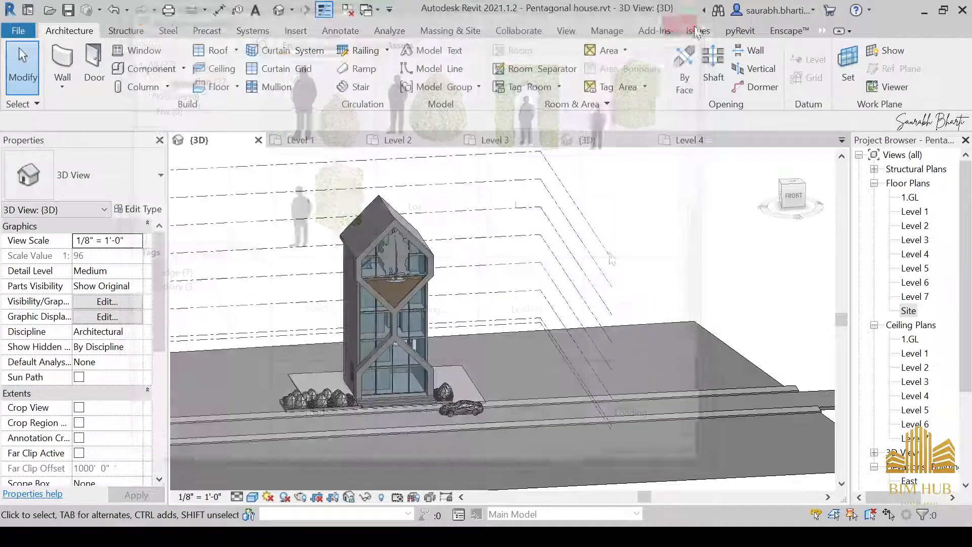
# Step: Examine the planted beds, entrance steps, side wall and front facade framing of the house up close in 3D
pyautogui.keyDown('shift'); pyautogui.moveTo(582, 354); pyautogui.dragTo(619, 371, button='middle'); pyautogui.keyUp('shift')
pyautogui.scroll(5, 455, 354)
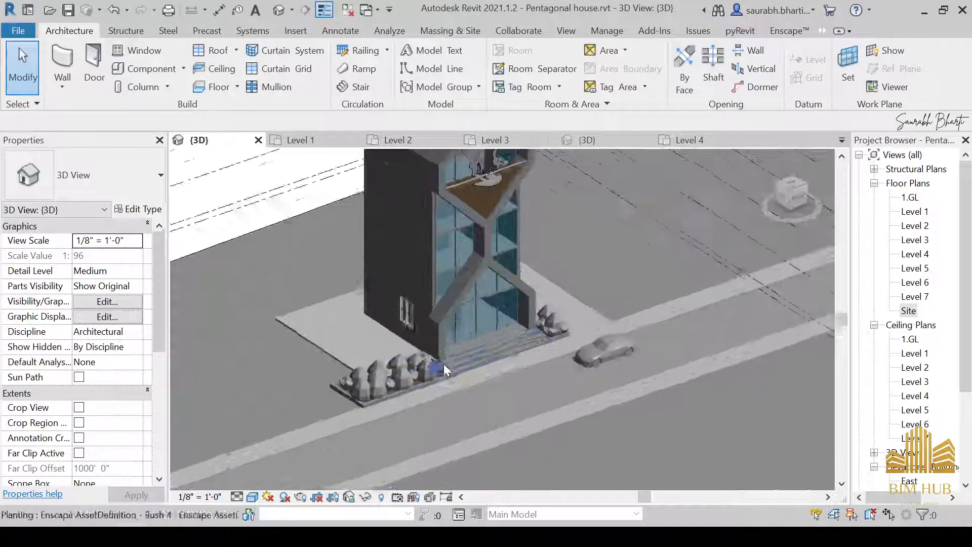
pyautogui.keyDown('shift'); pyautogui.moveTo(456, 354); pyautogui.dragTo(564, 403, button='middle'); pyautogui.keyUp('shift')
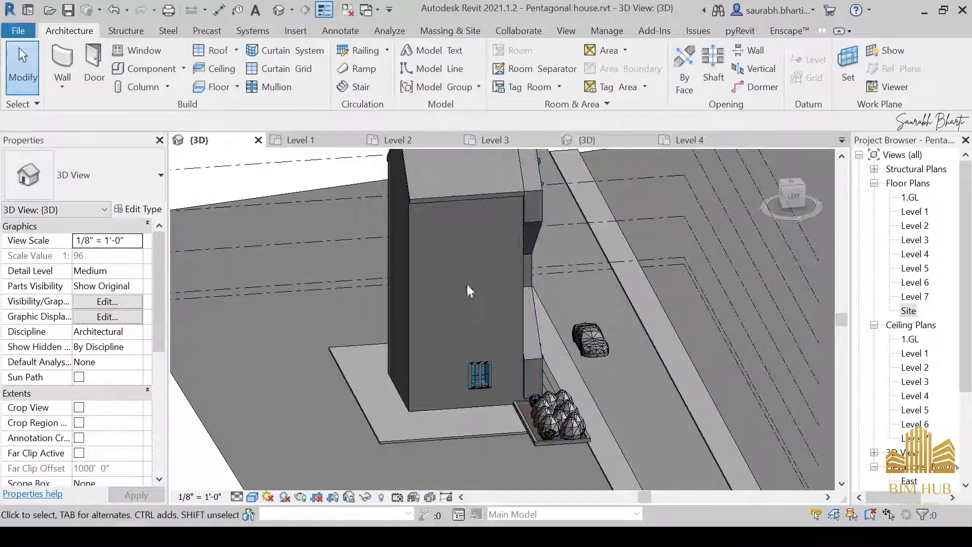
pyautogui.keyDown('shift'); pyautogui.moveTo(450, 295); pyautogui.dragTo(738, 364, button='middle'); pyautogui.keyUp('shift')
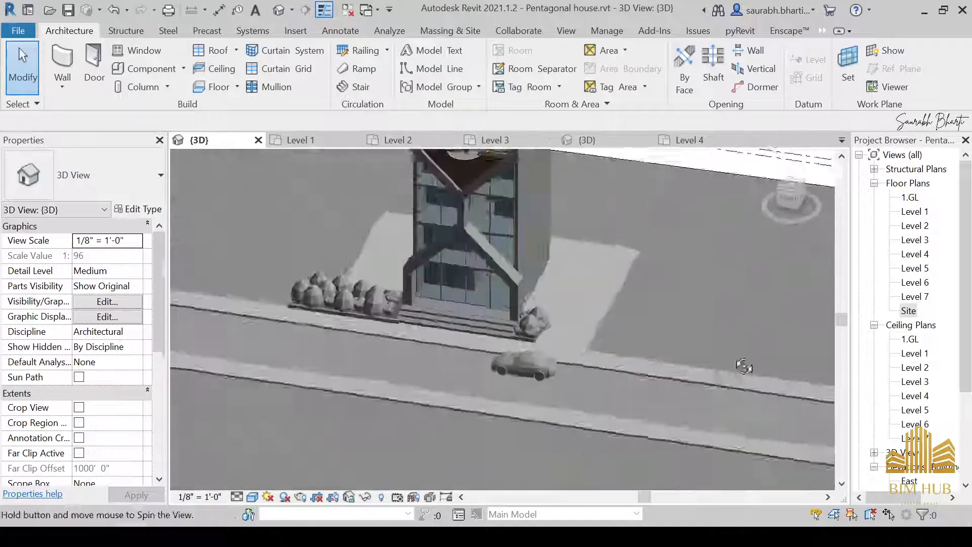
pyautogui.scroll(5, 470, 289)
pyautogui.scroll(-5, 470, 295)
pyautogui.keyDown('shift'); pyautogui.moveTo(486, 277); pyautogui.dragTo(458, 380, button='middle'); pyautogui.keyUp('shift')
pyautogui.scroll(4, 454, 409)
pyautogui.scroll(-1, 391, 411)
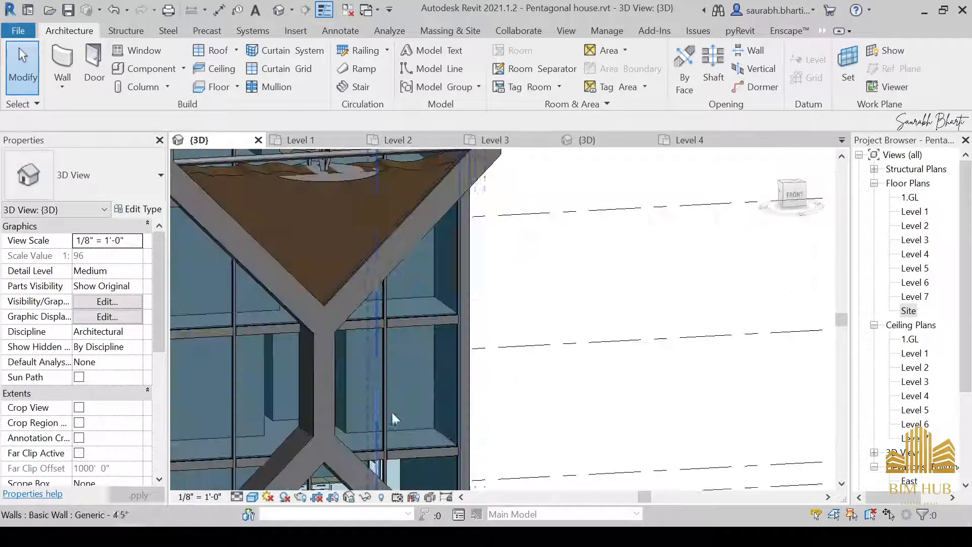
pyautogui.scroll(3, 465, 328)
pyautogui.scroll(-5, 490, 281)
pyautogui.keyDown('shift'); pyautogui.moveTo(445, 363); pyautogui.dragTo(453, 316, button='middle'); pyautogui.keyUp('shift')
# Step: Examine the whole site with the house, road, car and planting from above and from the front
pyautogui.scroll(-3, 446, 351)
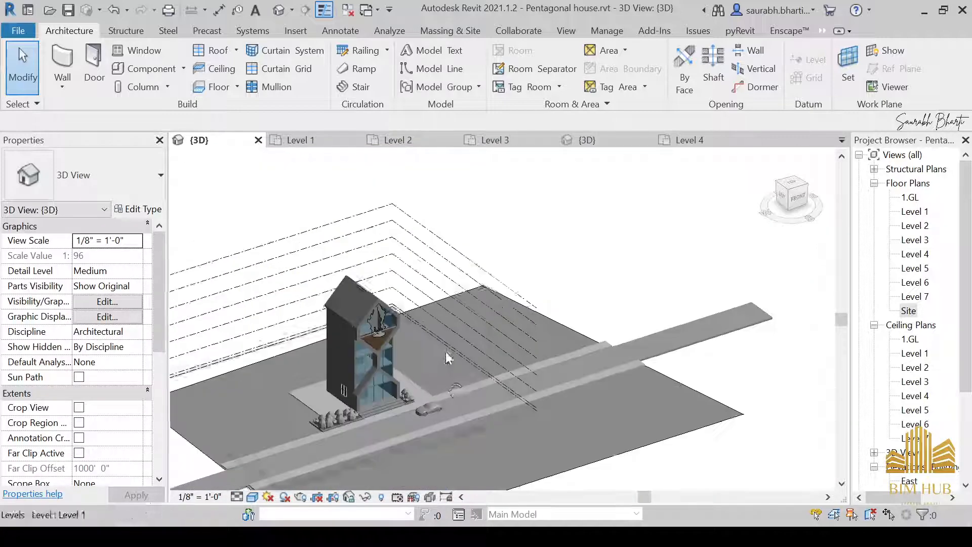
pyautogui.scroll(2, 481, 415)
pyautogui.keyDown('shift'); pyautogui.moveTo(368, 363); pyautogui.dragTo(670, 289, button='middle'); pyautogui.keyUp('shift')
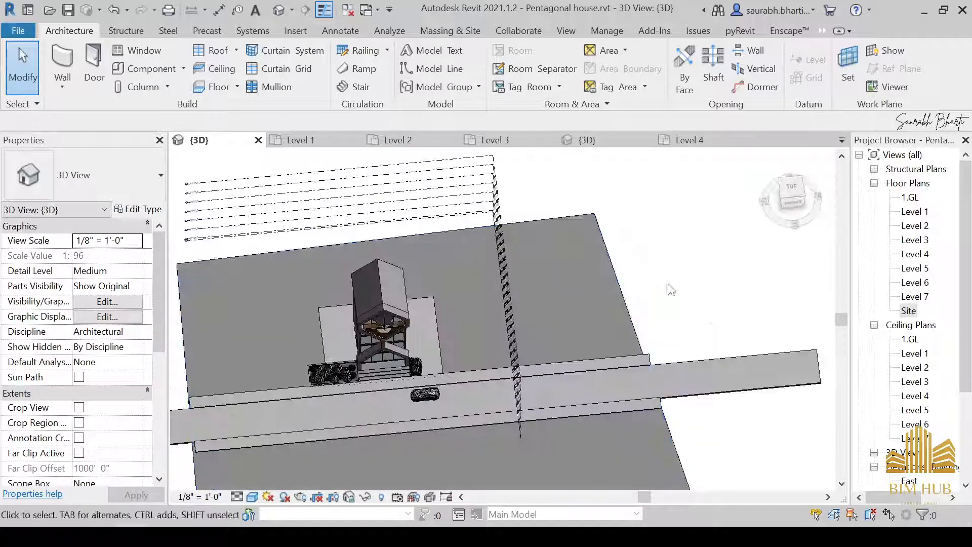
pyautogui.keyDown('shift'); pyautogui.moveTo(630, 337); pyautogui.dragTo(542, 273, button='middle'); pyautogui.keyUp('shift')
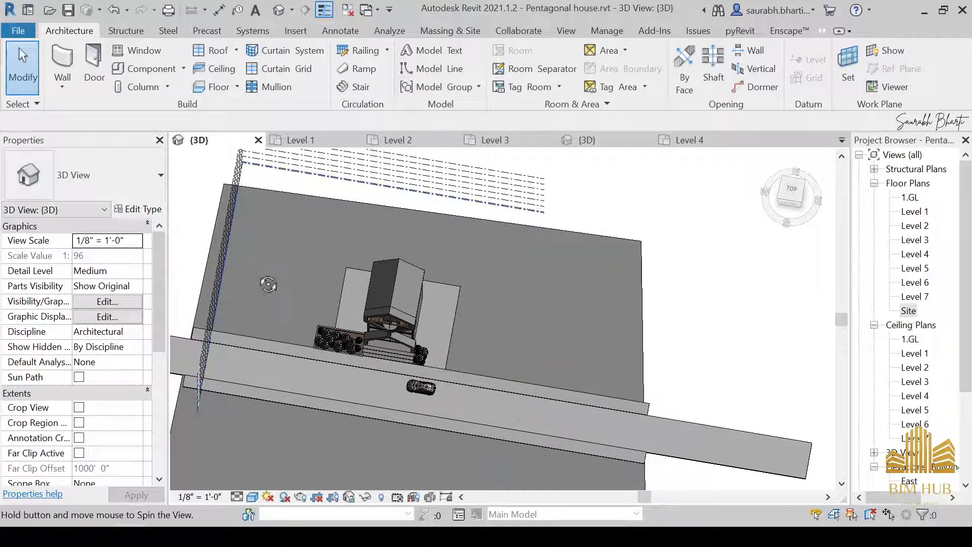
pyautogui.keyDown('shift'); pyautogui.moveTo(269, 285); pyautogui.dragTo(378, 329, button='middle'); pyautogui.keyUp('shift')
pyautogui.scroll(-2, 434, 387)
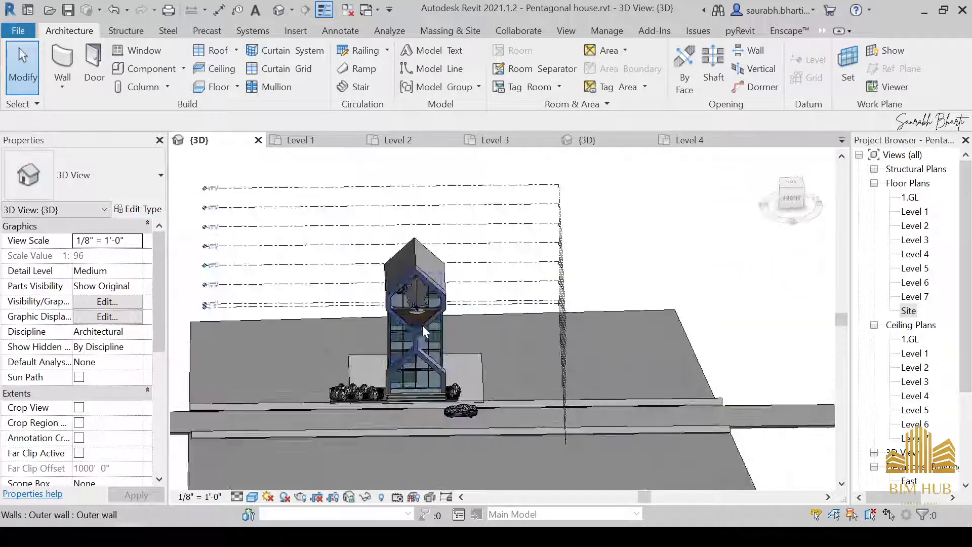
pyautogui.scroll(1, 422, 325)
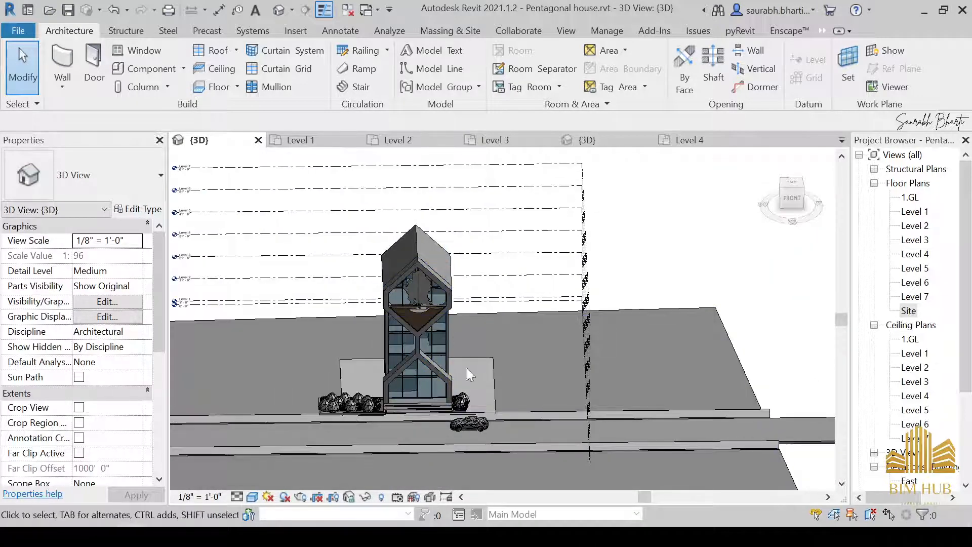
pyautogui.keyDown('shift'); pyautogui.moveTo(466, 369); pyautogui.dragTo(440, 377, button='middle'); pyautogui.keyUp('shift')
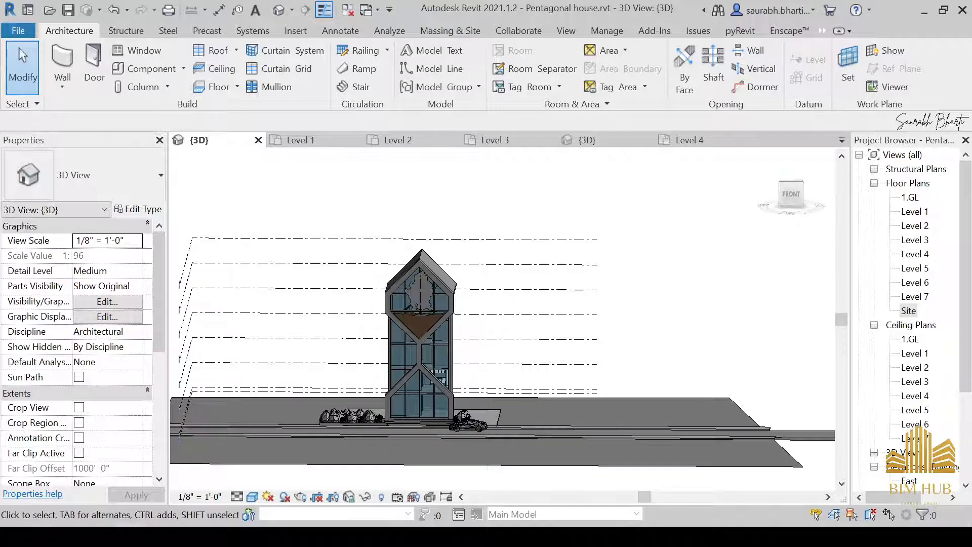
pyautogui.click(158, 537)
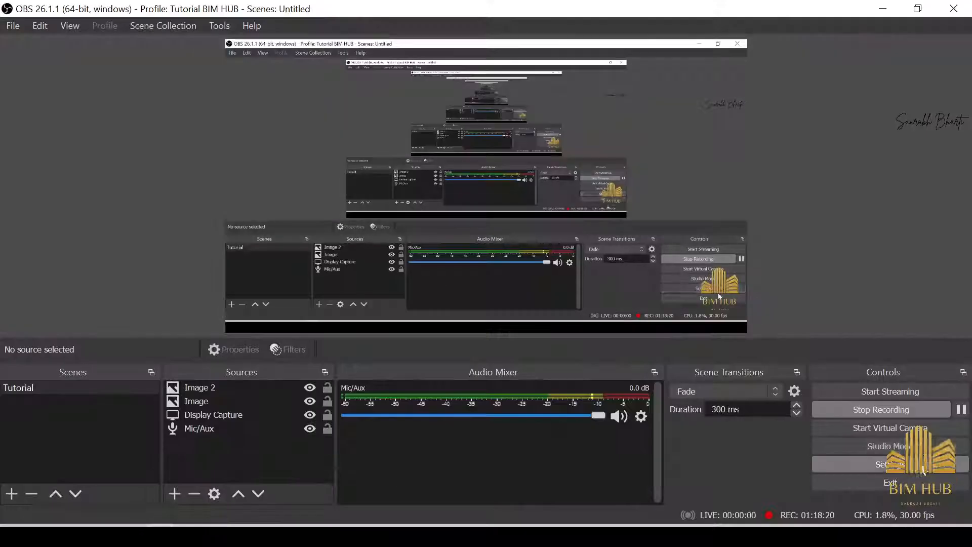